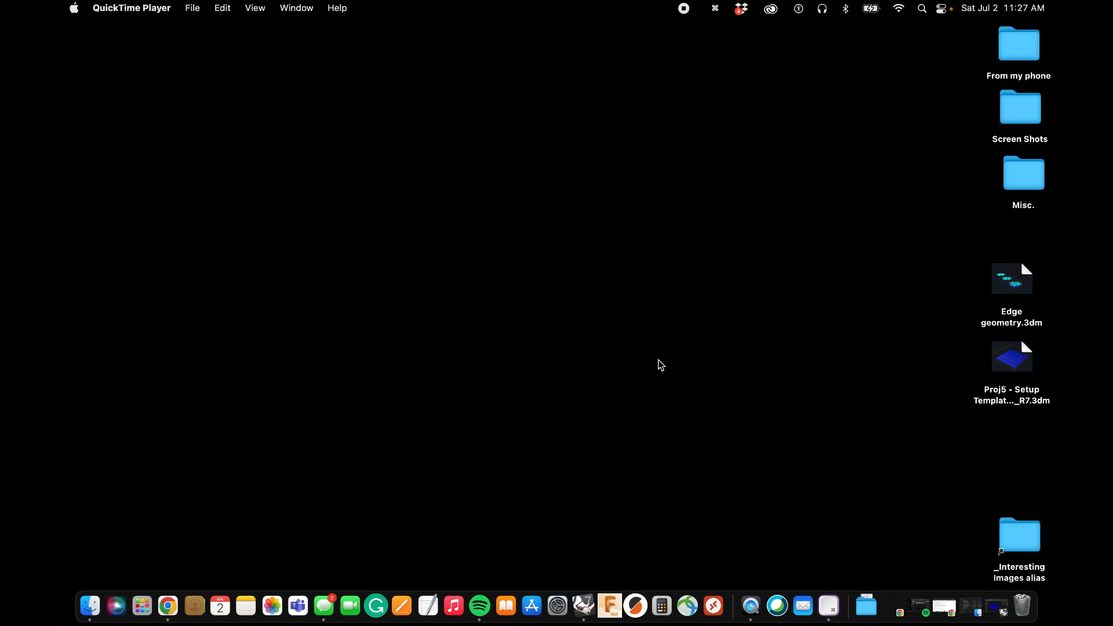
# Switch to the Proj5 setup template in Rhino and hide the Maximum Design Size and Minimum Level layers.
pyautogui.click(996, 606)
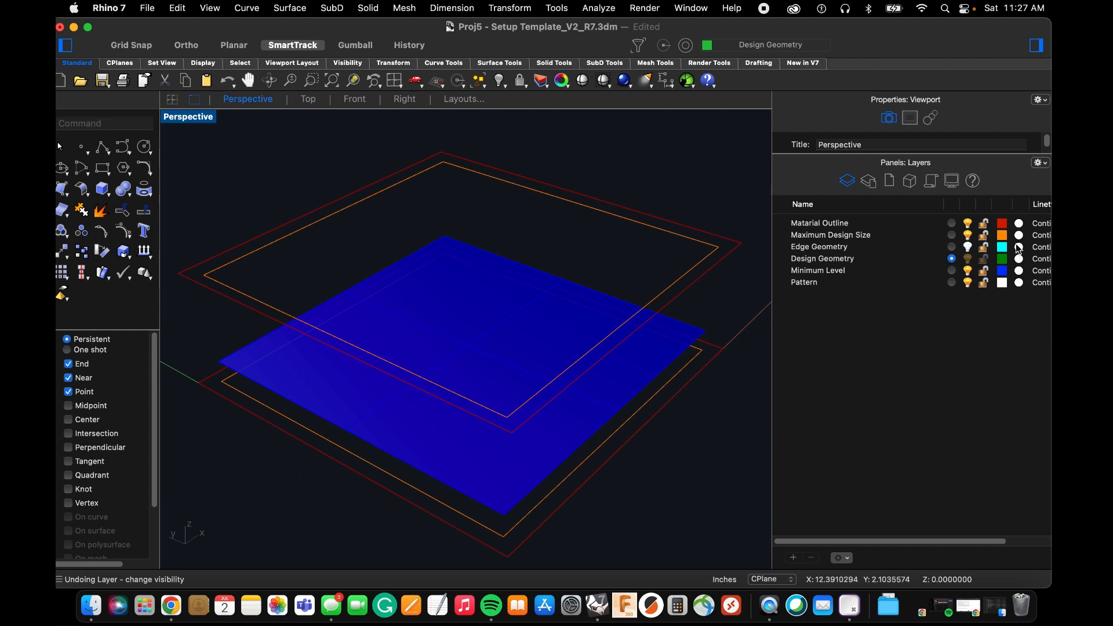
pyautogui.click(967, 235)
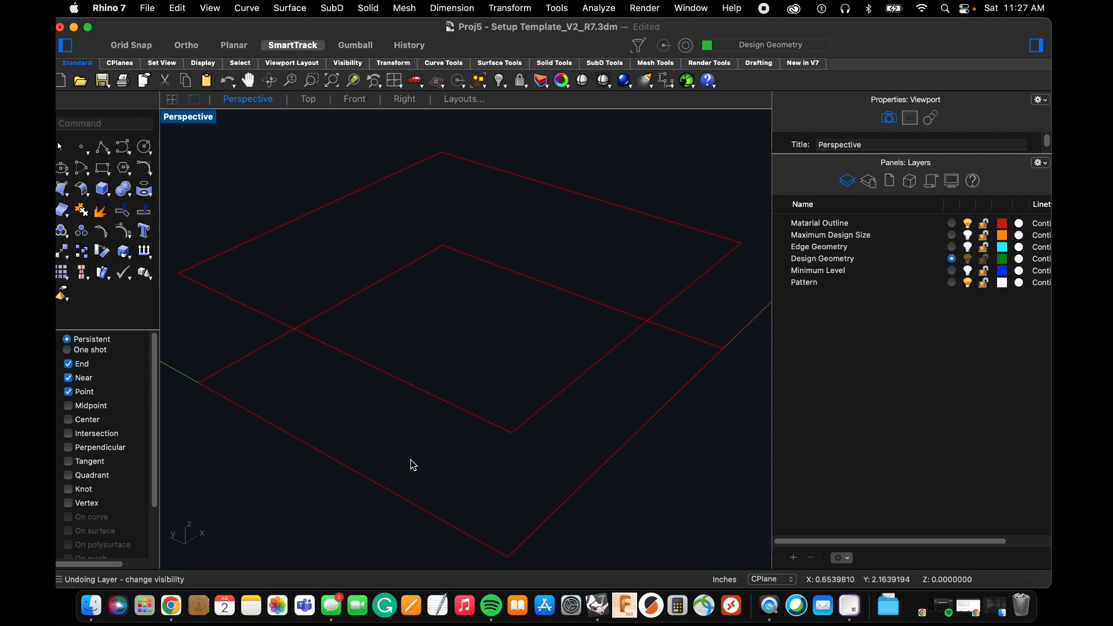
# Measure the distance from the front corner of the lower red material outline to the diagonally opposite corner of the upper one.
pyautogui.write('Dis')
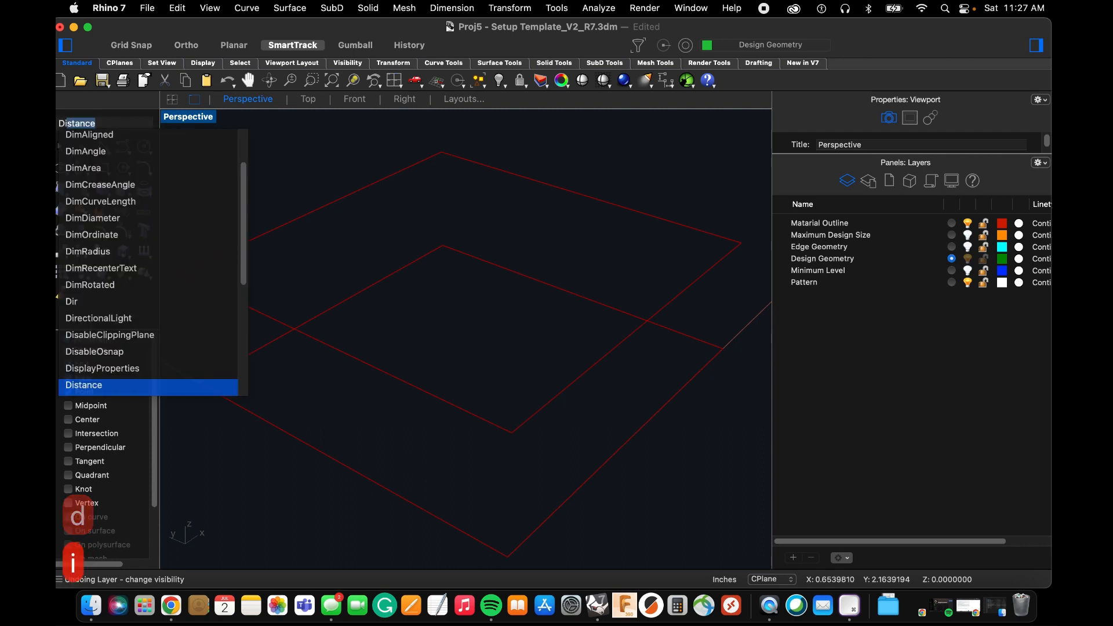
pyautogui.write('t')
pyautogui.press('Return')
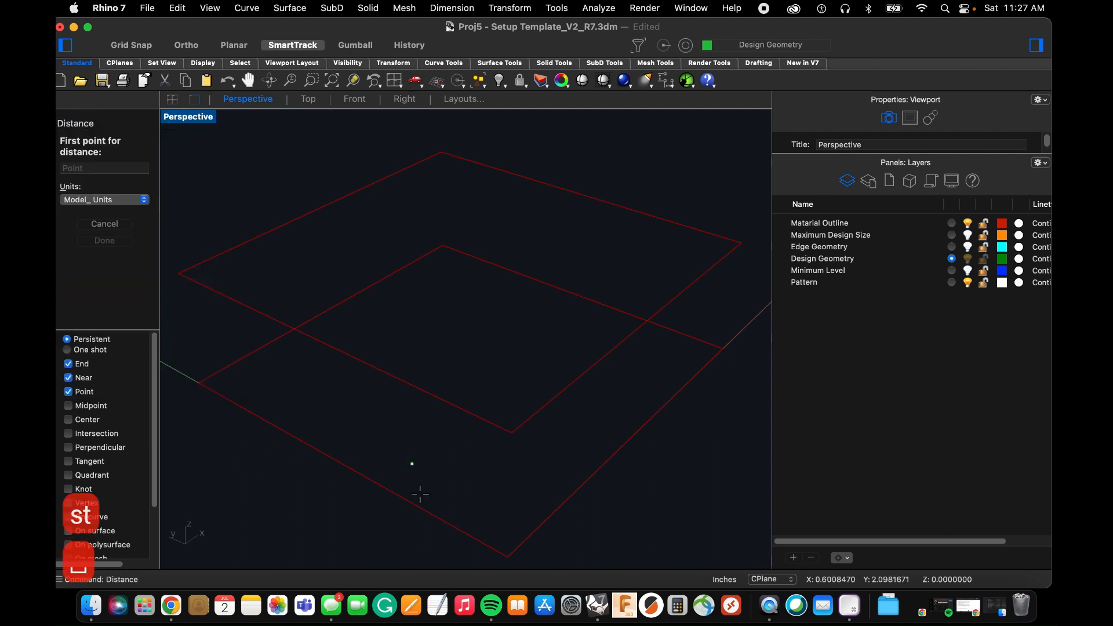
pyautogui.click(508, 555)
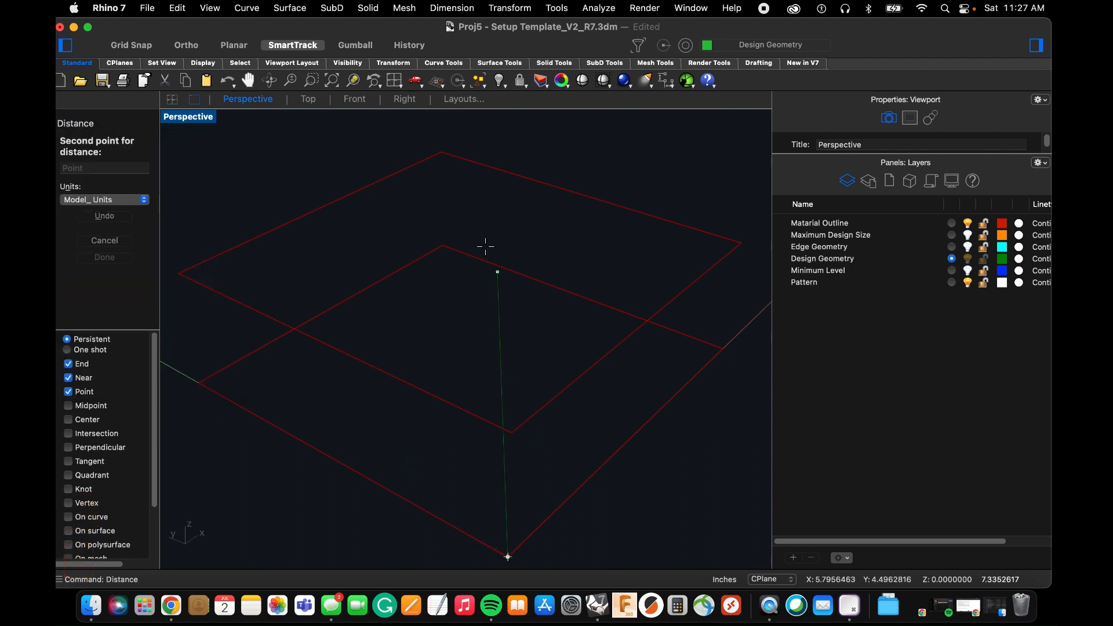
pyautogui.click(443, 152)
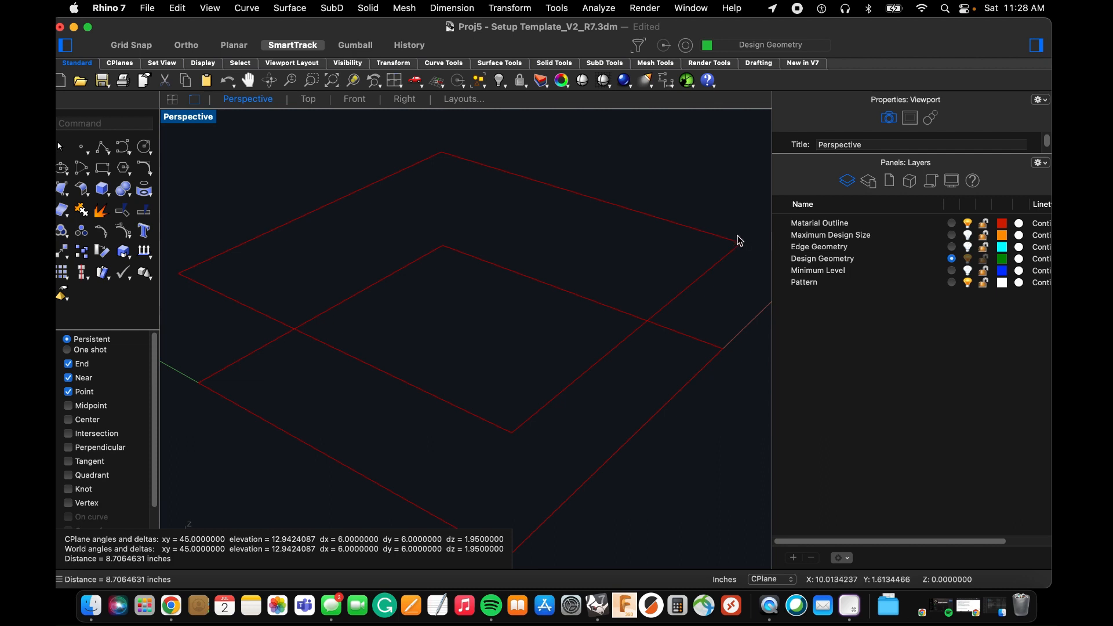
# Show the Maximum Design Size layer and measure diagonally between opposite corners of its lower and upper orange outlines.
pyautogui.click(841, 234)
pyautogui.click(968, 235)
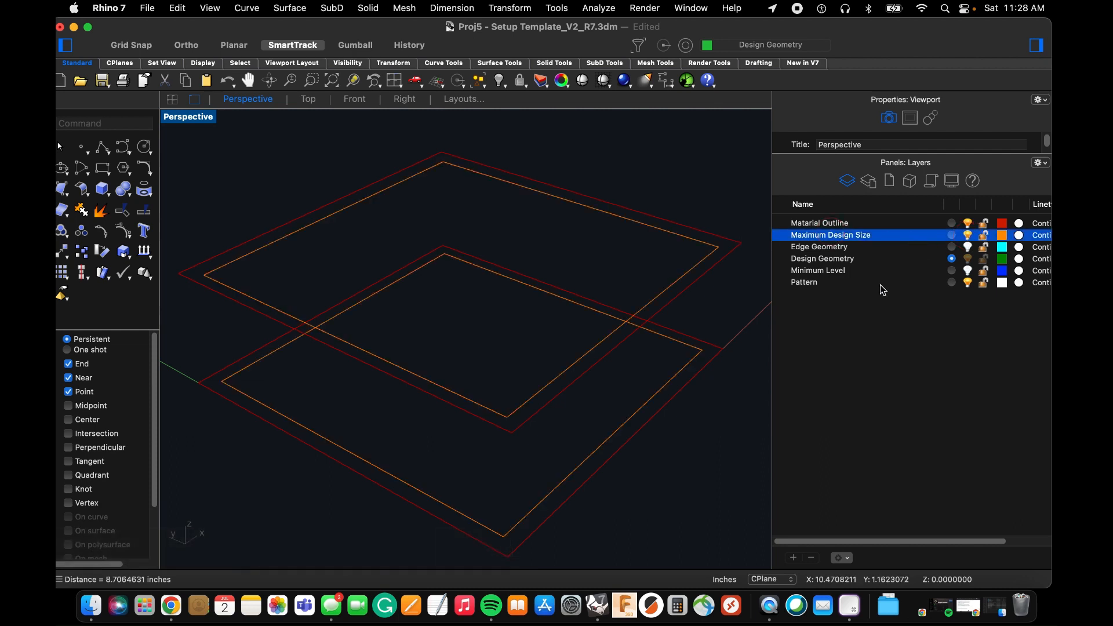
pyautogui.write('Dist')
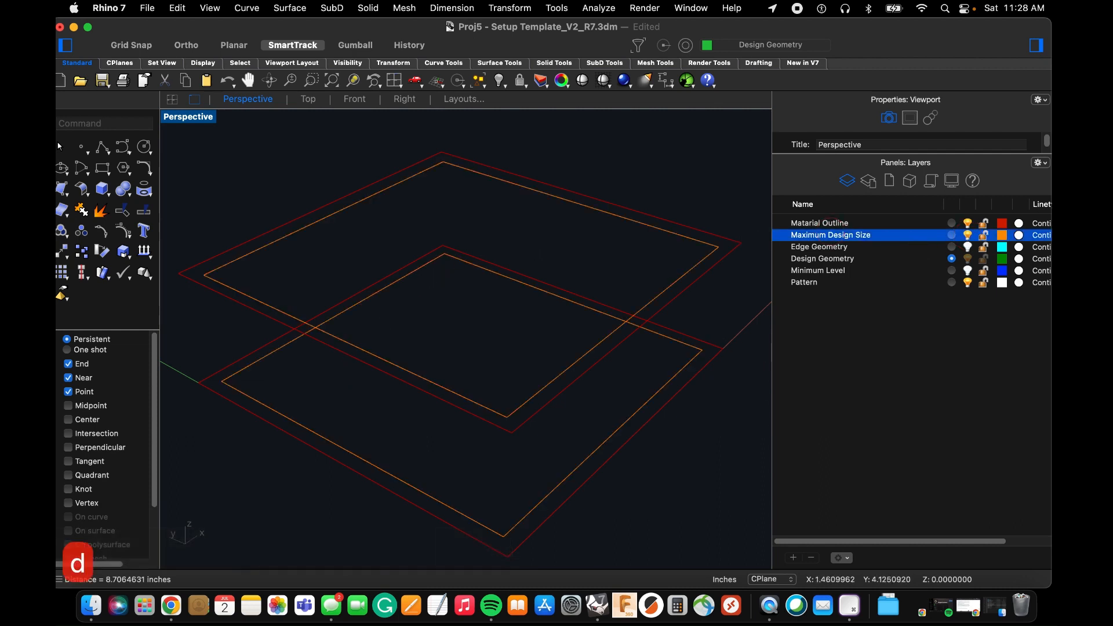
pyautogui.press('Return')
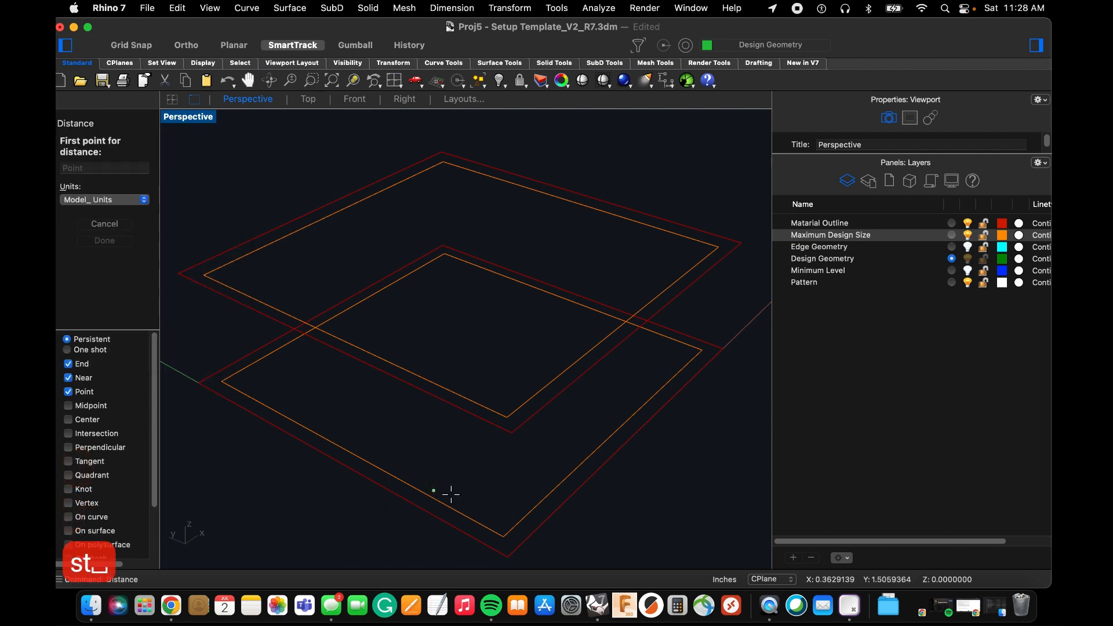
pyautogui.click(501, 533)
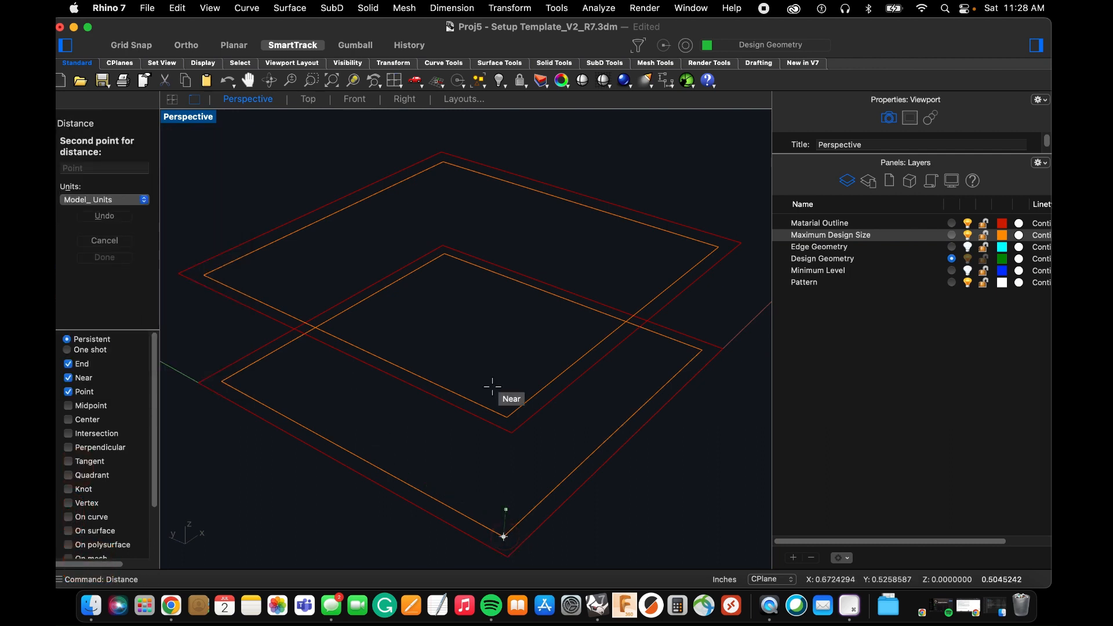
pyautogui.click(448, 168)
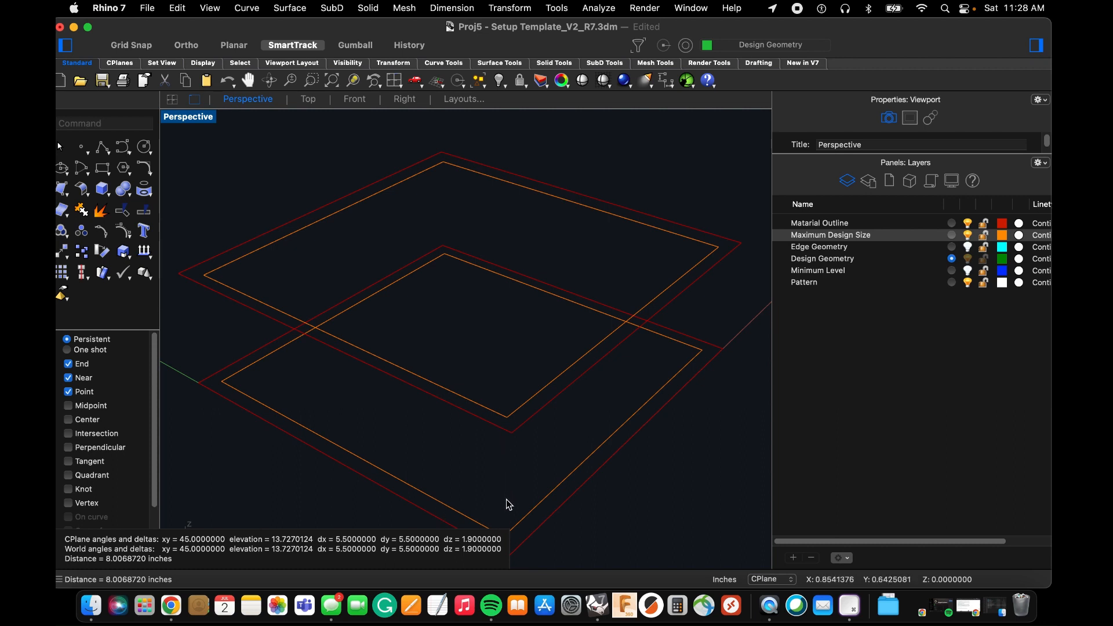
# Examine from several angles how the orange maximum design outlines sit inside the red material outlines, including the gap at the upper corner.
pyautogui.moveTo(580, 477); pyautogui.dragTo(571, 455, button='right')
pyautogui.scroll(-4, 554, 416)
pyautogui.moveTo(554, 417); pyautogui.dragTo(547, 427, button='right')
pyautogui.scroll(6, 387, 386)
pyautogui.moveTo(389, 380); pyautogui.dragTo(373, 397, button='right')
pyautogui.scroll(-5, 354, 407)
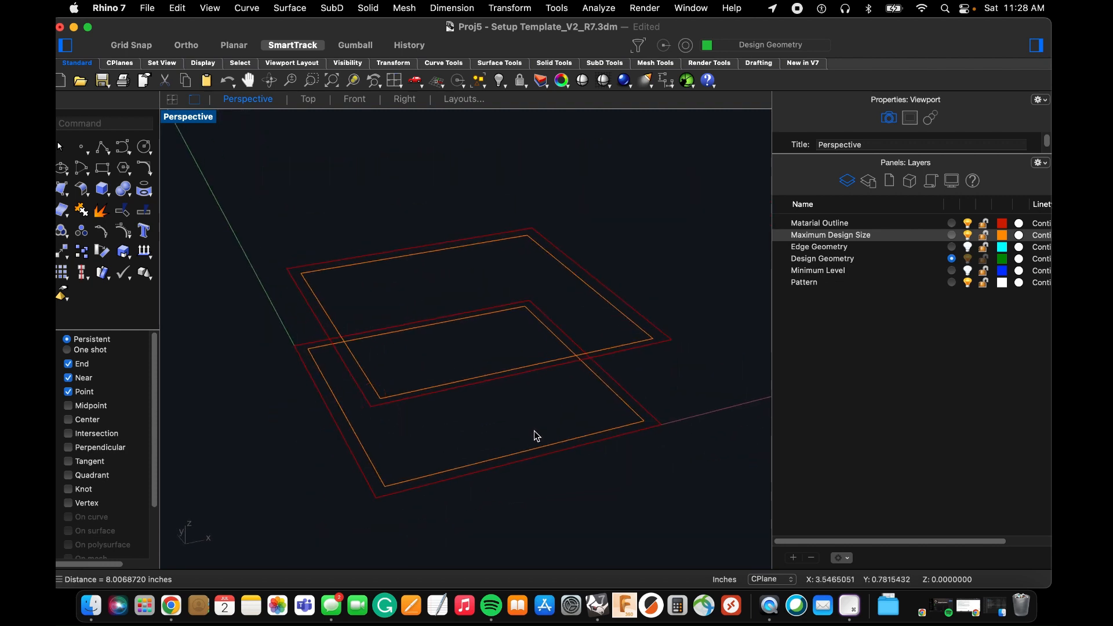
pyautogui.moveTo(529, 420)
pyautogui.mouseDown(button='right')
pyautogui.moveTo(525, 406)
pyautogui.moveTo(536, 424)
pyautogui.mouseUp(button='right')
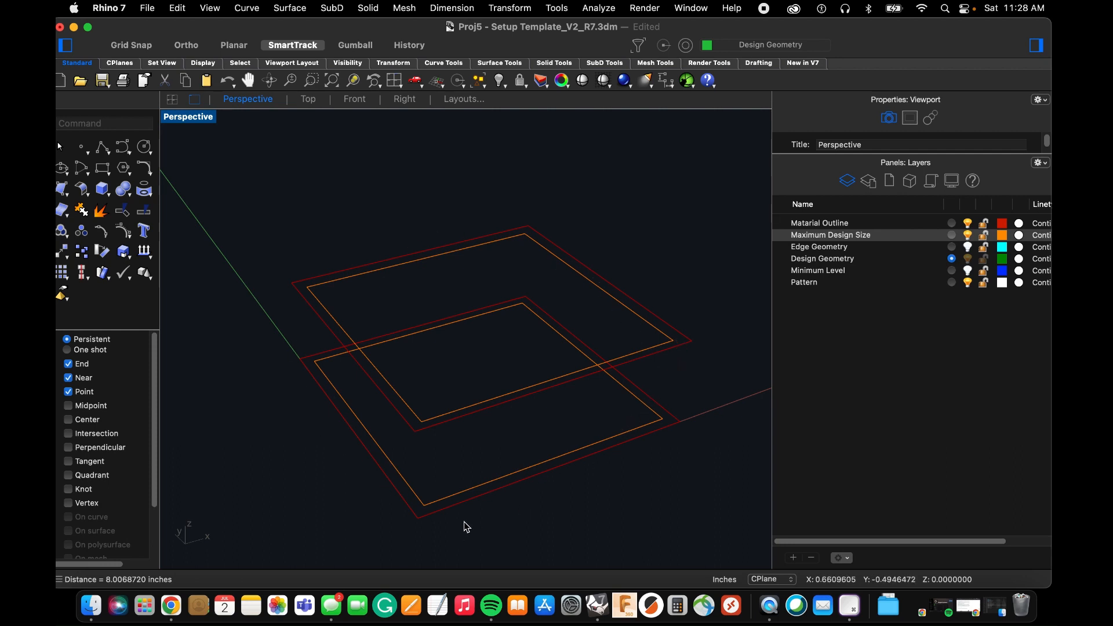
pyautogui.moveTo(464, 524); pyautogui.dragTo(478, 481, button='right')
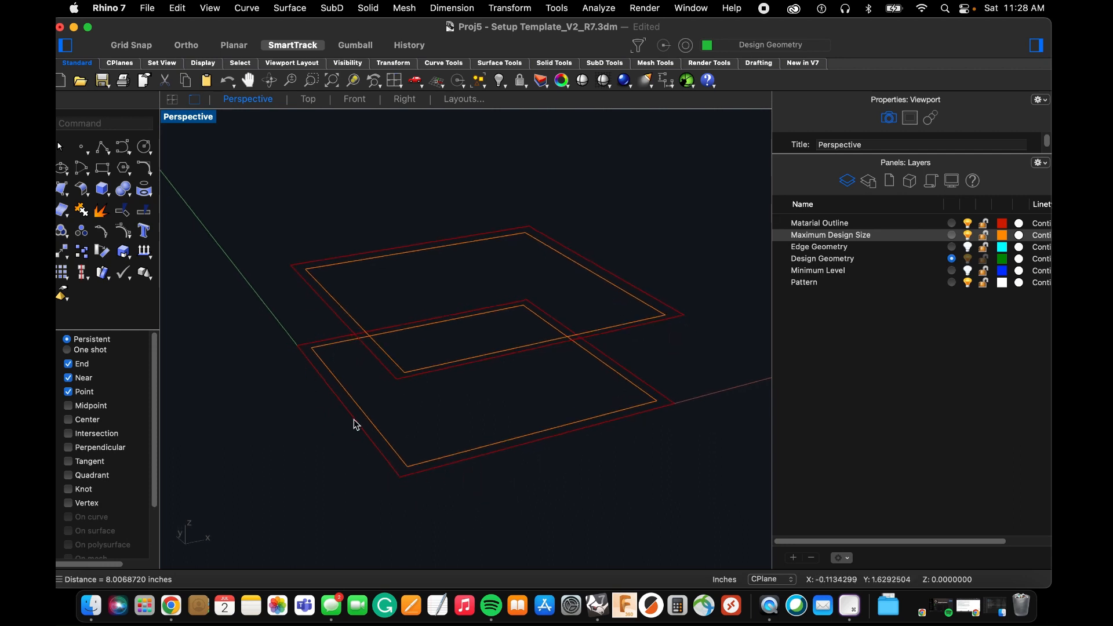
pyautogui.moveTo(541, 331); pyautogui.dragTo(521, 306, button='right')
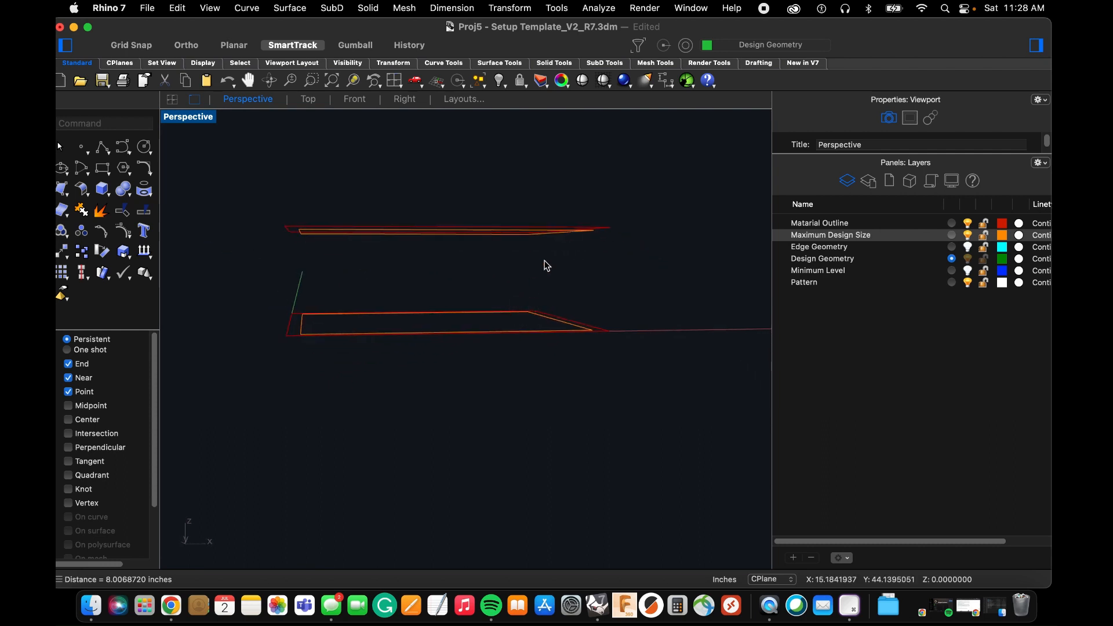
pyautogui.moveTo(273, 241); pyautogui.dragTo(337, 359, button='right')
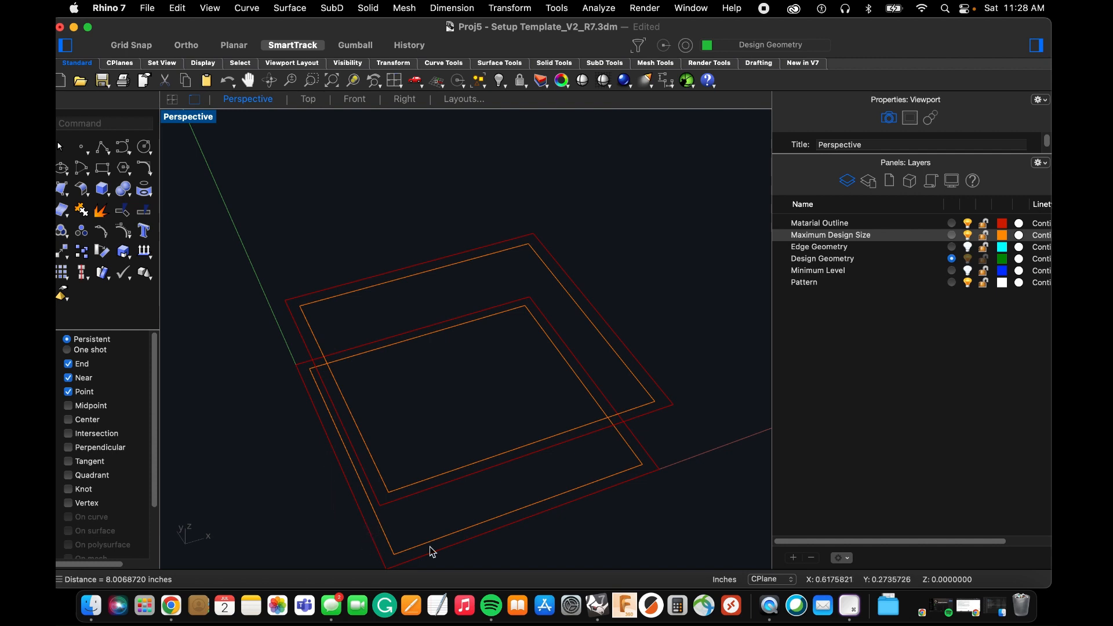
pyautogui.moveTo(479, 494); pyautogui.dragTo(457, 457, button='right')
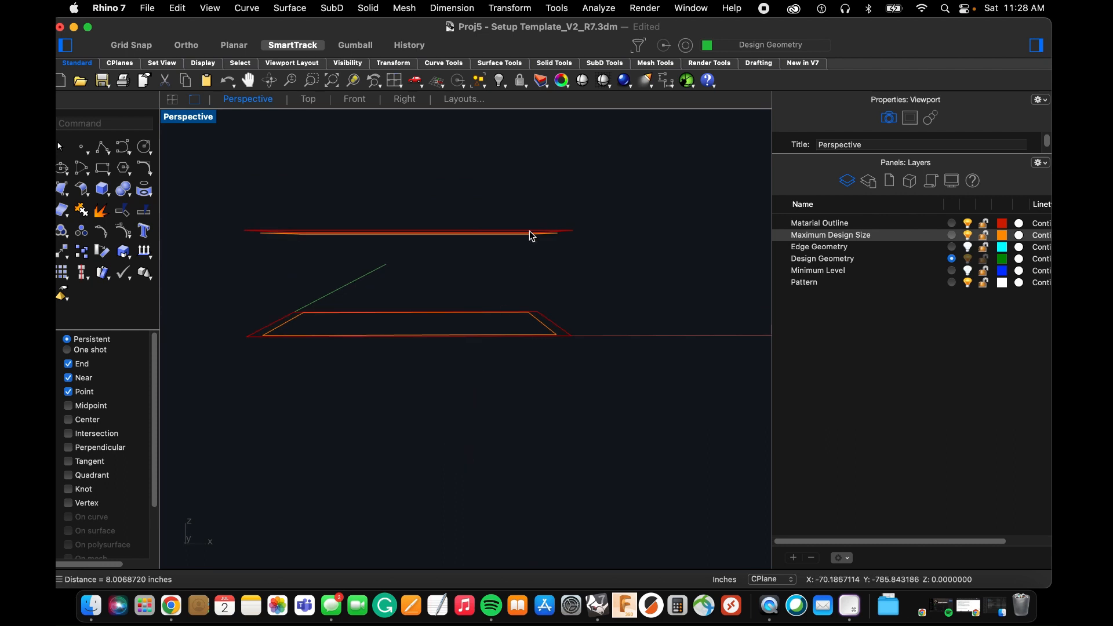
pyautogui.scroll(7, 531, 233)
pyautogui.moveTo(616, 238)
pyautogui.mouseDown(button='right')
pyautogui.moveTo(616, 249)
pyautogui.moveTo(603, 243)
pyautogui.mouseUp(button='right')
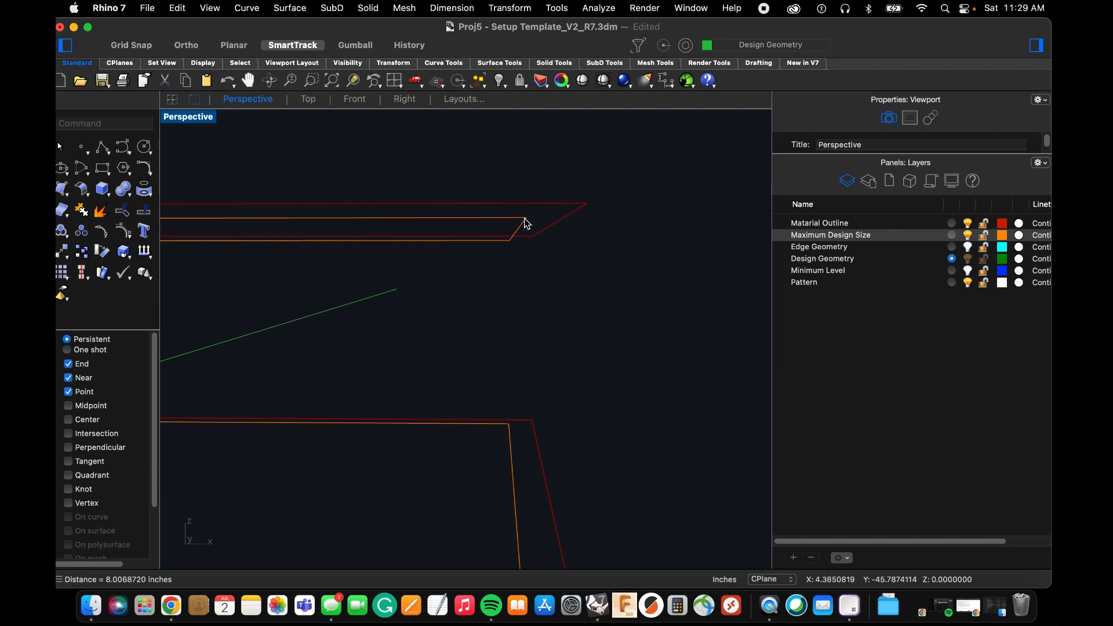
pyautogui.moveTo(523, 225); pyautogui.dragTo(425, 308, button='right')
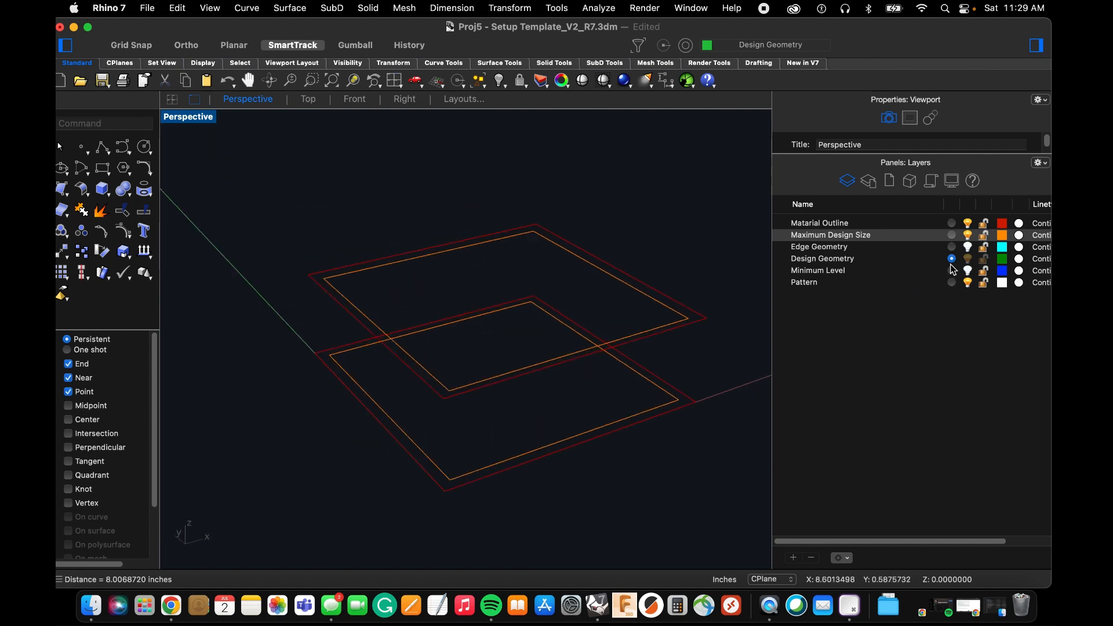
# Show the Minimum Level layer and select it in the layer list.
pyautogui.click(967, 273)
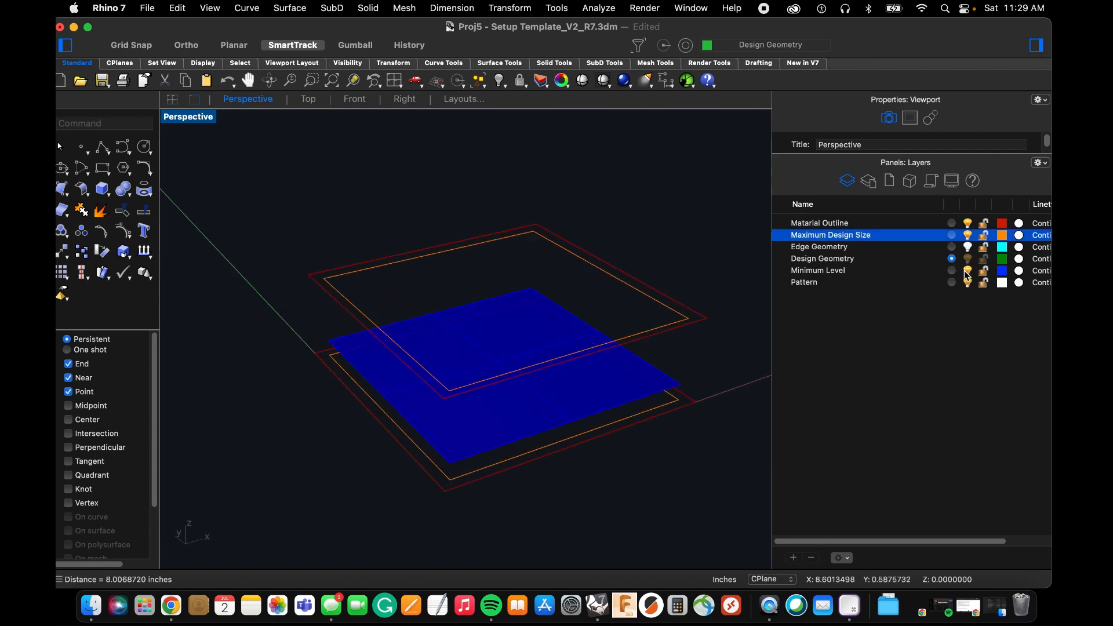
pyautogui.click(920, 271)
# Examine the blue minimum level plane's height between the lower and upper outlines from low angles and in the Front view, ending in Perspective.
pyautogui.moveTo(696, 353); pyautogui.dragTo(353, 318, button='right')
pyautogui.moveTo(425, 323); pyautogui.dragTo(435, 320, button='right')
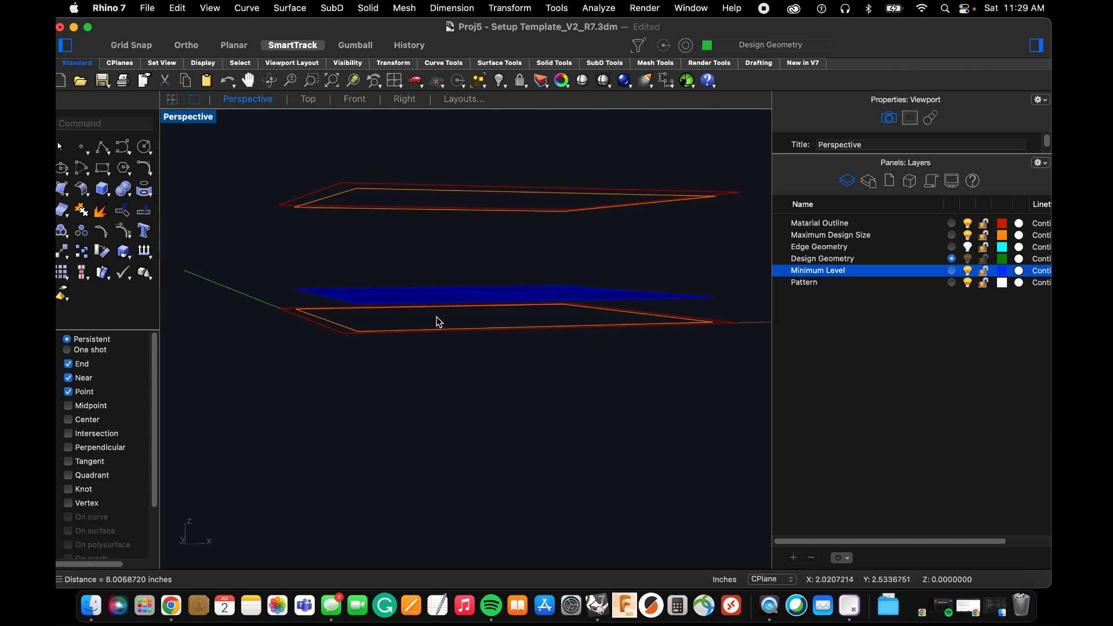
pyautogui.click(470, 331)
pyautogui.moveTo(471, 331); pyautogui.dragTo(419, 286, button='right')
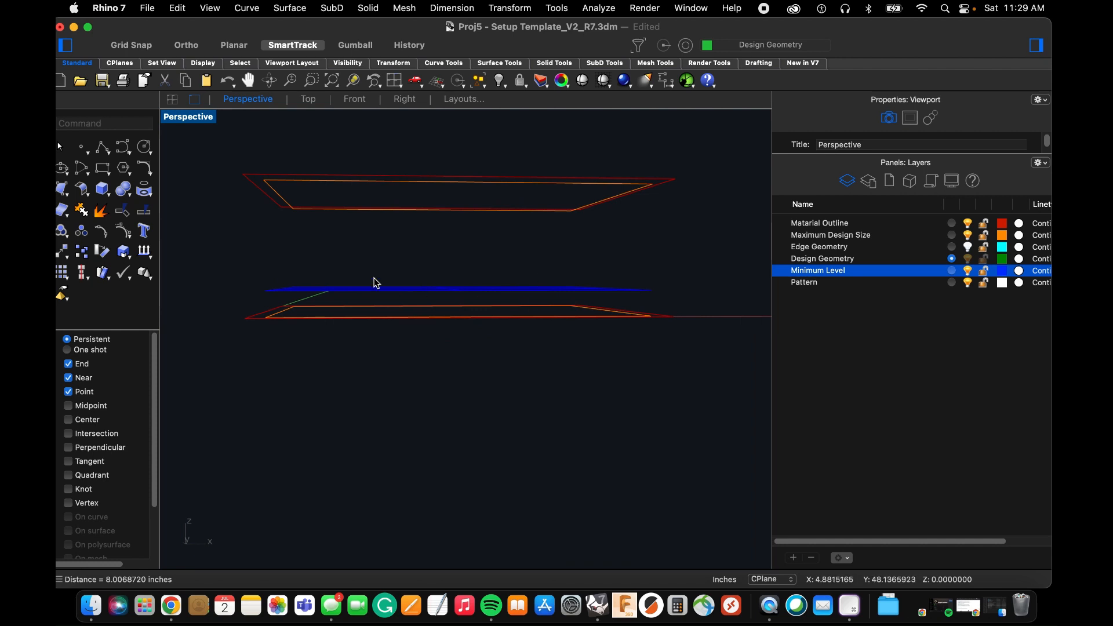
pyautogui.moveTo(372, 281); pyautogui.dragTo(334, 303, button='right')
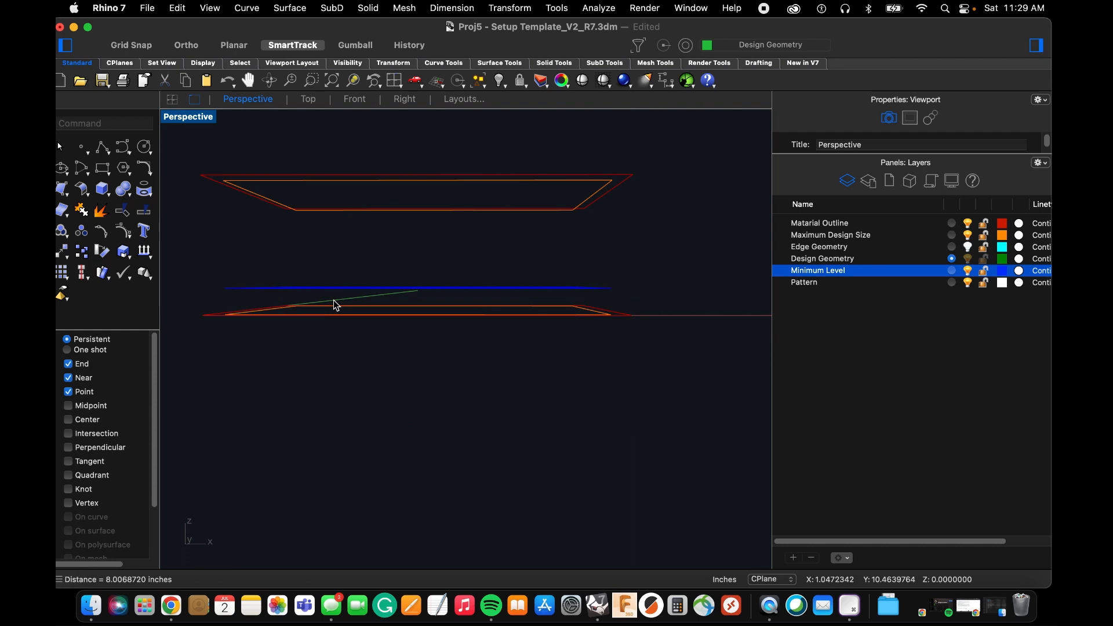
pyautogui.moveTo(334, 301); pyautogui.dragTo(399, 295, button='right')
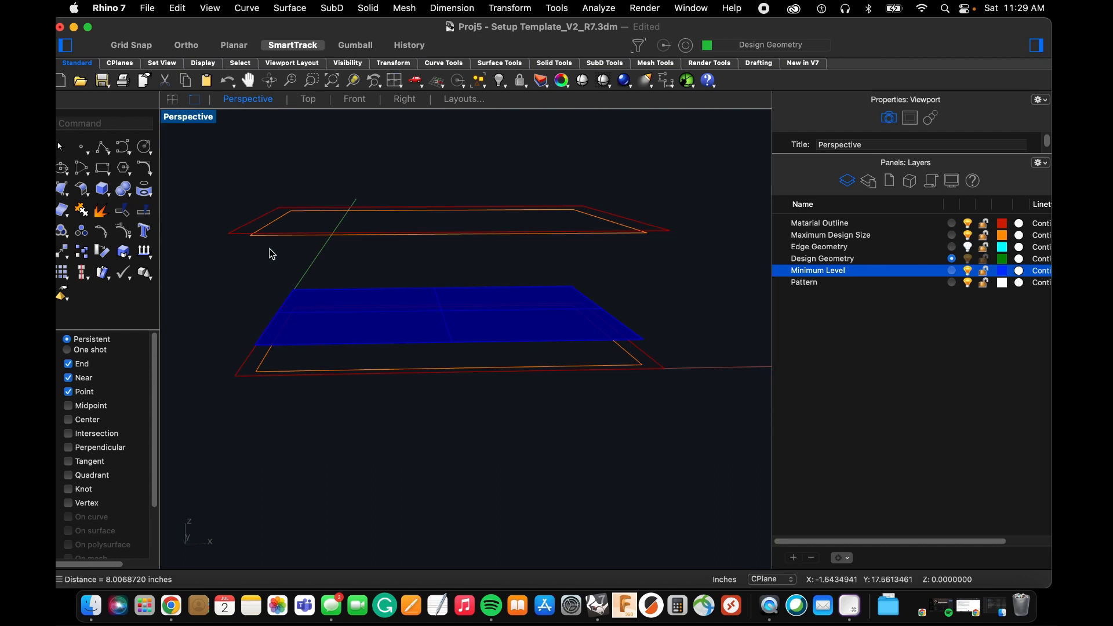
pyautogui.moveTo(462, 351)
pyautogui.mouseDown(button='right')
pyautogui.moveTo(464, 333)
pyautogui.moveTo(487, 342)
pyautogui.moveTo(449, 342)
pyautogui.mouseUp(button='right')
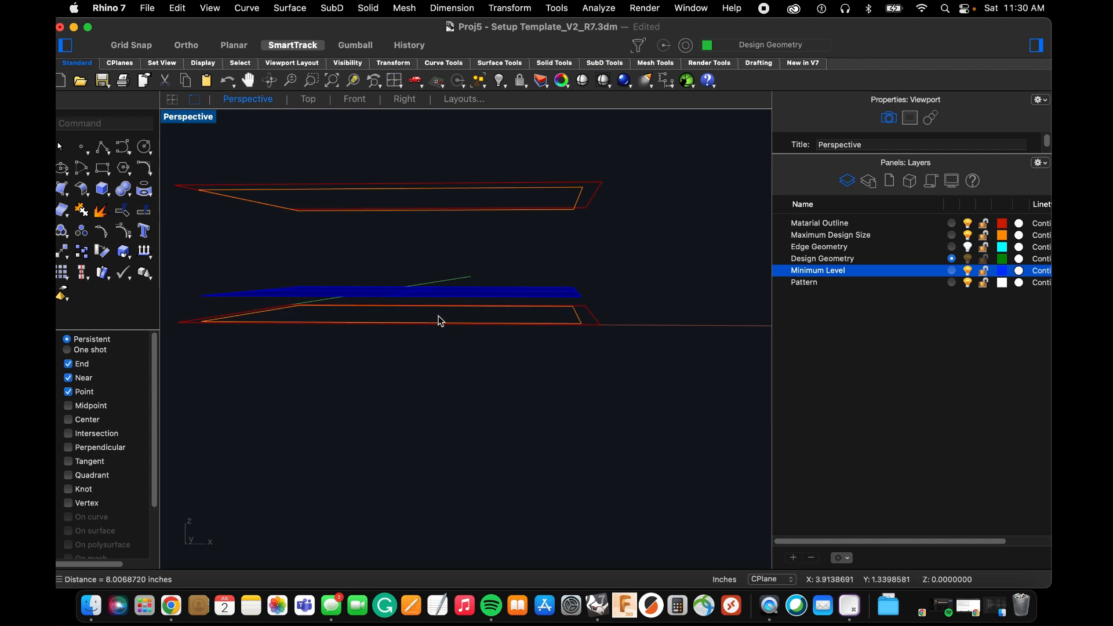
pyautogui.moveTo(470, 344)
pyautogui.mouseDown(button='right')
pyautogui.moveTo(486, 348)
pyautogui.moveTo(483, 331)
pyautogui.mouseUp(button='right')
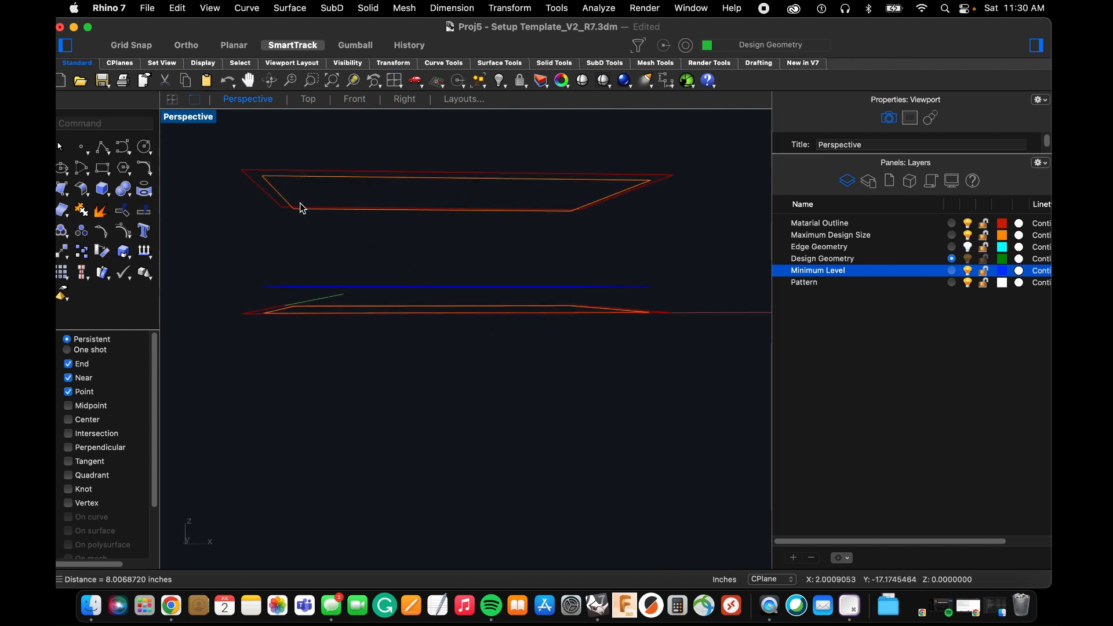
pyautogui.moveTo(549, 275); pyautogui.dragTo(493, 296, button='right')
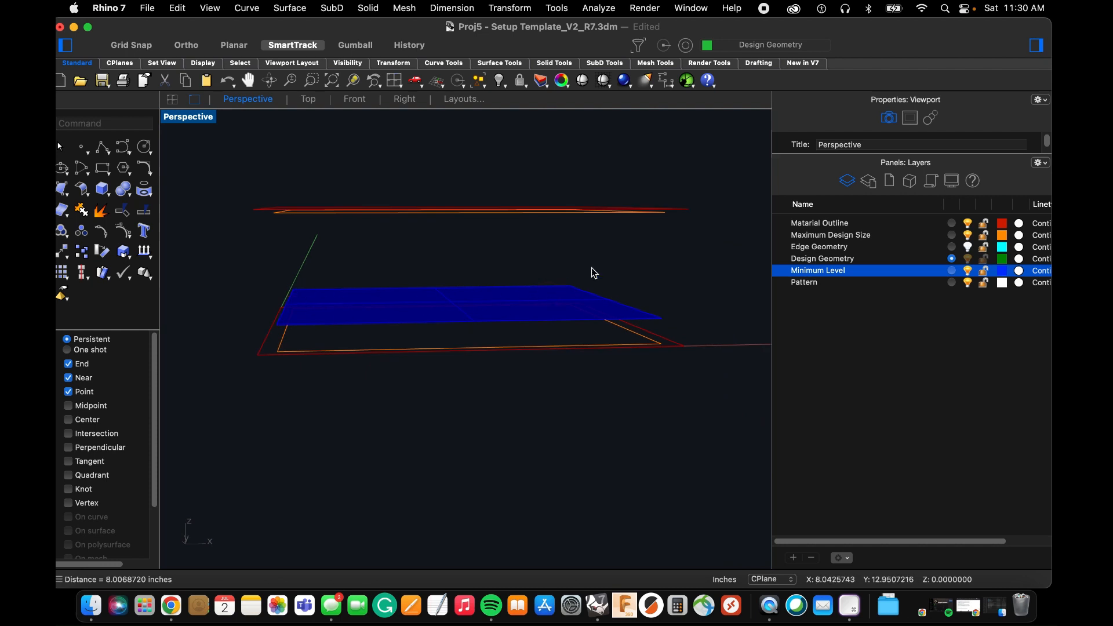
pyautogui.moveTo(429, 313)
pyautogui.mouseDown(button='right')
pyautogui.moveTo(437, 325)
pyautogui.moveTo(429, 317)
pyautogui.mouseUp(button='right')
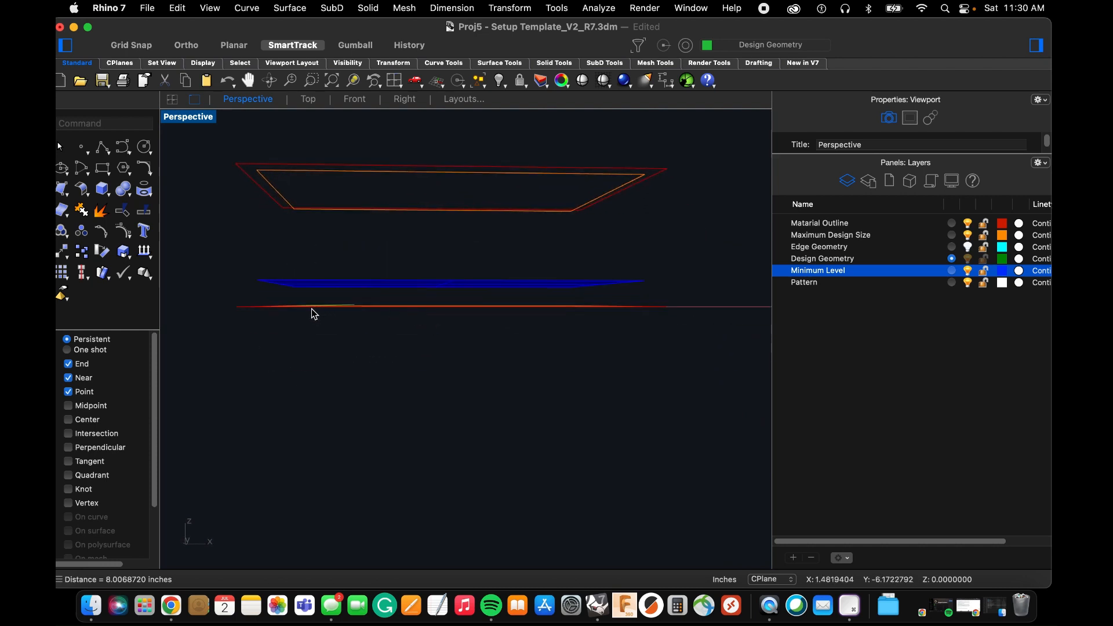
pyautogui.moveTo(315, 313); pyautogui.dragTo(316, 311, button='right')
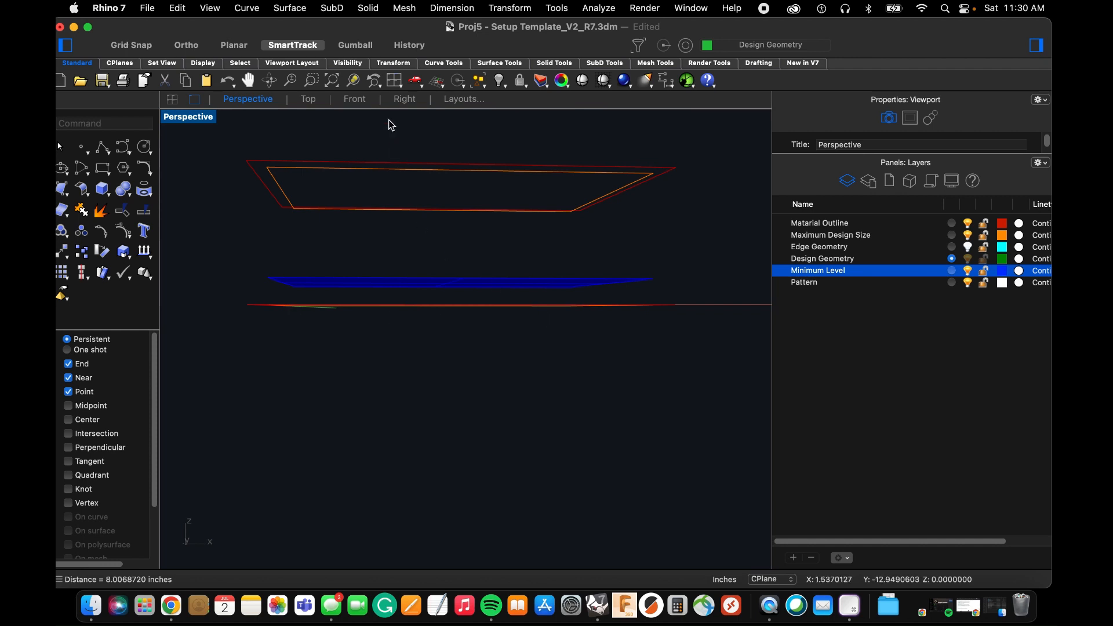
pyautogui.click(356, 100)
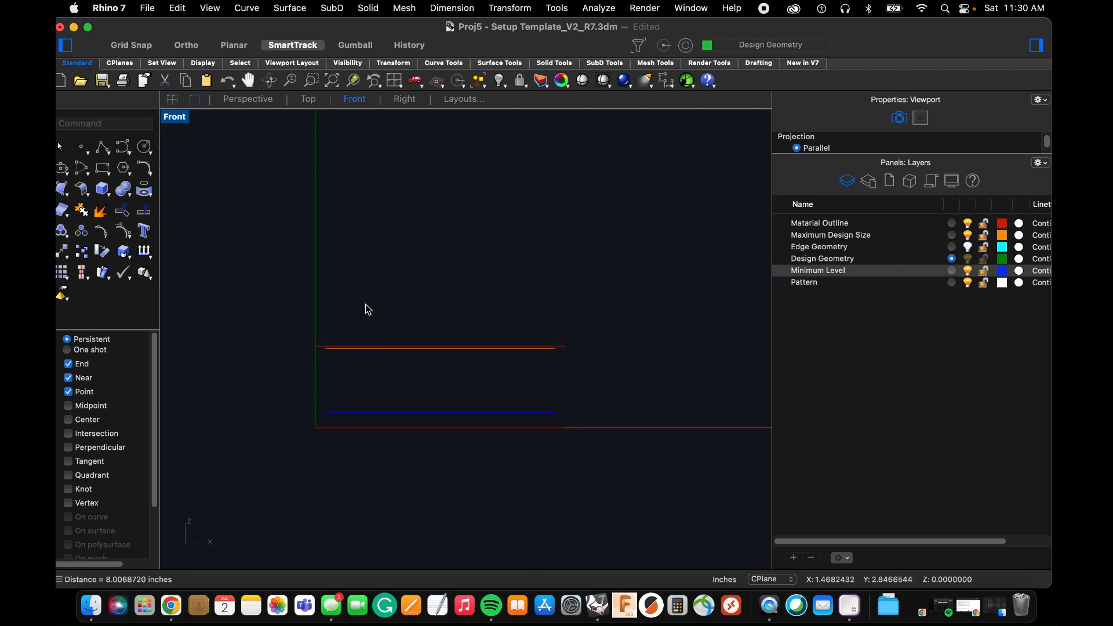
pyautogui.click(246, 102)
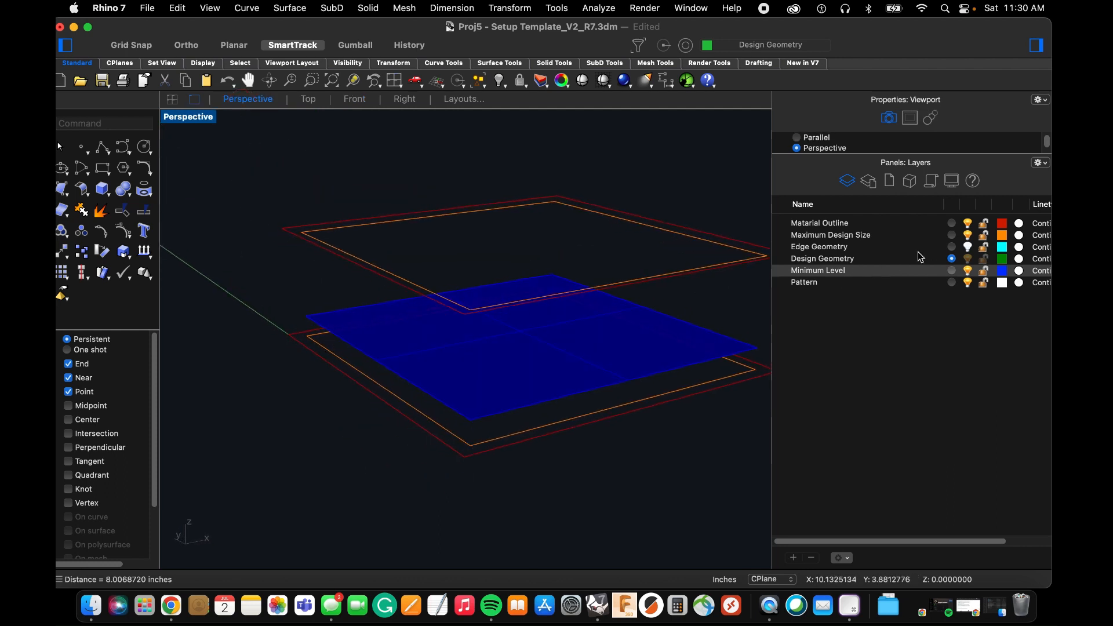
# Show the Edge Geometry layer and inspect the cyan edge profile beside the material outlines from several angles.
pyautogui.click(968, 247)
pyautogui.moveTo(322, 251); pyautogui.dragTo(381, 266, button='right')
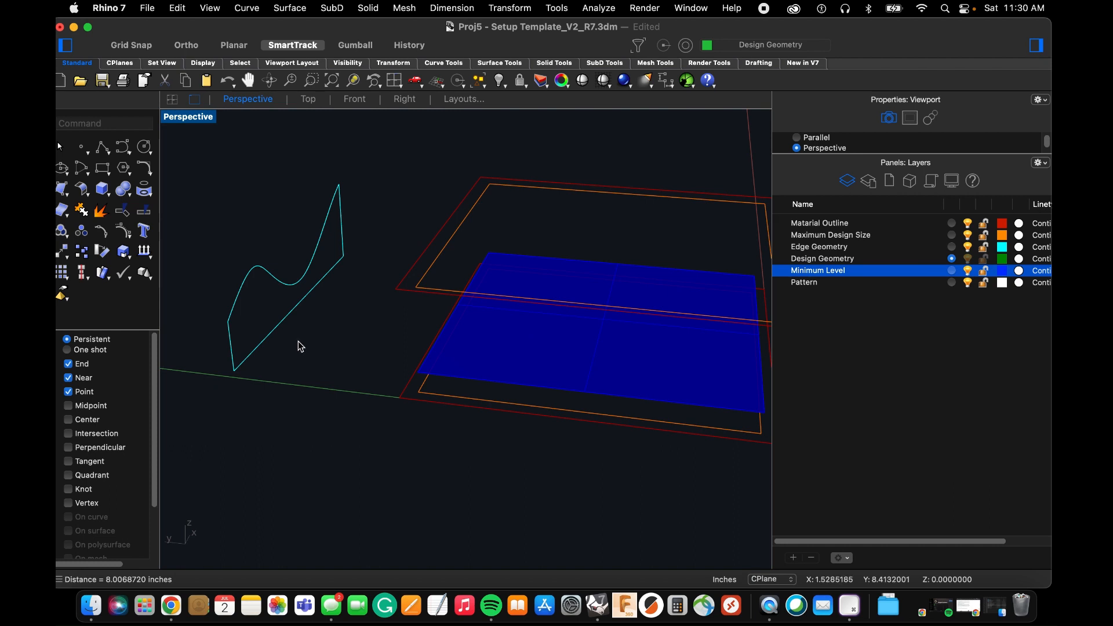
pyautogui.moveTo(297, 340); pyautogui.dragTo(348, 351, button='right')
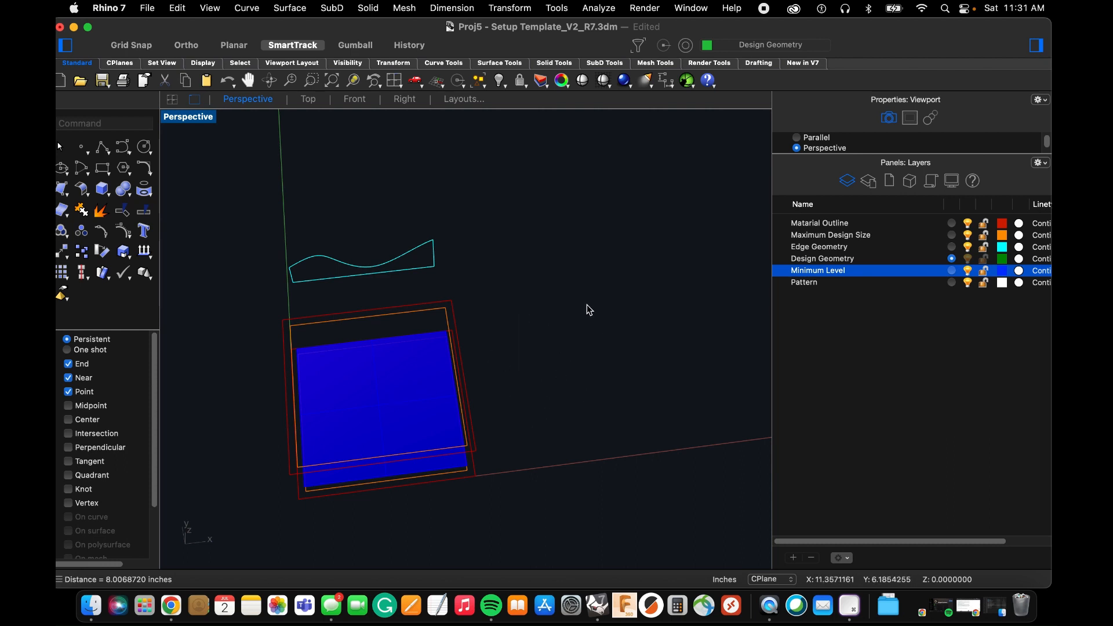
pyautogui.moveTo(445, 356); pyautogui.dragTo(479, 350, button='right')
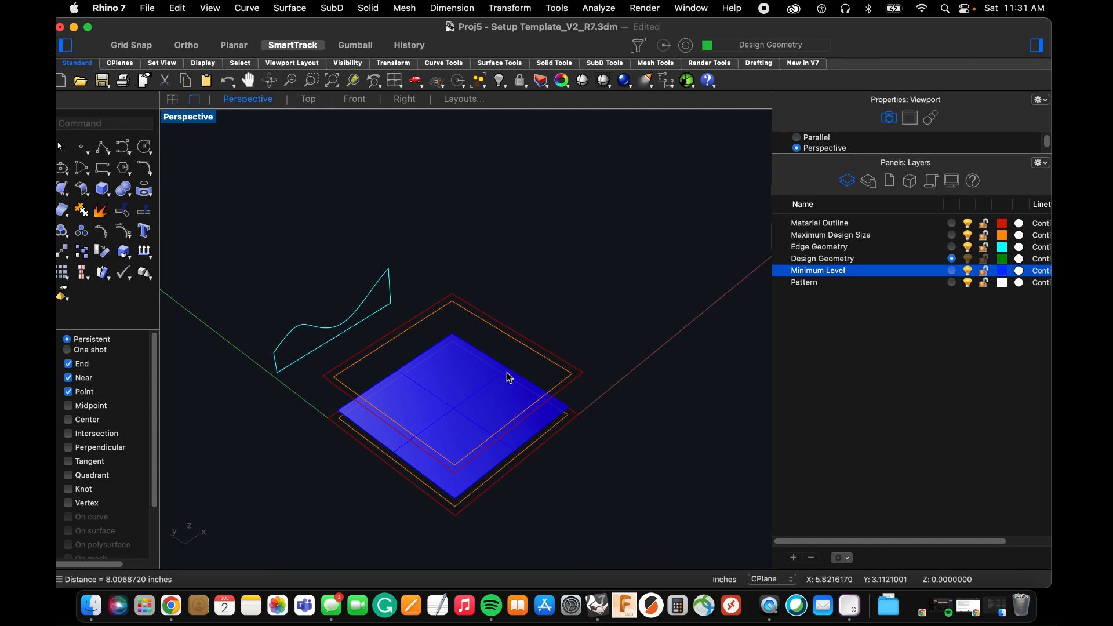
pyautogui.moveTo(507, 370); pyautogui.dragTo(512, 358, button='right')
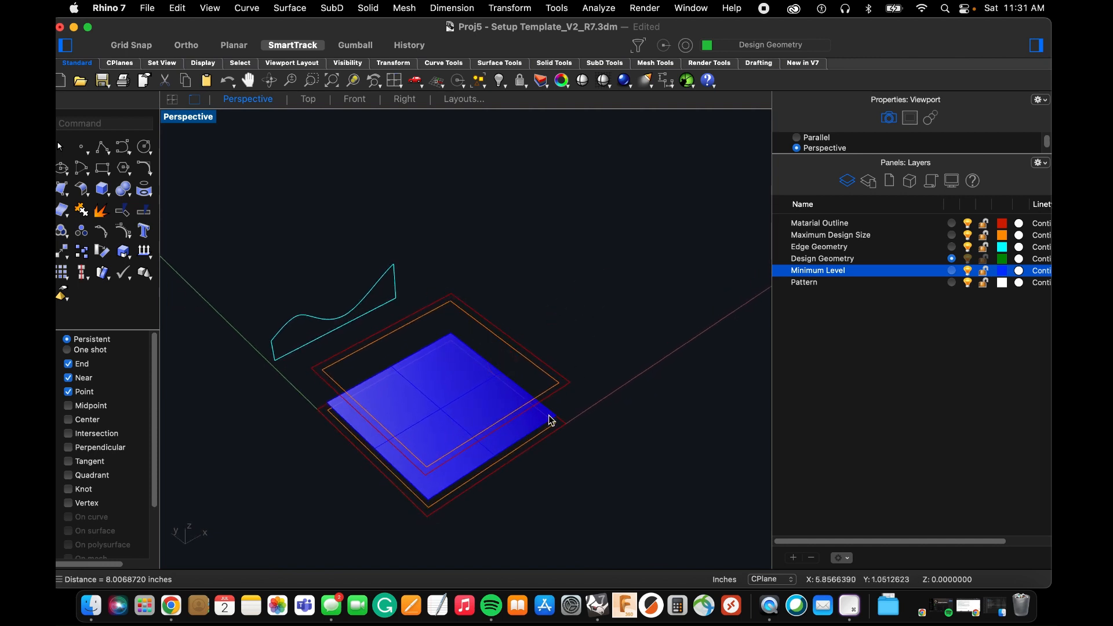
# Move the cyan edge profile by its lower corner onto the matching corner of the lower orange maximum design outline.
pyautogui.moveTo(581, 370); pyautogui.dragTo(575, 334, button='right')
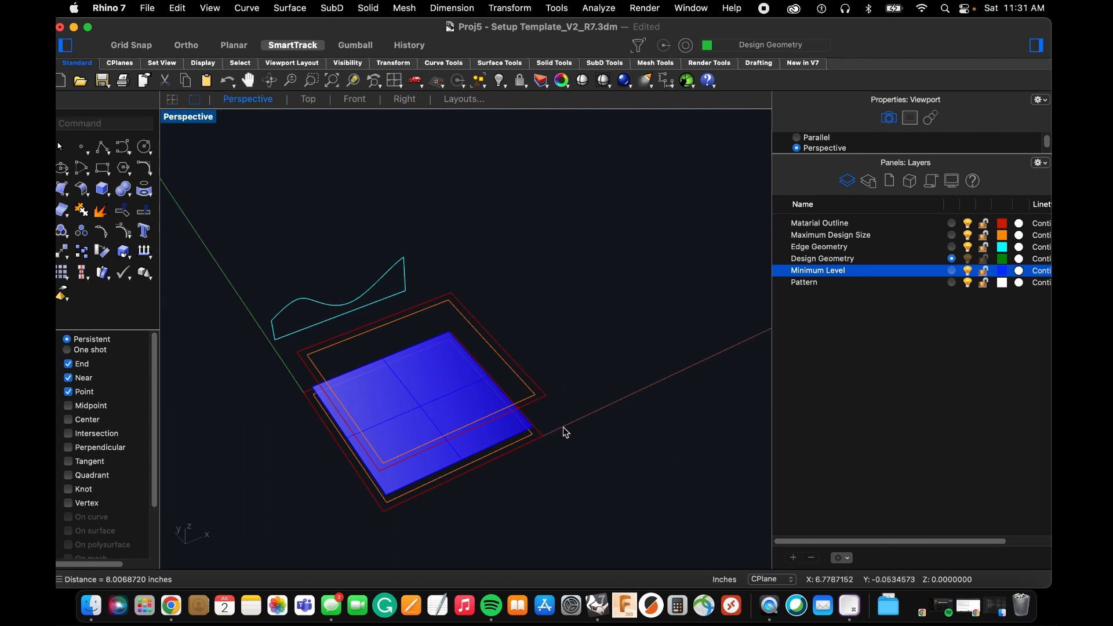
pyautogui.moveTo(565, 432); pyautogui.dragTo(279, 356, button='right')
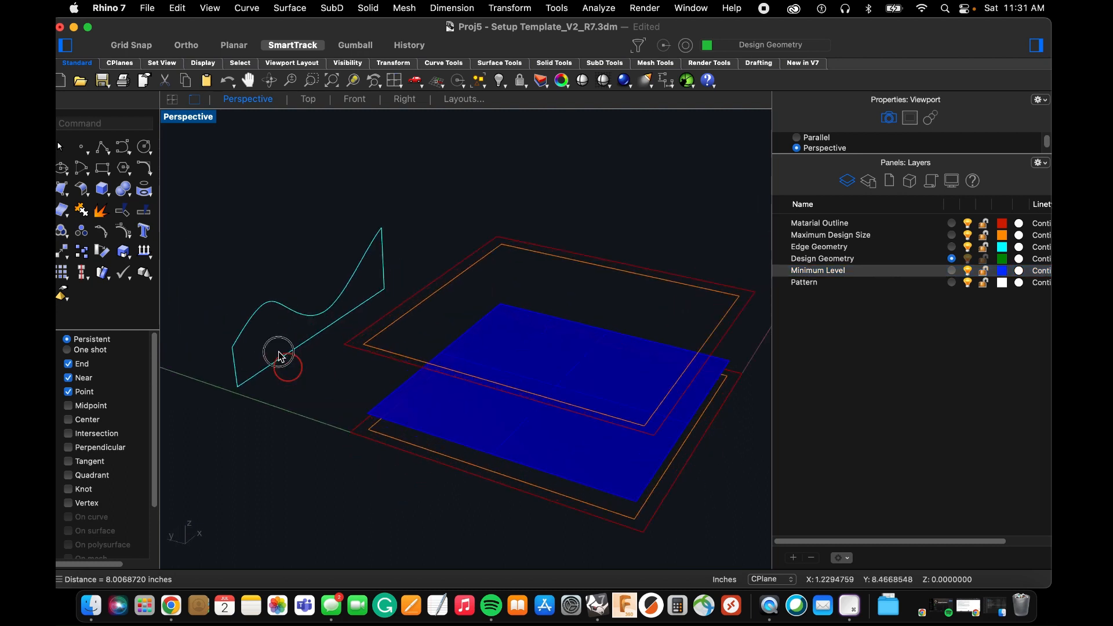
pyautogui.click(279, 355)
pyautogui.moveTo(258, 318); pyautogui.dragTo(262, 324, button='right')
pyautogui.write('m')
pyautogui.press('space')
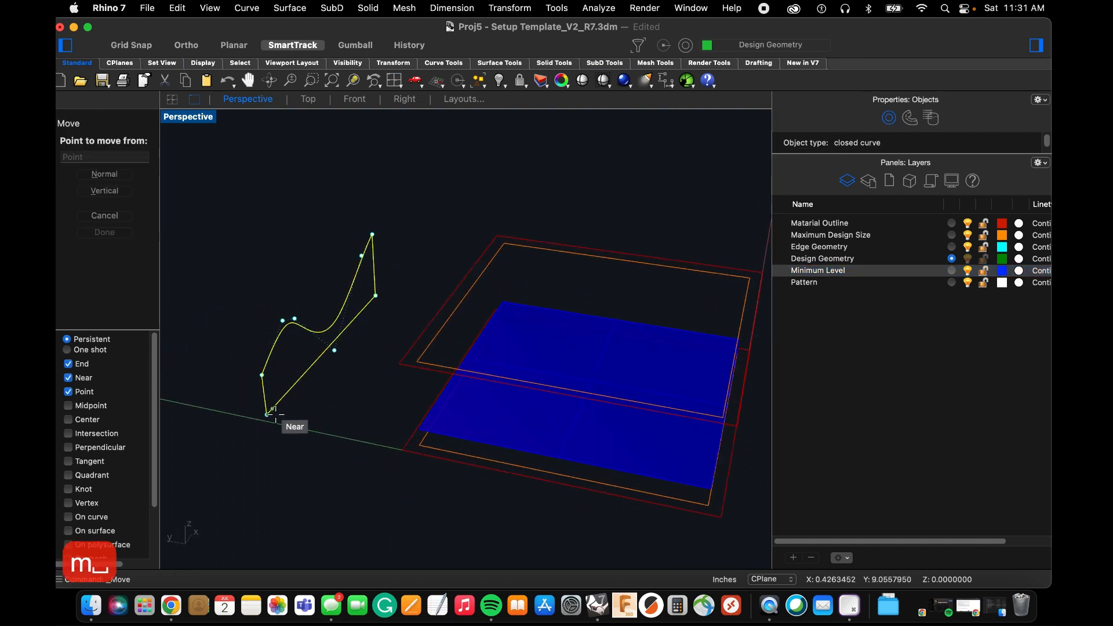
pyautogui.click(268, 415)
pyautogui.scroll(5, 371, 416)
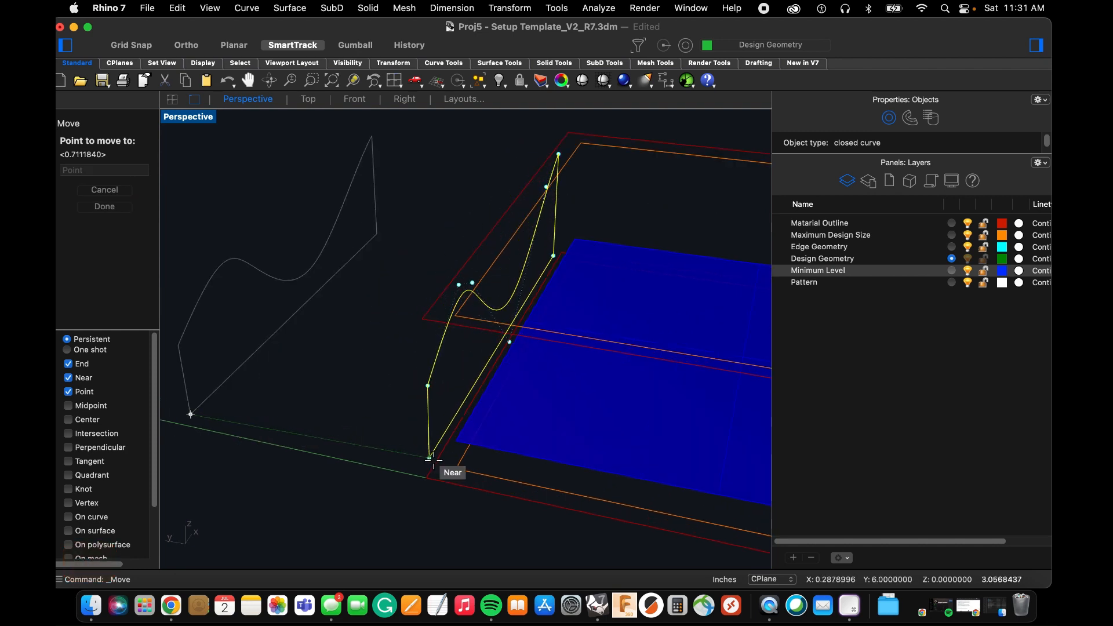
pyautogui.click(456, 468)
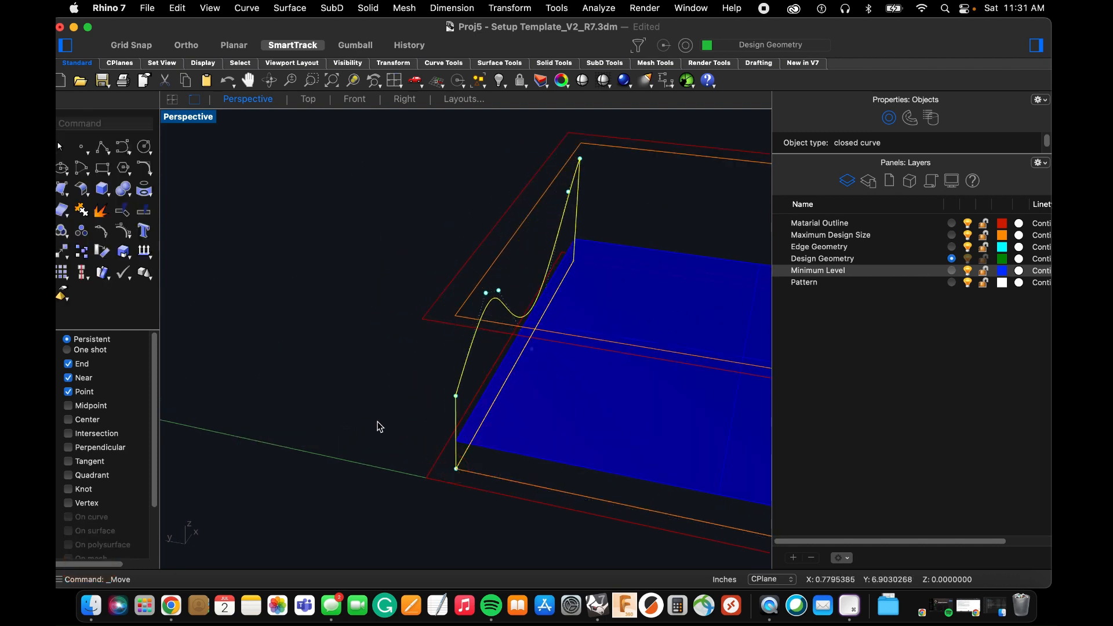
# Deselect the placed edge profile and examine from several angles how it sits against the outlines and the minimum level plane.
pyautogui.scroll(-7, 336, 395)
pyautogui.moveTo(328, 395); pyautogui.dragTo(376, 393, button='right')
pyautogui.click(396, 388)
pyautogui.scroll(3, 429, 391)
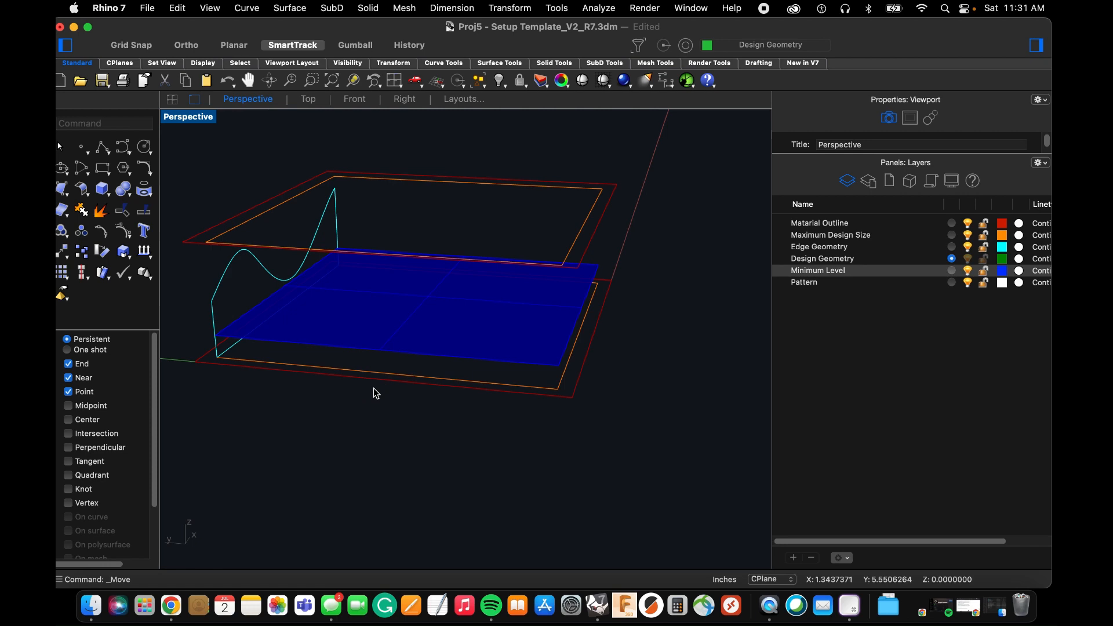
pyautogui.moveTo(431, 407); pyautogui.dragTo(435, 290, button='right')
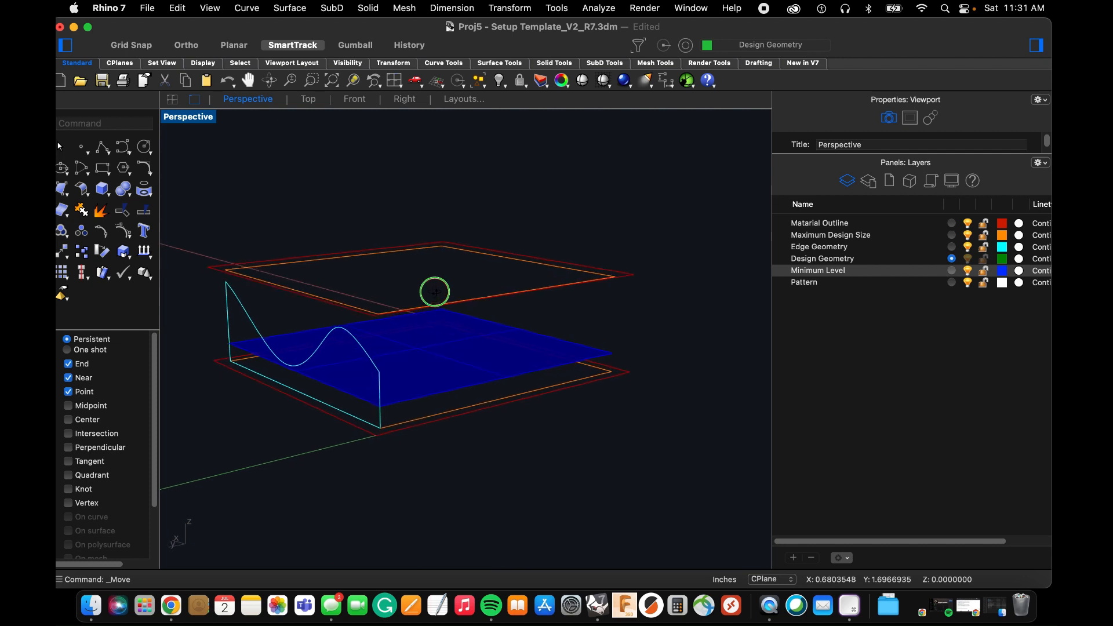
pyautogui.scroll(5, 626, 342)
pyautogui.moveTo(624, 343); pyautogui.dragTo(618, 350, button='right')
pyautogui.scroll(-7, 624, 343)
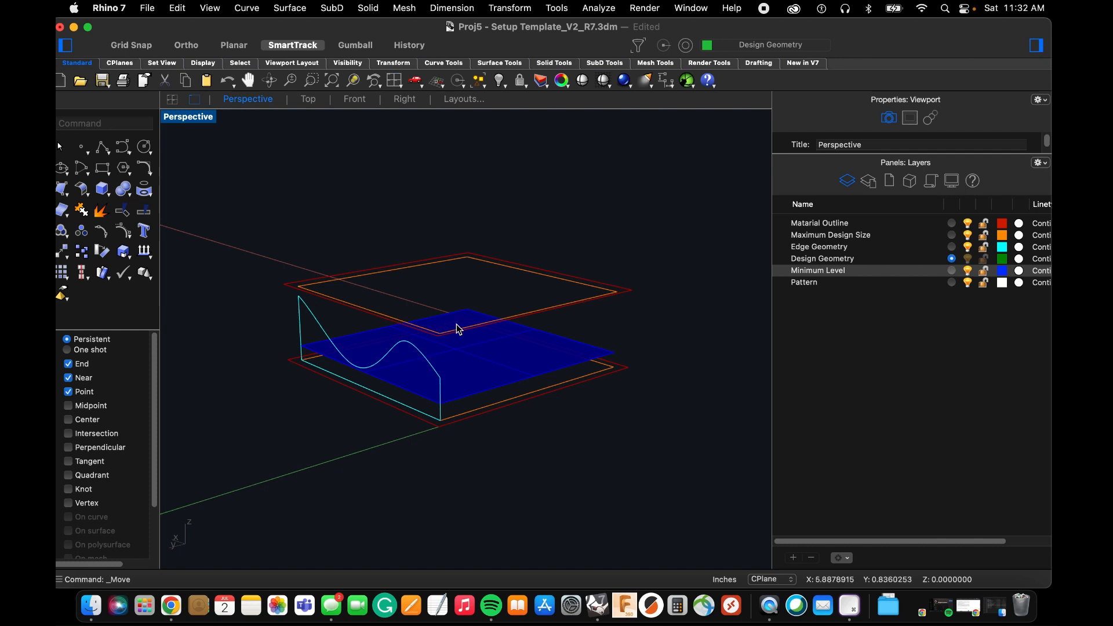
pyautogui.moveTo(580, 349); pyautogui.dragTo(572, 358, button='right')
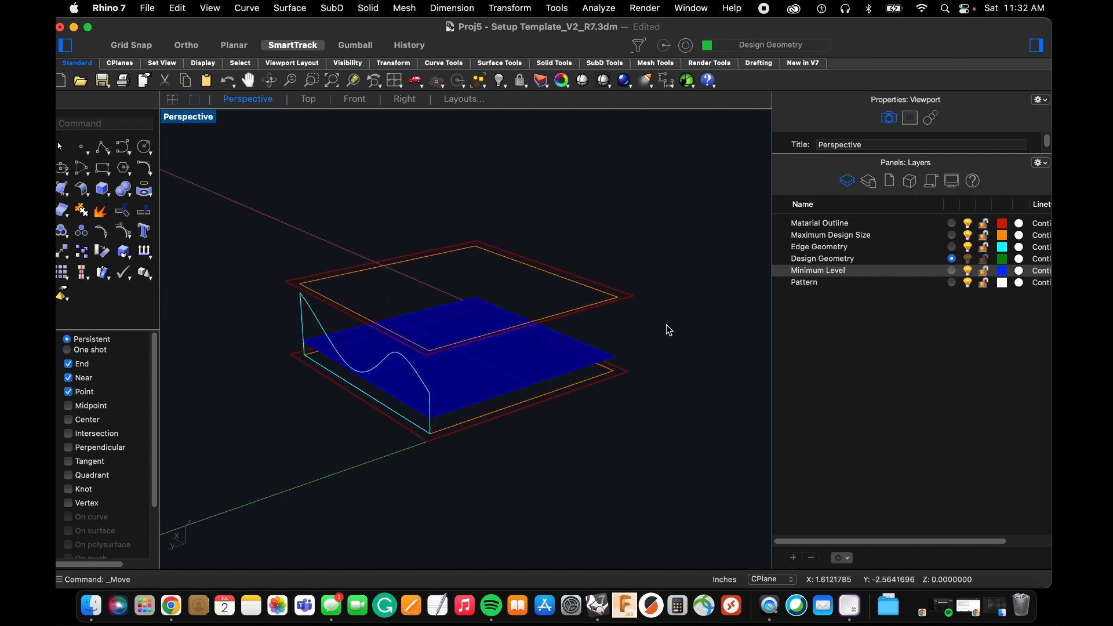
# Make Edge Geometry the current layer and draw a vertical line between the lower and upper orange outlines at the corner nearest the origin.
pyautogui.click(913, 252)
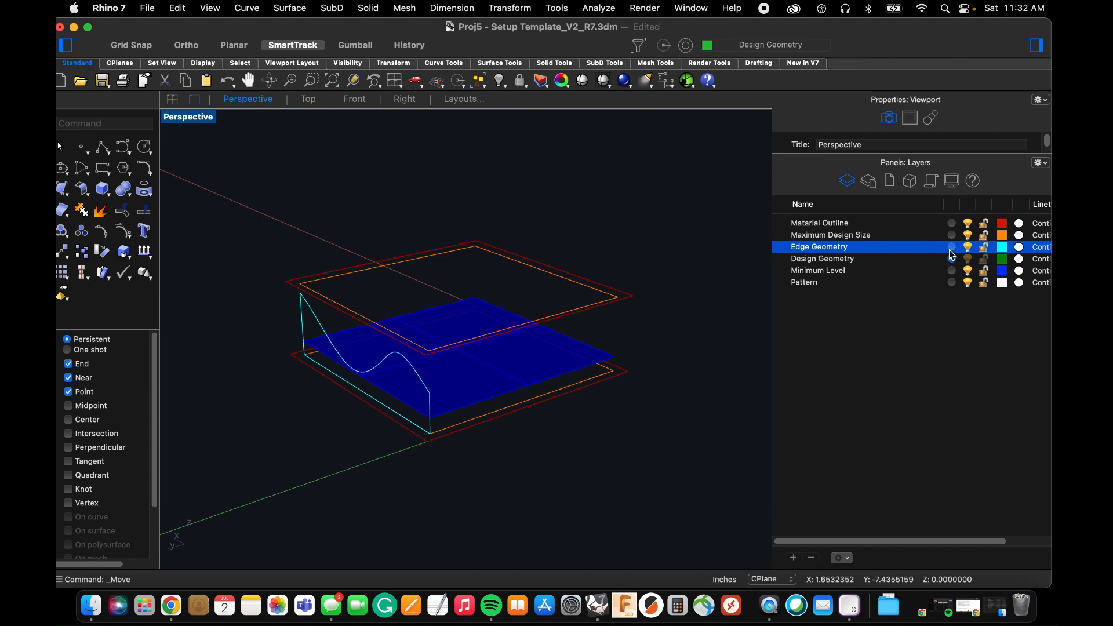
pyautogui.moveTo(509, 350); pyautogui.dragTo(502, 355, button='right')
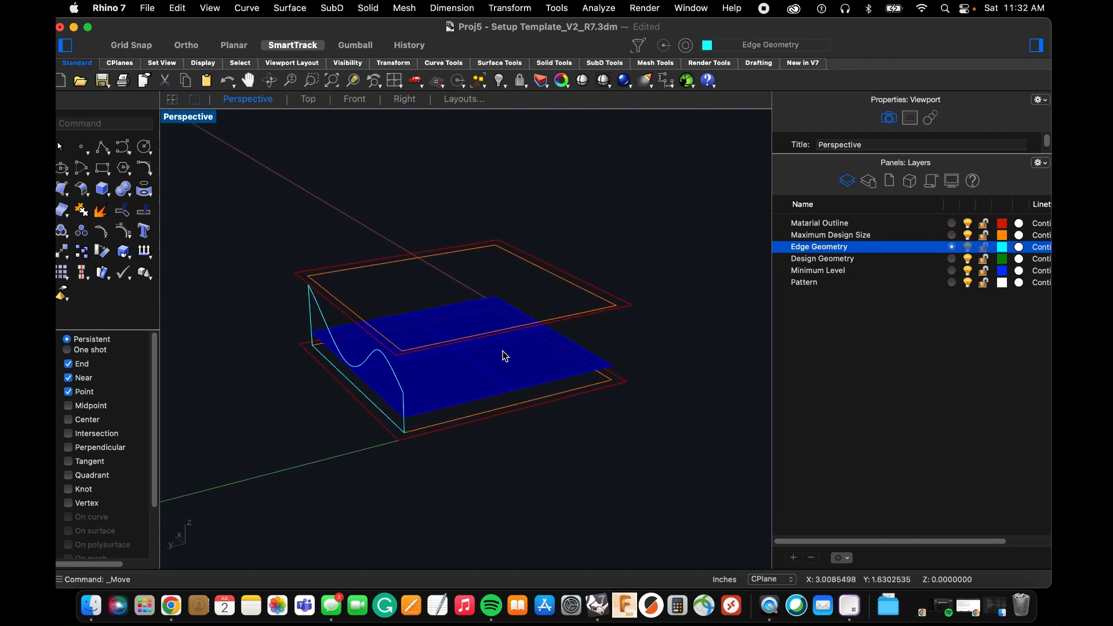
pyautogui.write('line')
pyautogui.press('Return')
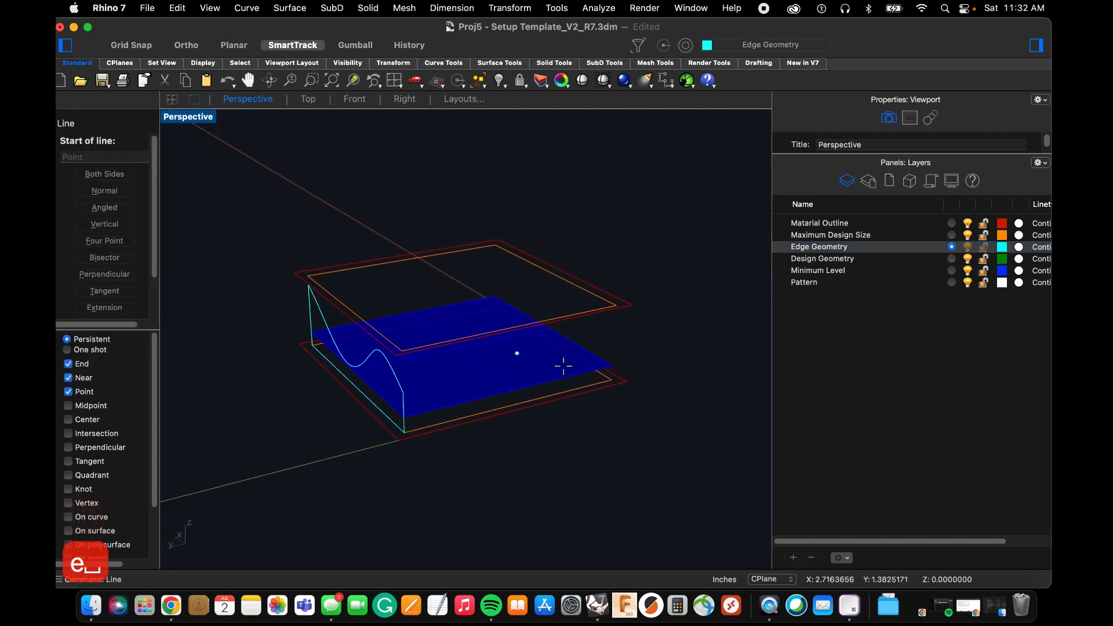
pyautogui.scroll(5, 561, 365)
pyautogui.click(604, 386)
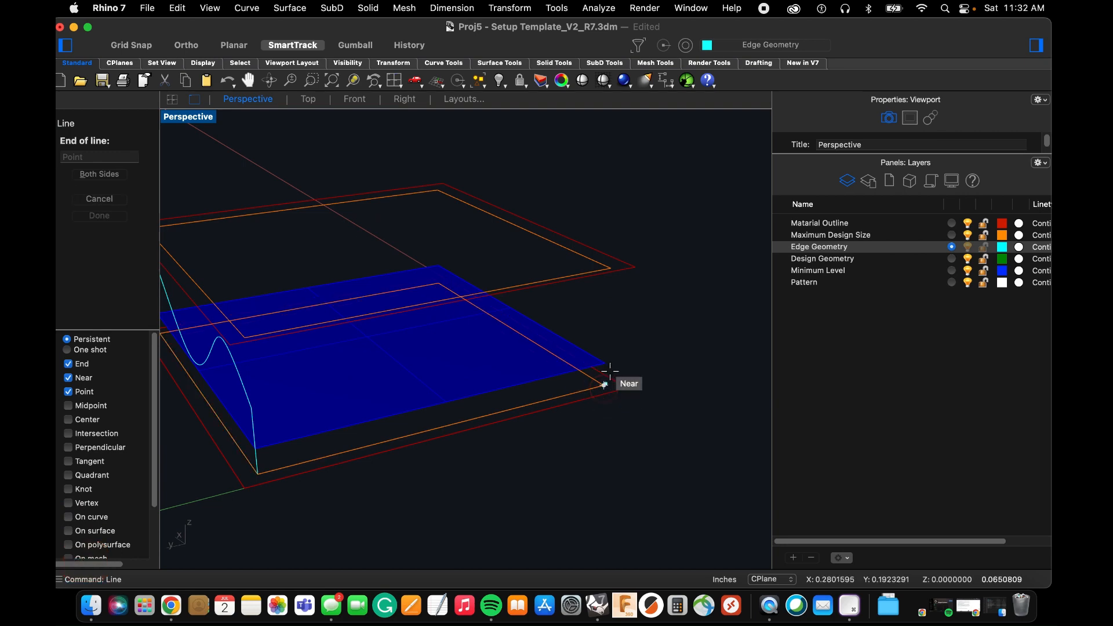
pyautogui.click(614, 264)
pyautogui.moveTo(619, 258); pyautogui.dragTo(394, 278, button='right')
pyautogui.scroll(-4, 357, 326)
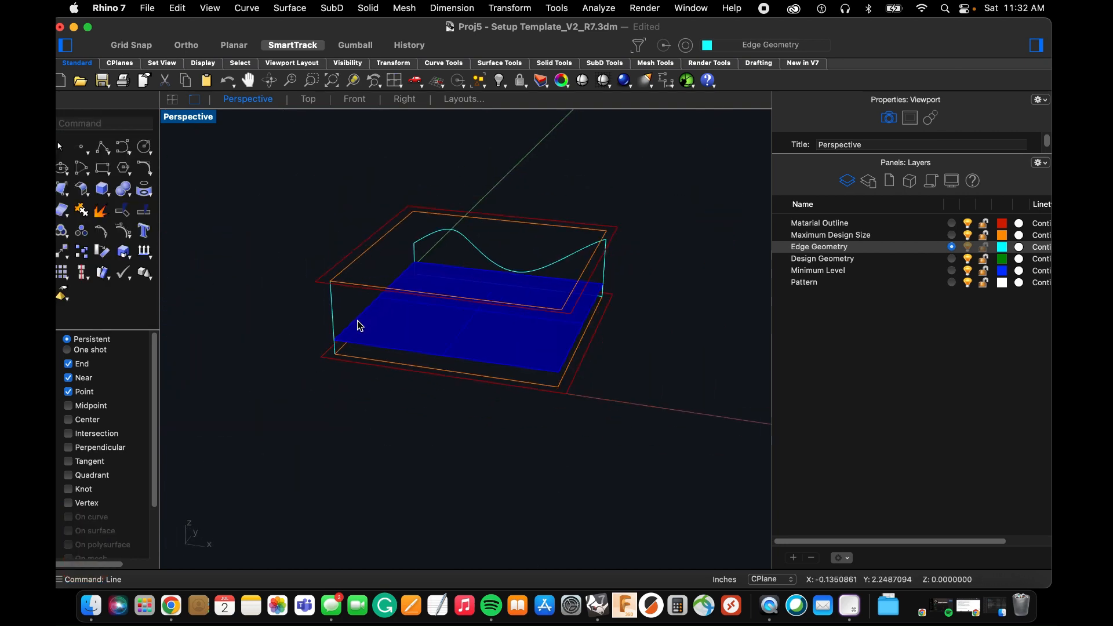
# Draw a second vertical line between the lower and upper orange outlines at the adjacent open corner along the X axis.
pyautogui.scroll(5, 521, 349)
pyautogui.moveTo(566, 362); pyautogui.dragTo(609, 372, button='right')
pyautogui.press('Return')
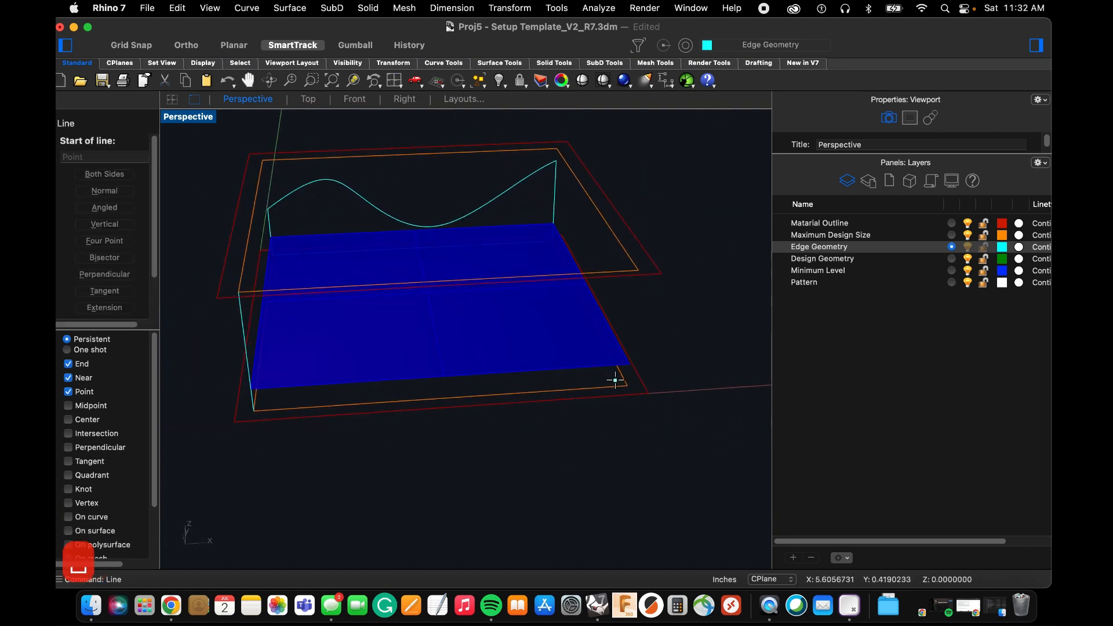
pyautogui.click(627, 385)
pyautogui.click(641, 273)
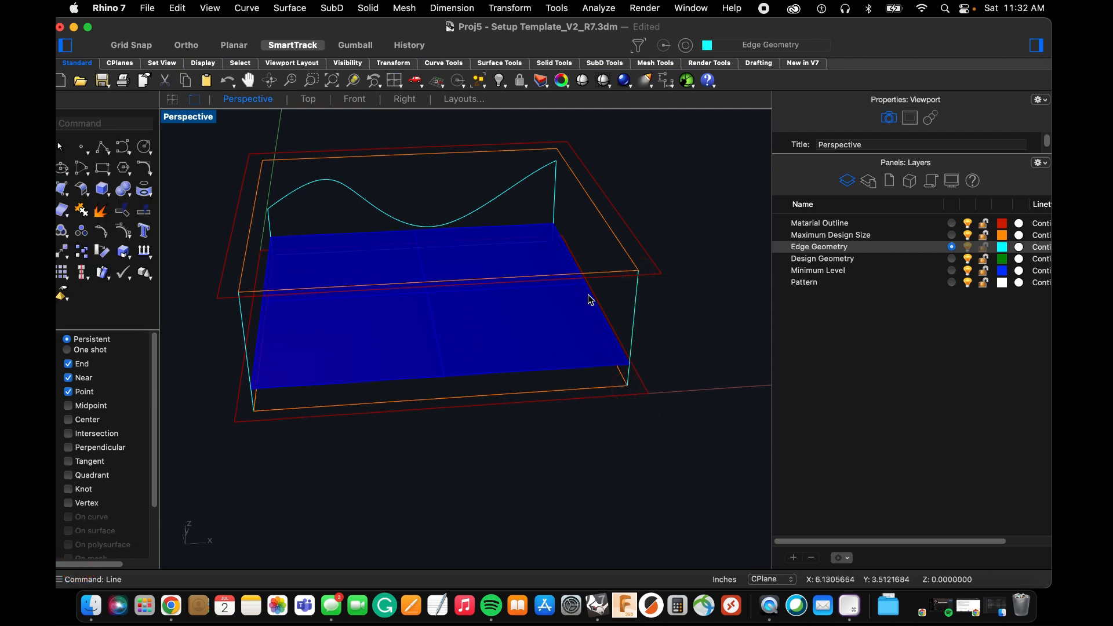
pyautogui.scroll(-3, 589, 297)
pyautogui.moveTo(442, 353); pyautogui.dragTo(503, 330, button='right')
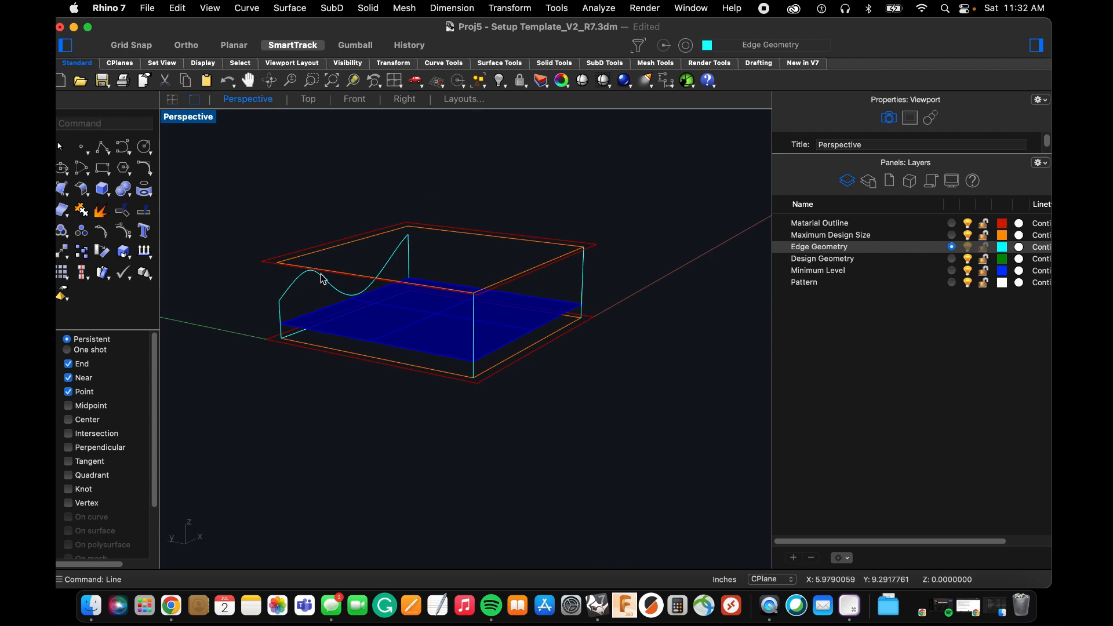
# Place point objects at both upper ends of the edge profile's wavy curve.
pyautogui.click(318, 277)
pyautogui.click(279, 288)
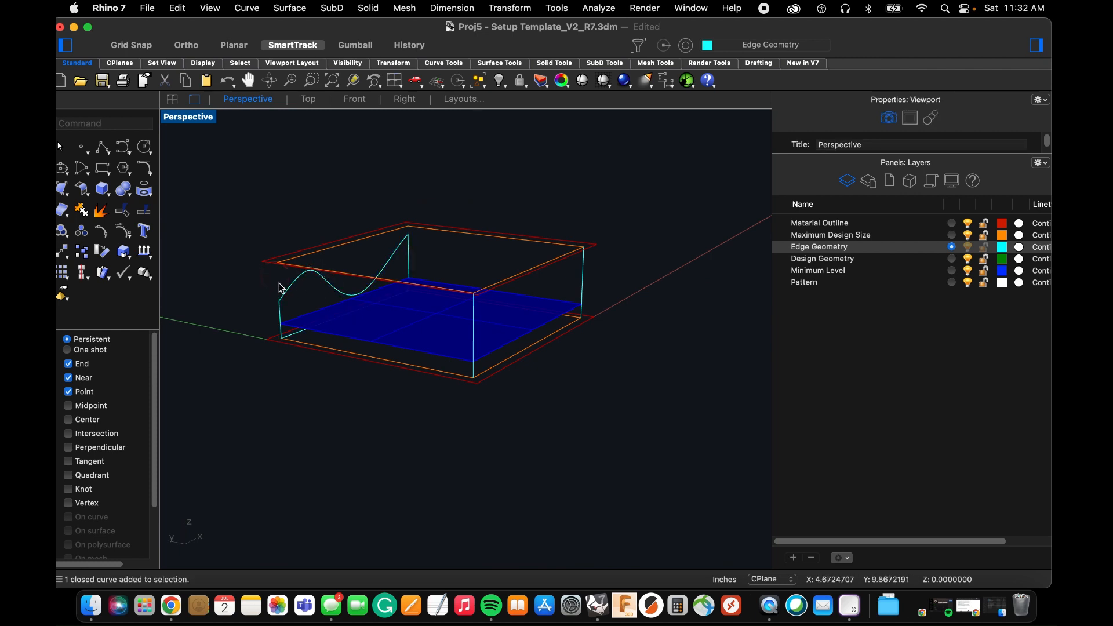
pyautogui.scroll(5, 279, 306)
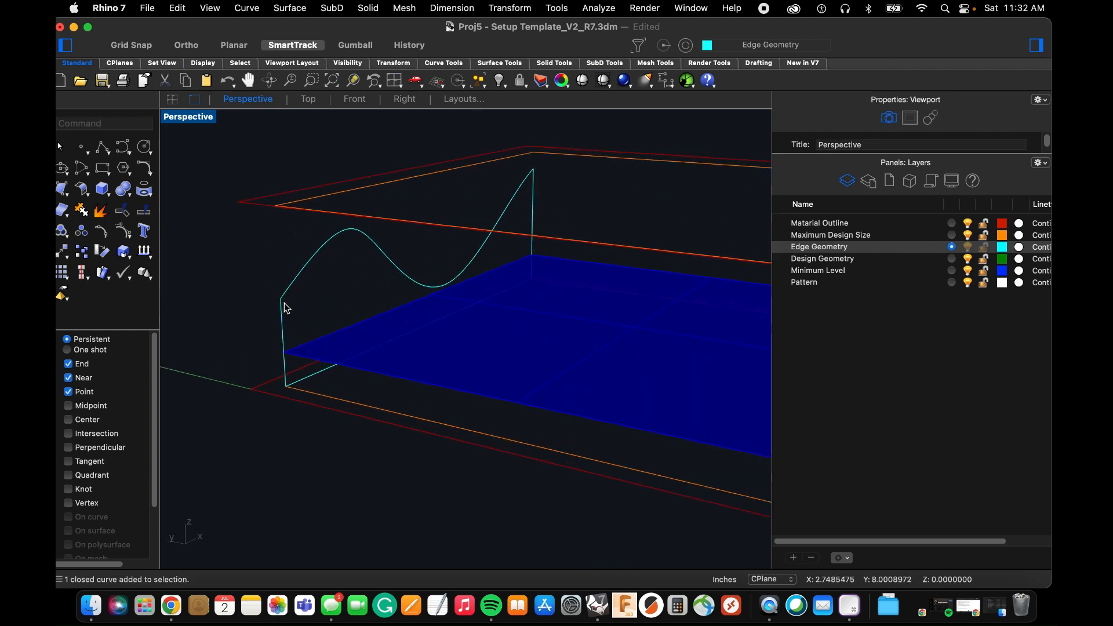
pyautogui.write('poin')
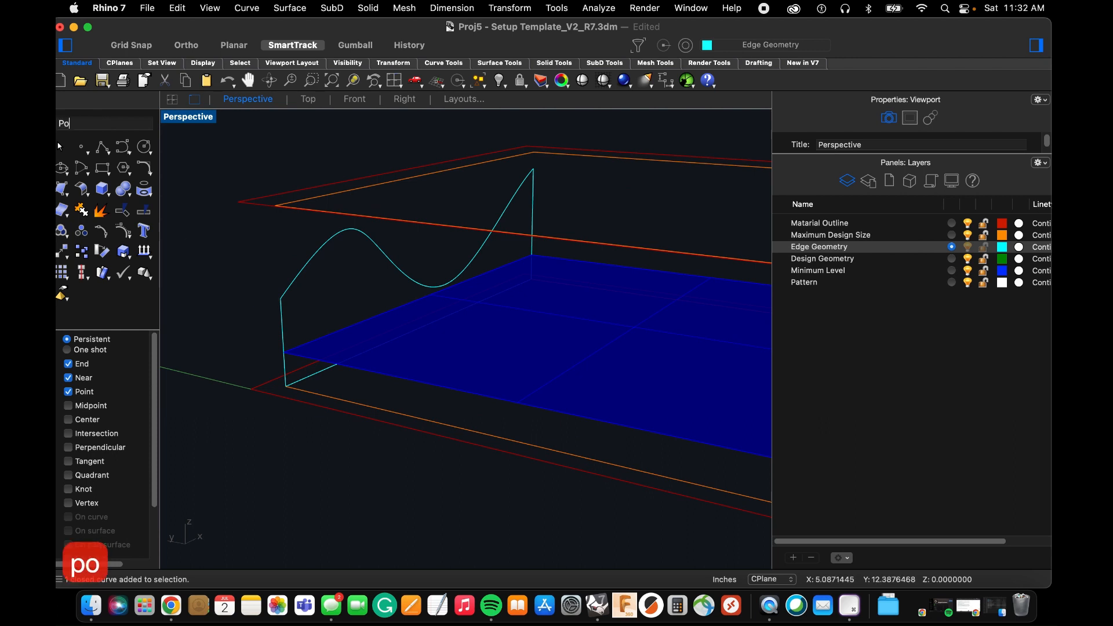
pyautogui.press('Return')
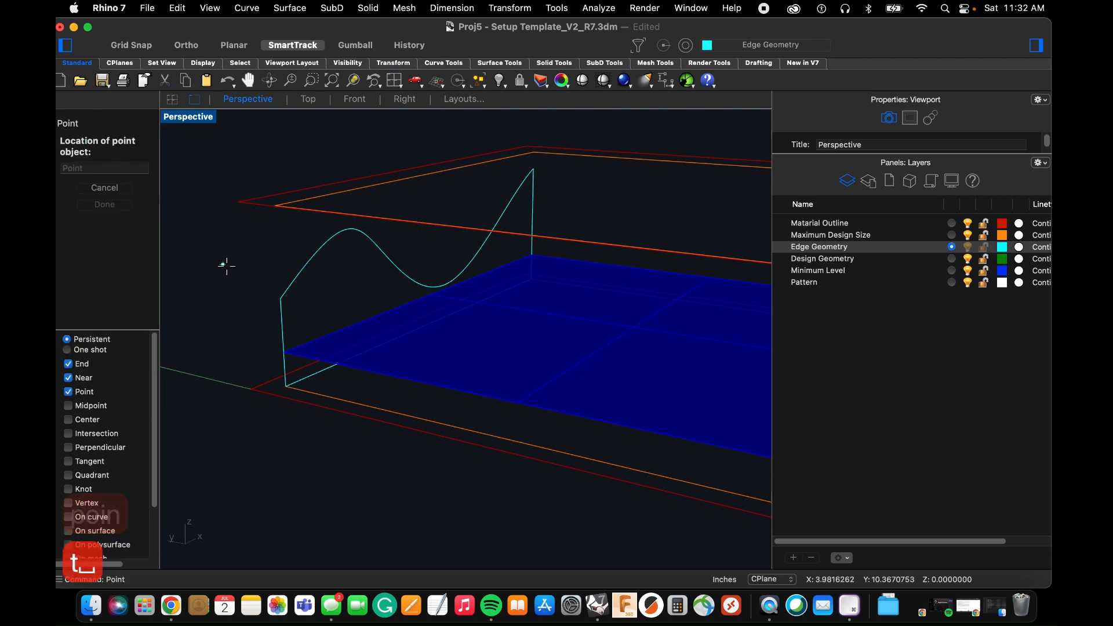
pyautogui.click(280, 299)
pyautogui.scroll(-3, 259, 311)
pyautogui.scroll(4, 445, 228)
pyautogui.press('space')
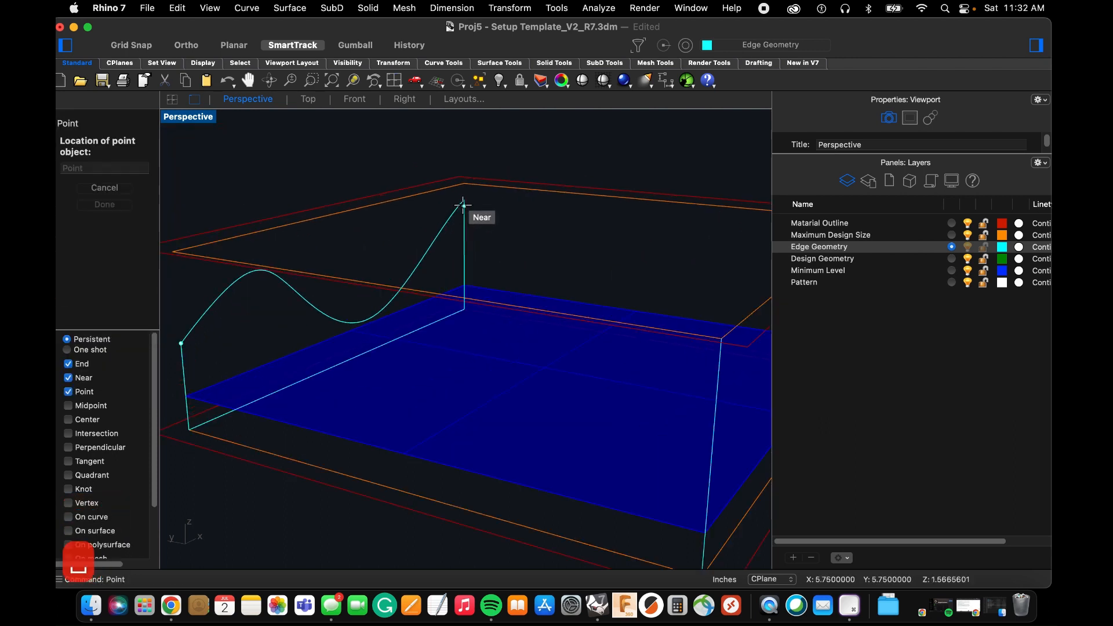
pyautogui.click(464, 200)
# Place a point on each vertical corner line, near the top of the far-X line and about halfway up the origin-side line.
pyautogui.scroll(-3, 342, 302)
pyautogui.moveTo(343, 302); pyautogui.dragTo(417, 277, button='right')
pyautogui.scroll(4, 453, 274)
pyautogui.press('space')
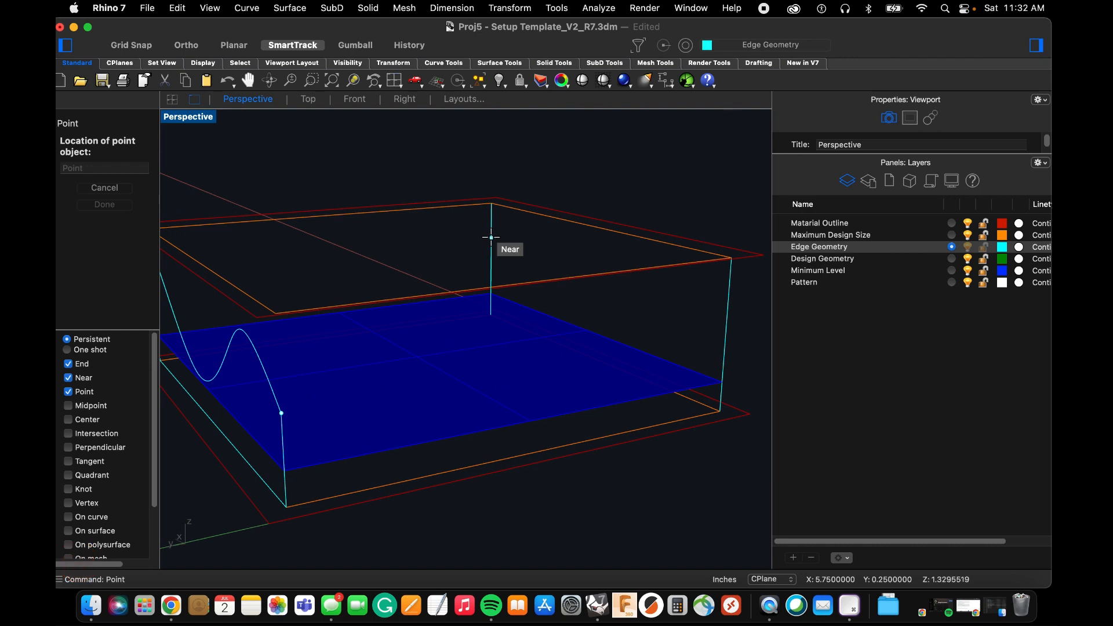
pyautogui.click(491, 235)
pyautogui.scroll(-3, 479, 255)
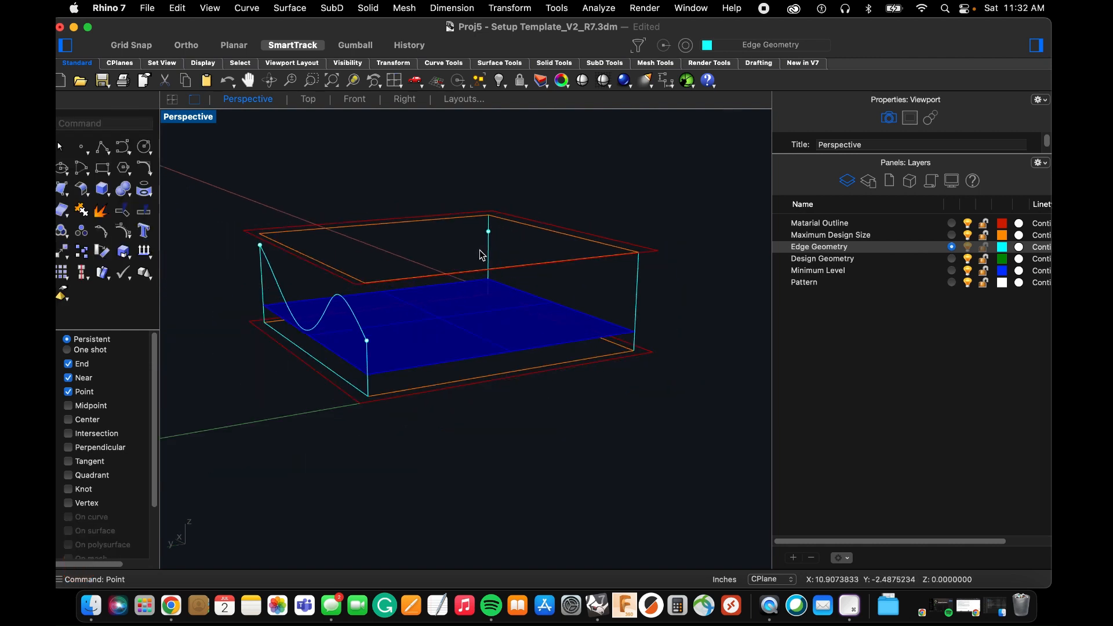
pyautogui.scroll(3, 613, 330)
pyautogui.press('space')
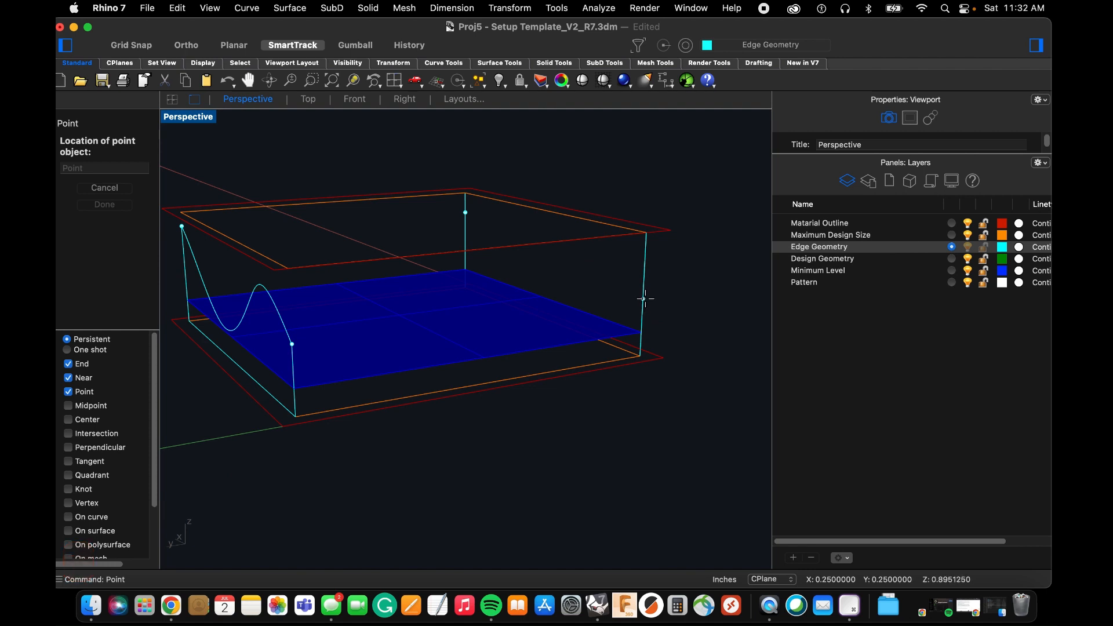
pyautogui.click(643, 299)
# Lock the Material Outline and Maximum Design Size layers.
pyautogui.scroll(-3, 640, 320)
pyautogui.moveTo(586, 330); pyautogui.dragTo(632, 322, button='right')
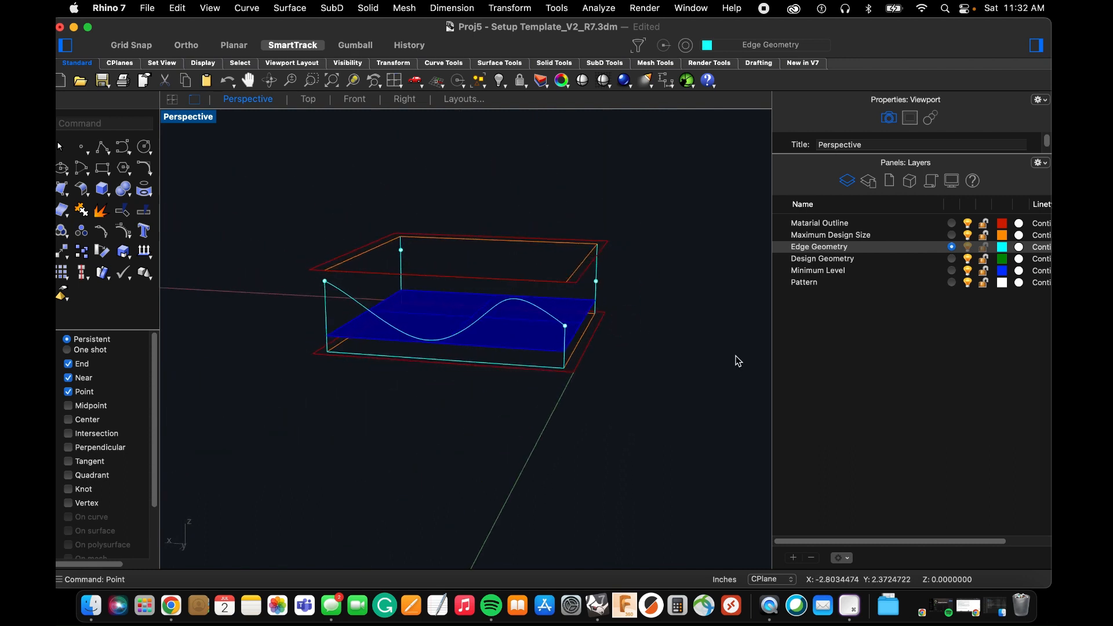
pyautogui.click(983, 223)
pyautogui.click(983, 236)
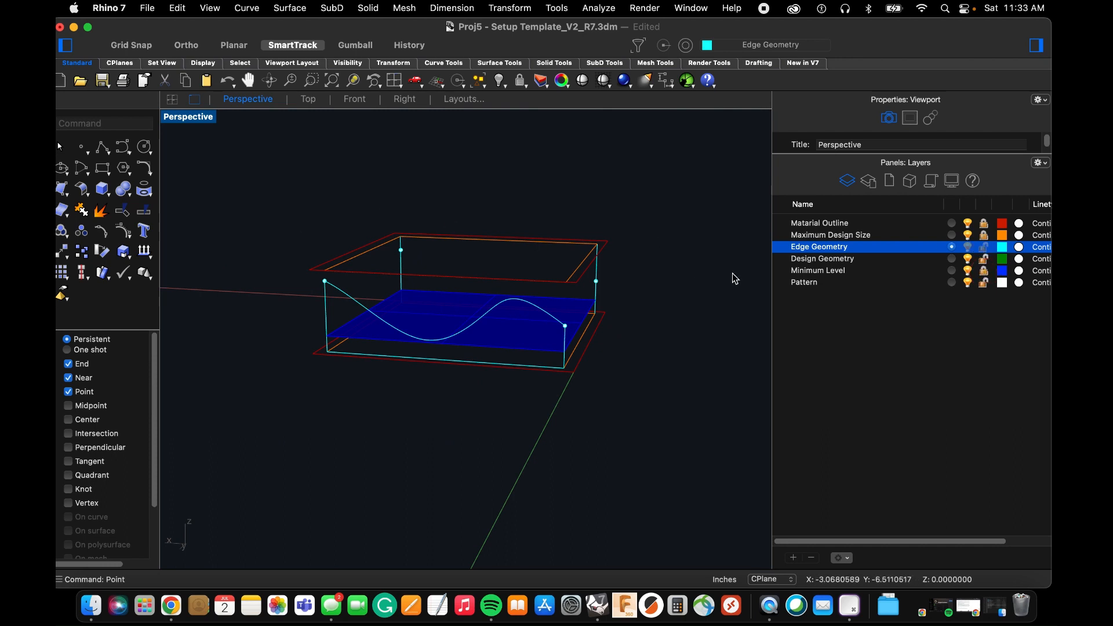
# Hide the point at the edge profile's lower end and the point on the origin-side vertical line.
pyautogui.moveTo(492, 286)
pyautogui.mouseDown(button='right')
pyautogui.moveTo(459, 269)
pyautogui.moveTo(475, 280)
pyautogui.mouseUp(button='right')
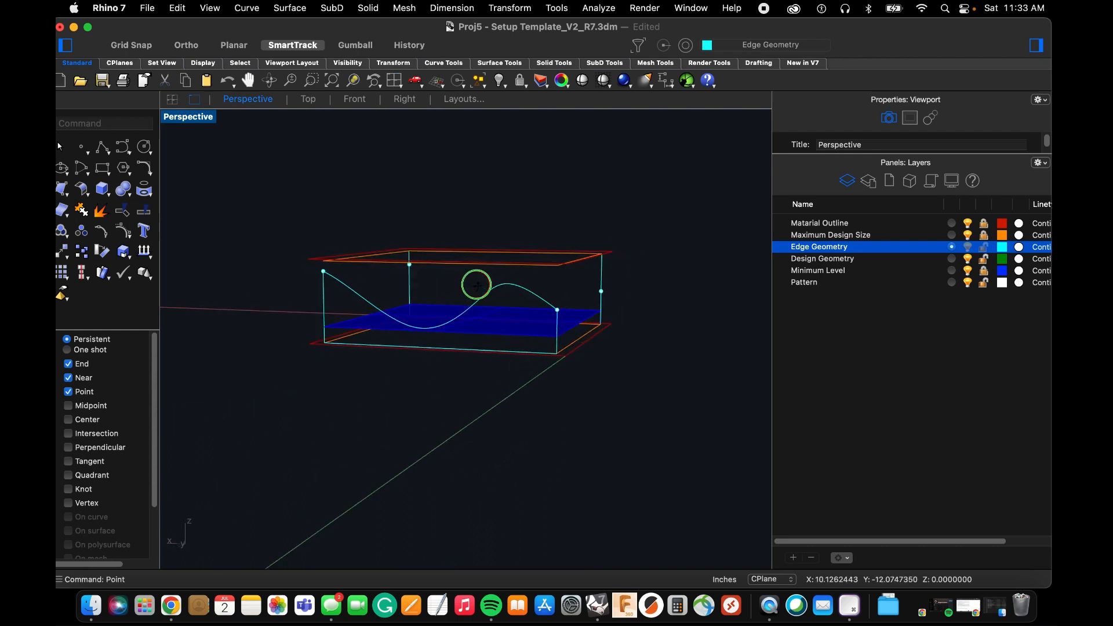
pyautogui.moveTo(483, 189); pyautogui.dragTo(674, 328)
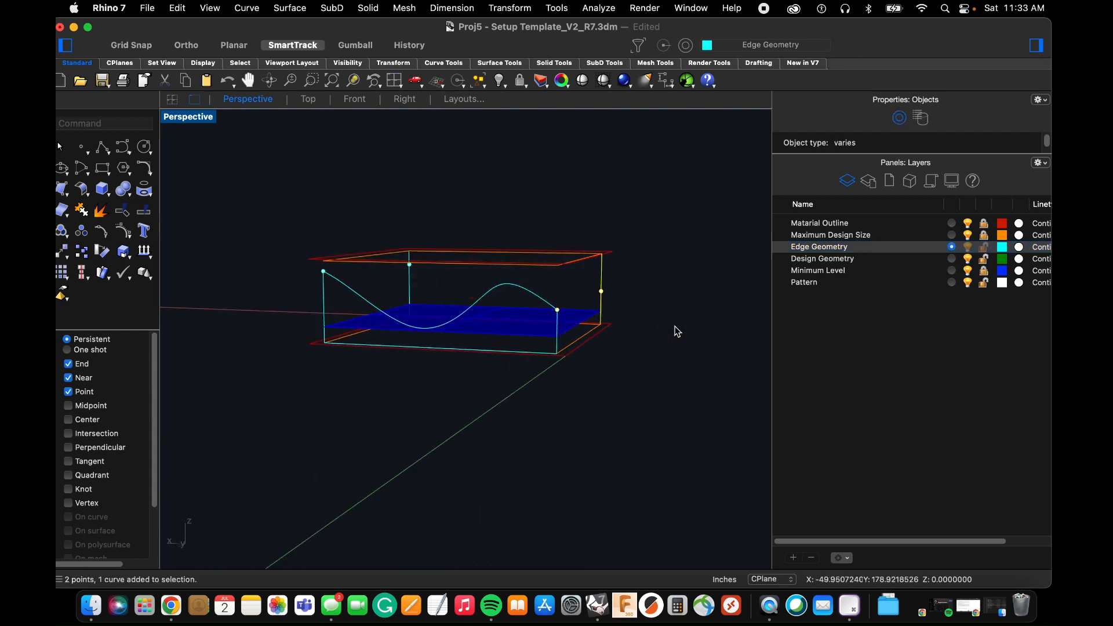
pyautogui.moveTo(673, 328); pyautogui.dragTo(551, 280, button='right')
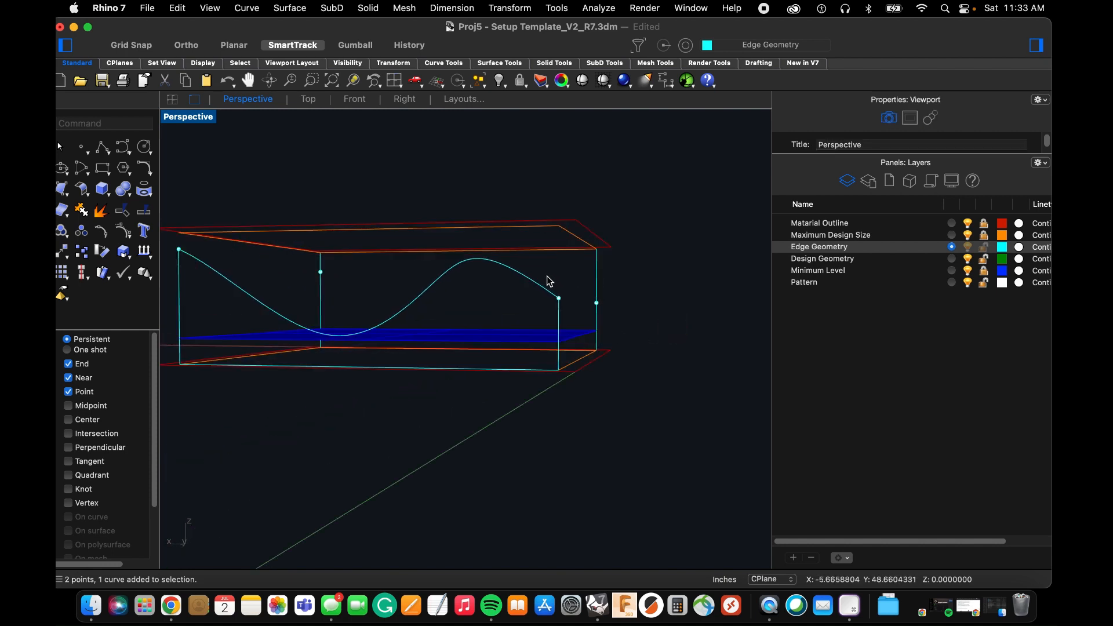
pyautogui.moveTo(544, 270); pyautogui.dragTo(645, 324)
pyautogui.write('hide')
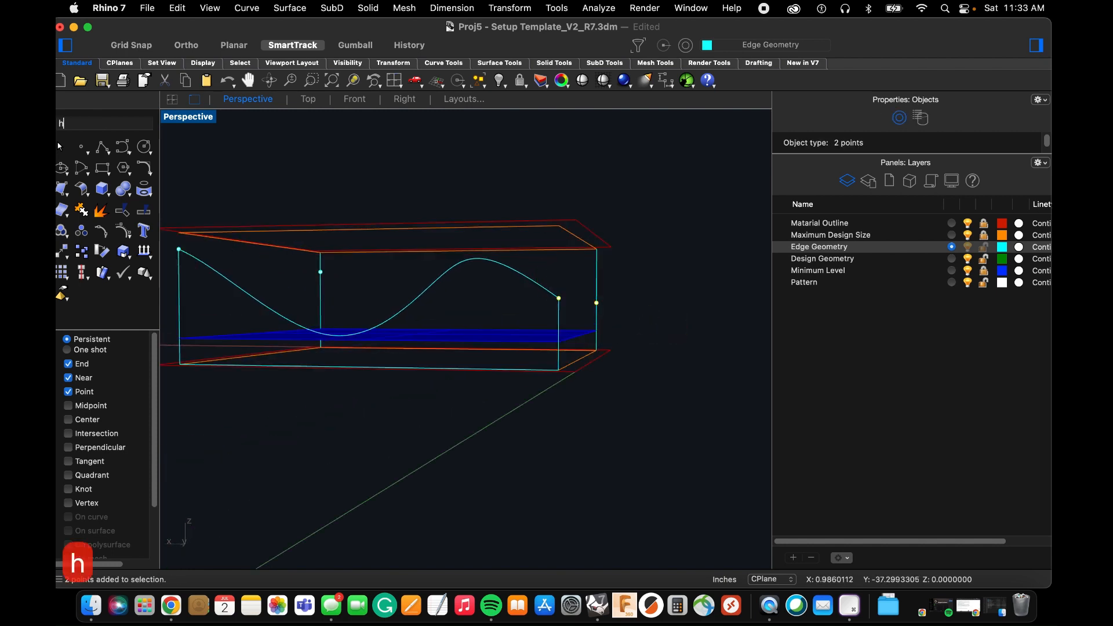
pyautogui.press('Return')
# Start a degree 3 control-point curve in the Right view and disable all object snaps.
pyautogui.moveTo(633, 295); pyautogui.dragTo(353, 241, button='right')
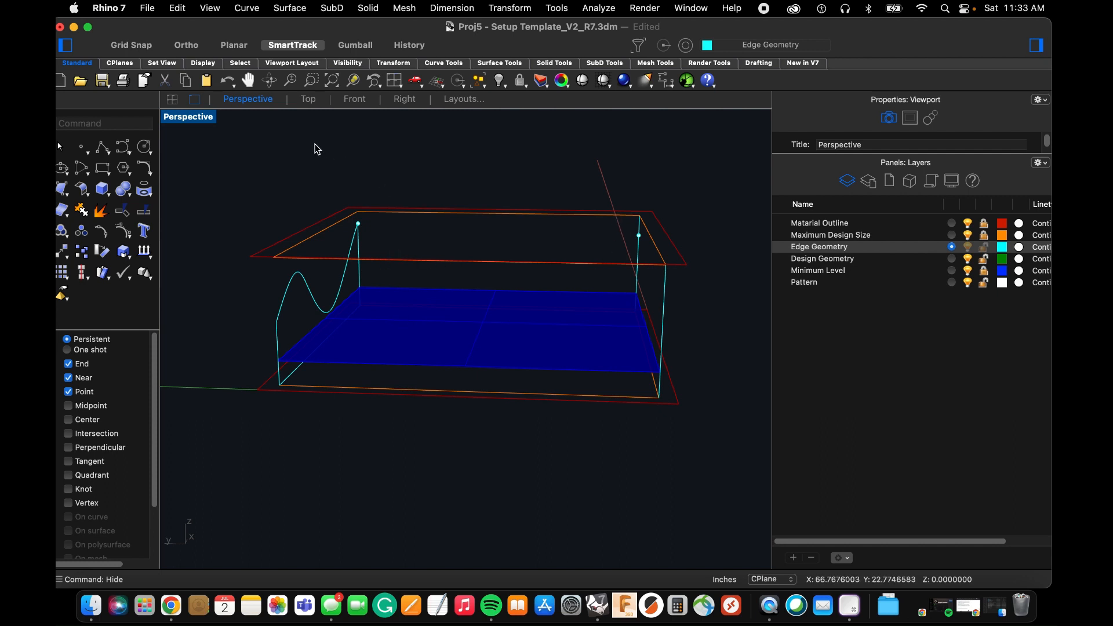
pyautogui.click(354, 99)
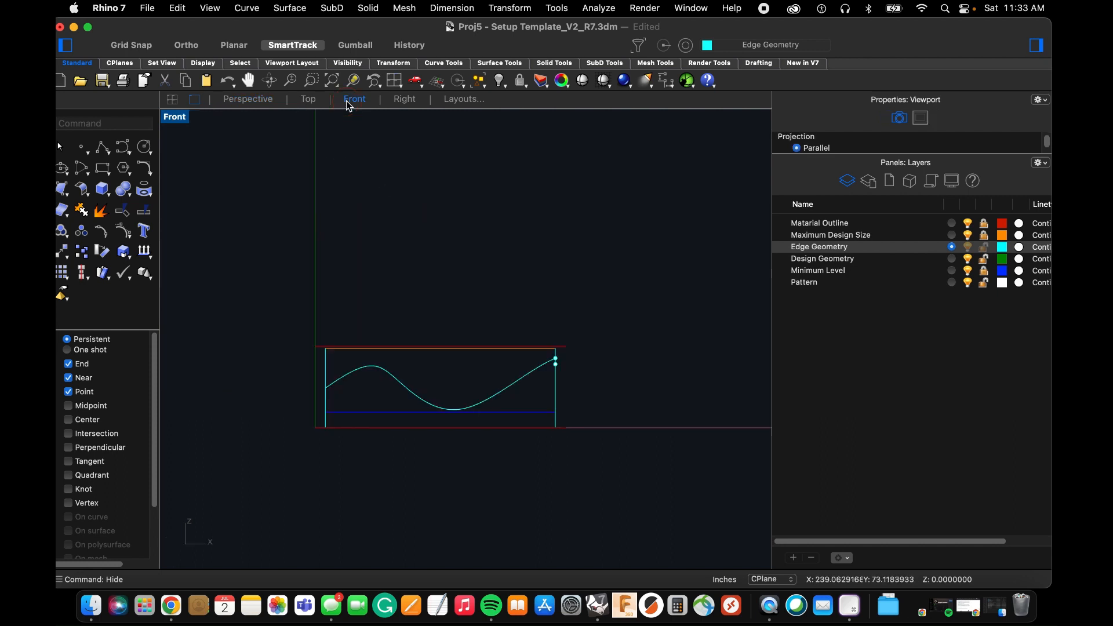
pyautogui.click(399, 103)
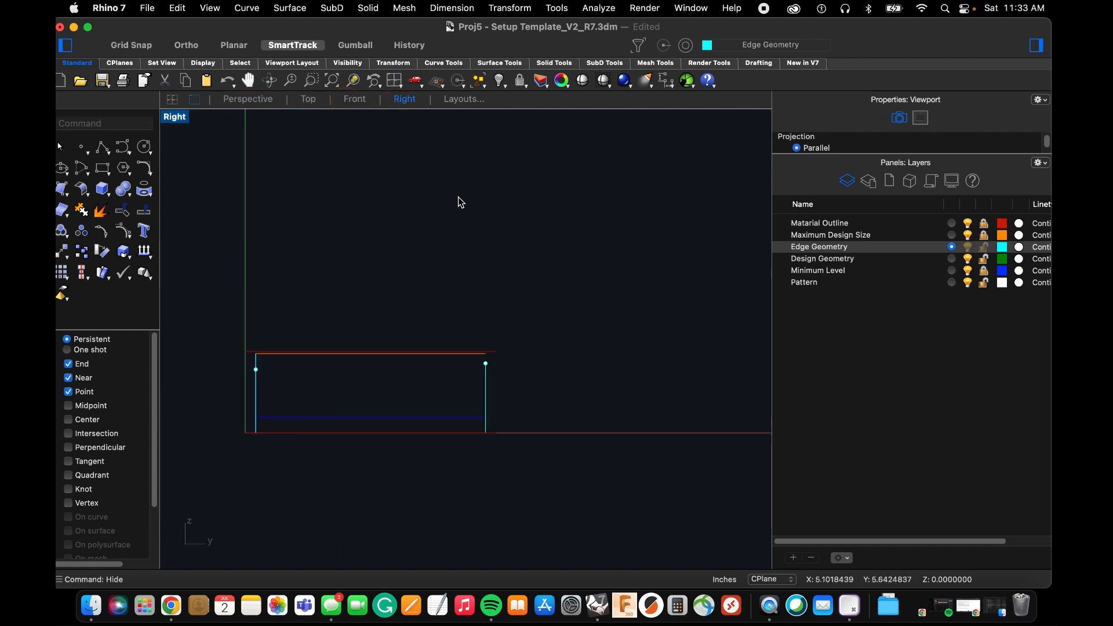
pyautogui.scroll(5, 241, 402)
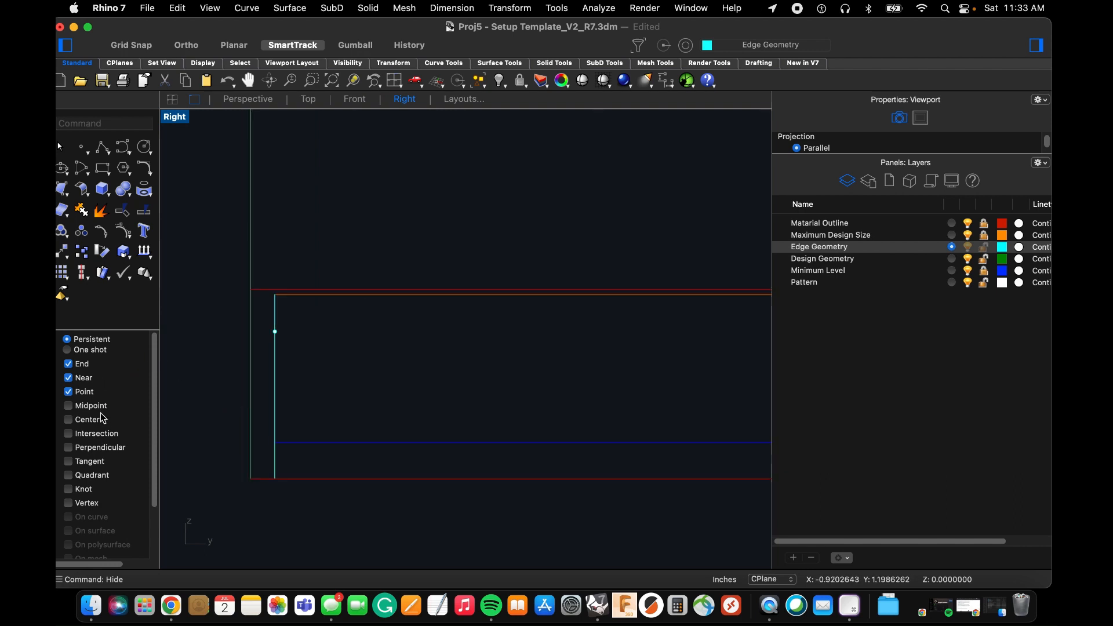
pyautogui.click(123, 148)
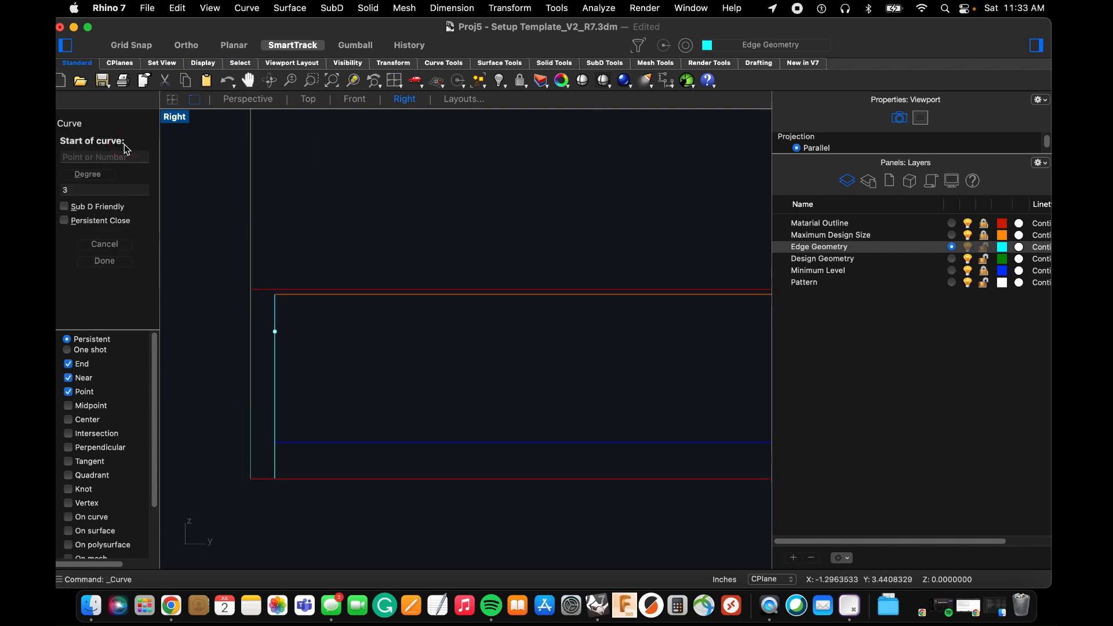
pyautogui.scroll(-3, 323, 355)
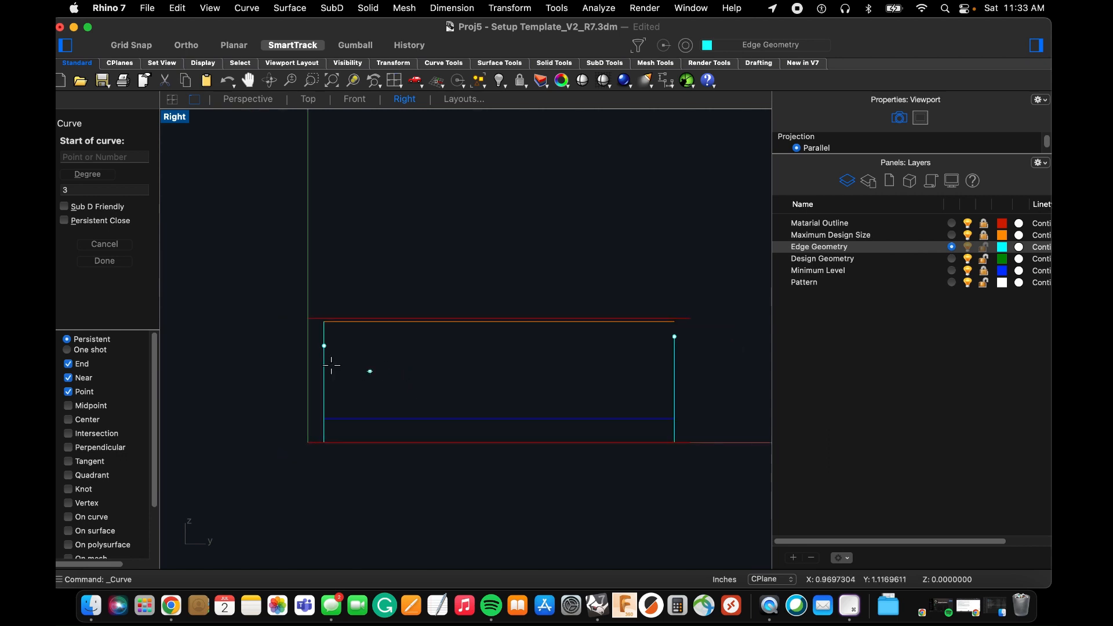
pyautogui.scroll(6, 311, 331)
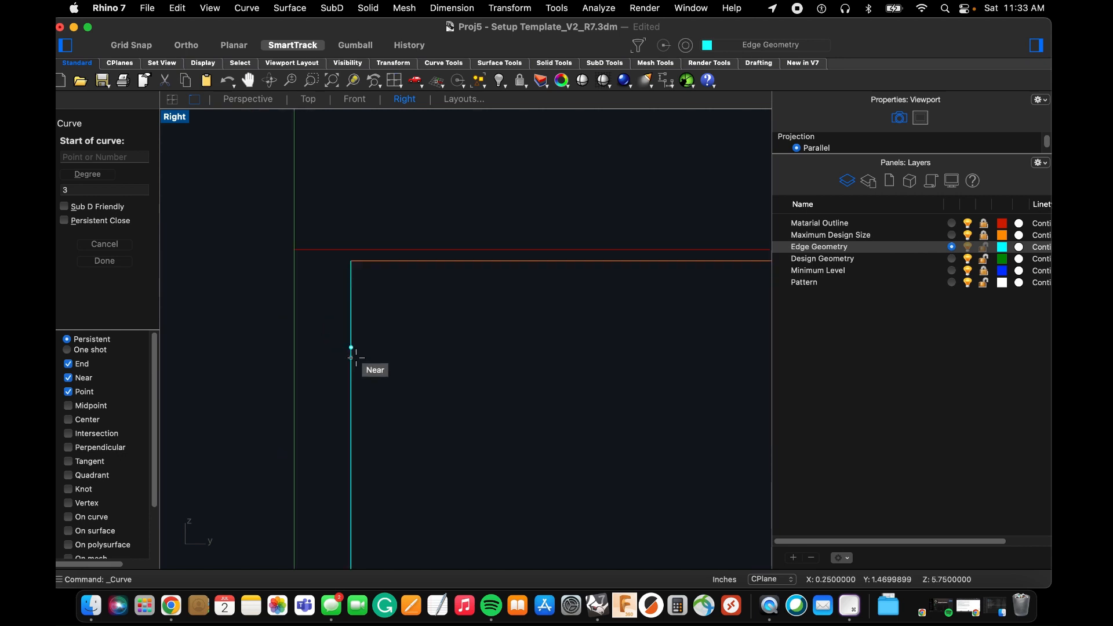
pyautogui.scroll(3, 340, 340)
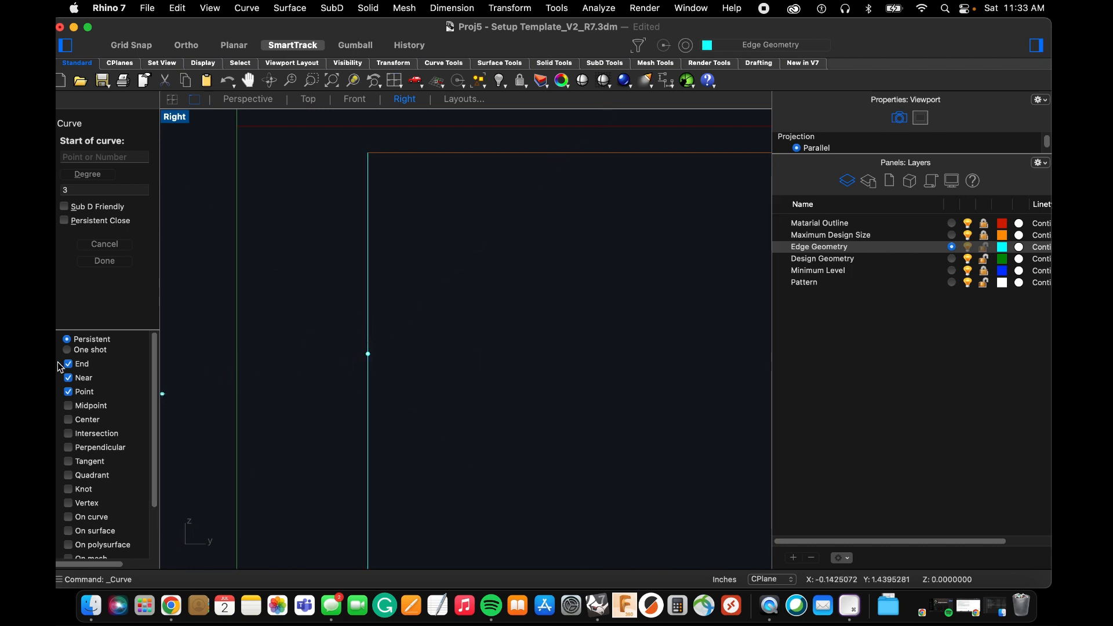
pyautogui.scroll(-5, 72, 388)
pyautogui.scroll(5, 79, 400)
pyautogui.scroll(-4, 72, 368)
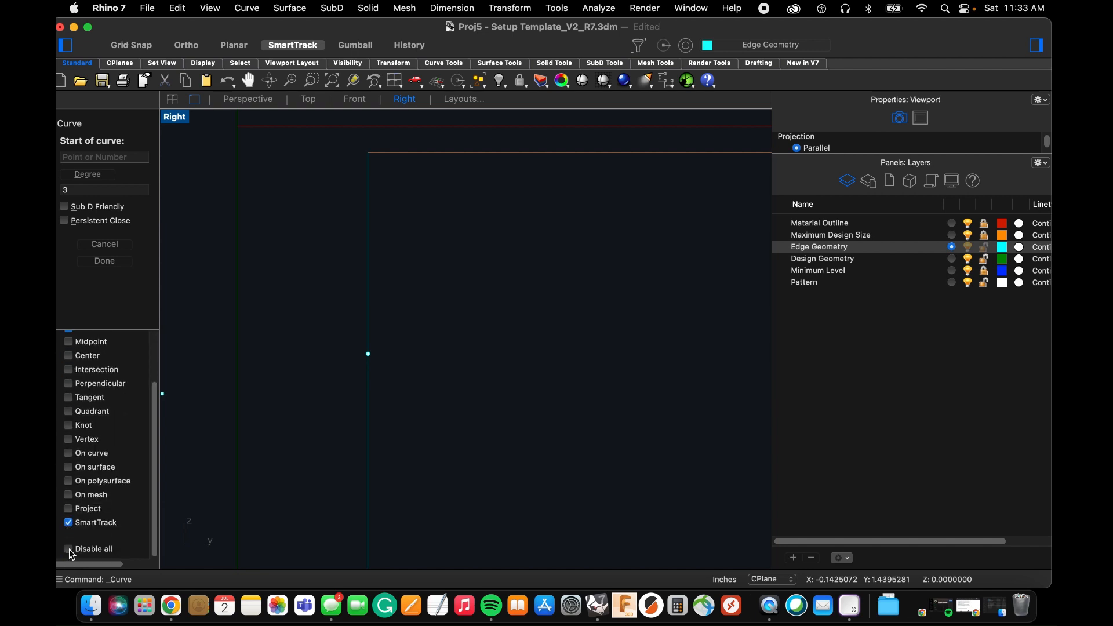
pyautogui.click(69, 549)
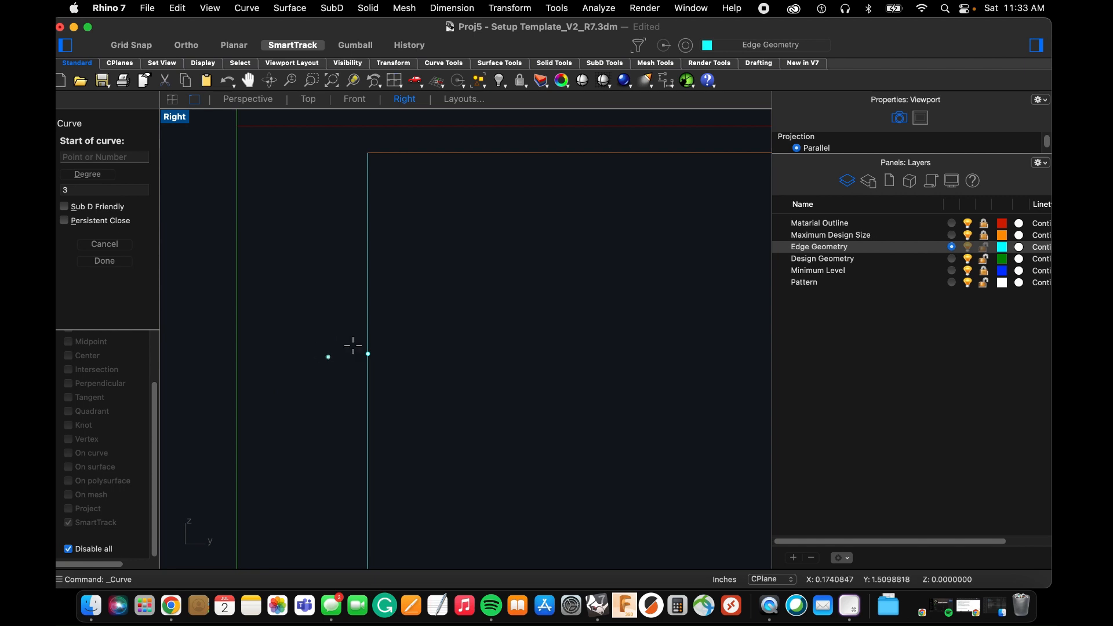
# Draw a five-point curve passing through both visible corner points, dipping between them and slightly overshooting both vertical corner lines.
pyautogui.scroll(-3, 318, 379)
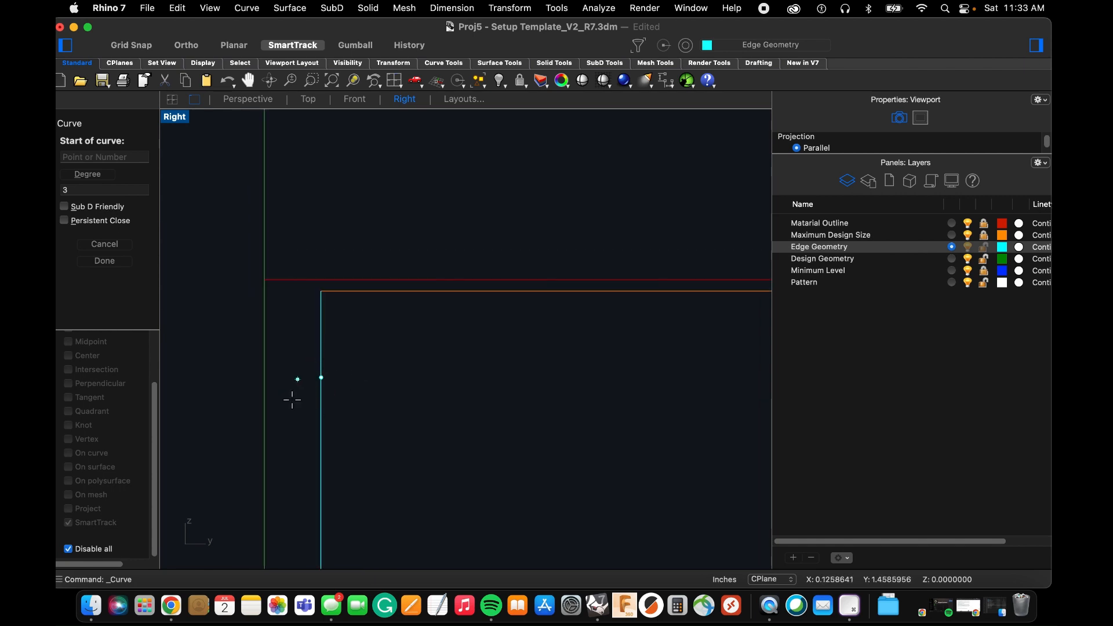
pyautogui.scroll(2, 317, 383)
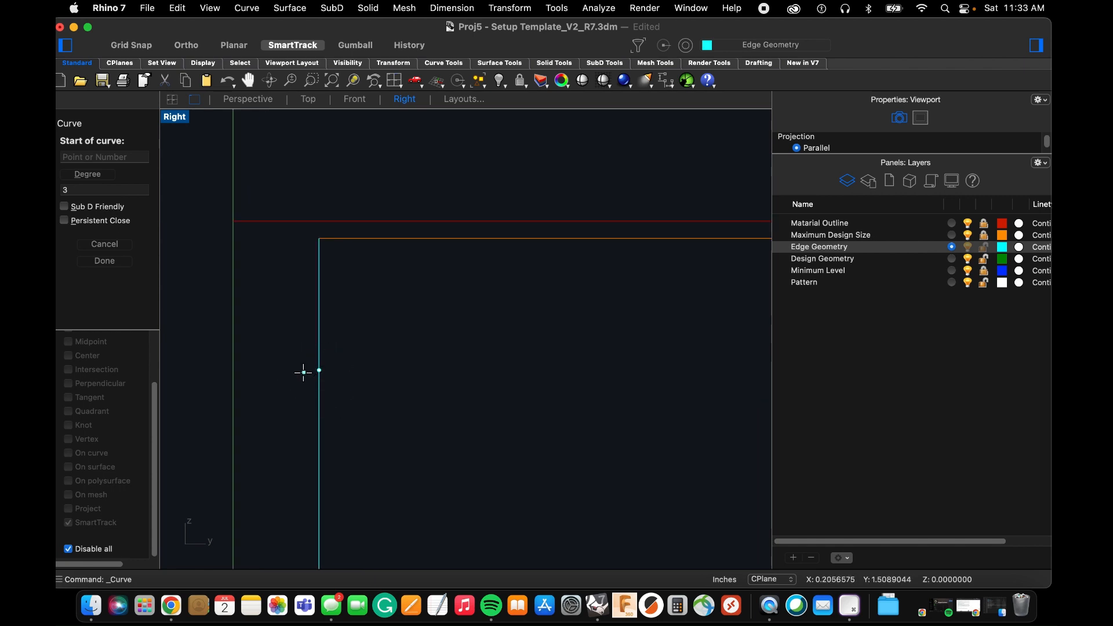
pyautogui.scroll(2, 300, 376)
pyautogui.click(292, 383)
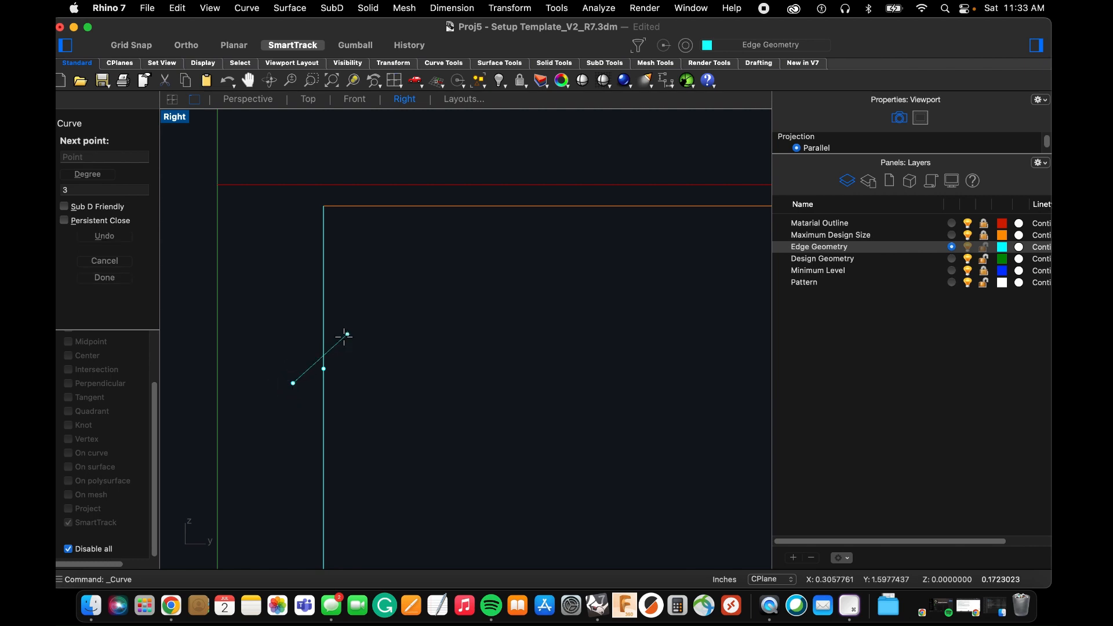
pyautogui.scroll(-5, 374, 345)
pyautogui.click(387, 335)
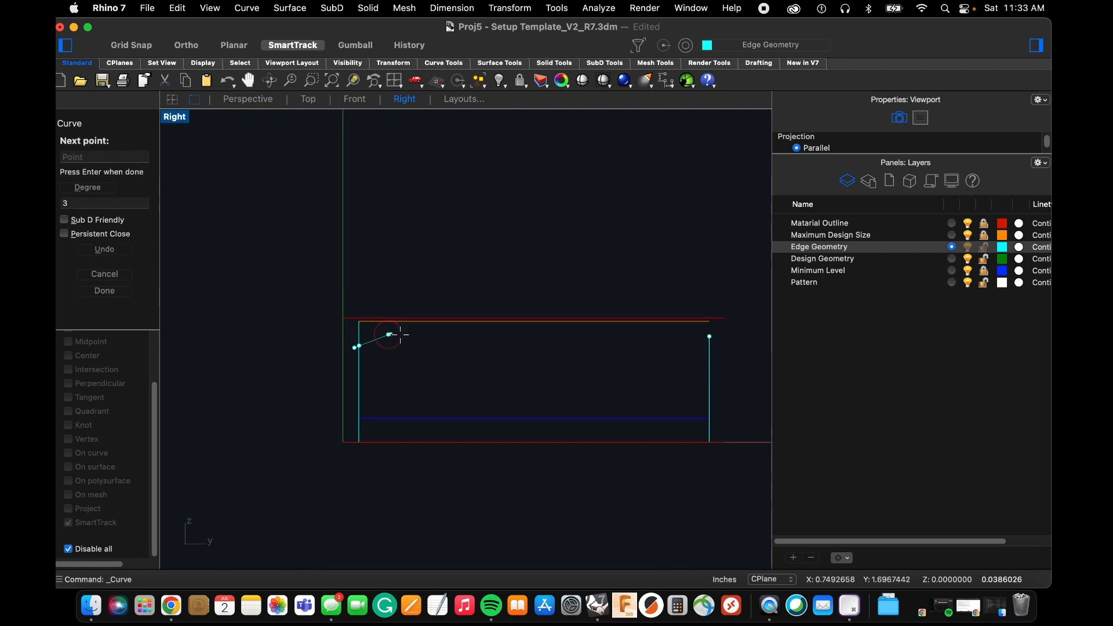
pyautogui.click(537, 390)
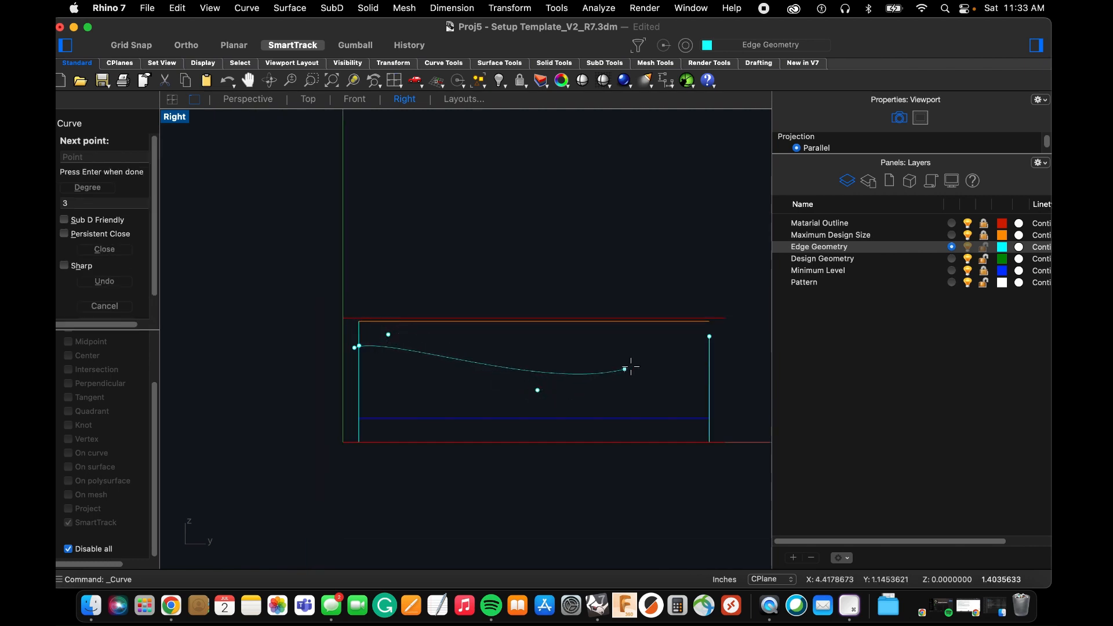
pyautogui.click(609, 395)
pyautogui.scroll(3, 715, 325)
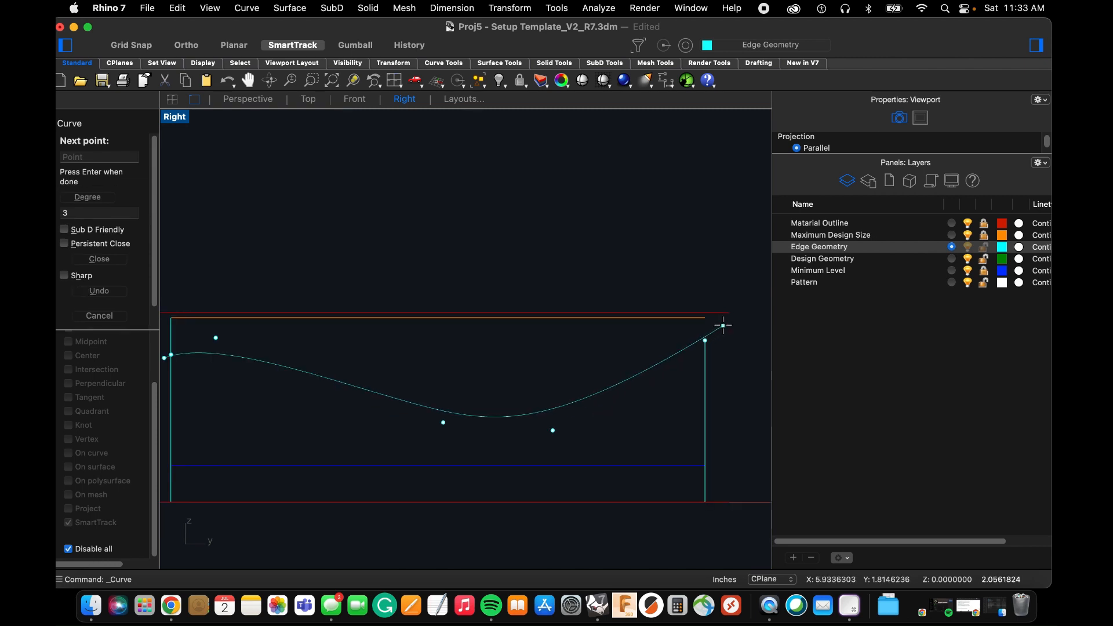
pyautogui.click(729, 326)
pyautogui.press('space')
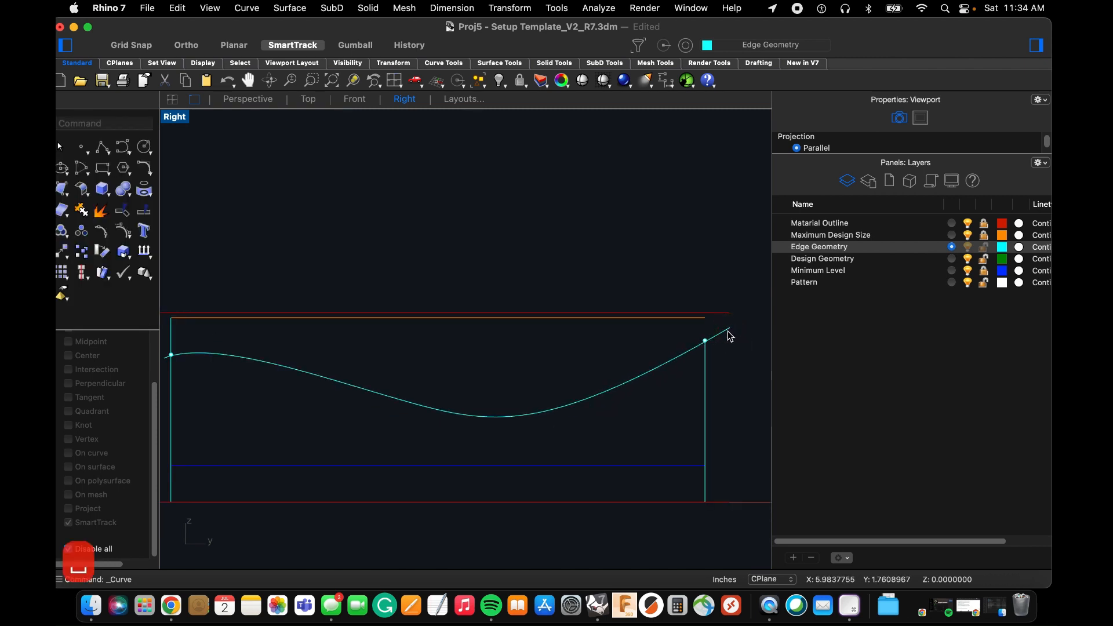
# Re-enable object snaps and move the new curve by its overshooting end onto the point near the top of the far-X corner line.
pyautogui.scroll(2, 293, 374)
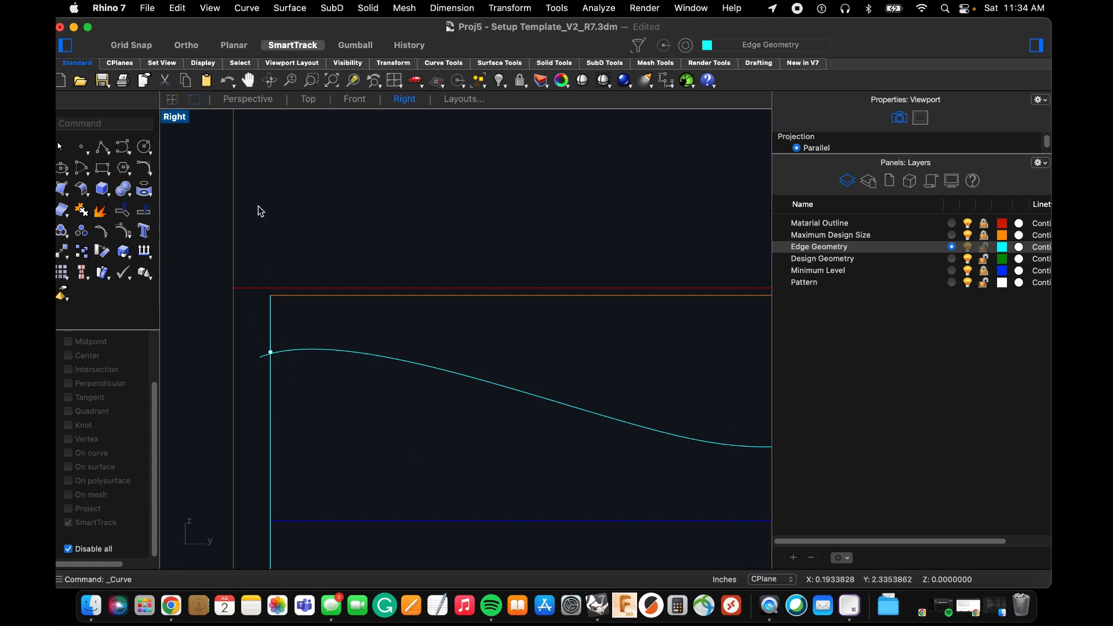
pyautogui.scroll(-2, 299, 372)
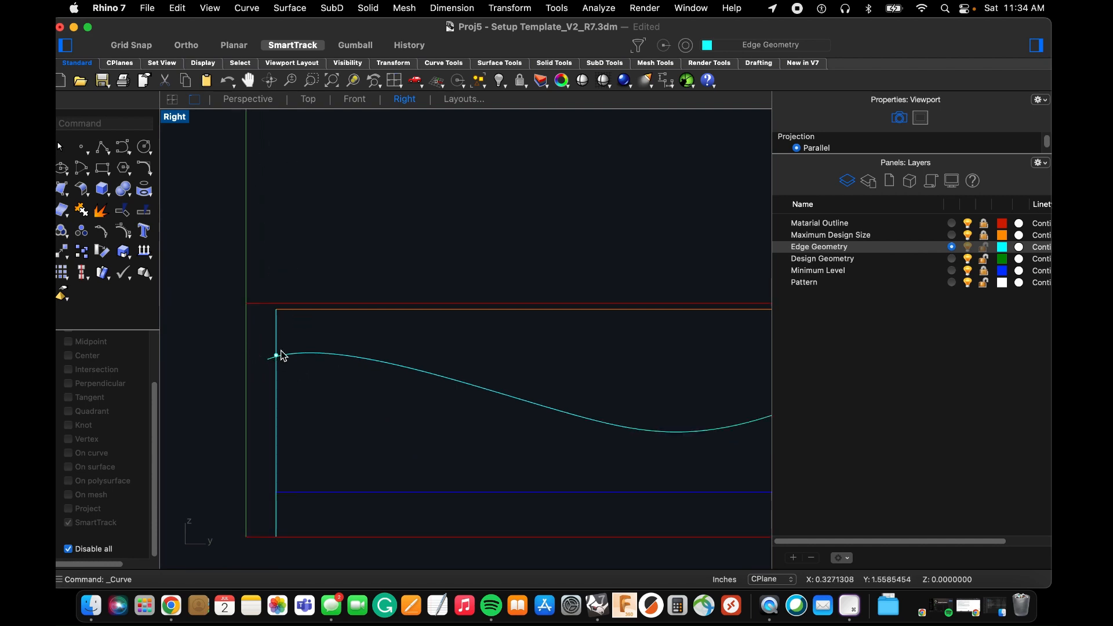
pyautogui.click(243, 100)
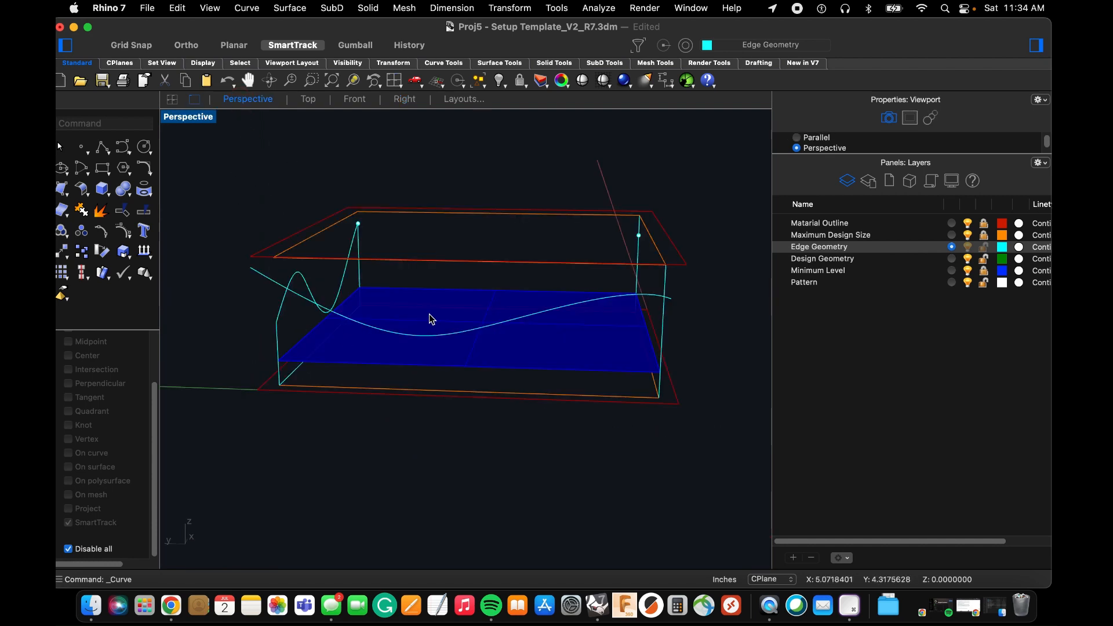
pyautogui.moveTo(431, 318); pyautogui.dragTo(489, 310, button='right')
pyautogui.click(611, 284)
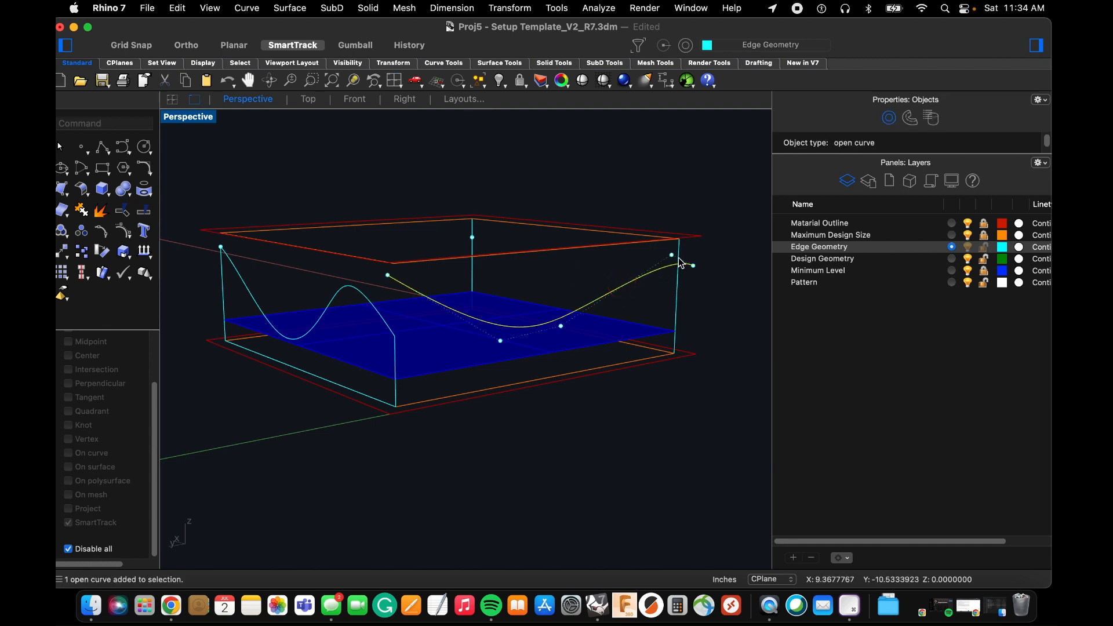
pyautogui.moveTo(683, 256); pyautogui.dragTo(675, 254, button='right')
pyautogui.write('M')
pyautogui.press('Return')
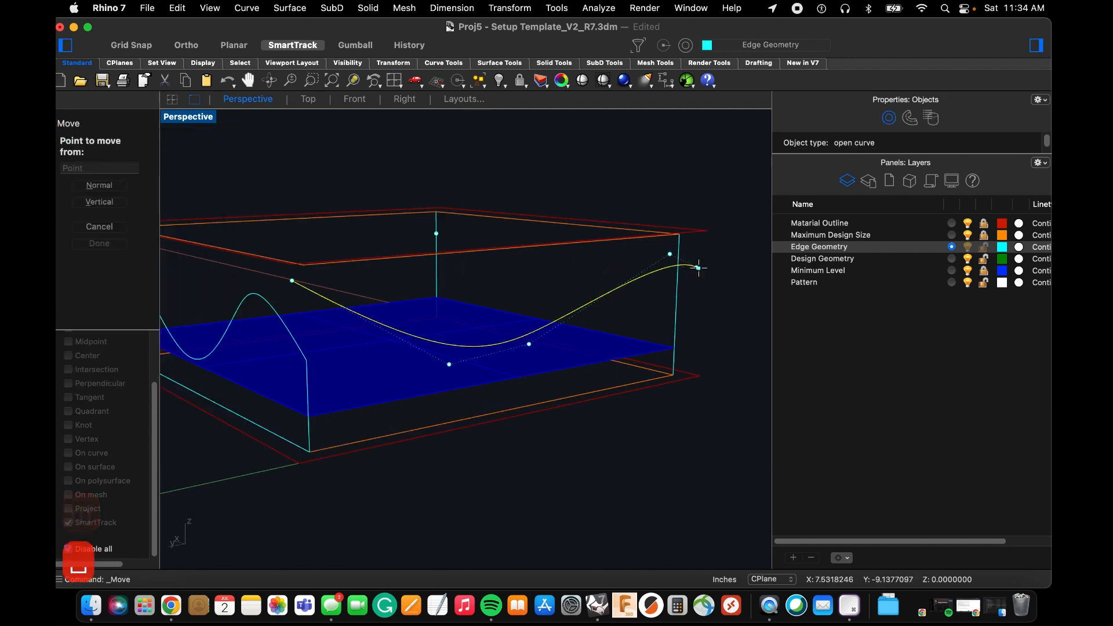
pyautogui.click(69, 549)
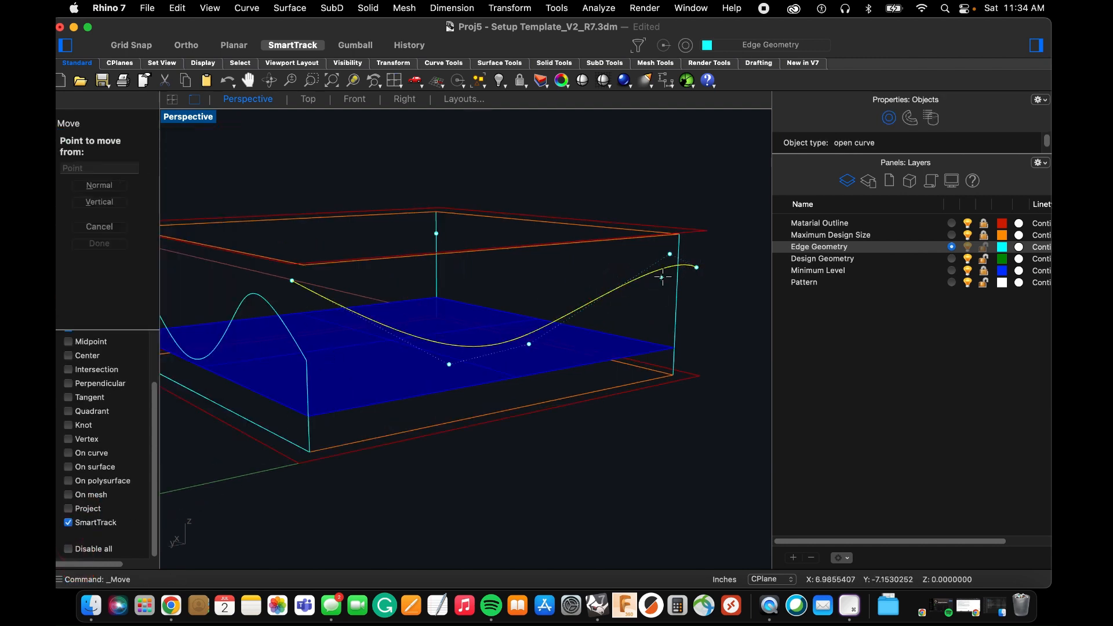
pyautogui.click(696, 267)
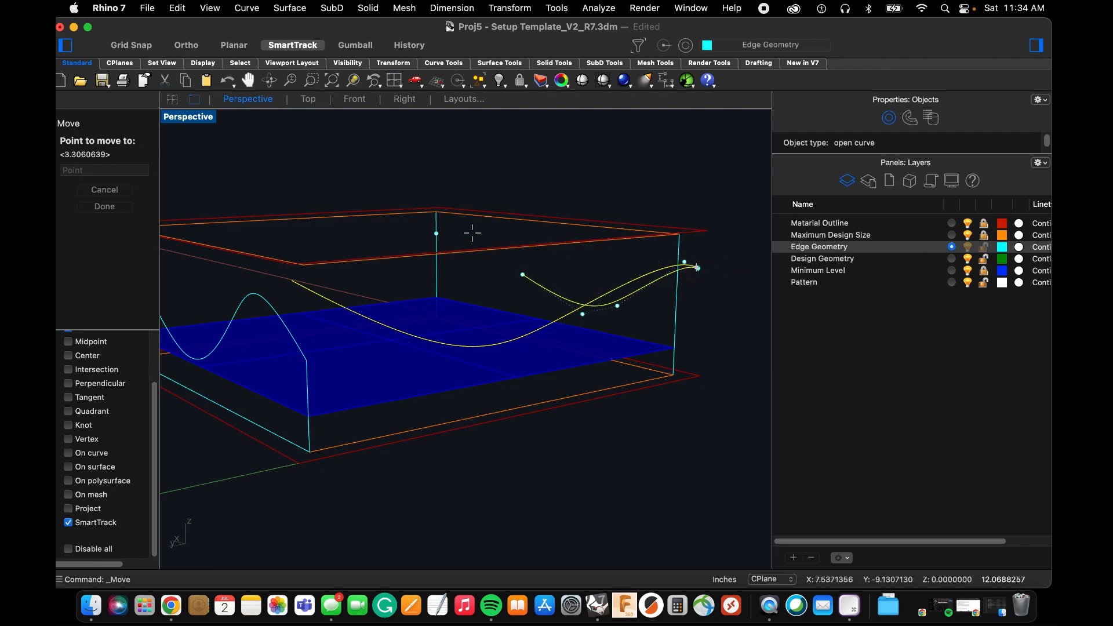
pyautogui.click(436, 233)
# Move the end control point at the curve's other end onto the point at the edge profile's higher end.
pyautogui.scroll(-5, 443, 265)
pyautogui.scroll(10, 342, 249)
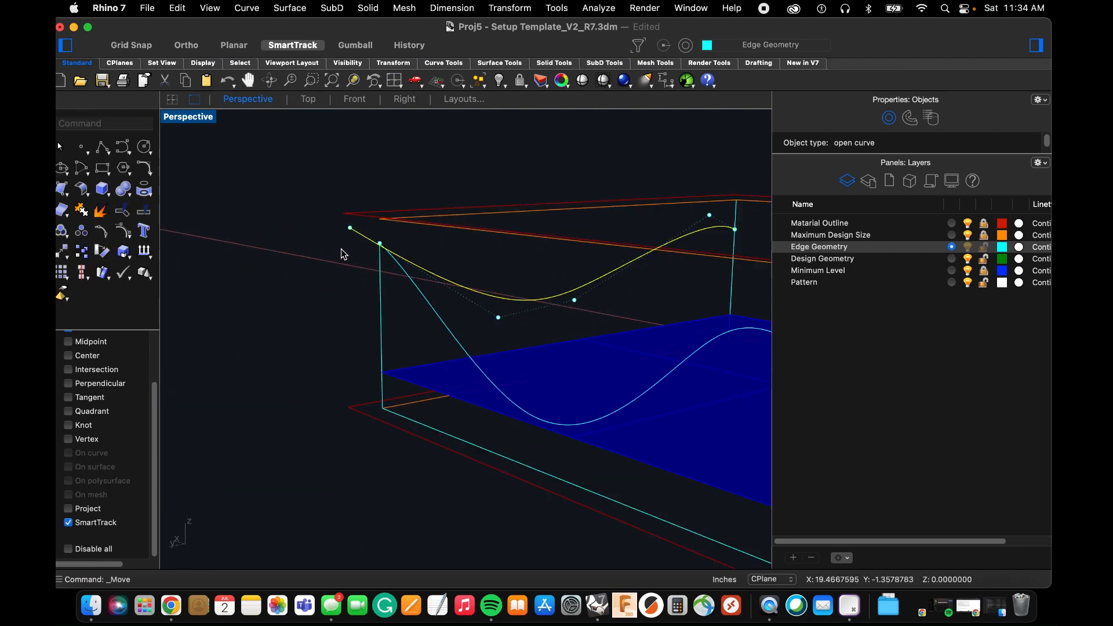
pyautogui.scroll(3, 311, 255)
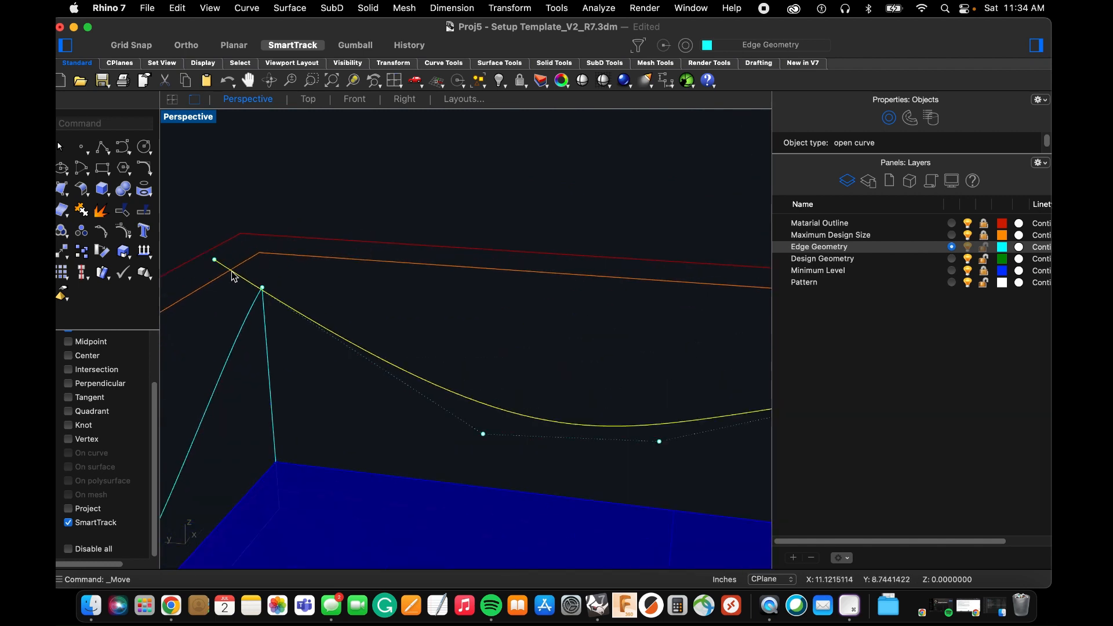
pyautogui.scroll(2, 213, 265)
pyautogui.moveTo(194, 233); pyautogui.dragTo(300, 305)
pyautogui.scroll(-10, 318, 295)
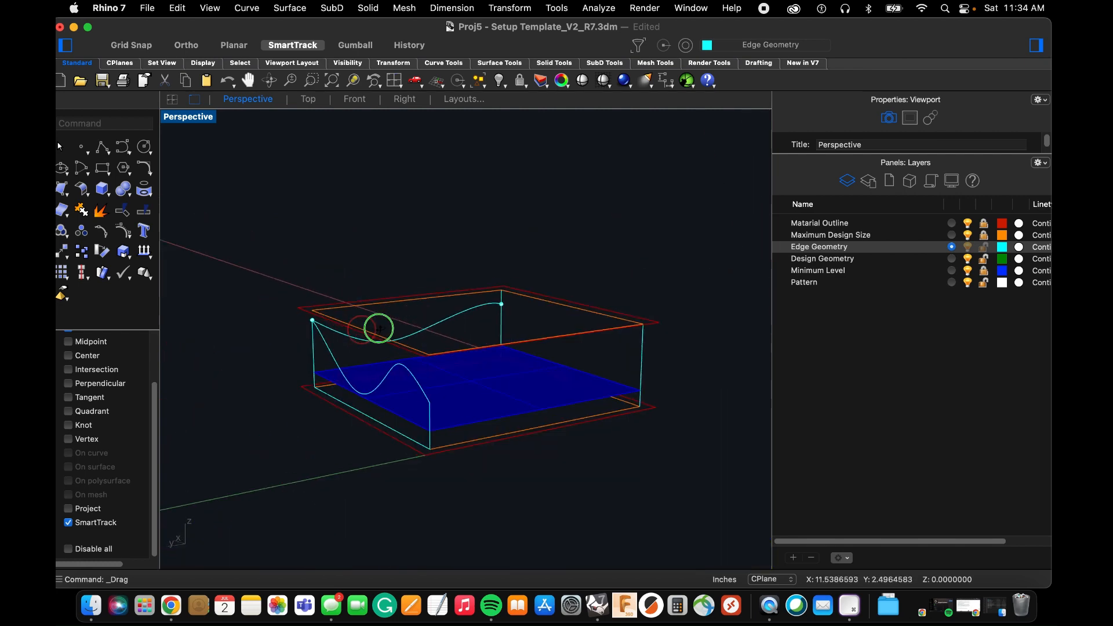
# Show the hidden point objects again.
pyautogui.write('show')
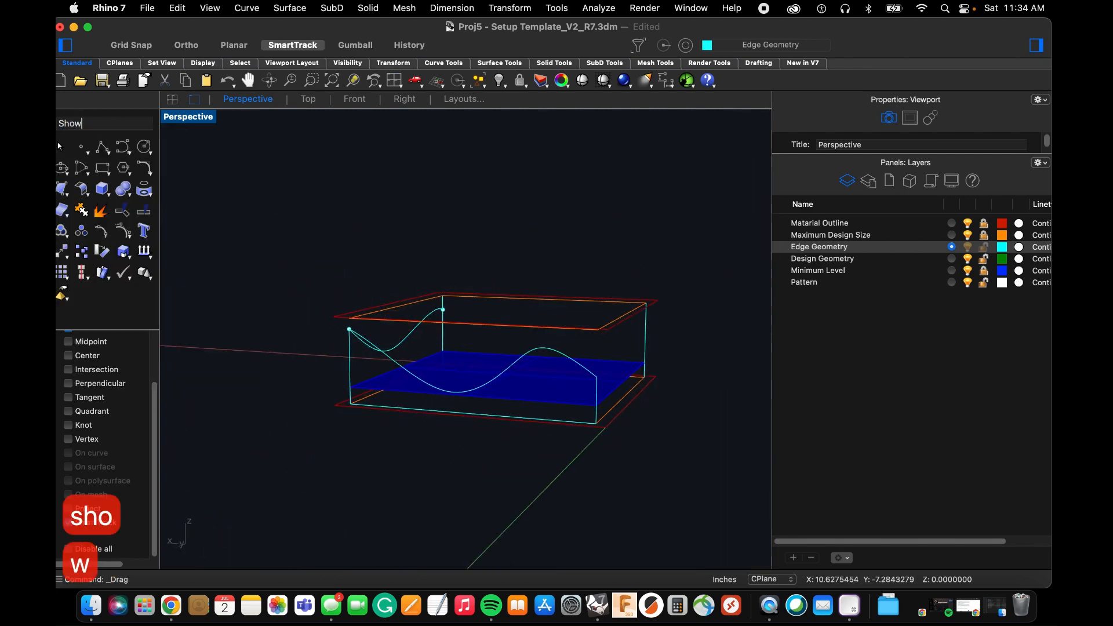
pyautogui.press('space')
pyautogui.moveTo(456, 328)
pyautogui.mouseDown(button='right')
pyautogui.moveTo(440, 328)
pyautogui.moveTo(462, 324)
pyautogui.mouseUp(button='right')
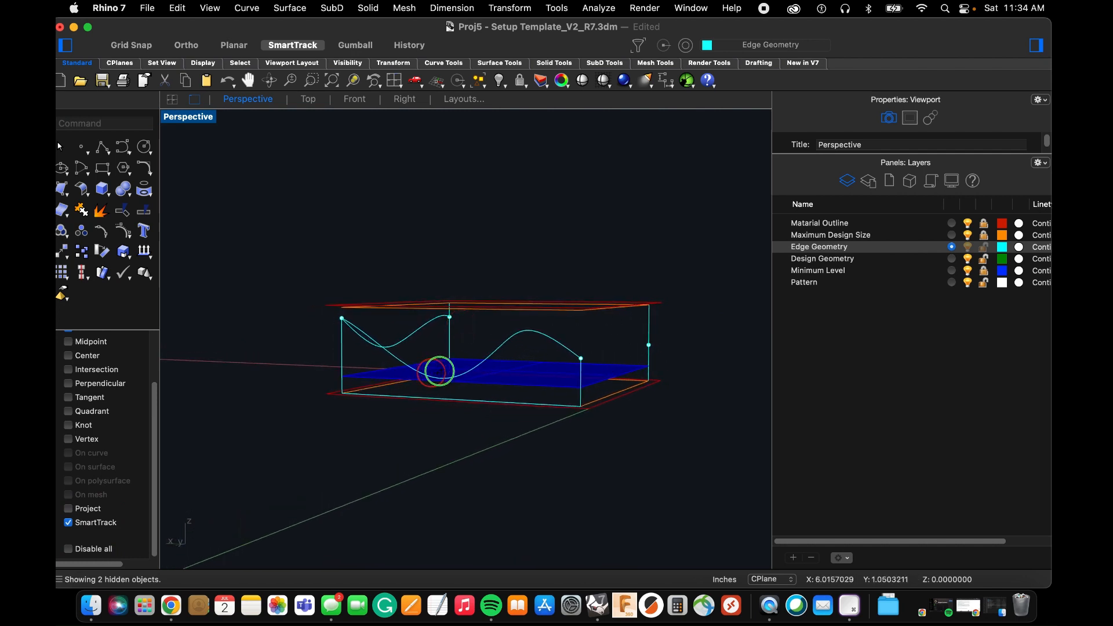
# Hide the two points at the ends of the new edge curve.
pyautogui.moveTo(440, 371); pyautogui.dragTo(451, 373, button='right')
pyautogui.moveTo(326, 261); pyautogui.dragTo(438, 332)
pyautogui.moveTo(434, 332); pyautogui.dragTo(430, 333, button='right')
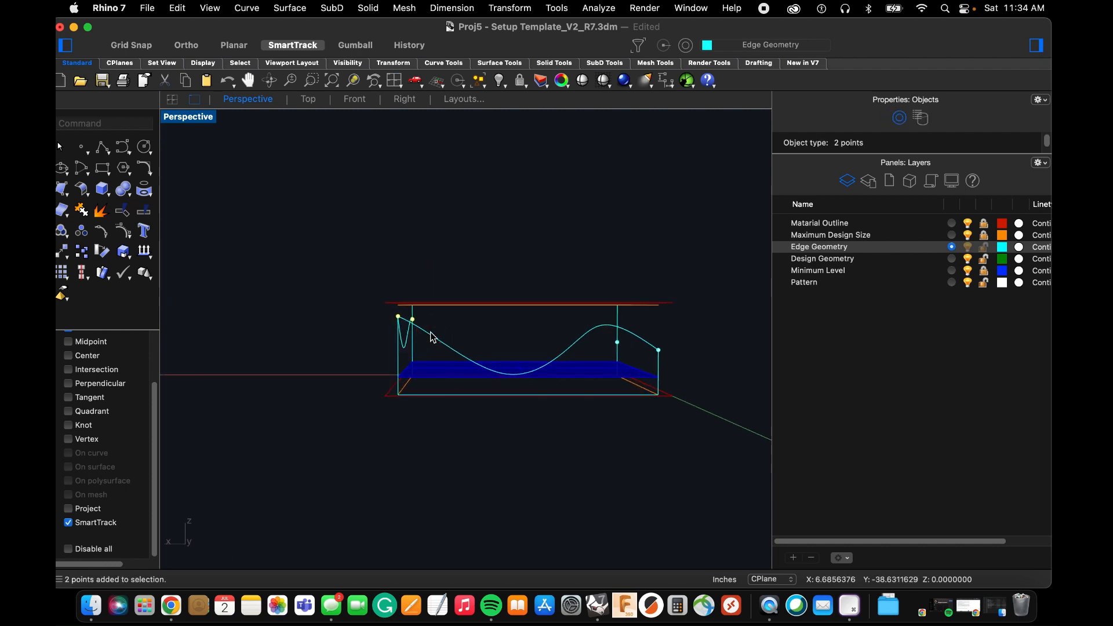
pyautogui.write('hide')
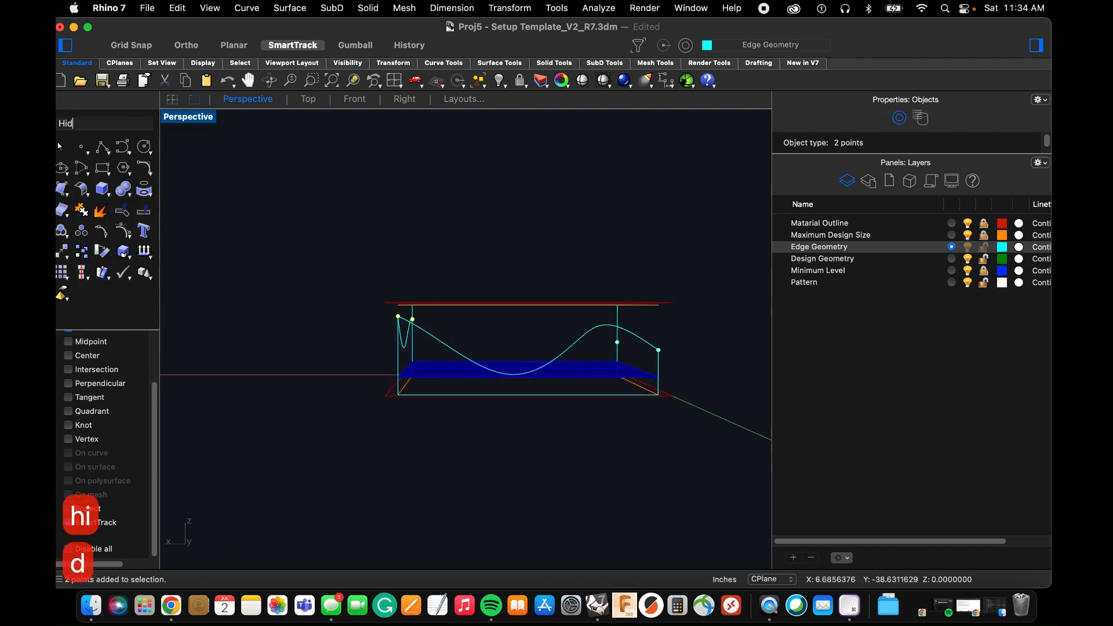
pyautogui.press('space')
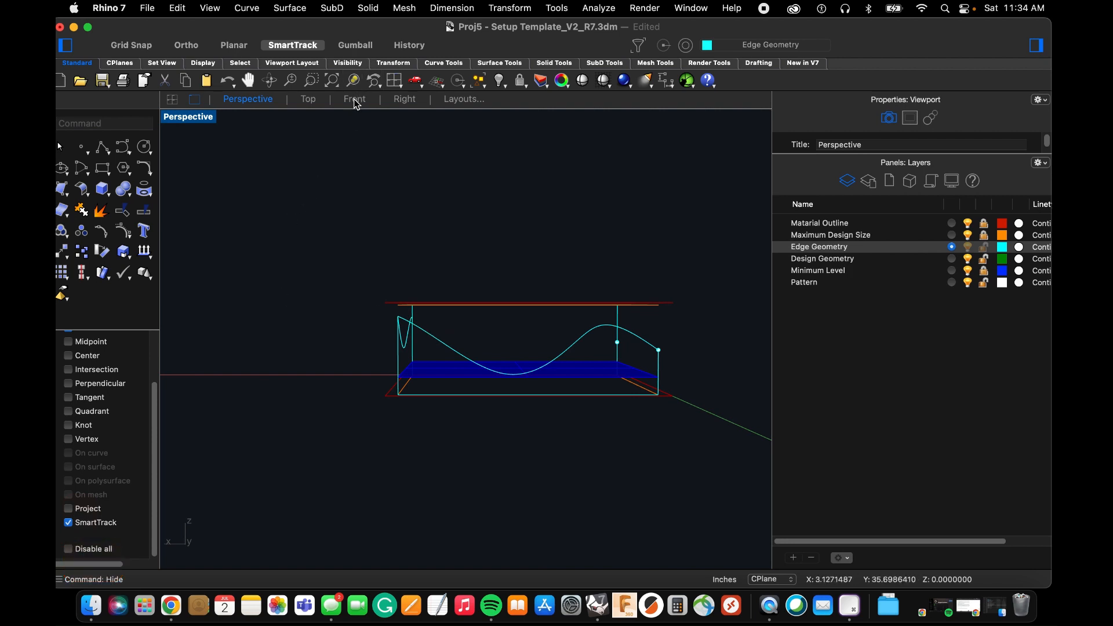
# In the Right view with object snaps disabled, draw a four-point degree-3 arch between the two corner points, overshooting both corner lines.
pyautogui.click(397, 98)
pyautogui.scroll(-10, 275, 305)
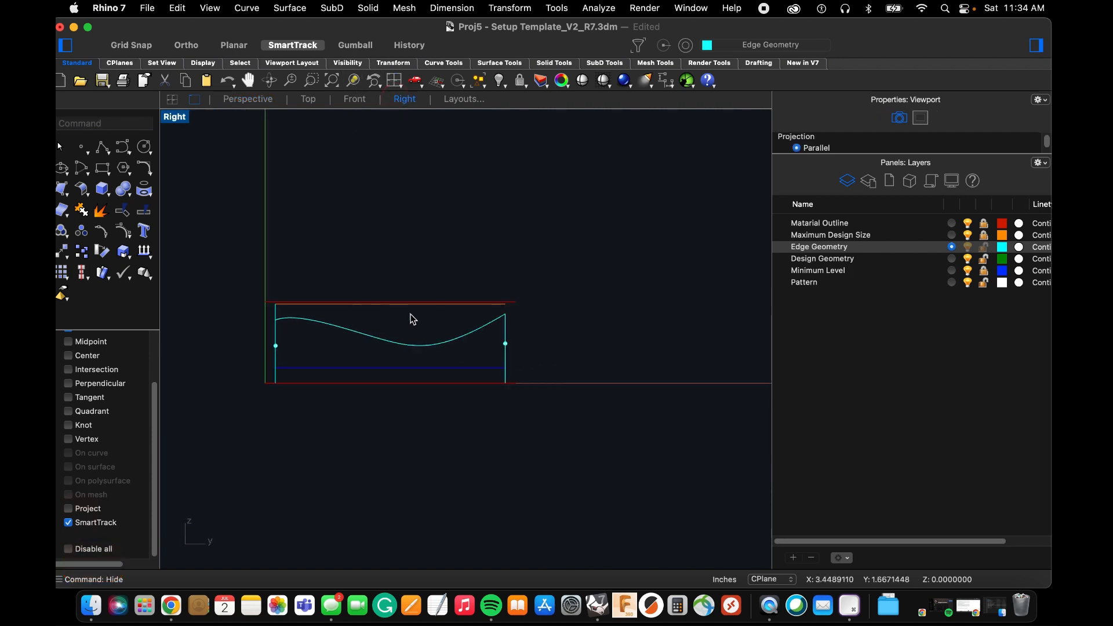
pyautogui.scroll(2, 392, 331)
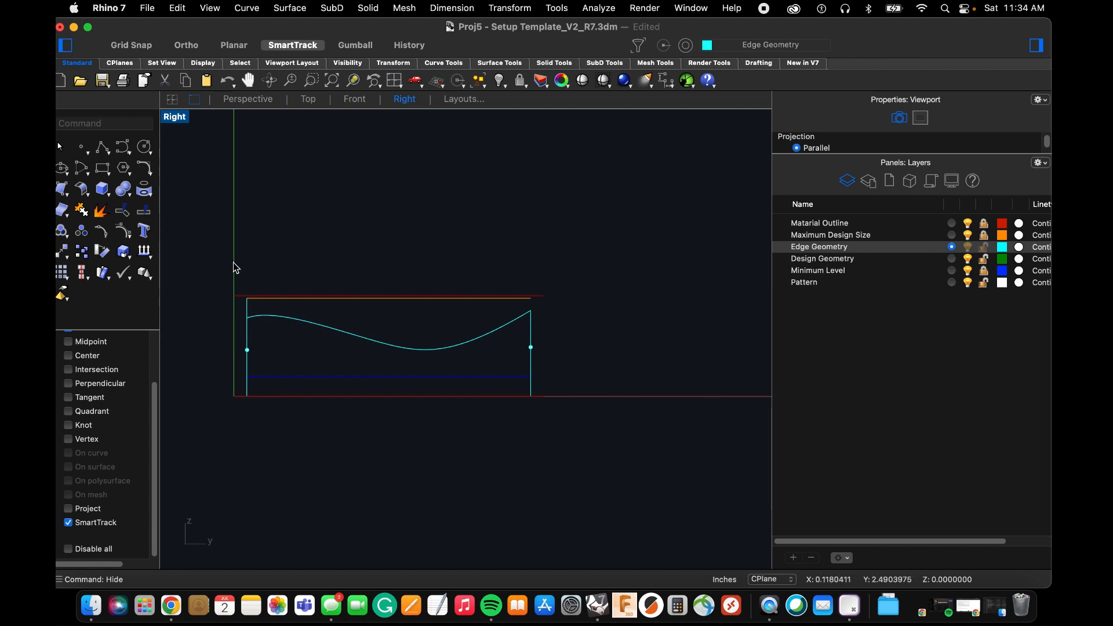
pyautogui.click(125, 147)
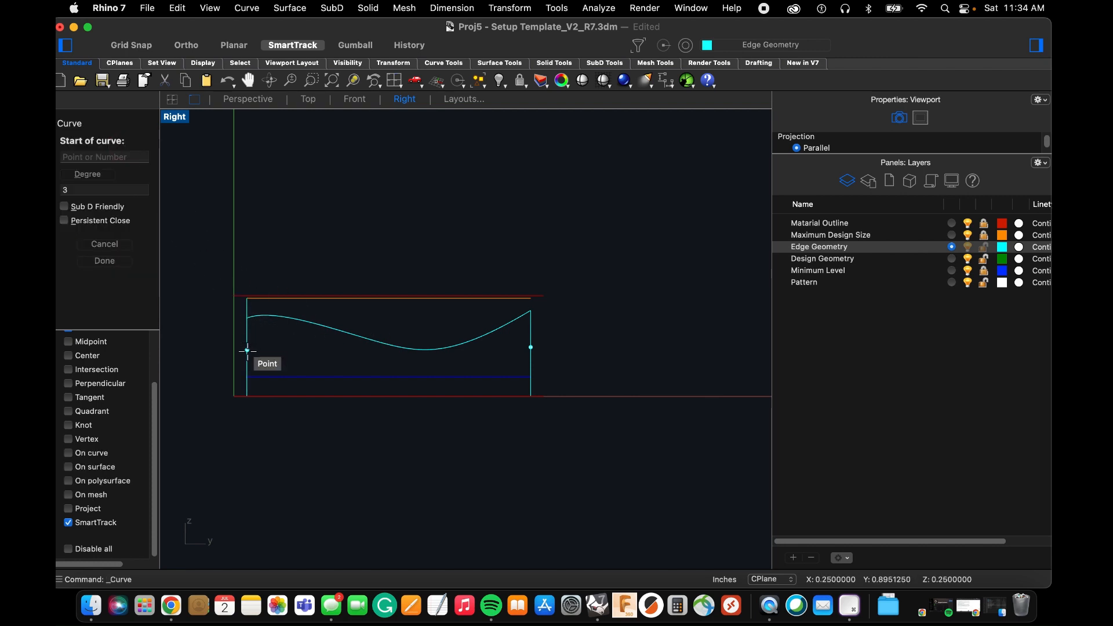
pyautogui.scroll(3, 238, 358)
pyautogui.click(69, 549)
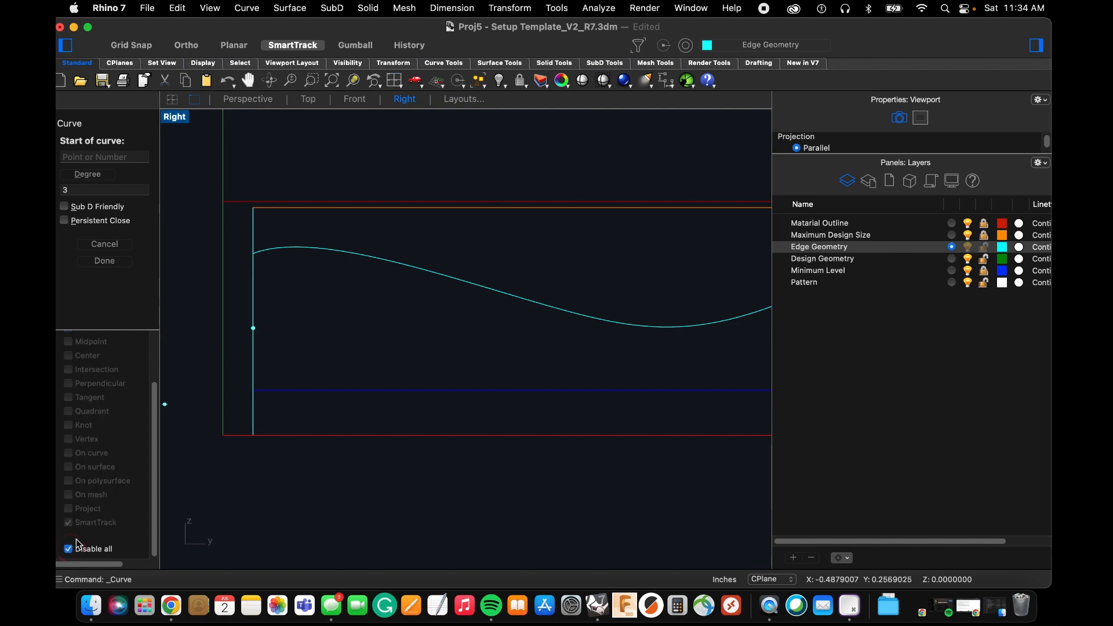
pyautogui.click(236, 342)
pyautogui.scroll(-2, 249, 308)
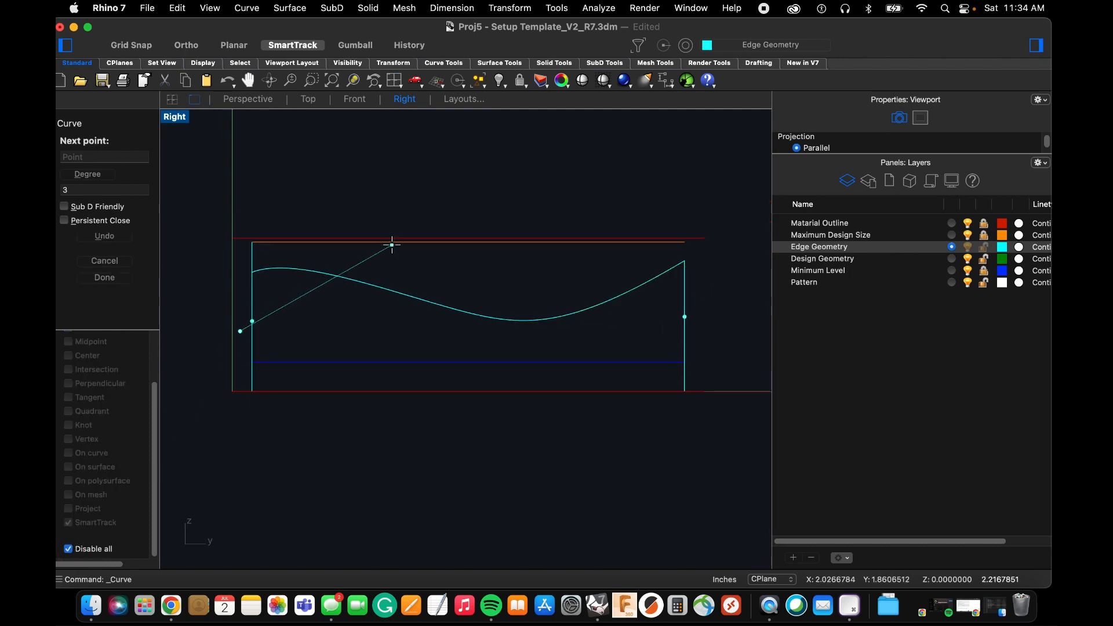
pyautogui.click(392, 248)
pyautogui.click(560, 251)
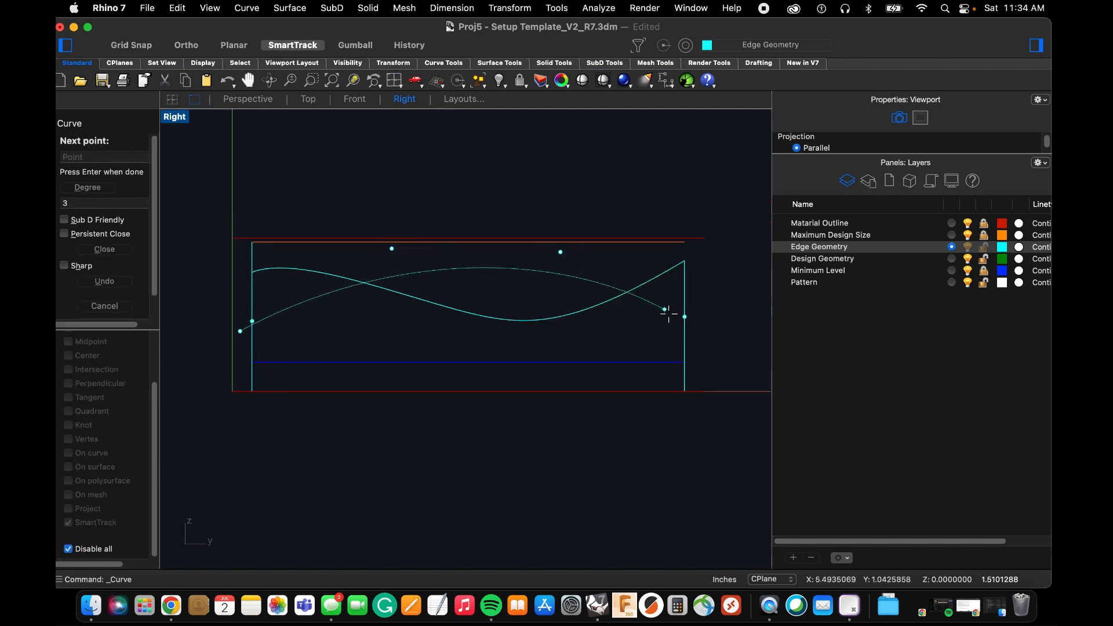
pyautogui.scroll(3, 680, 314)
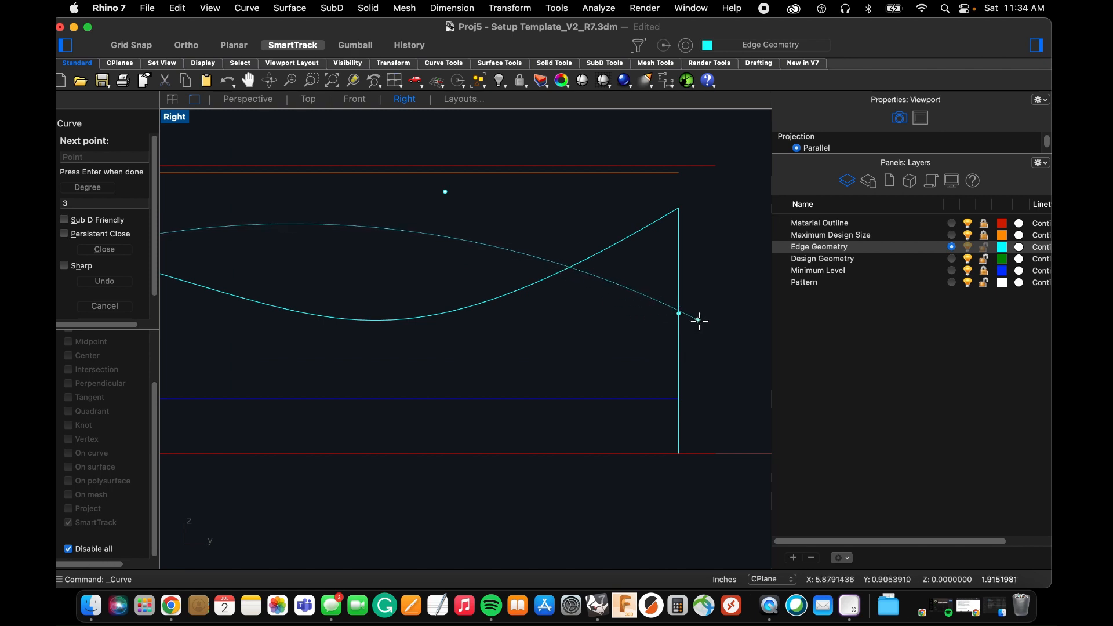
pyautogui.click(701, 322)
pyautogui.press('Return')
# Raise the new arch's second control point well above the maximum design height to steepen the curve.
pyautogui.scroll(-3, 492, 281)
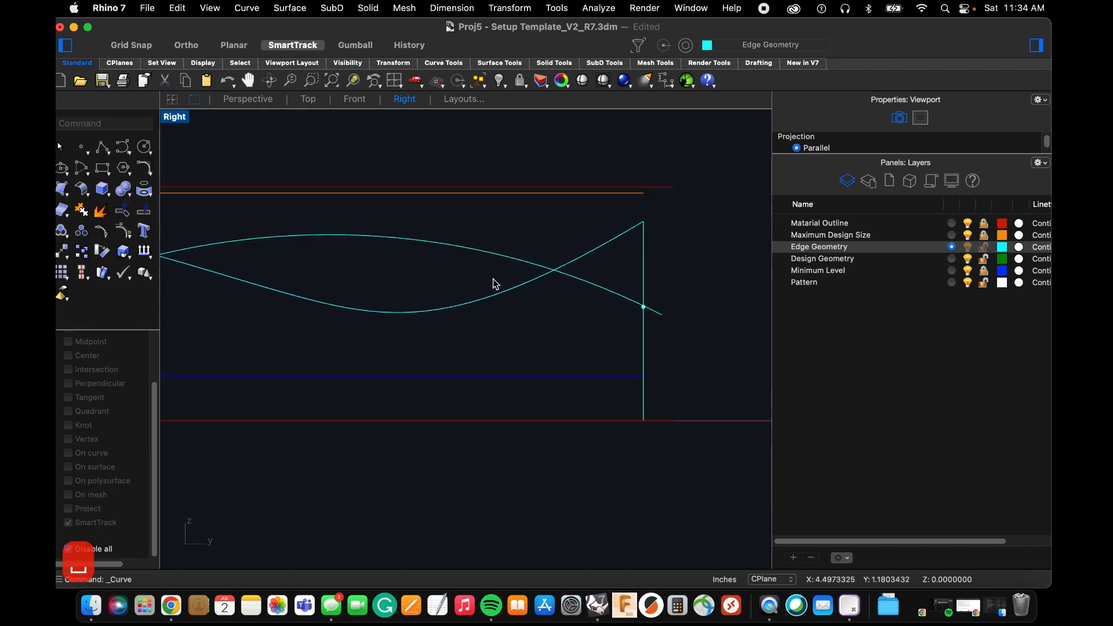
pyautogui.scroll(-5, 470, 278)
pyautogui.scroll(10, 429, 258)
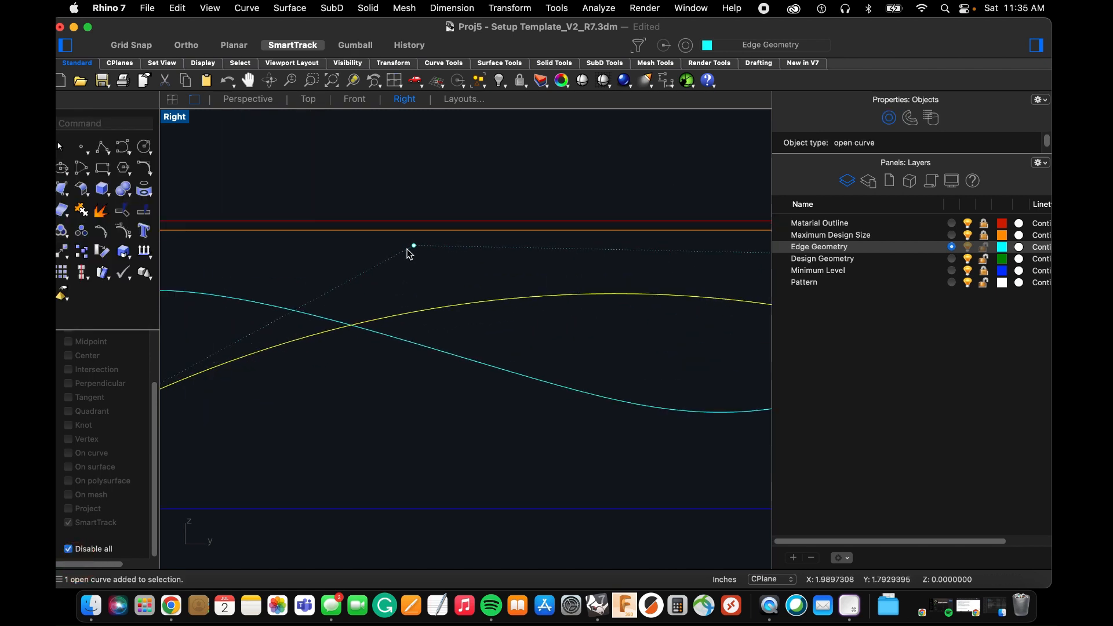
pyautogui.moveTo(413, 249); pyautogui.dragTo(396, 152)
pyautogui.scroll(-4, 426, 239)
pyautogui.scroll(4, 589, 232)
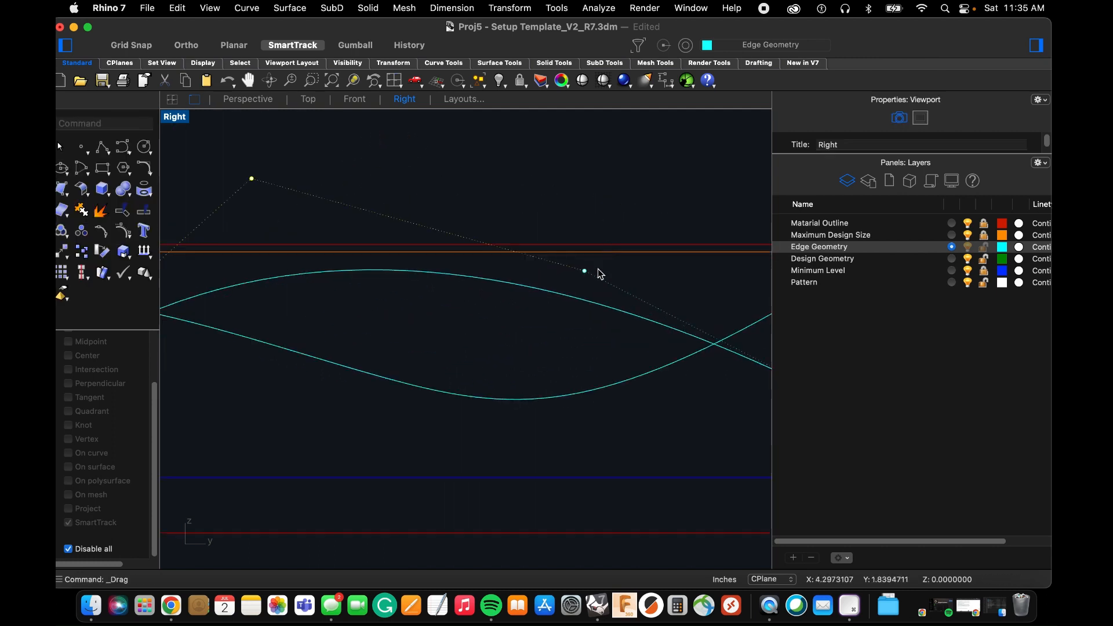
pyautogui.scroll(-6, 386, 339)
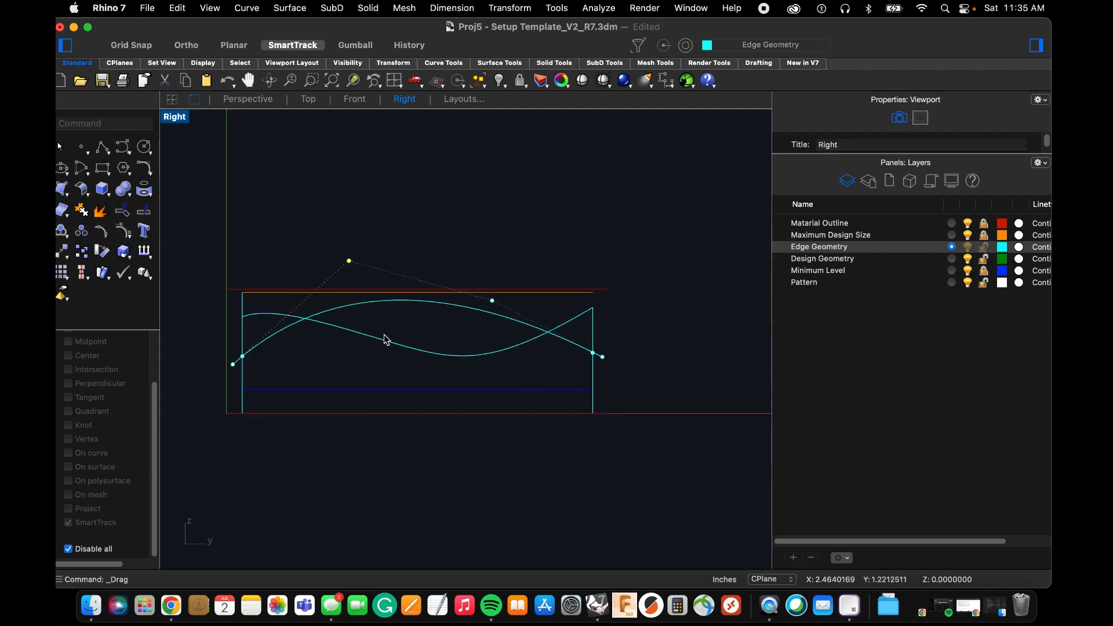
# Re-enable object snaps in the Perspective view and move the arch by its near-Y end onto the point on that corner line.
pyautogui.click(574, 348)
pyautogui.click(262, 103)
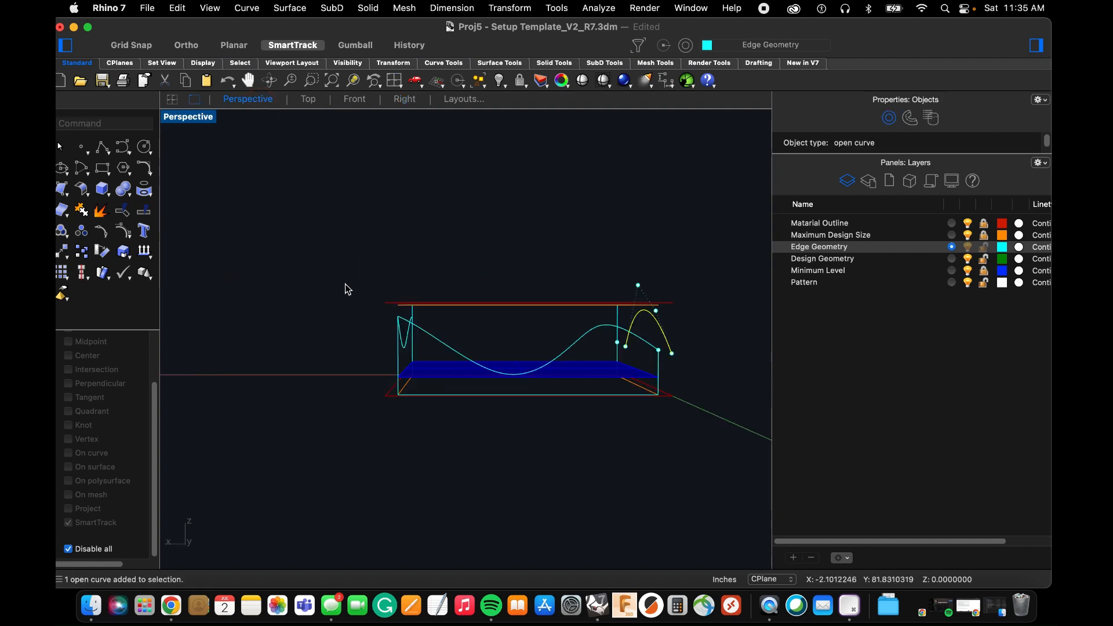
pyautogui.moveTo(346, 288); pyautogui.dragTo(555, 339, button='right')
pyautogui.scroll(8, 618, 398)
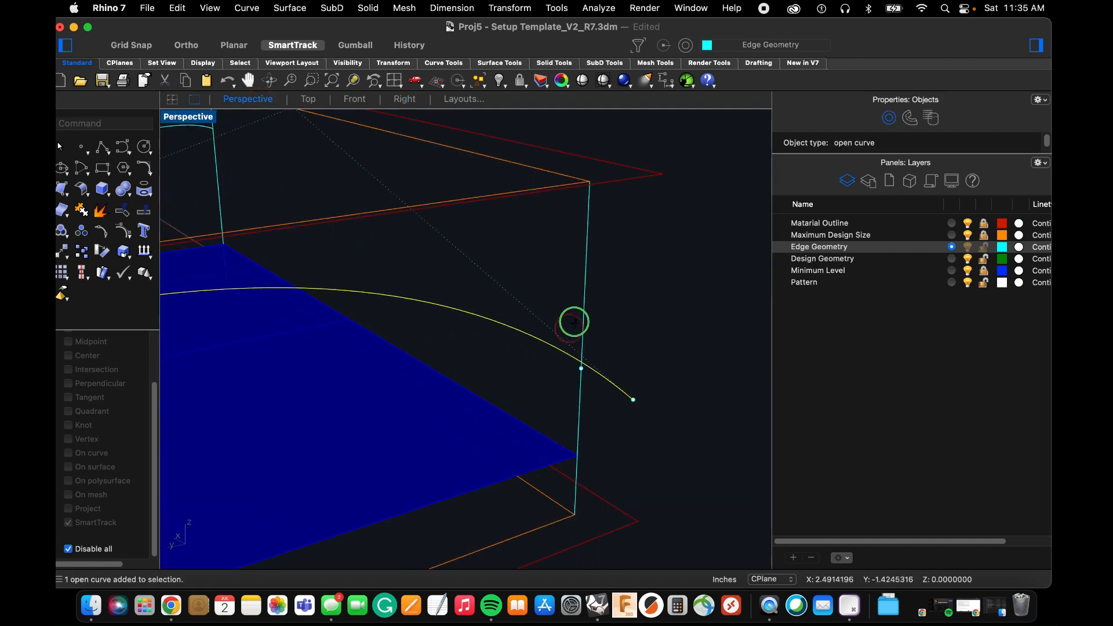
pyautogui.press('m')
pyautogui.press('space')
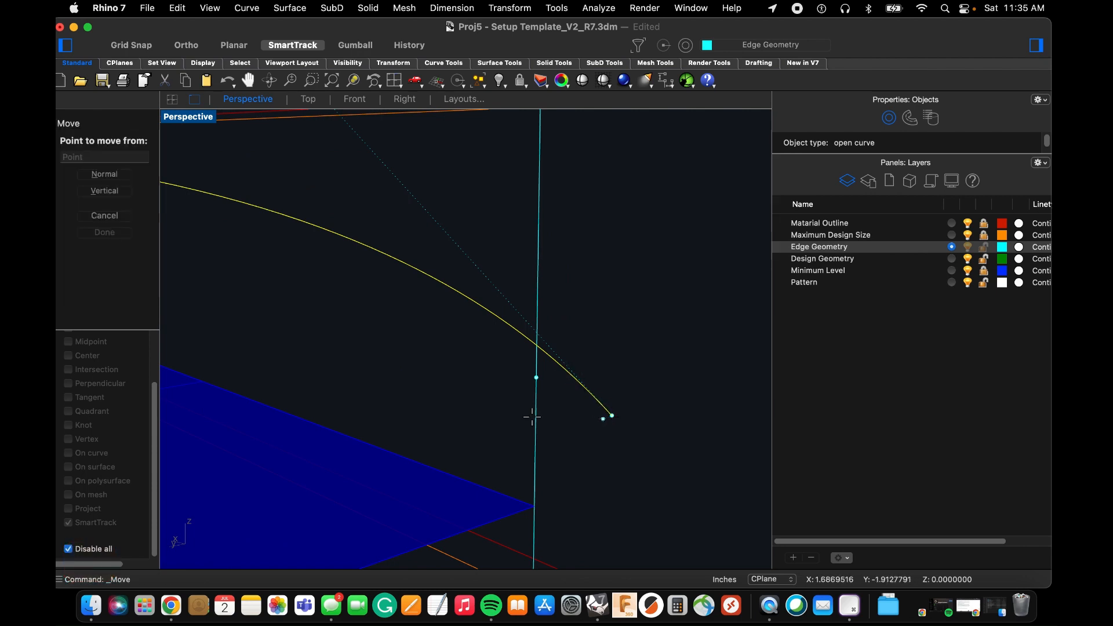
pyautogui.click(74, 549)
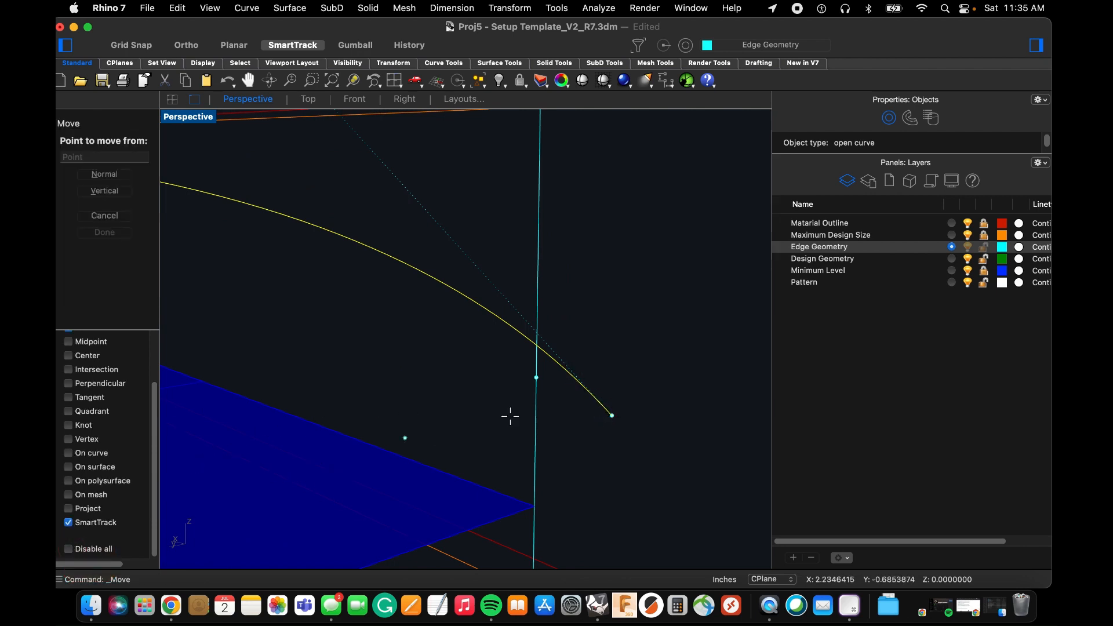
pyautogui.click(612, 415)
pyautogui.click(539, 373)
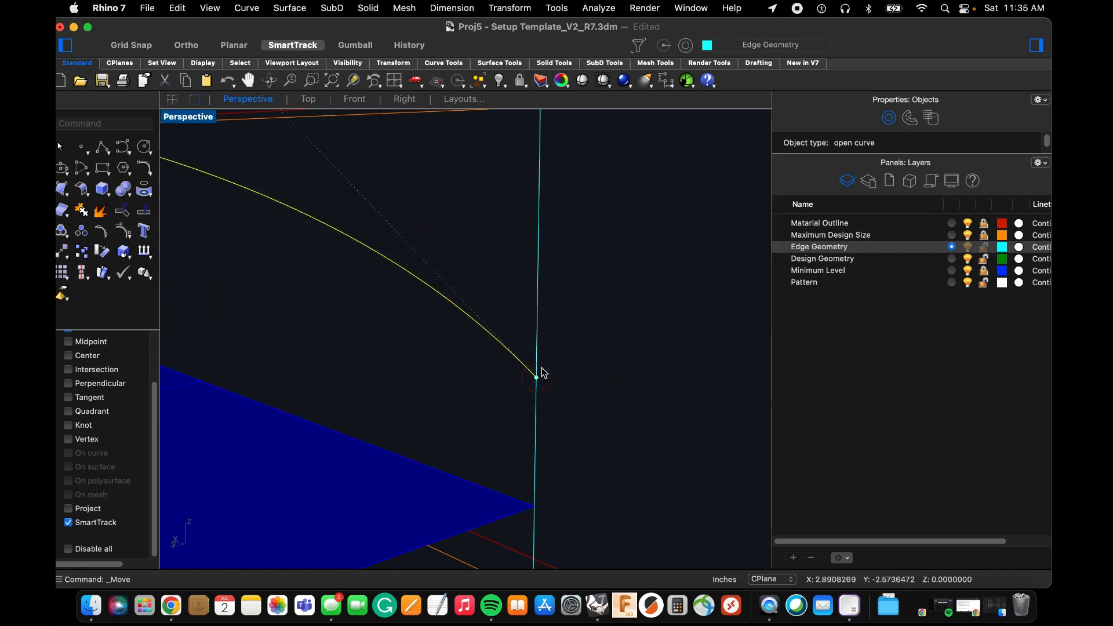
# Move the arch's far-Y end control point onto the point at the top of the wavy edge curve's corner.
pyautogui.scroll(-5, 585, 365)
pyautogui.moveTo(561, 346); pyautogui.dragTo(527, 340, button='right')
pyautogui.scroll(5, 437, 308)
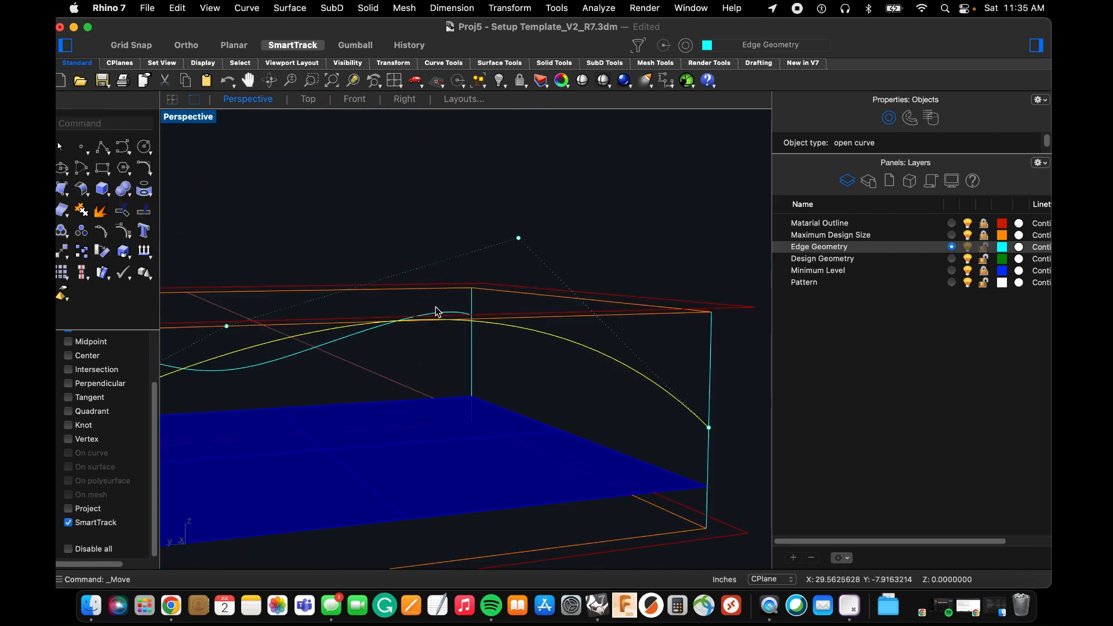
pyautogui.moveTo(437, 309); pyautogui.dragTo(400, 311, button='right')
pyautogui.scroll(3, 400, 312)
pyautogui.scroll(3, 402, 310)
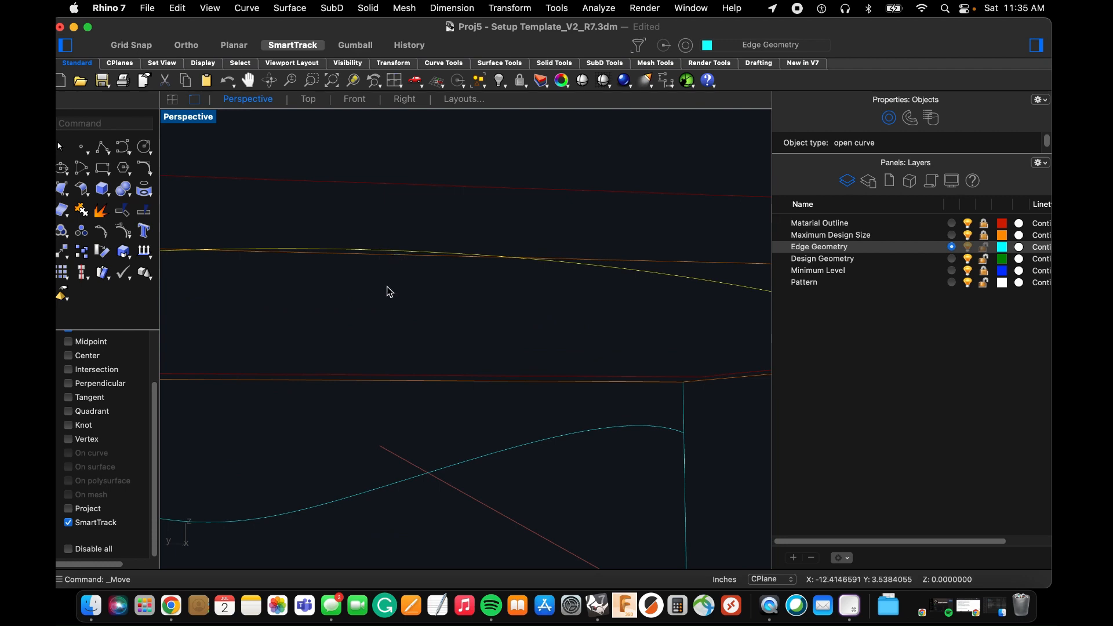
pyautogui.scroll(-3, 519, 282)
pyautogui.scroll(-4, 565, 309)
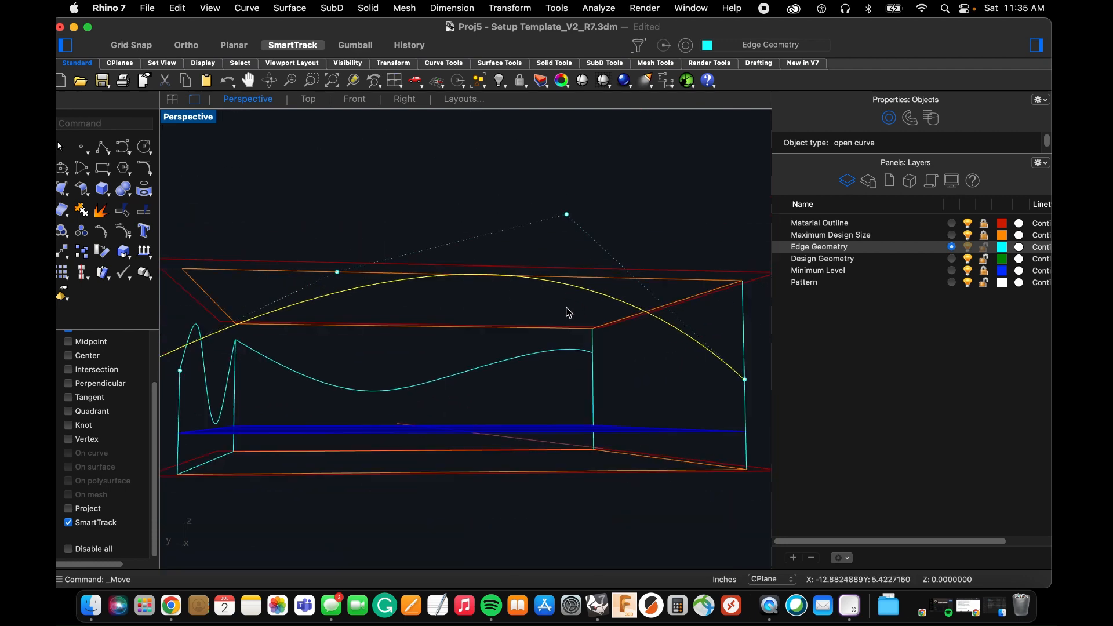
pyautogui.moveTo(385, 346); pyautogui.dragTo(358, 329, button='right')
pyautogui.moveTo(400, 298); pyautogui.dragTo(345, 347, button='right')
pyautogui.scroll(5, 339, 347)
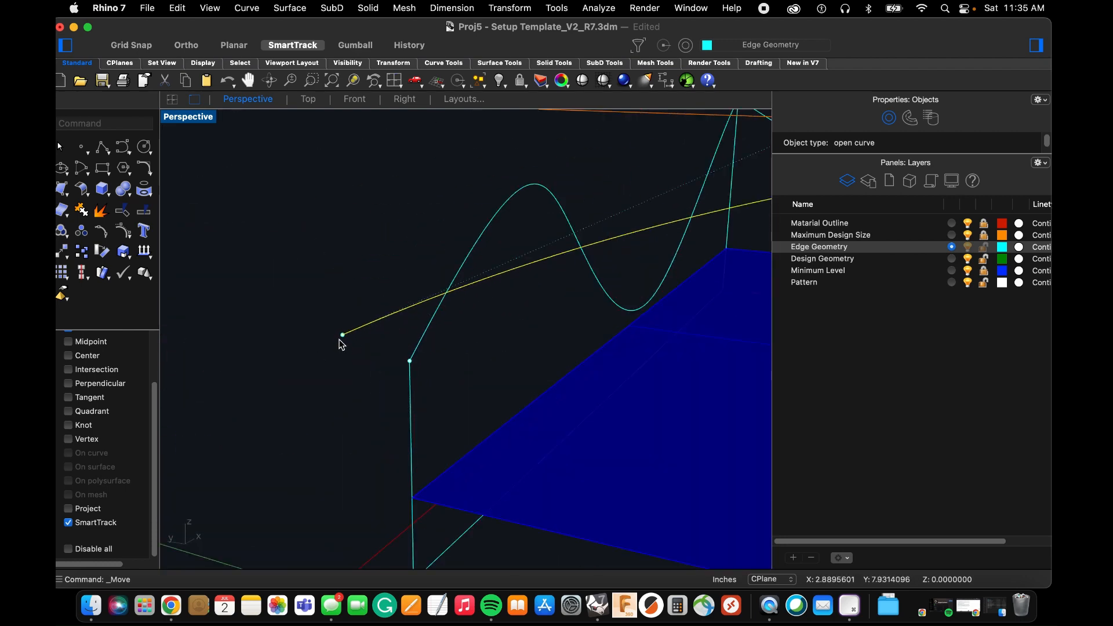
pyautogui.click(341, 336)
pyautogui.moveTo(345, 343); pyautogui.dragTo(405, 361)
# In the Right view, lower the arch's highest control point so the curve stays below the maximum design outline.
pyautogui.scroll(-5, 479, 369)
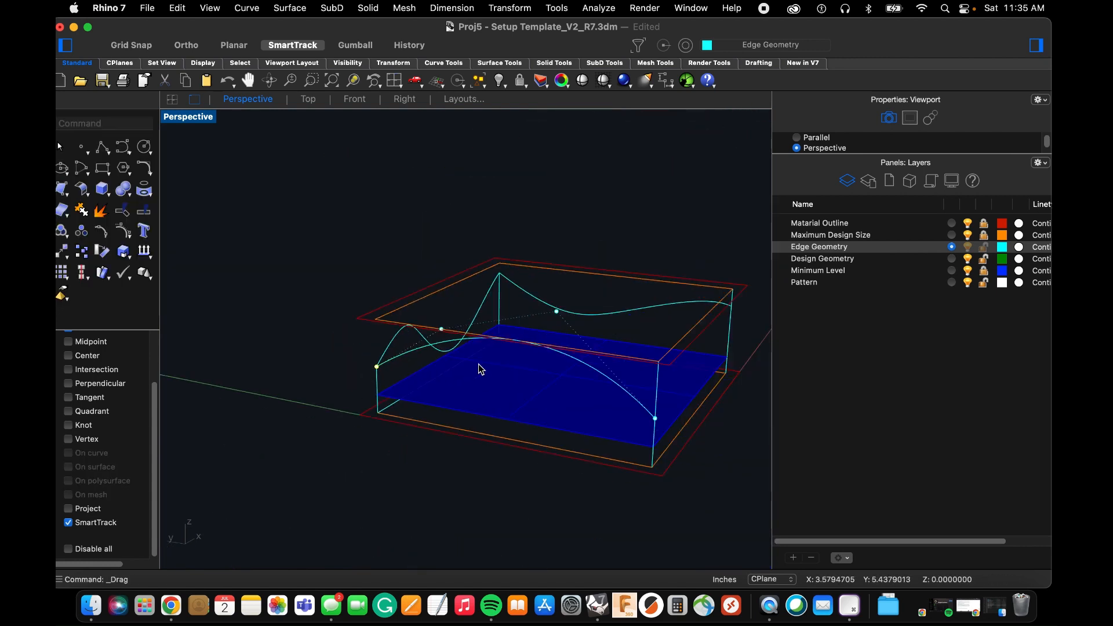
pyautogui.click(405, 99)
pyautogui.scroll(-2, 530, 385)
pyautogui.scroll(6, 485, 353)
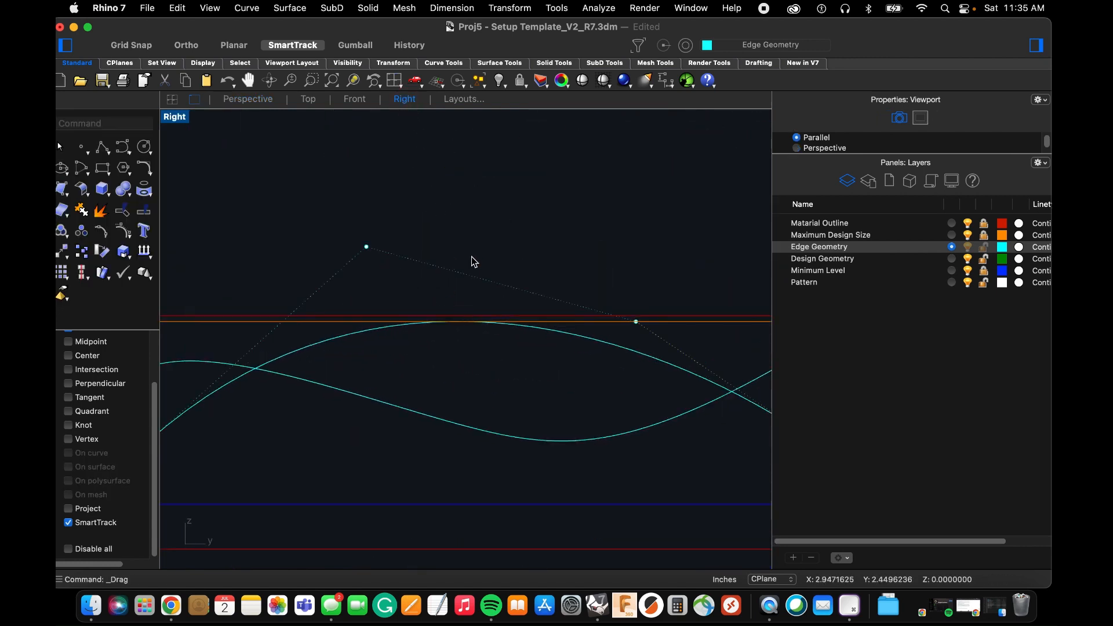
pyautogui.scroll(10, 452, 325)
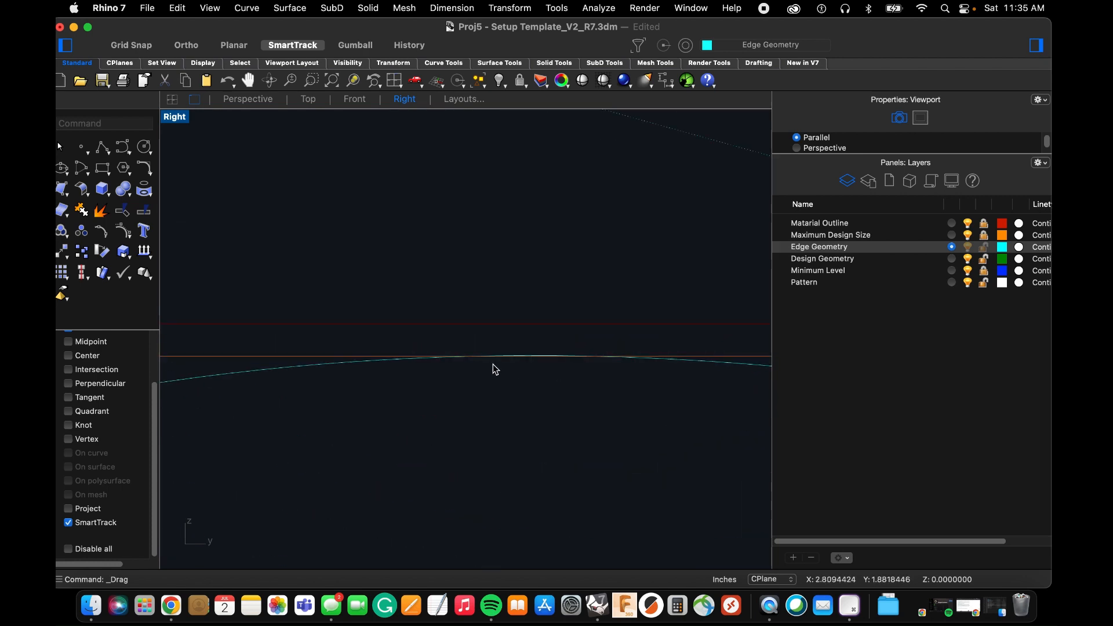
pyautogui.scroll(-5, 435, 262)
pyautogui.scroll(4, 411, 273)
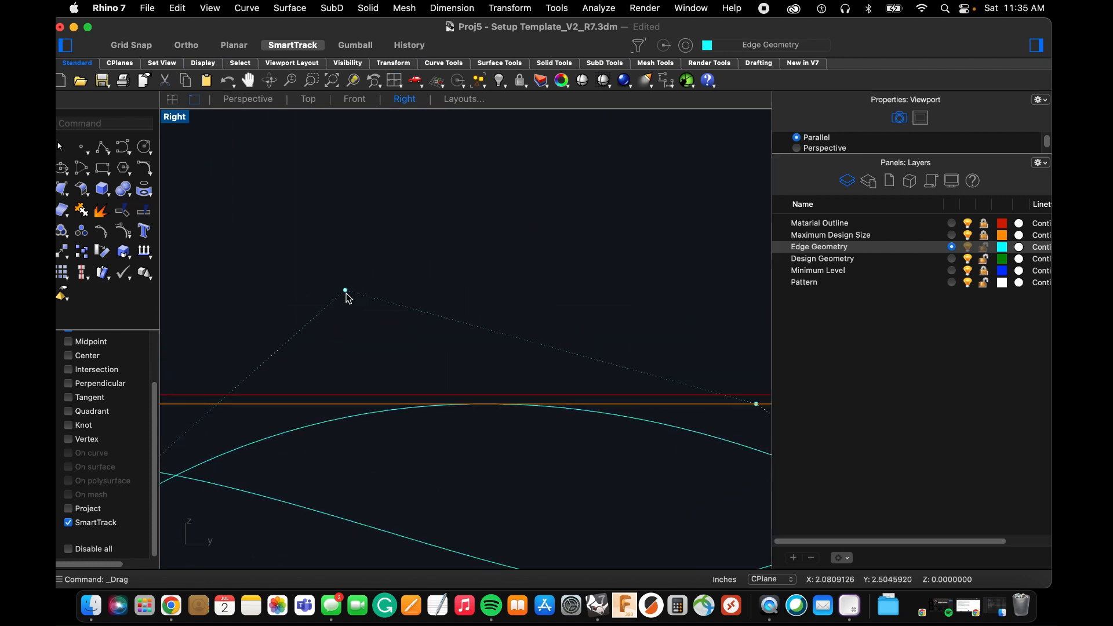
pyautogui.moveTo(346, 294); pyautogui.dragTo(343, 328)
pyautogui.scroll(-5, 405, 313)
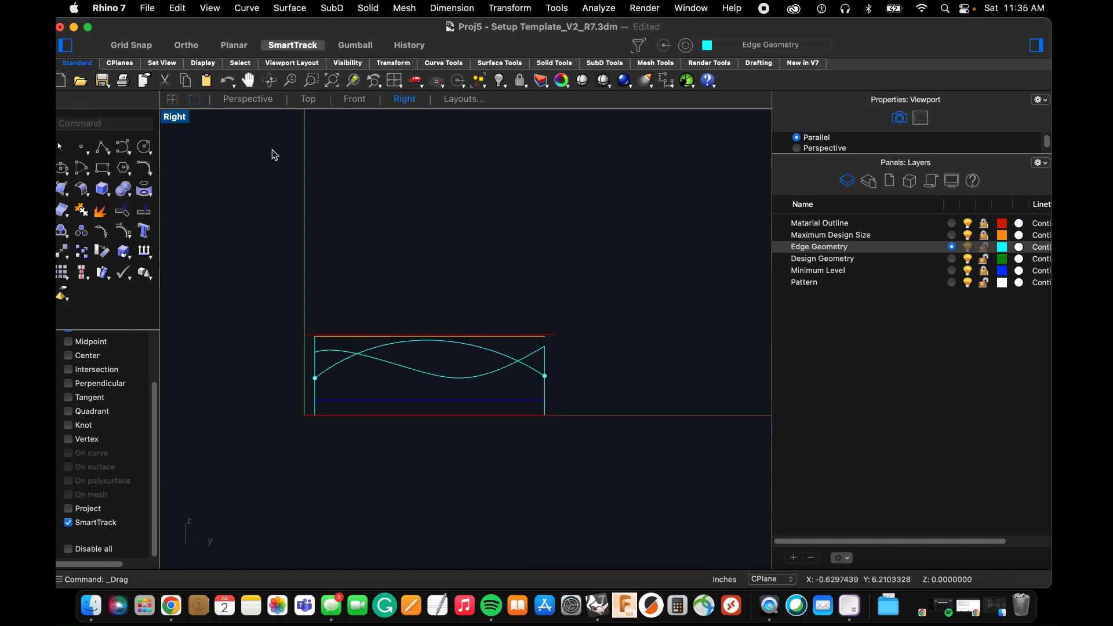
# Return to the Perspective view and show all hidden corner points again.
pyautogui.click(230, 107)
pyautogui.moveTo(401, 301); pyautogui.dragTo(680, 347, button='right')
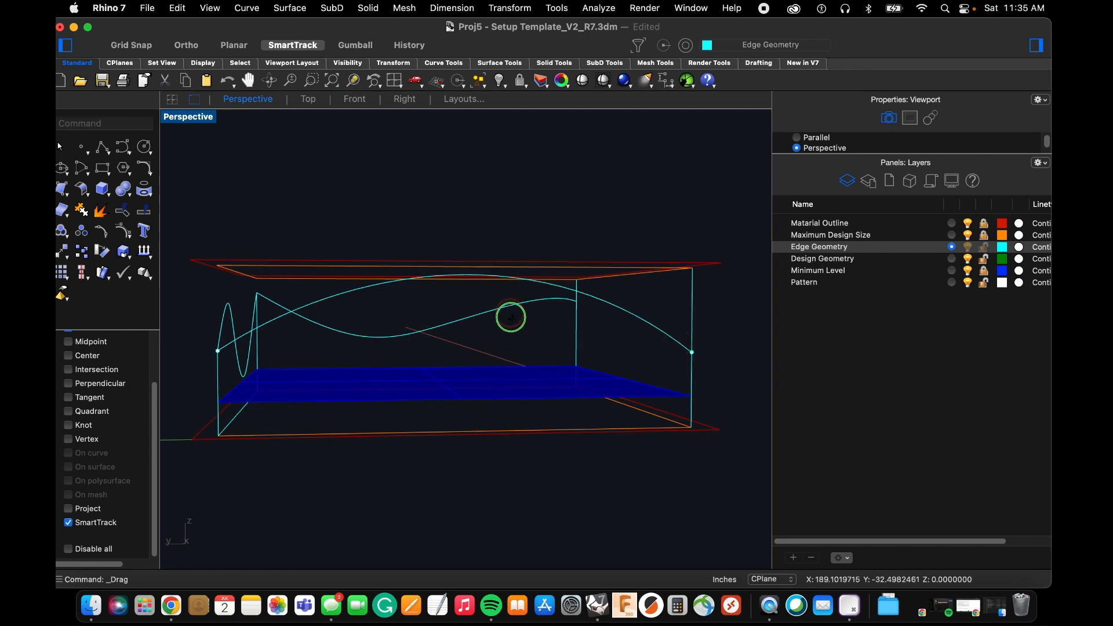
pyautogui.moveTo(510, 317)
pyautogui.mouseDown(button='right')
pyautogui.moveTo(519, 330)
pyautogui.moveTo(588, 340)
pyautogui.moveTo(501, 324)
pyautogui.mouseUp(button='right')
pyautogui.write('show')
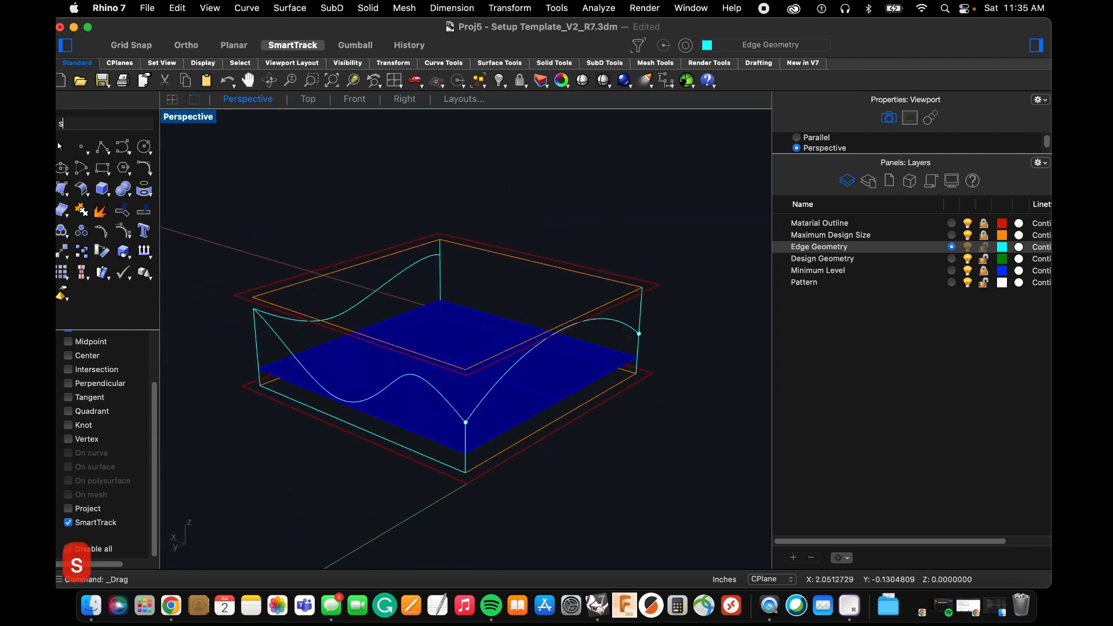
pyautogui.press('space')
# Hide the two corner points on the far-Y side, at the ends of the wavy edge curve.
pyautogui.moveTo(502, 325); pyautogui.dragTo(301, 311, button='right')
pyautogui.moveTo(301, 311); pyautogui.dragTo(353, 350)
pyautogui.write('hide')
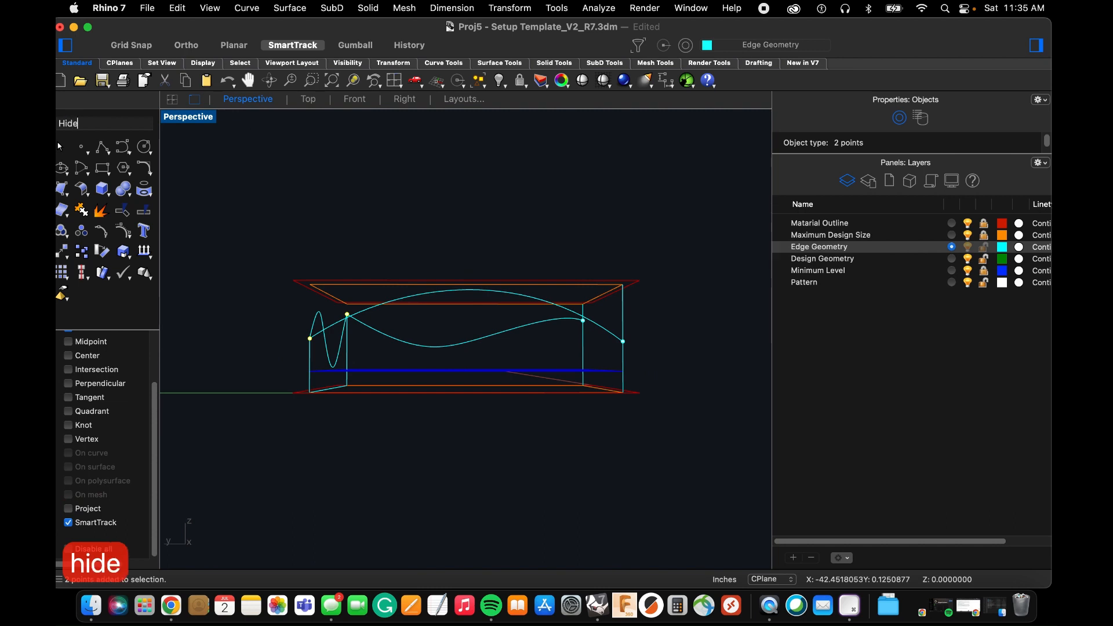
pyautogui.press('space')
# In the Front view with object snaps disabled, draw a degree 3 wavy control-point curve from just outside the low-X corner point past the high-X one.
pyautogui.click(354, 99)
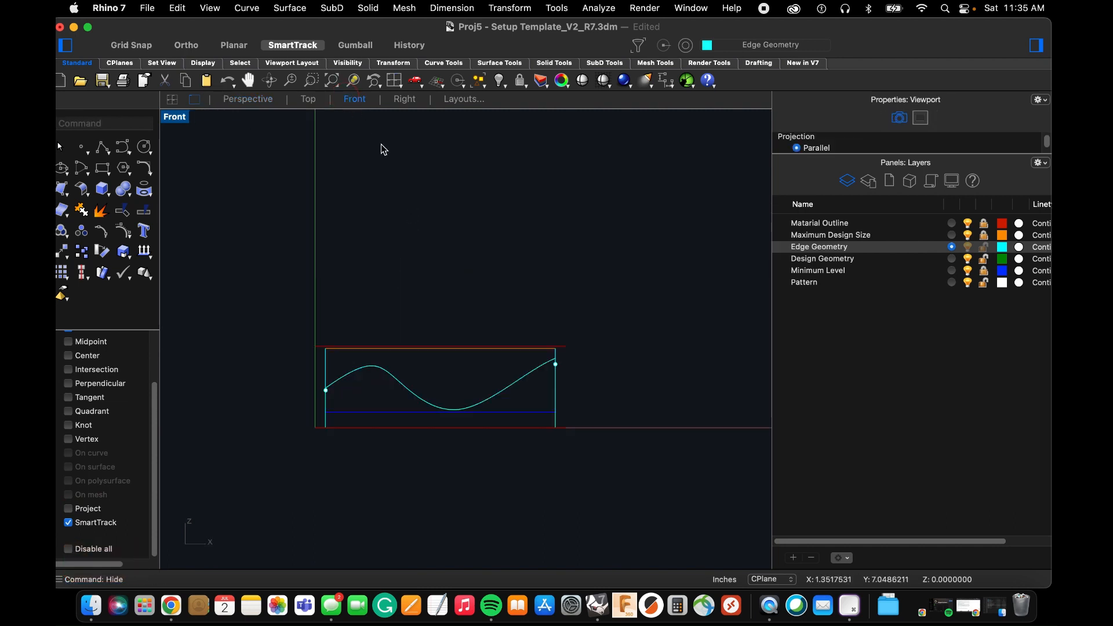
pyautogui.scroll(3, 407, 387)
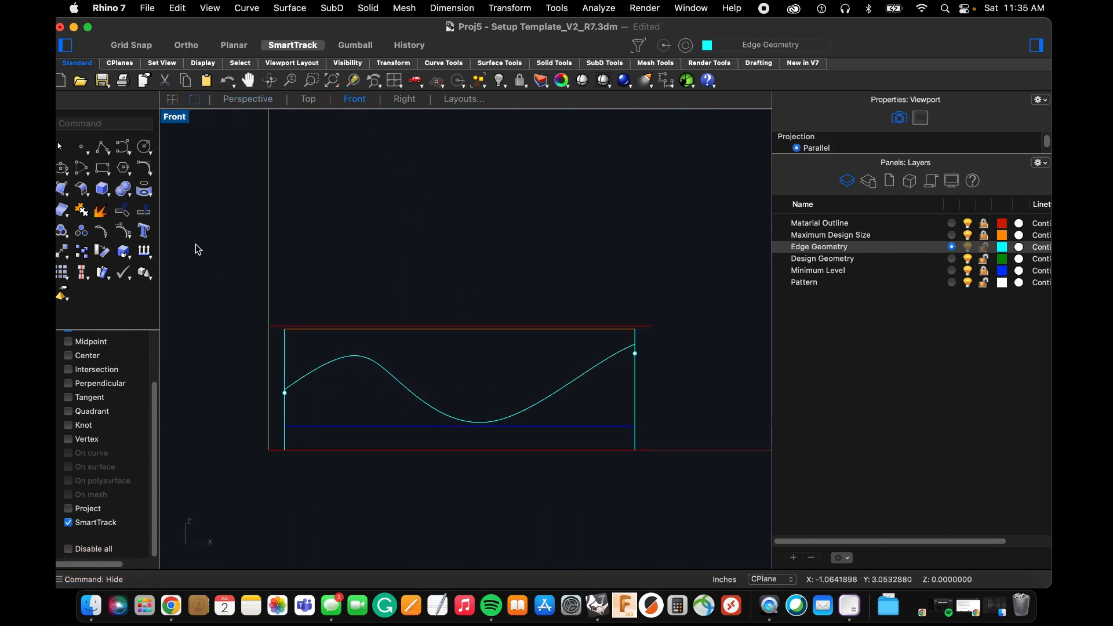
pyautogui.click(120, 150)
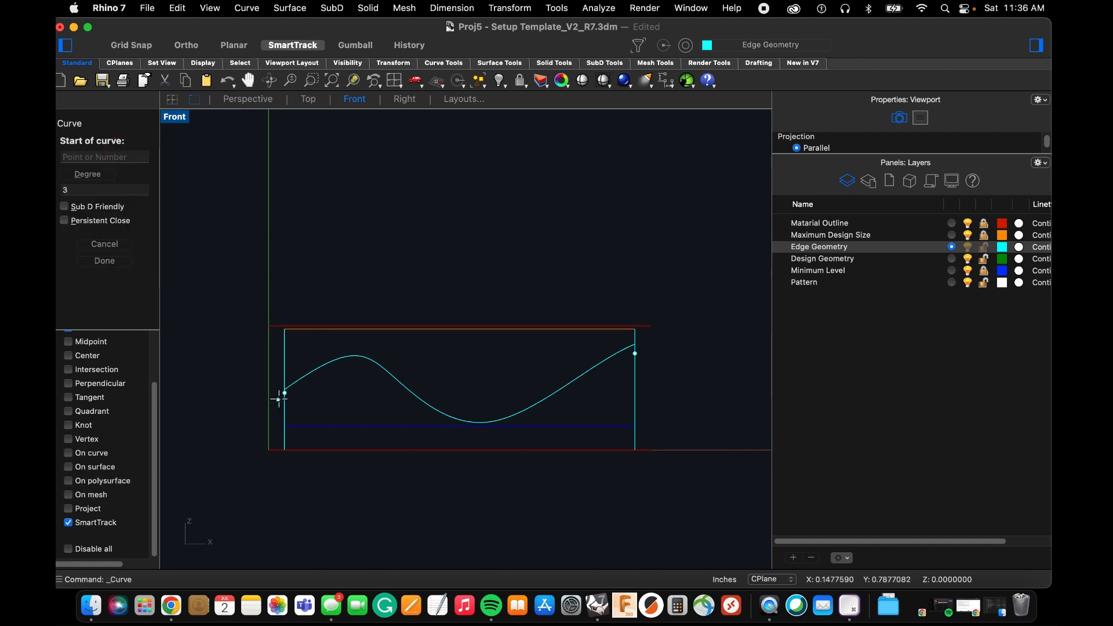
pyautogui.scroll(5, 255, 406)
pyautogui.click(69, 548)
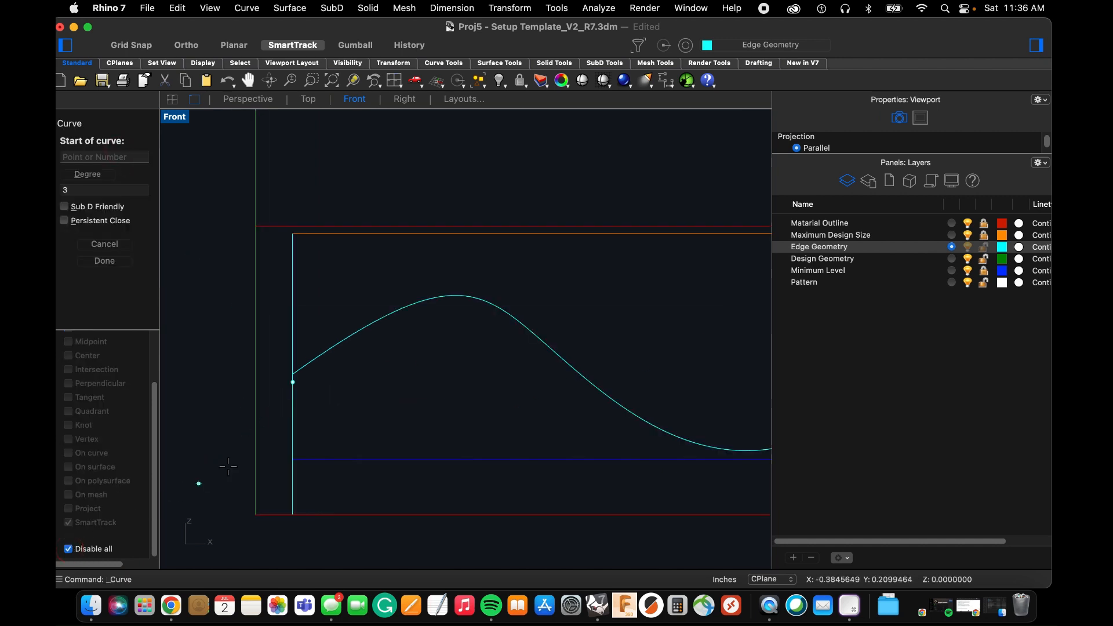
pyautogui.click(272, 370)
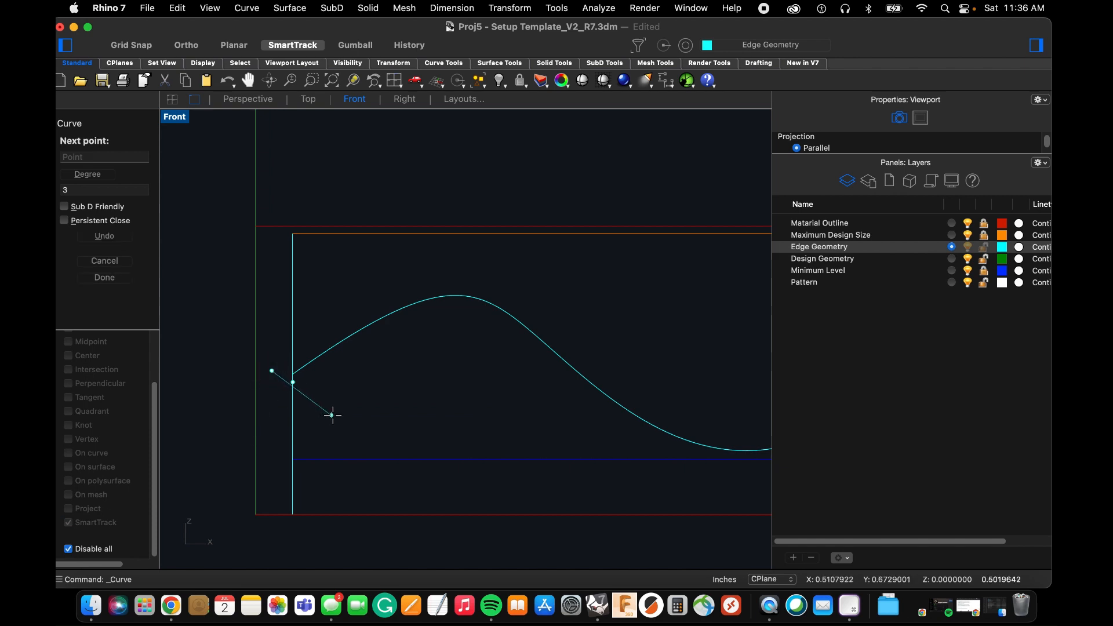
pyautogui.click(344, 418)
pyautogui.click(503, 425)
pyautogui.scroll(-6, 406, 371)
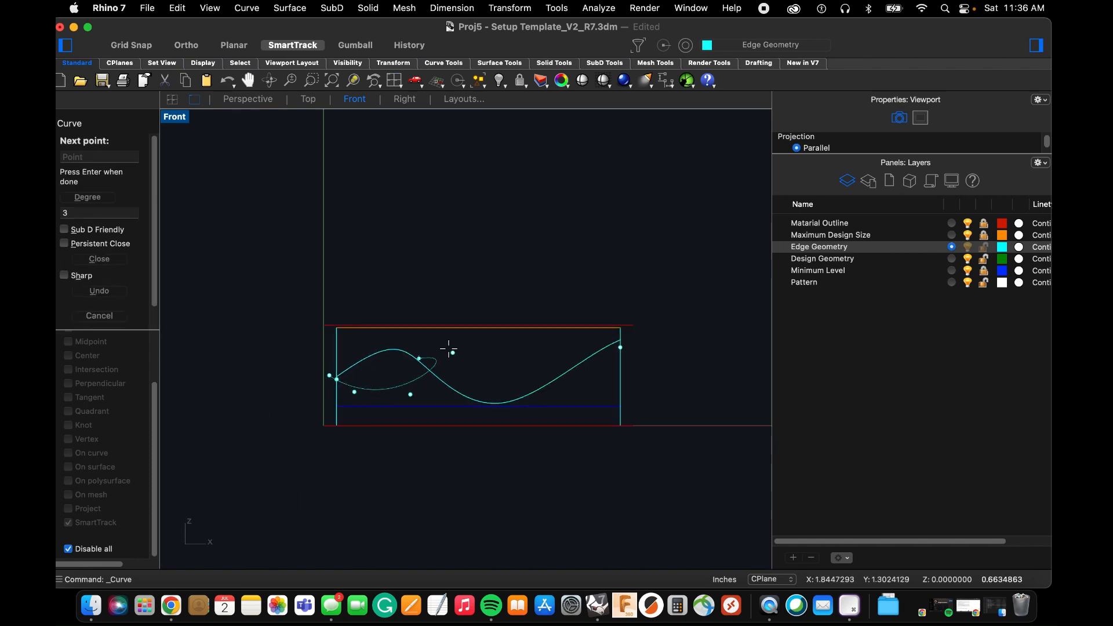
pyautogui.scroll(4, 464, 354)
pyautogui.click(450, 358)
pyautogui.click(544, 342)
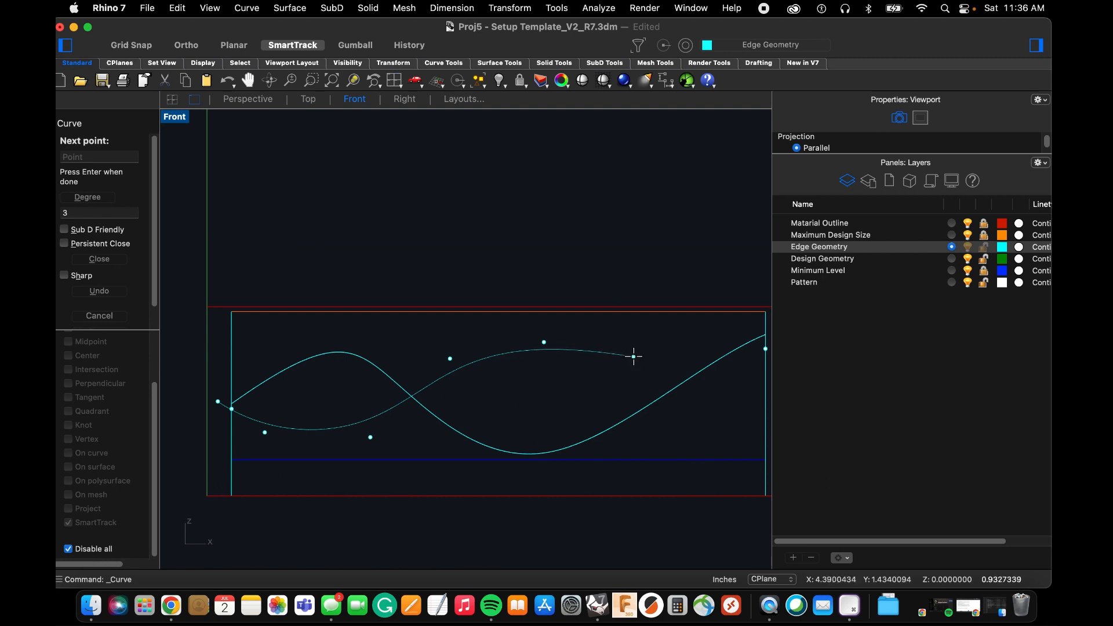
pyautogui.click(634, 356)
pyautogui.scroll(8, 651, 396)
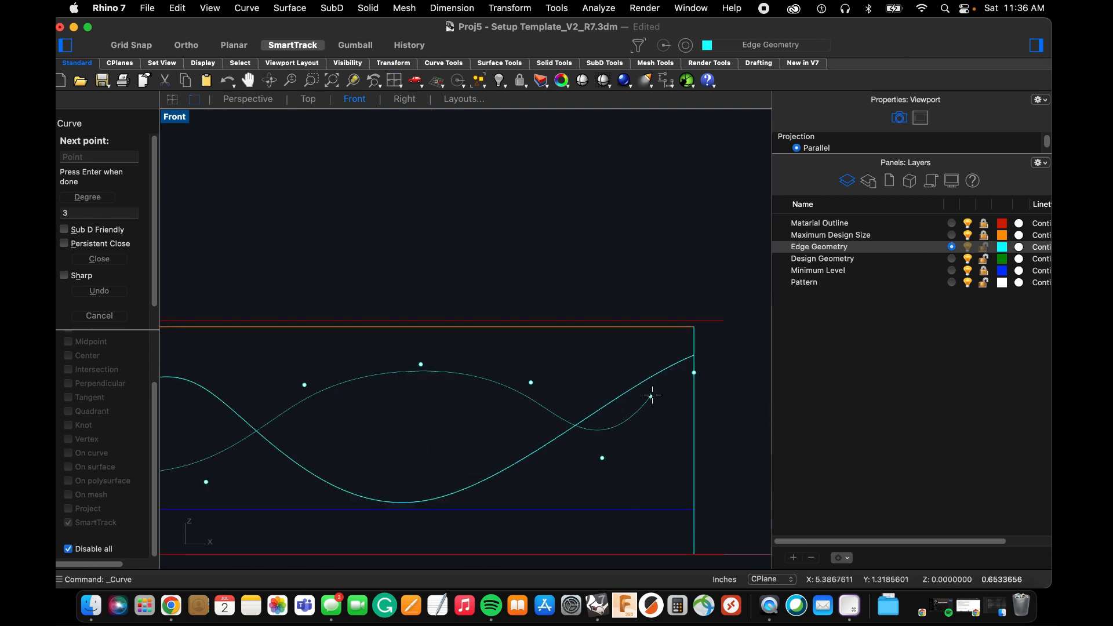
pyautogui.click(728, 346)
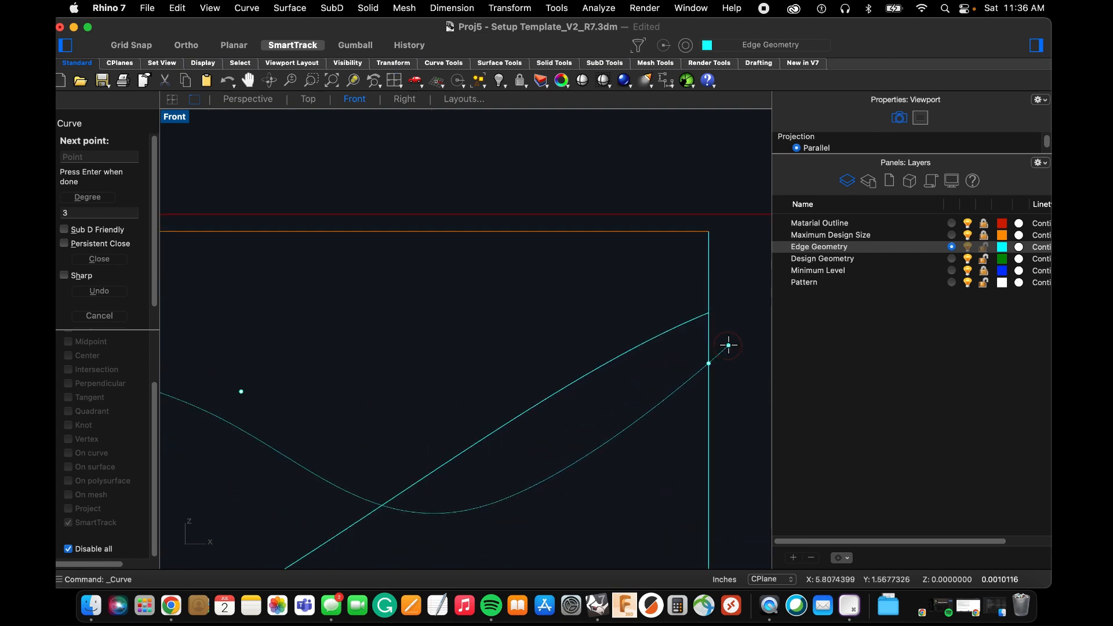
pyautogui.press('Return')
# In the Perspective view, re-enable object snaps and move the new wavy curve by its high-X end onto that side's corner point.
pyautogui.click(678, 388)
pyautogui.scroll(-9, 568, 390)
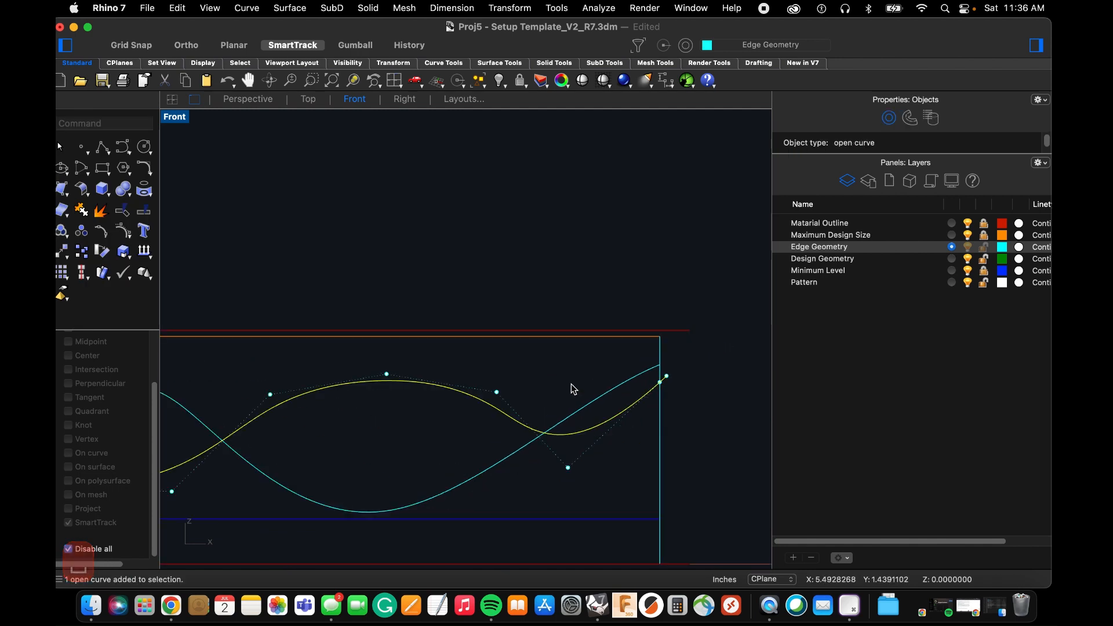
pyautogui.scroll(-5, 442, 362)
pyautogui.click(249, 99)
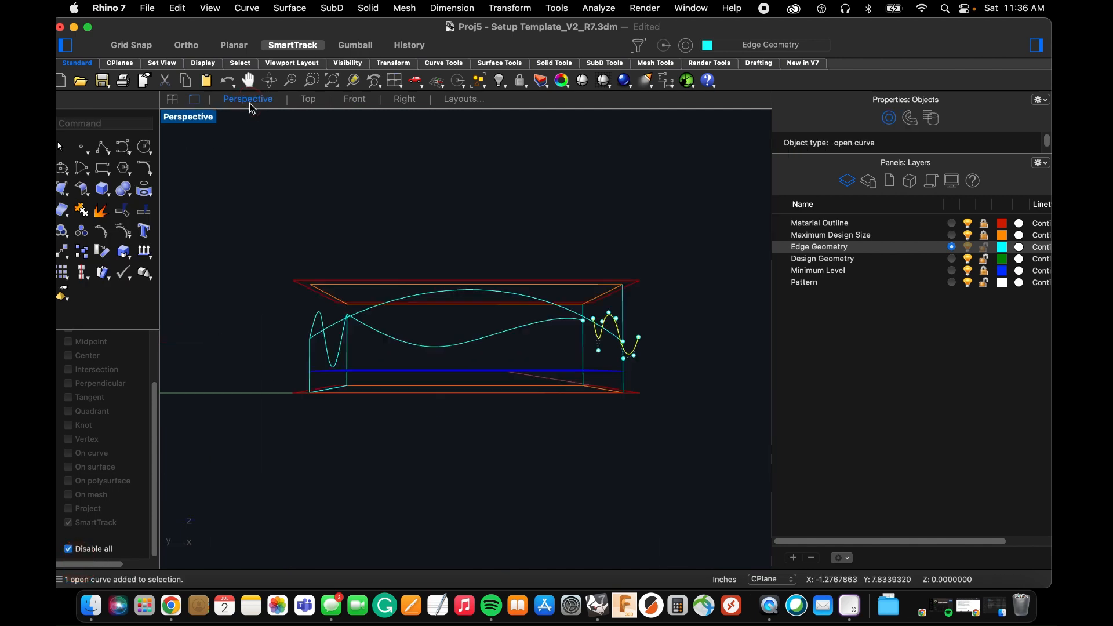
pyautogui.moveTo(485, 344); pyautogui.dragTo(519, 365, button='right')
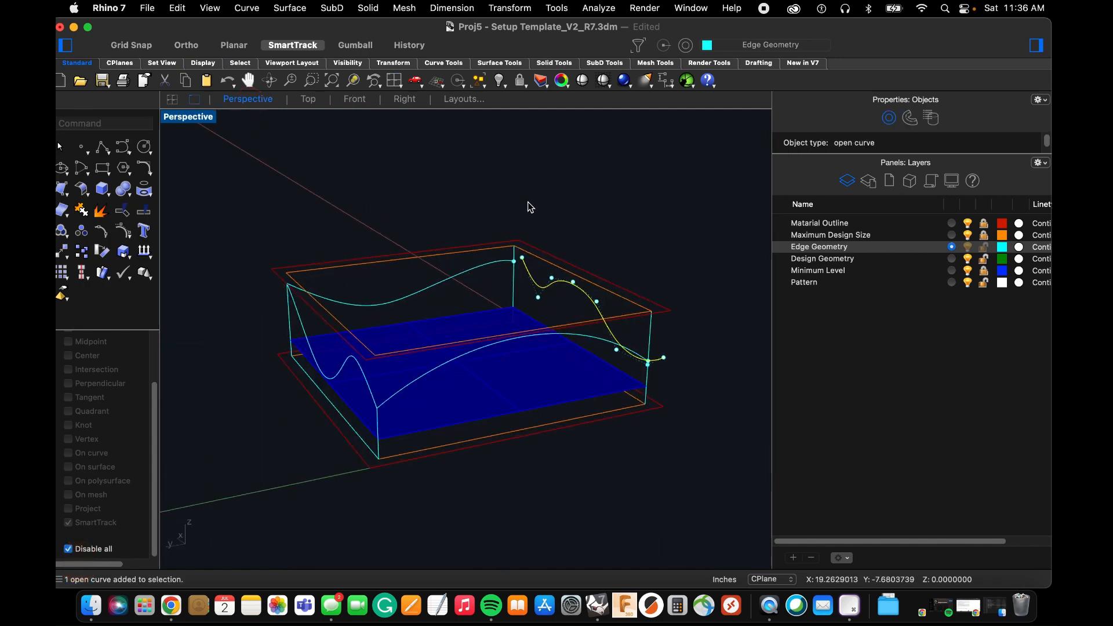
pyautogui.scroll(5, 506, 317)
pyautogui.scroll(2, 503, 337)
pyautogui.write('m')
pyautogui.press('space')
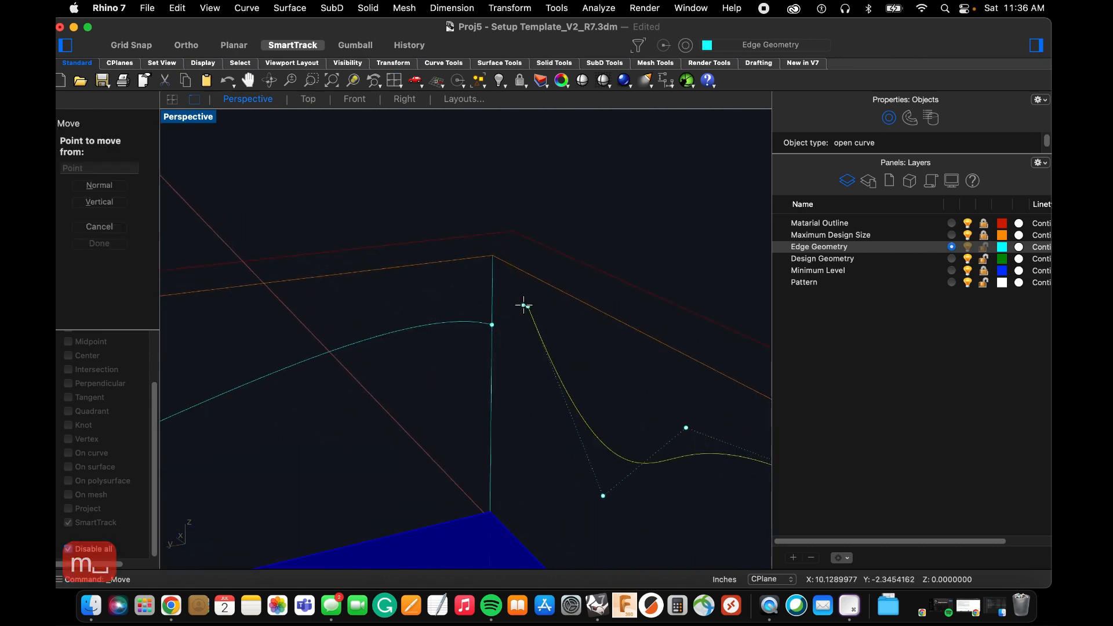
pyautogui.click(69, 549)
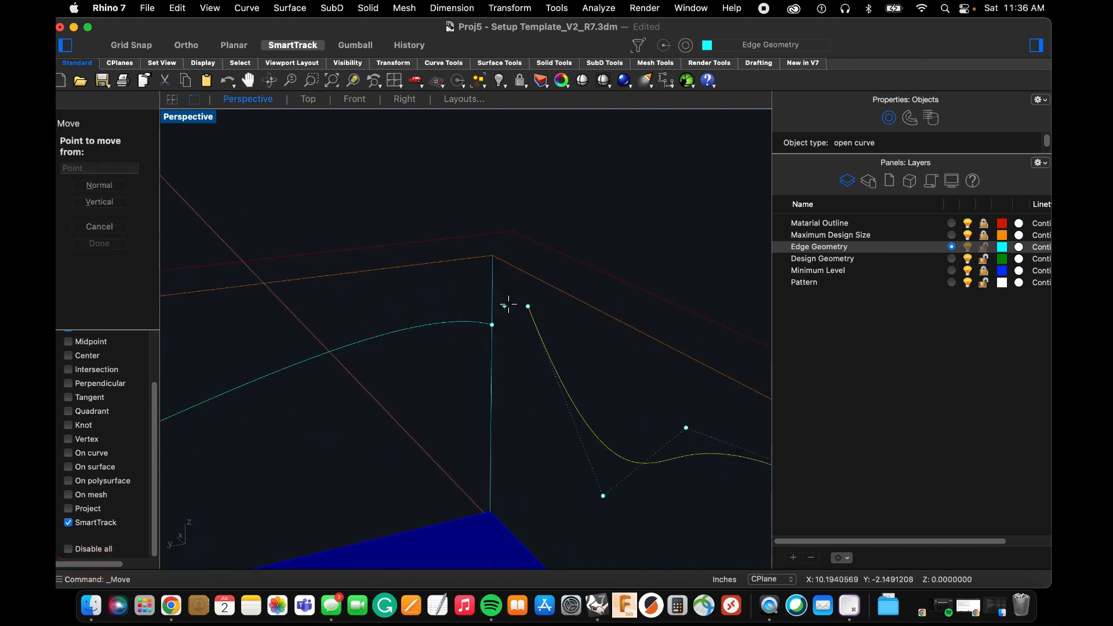
pyautogui.click(527, 307)
pyautogui.click(491, 324)
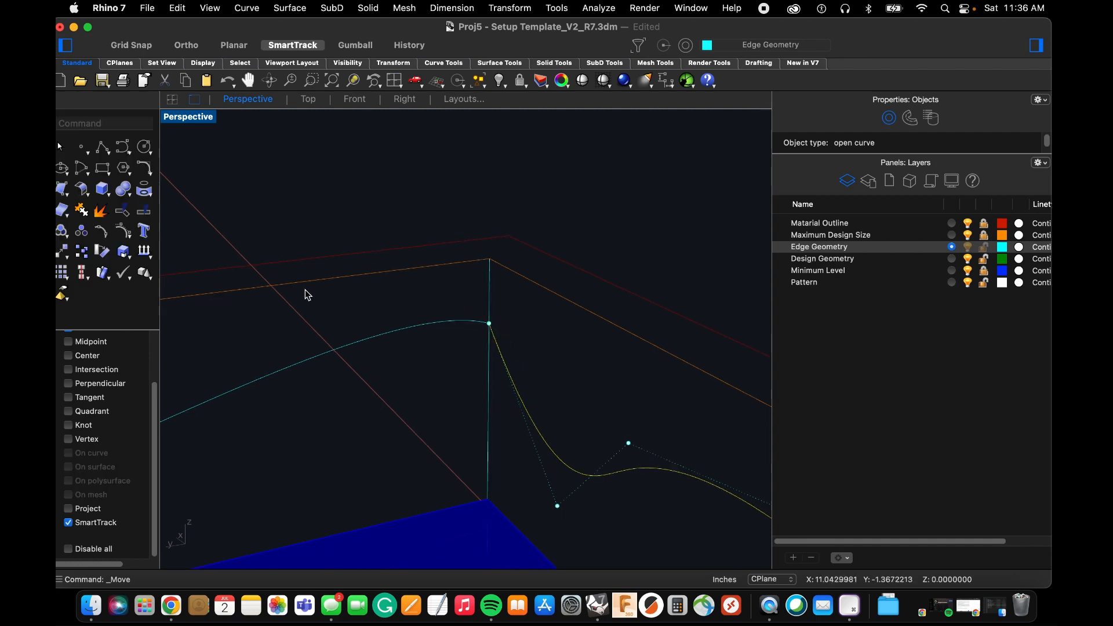
# Snap the new wavy curve's low-X end control point onto the corner point at the end of the arch.
pyautogui.scroll(-10, 316, 325)
pyautogui.moveTo(336, 371); pyautogui.dragTo(477, 373, button='right')
pyautogui.scroll(10, 519, 426)
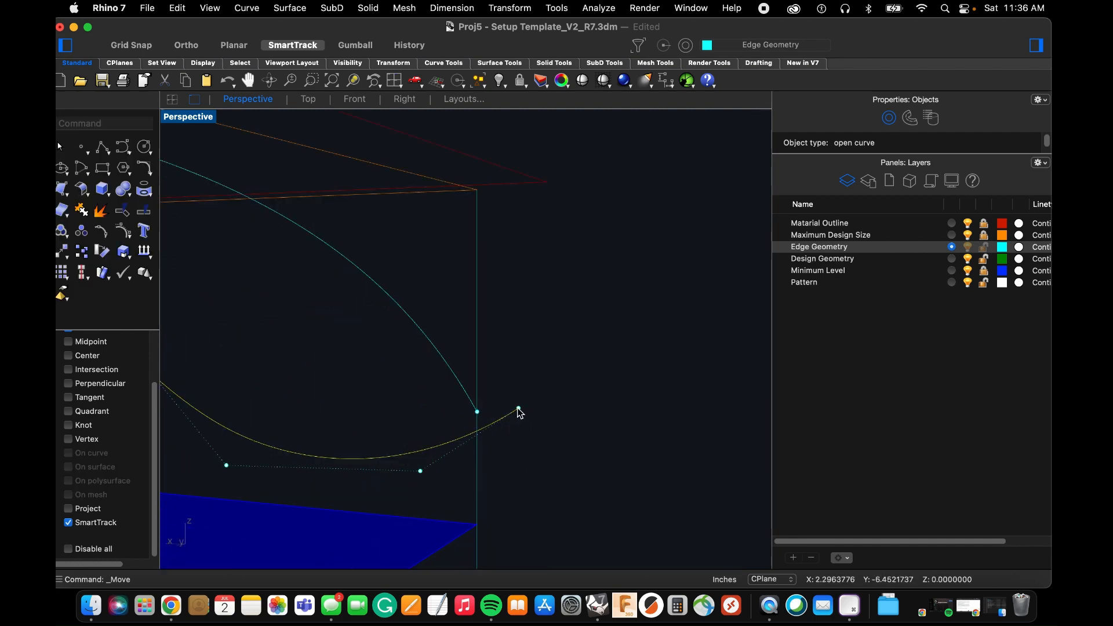
pyautogui.click(517, 409)
pyautogui.moveTo(518, 409); pyautogui.dragTo(477, 412)
pyautogui.scroll(-8, 477, 411)
pyautogui.moveTo(481, 409); pyautogui.dragTo(527, 390, button='right')
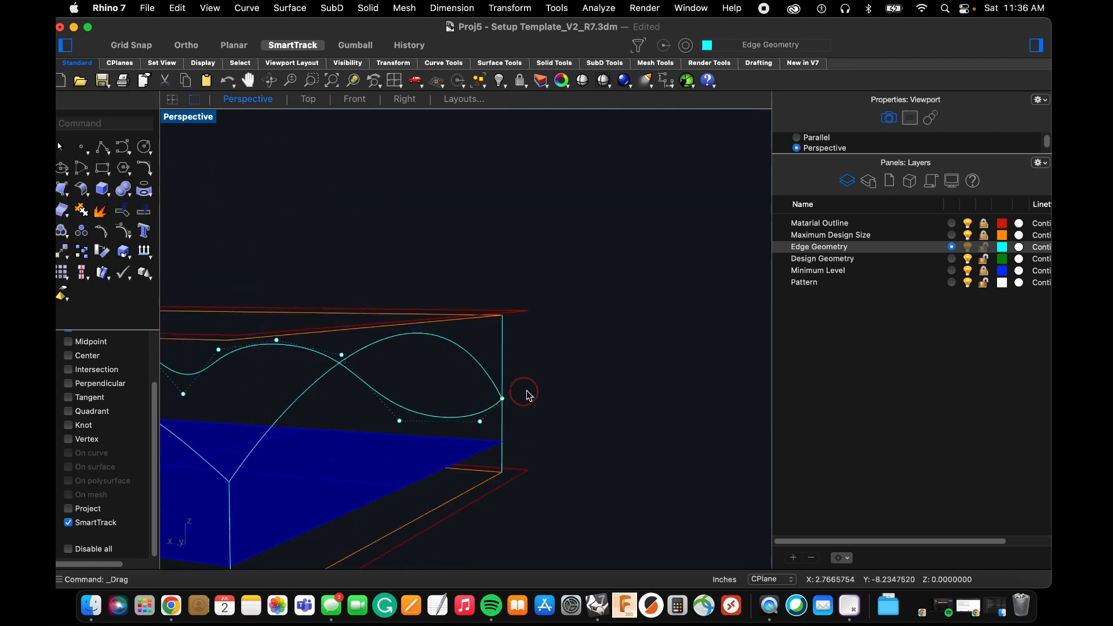
# Examine the four edge curves from several sides to check that they meet at the corners.
pyautogui.scroll(-10, 525, 393)
pyautogui.write('c')
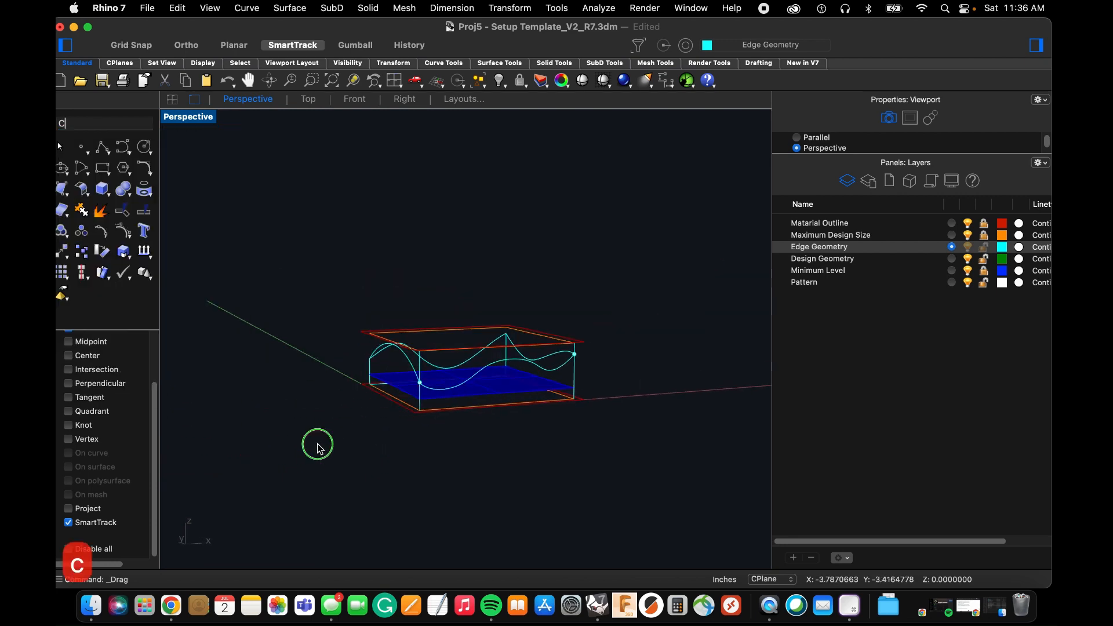
pyautogui.moveTo(317, 444); pyautogui.dragTo(296, 464, button='right')
pyautogui.scroll(6, 598, 365)
pyautogui.moveTo(598, 365); pyautogui.dragTo(258, 387, button='right')
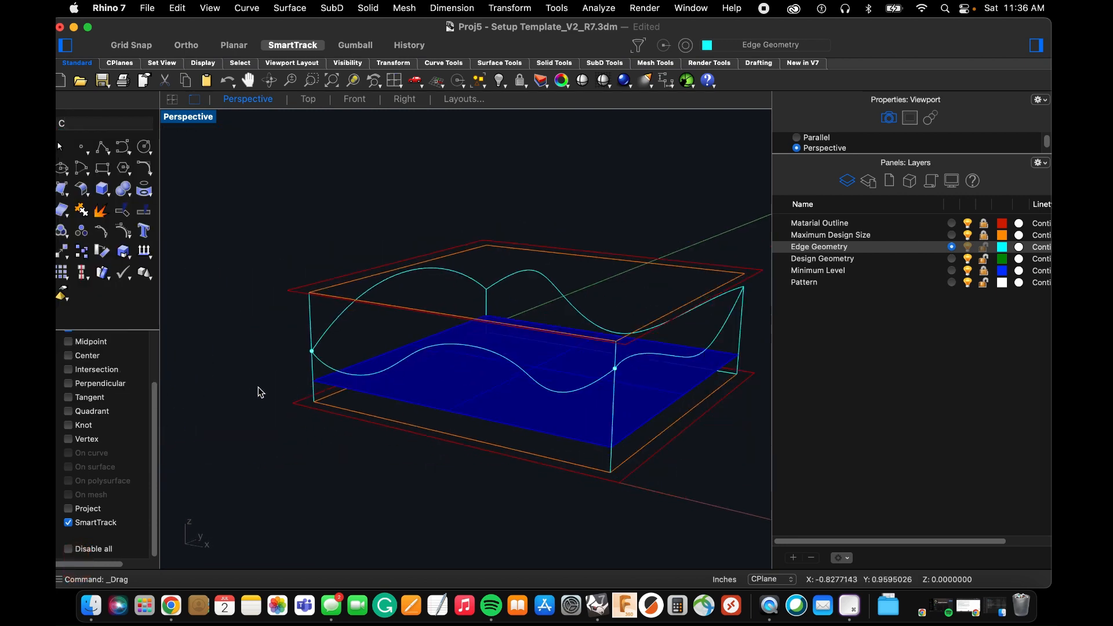
pyautogui.scroll(-3, 257, 387)
pyautogui.moveTo(394, 371); pyautogui.dragTo(383, 336, button='right')
pyautogui.scroll(2, 380, 373)
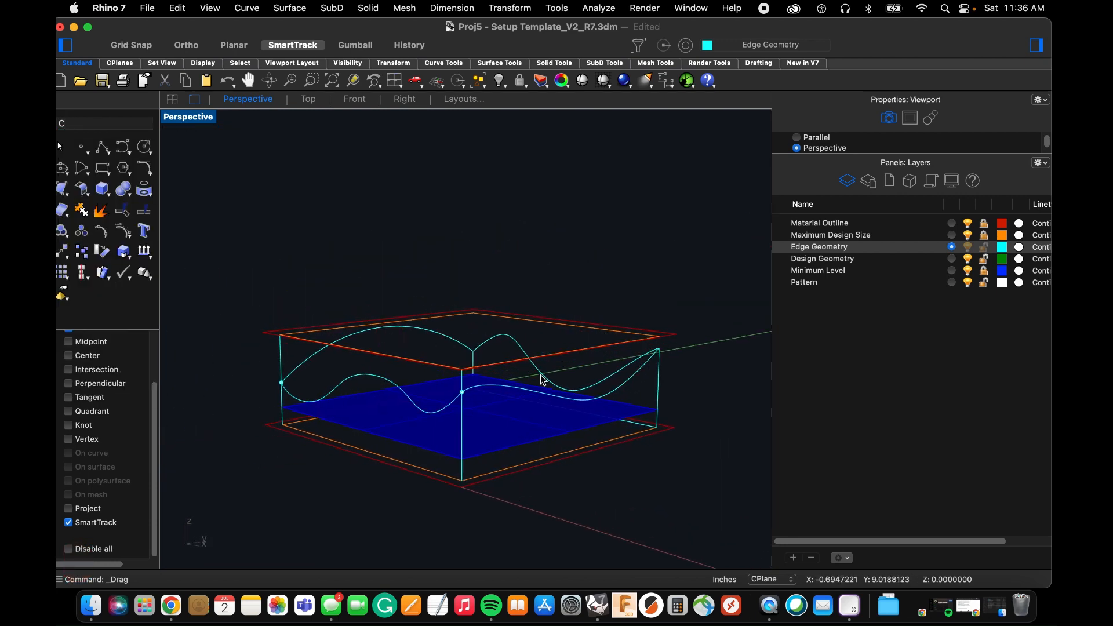
pyautogui.moveTo(542, 380); pyautogui.dragTo(482, 381, button='right')
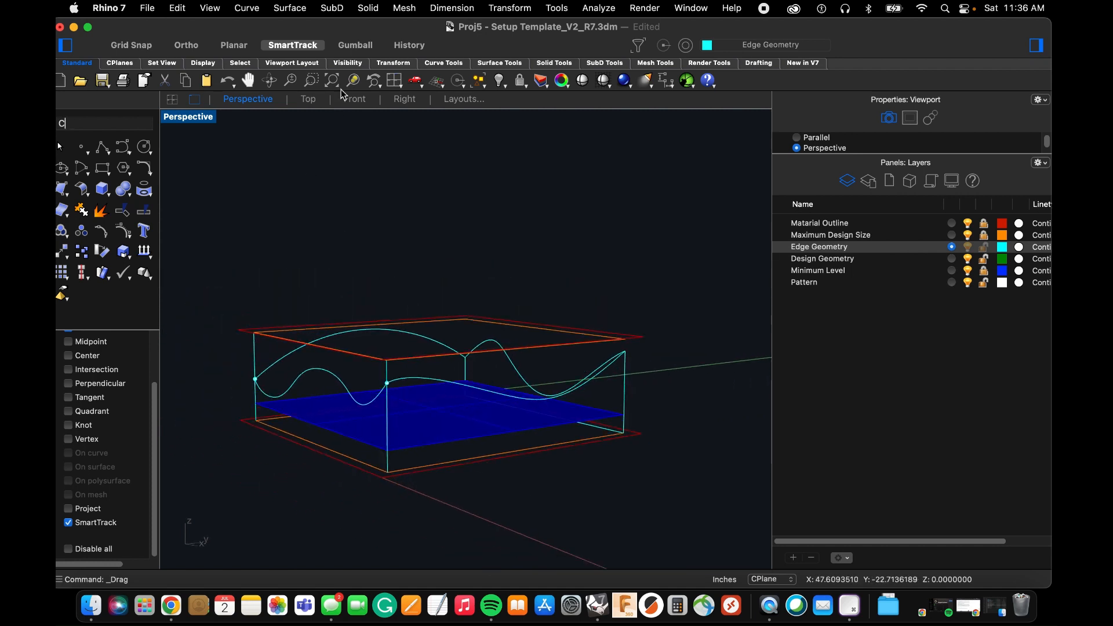
pyautogui.click(291, 9)
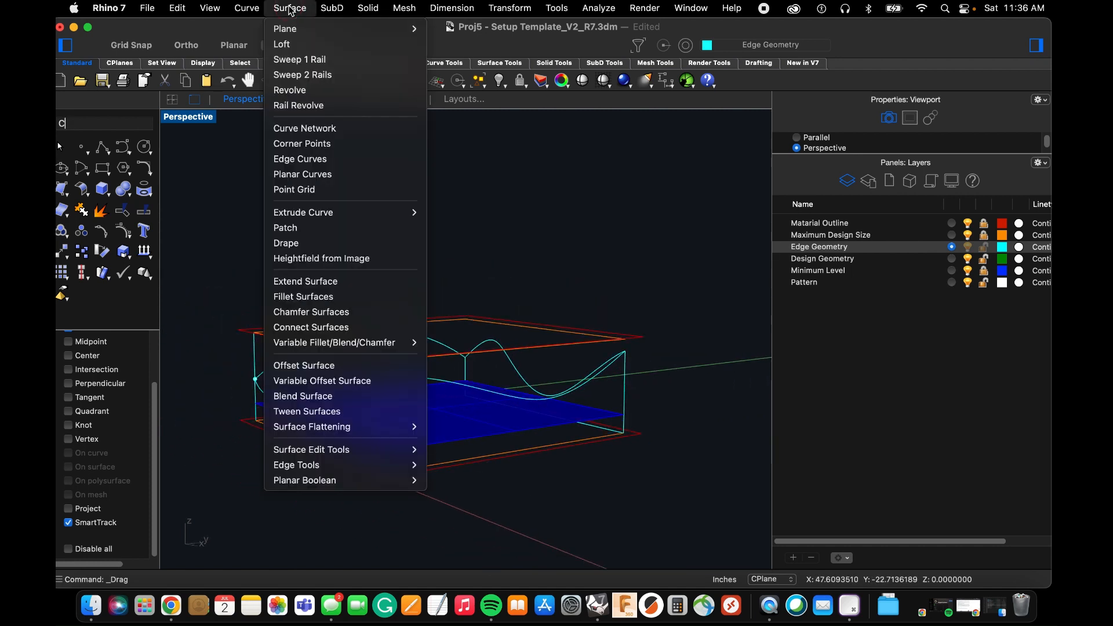
pyautogui.click(306, 129)
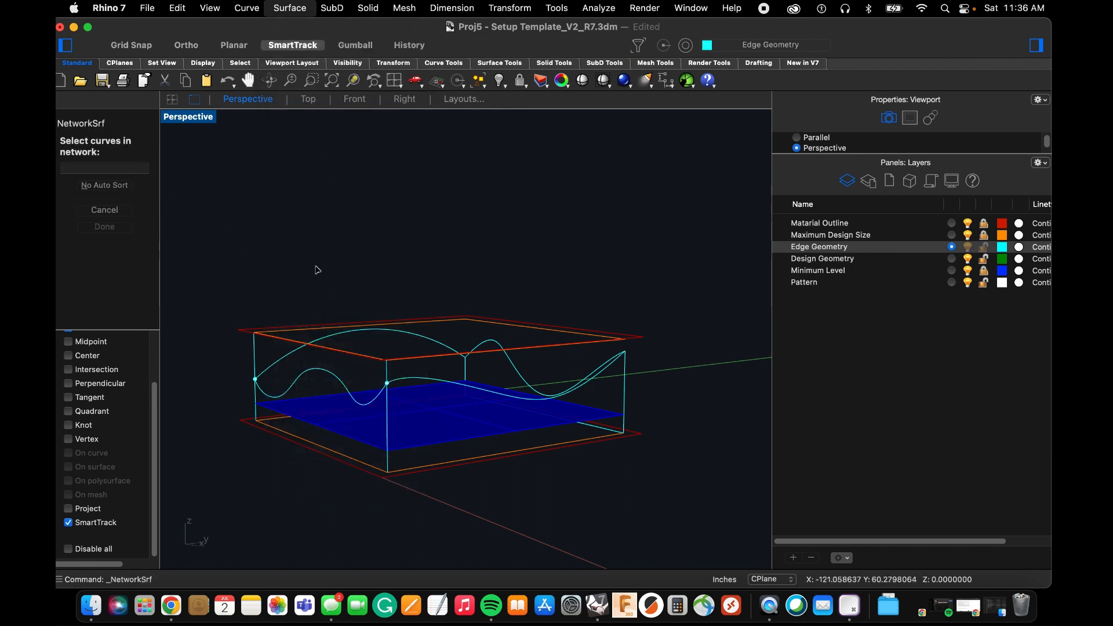
pyautogui.click(494, 345)
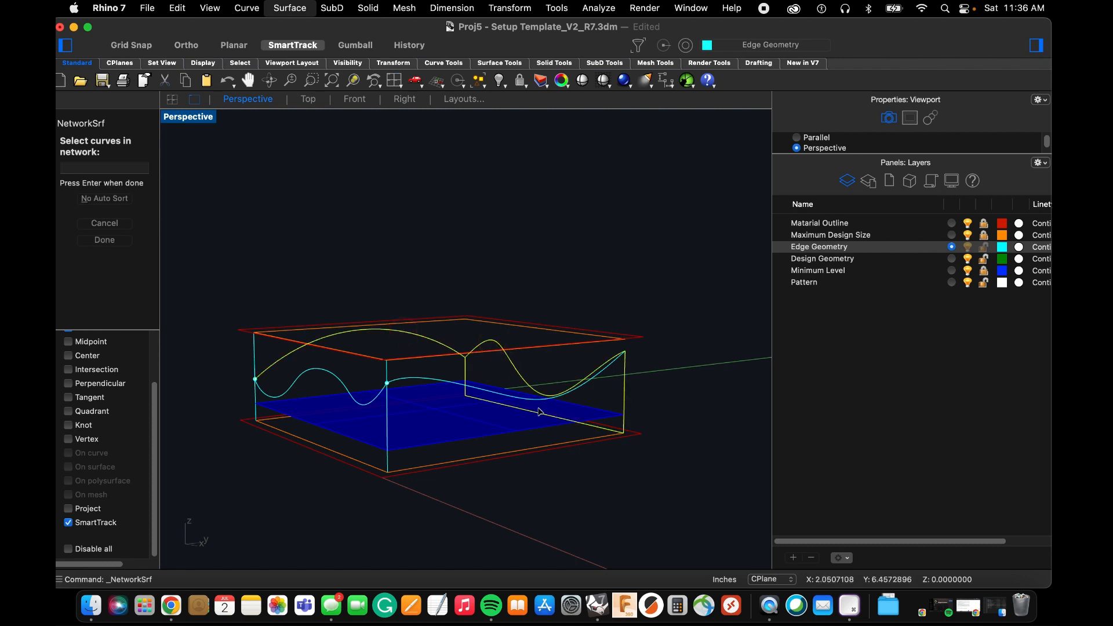
pyautogui.press('Escape')
# Explode the joined outline on the far-Y side so its wavy top curve separates from the vertical and base lines.
pyautogui.scroll(5, 497, 374)
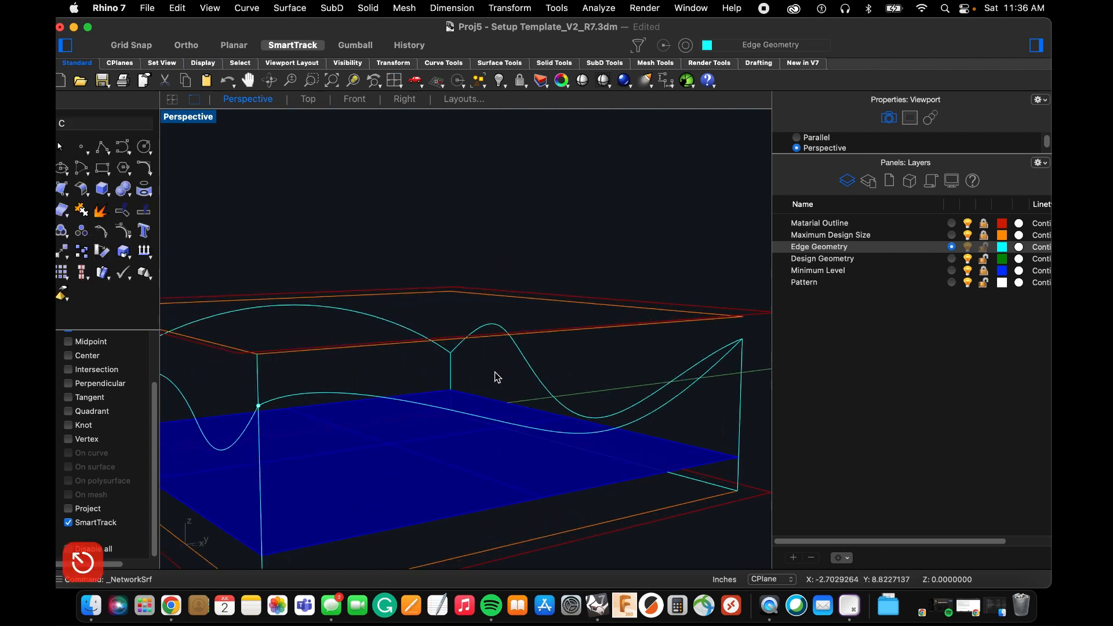
pyautogui.write('Cexpl')
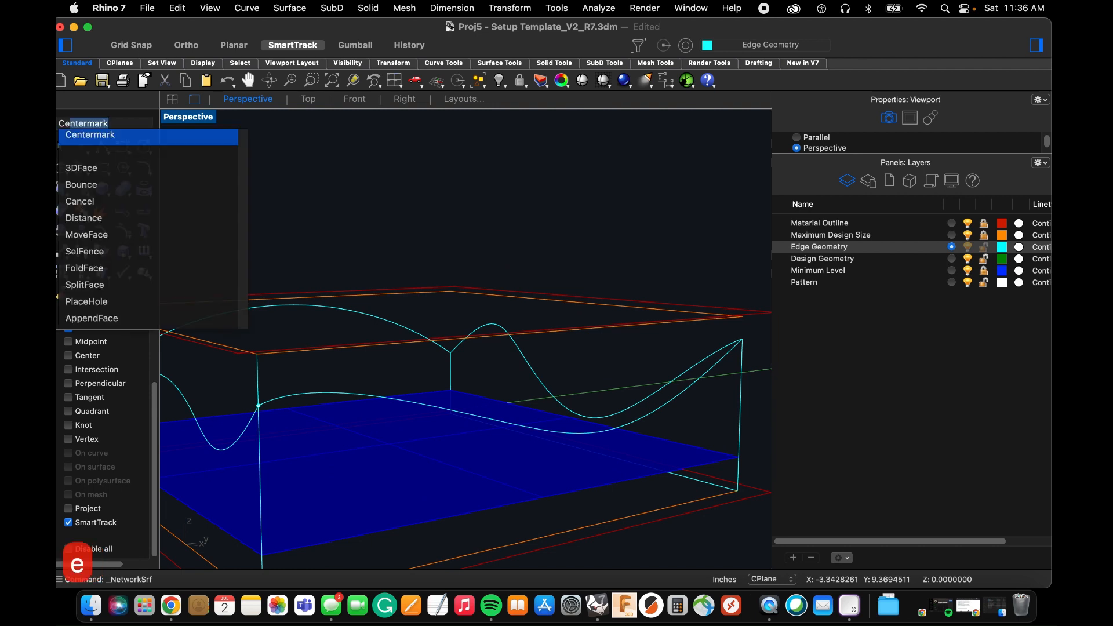
pyautogui.press('BackSpace')
pyautogui.press('BackSpace')
pyautogui.press('BackSpace')
pyautogui.press('BackSpace')
pyautogui.press('BackSpace')
pyautogui.press('BackSpace')
pyautogui.press('BackSpace')
pyautogui.press('BackSpace')
pyautogui.press('BackSpace')
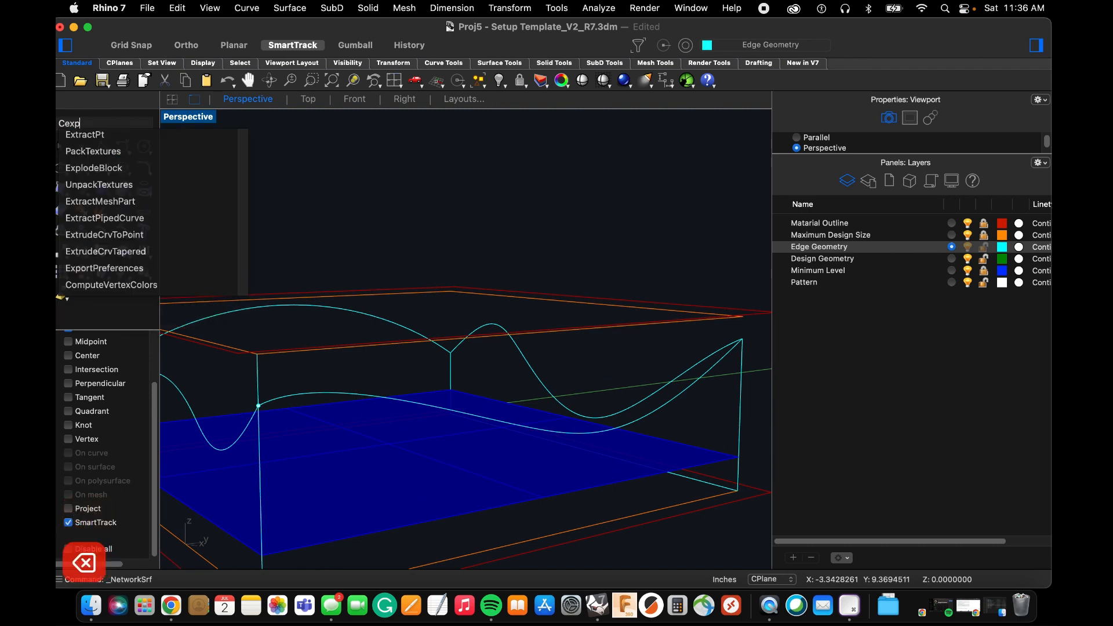
pyautogui.write('explo')
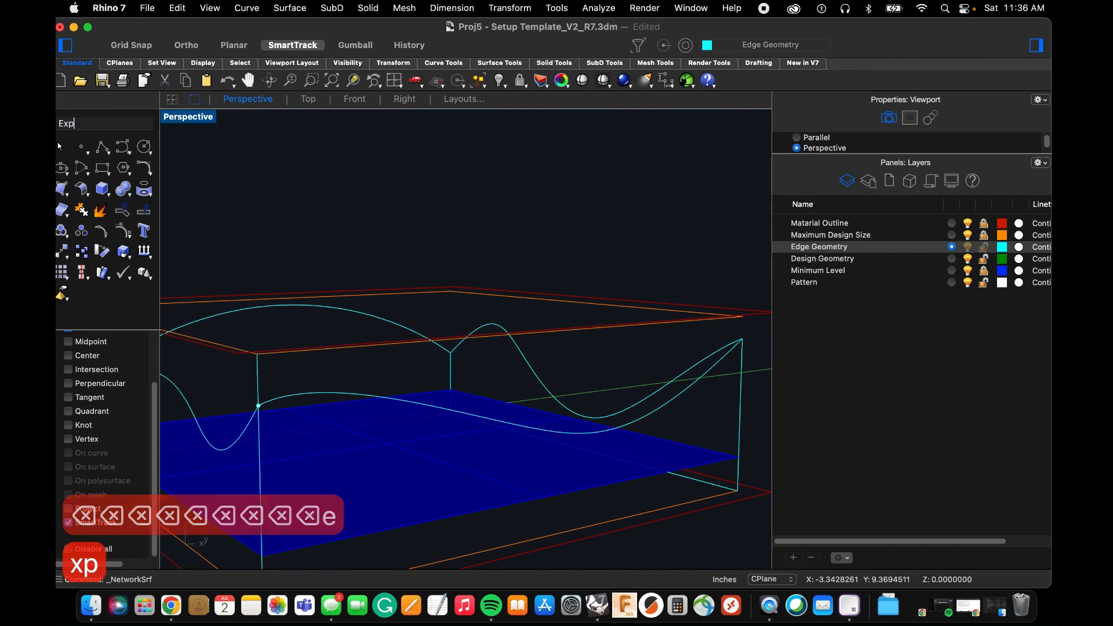
pyautogui.press('Return')
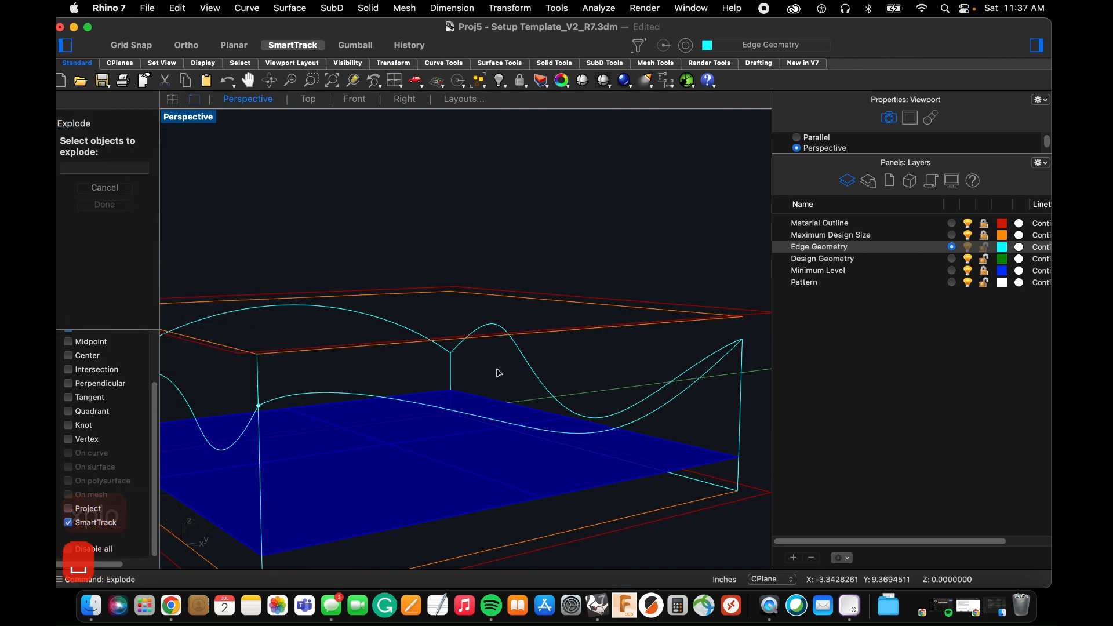
pyautogui.click(527, 362)
pyautogui.press('space')
pyautogui.click(527, 362)
pyautogui.scroll(-3, 572, 373)
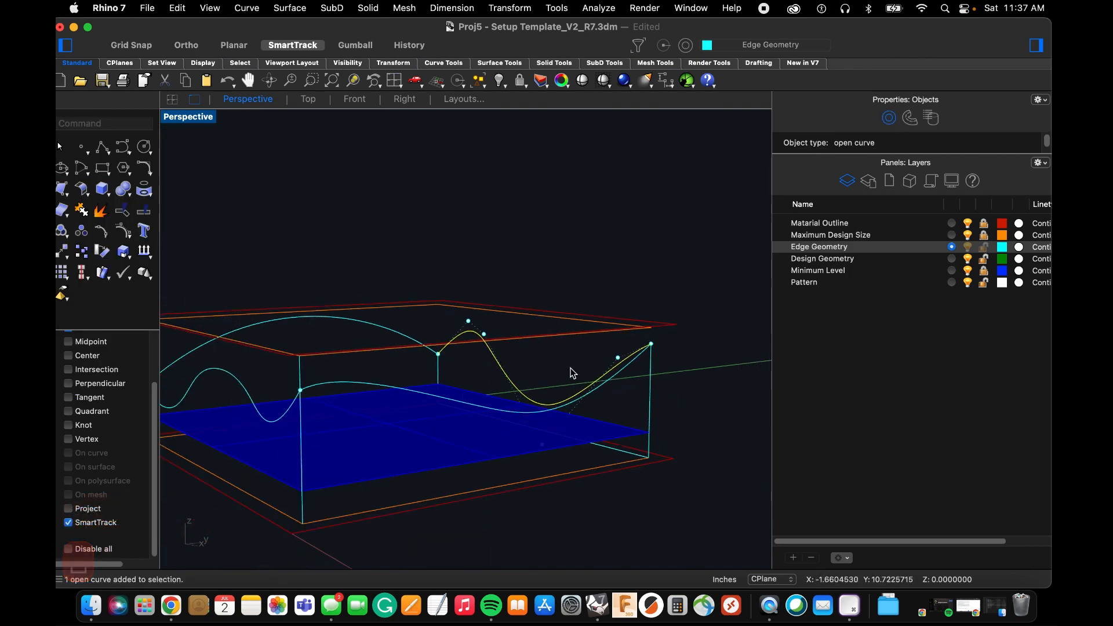
pyautogui.click(427, 287)
# Preview a curve network surface through the four edge curves with Position edge matching, inspect its shape, and cancel without creating it.
pyautogui.click(284, 7)
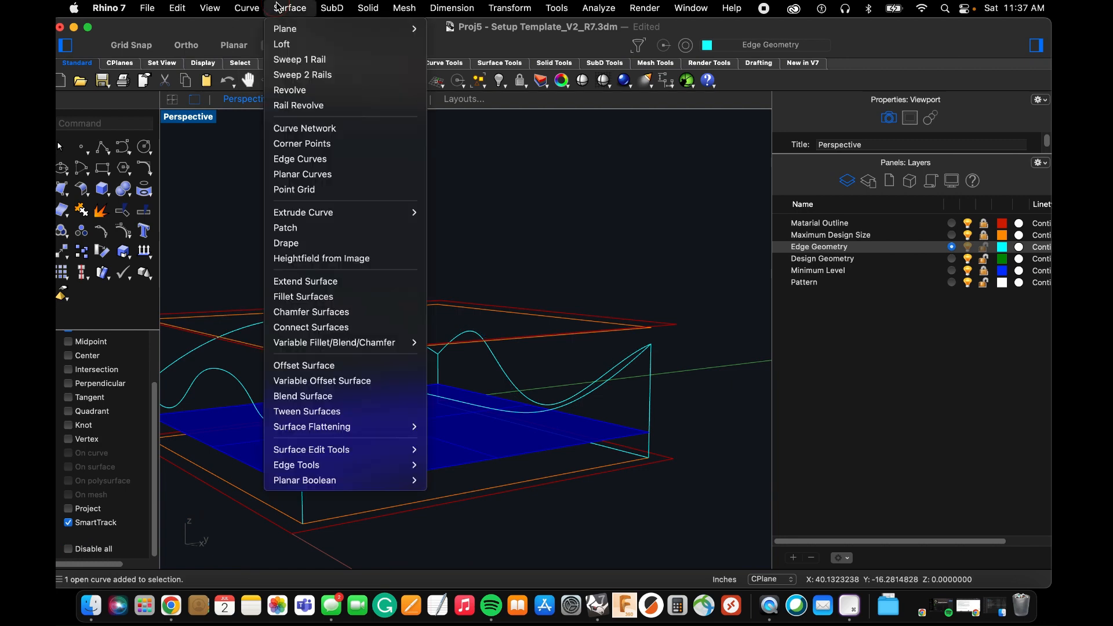
pyautogui.click(318, 128)
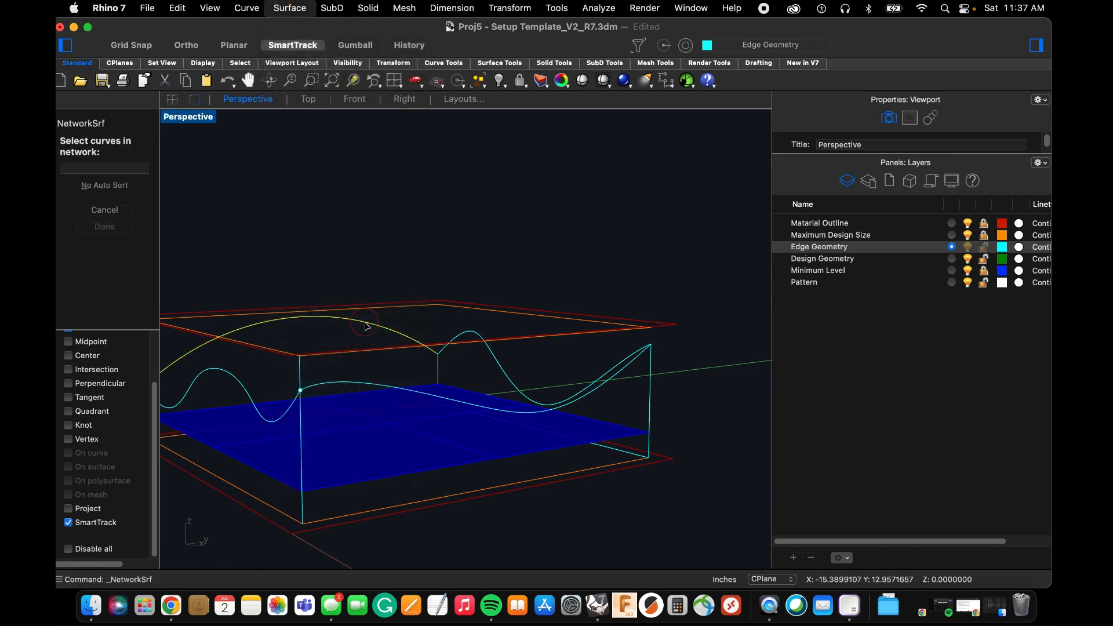
pyautogui.click(483, 339)
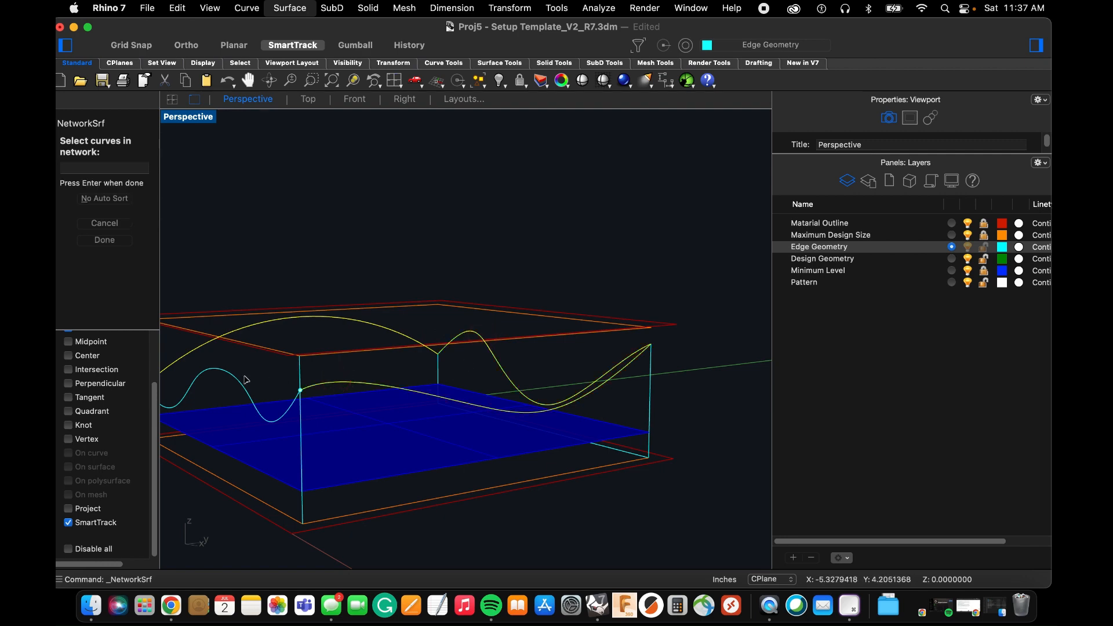
pyautogui.press('space')
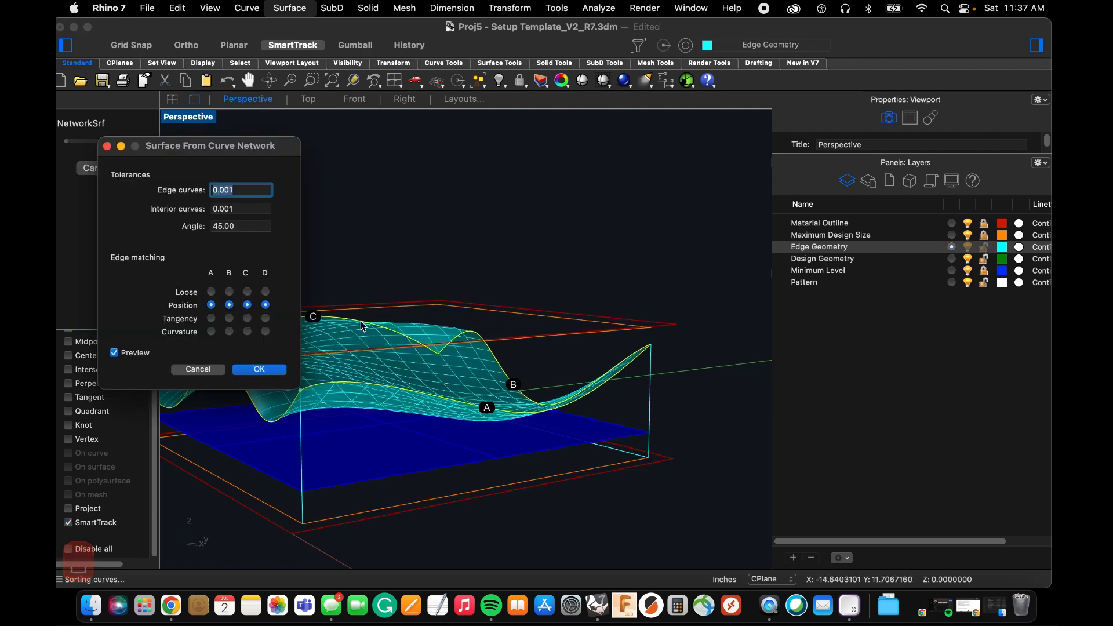
pyautogui.moveTo(361, 325); pyautogui.dragTo(578, 346, button='right')
pyautogui.scroll(-4, 590, 346)
pyautogui.press('Escape')
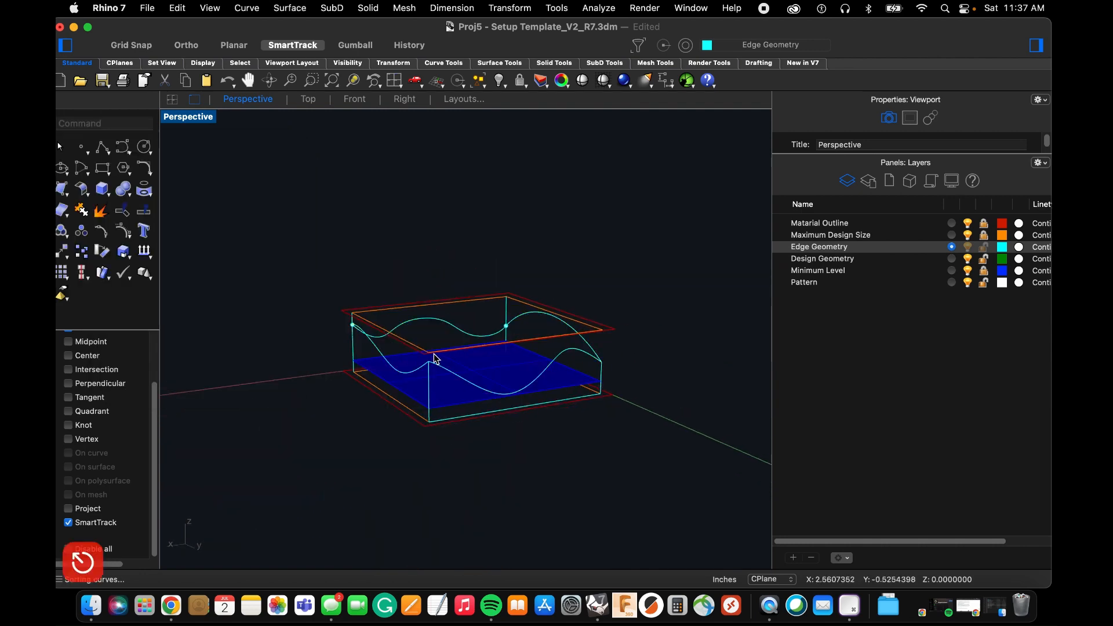
# Reshape the high-X edge curve by moving an interior control point down and toward low Y, deepening its dip above the Minimum Level plane.
pyautogui.scroll(3, 436, 359)
pyautogui.moveTo(378, 372)
pyautogui.mouseDown(button='right')
pyautogui.moveTo(368, 338)
pyautogui.moveTo(414, 332)
pyautogui.mouseUp(button='right')
pyautogui.click(367, 343)
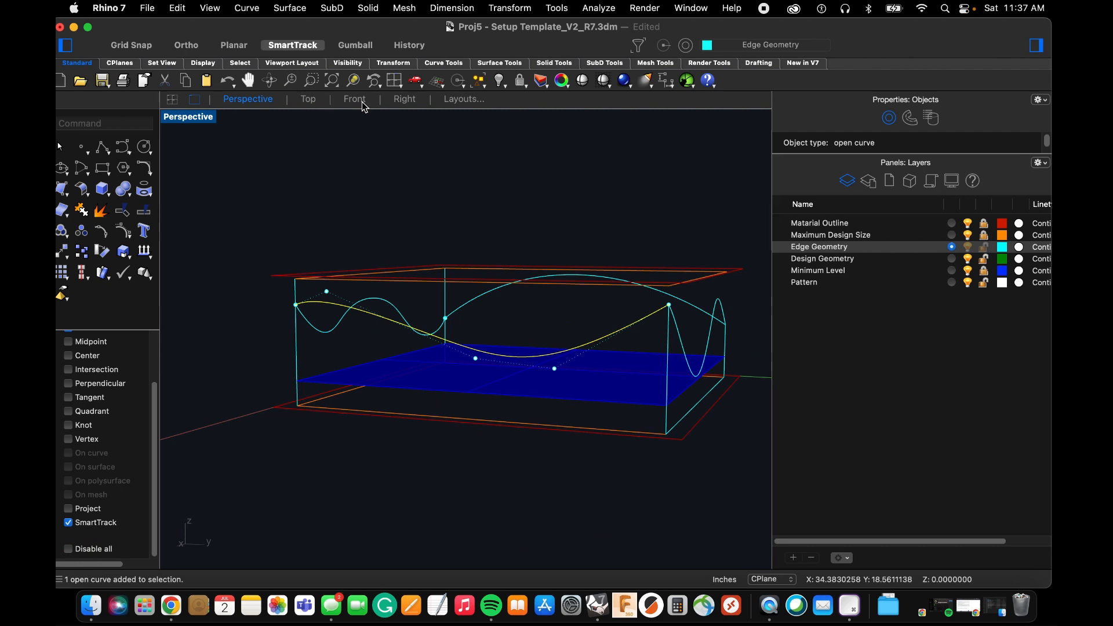
pyautogui.click(405, 100)
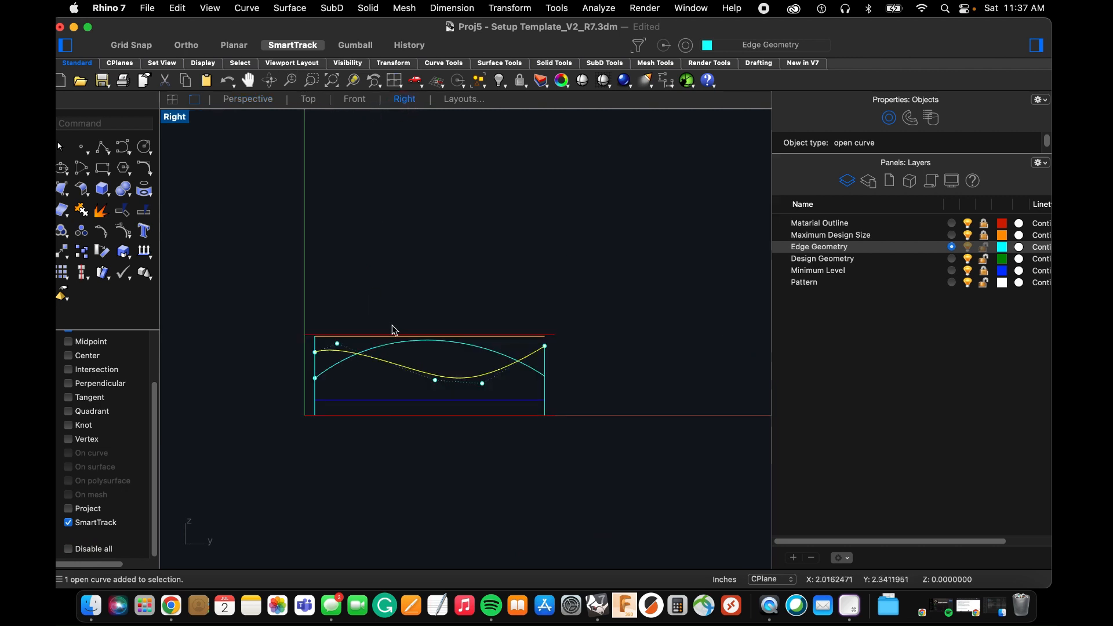
pyautogui.scroll(3, 405, 342)
pyautogui.moveTo(481, 352); pyautogui.dragTo(339, 400)
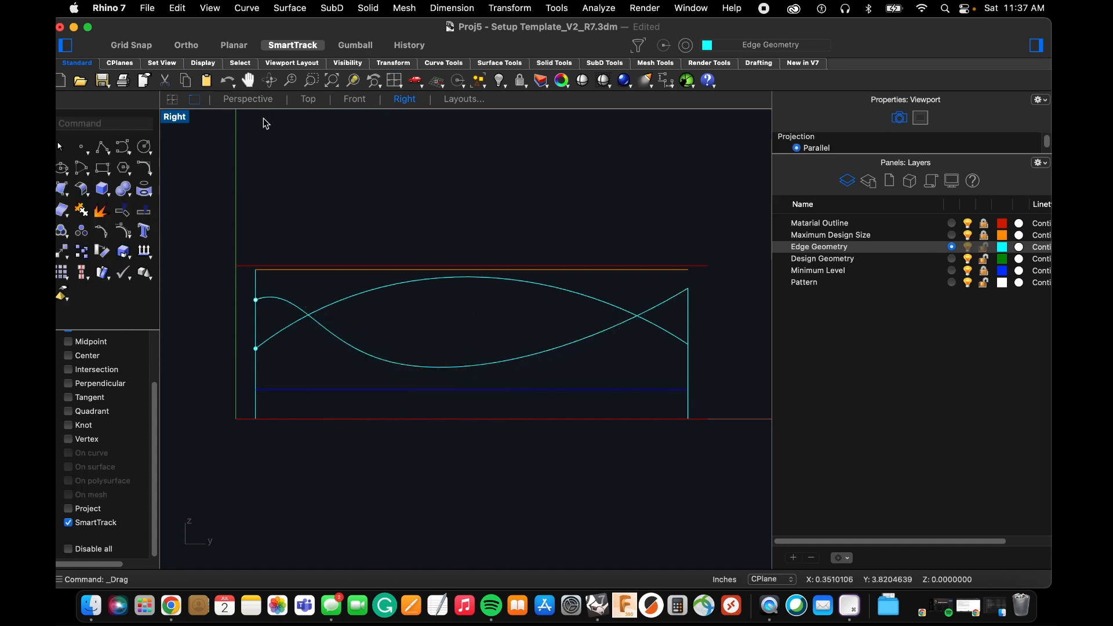
# Create a curve network surface from the four edge curves with Position edge matching and 0.001 edge and interior curve tolerances.
pyautogui.click(255, 99)
pyautogui.moveTo(442, 278); pyautogui.dragTo(450, 316, button='right')
pyautogui.scroll(-6, 383, 322)
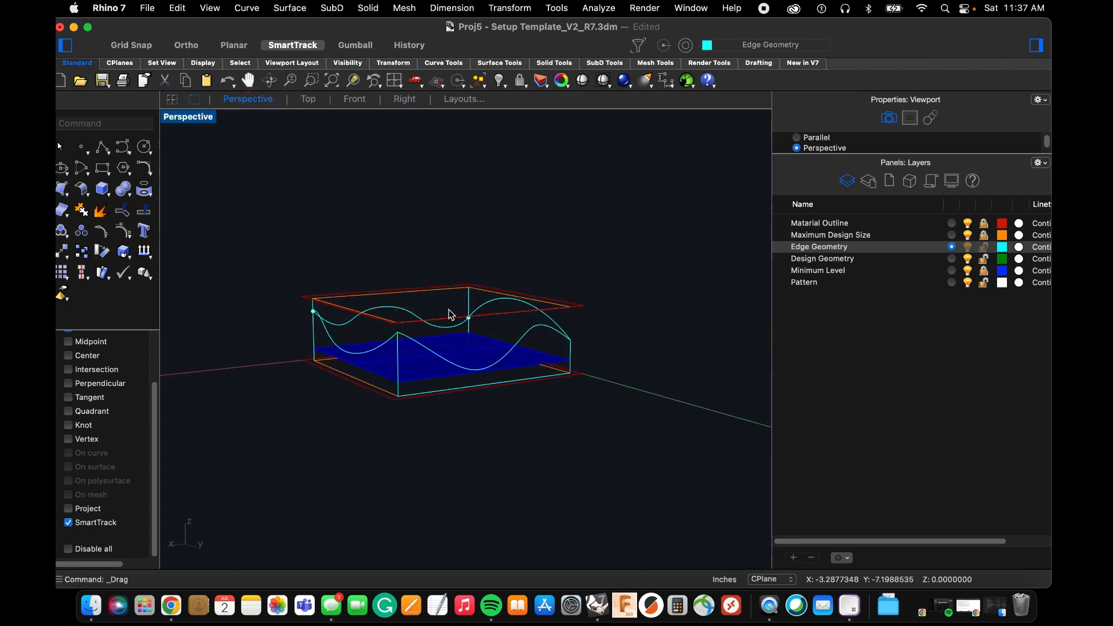
pyautogui.scroll(4, 450, 316)
pyautogui.click(253, 13)
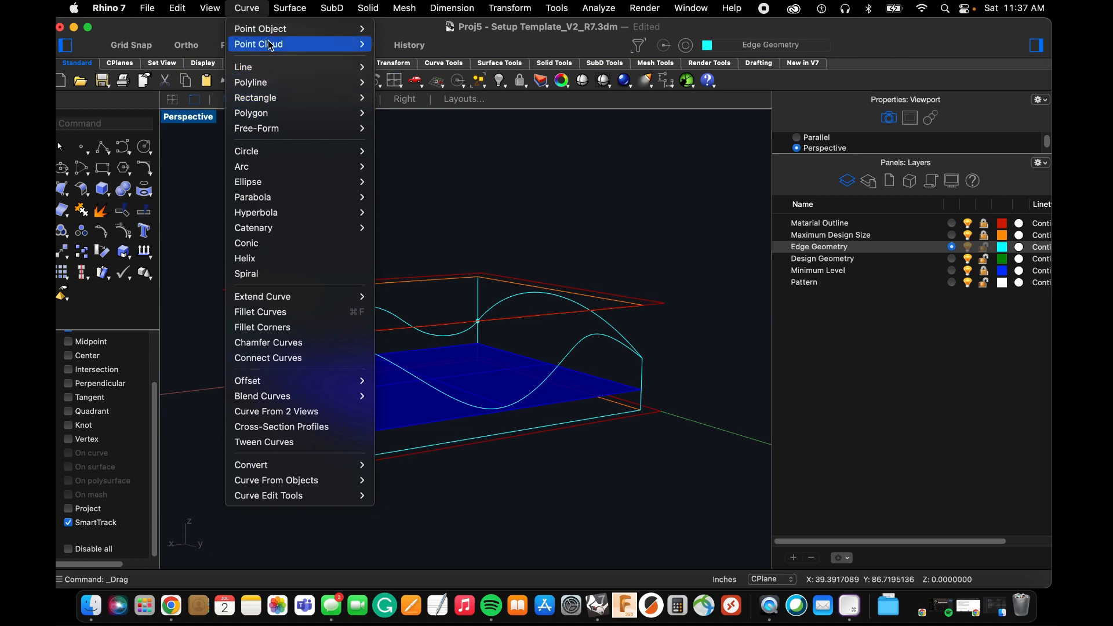
pyautogui.moveTo(278, 8)
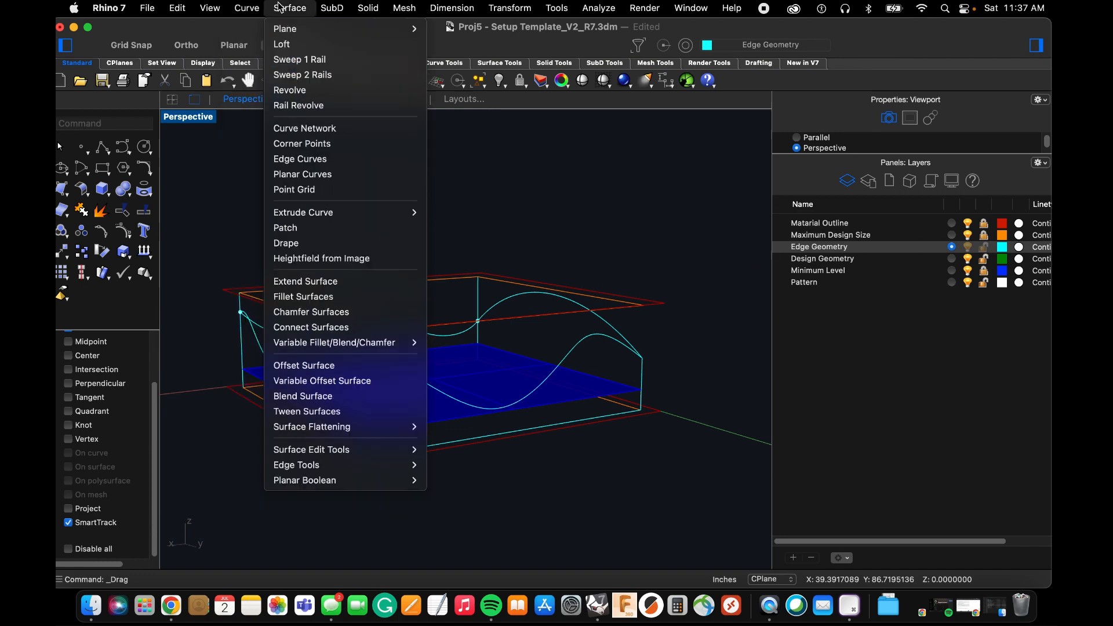
pyautogui.click(303, 128)
pyautogui.click(288, 331)
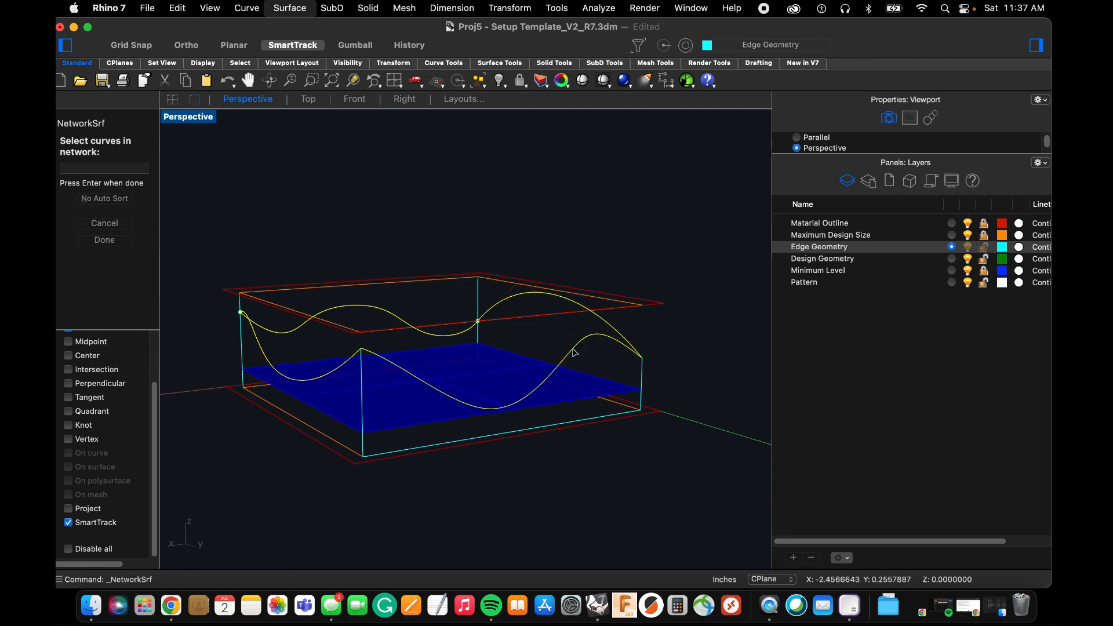
pyautogui.press('Return')
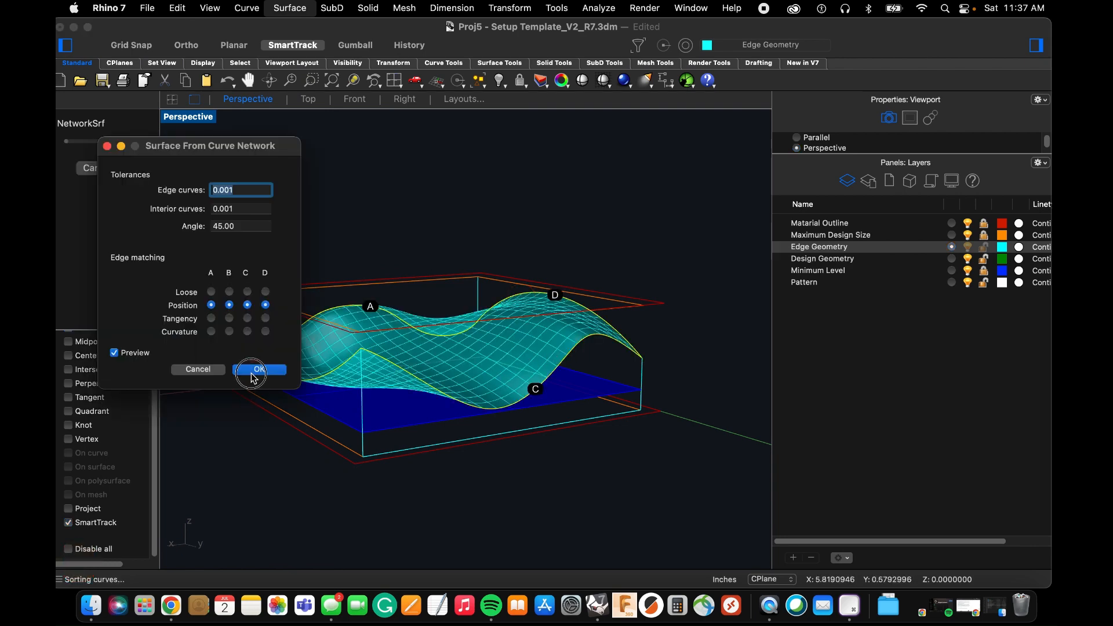
pyautogui.click(252, 374)
# Inspect the network surface from several sides and delete it, keeping the edge curves.
pyautogui.moveTo(246, 368); pyautogui.dragTo(328, 373, button='right')
pyautogui.scroll(5, 463, 400)
pyautogui.moveTo(462, 398); pyautogui.dragTo(374, 390, button='right')
pyautogui.scroll(-6, 427, 348)
pyautogui.moveTo(428, 327); pyautogui.dragTo(422, 275, button='right')
pyautogui.click(412, 246)
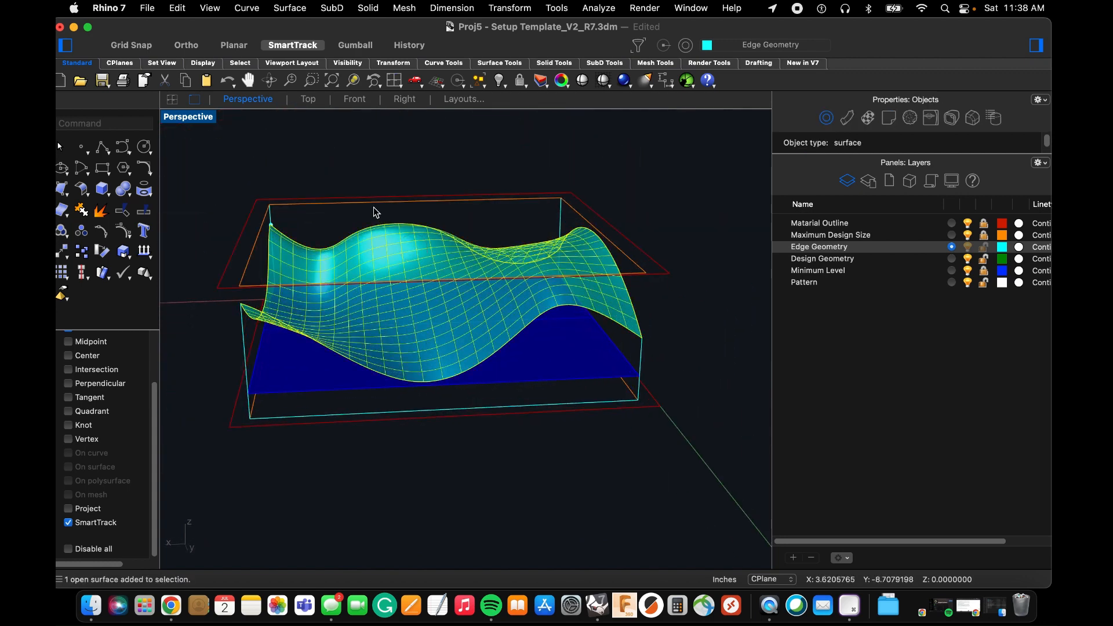
pyautogui.press('Delete')
# Lower the bottom control point of the far-Y wavy curve so its dip falls below the Minimum Level plane.
pyautogui.click(330, 347)
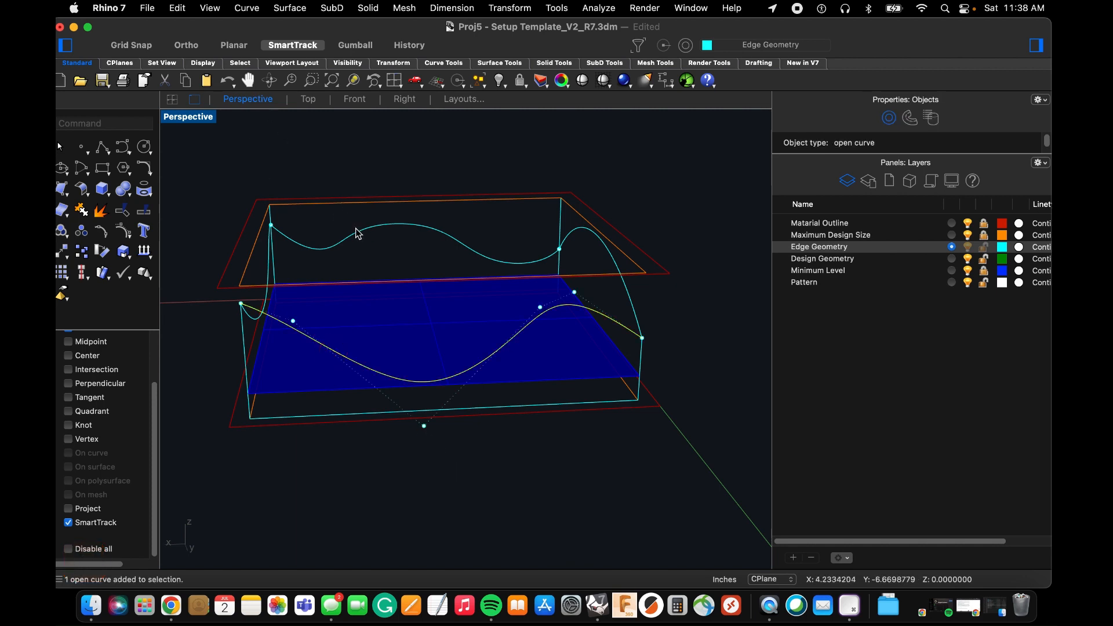
pyautogui.click(355, 100)
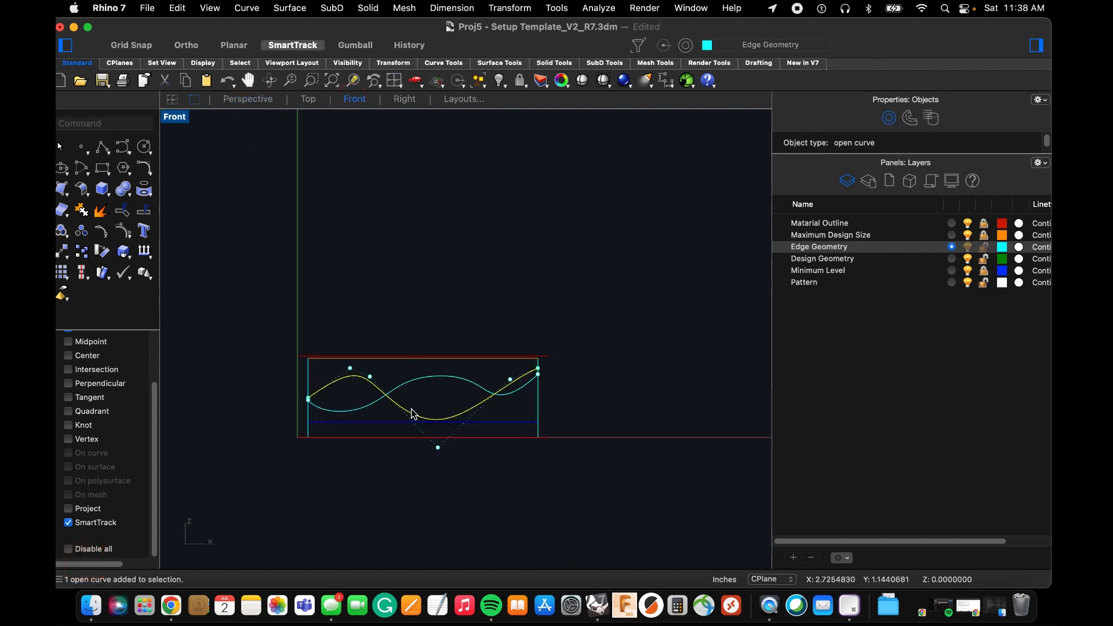
pyautogui.scroll(10, 415, 408)
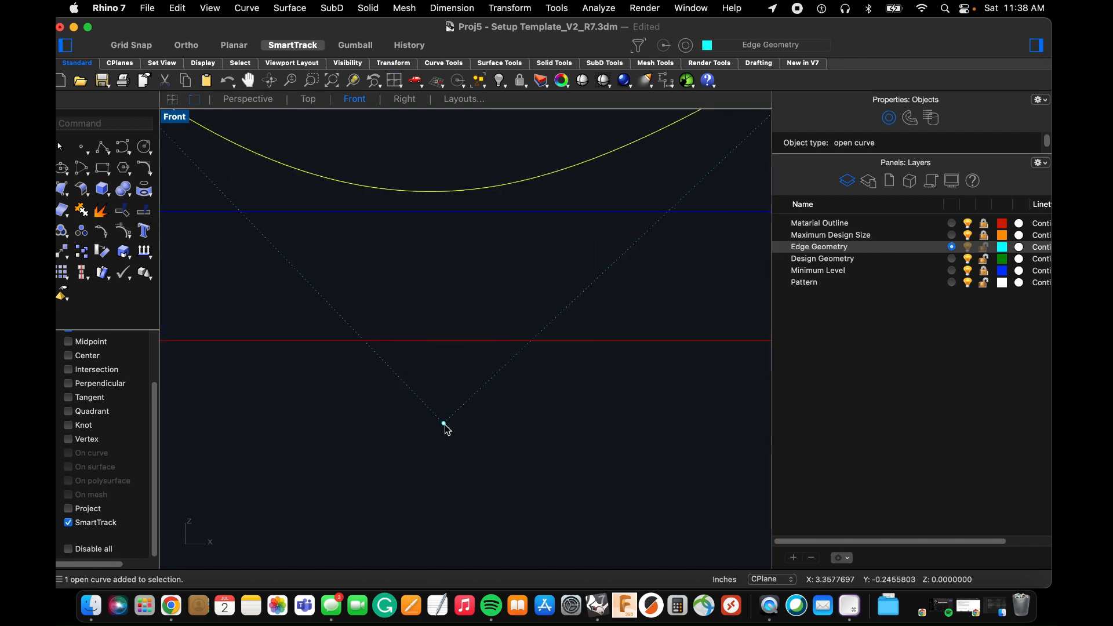
pyautogui.scroll(-5, 444, 425)
pyautogui.scroll(4, 446, 432)
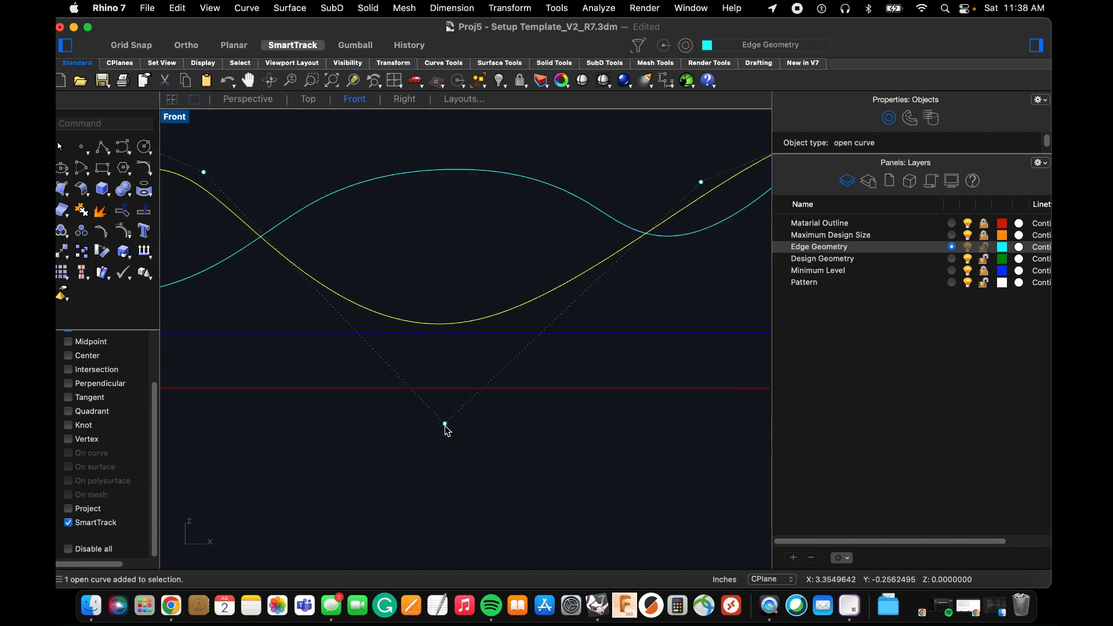
pyautogui.moveTo(445, 427); pyautogui.dragTo(444, 467)
pyautogui.scroll(-3, 458, 469)
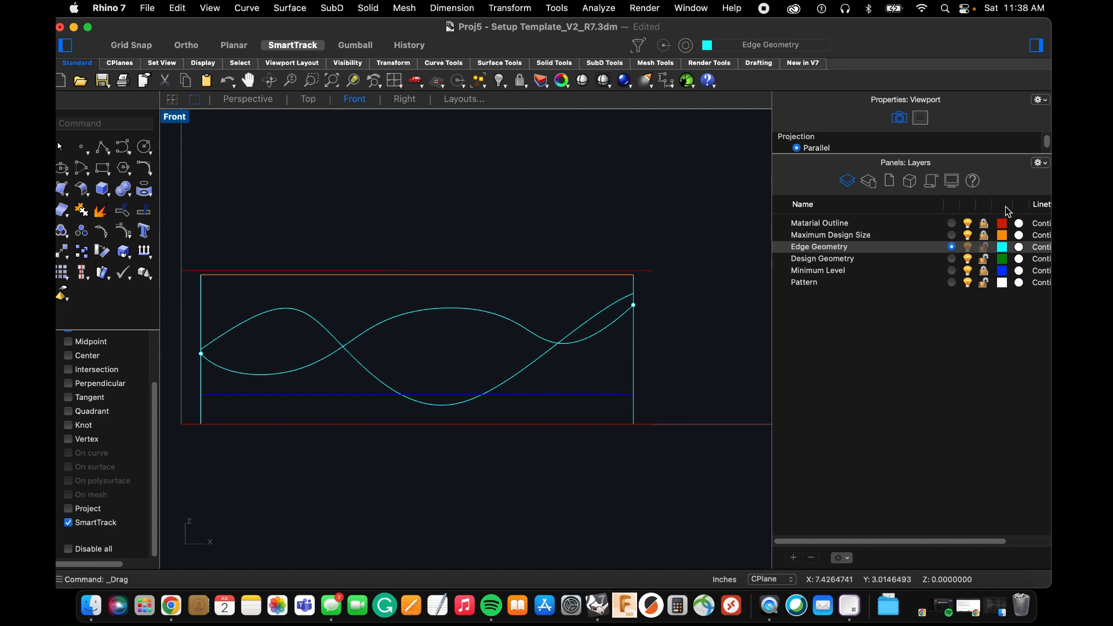
# Hide the Minimum Level layer and create a curve network surface from the four edge curves with Position edge matching.
pyautogui.click(968, 271)
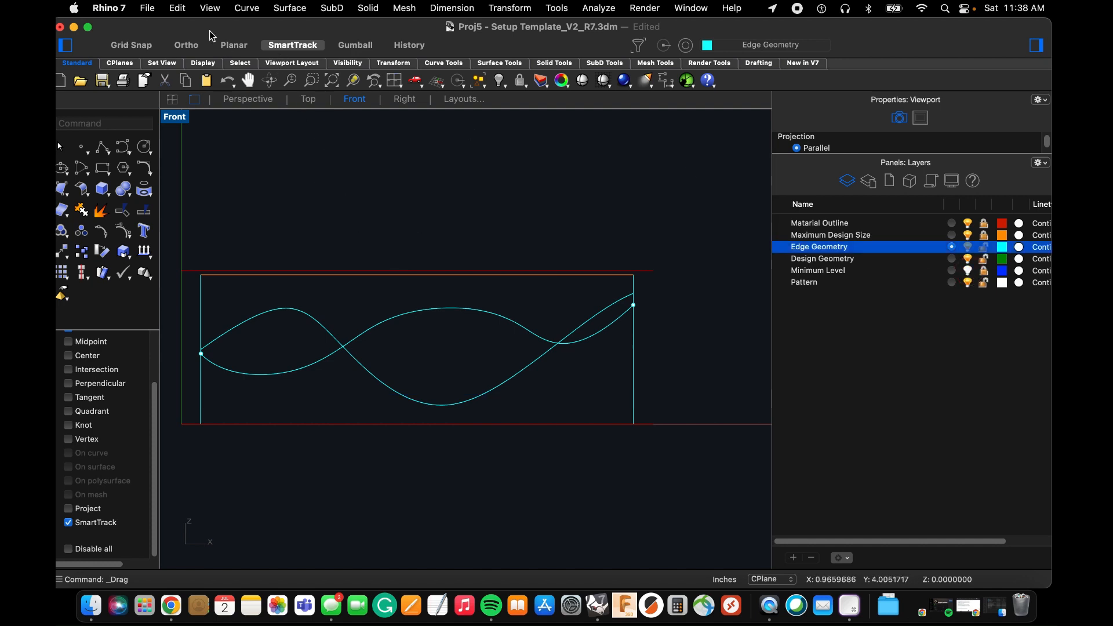
pyautogui.click(247, 101)
pyautogui.moveTo(393, 227); pyautogui.dragTo(379, 195, button='right')
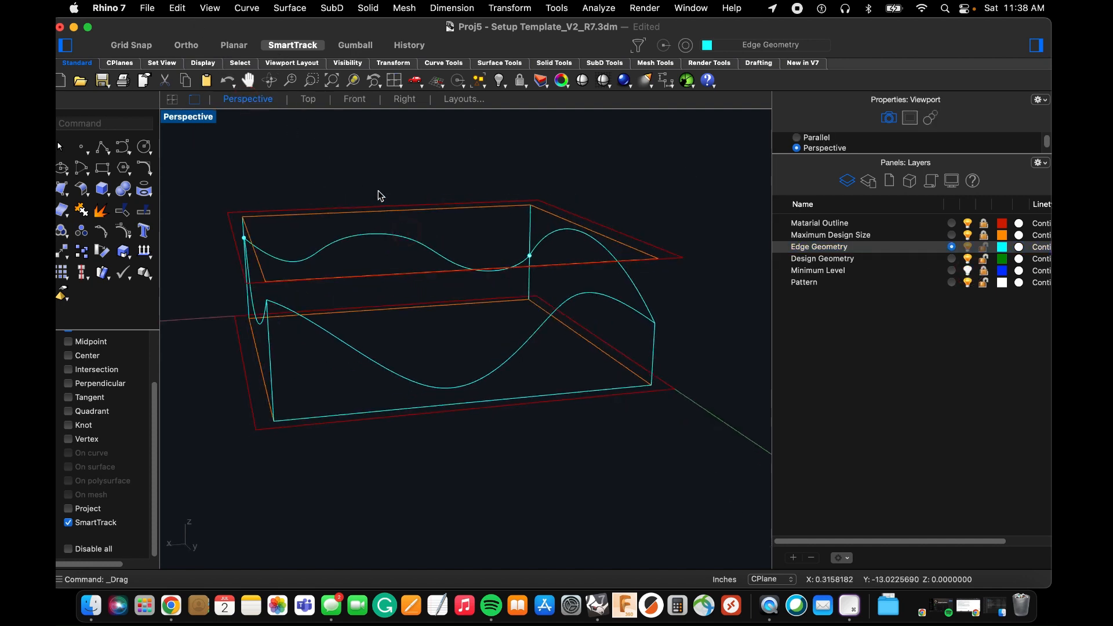
pyautogui.click(289, 9)
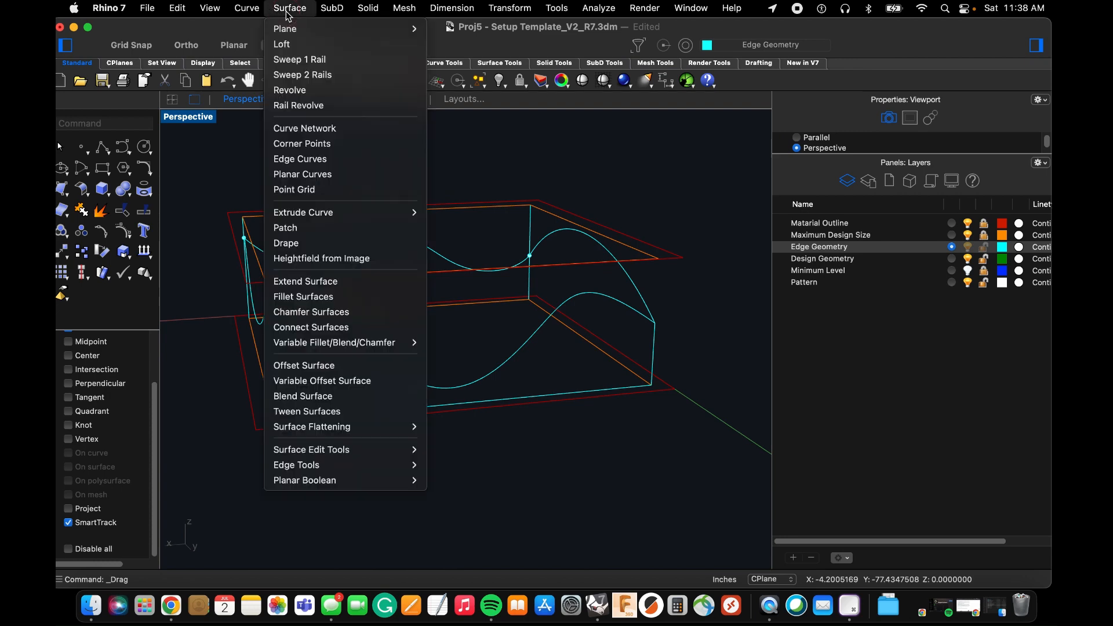
pyautogui.click(316, 129)
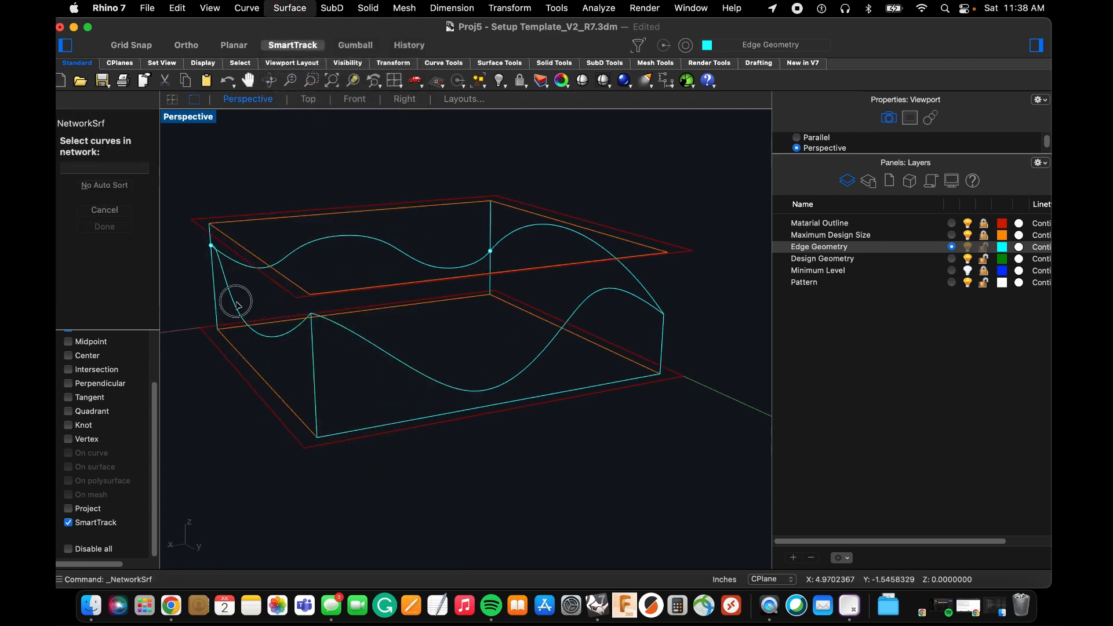
pyautogui.click(398, 259)
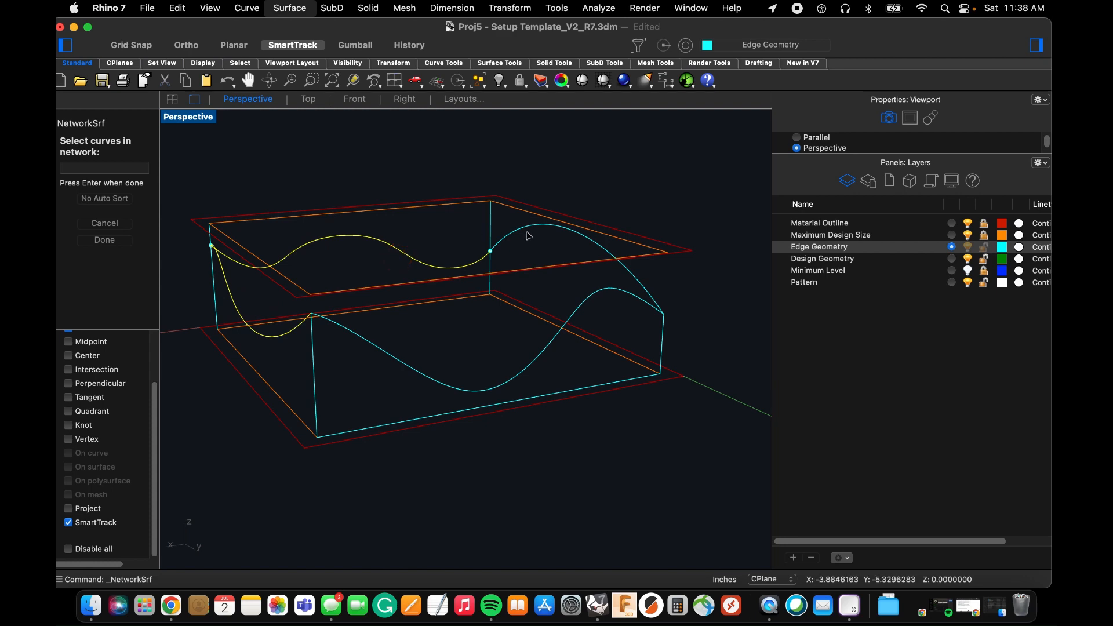
pyautogui.press('space')
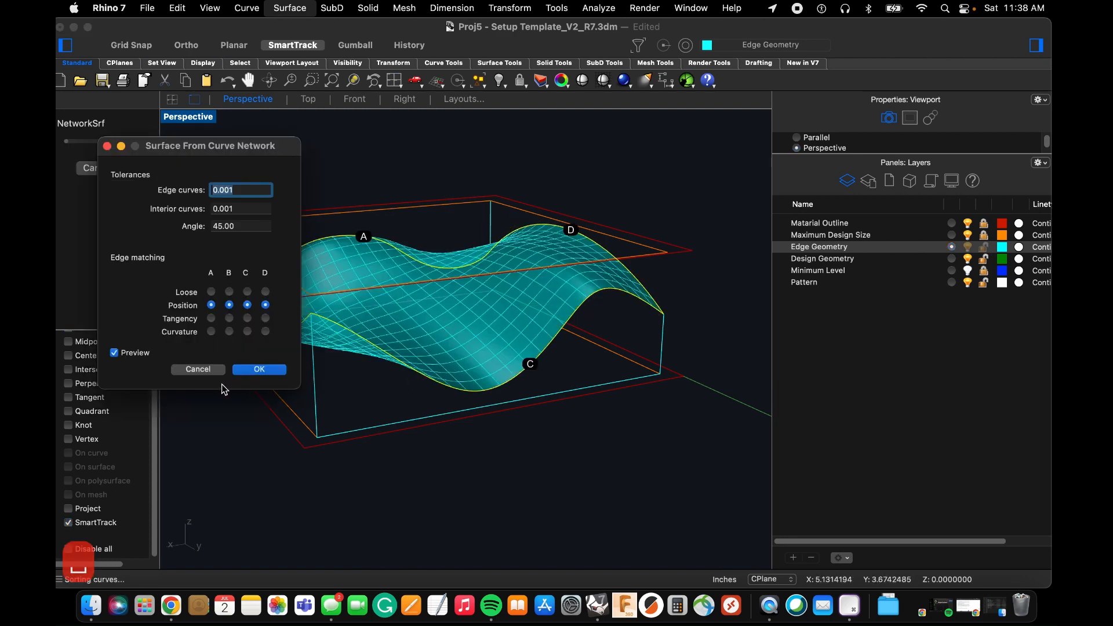
pyautogui.click(261, 370)
# Show the Minimum Level layer again and examine where the network surface dips through its plane.
pyautogui.moveTo(303, 361); pyautogui.dragTo(361, 392, button='right')
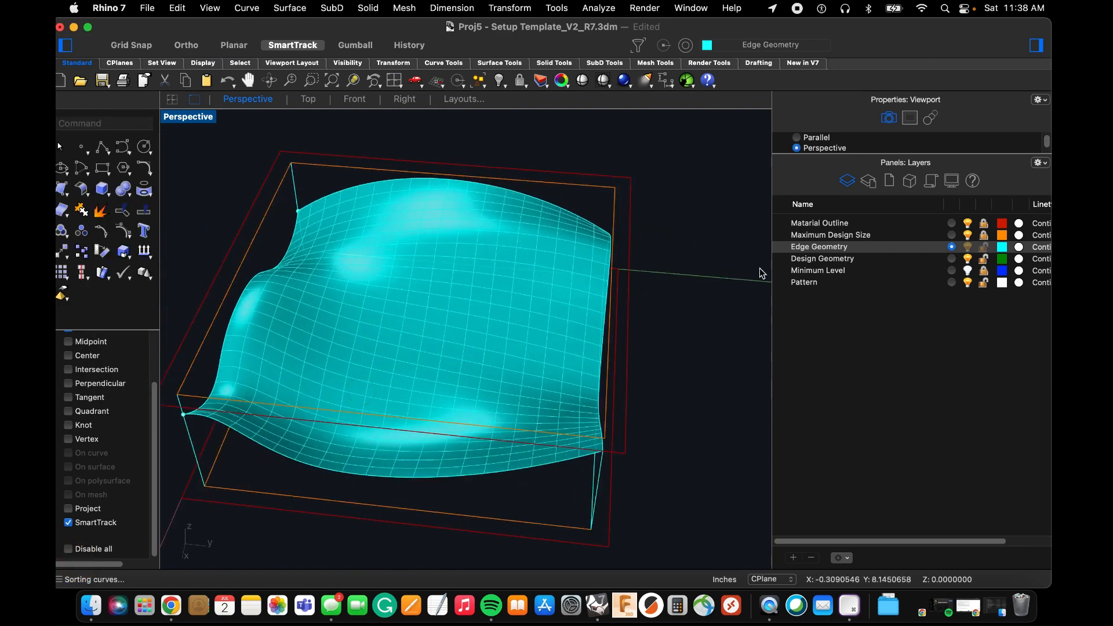
pyautogui.click(967, 271)
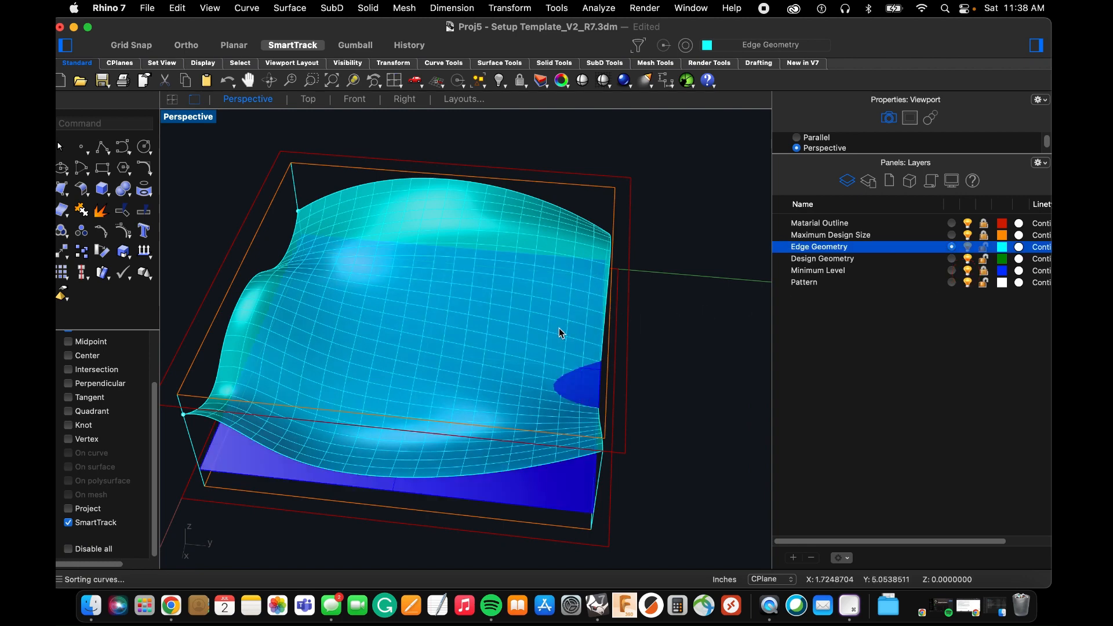
pyautogui.moveTo(540, 354); pyautogui.dragTo(451, 375, button='right')
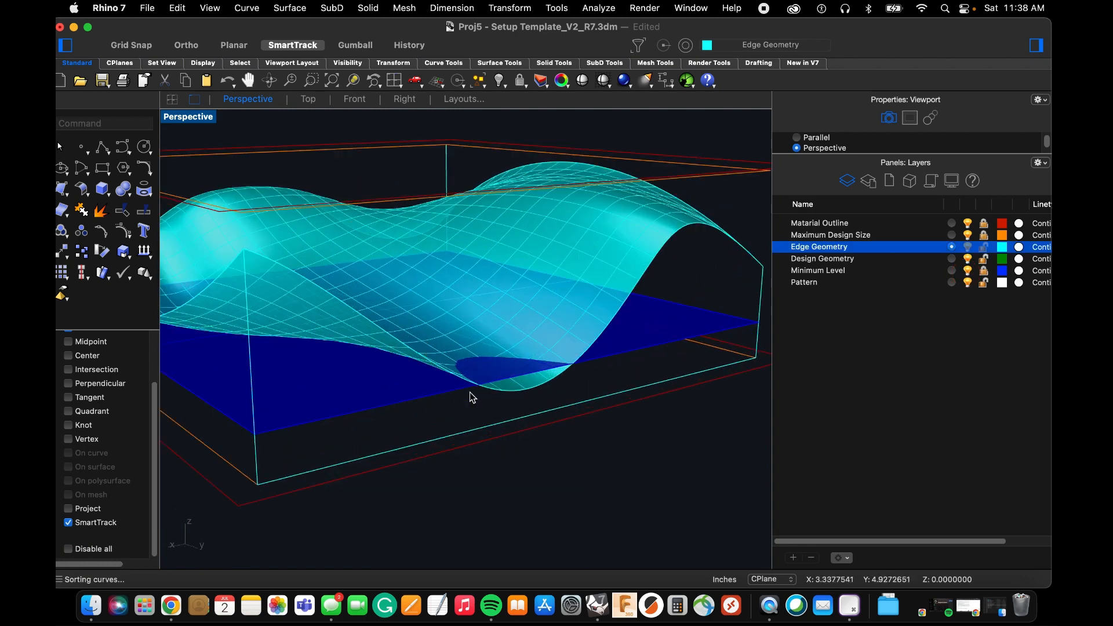
pyautogui.moveTo(513, 396)
pyautogui.mouseDown(button='right')
pyautogui.moveTo(412, 381)
pyautogui.moveTo(420, 354)
pyautogui.mouseUp(button='right')
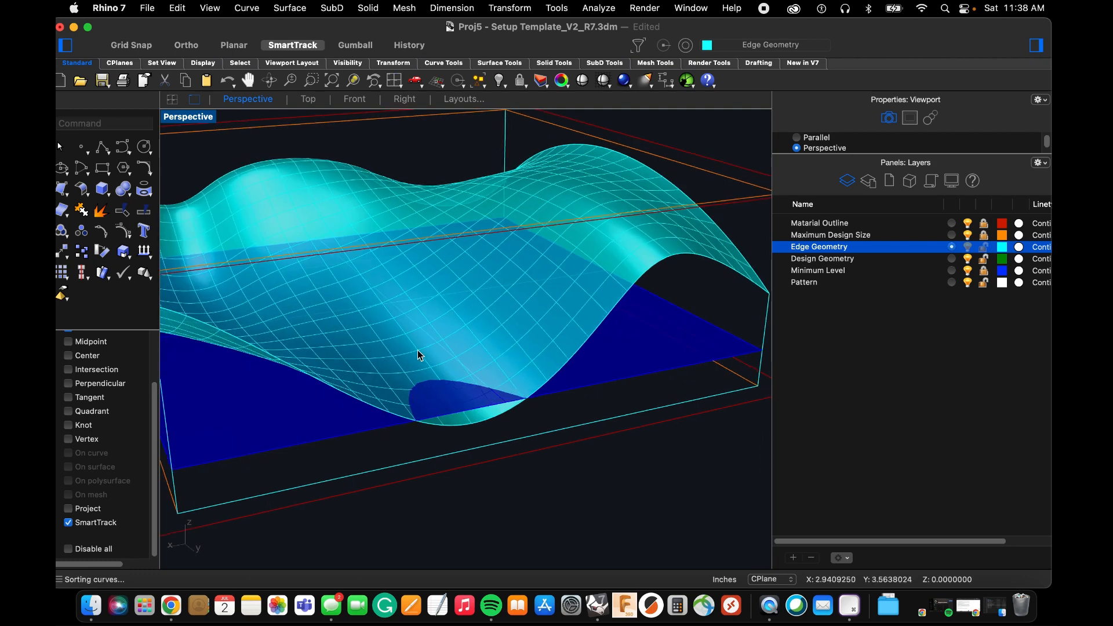
# Delete the network surface and raise the far-Y curve's bottom control point until its dip sits just above the Minimum Level plane.
pyautogui.click(604, 247)
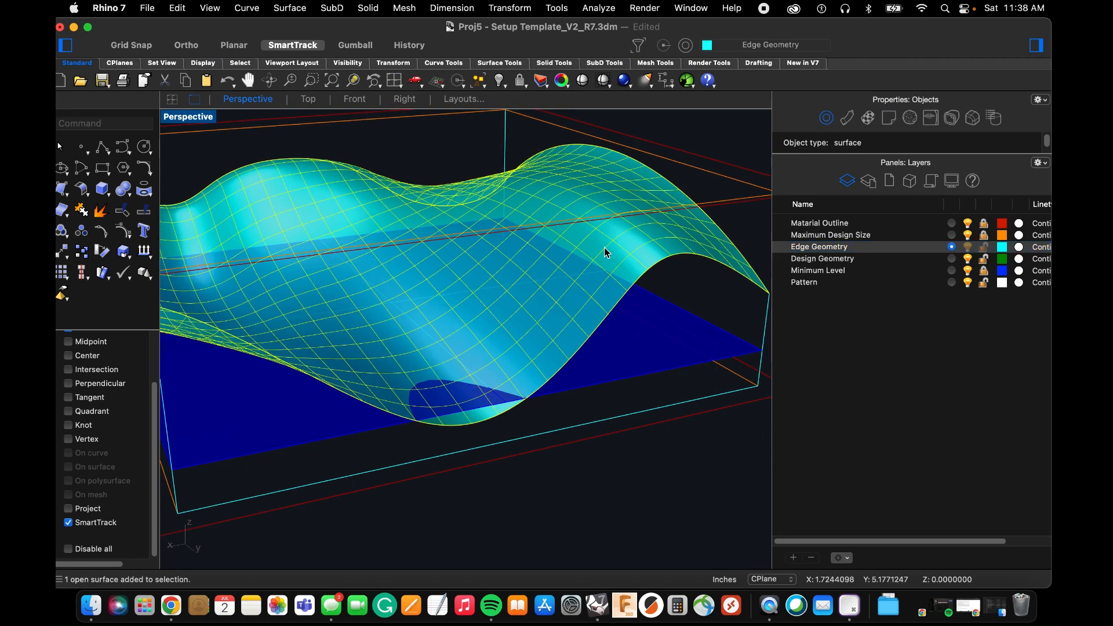
pyautogui.press('Delete')
pyautogui.click(581, 343)
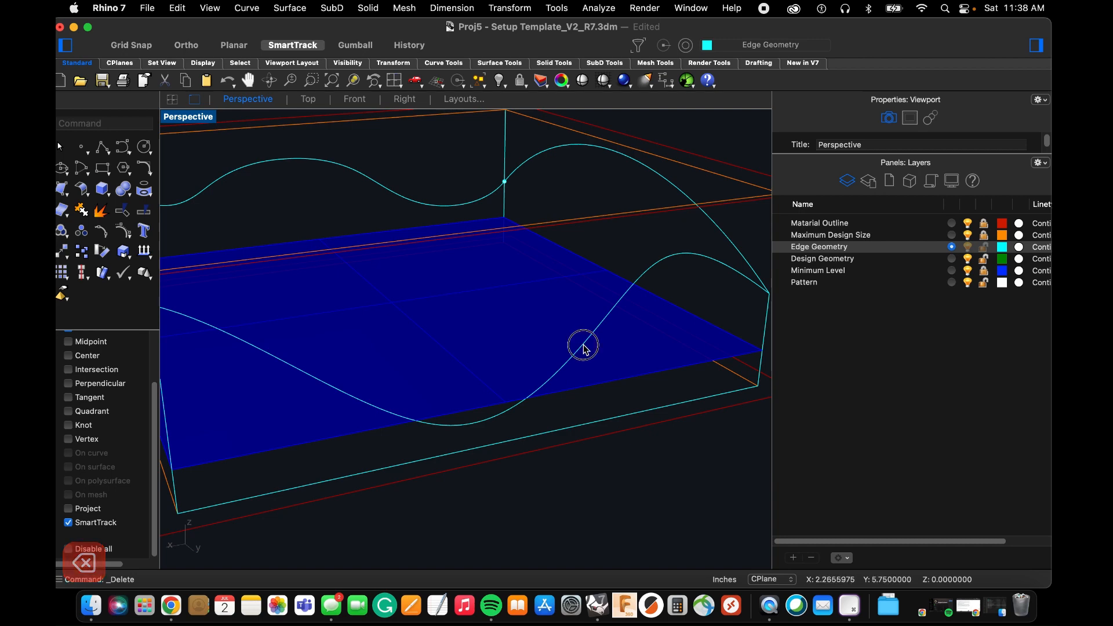
pyautogui.moveTo(524, 350); pyautogui.dragTo(430, 399, button='right')
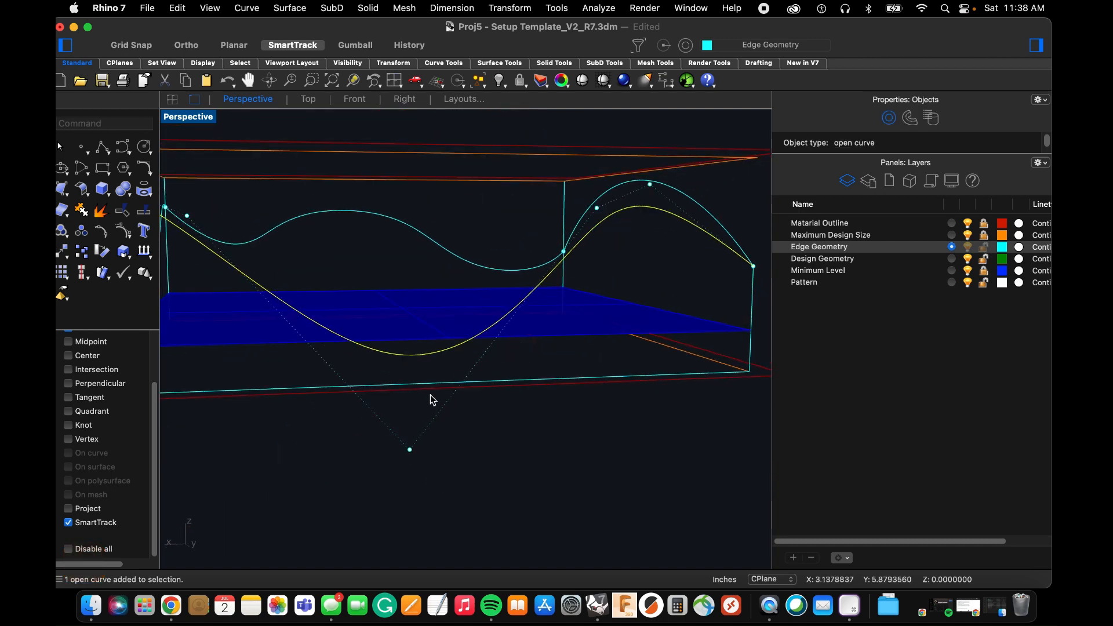
pyautogui.click(354, 100)
pyautogui.scroll(3, 446, 464)
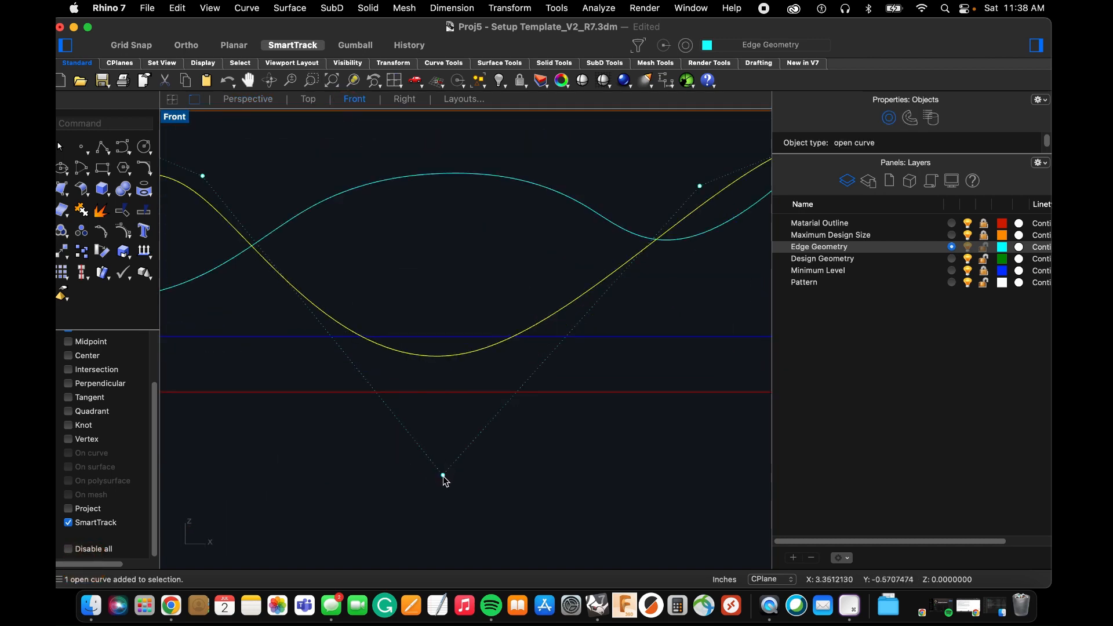
pyautogui.moveTo(443, 476); pyautogui.dragTo(445, 440)
pyautogui.scroll(-3, 410, 387)
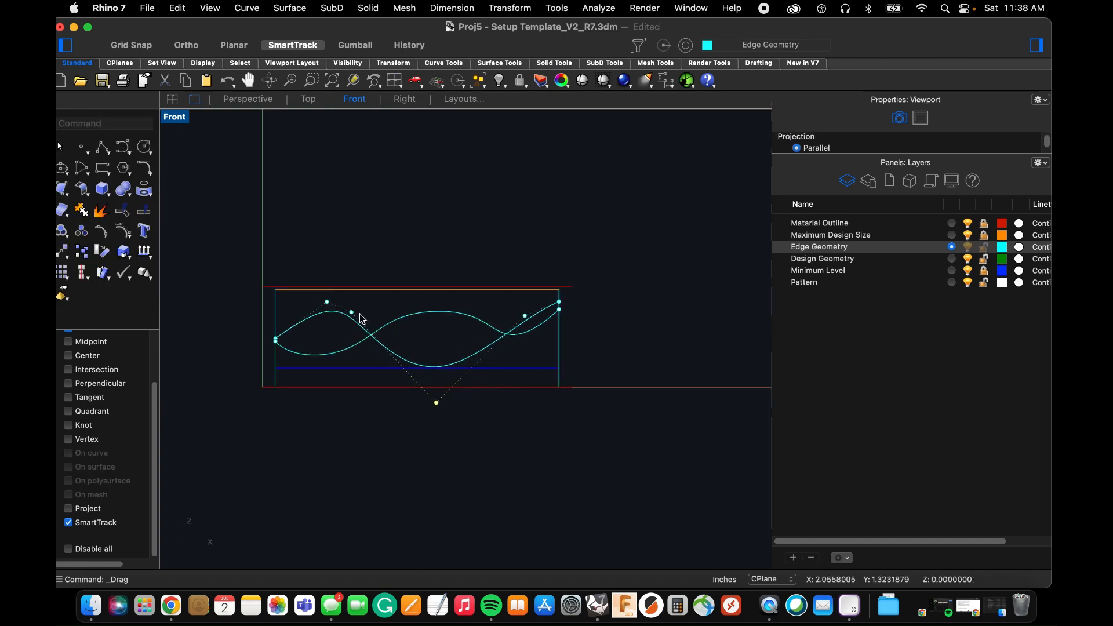
# Create a curve network surface from the four corrected edge curves and check that it clears the Minimum Level plane.
pyautogui.click(244, 104)
pyautogui.moveTo(380, 311); pyautogui.dragTo(413, 287, button='right')
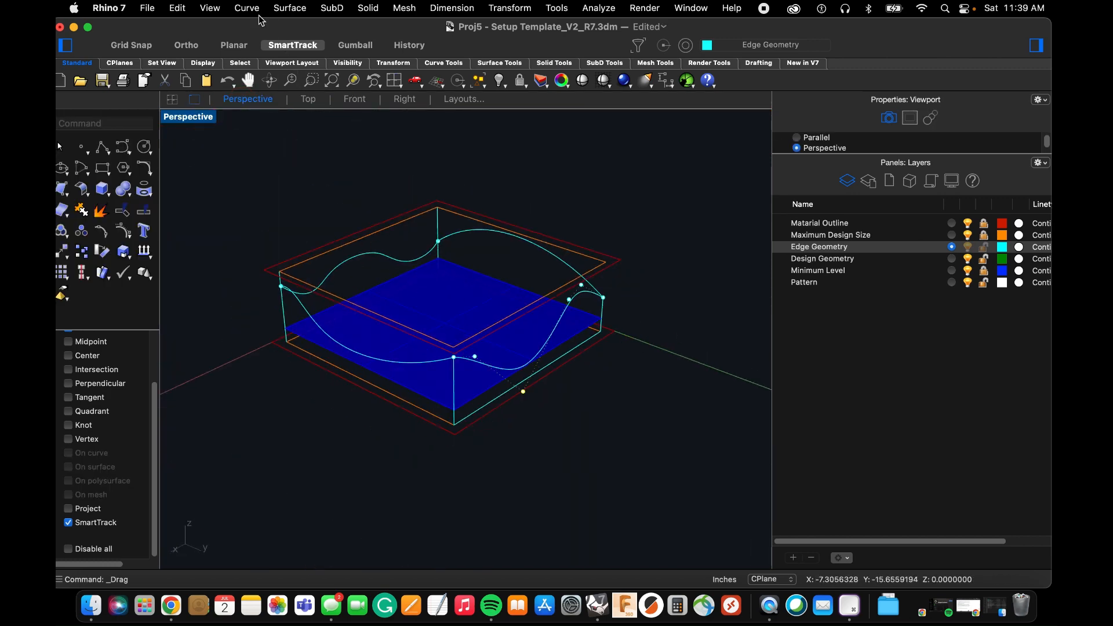
pyautogui.click(280, 8)
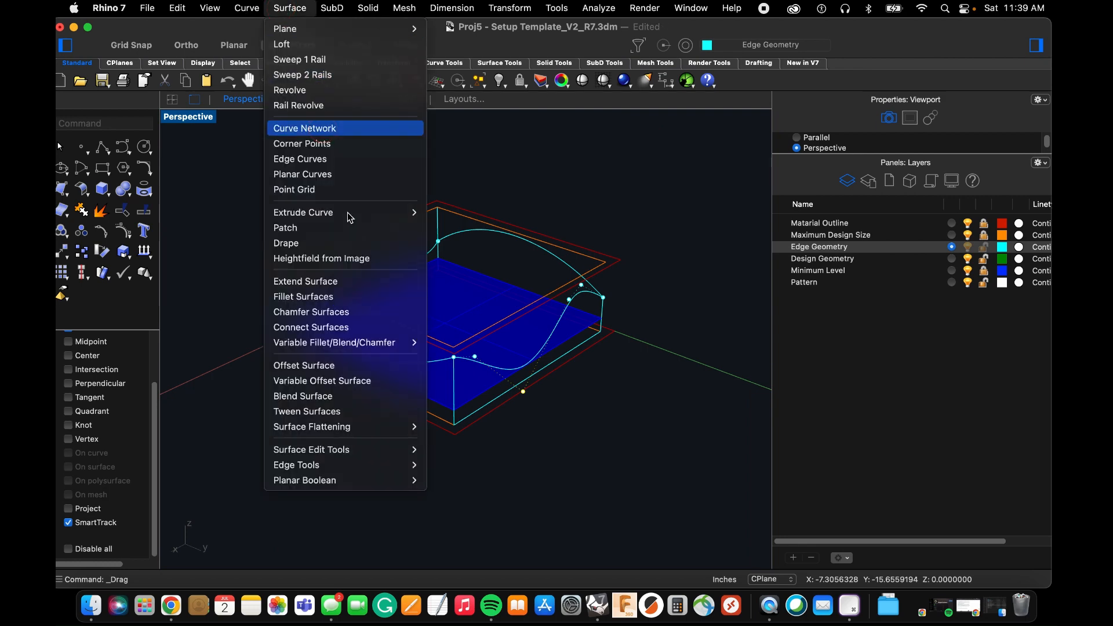
pyautogui.click(324, 285)
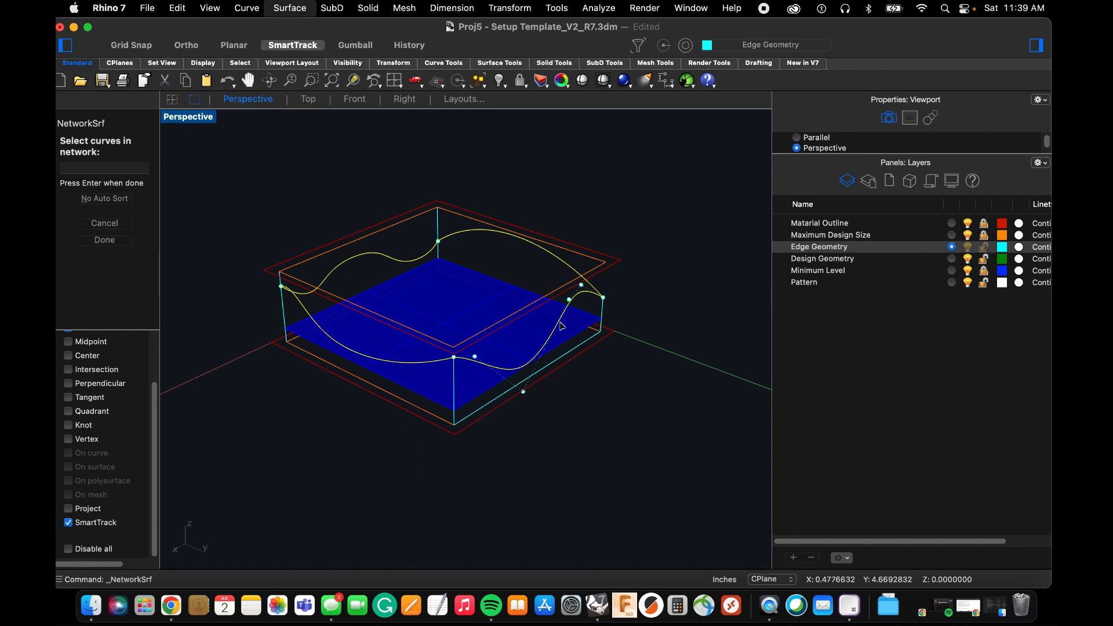
pyautogui.press('Return')
pyautogui.click(281, 371)
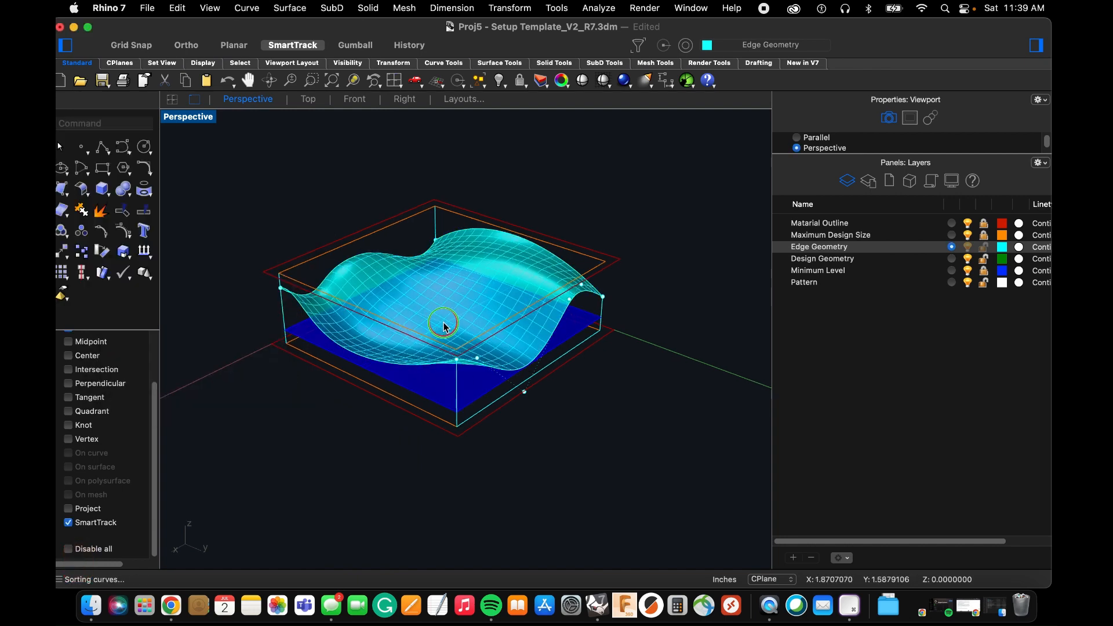
pyautogui.moveTo(446, 326); pyautogui.dragTo(667, 324, button='right')
pyautogui.scroll(4, 450, 348)
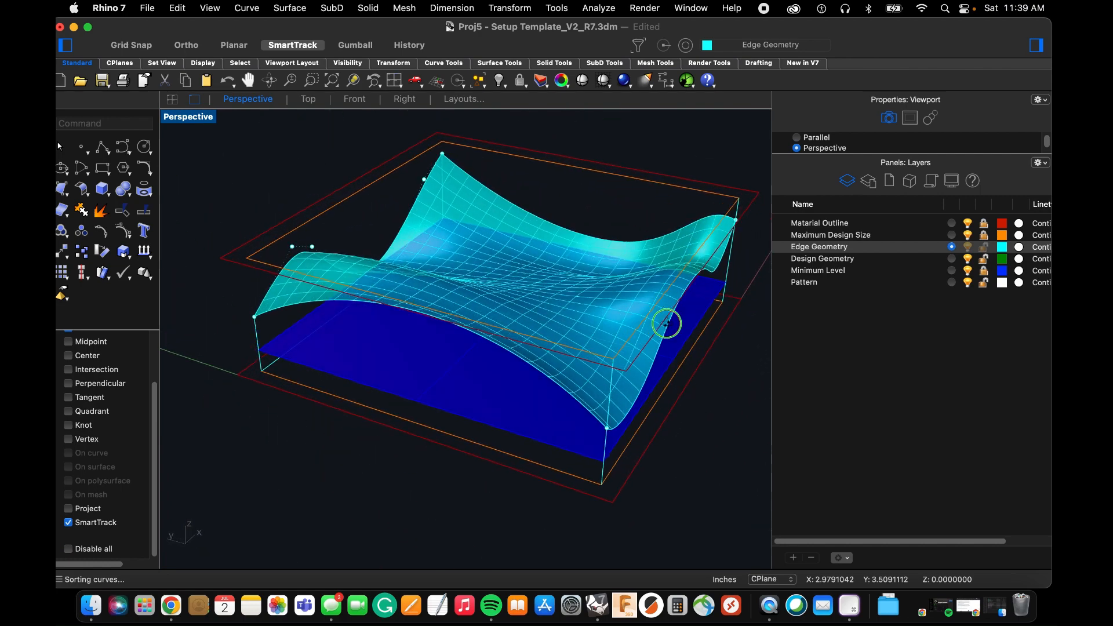
pyautogui.moveTo(424, 246); pyautogui.dragTo(428, 249, button='right')
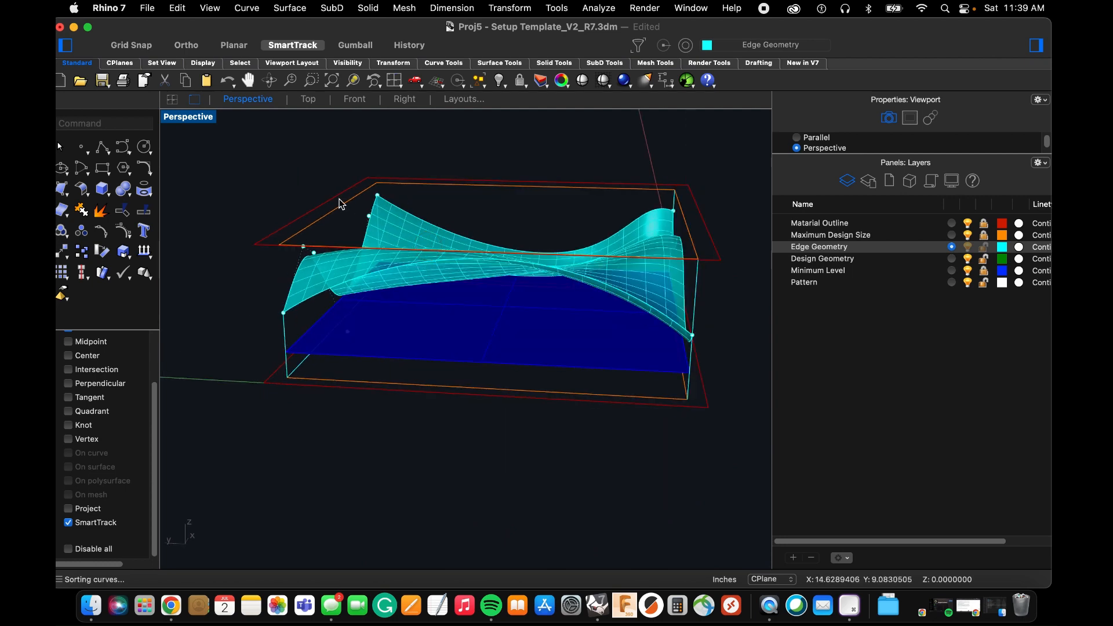
# Move the curve network surface 10 inches along the X axis beside the template box, with Ortho on.
pyautogui.moveTo(339, 204); pyautogui.dragTo(416, 224, button='right')
pyautogui.click(497, 226)
pyautogui.scroll(-8, 420, 234)
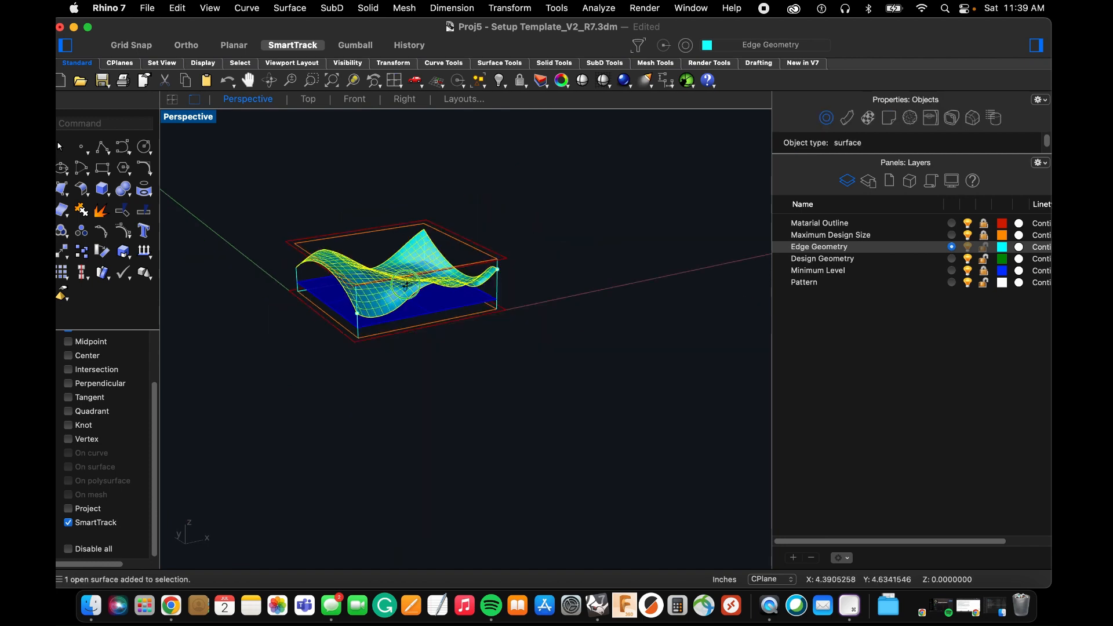
pyautogui.moveTo(400, 264); pyautogui.dragTo(375, 314, button='right')
pyautogui.scroll(-3, 383, 336)
pyautogui.write('m')
pyautogui.press('Return')
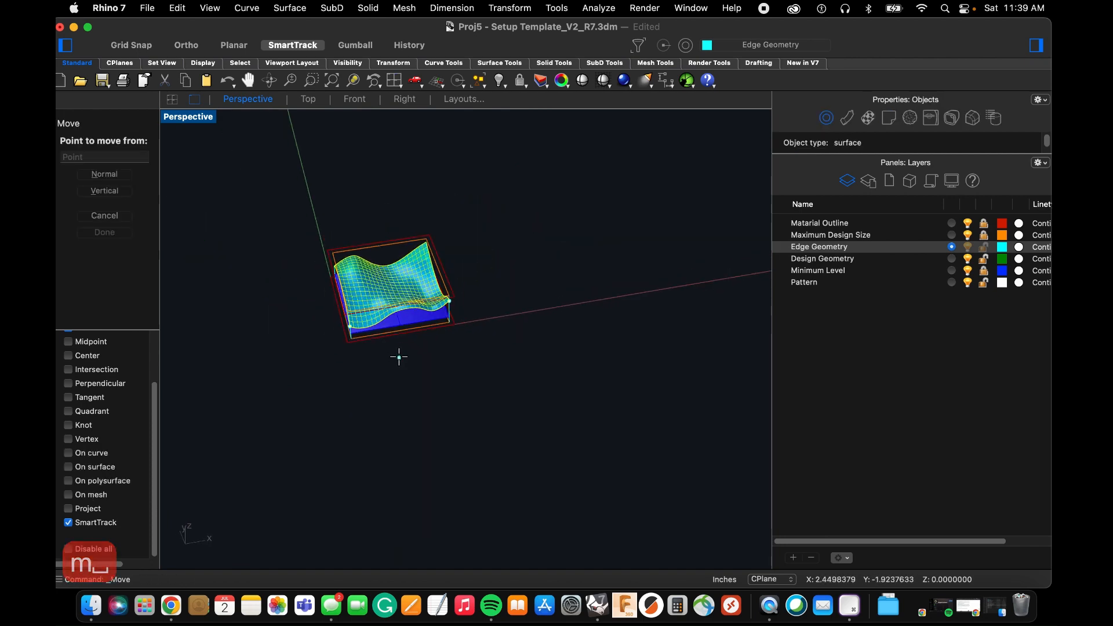
pyautogui.click(369, 377)
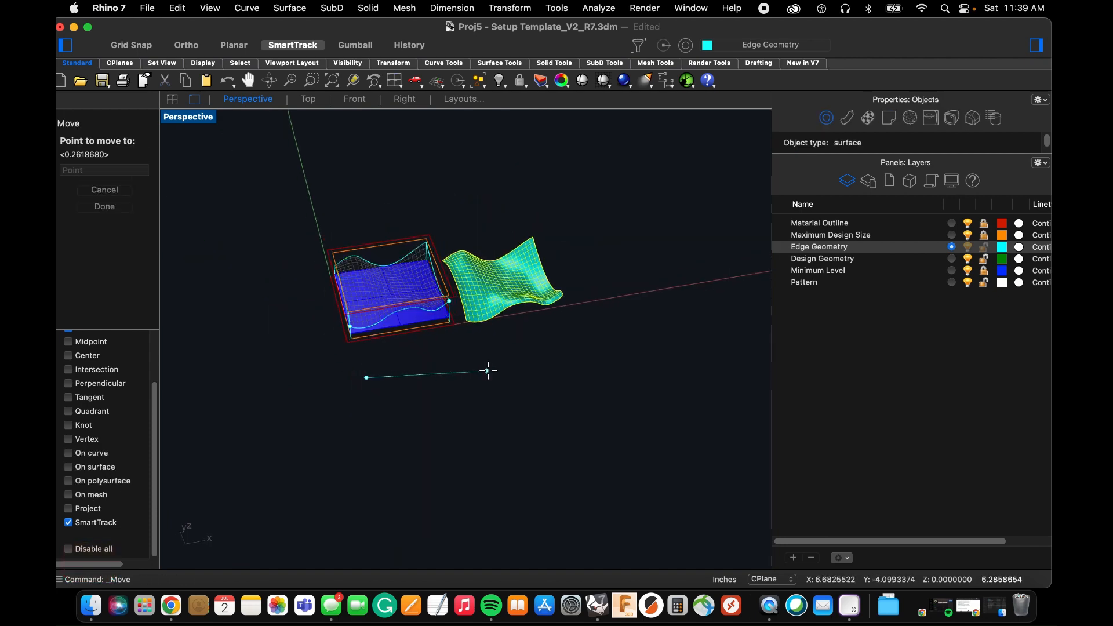
pyautogui.click(184, 47)
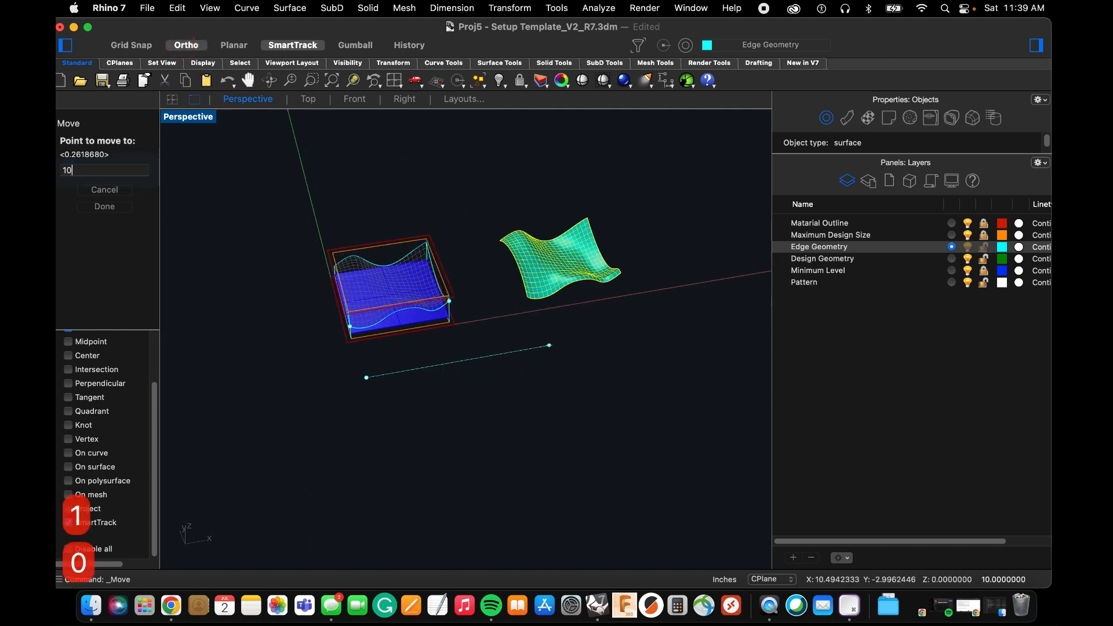
pyautogui.click(561, 380)
pyautogui.click(530, 356)
# Create a Sweep 2 Rails surface using the low-X and high-X edge curves as rails and the other two edges as cross sections.
pyautogui.scroll(4, 449, 296)
pyautogui.moveTo(443, 293); pyautogui.dragTo(336, 238, button='right')
pyautogui.scroll(5, 279, 251)
pyautogui.click(290, 8)
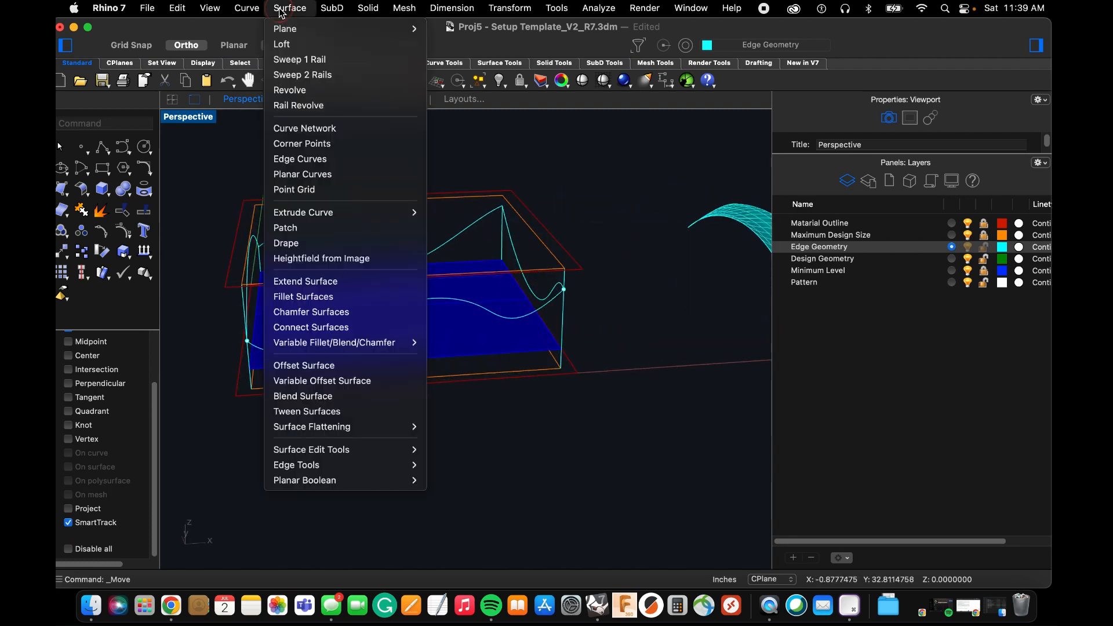
pyautogui.click(311, 75)
pyautogui.moveTo(404, 207); pyautogui.dragTo(350, 220, button='right')
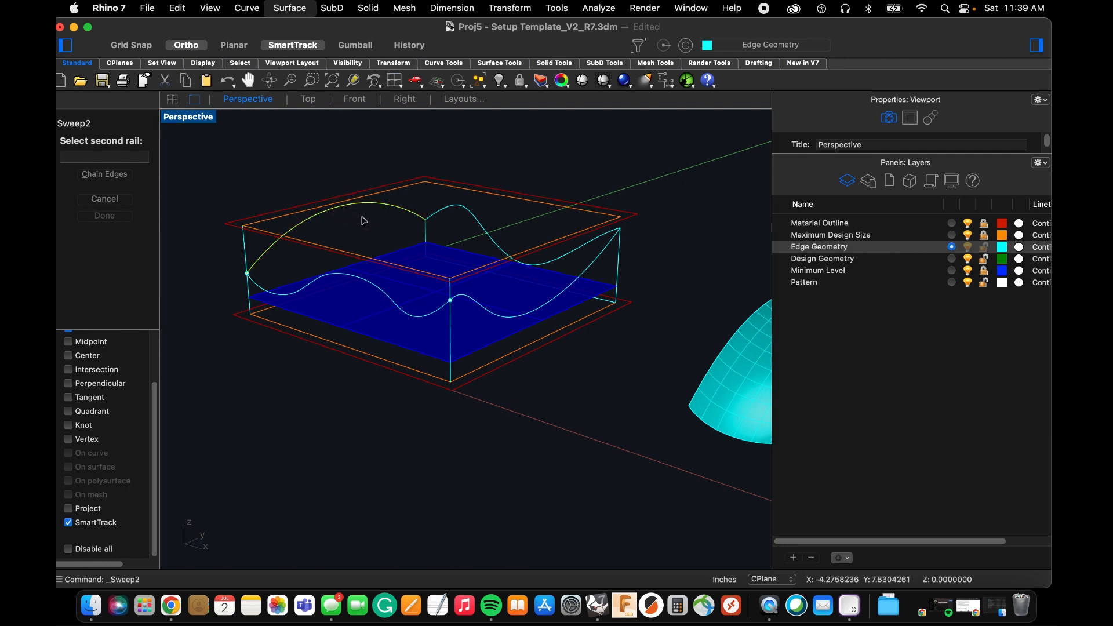
pyautogui.click(497, 318)
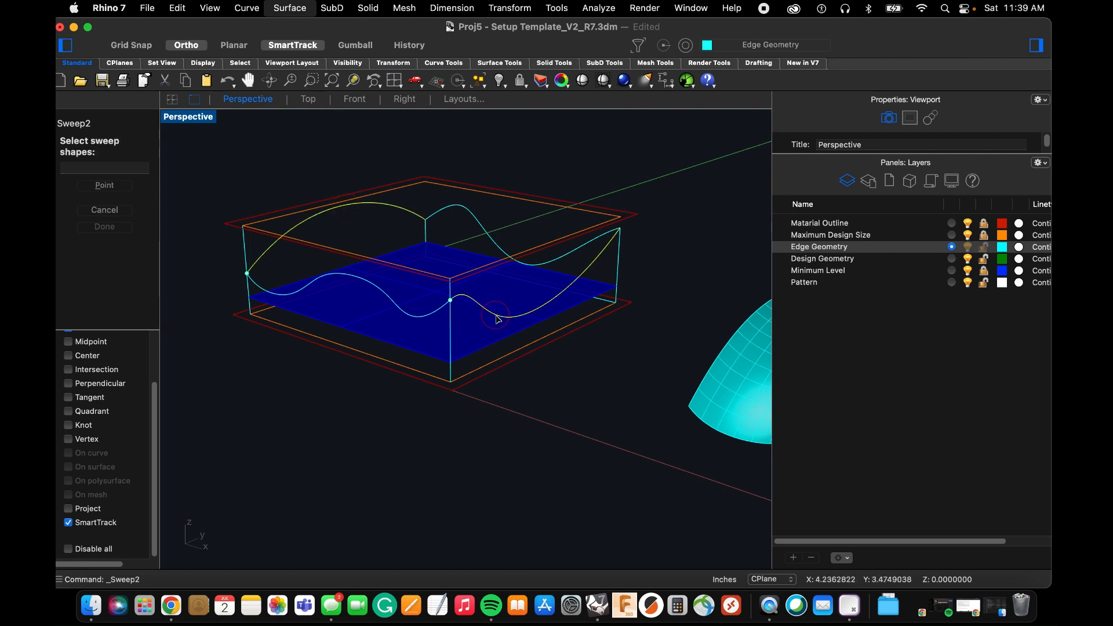
pyautogui.click(453, 210)
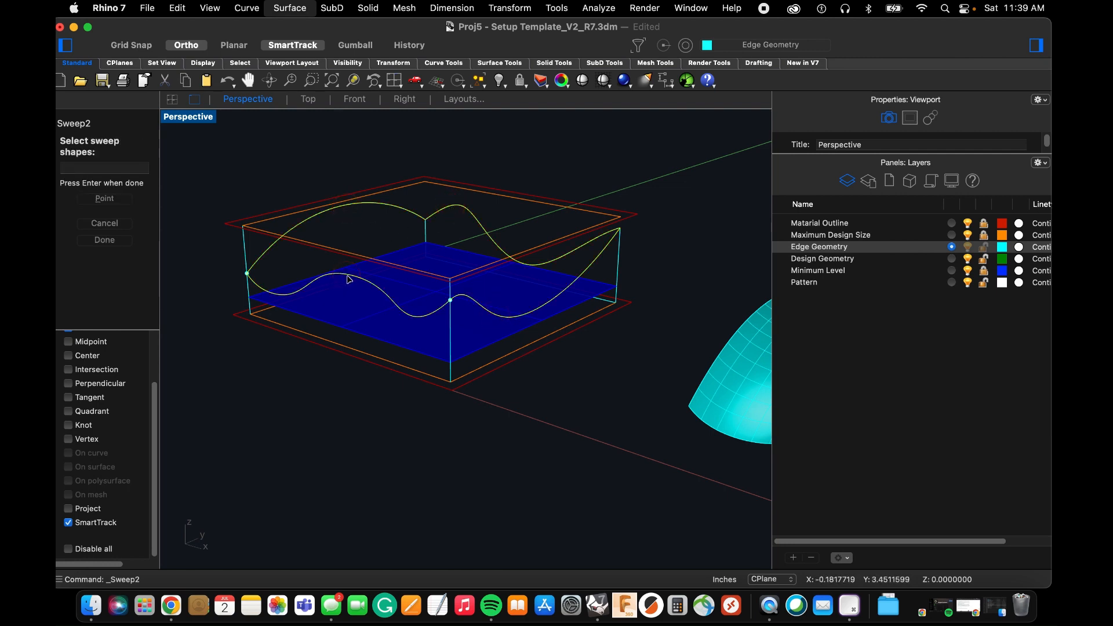
pyautogui.press('space')
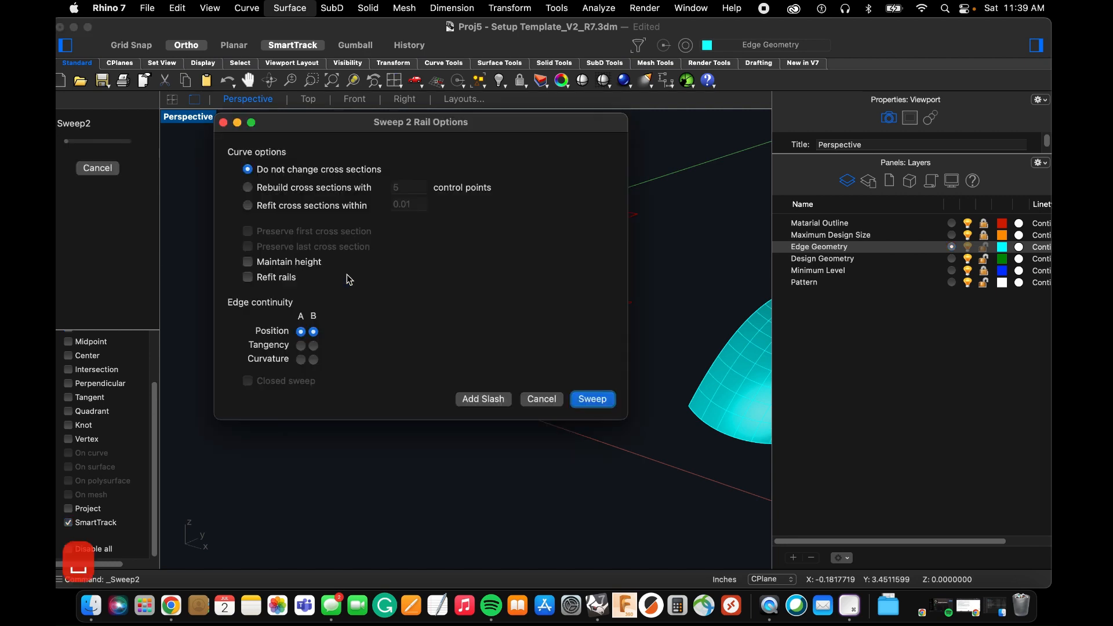
pyautogui.click(584, 400)
# Inspect the two-rail sweep from several sides against the moved network surface, and delete the sweep.
pyautogui.moveTo(521, 294); pyautogui.dragTo(433, 328, button='right')
pyautogui.scroll(-7, 443, 256)
pyautogui.moveTo(444, 262)
pyautogui.mouseDown(button='right')
pyautogui.moveTo(457, 303)
pyautogui.moveTo(442, 278)
pyautogui.moveTo(352, 284)
pyautogui.mouseUp(button='right')
pyautogui.scroll(6, 541, 279)
pyautogui.moveTo(524, 280)
pyautogui.mouseDown(button='right')
pyautogui.moveTo(473, 291)
pyautogui.moveTo(482, 295)
pyautogui.moveTo(496, 273)
pyautogui.moveTo(460, 269)
pyautogui.moveTo(521, 316)
pyautogui.mouseUp(button='right')
pyautogui.scroll(3, 497, 272)
pyautogui.click(486, 275)
pyautogui.scroll(-3, 484, 274)
pyautogui.press('Delete')
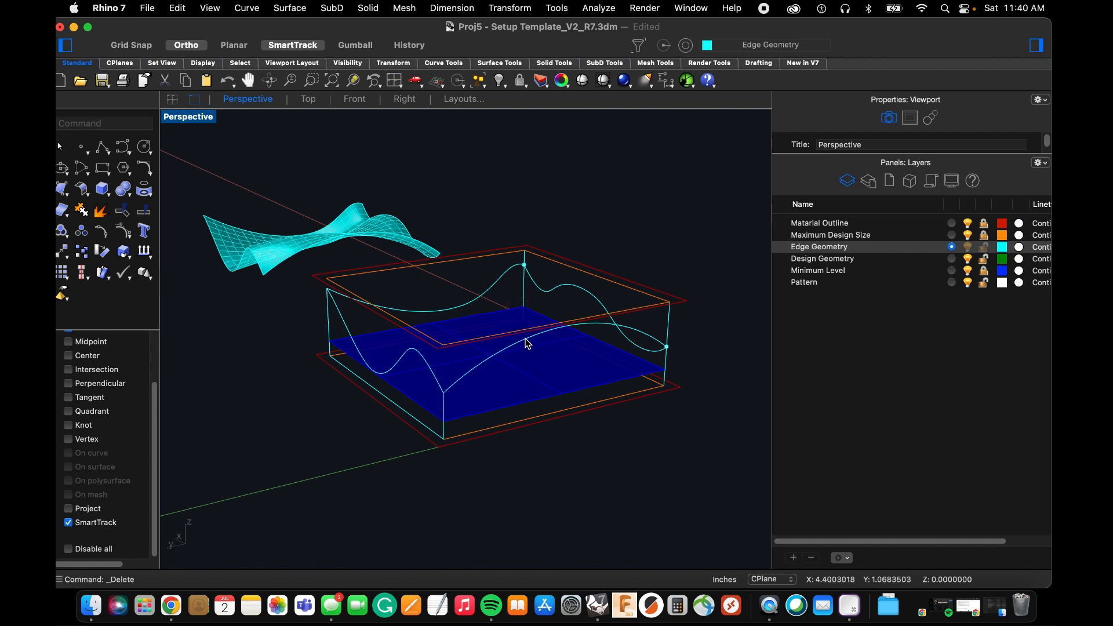
# Draw a straight line along X across the middle of the template, from the low-X arched curve to the high-X curve.
pyautogui.write('Li')
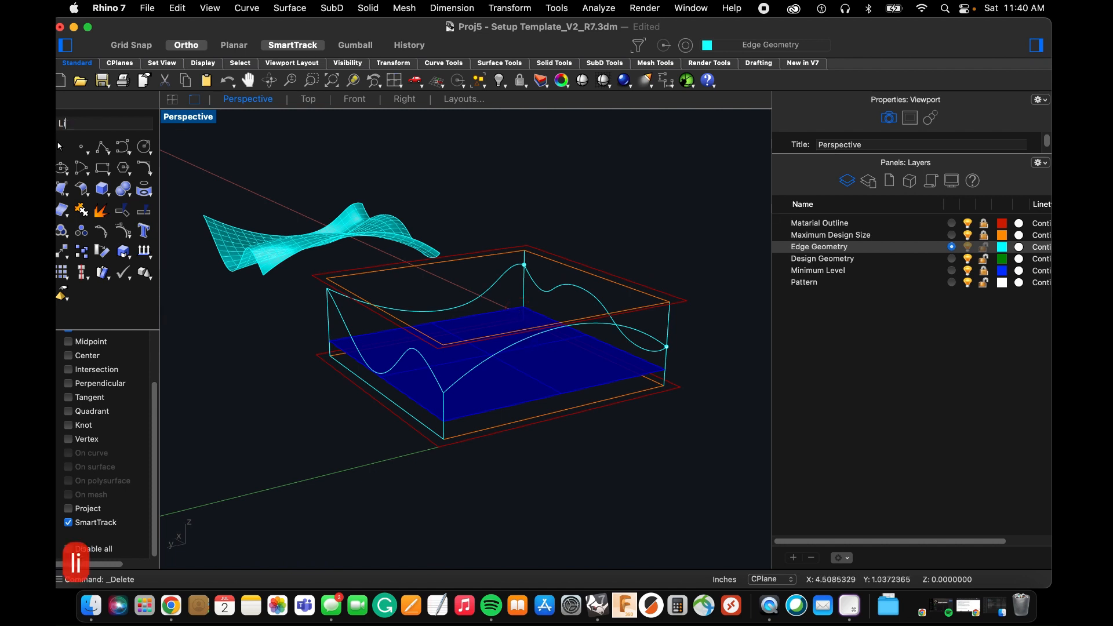
pyautogui.write('ne')
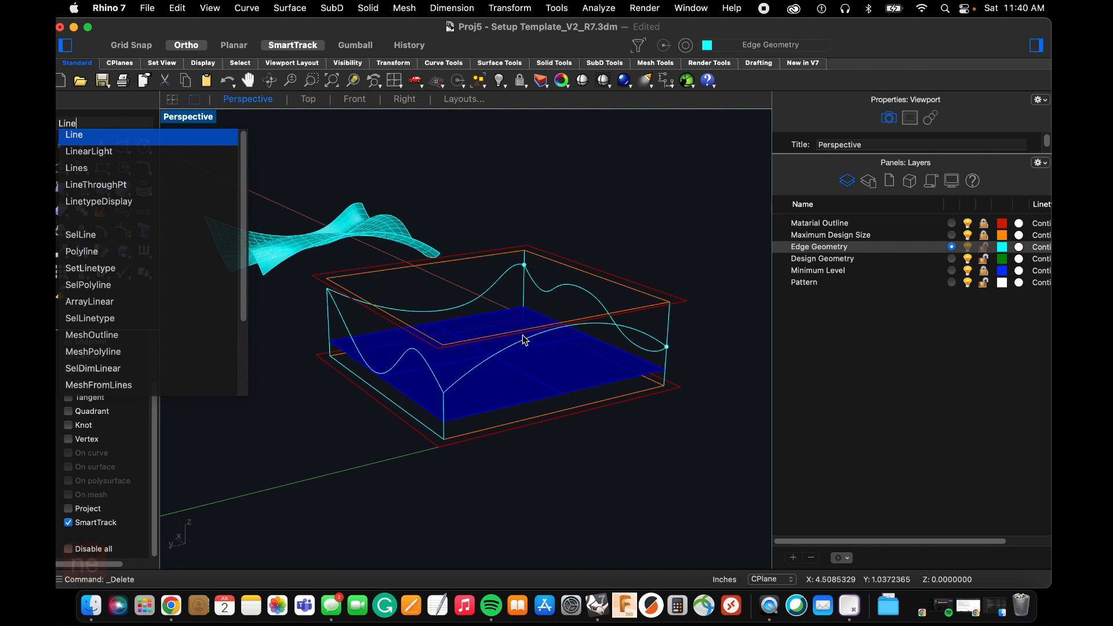
pyautogui.press('Return')
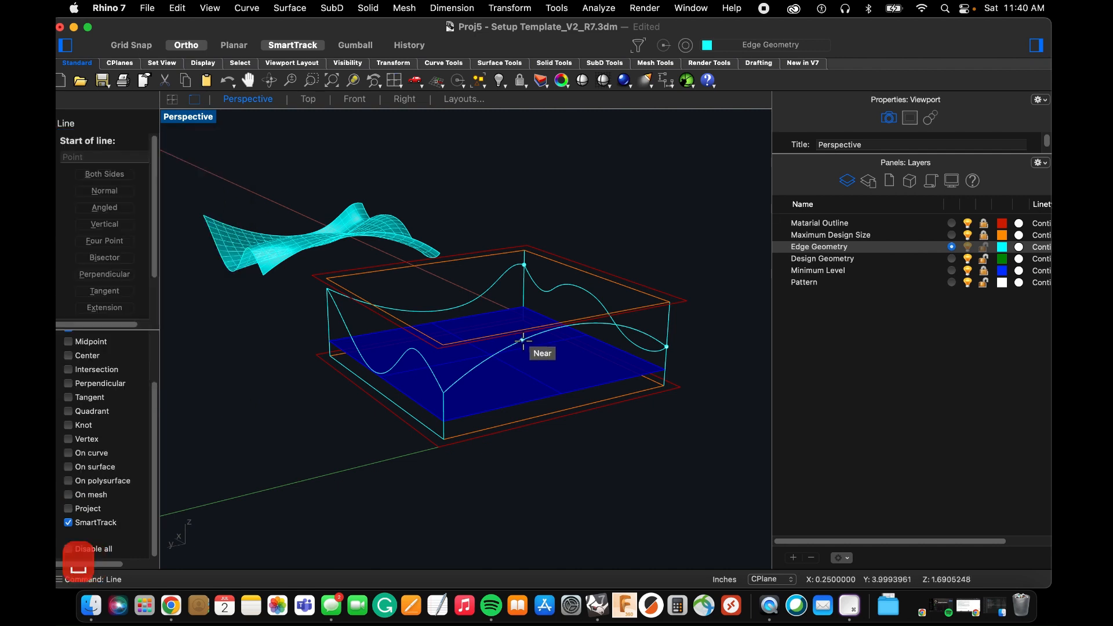
pyautogui.click(522, 341)
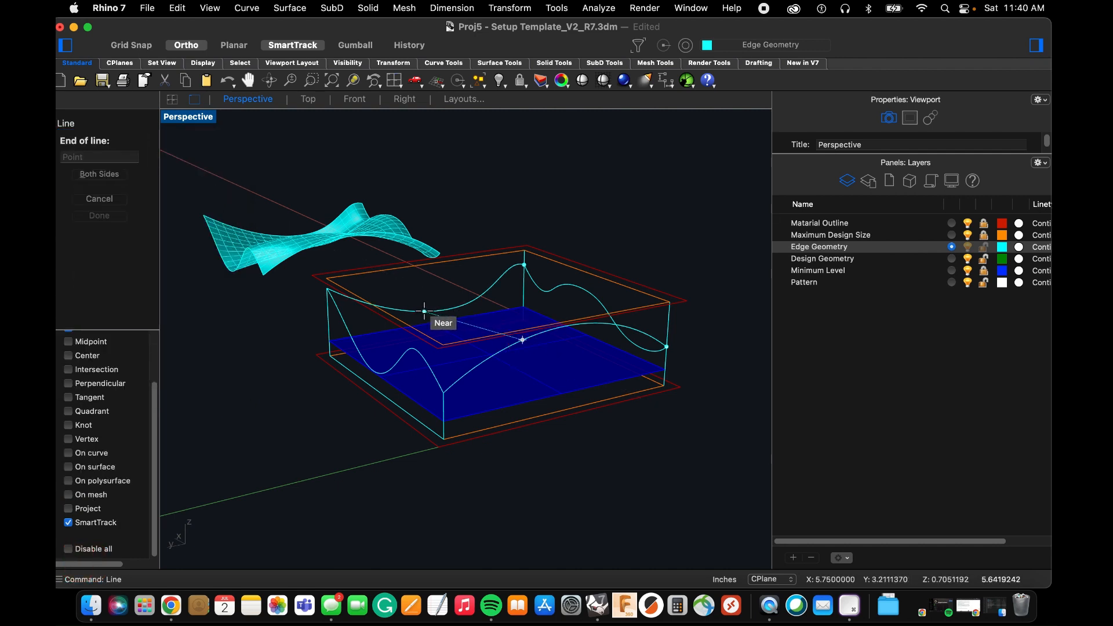
pyautogui.click(493, 316)
pyautogui.moveTo(493, 314); pyautogui.dragTo(499, 308, button='right')
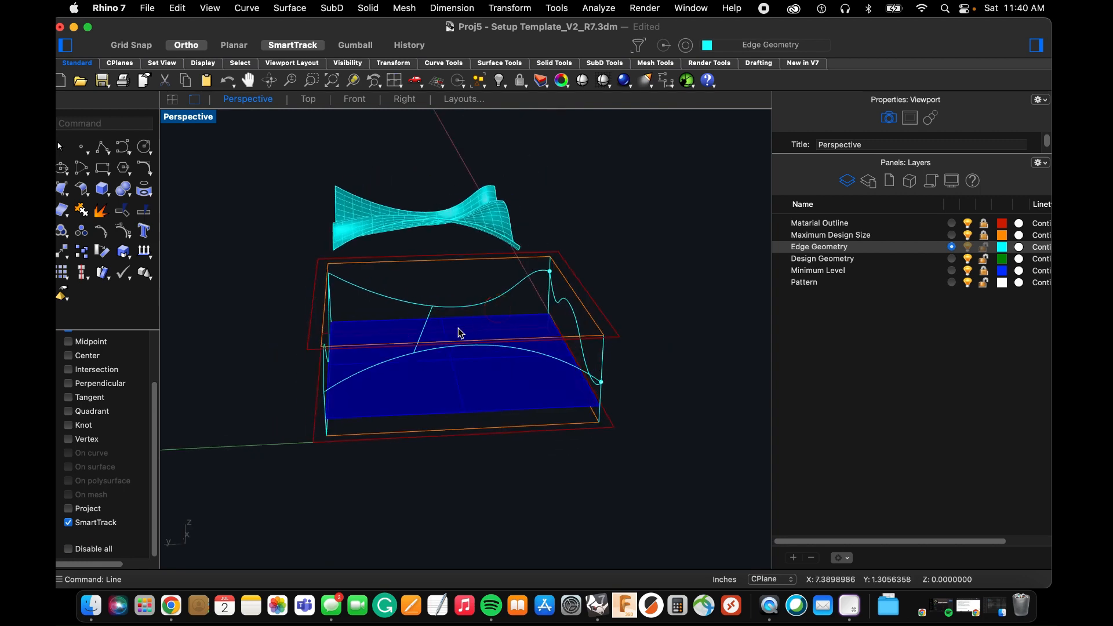
pyautogui.moveTo(424, 346); pyautogui.dragTo(450, 346, button='right')
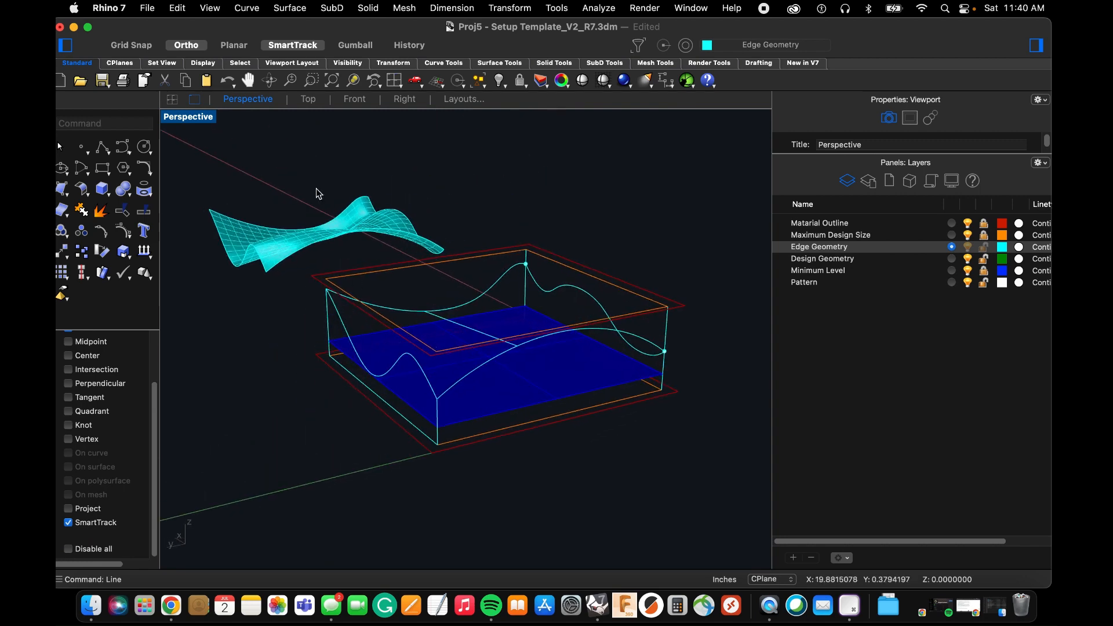
# Sweep along the low-X and high-X curves using both remaining edge curves and the middle line as cross sections, with Position continuity.
pyautogui.click(282, 10)
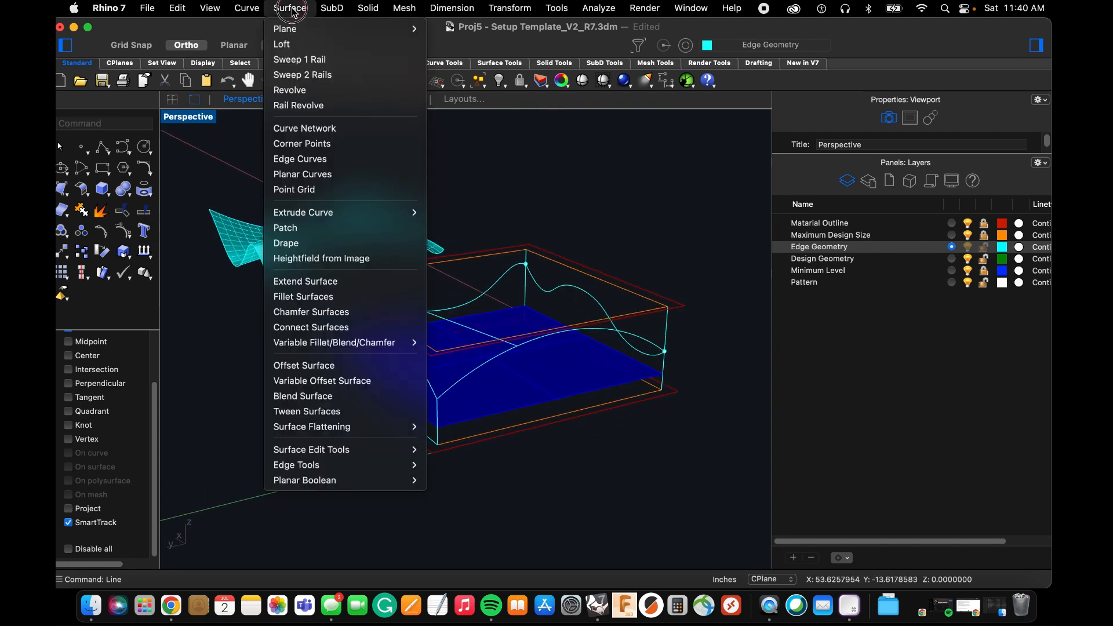
pyautogui.click(299, 73)
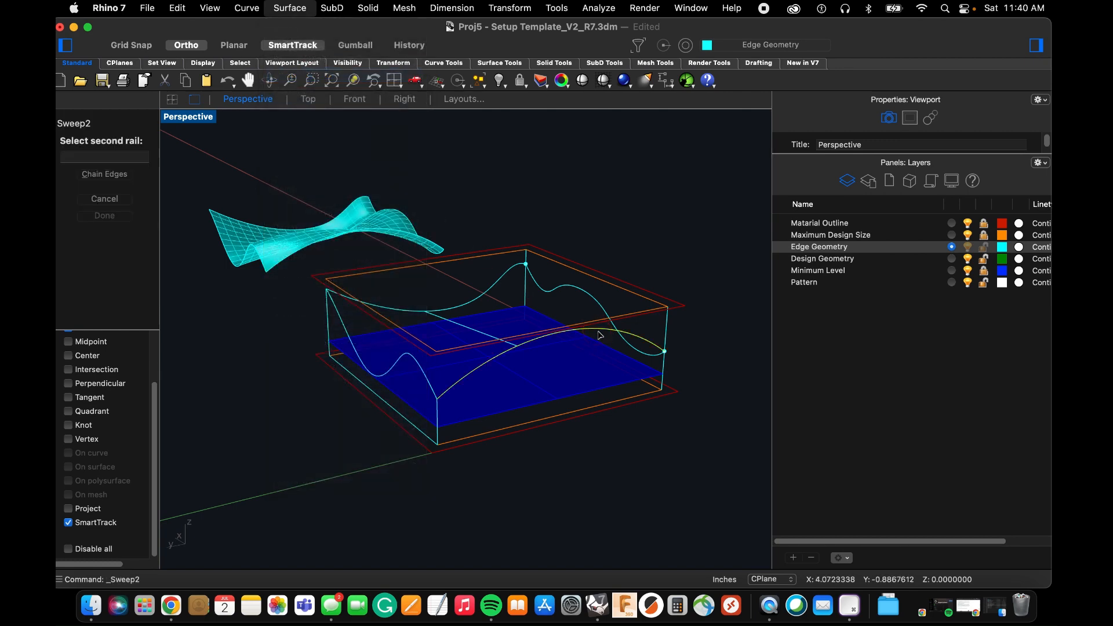
pyautogui.click(486, 292)
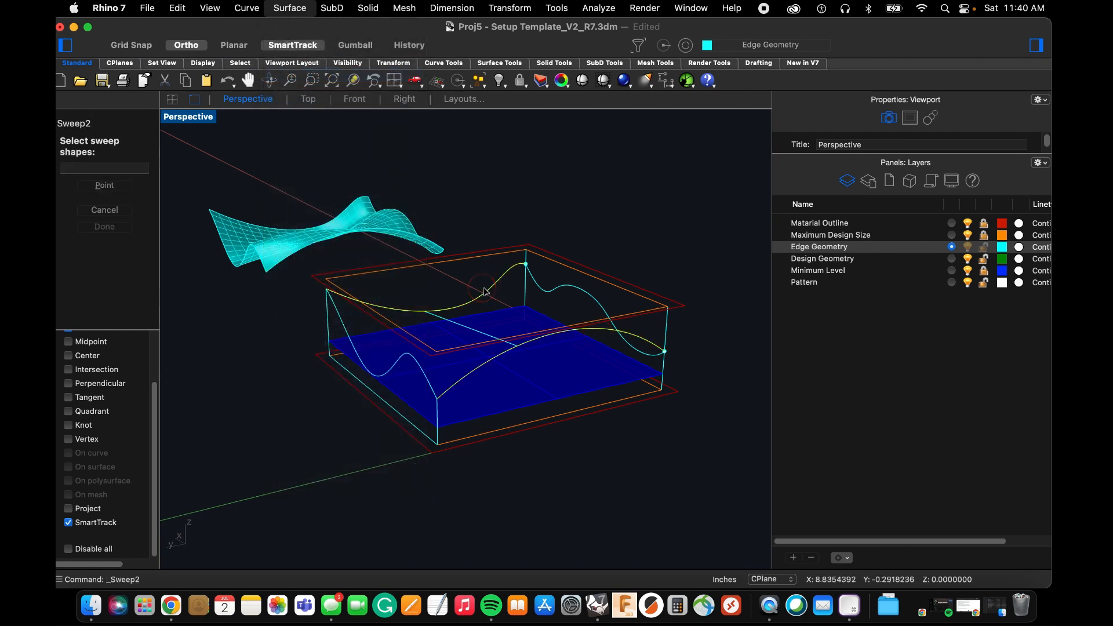
pyautogui.click(534, 285)
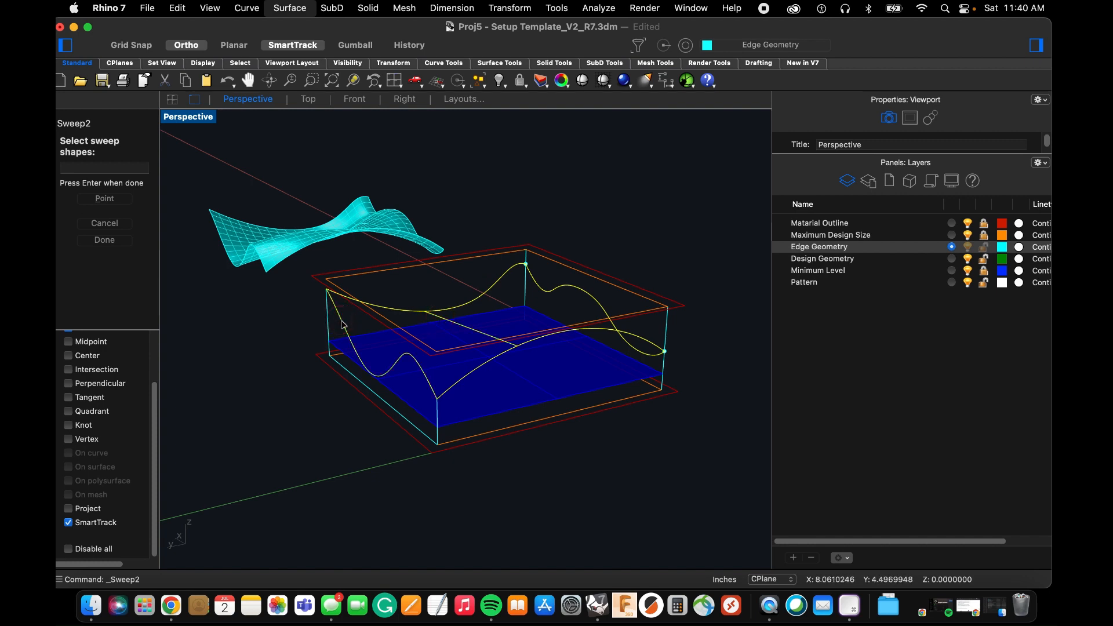
pyautogui.press('space')
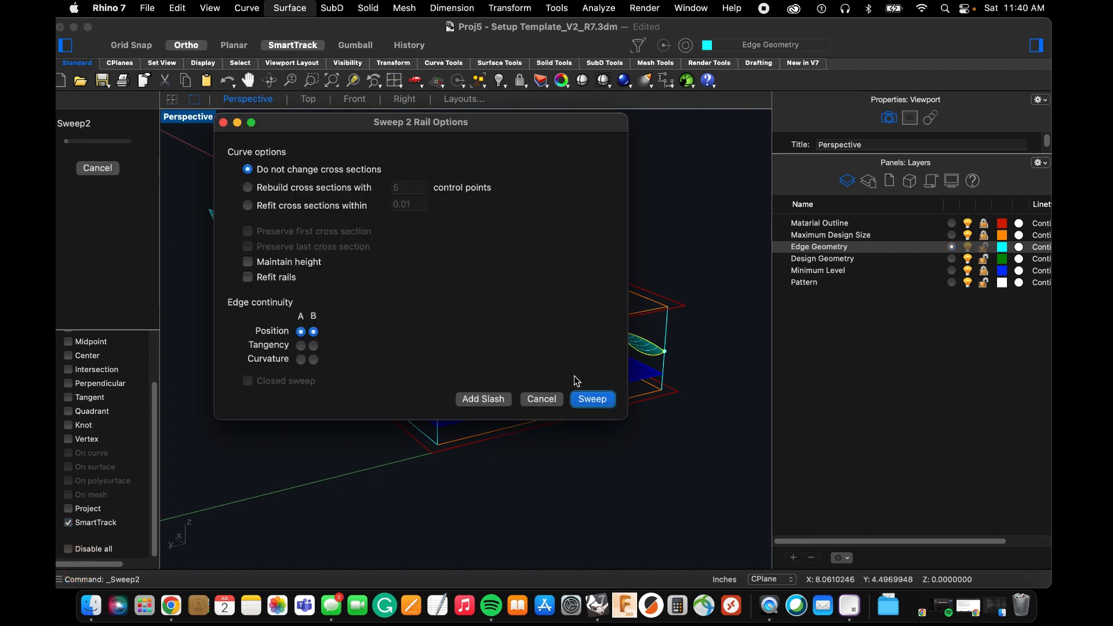
pyautogui.click(581, 400)
# Compare the shape of the three-section sweep with the network surface beside it from several angles.
pyautogui.moveTo(524, 391); pyautogui.dragTo(590, 343, button='right')
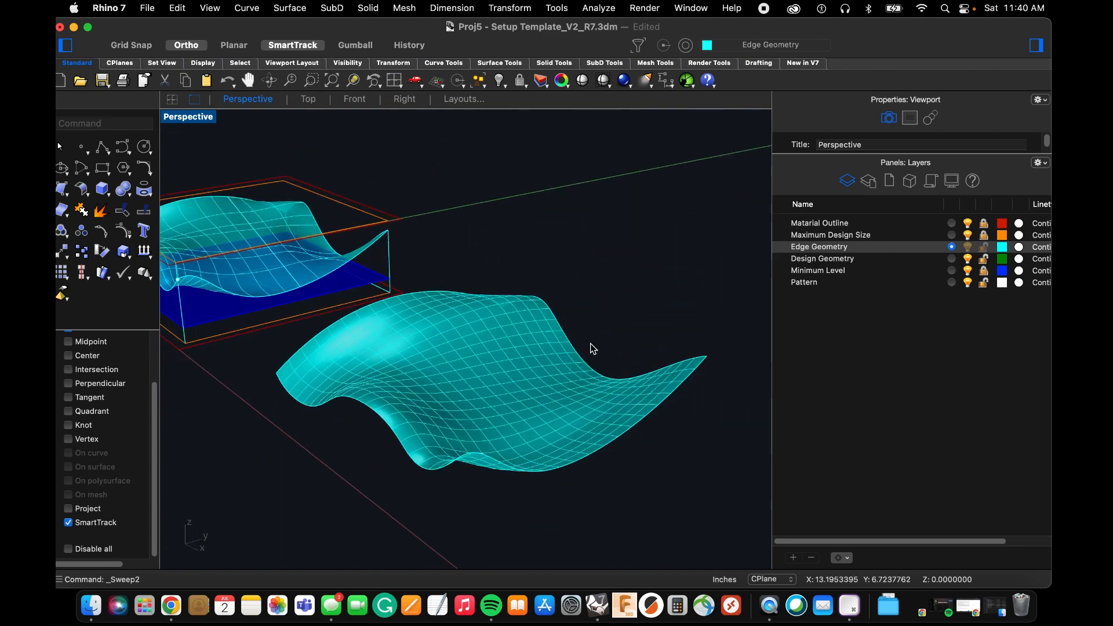
pyautogui.scroll(-6, 590, 343)
pyautogui.scroll(8, 446, 294)
pyautogui.moveTo(422, 348); pyautogui.dragTo(559, 343, button='right')
pyautogui.scroll(-5, 559, 342)
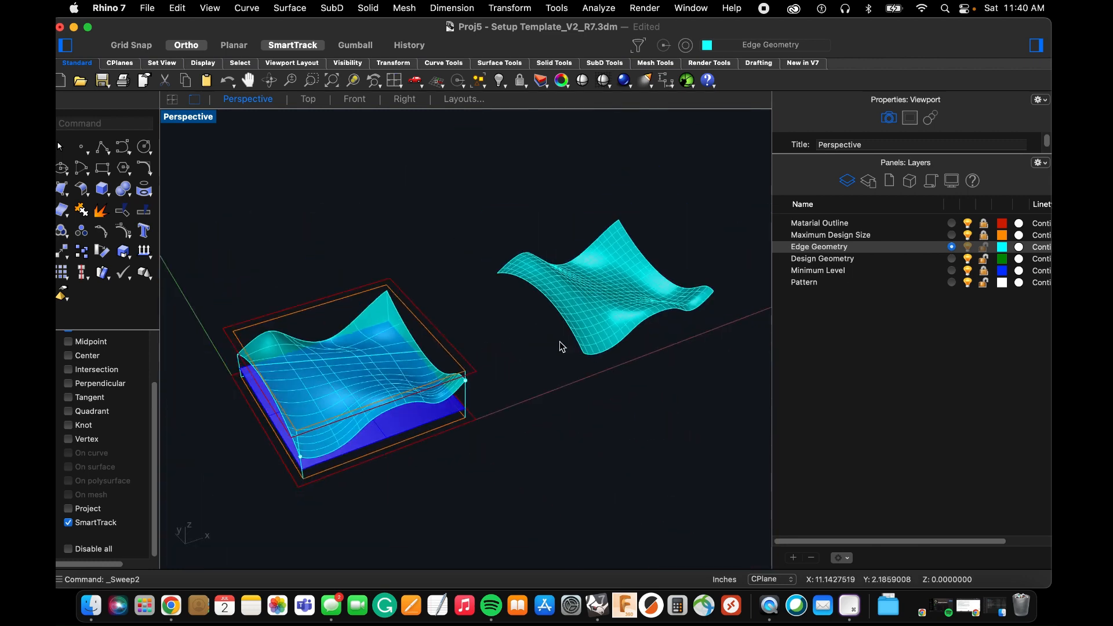
pyautogui.scroll(8, 322, 405)
pyautogui.scroll(-4, 447, 363)
pyautogui.moveTo(447, 362); pyautogui.dragTo(372, 334, button='right')
pyautogui.scroll(5, 372, 334)
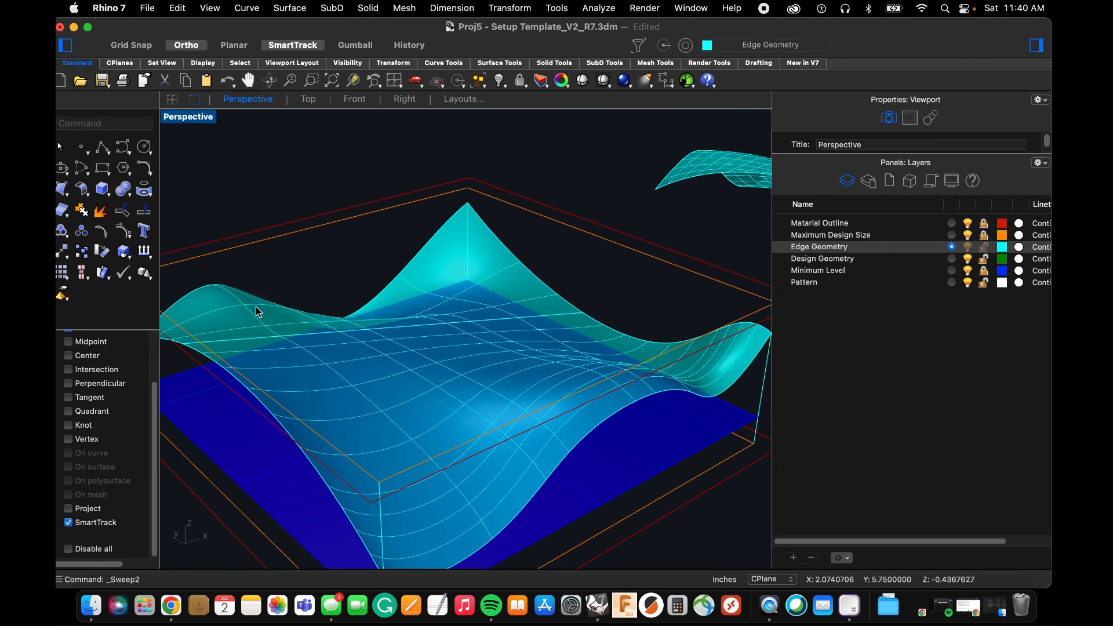
# Delete the three-section sweep surface and the straight middle line.
pyautogui.click(258, 312)
pyautogui.press('BackSpace')
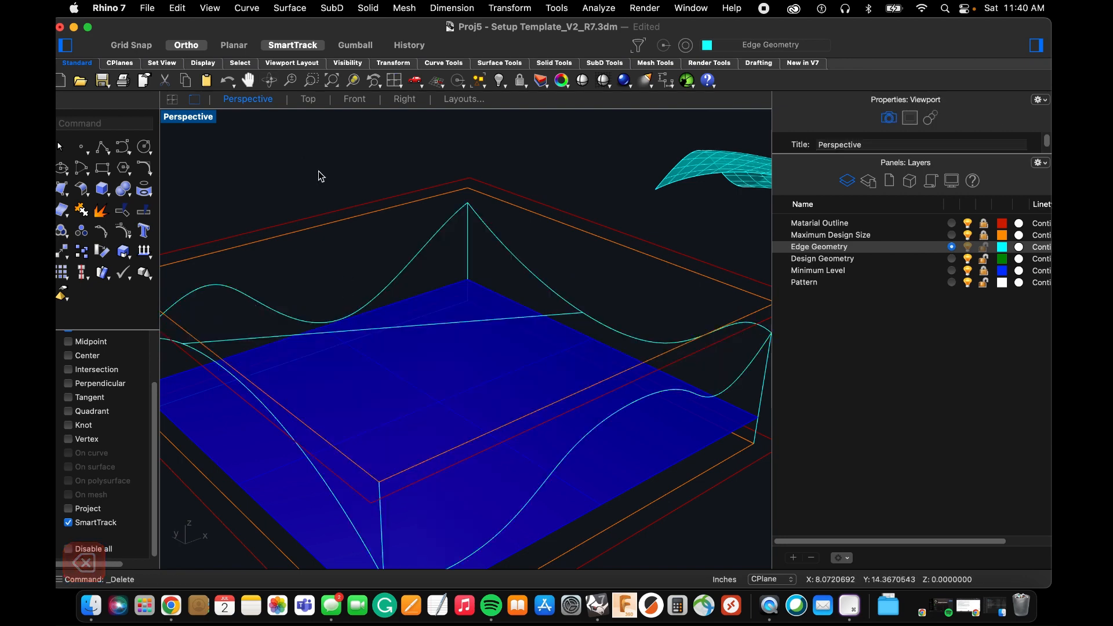
pyautogui.click(500, 323)
pyautogui.press('BackSpace')
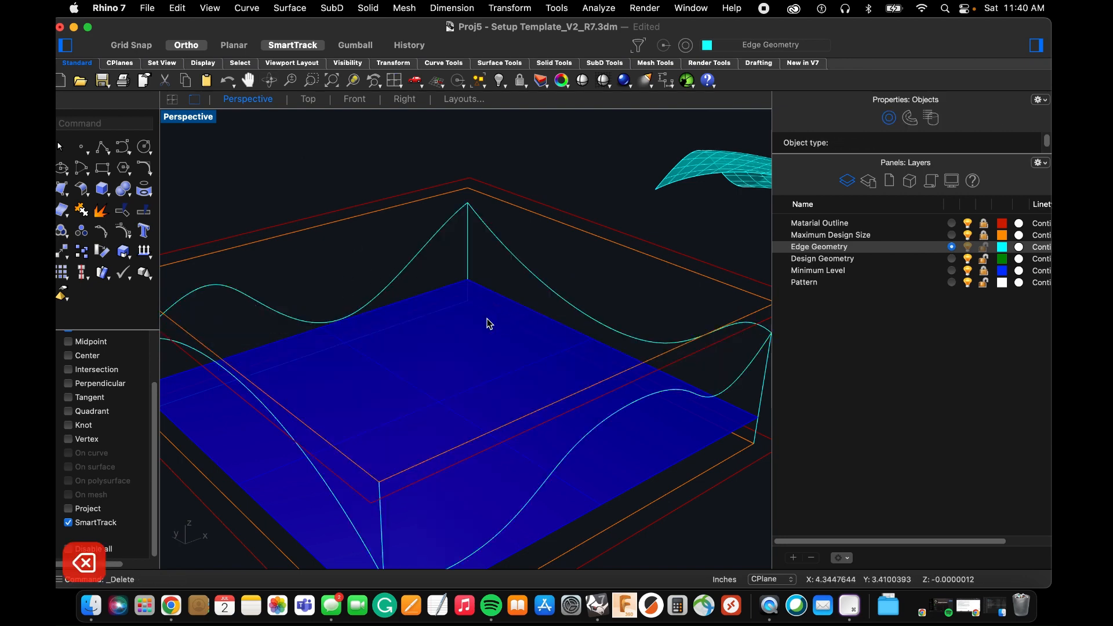
# Start a 3-point circle with its first point on the low-X arched curve and its second on the high-X curve.
pyautogui.moveTo(486, 323); pyautogui.dragTo(513, 331, button='right')
pyautogui.scroll(-4, 512, 326)
pyautogui.moveTo(367, 344); pyautogui.dragTo(384, 338, button='right')
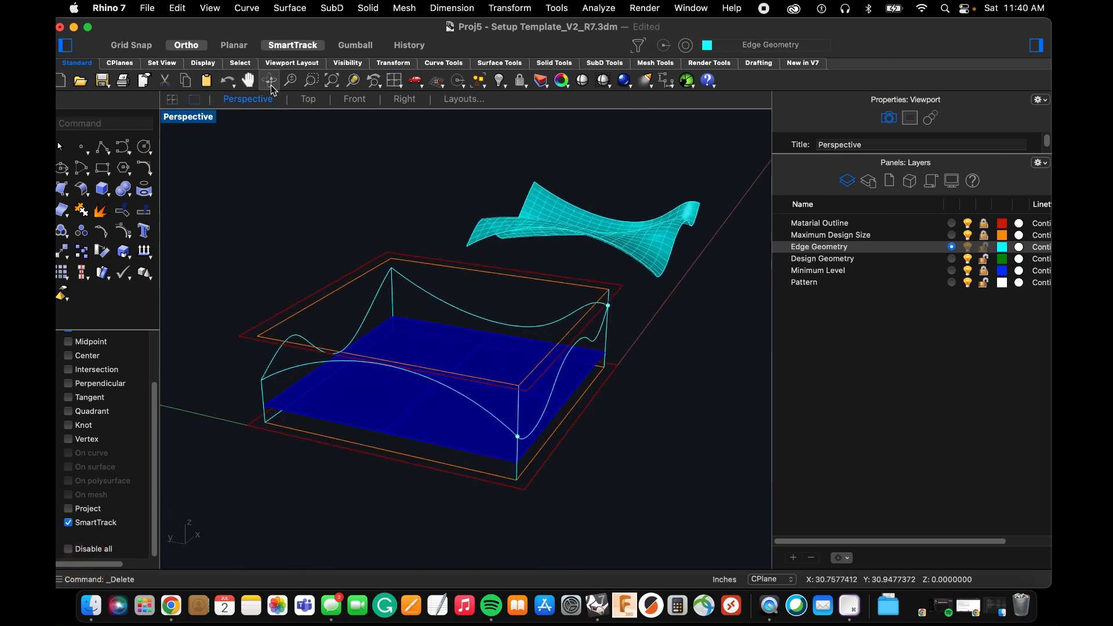
pyautogui.click(144, 148)
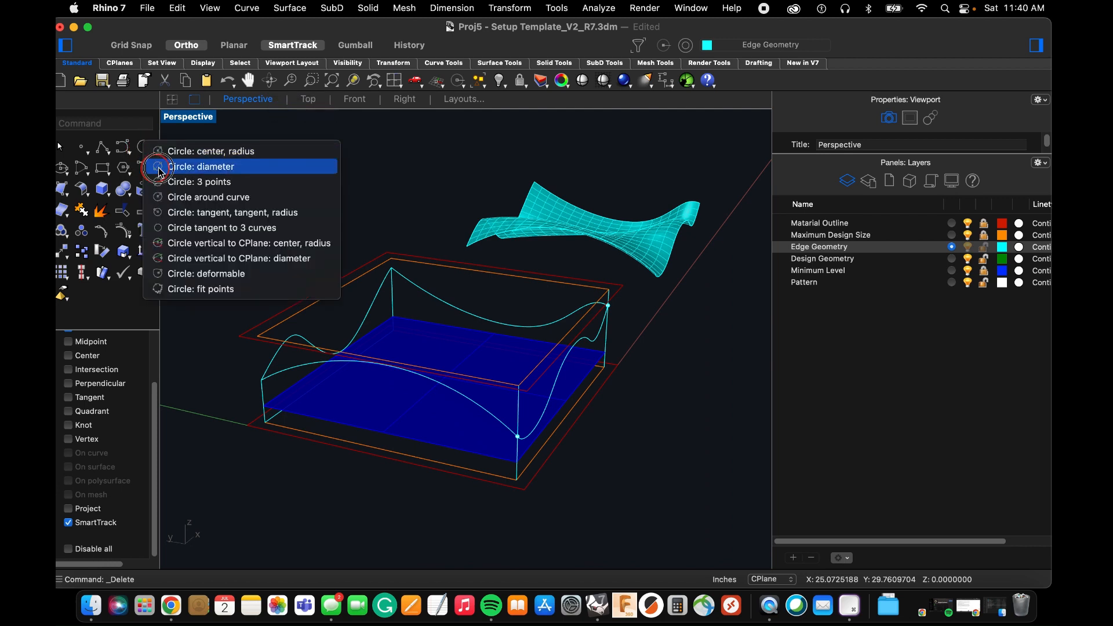
pyautogui.click(173, 181)
pyautogui.moveTo(415, 375); pyautogui.dragTo(392, 360, button='right')
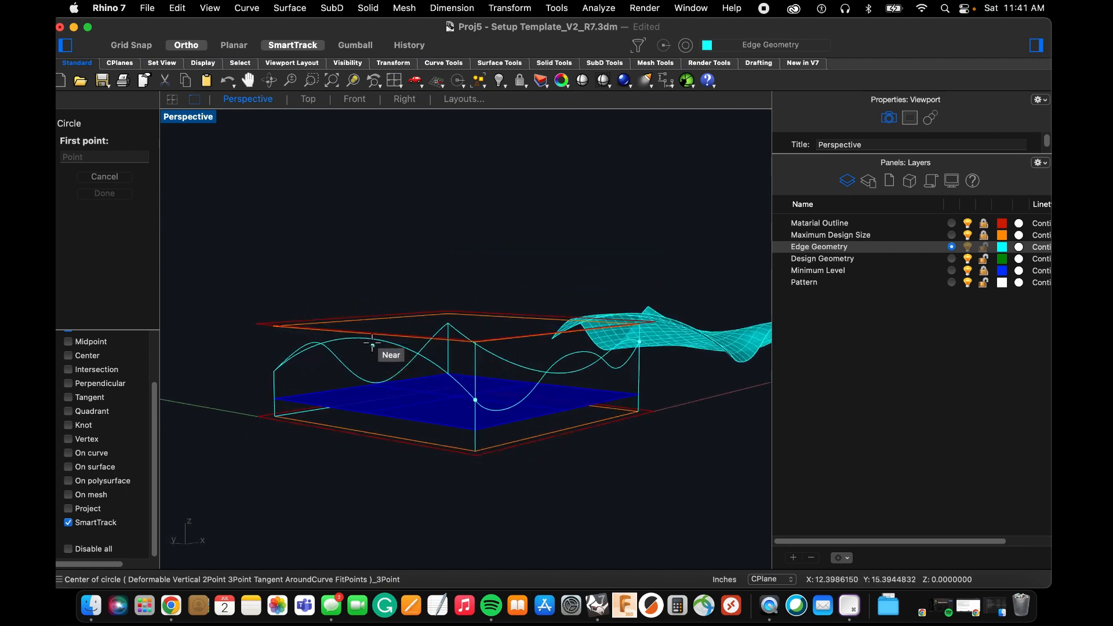
pyautogui.click(372, 344)
pyautogui.moveTo(497, 335)
pyautogui.mouseDown(button='right')
pyautogui.moveTo(510, 363)
pyautogui.moveTo(504, 320)
pyautogui.mouseUp(button='right')
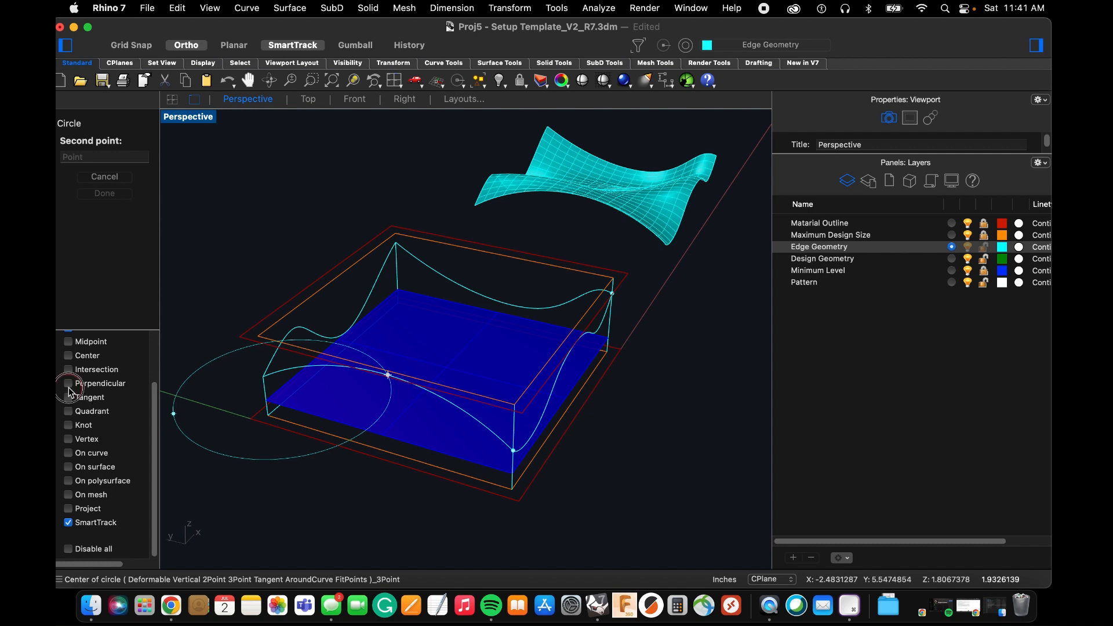
pyautogui.click(488, 298)
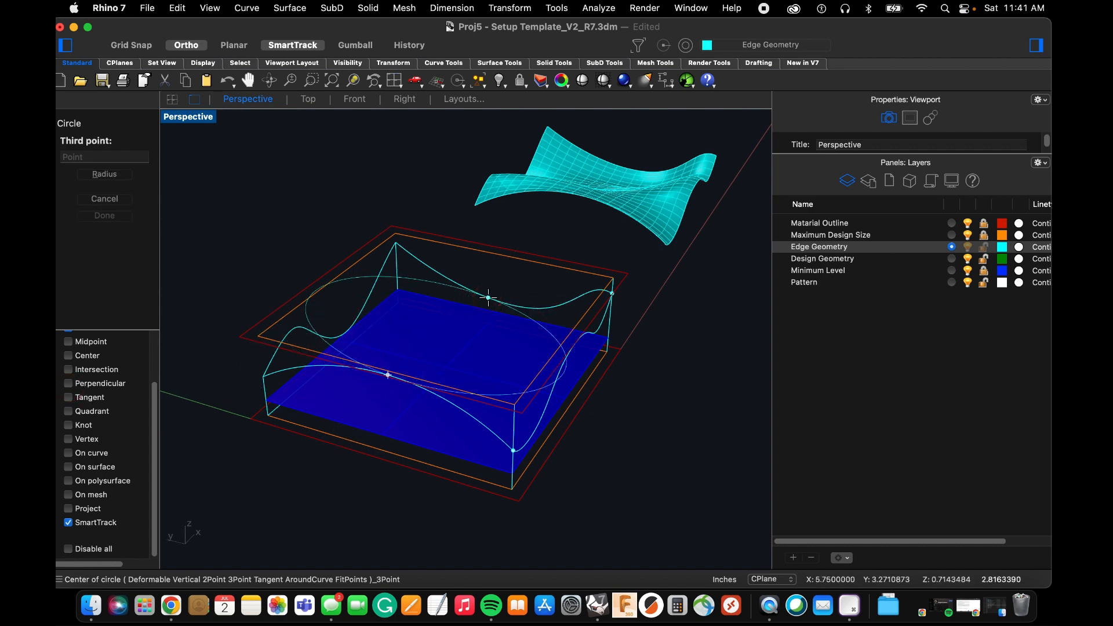
# Complete the 3-point circle in the Front view by placing its third point above the template, beyond its high-X side.
pyautogui.click(396, 101)
pyautogui.click(359, 100)
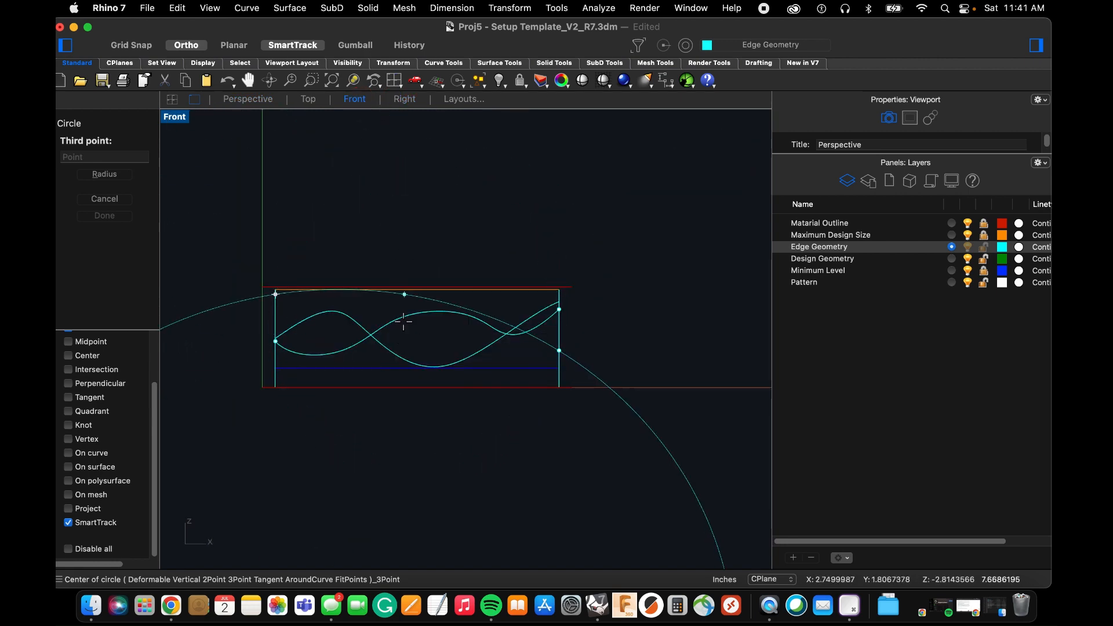
pyautogui.scroll(-8, 513, 296)
pyautogui.scroll(4, 579, 227)
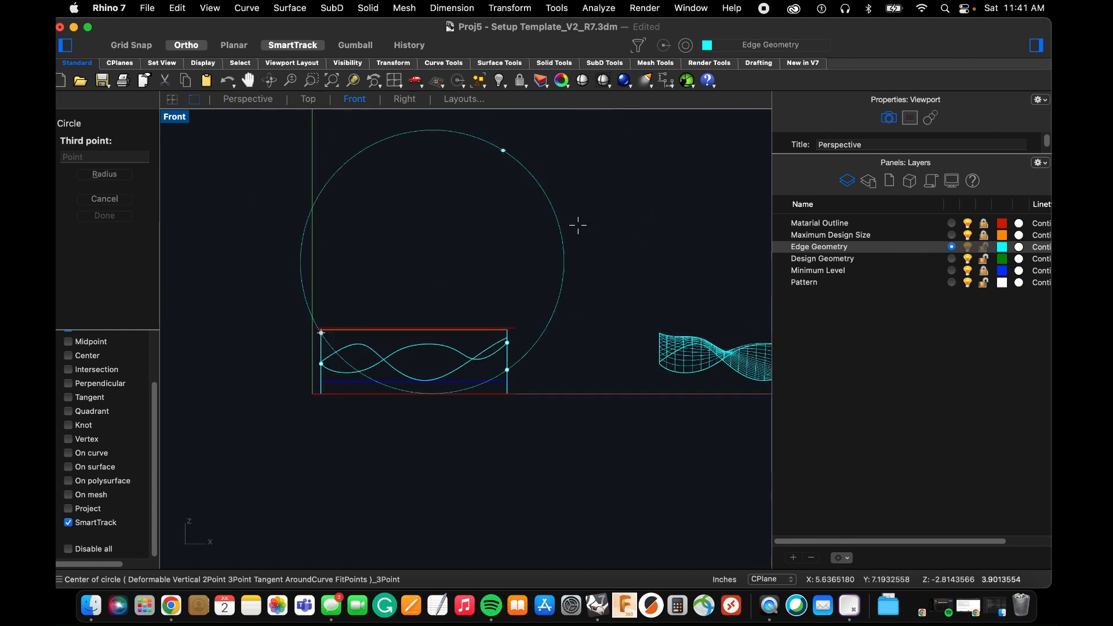
pyautogui.scroll(-2, 580, 226)
pyautogui.scroll(2, 584, 225)
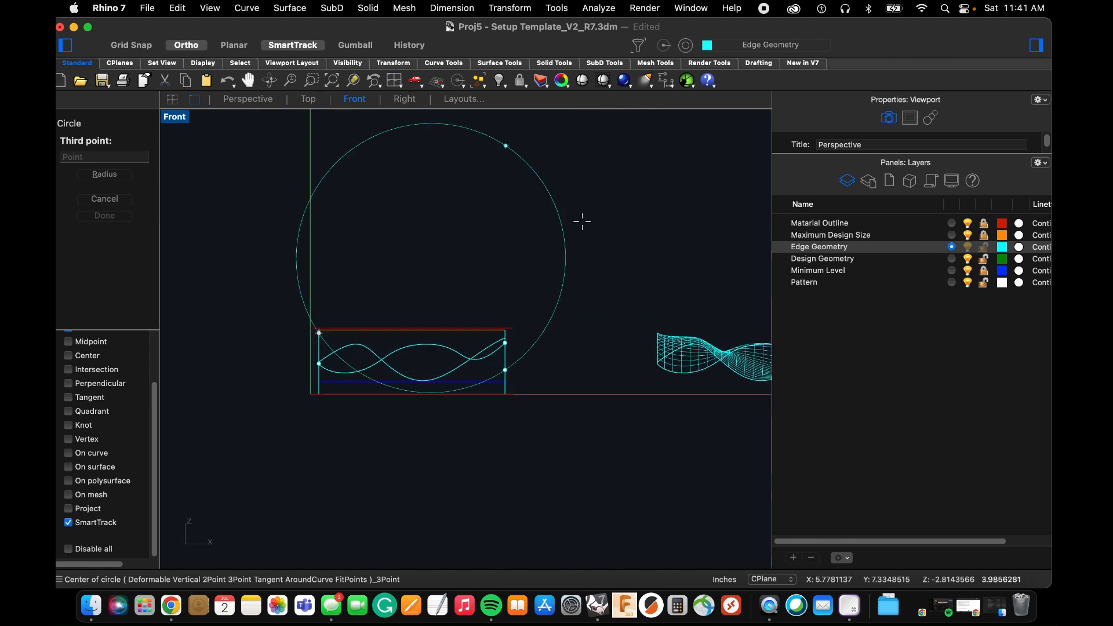
pyautogui.scroll(2, 589, 227)
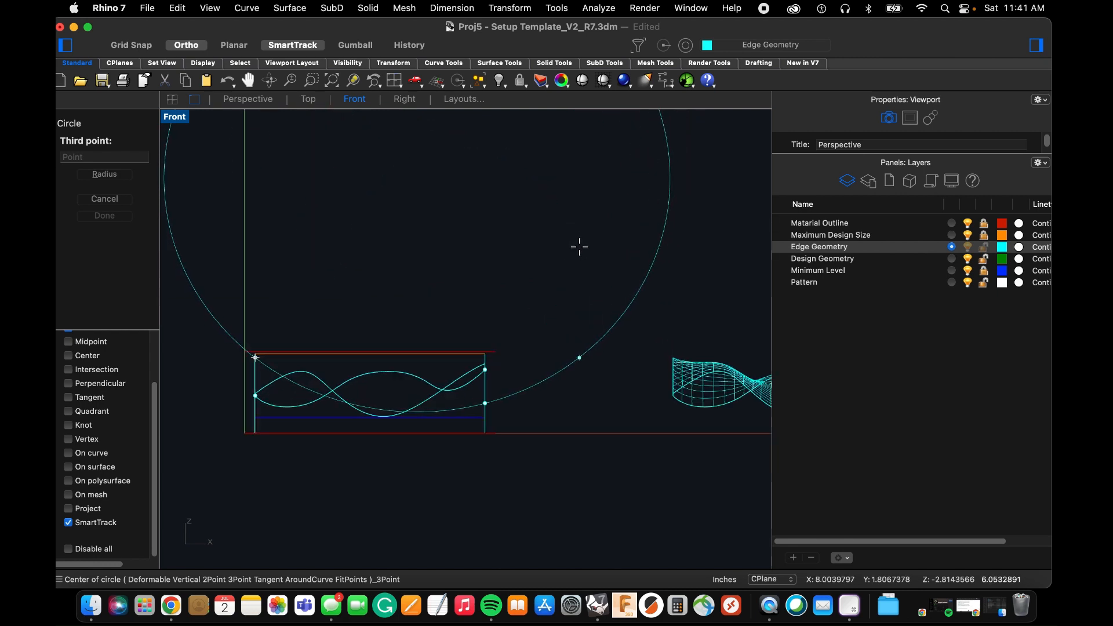
pyautogui.click(577, 244)
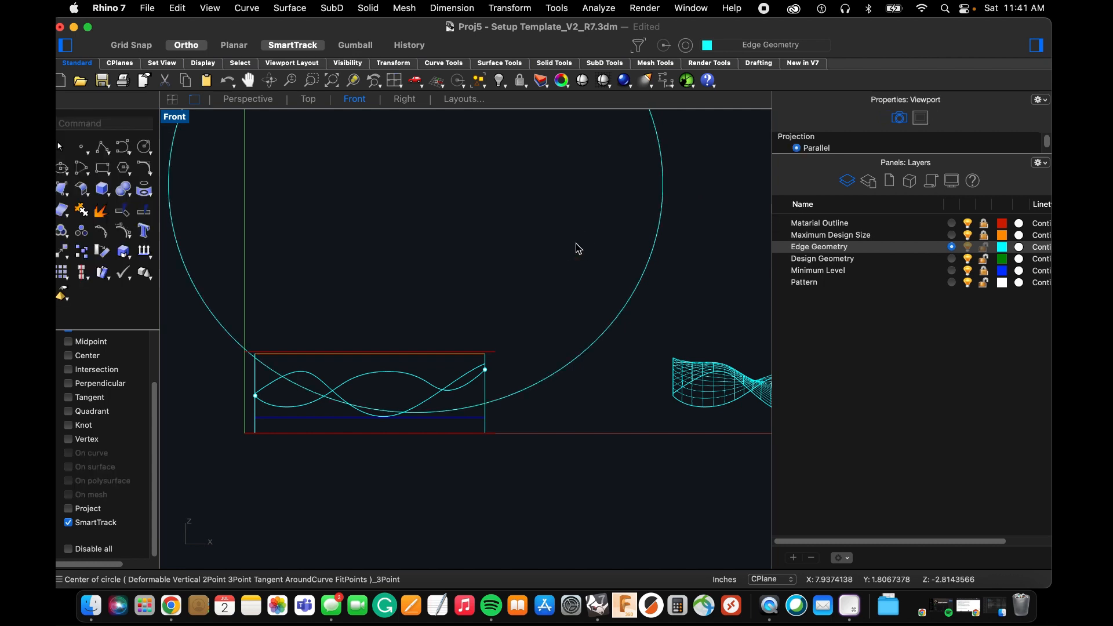
# Trim away the upper part of the circle using the low-X arched curve and the high-X curve as cutting objects.
pyautogui.click(267, 102)
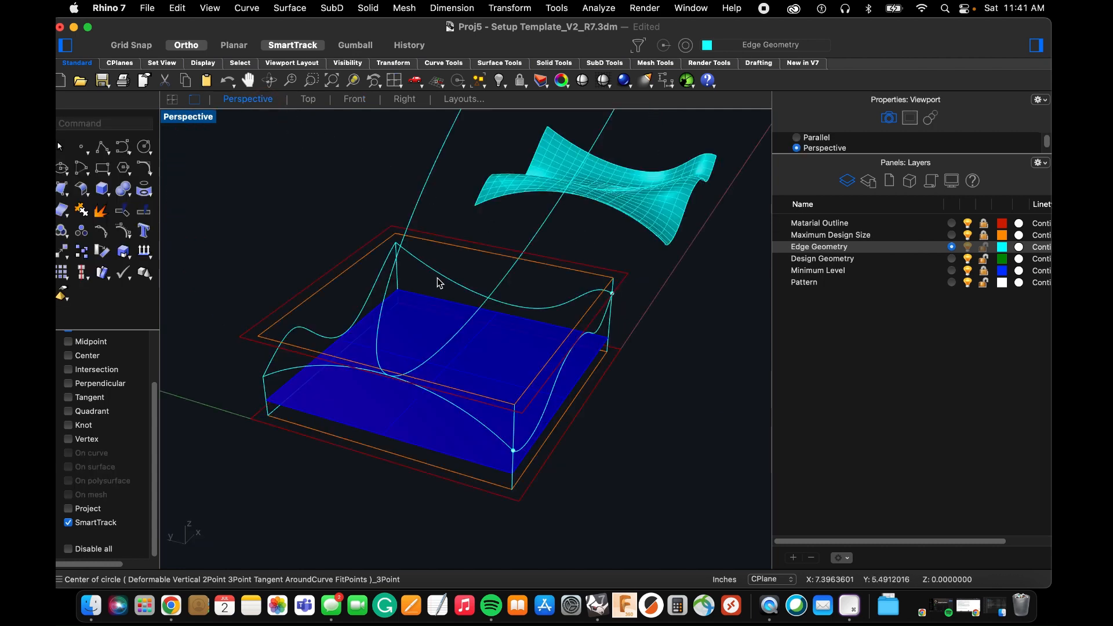
pyautogui.write('trim')
pyautogui.press('space')
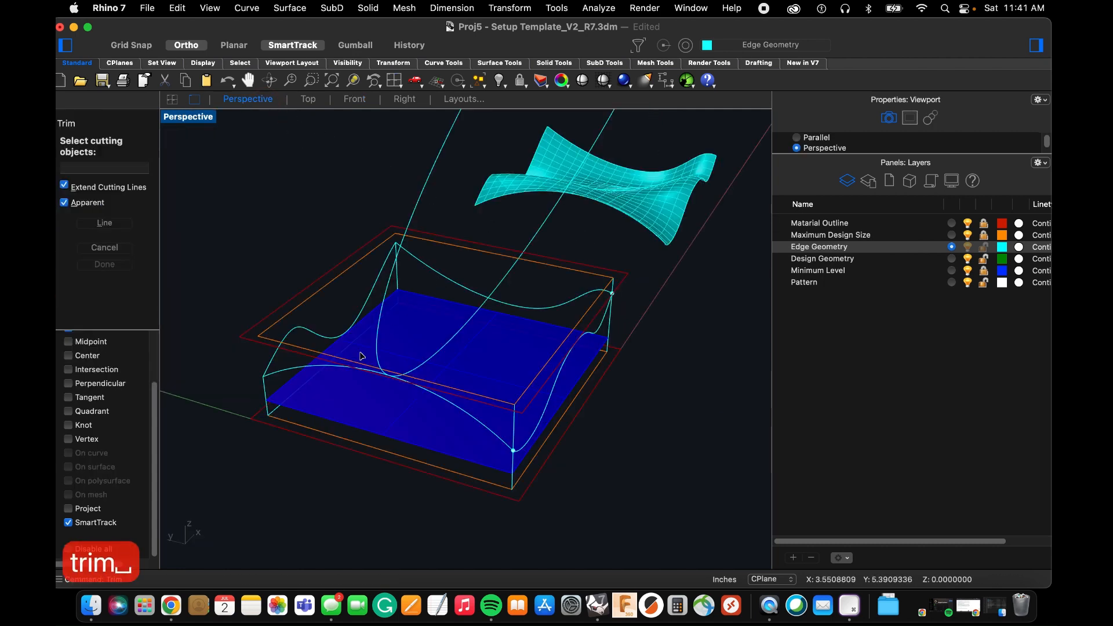
pyautogui.click(321, 371)
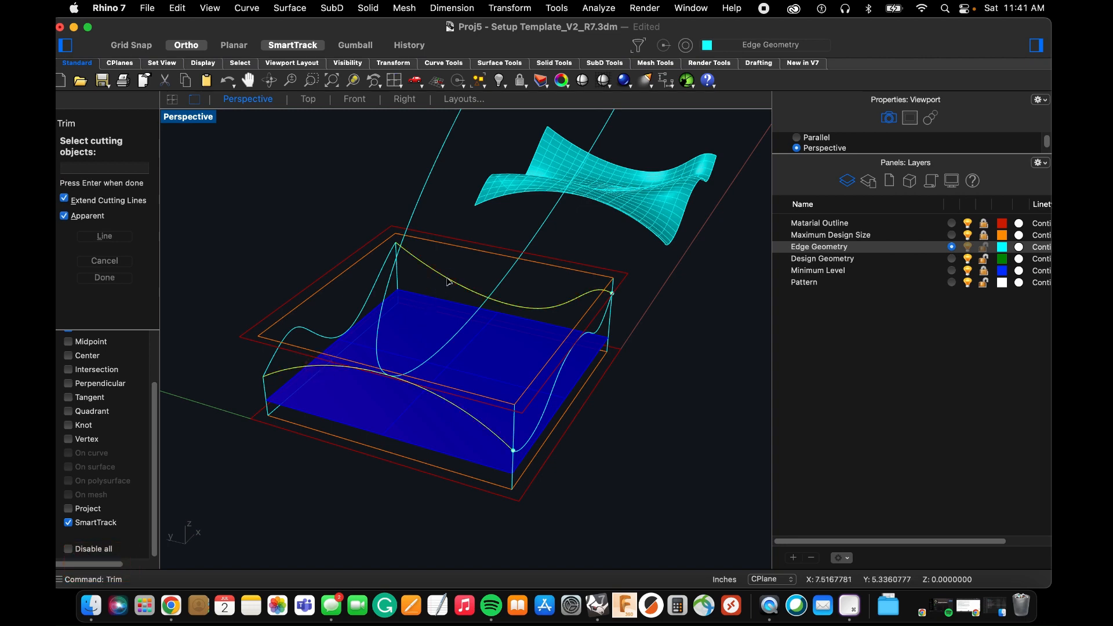
pyautogui.press('Return')
pyautogui.moveTo(441, 251); pyautogui.dragTo(356, 230, button='right')
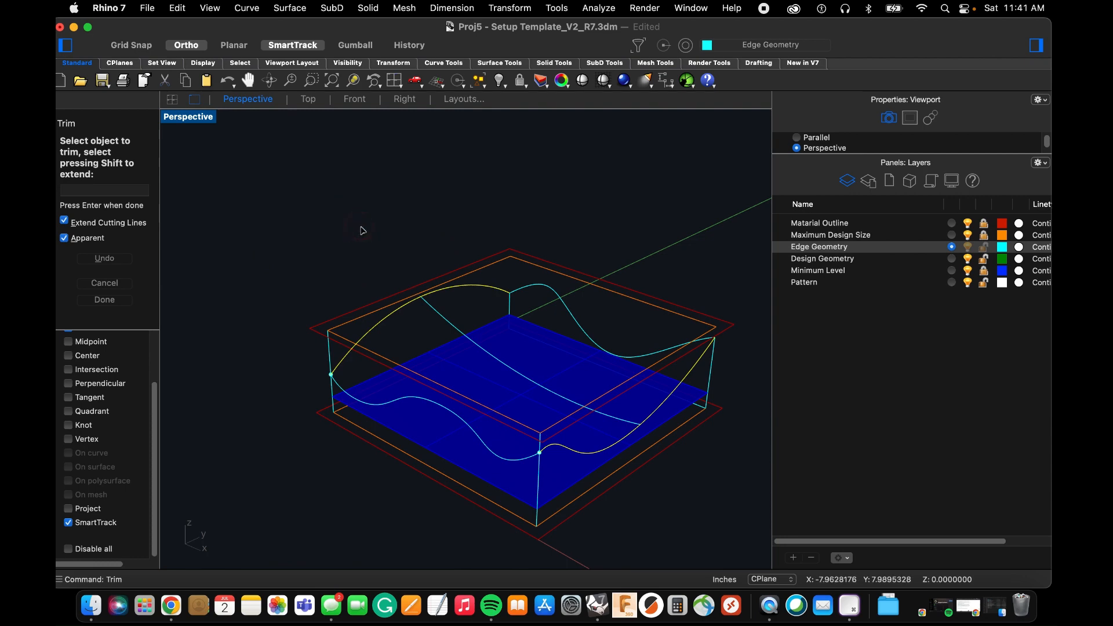
pyautogui.press('Escape')
pyautogui.press('Escape')
pyautogui.press('Escape')
# Sweep along the low-X and high-X curves as two rails, using both remaining edge curves and the middle arc as cross sections.
pyautogui.scroll(4, 594, 422)
pyautogui.moveTo(594, 423); pyautogui.dragTo(490, 386, button='right')
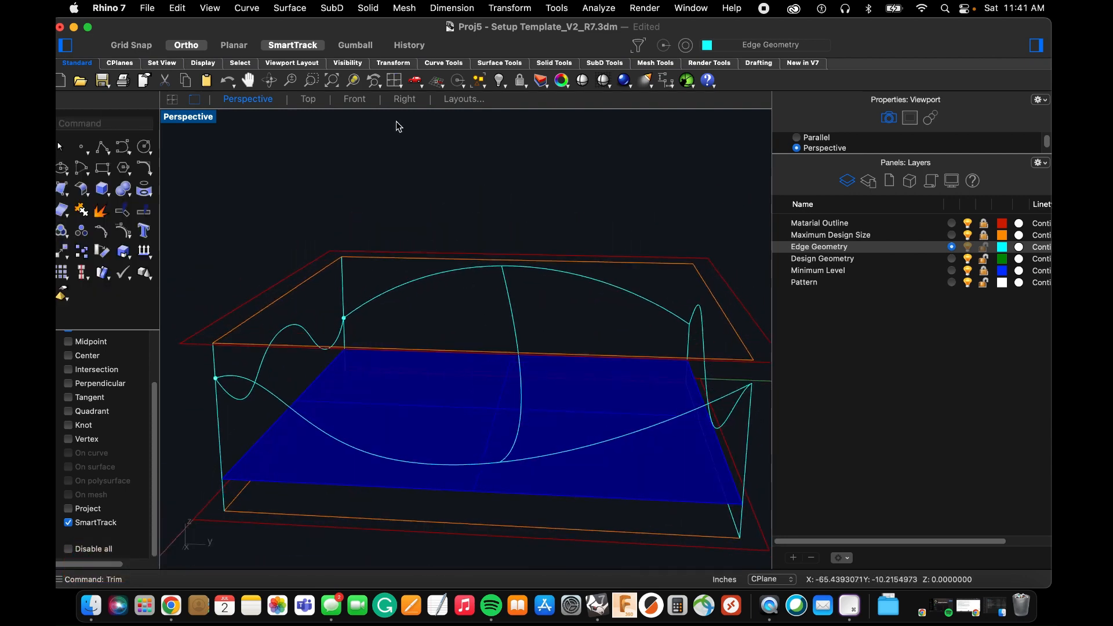
pyautogui.click(293, 9)
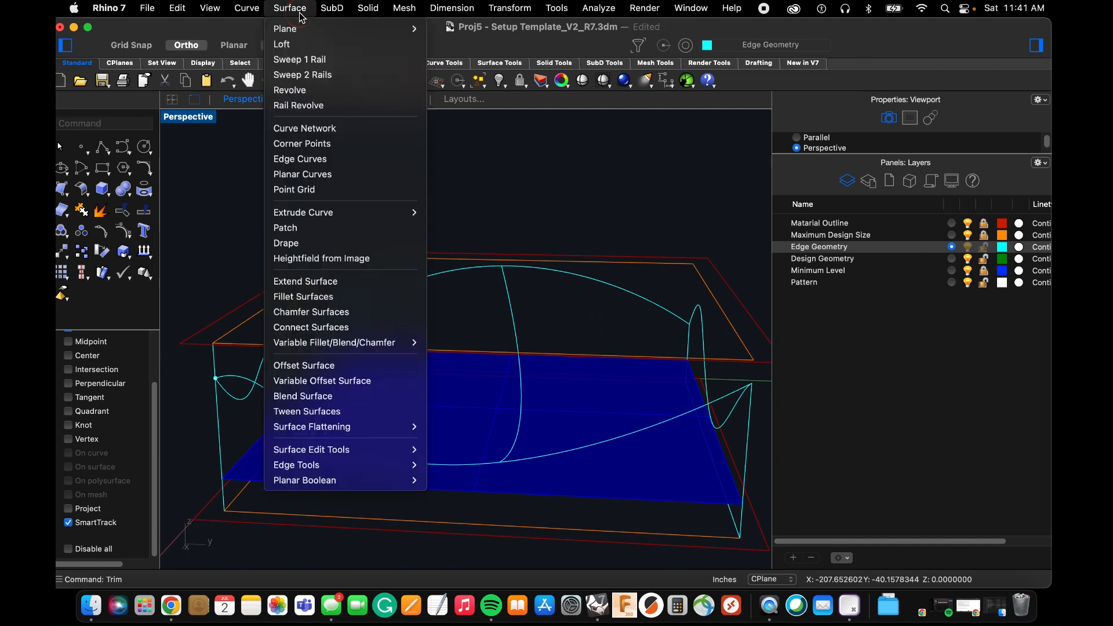
pyautogui.click(315, 72)
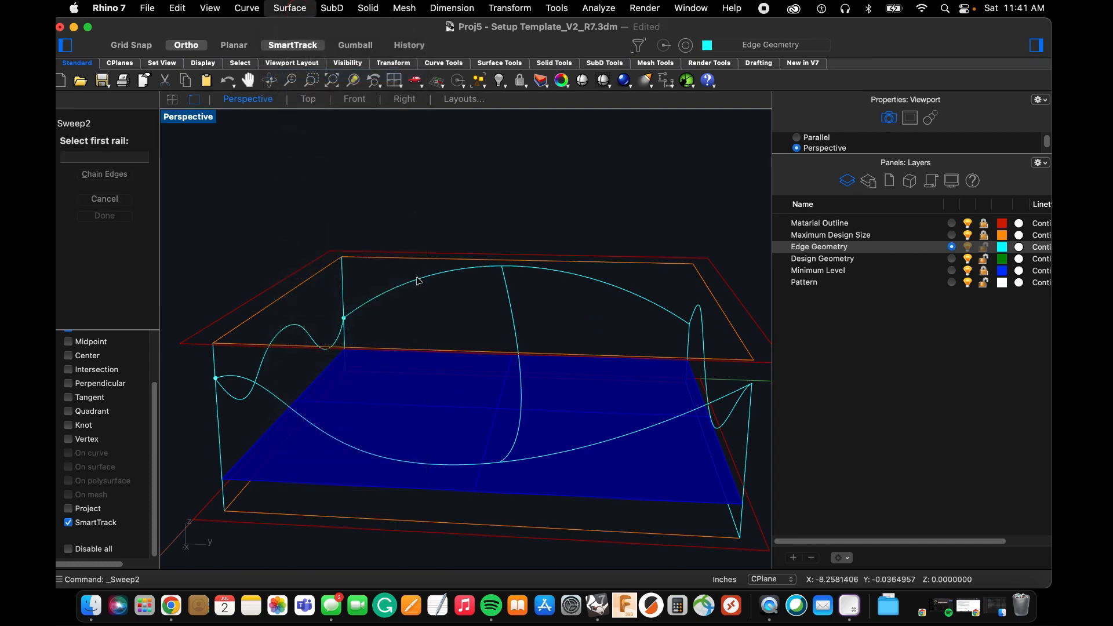
pyautogui.click(283, 407)
pyautogui.click(268, 356)
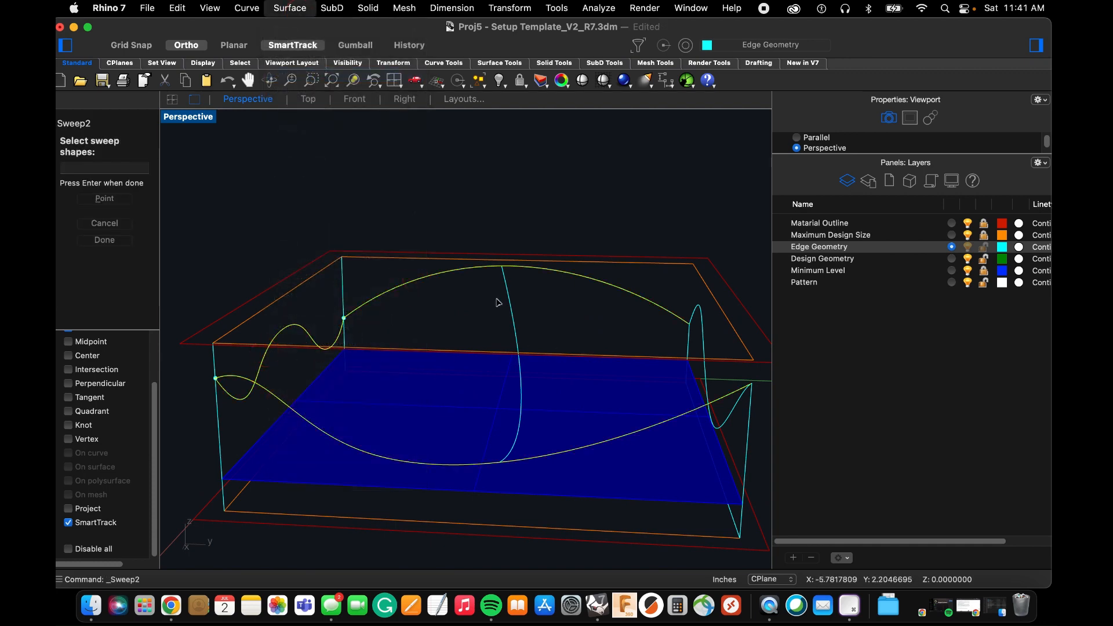
pyautogui.click(706, 335)
pyautogui.press('space')
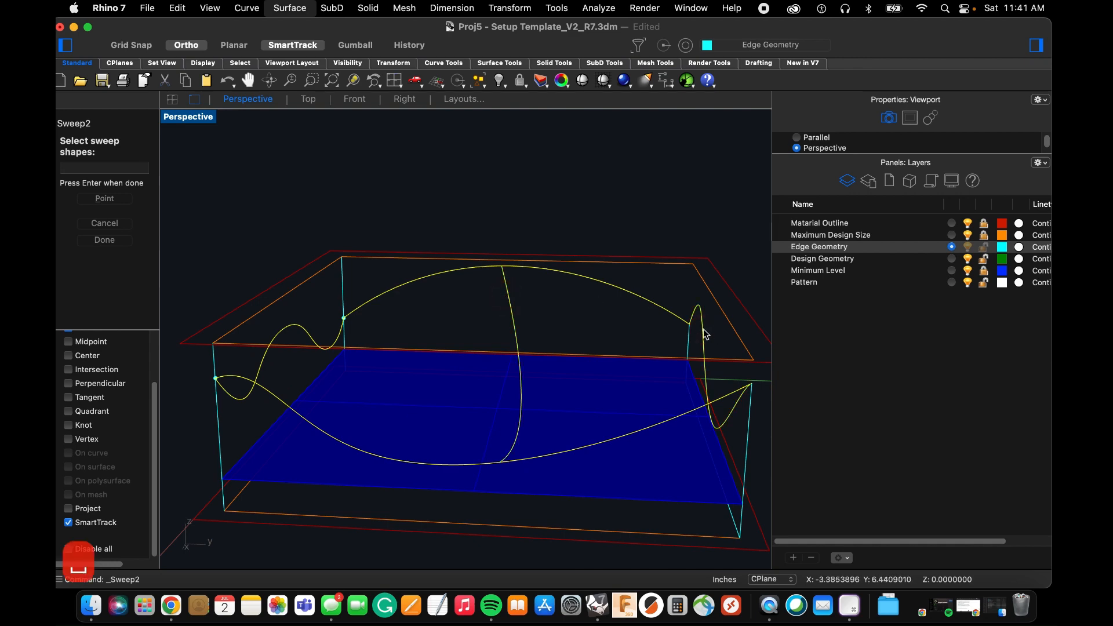
pyautogui.click(579, 400)
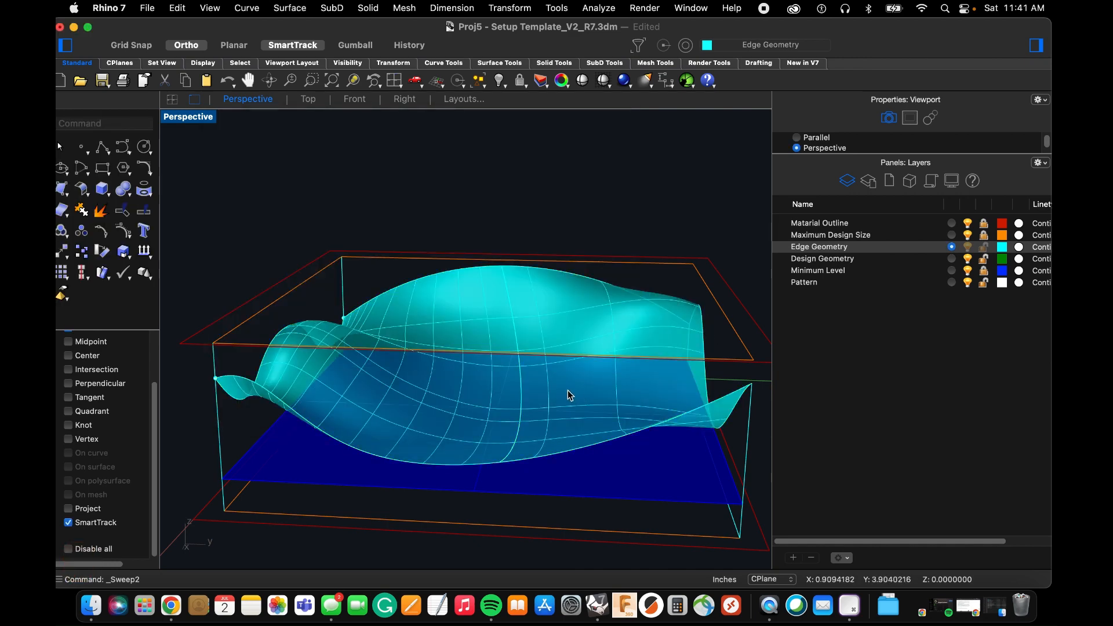
# Delete the new sweep surface to examine the middle arc between the edge curves, and undo the deletion.
pyautogui.moveTo(566, 392); pyautogui.dragTo(429, 329, button='right')
pyautogui.click(388, 299)
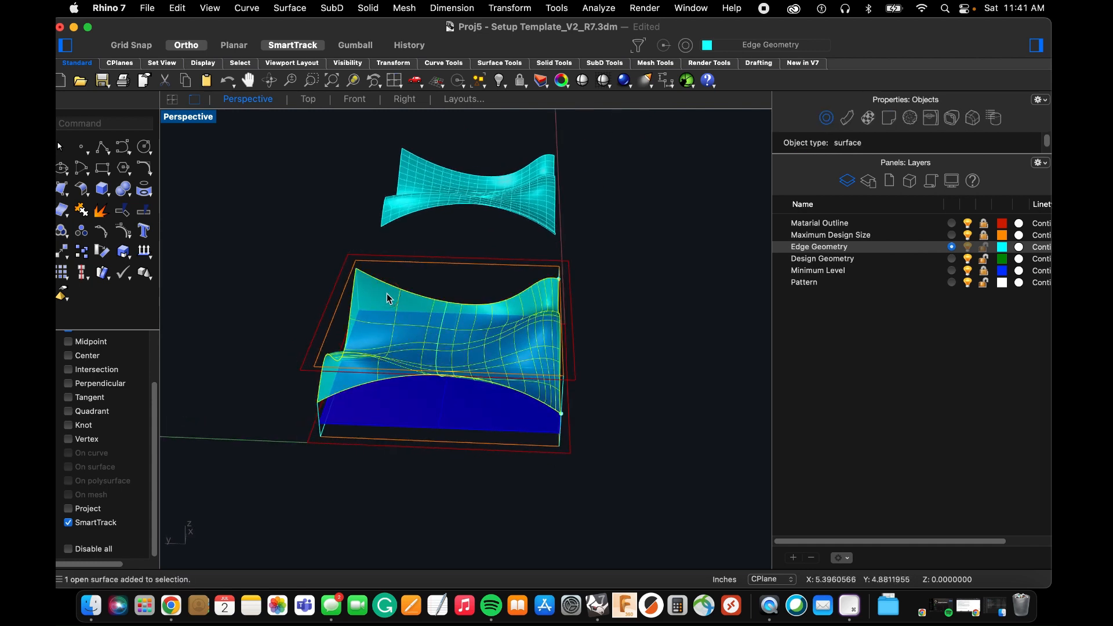
pyautogui.press('BackSpace')
pyautogui.moveTo(418, 316); pyautogui.dragTo(375, 317, button='right')
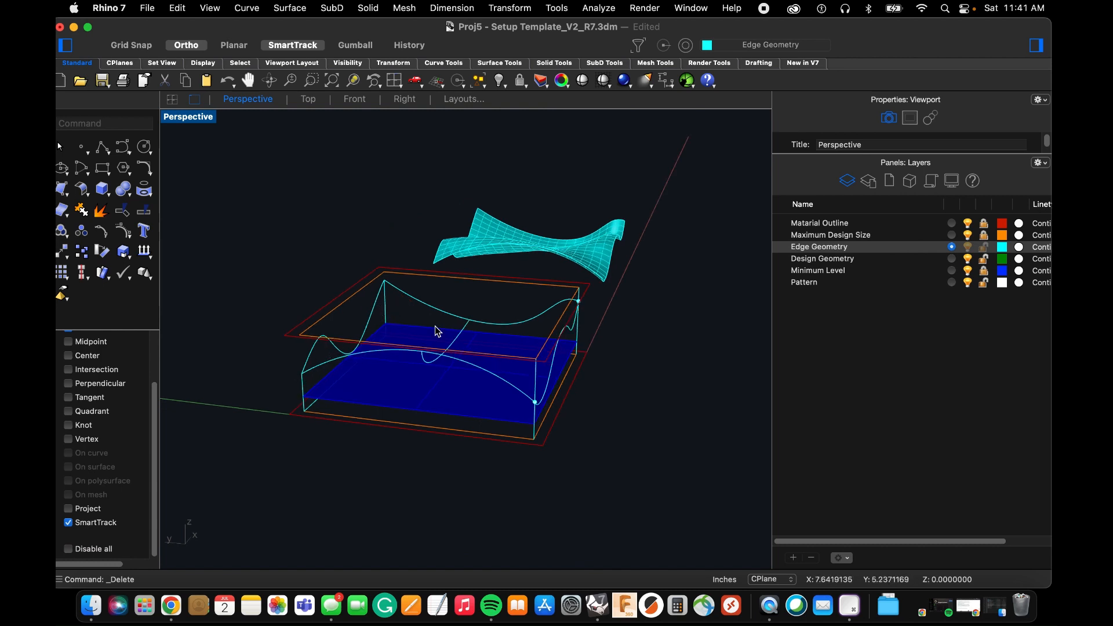
pyautogui.moveTo(423, 325); pyautogui.dragTo(415, 350, button='right')
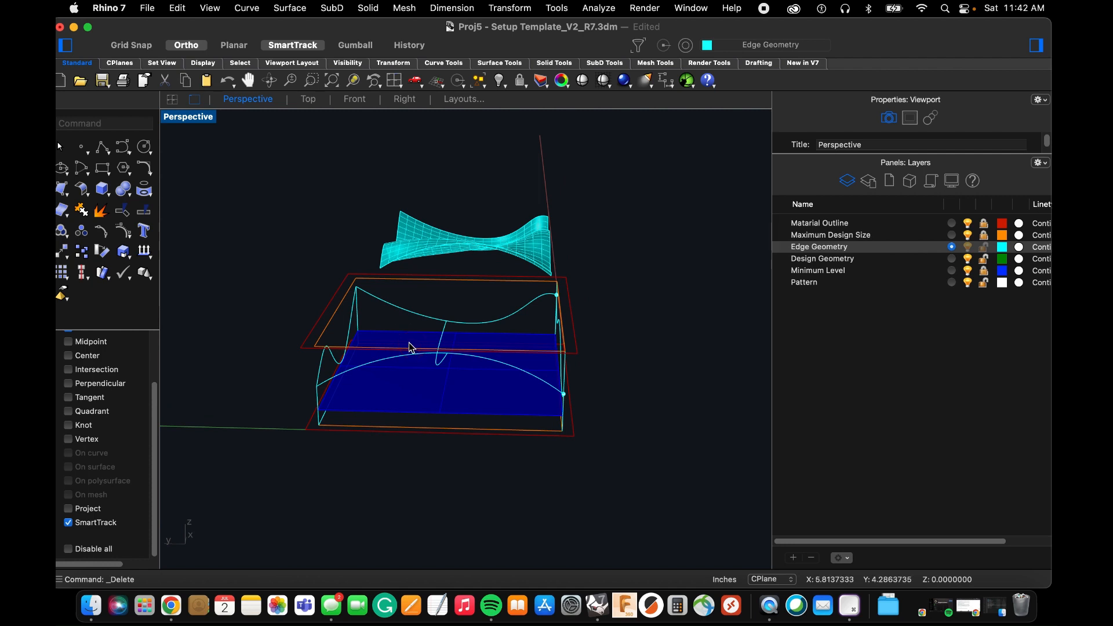
pyautogui.moveTo(409, 346); pyautogui.dragTo(361, 376, button='right')
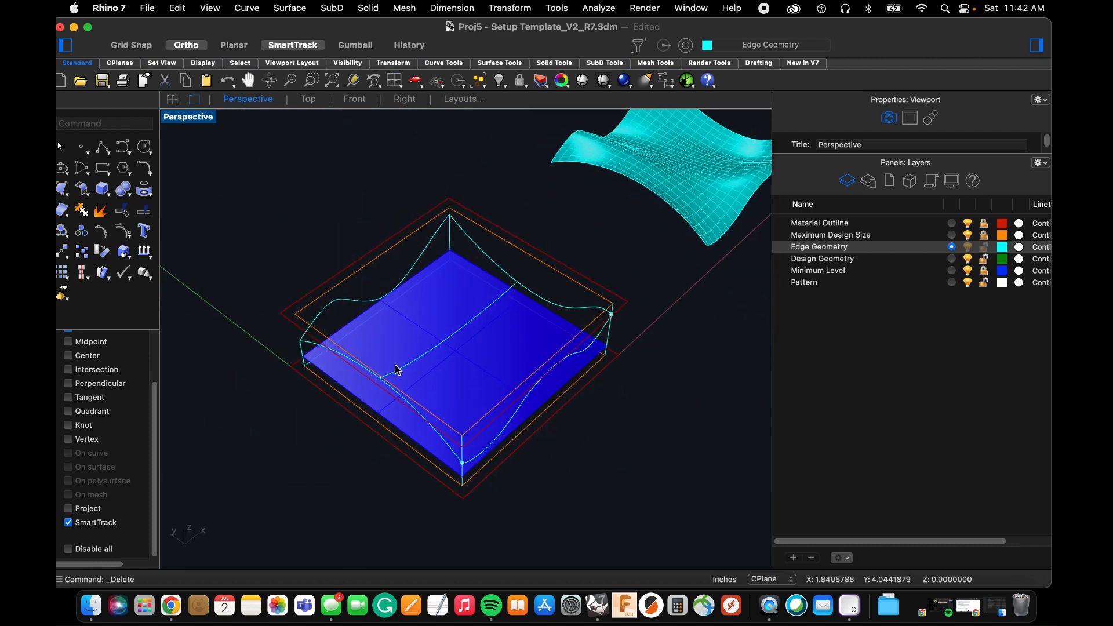
pyautogui.press('super+z')
# Move the arc-section sweep surface 10 inches in the negative X direction, away from the template.
pyautogui.moveTo(603, 514); pyautogui.dragTo(631, 444, button='right')
pyautogui.click(412, 370)
pyautogui.scroll(-5, 412, 425)
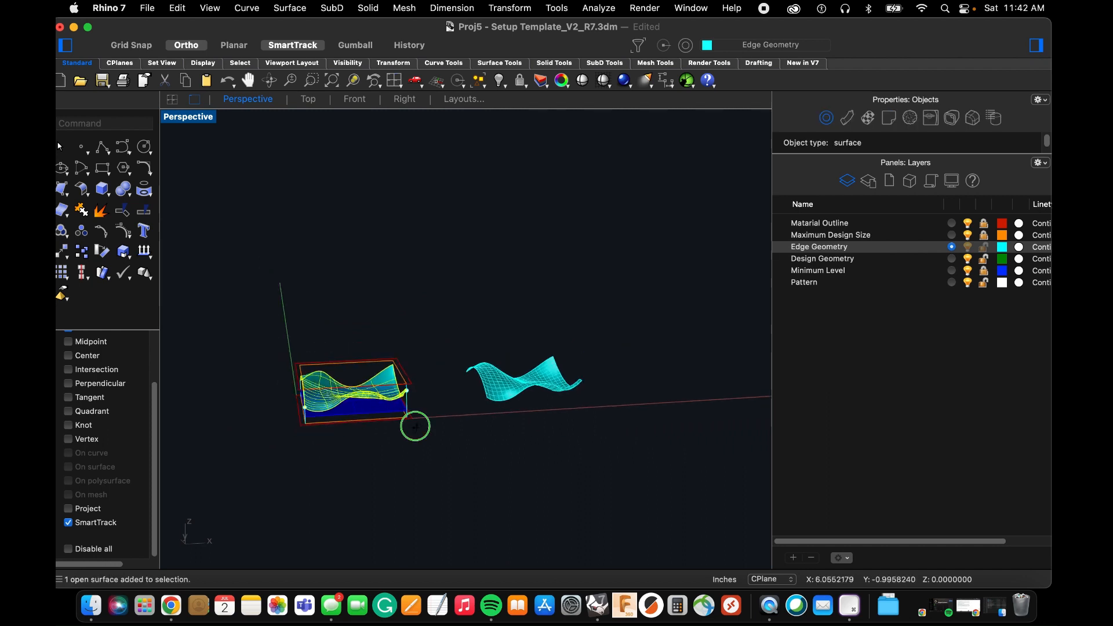
pyautogui.write('m')
pyautogui.press('space')
pyautogui.click(436, 466)
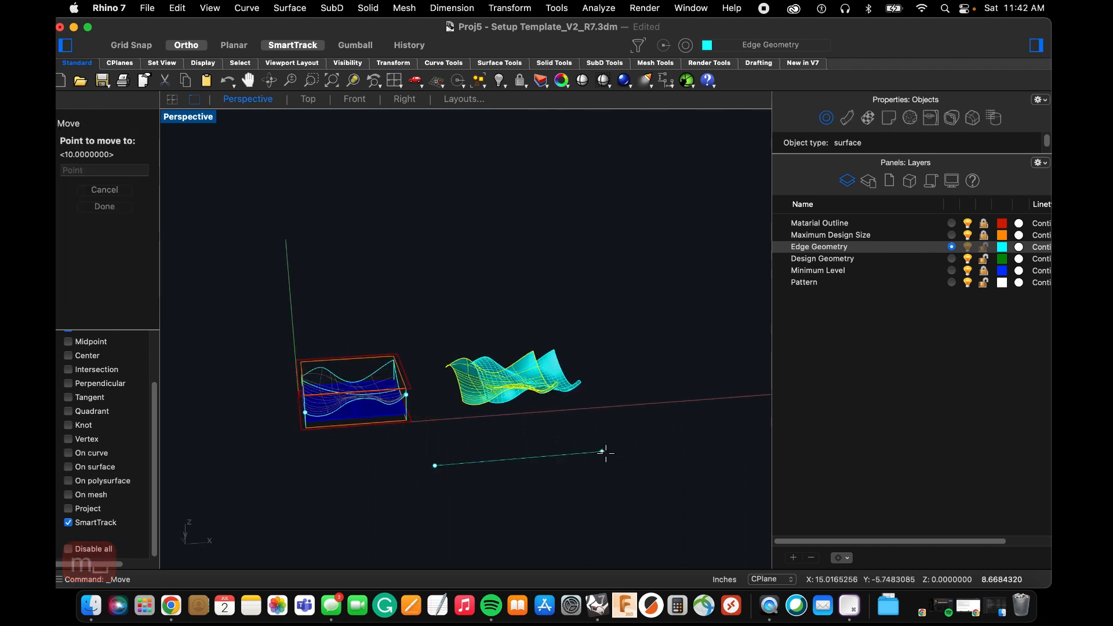
pyautogui.write('10')
pyautogui.click(271, 477)
pyautogui.press('Escape')
pyautogui.press('Escape')
pyautogui.press('Escape')
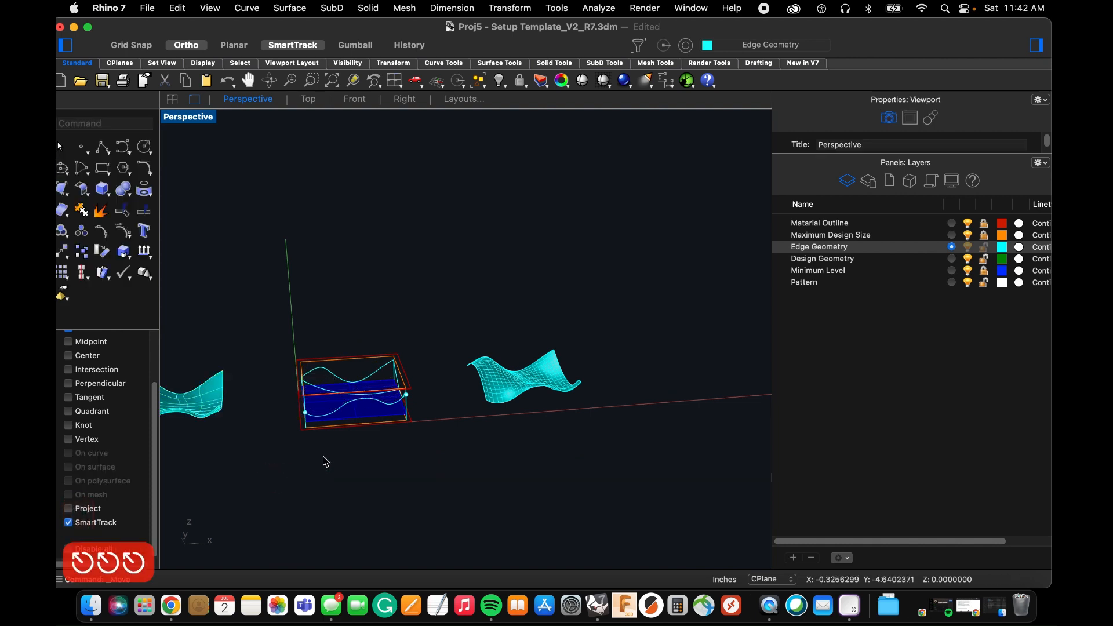
# Change the curve network surface to the Design Geometry layer.
pyautogui.click(506, 383)
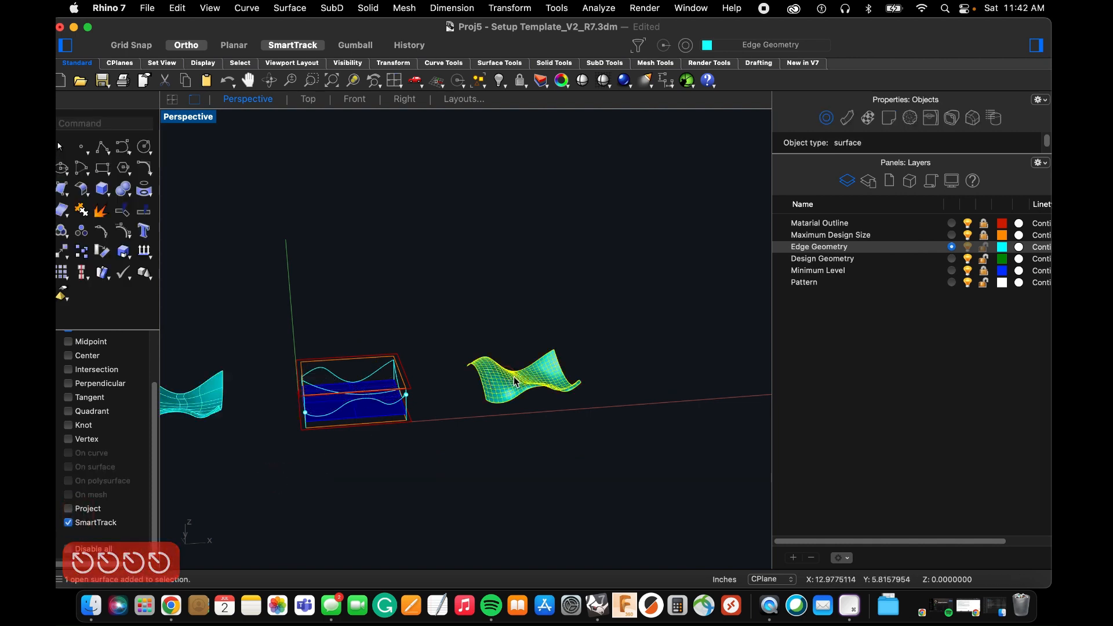
pyautogui.rightClick(862, 258)
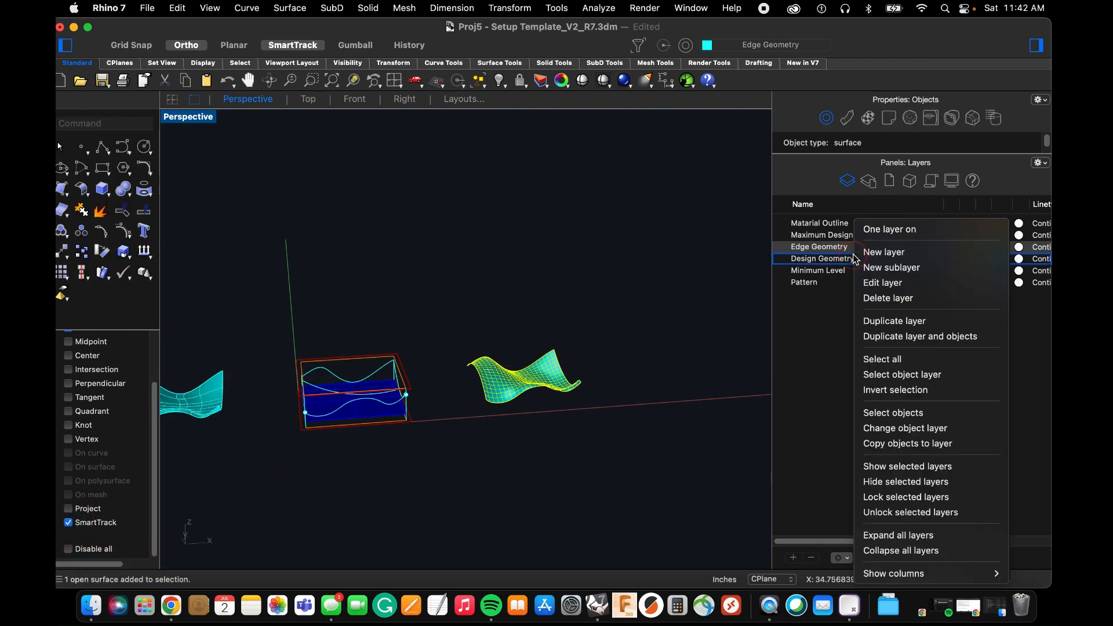
pyautogui.click(923, 428)
# Move the network surface 10 inches in the negative X direction, back onto the template's edge curves.
pyautogui.write('m')
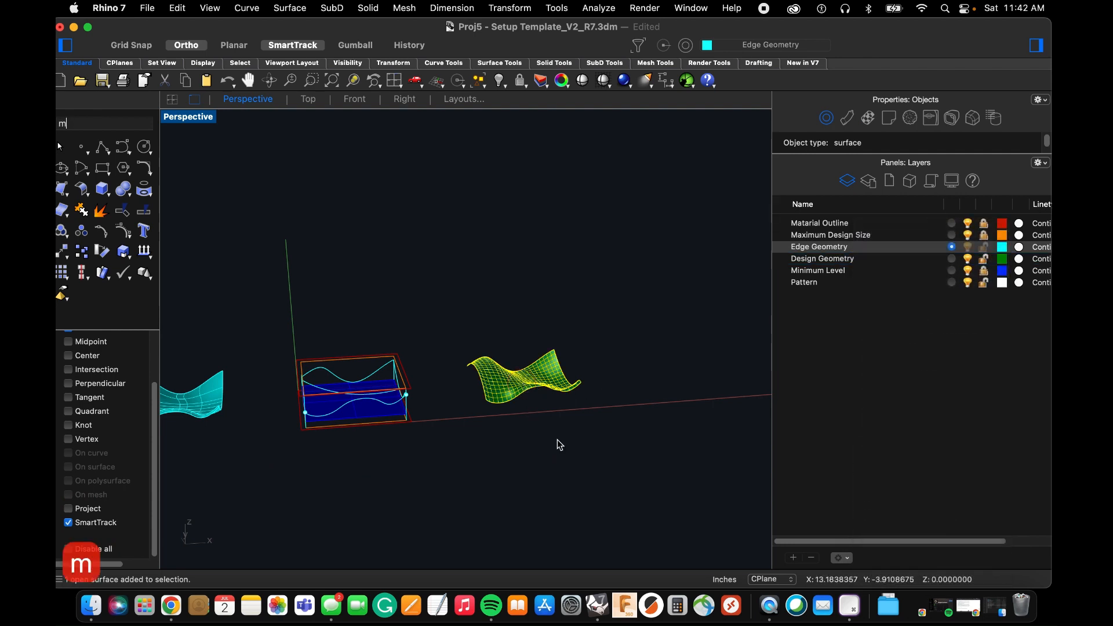
pyautogui.press('Return')
pyautogui.click(559, 439)
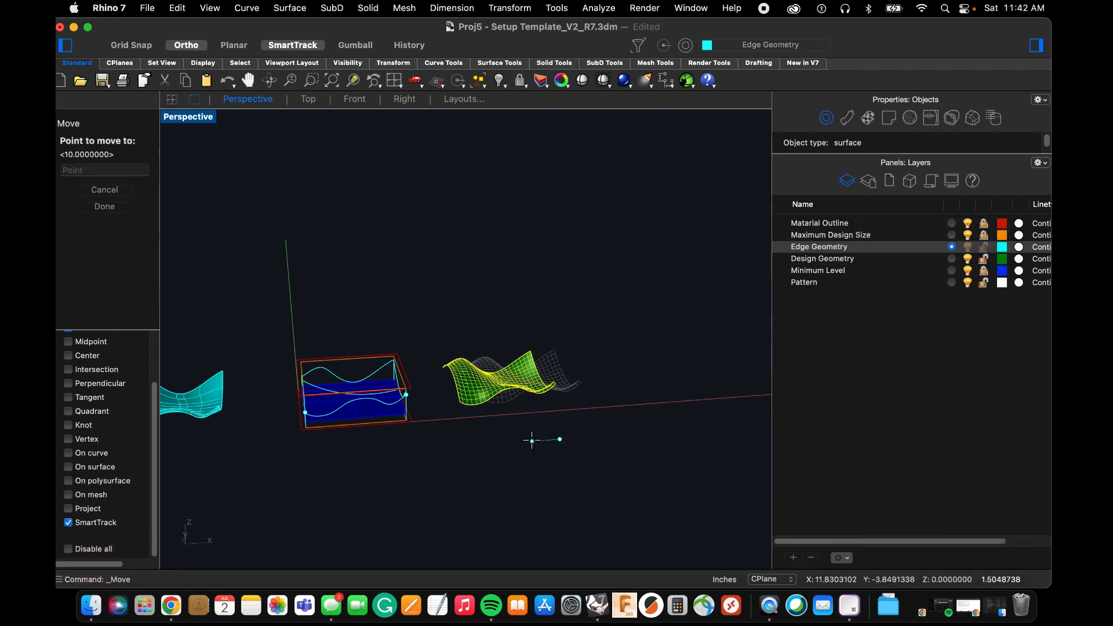
pyautogui.write('10')
pyautogui.press('Return')
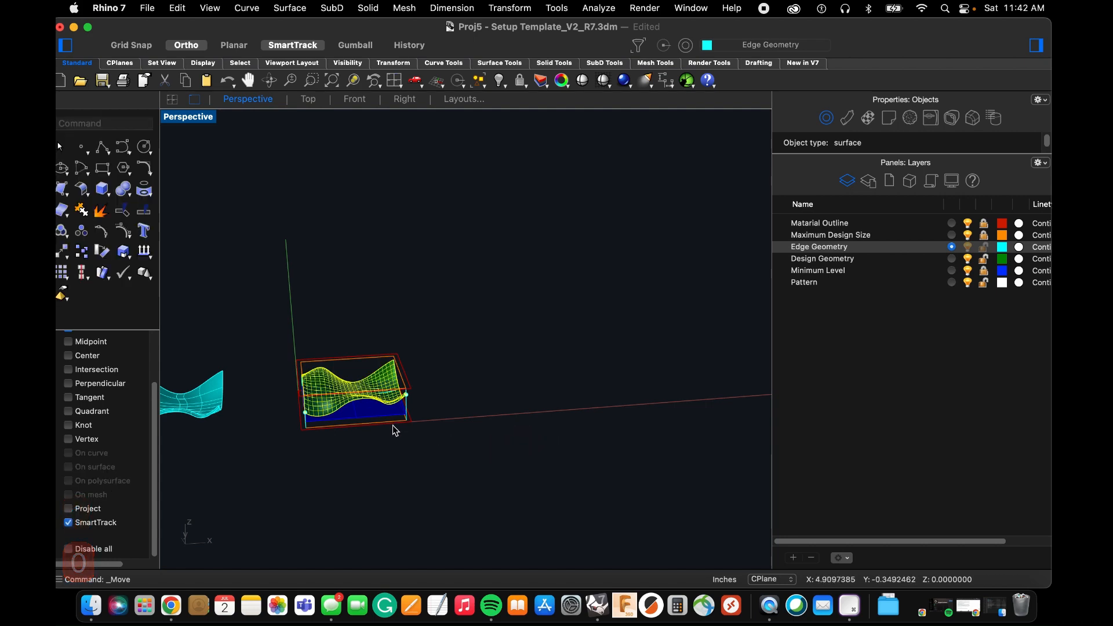
pyautogui.click(401, 455)
# Examine from several angles how the network surface follows the edge curves within the maximum design box.
pyautogui.scroll(10, 342, 402)
pyautogui.moveTo(424, 389); pyautogui.dragTo(374, 387, button='right')
pyautogui.moveTo(522, 347); pyautogui.dragTo(473, 349, button='right')
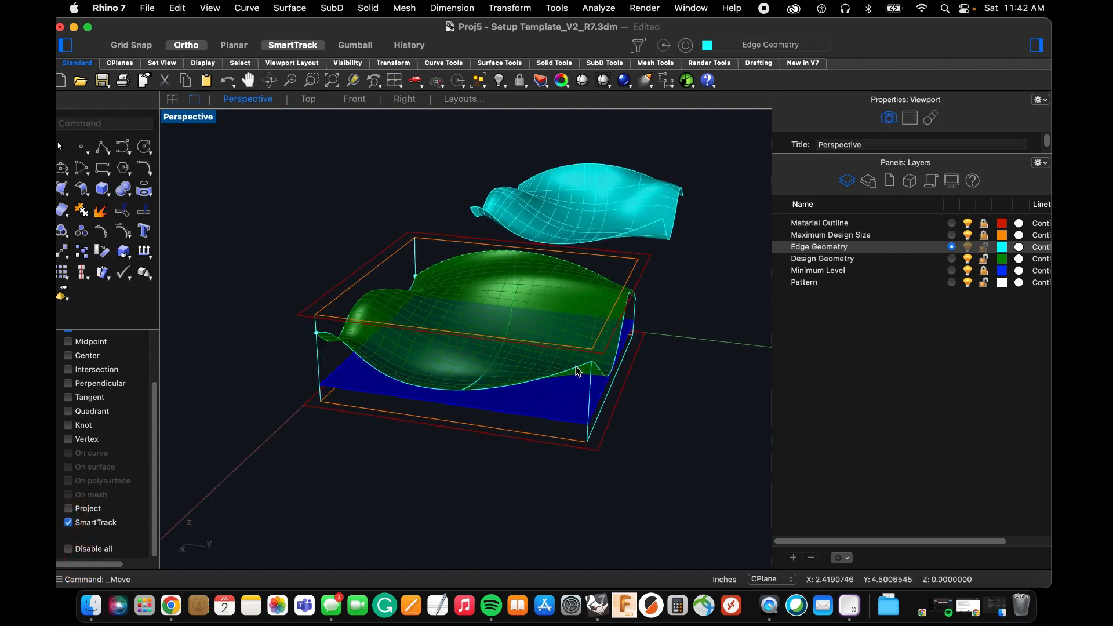
pyautogui.moveTo(612, 339); pyautogui.dragTo(603, 345, button='right')
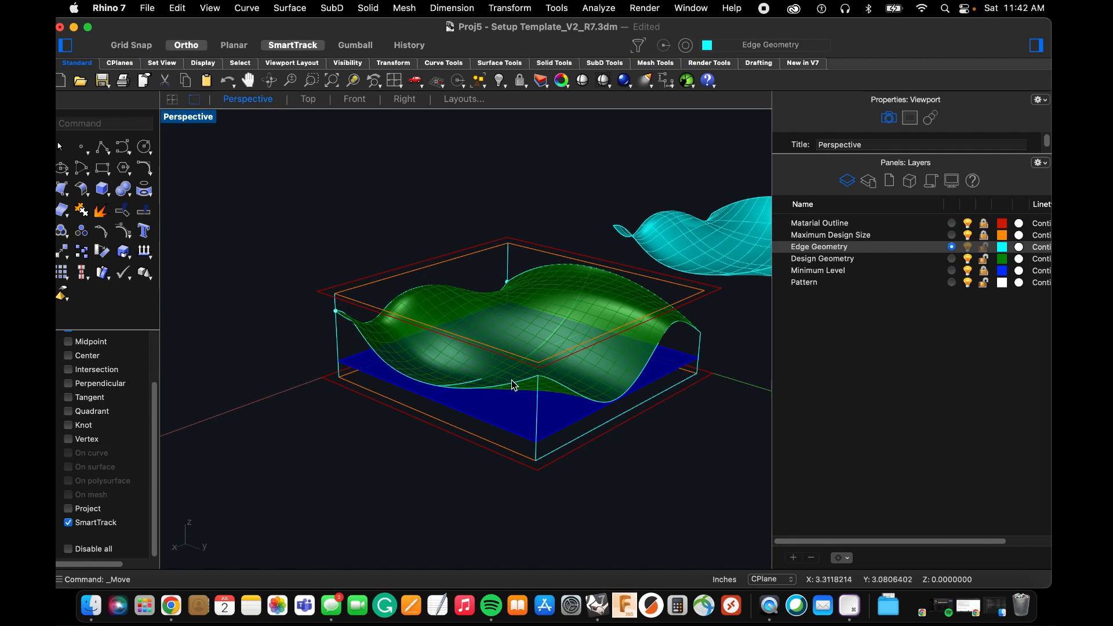
pyautogui.click(365, 346)
pyautogui.click(430, 369)
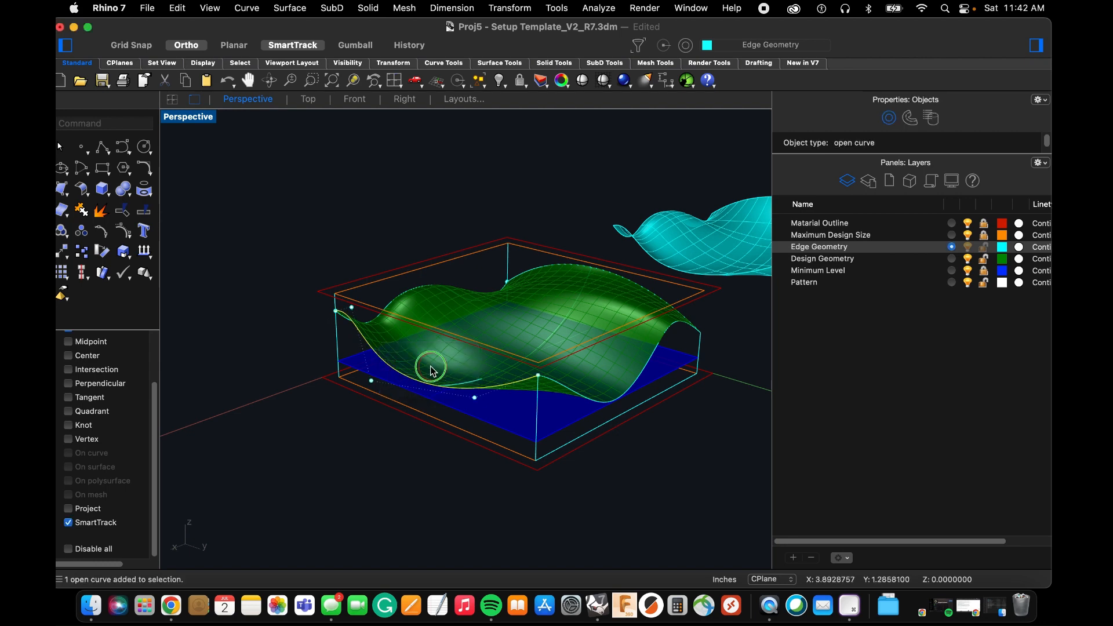
pyautogui.moveTo(430, 369); pyautogui.dragTo(417, 376, button='right')
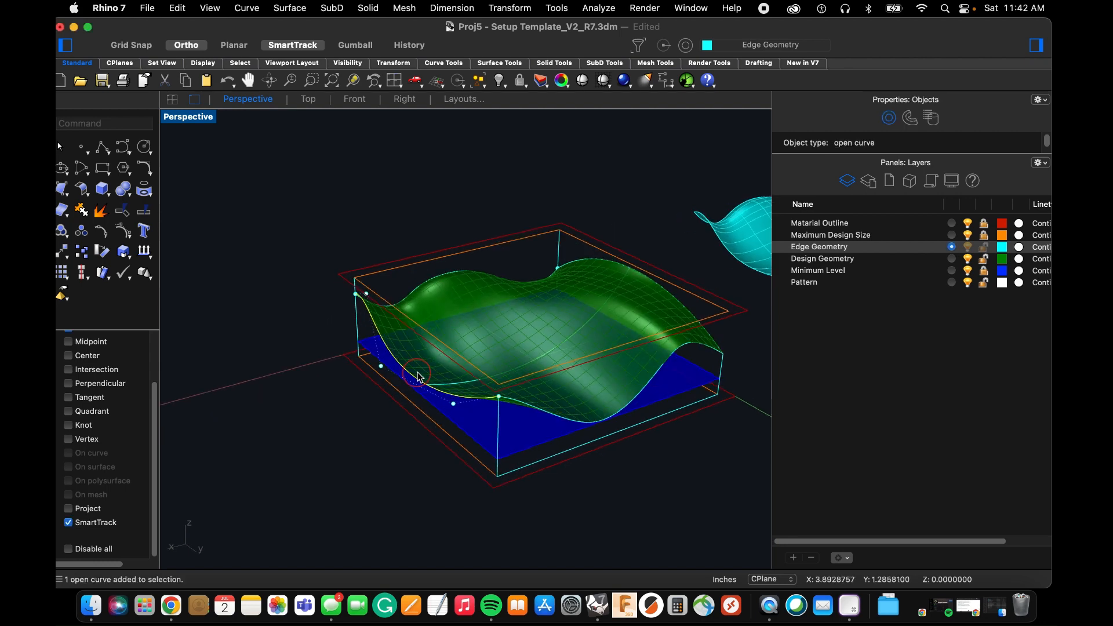
pyautogui.click(341, 325)
pyautogui.click(323, 343)
pyautogui.moveTo(348, 348); pyautogui.dragTo(426, 281, button='right')
pyautogui.scroll(4, 414, 387)
pyautogui.scroll(-5, 502, 349)
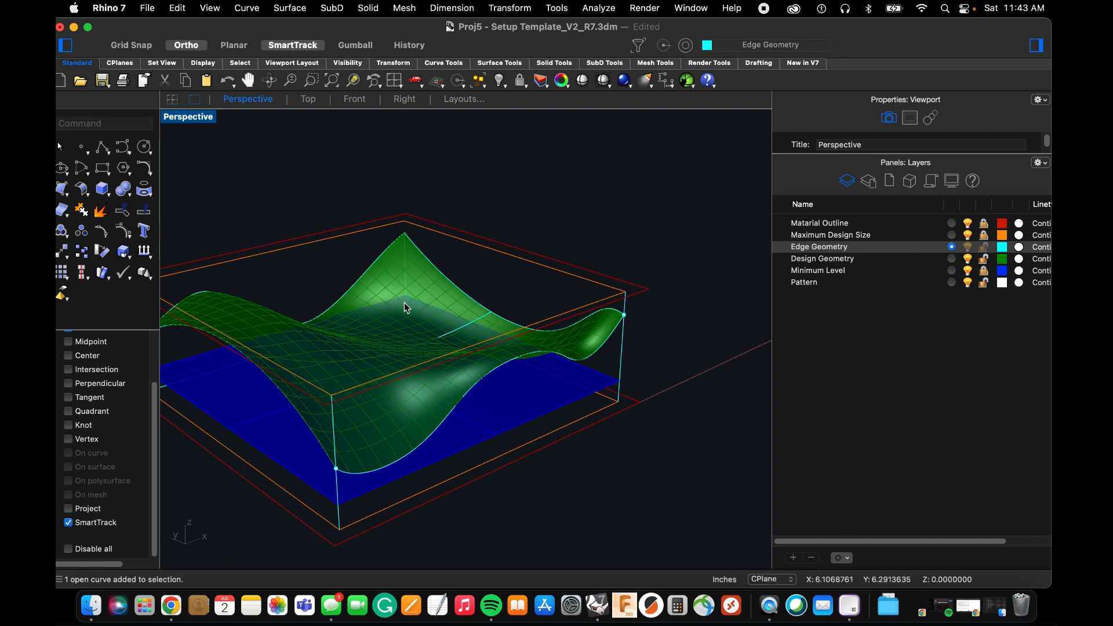
pyautogui.moveTo(523, 398); pyautogui.dragTo(452, 415, button='right')
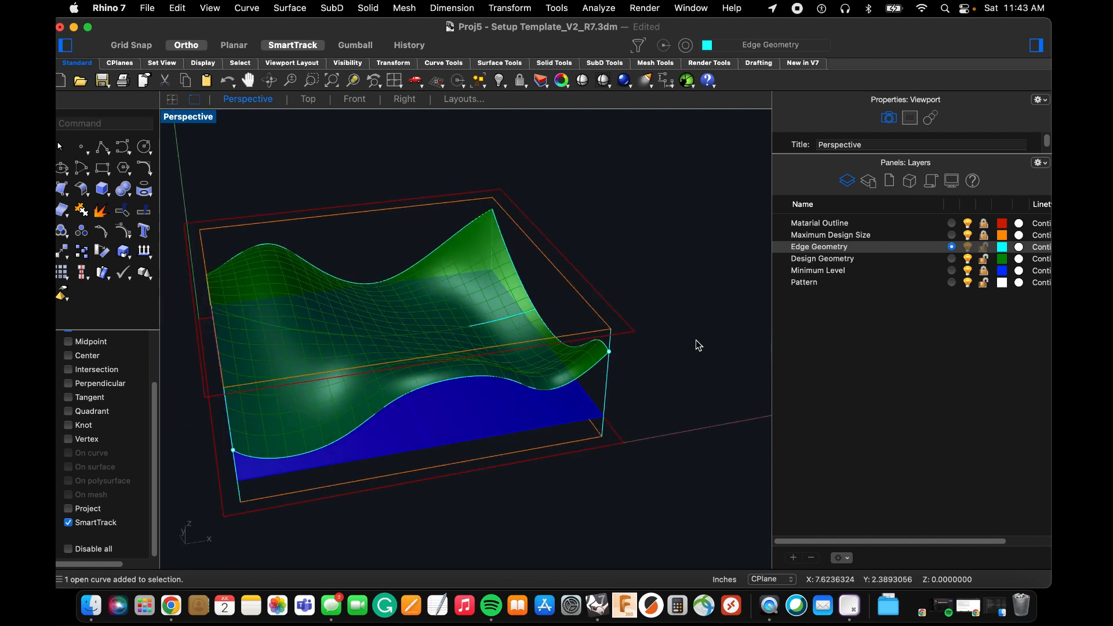
# Unlock the Maximum Design Size layer and, with Edge Geometry hidden, extrude its bottom rectangle as a solid about 2.25 inches high on the Design Geometry layer.
pyautogui.click(984, 242)
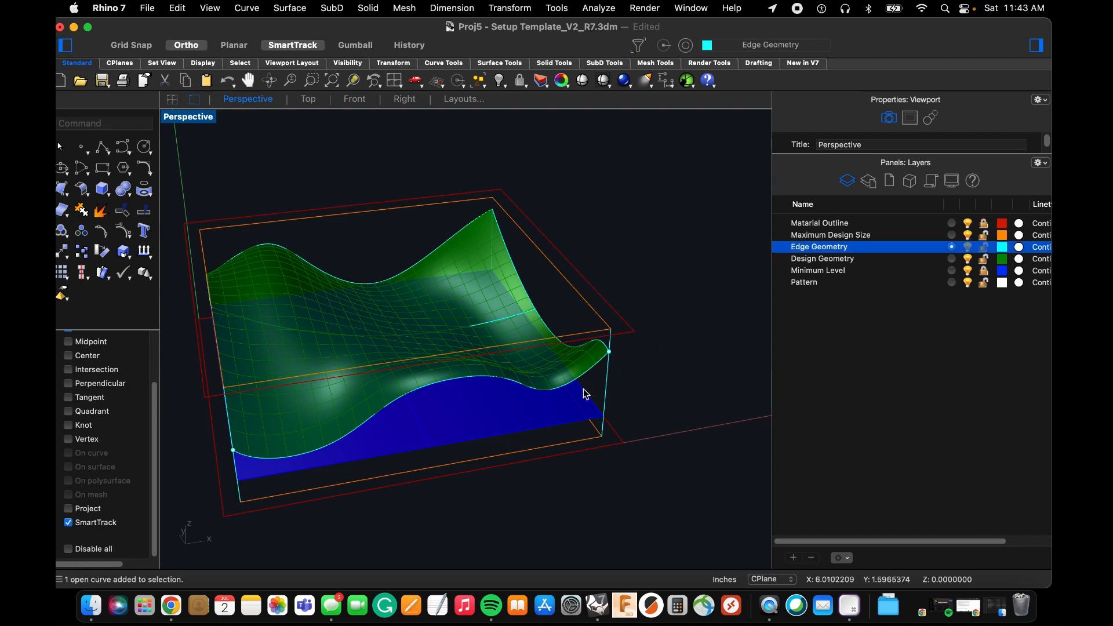
pyautogui.write('extr')
pyautogui.press('Return')
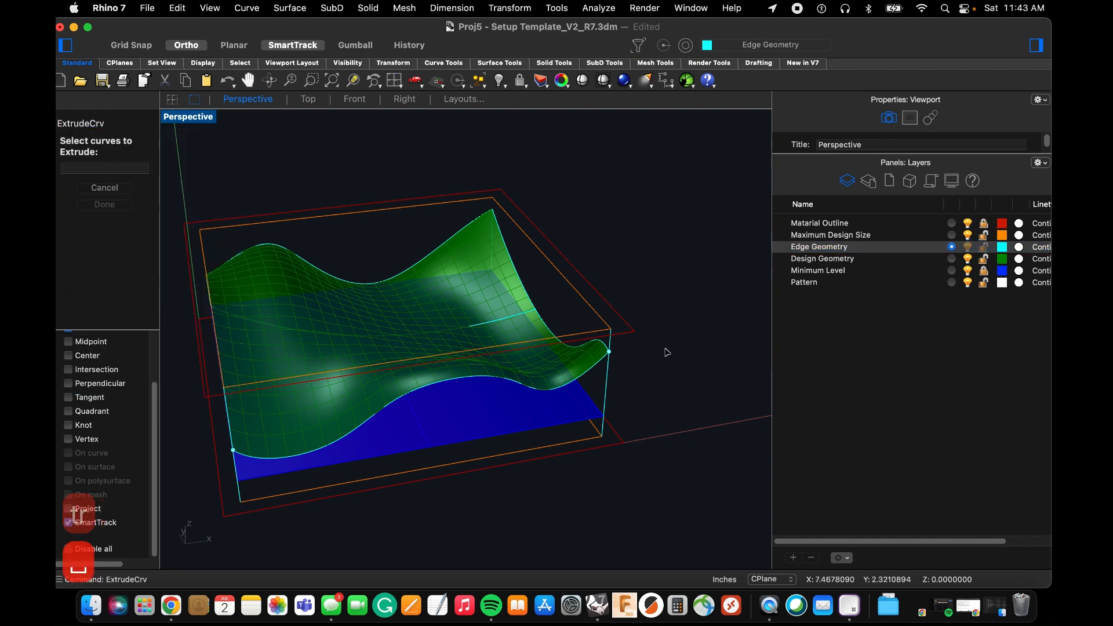
pyautogui.click(952, 259)
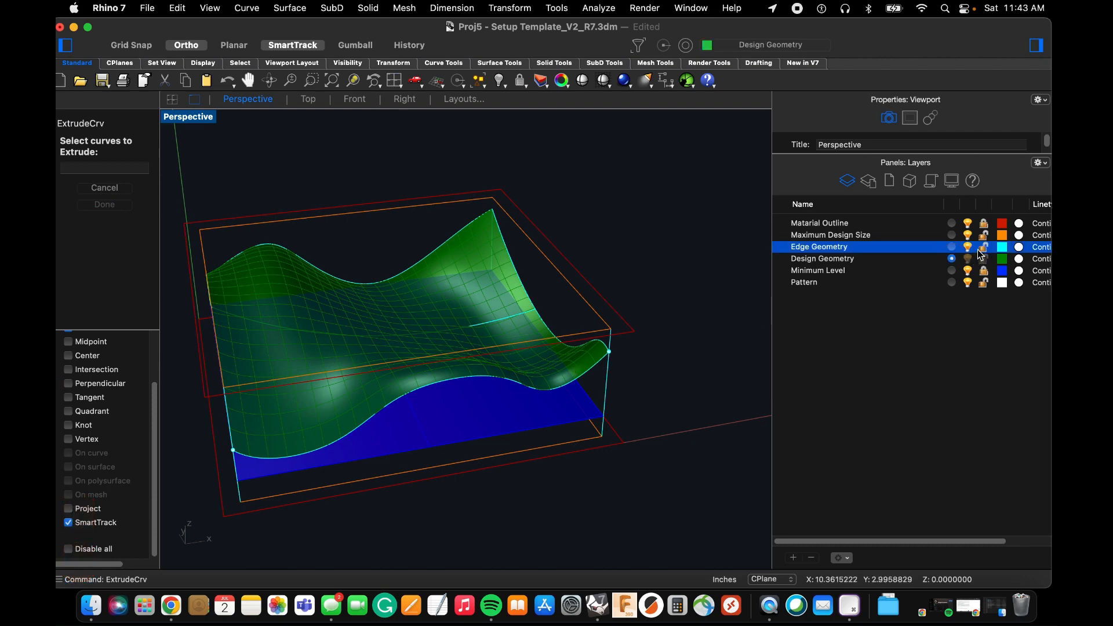
pyautogui.click(971, 248)
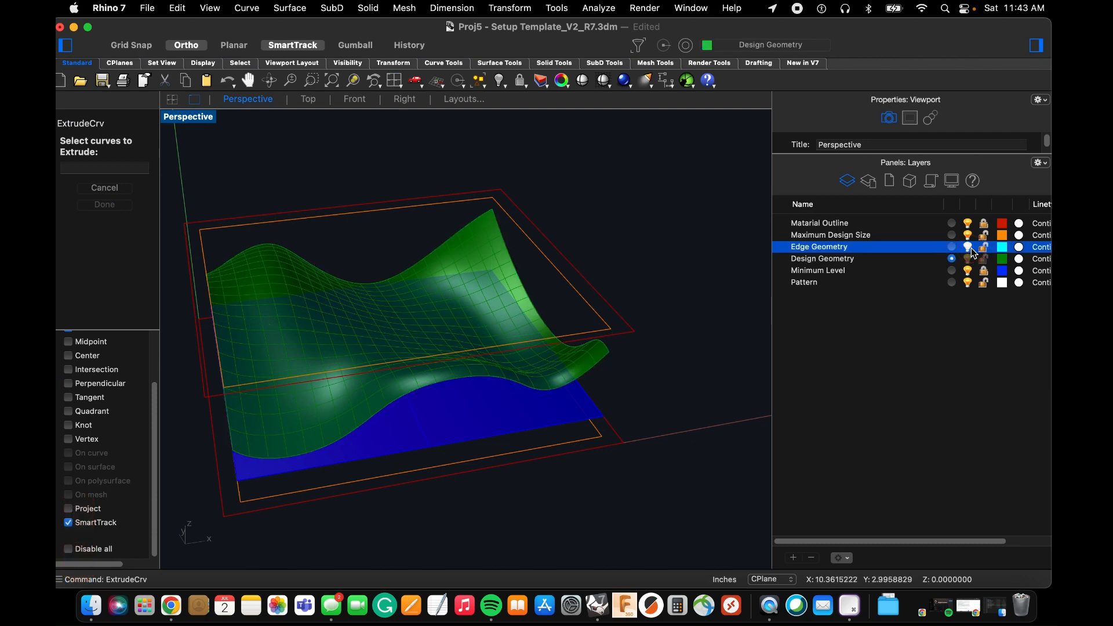
pyautogui.click(476, 462)
pyautogui.press('Return')
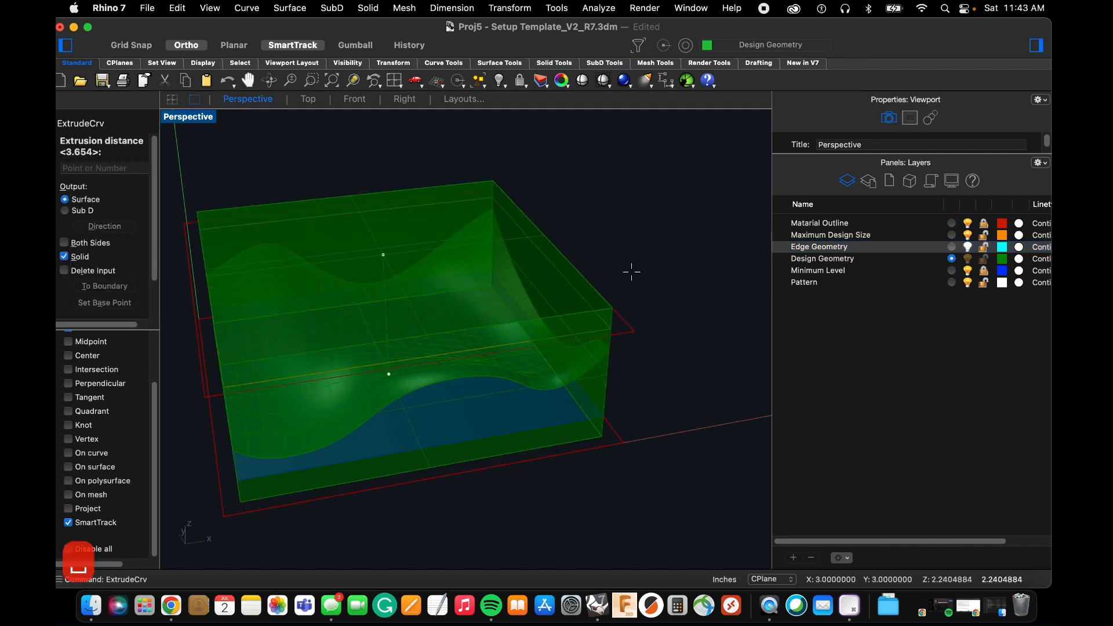
pyautogui.click(632, 267)
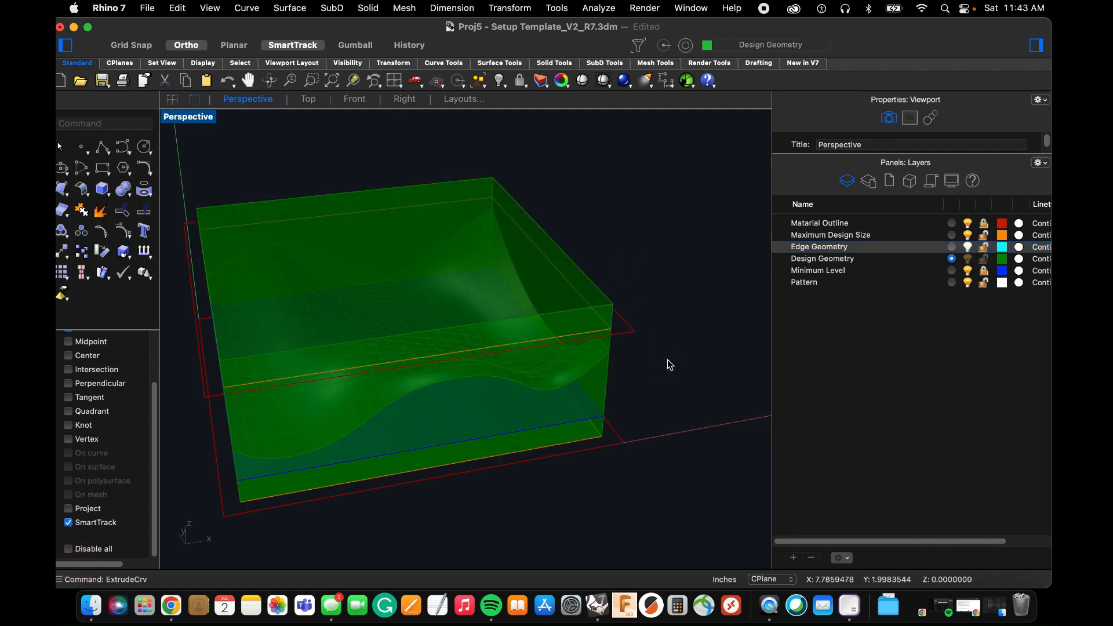
# Trim away the part of the extruded box above the network surface, using that surface as the cutting object.
pyautogui.moveTo(666, 365); pyautogui.dragTo(664, 344, button='right')
pyautogui.write('trim')
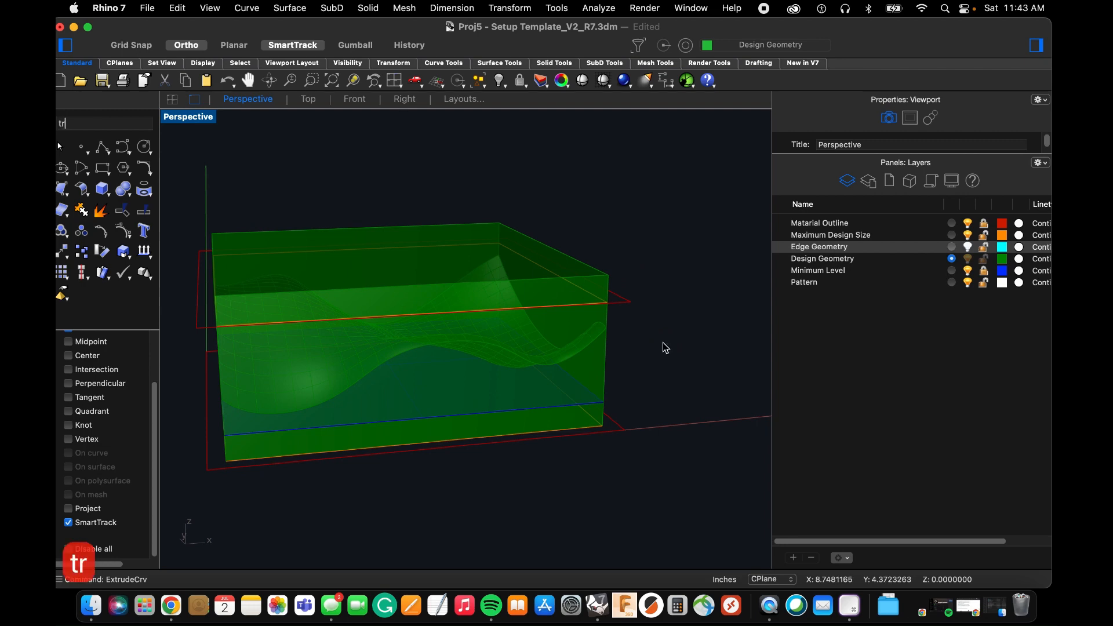
pyautogui.press('space')
pyautogui.click(597, 342)
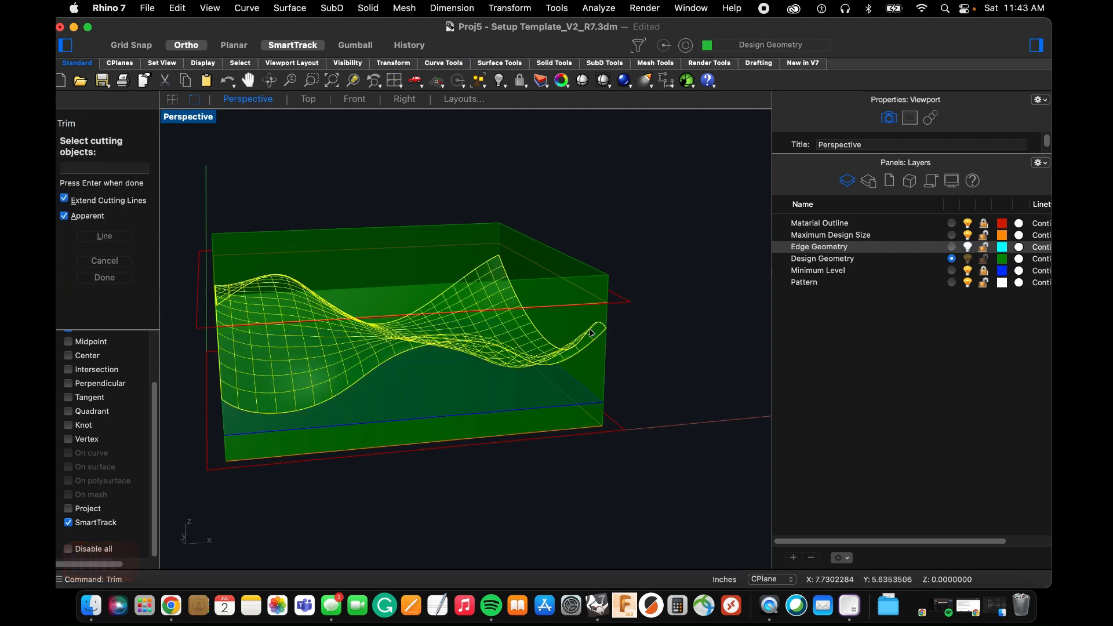
pyautogui.press('Return')
pyautogui.click(568, 267)
pyautogui.press('Escape')
pyautogui.press('Escape')
pyautogui.press('Escape')
pyautogui.press('Escape')
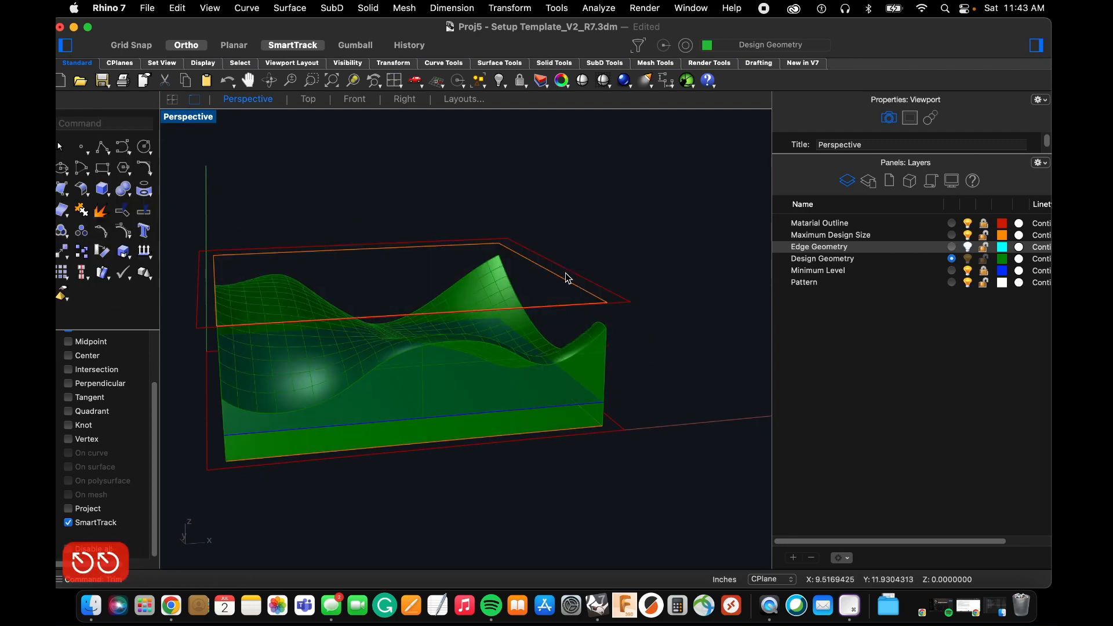
# Examine in the Top view how the network surface's edges line up with the design boundary.
pyautogui.click(578, 345)
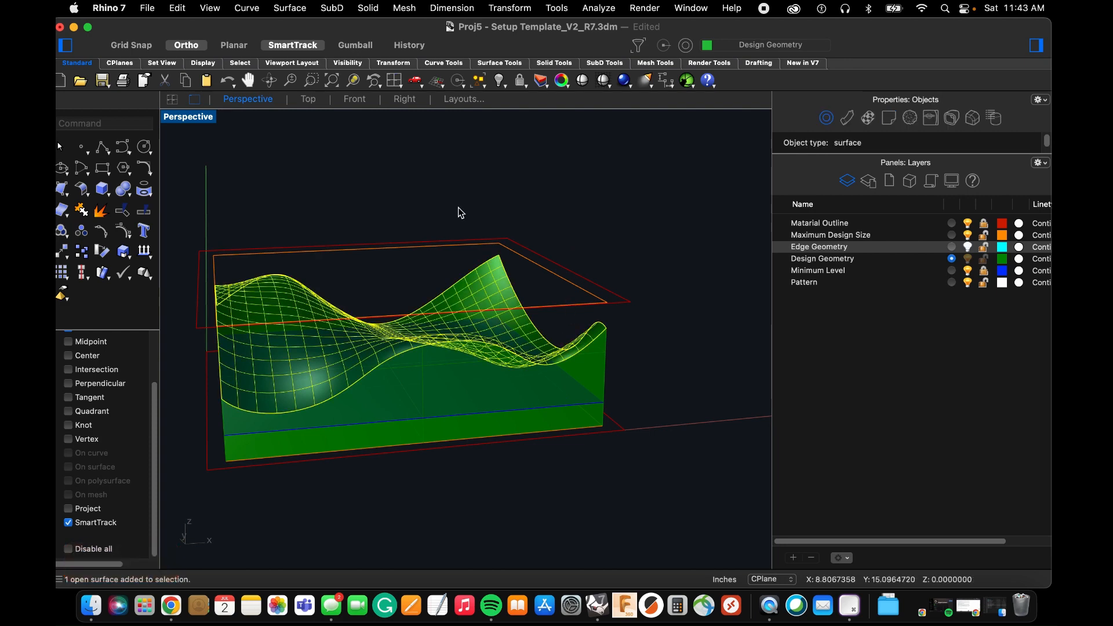
pyautogui.click(305, 101)
pyautogui.scroll(3, 320, 192)
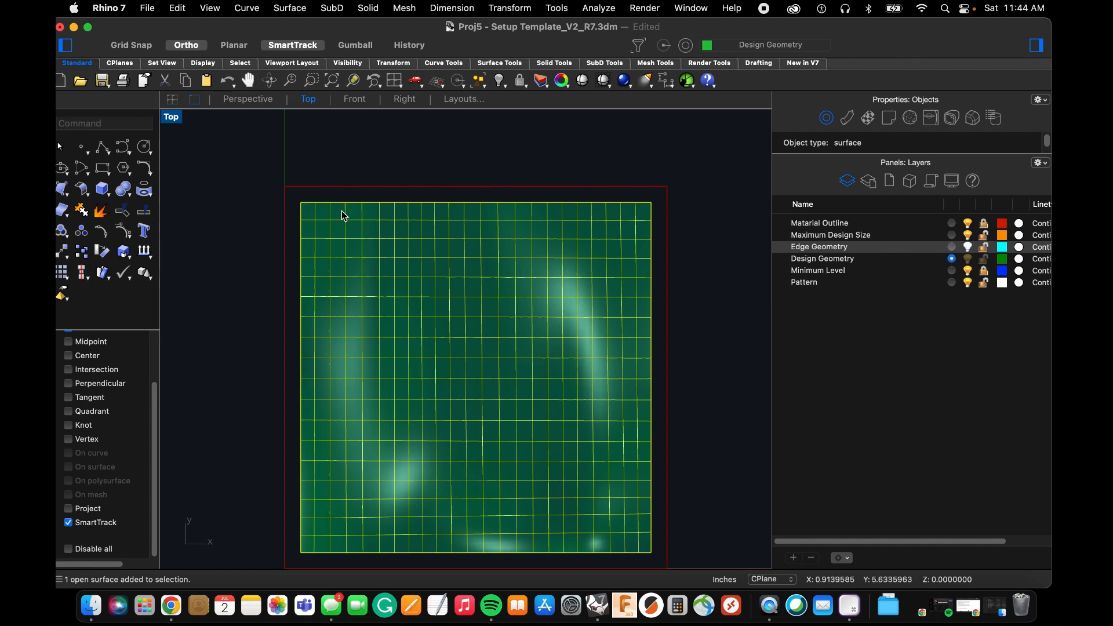
pyautogui.scroll(-2, 257, 239)
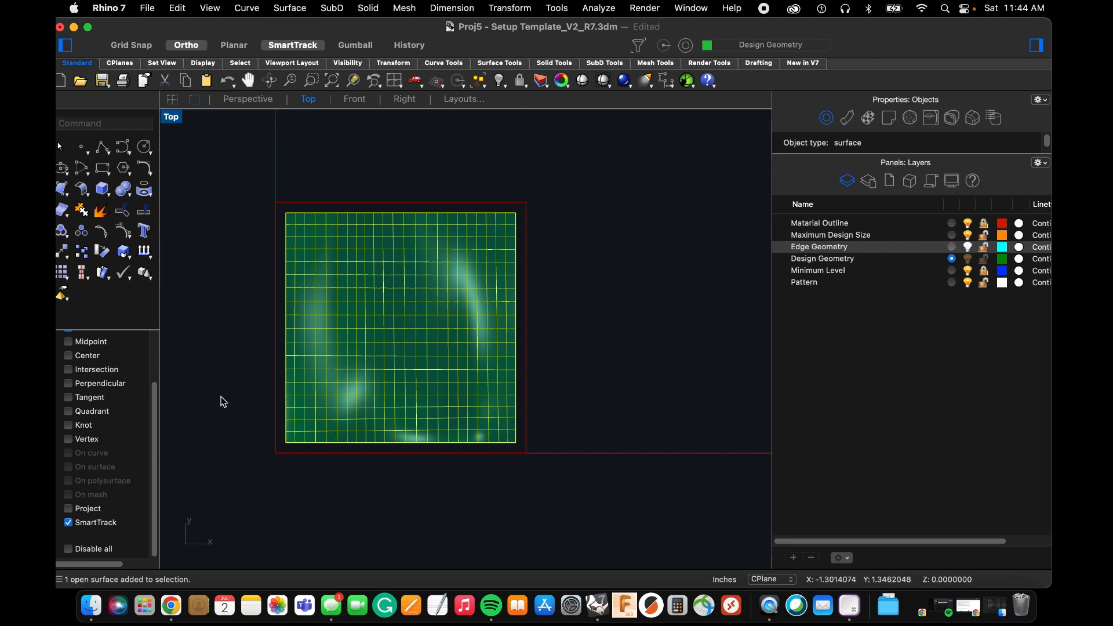
pyautogui.click(223, 402)
pyautogui.click(254, 102)
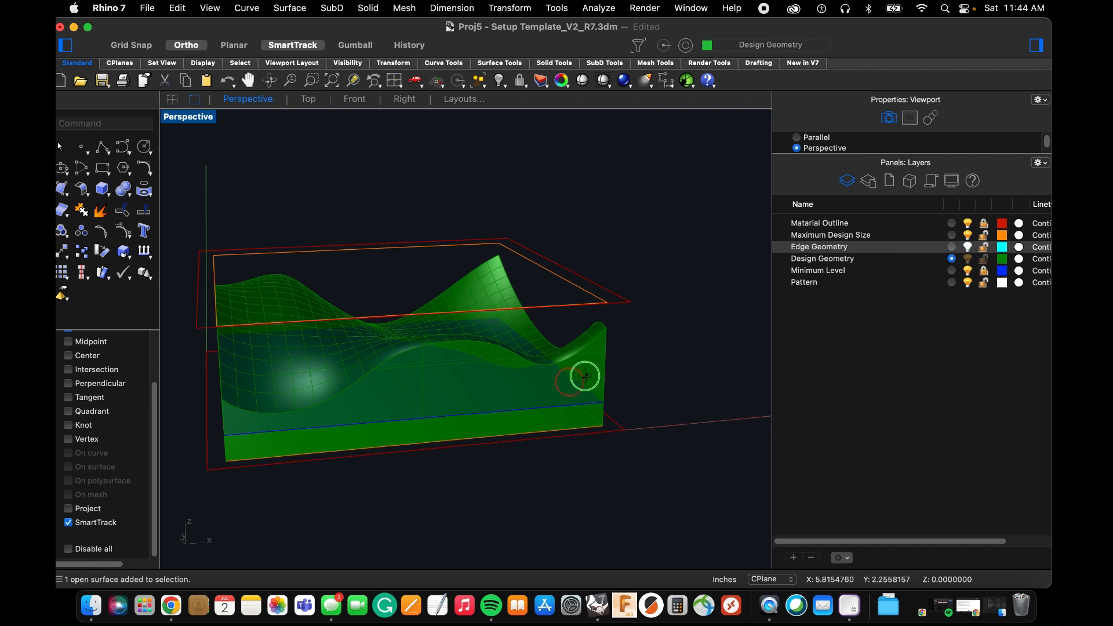
# Join all objects on the Design Geometry layer, the network surface and the trimmed box, into one closed polysurface.
pyautogui.moveTo(585, 376); pyautogui.dragTo(604, 383, button='right')
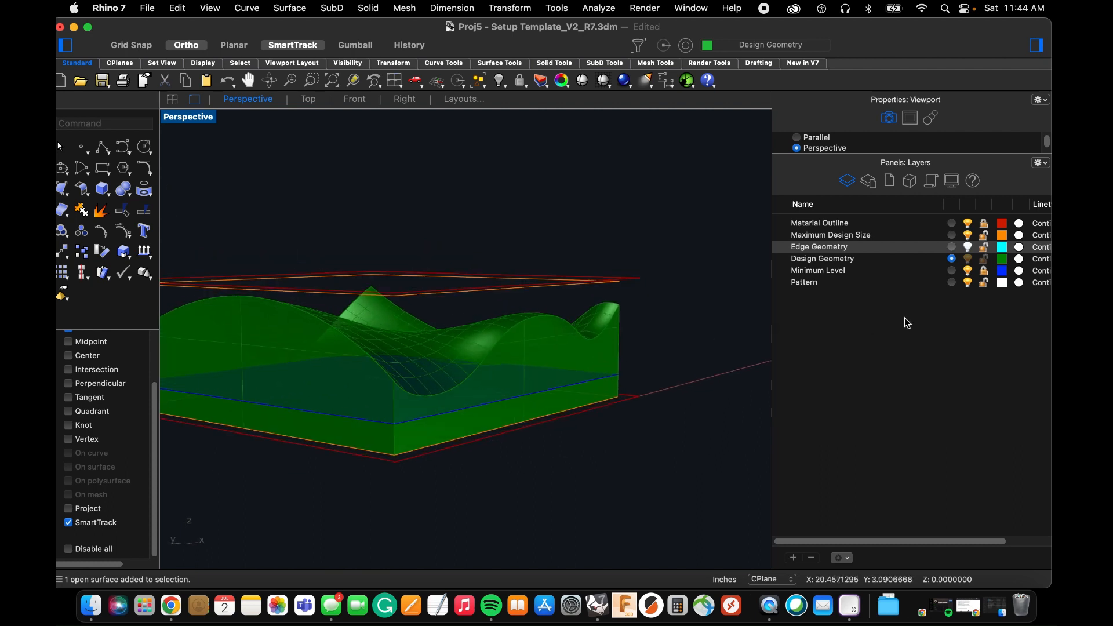
pyautogui.rightClick(938, 258)
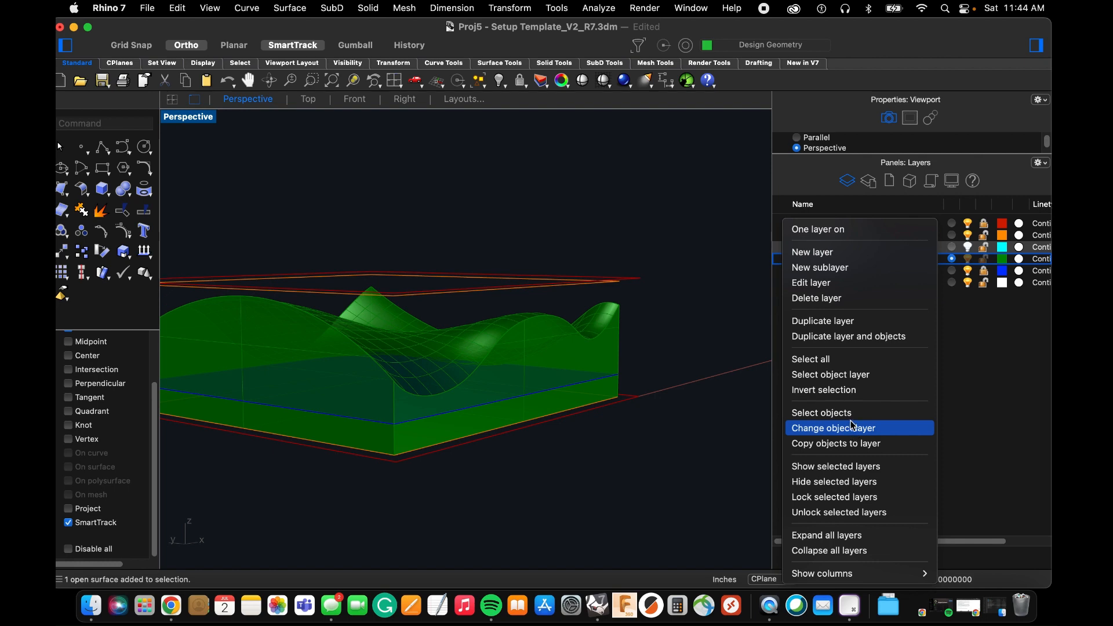
pyautogui.click(835, 412)
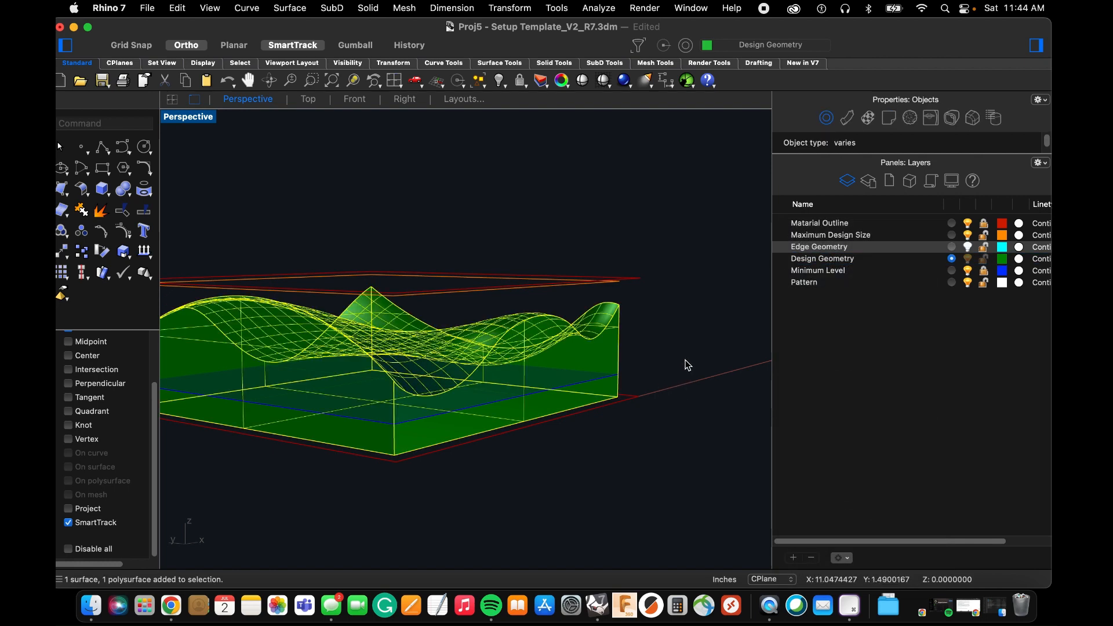
pyautogui.write('join')
pyautogui.press('space')
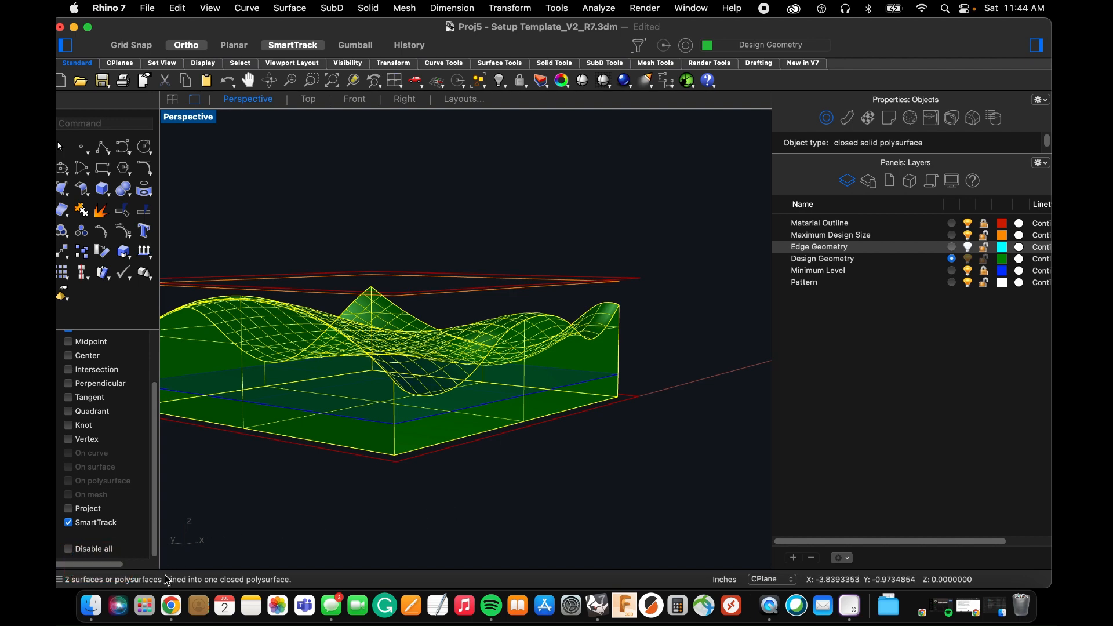
pyautogui.click(391, 480)
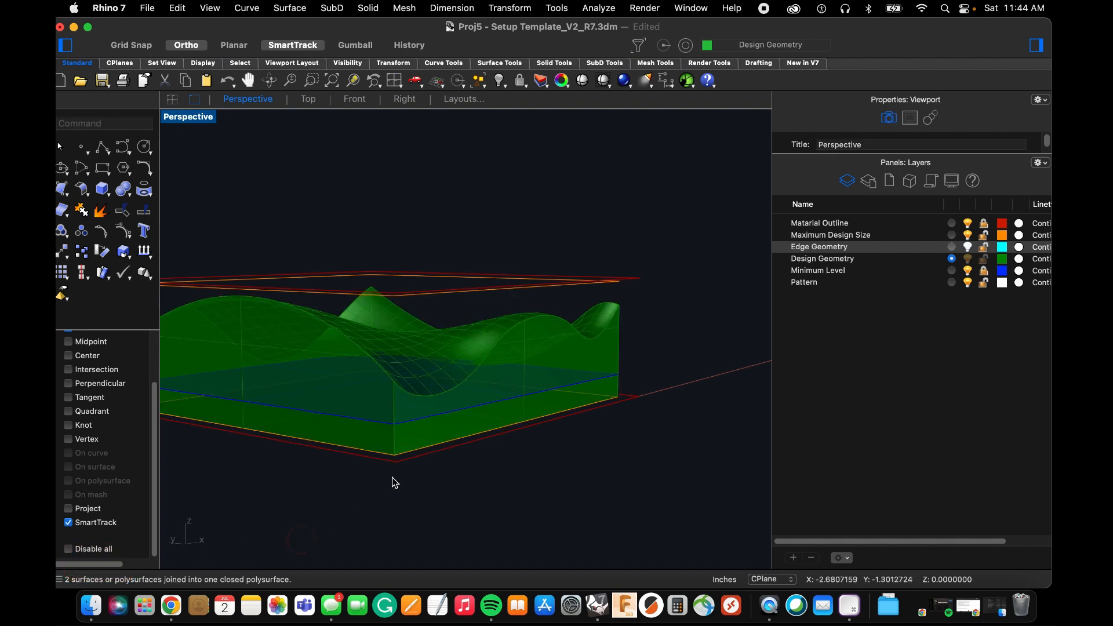
# Inspect the joined solid against the minimum level plane and hide the Minimum Level layer.
pyautogui.moveTo(501, 429); pyautogui.dragTo(474, 385, button='right')
pyautogui.scroll(3, 539, 455)
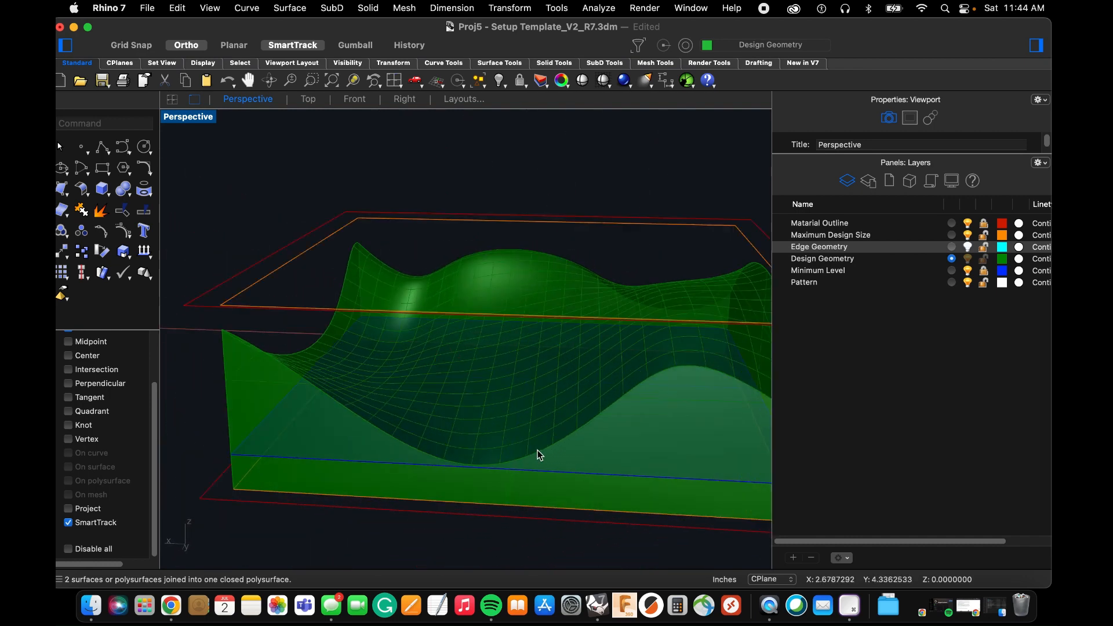
pyautogui.moveTo(484, 462)
pyautogui.mouseDown(button='right')
pyautogui.moveTo(502, 487)
pyautogui.moveTo(497, 448)
pyautogui.mouseUp(button='right')
pyautogui.scroll(-5, 366, 431)
pyautogui.moveTo(367, 435); pyautogui.dragTo(248, 433, button='right')
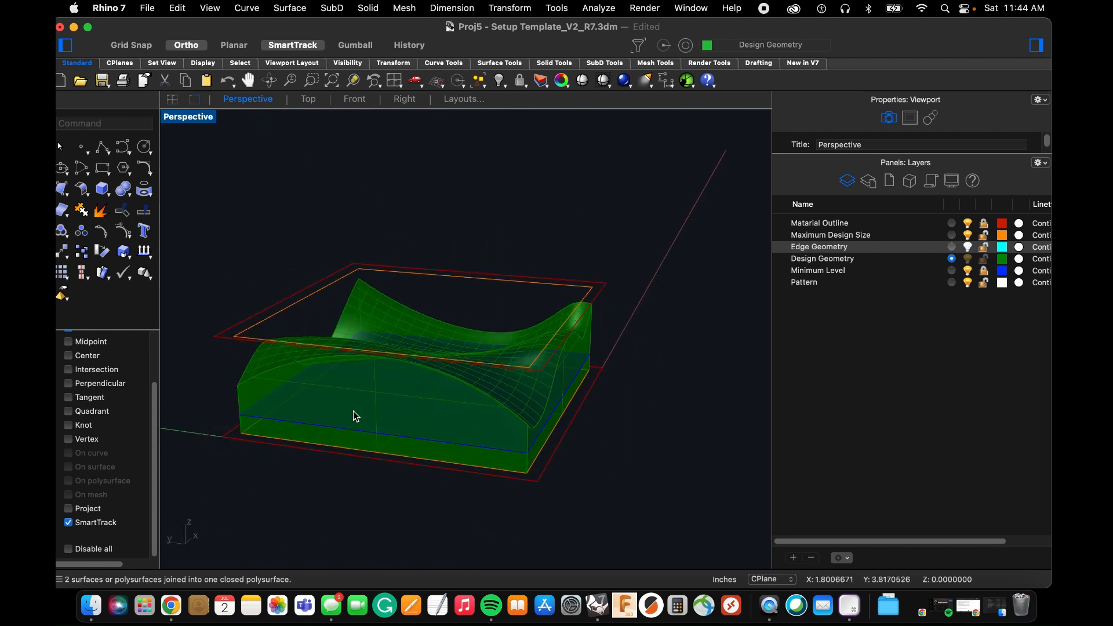
pyautogui.click(968, 272)
pyautogui.moveTo(556, 367); pyautogui.dragTo(513, 391, button='right')
pyautogui.scroll(-3, 498, 388)
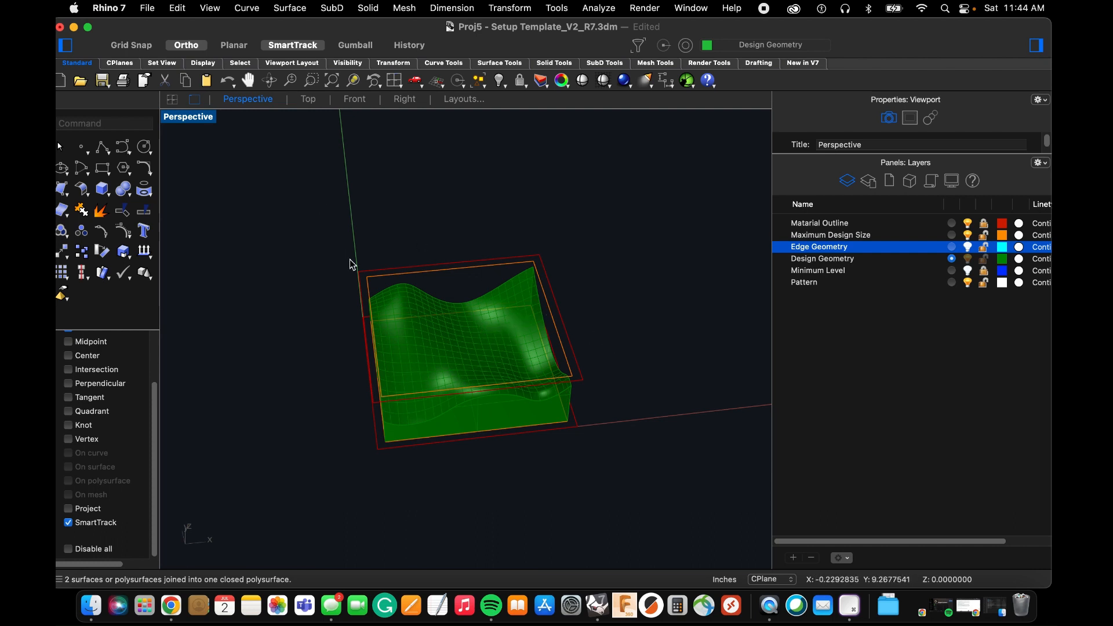
pyautogui.click(205, 125)
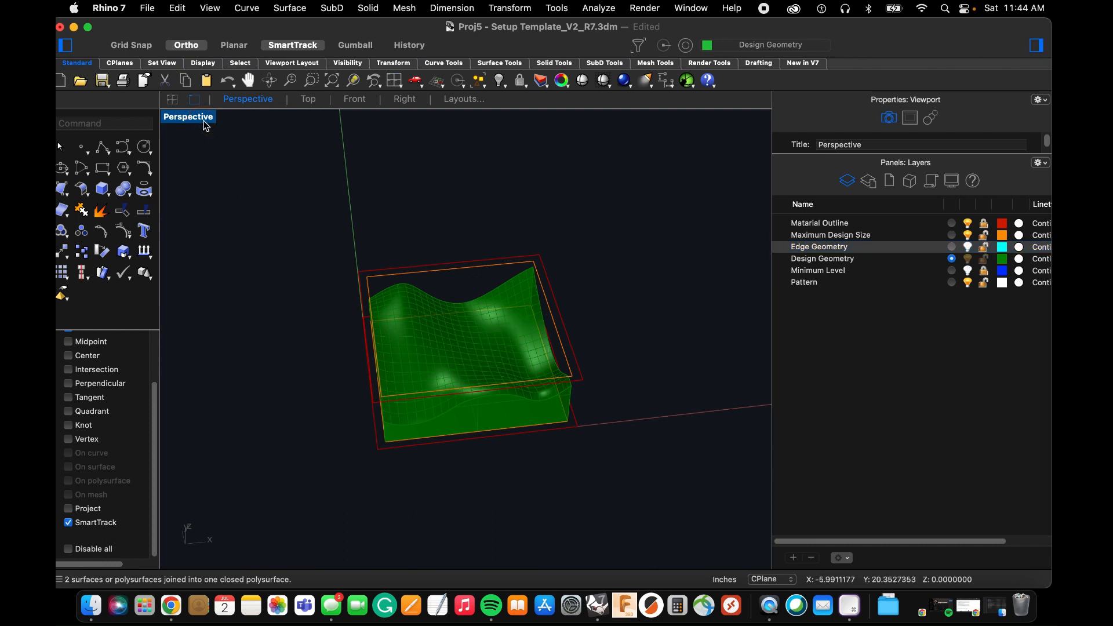
# Show the finished solid in the Top view with free space around it.
pyautogui.click(309, 99)
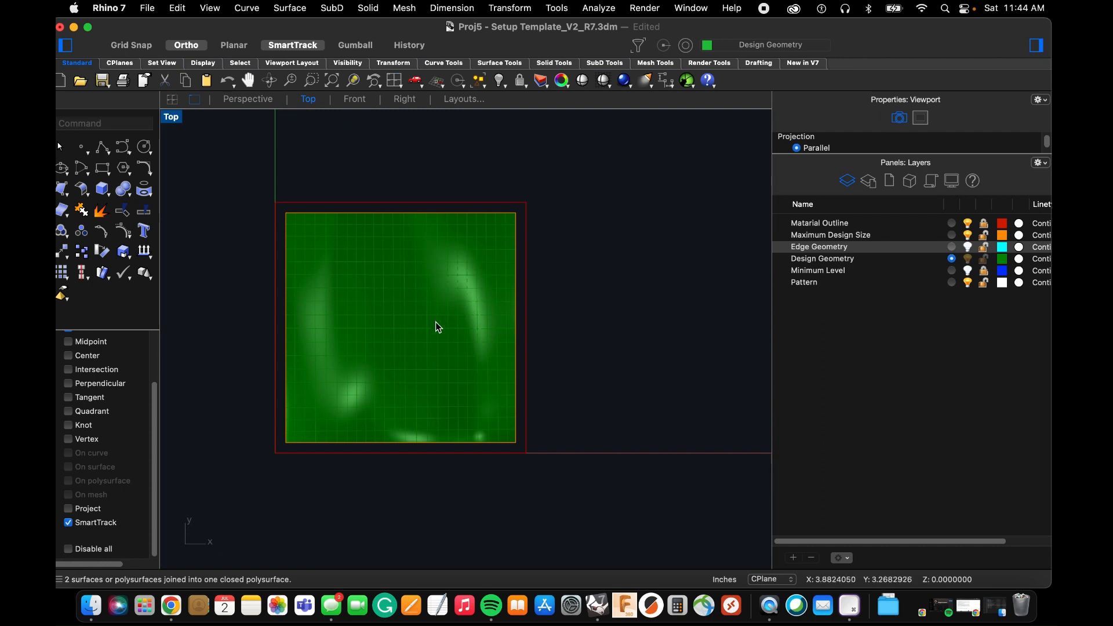
pyautogui.scroll(-6, 439, 328)
pyautogui.scroll(1, 429, 354)
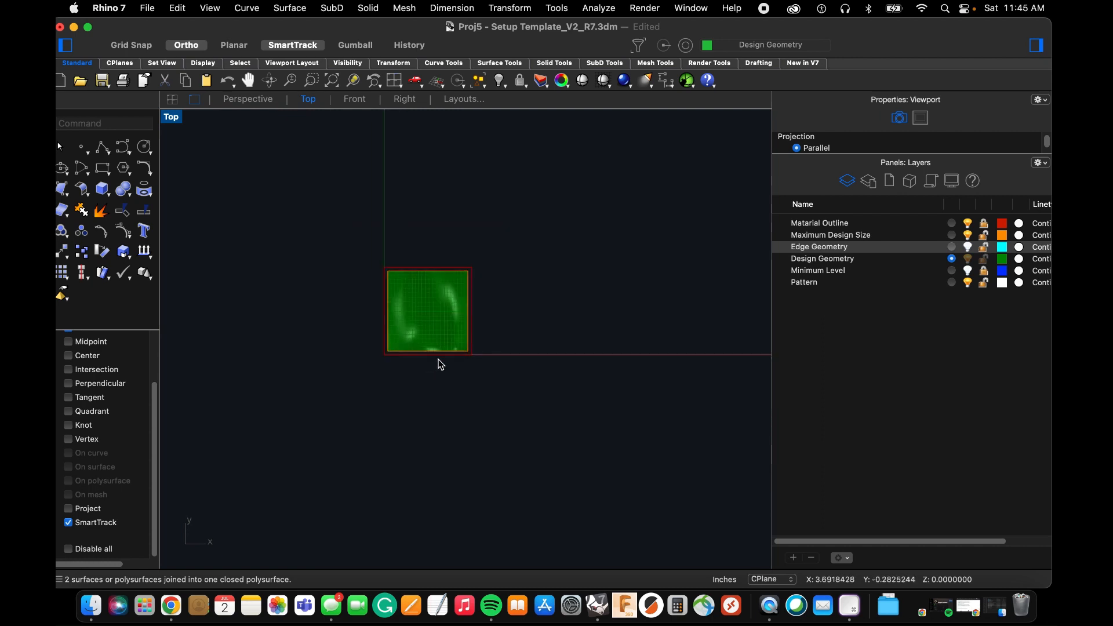
pyautogui.scroll(1, 437, 376)
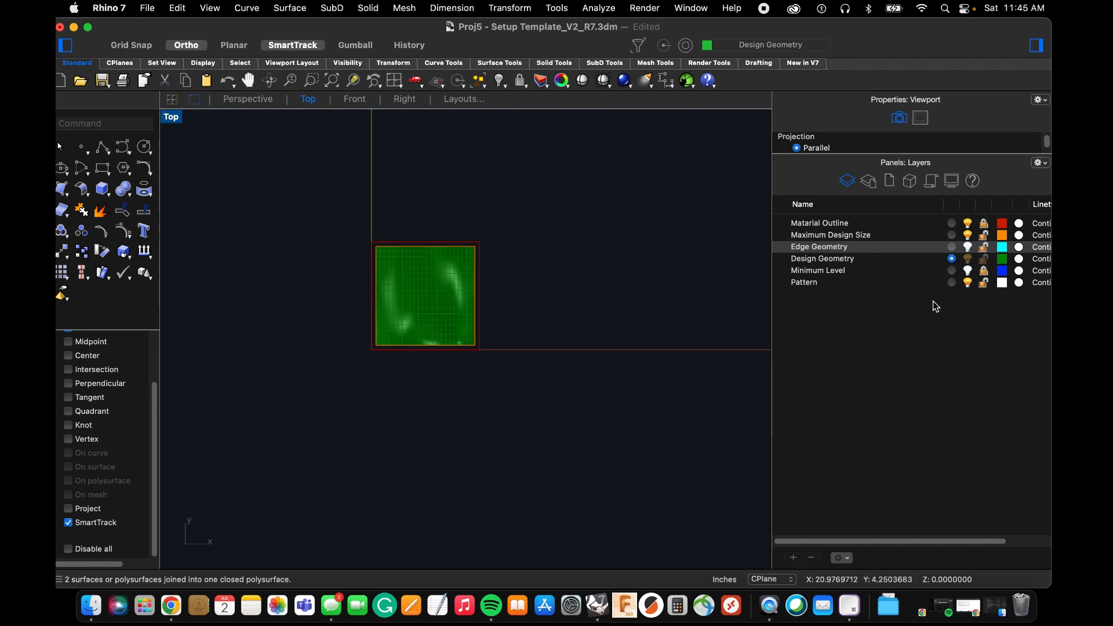
# Make Pattern the current layer for new pattern geometry beside the solid in the Top view.
pyautogui.click(951, 283)
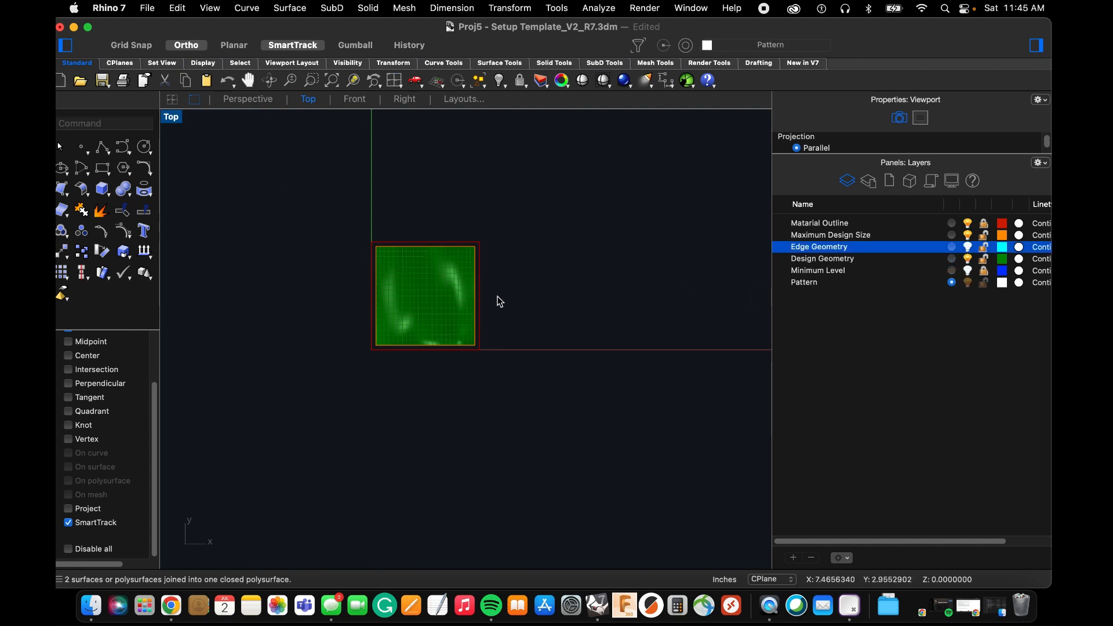
pyautogui.scroll(-2, 297, 347)
pyautogui.scroll(-2, 297, 347)
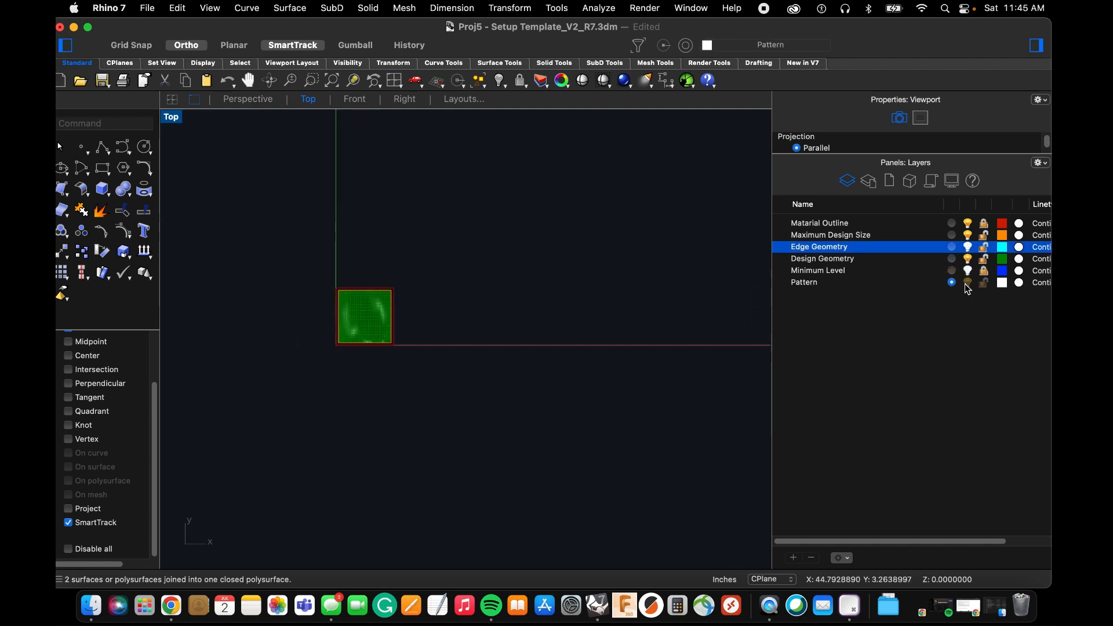
pyautogui.scroll(2, 318, 381)
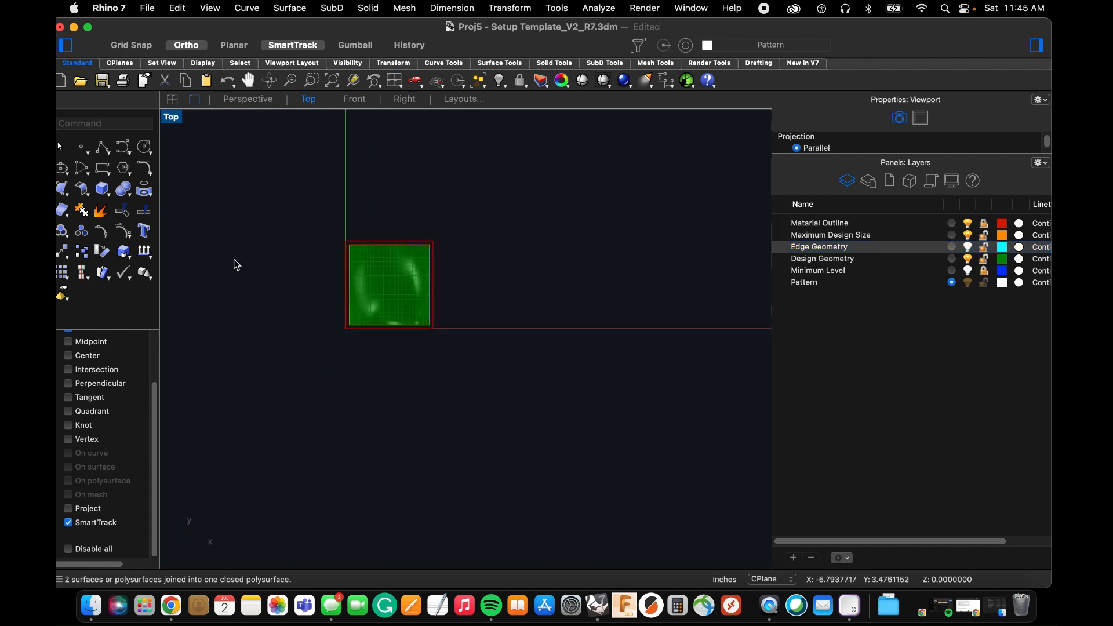
# Draw a wavy degree-3 curve through seven control points below the solid in the Top view, with Ortho off.
pyautogui.click(124, 147)
pyautogui.scroll(2, 290, 398)
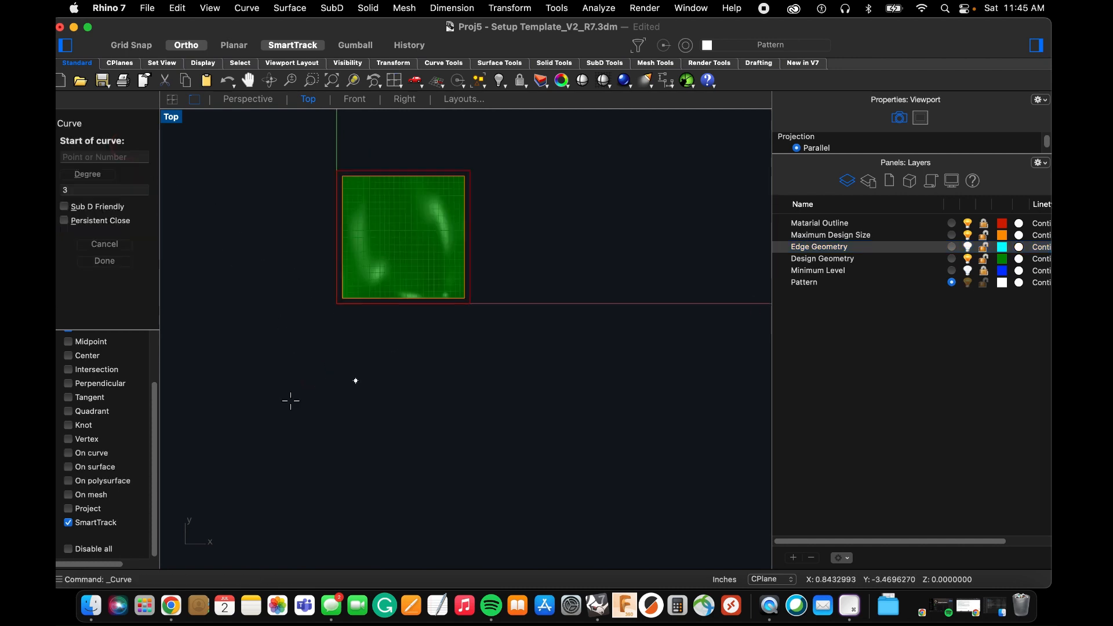
pyautogui.click(250, 421)
pyautogui.click(333, 338)
pyautogui.click(384, 389)
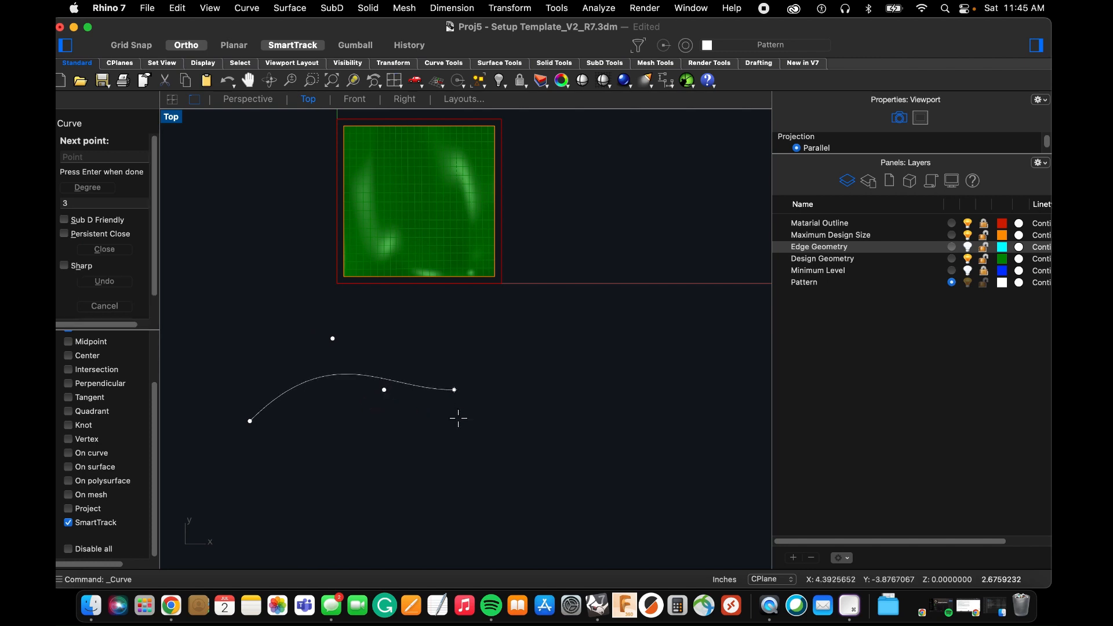
pyautogui.click(187, 44)
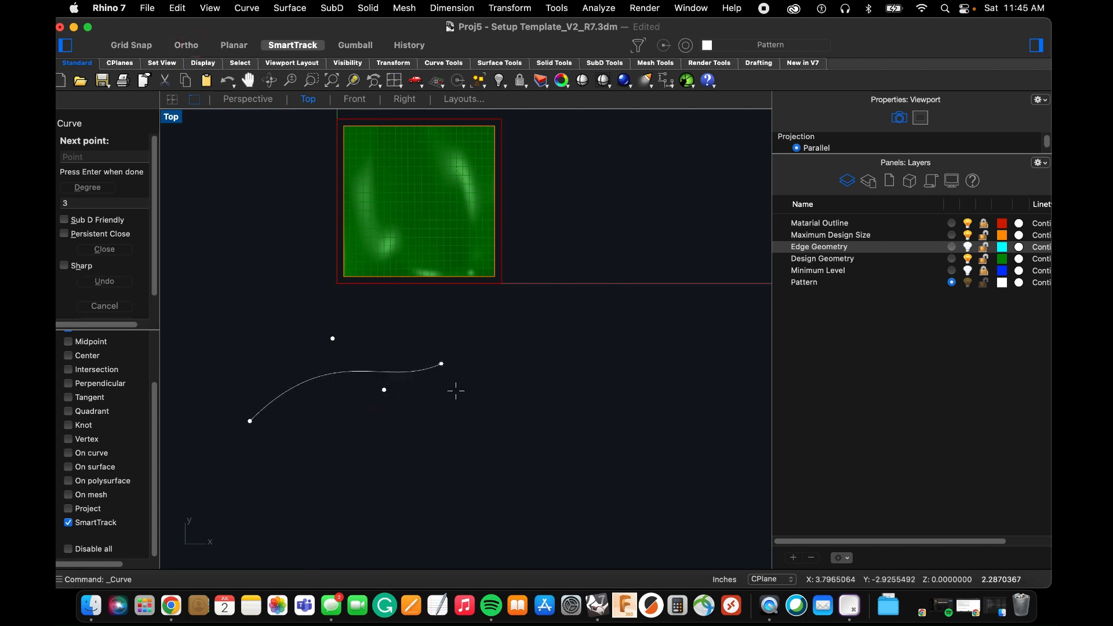
pyautogui.click(455, 435)
pyautogui.click(525, 366)
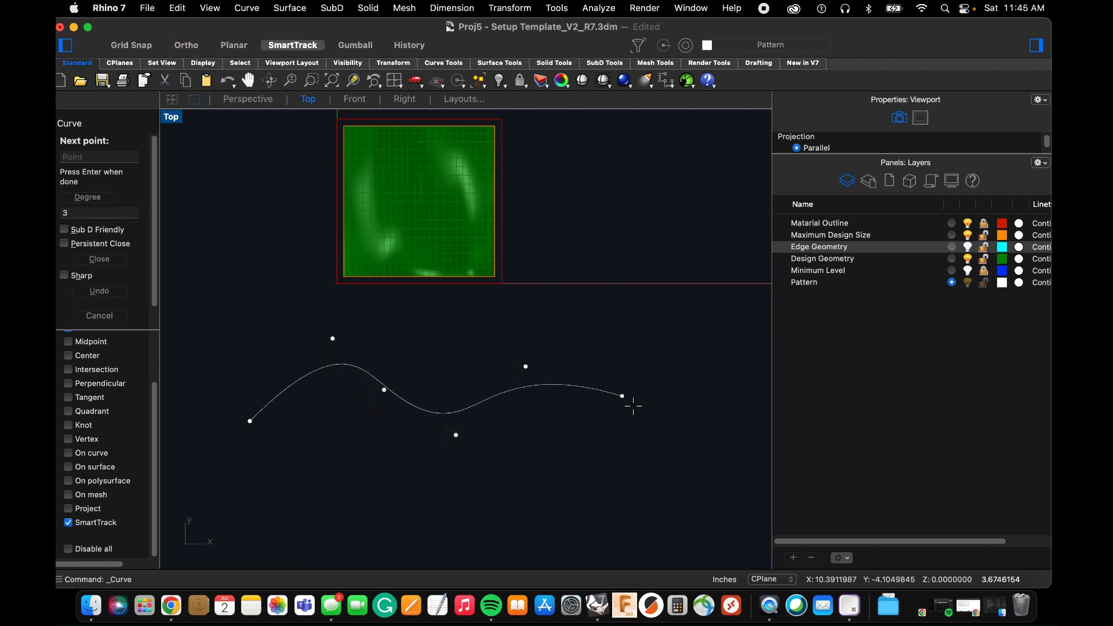
pyautogui.click(612, 429)
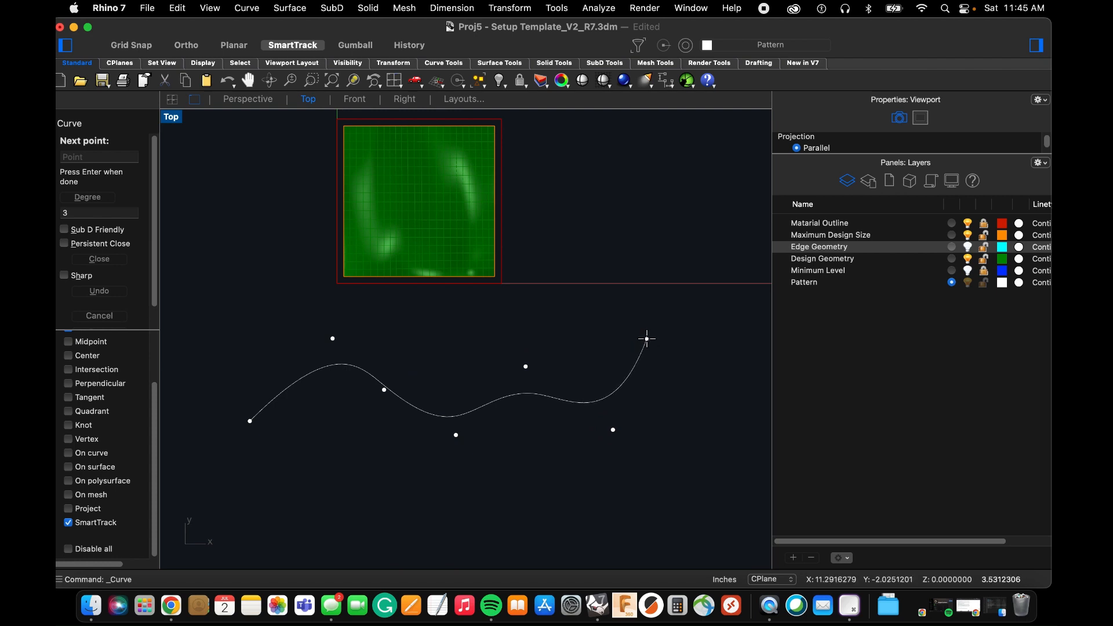
pyautogui.click(646, 339)
pyautogui.press('space')
pyautogui.scroll(-2, 632, 359)
pyautogui.press('space')
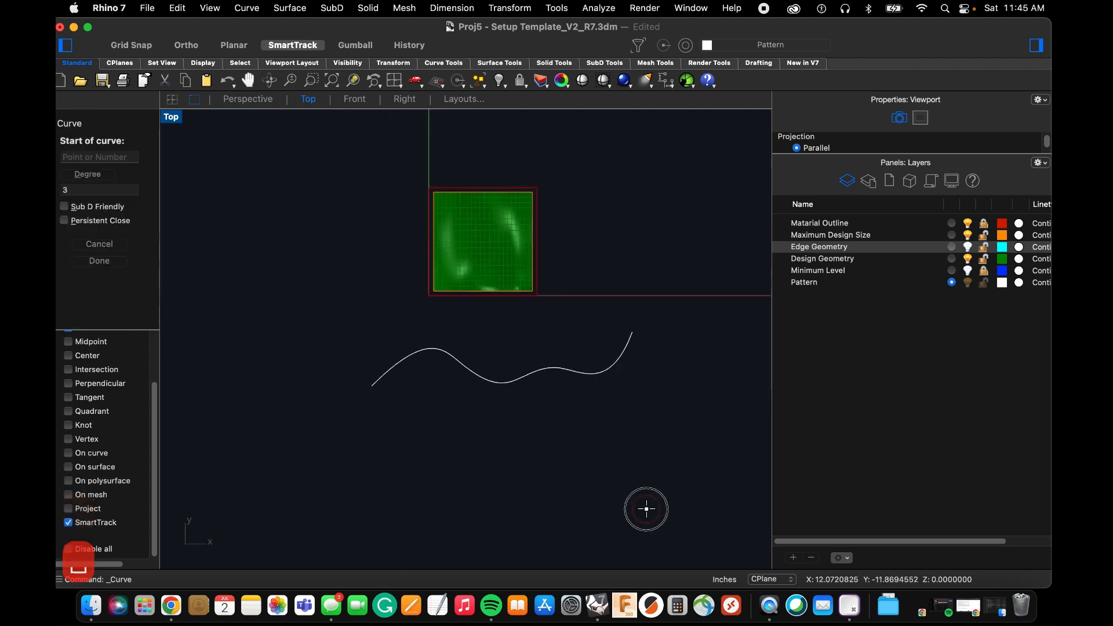
pyautogui.click(647, 509)
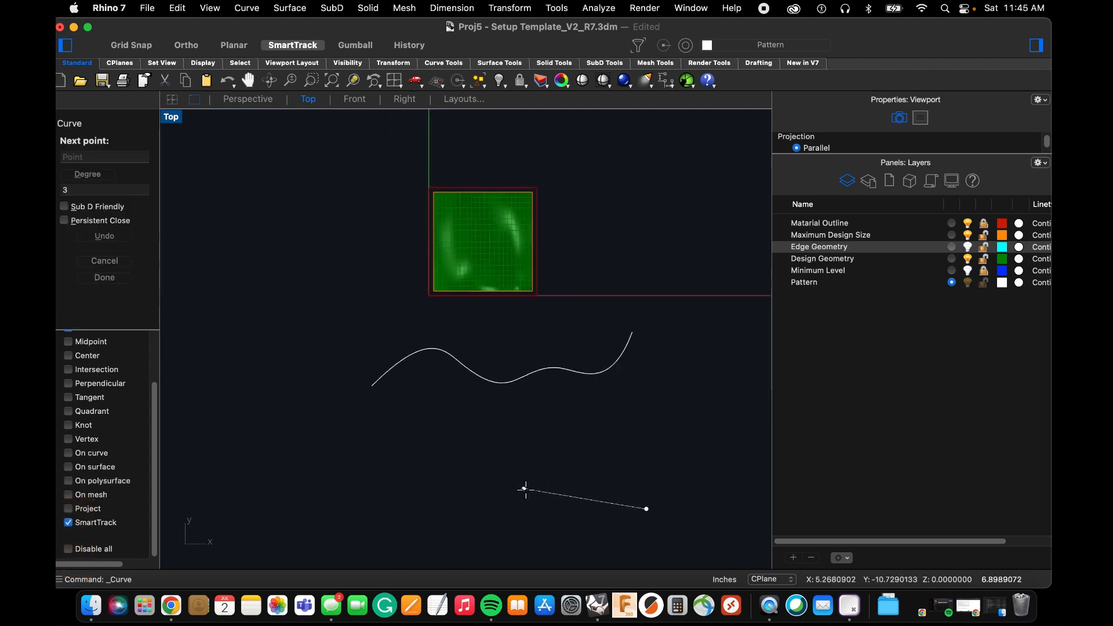
pyautogui.press('Escape')
# Draw an arched degree-3 curve with three control points below the wavy curve.
pyautogui.scroll(-5, 510, 421)
pyautogui.scroll(4, 553, 468)
pyautogui.press('space')
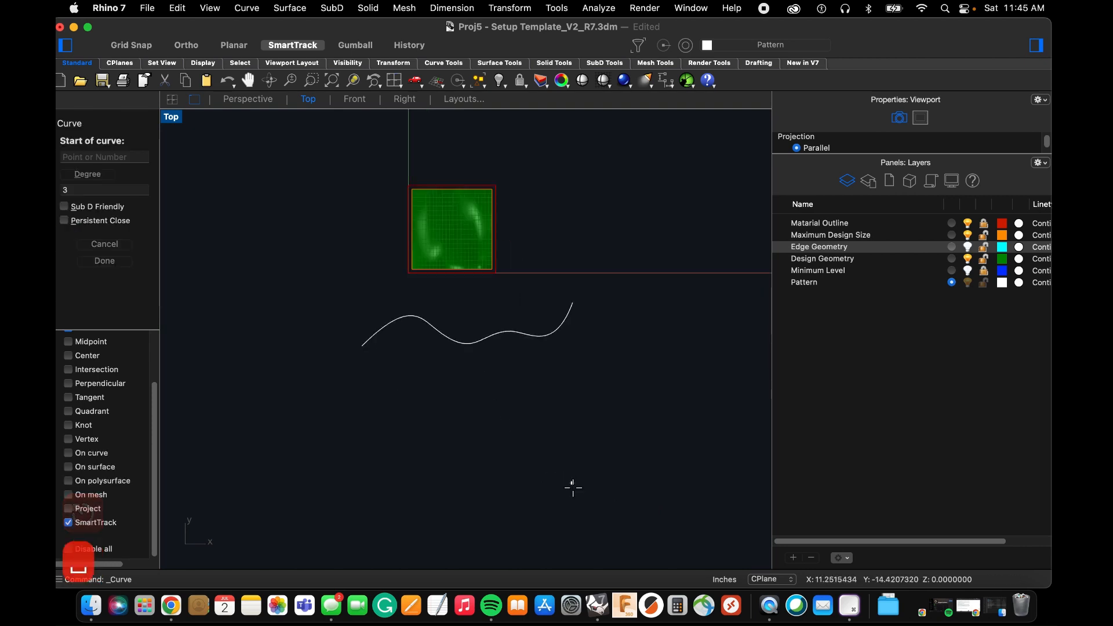
pyautogui.click(587, 494)
pyautogui.click(498, 424)
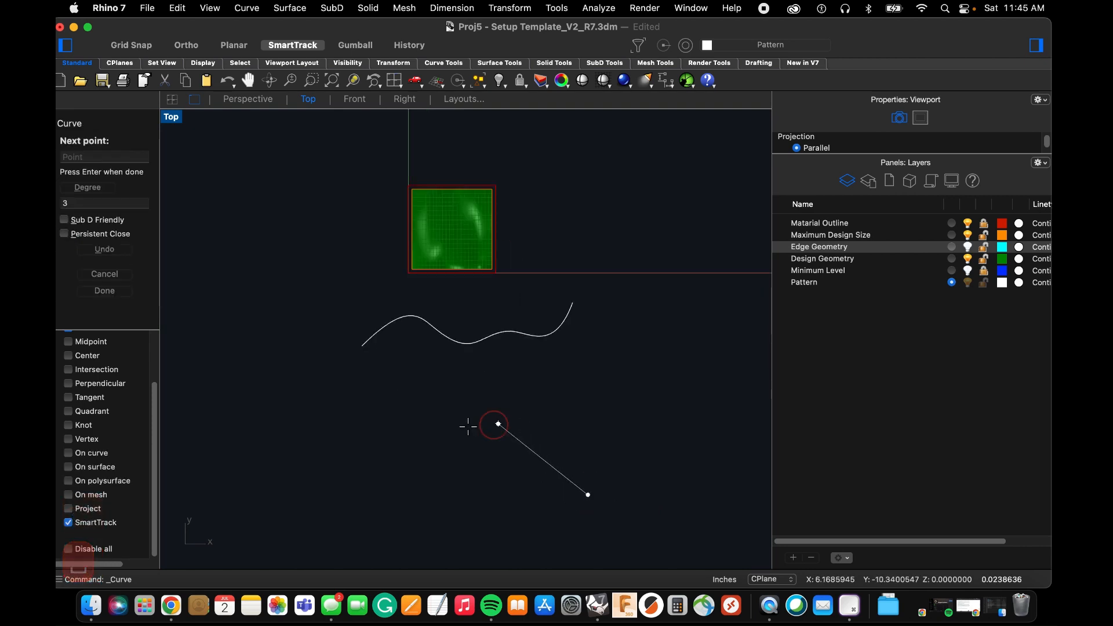
pyautogui.click(340, 502)
pyautogui.press('Return')
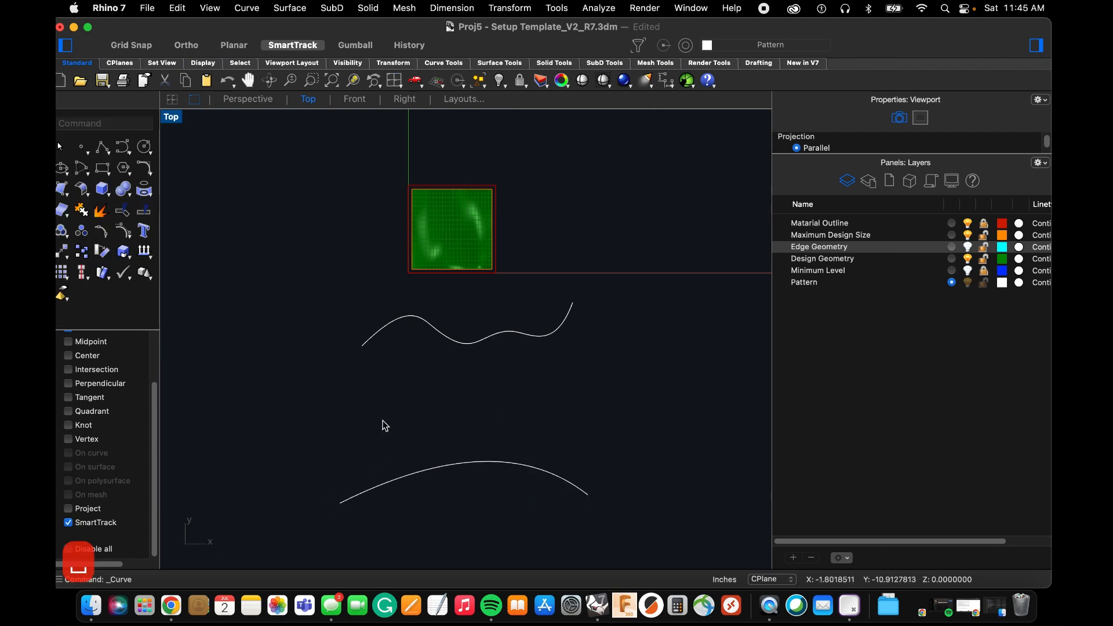
# Loft a surface between the wavy curve and the arched curve in the Perspective view.
pyautogui.moveTo(369, 408); pyautogui.dragTo(342, 388, button='right')
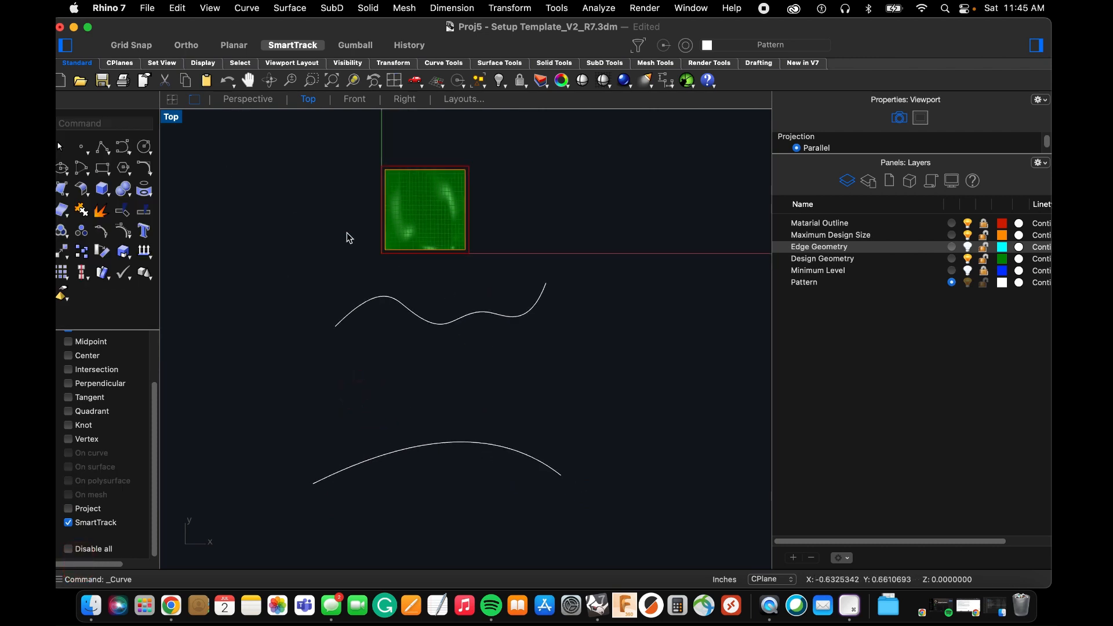
pyautogui.click(247, 99)
pyautogui.moveTo(432, 337); pyautogui.dragTo(484, 457, button='right')
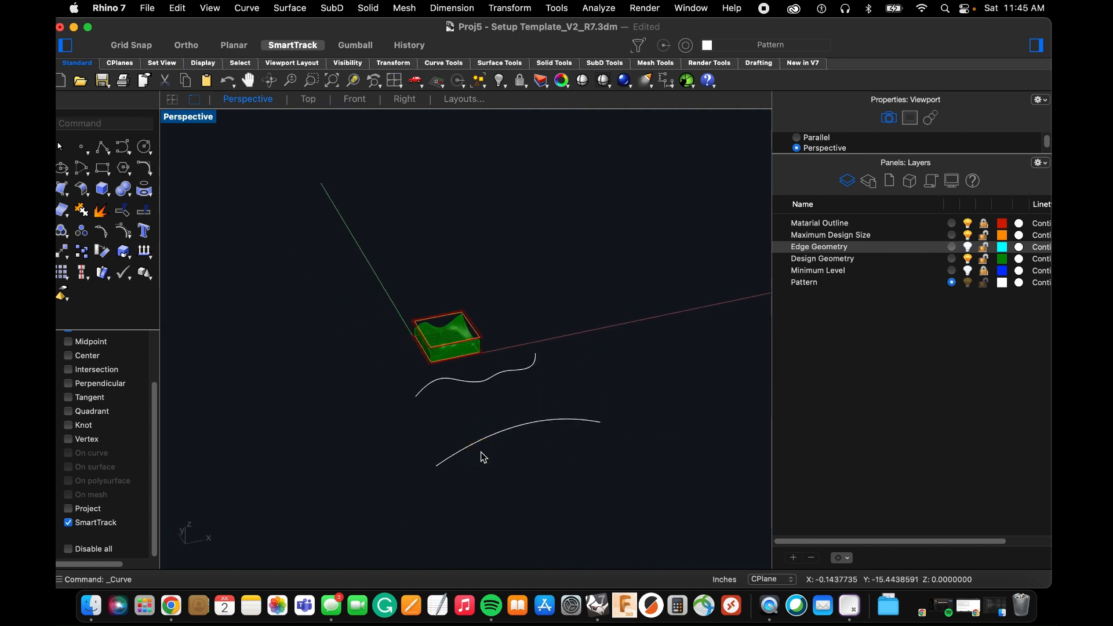
pyautogui.write('loft')
pyautogui.press('Return')
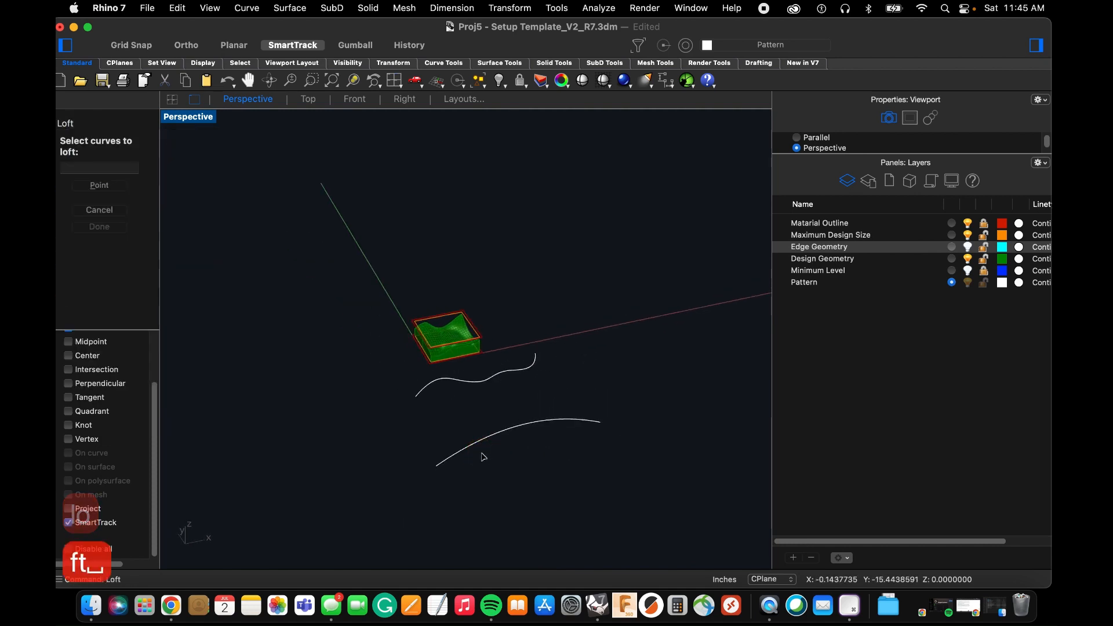
pyautogui.click(481, 382)
pyautogui.click(501, 436)
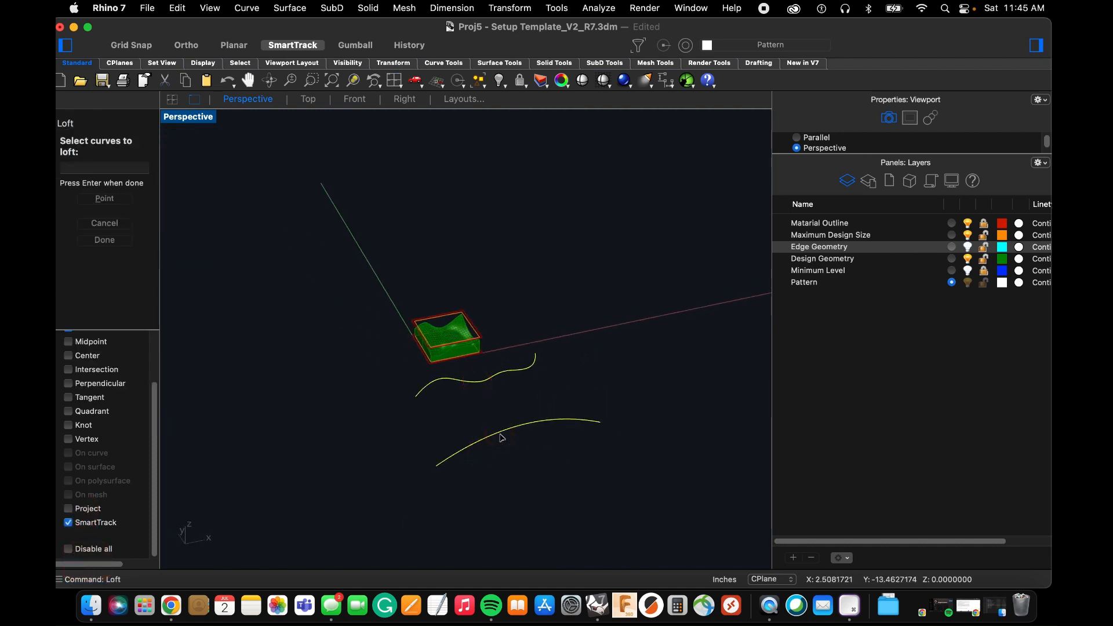
pyautogui.press('space')
pyautogui.click(502, 441)
pyautogui.moveTo(504, 427); pyautogui.dragTo(372, 358, button='right')
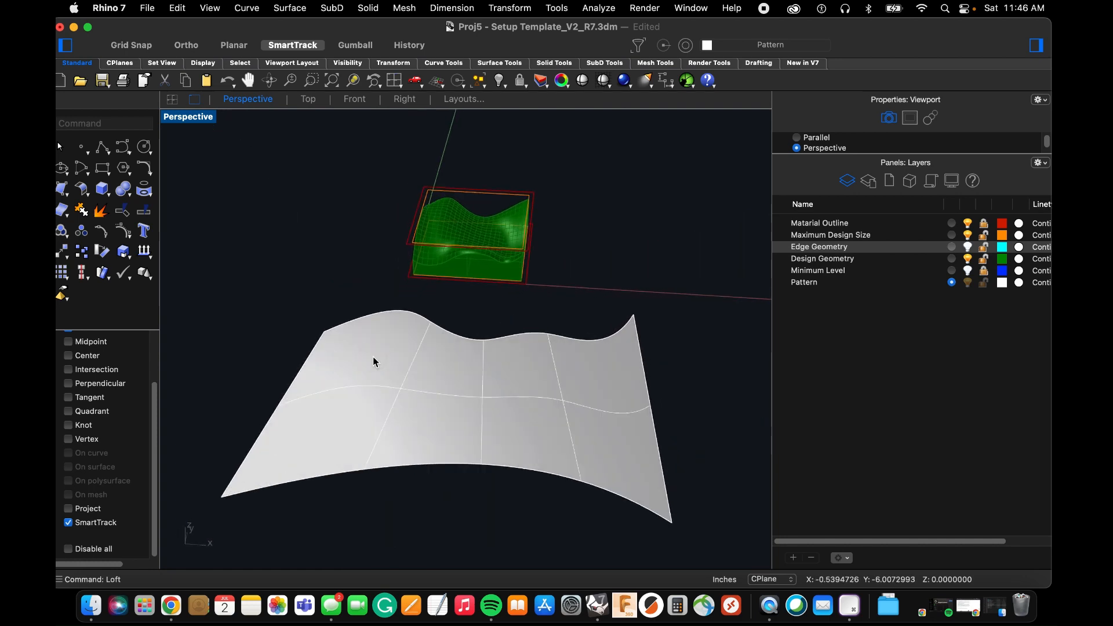
# Start ExtractIsocurve on the lofted surface in the Top view and set the display mode to Wireframe.
pyautogui.write('extr')
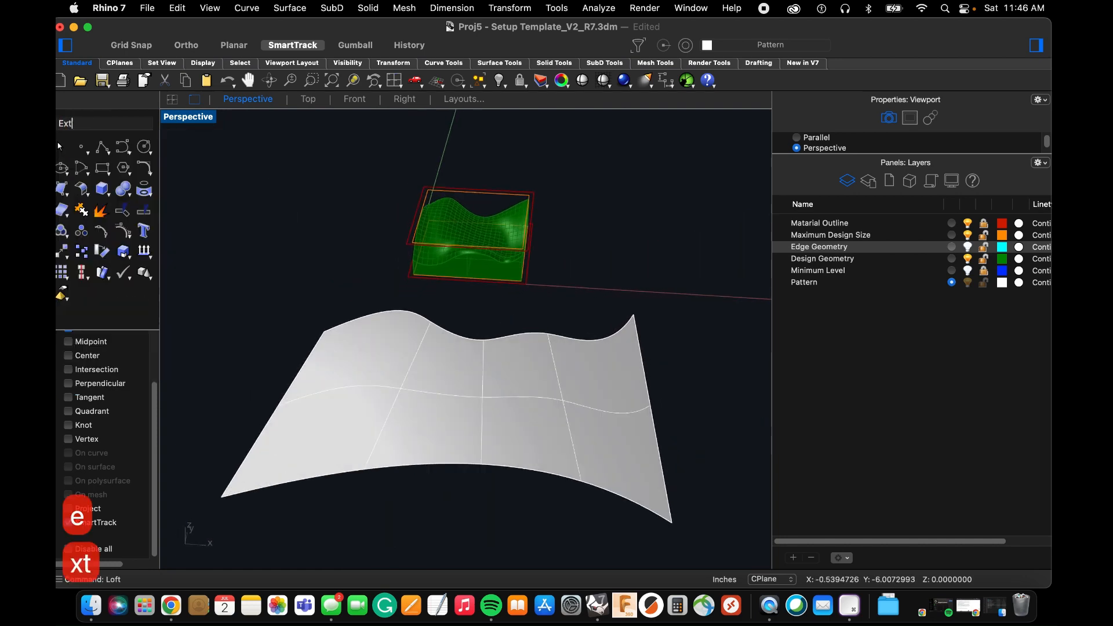
pyautogui.write('ac')
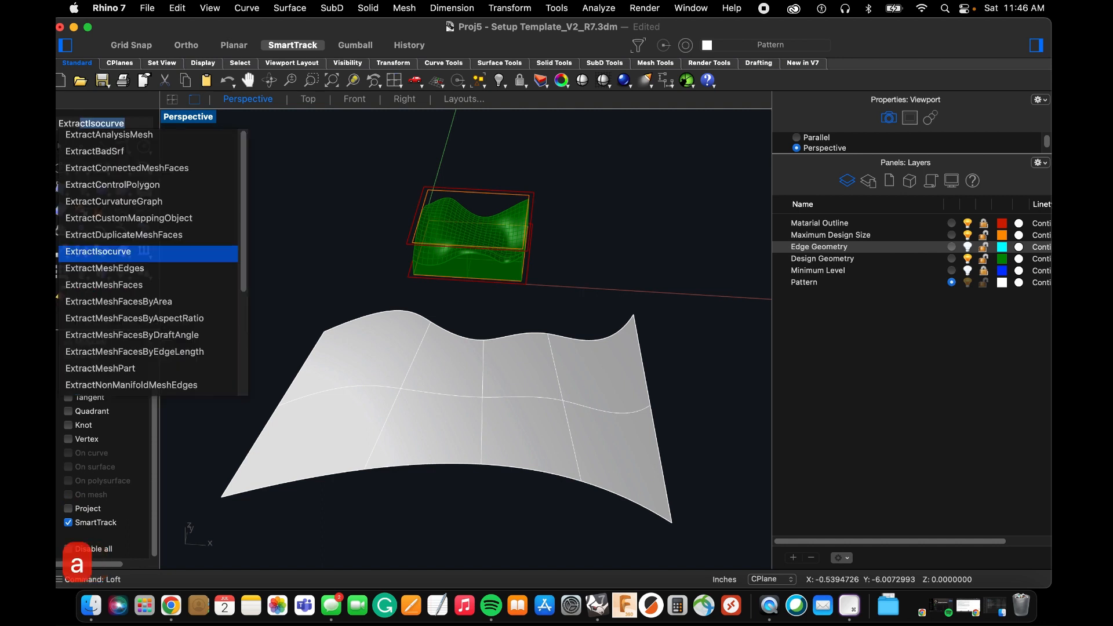
pyautogui.press('Return')
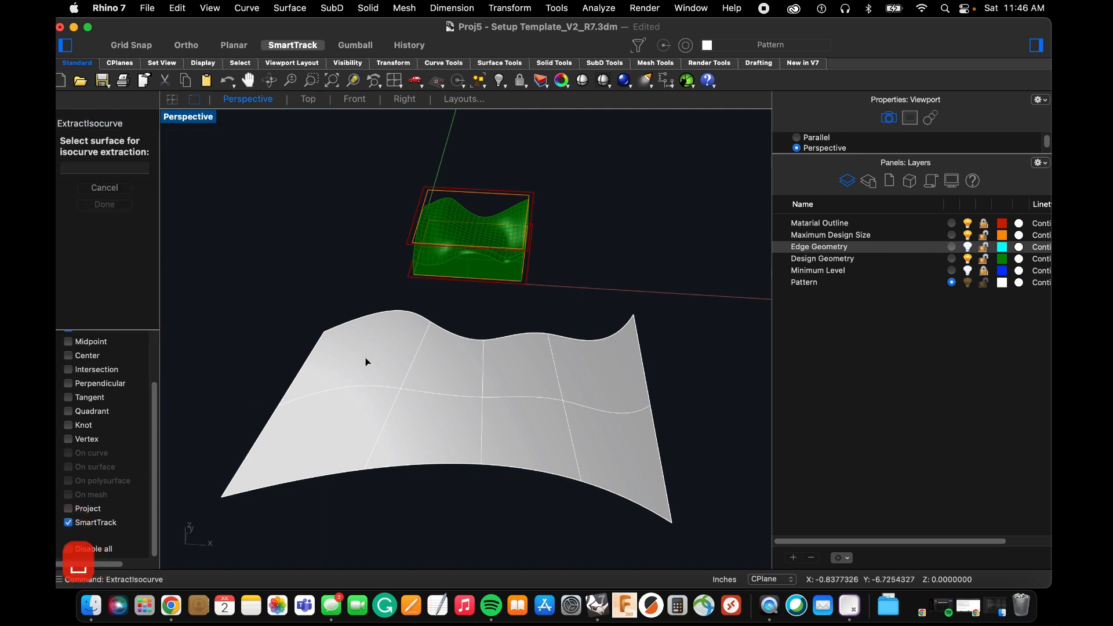
pyautogui.click(301, 104)
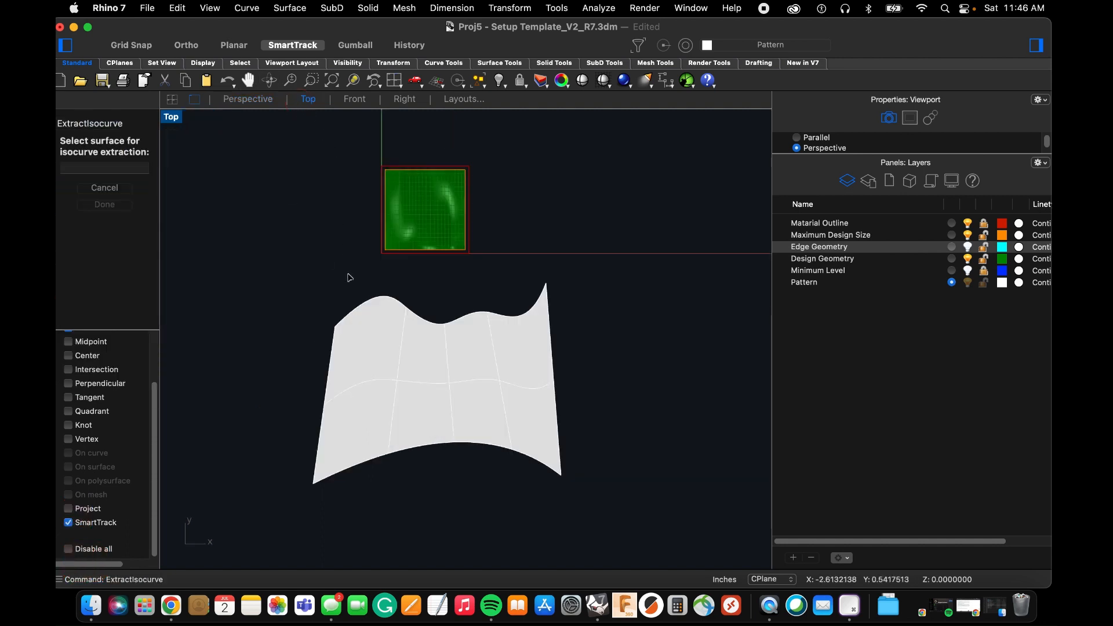
pyautogui.click(386, 382)
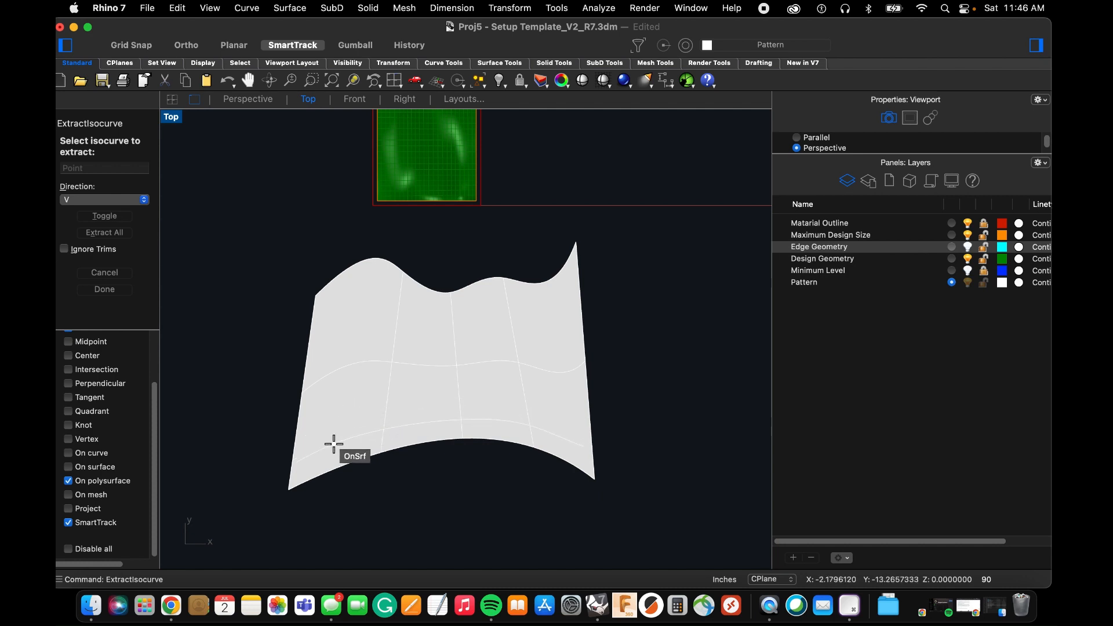
pyautogui.click(210, 8)
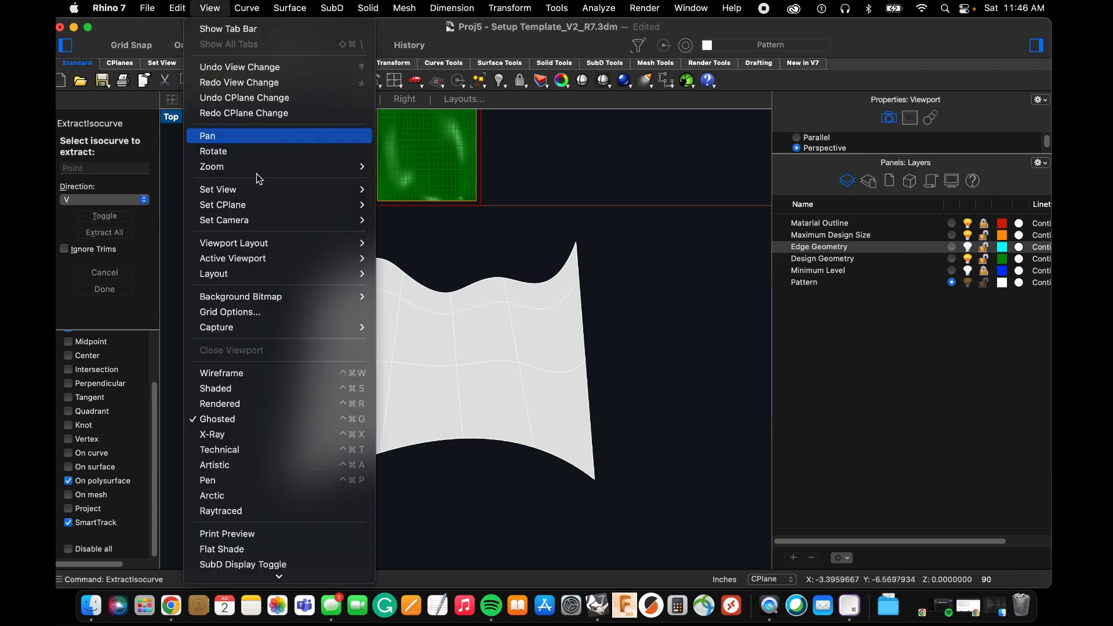
pyautogui.click(257, 372)
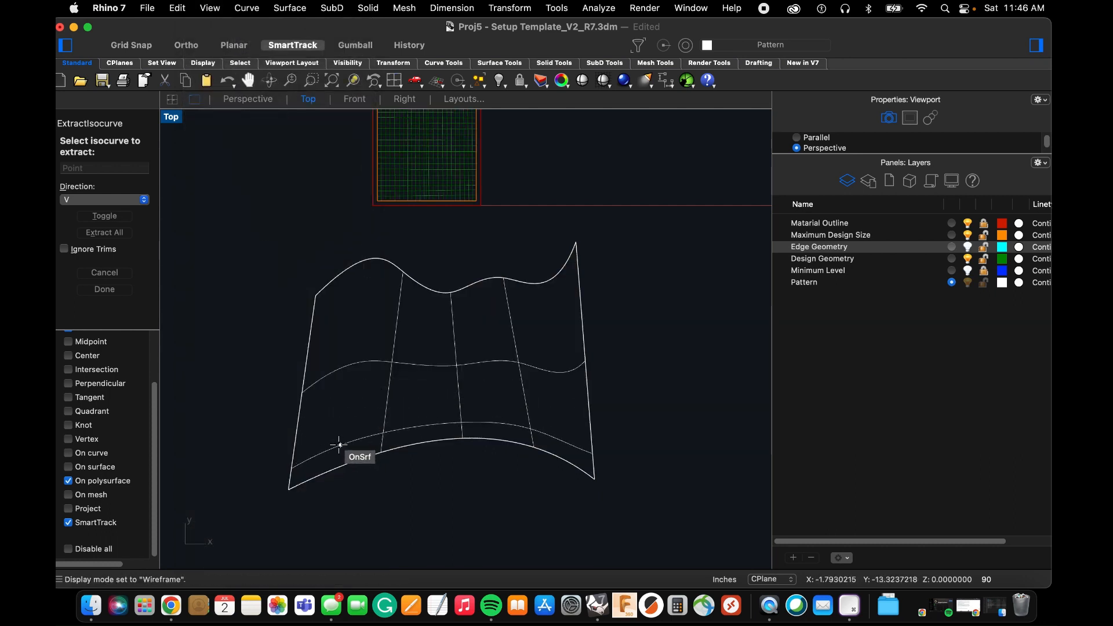
# Extract 14 unevenly spaced V-direction isocurves across the lofted surface, from the arched edge up to the wavy edge.
pyautogui.click(337, 443)
pyautogui.click(337, 390)
pyautogui.click(338, 370)
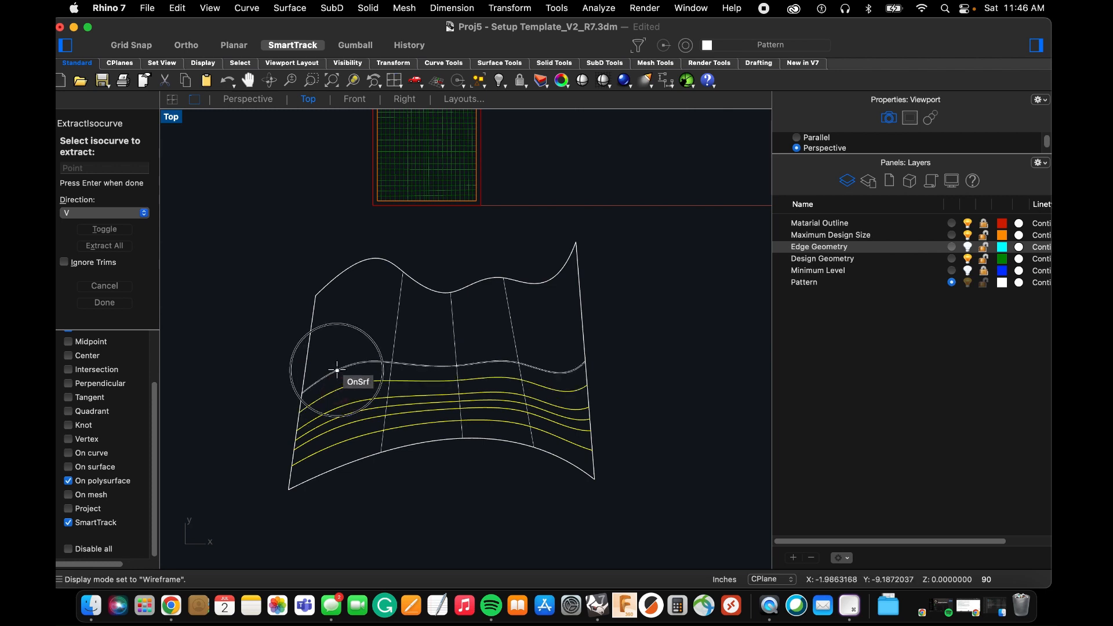
pyautogui.click(340, 353)
pyautogui.click(341, 342)
pyautogui.click(341, 328)
pyautogui.click(341, 316)
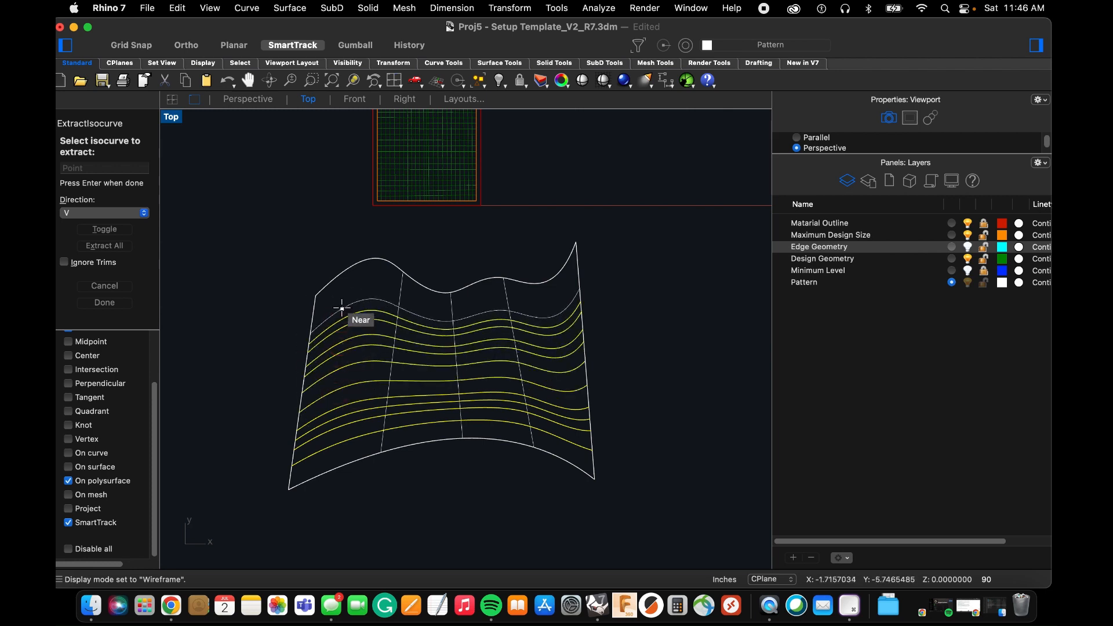
pyautogui.click(341, 308)
pyautogui.click(339, 298)
pyautogui.click(339, 289)
pyautogui.click(334, 280)
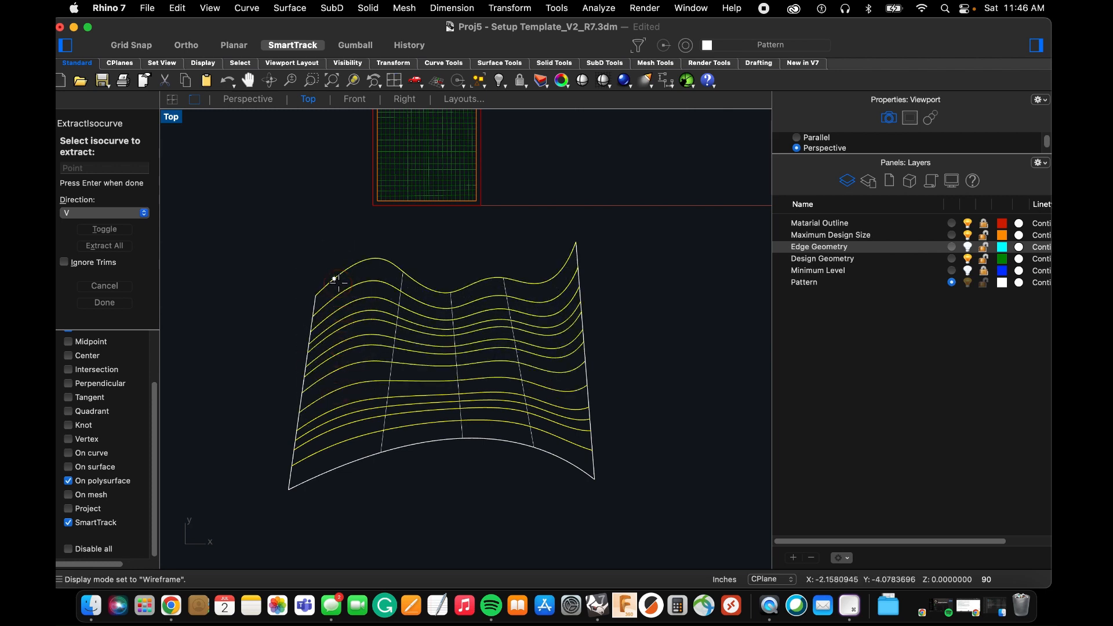
pyautogui.click(339, 285)
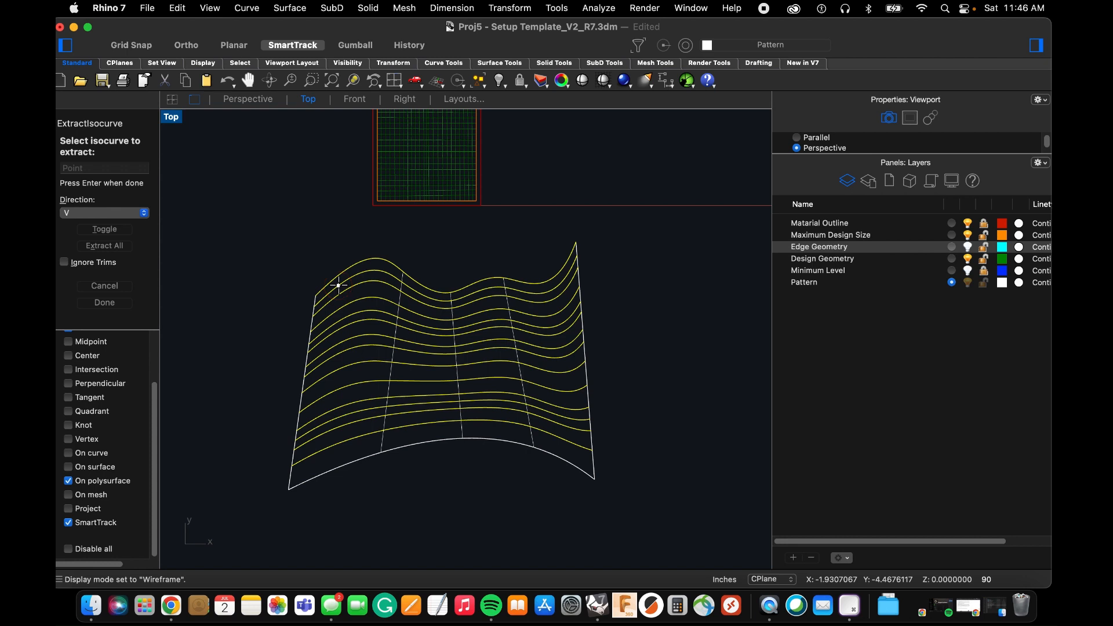
pyautogui.press('Return')
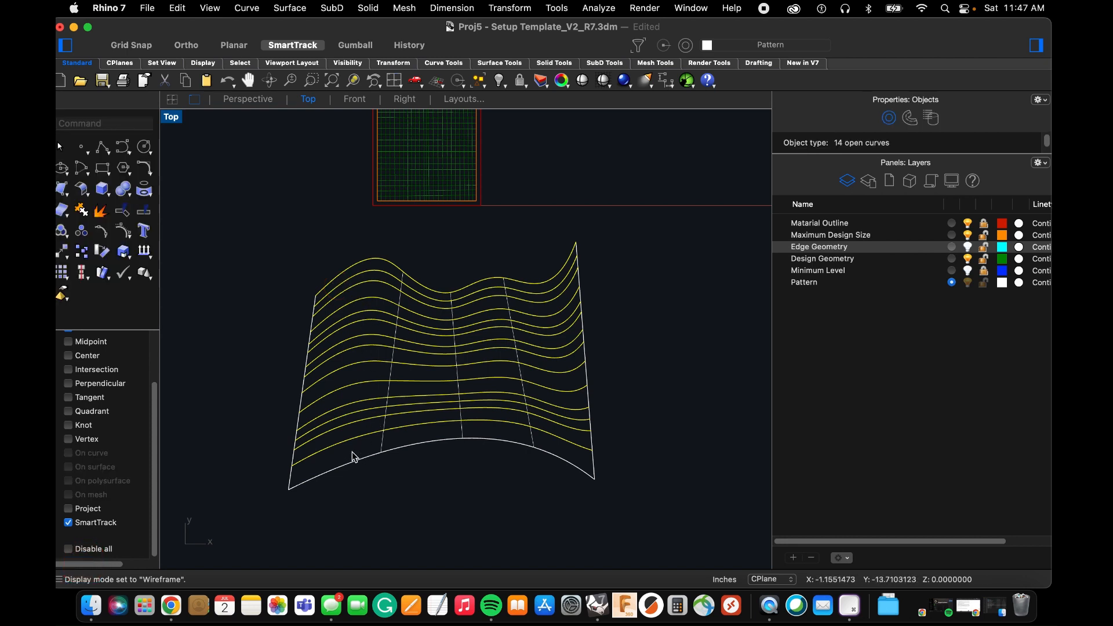
# Try deleting an object picked near the surface's wavy edge, and undo back to before the isocurve extraction.
pyautogui.click(344, 278)
pyautogui.click(400, 294)
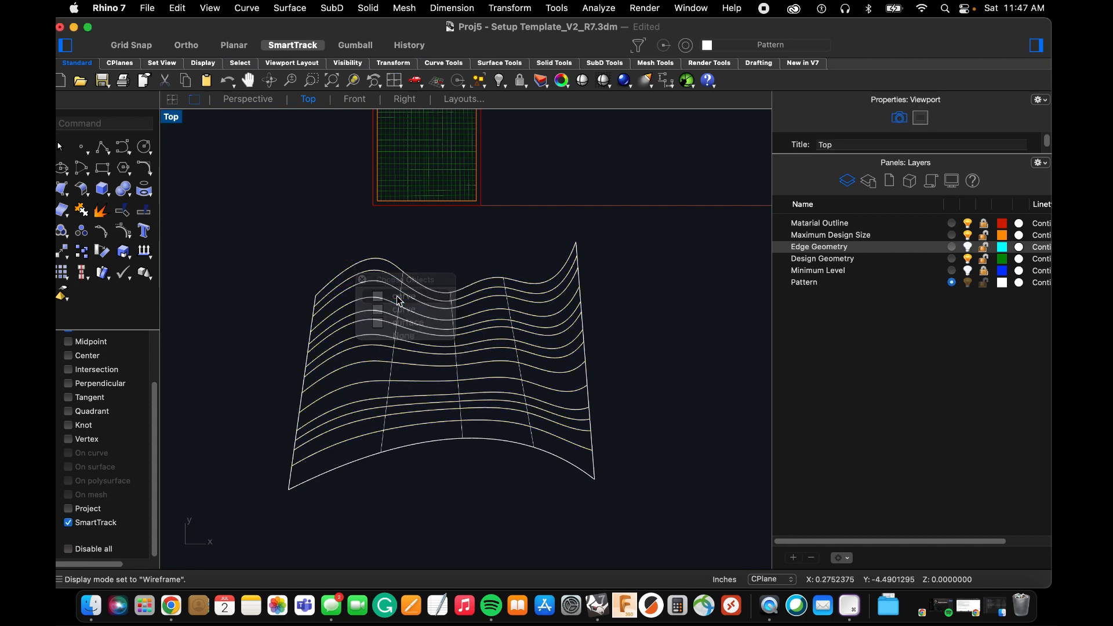
pyautogui.press('Delete')
pyautogui.press('super+z')
pyautogui.press('super+z')
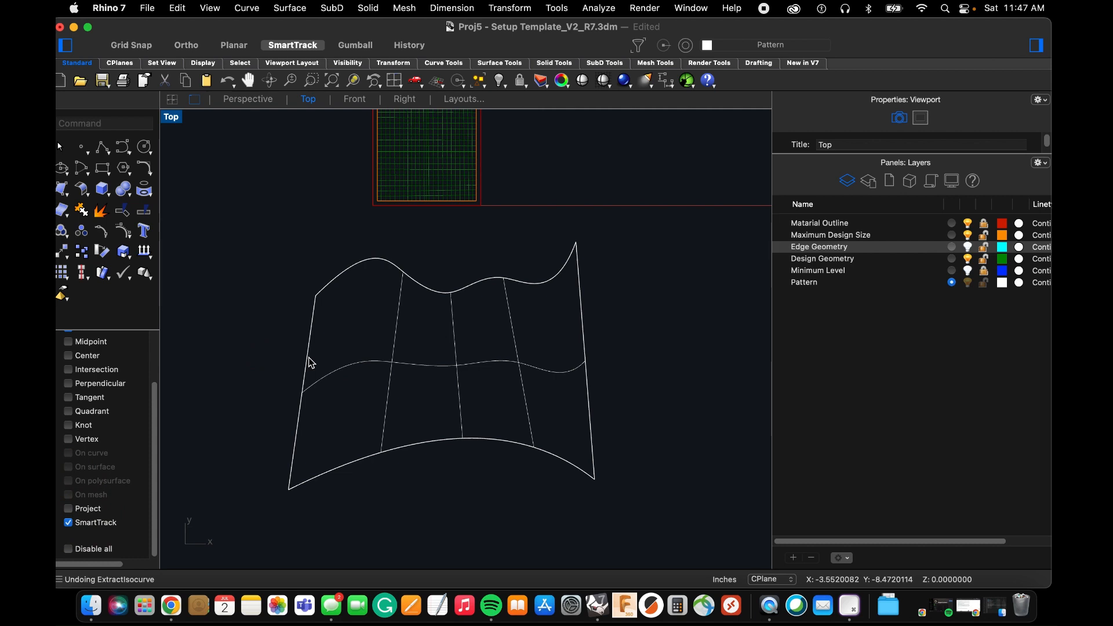
# Draw a vertical line about 15.2 inches long across the left part of the lofted surface in the Top view, with Ortho on.
pyautogui.write('l')
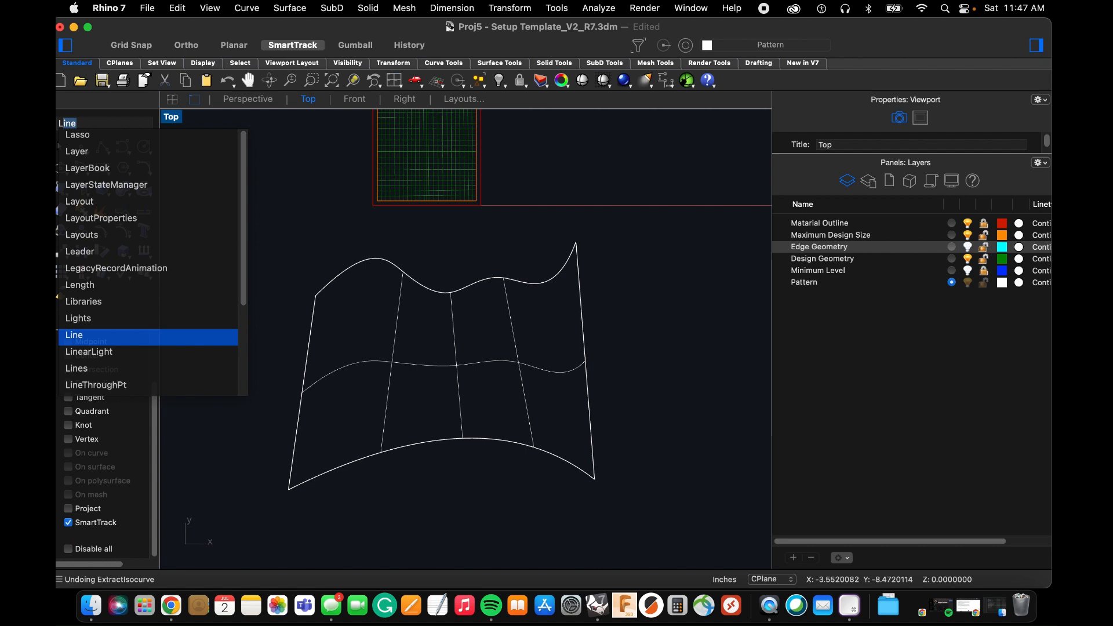
pyautogui.press('Return')
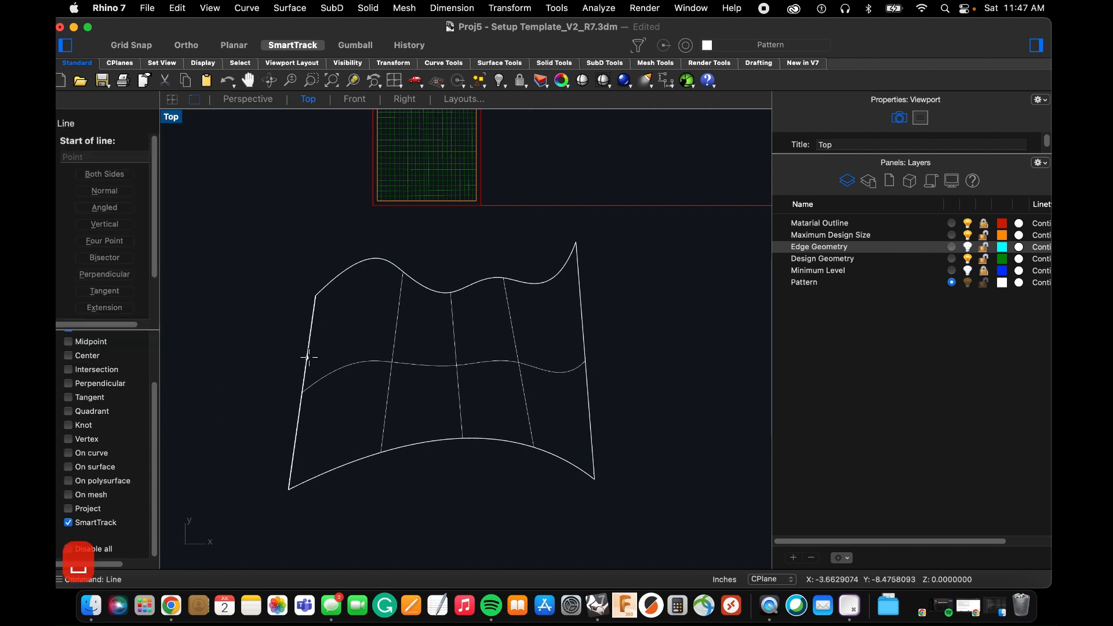
pyautogui.click(324, 239)
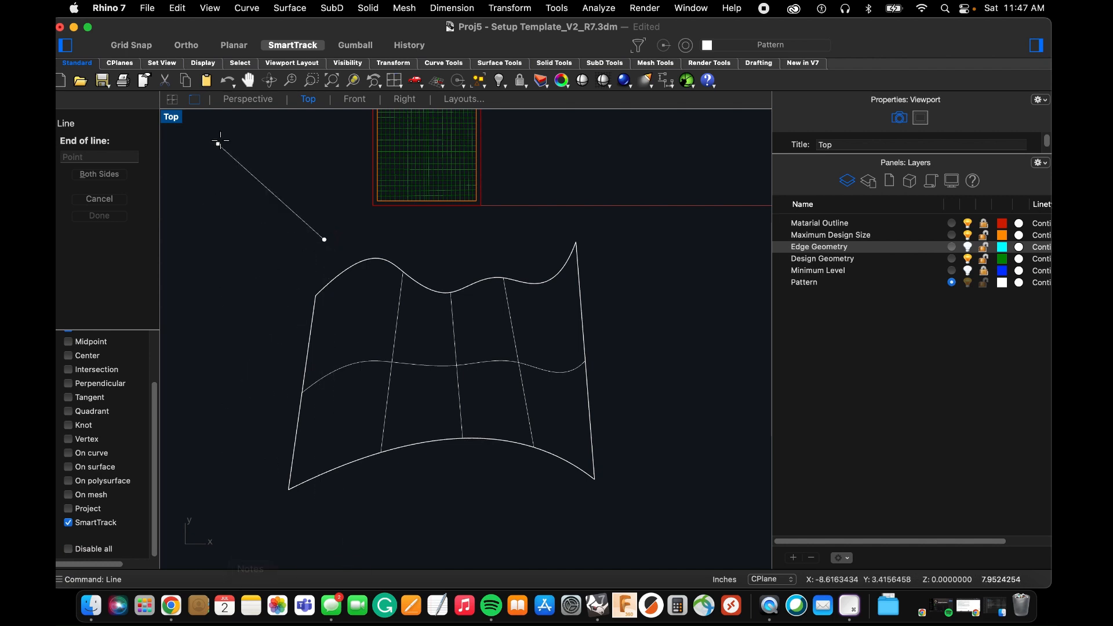
pyautogui.click(186, 46)
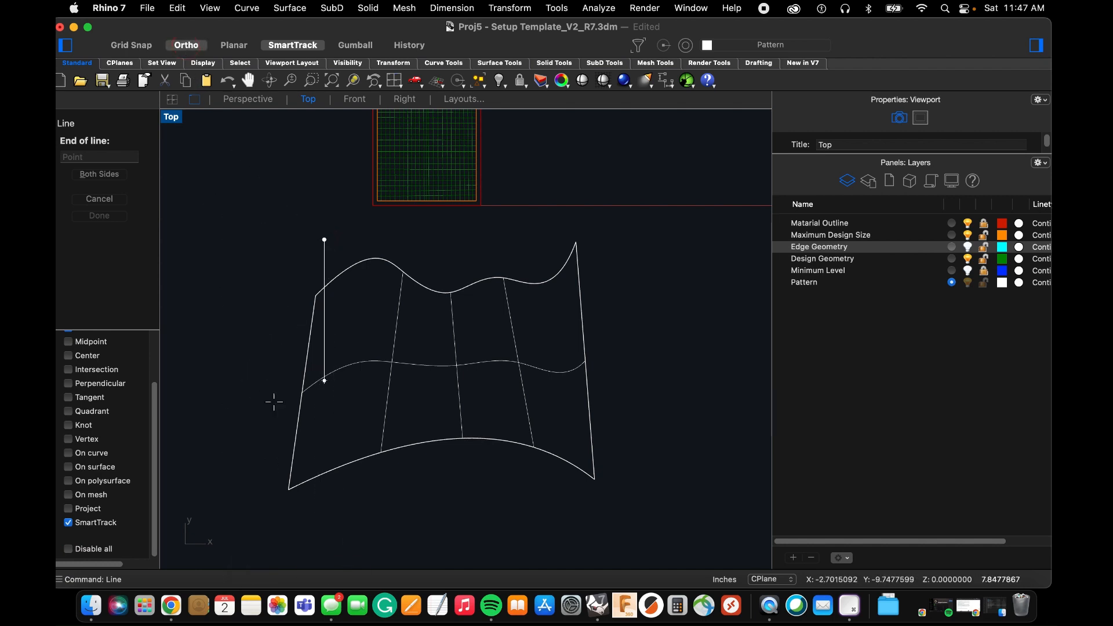
pyautogui.click(324, 511)
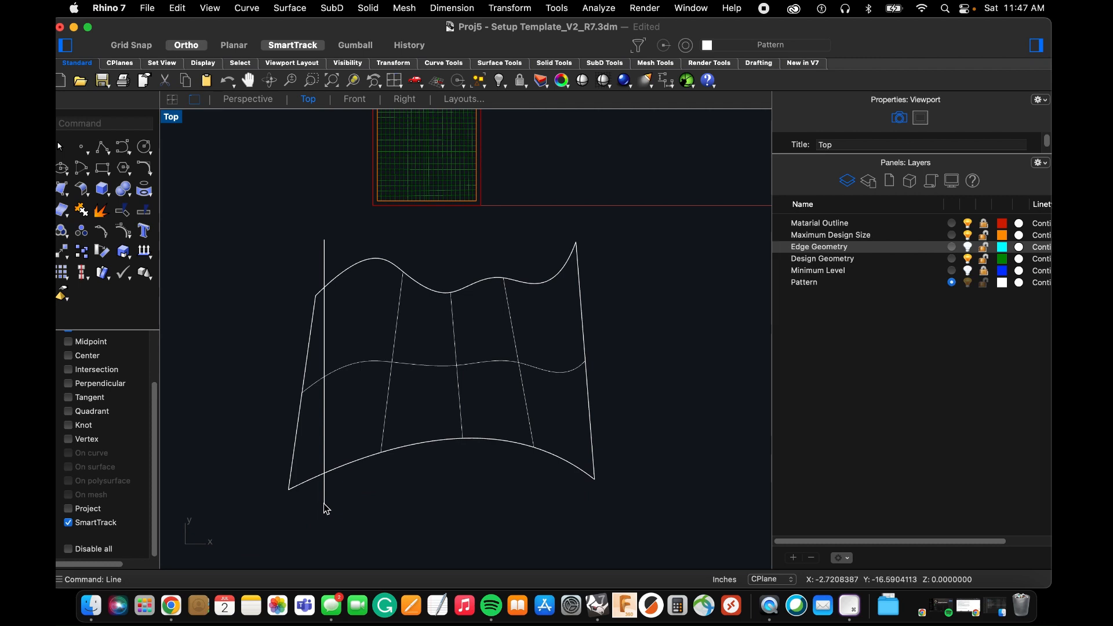
# Divide the vertical line by length into 0.3-inch segments, marking the ends.
pyautogui.click(325, 508)
pyautogui.write('d: Di')
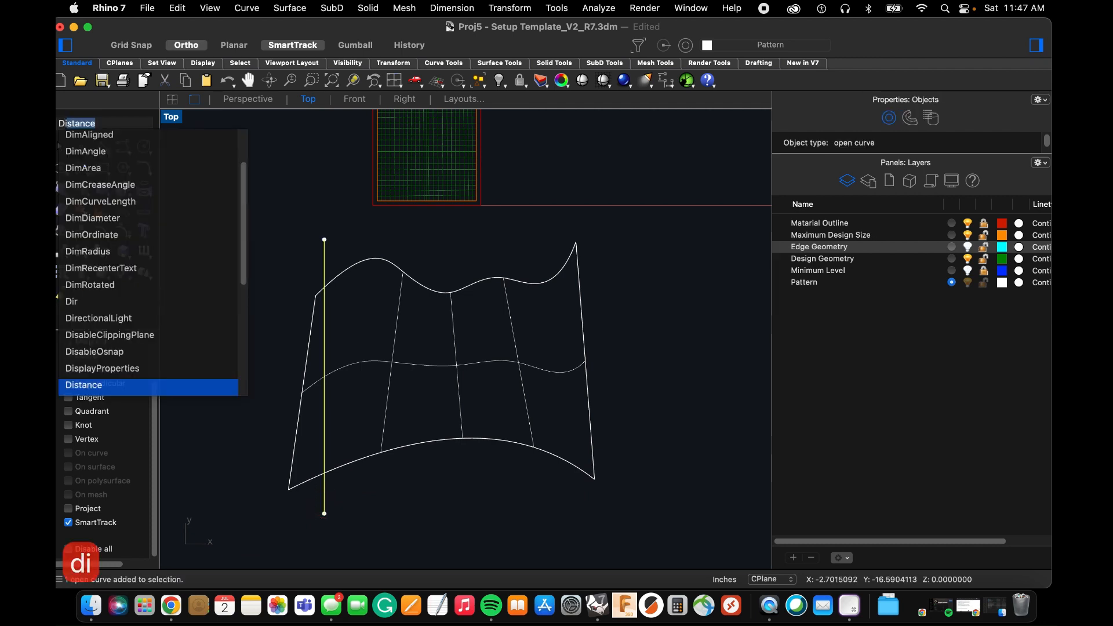
pyautogui.write('vide')
pyautogui.press('Return')
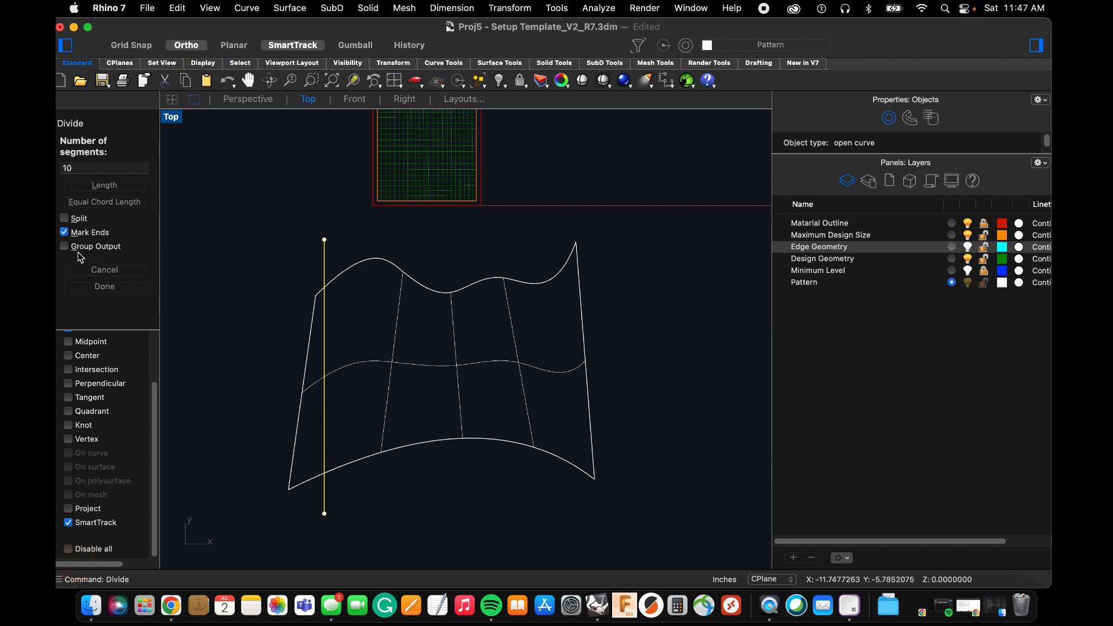
pyautogui.click(99, 185)
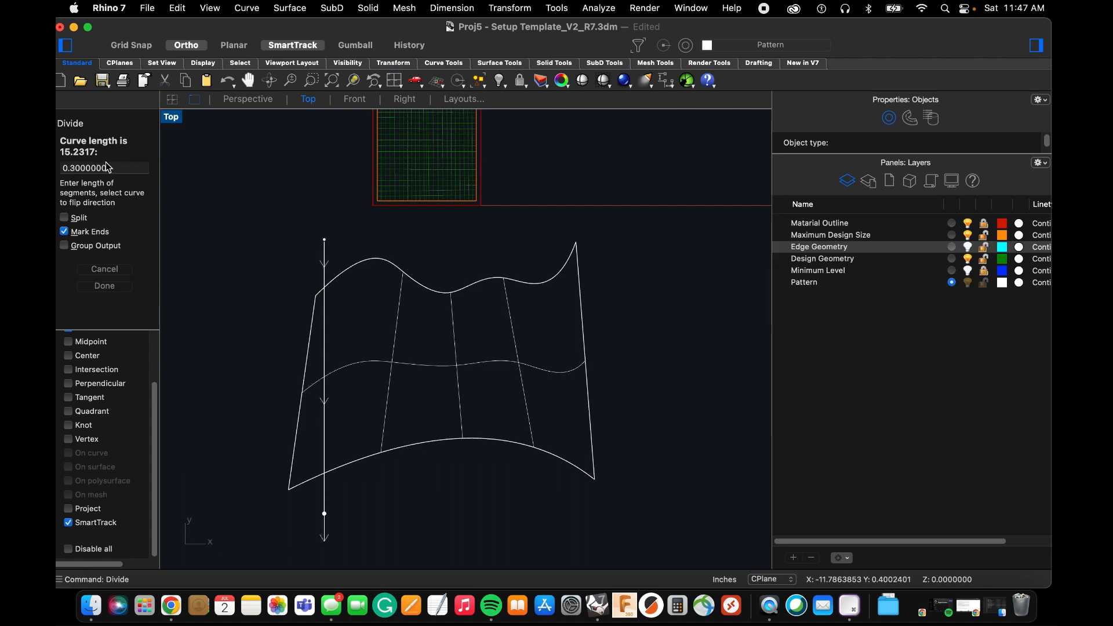
pyautogui.press('Return')
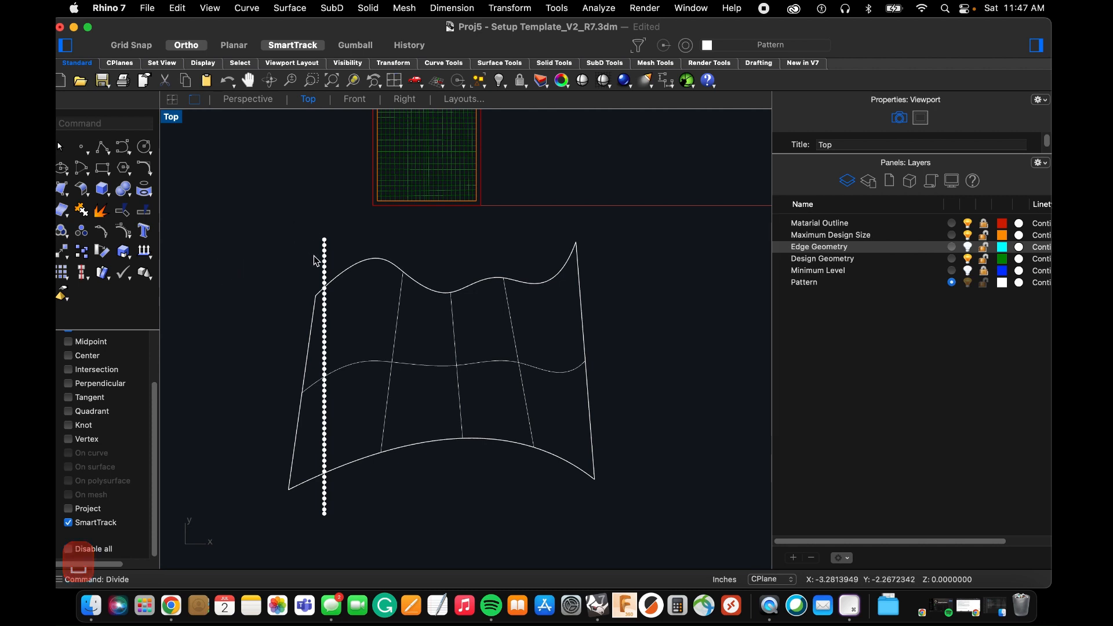
# Start ExtractIsocurve on the lofted surface in the V direction, with the division points in view.
pyautogui.scroll(5, 326, 301)
pyautogui.scroll(3, 321, 259)
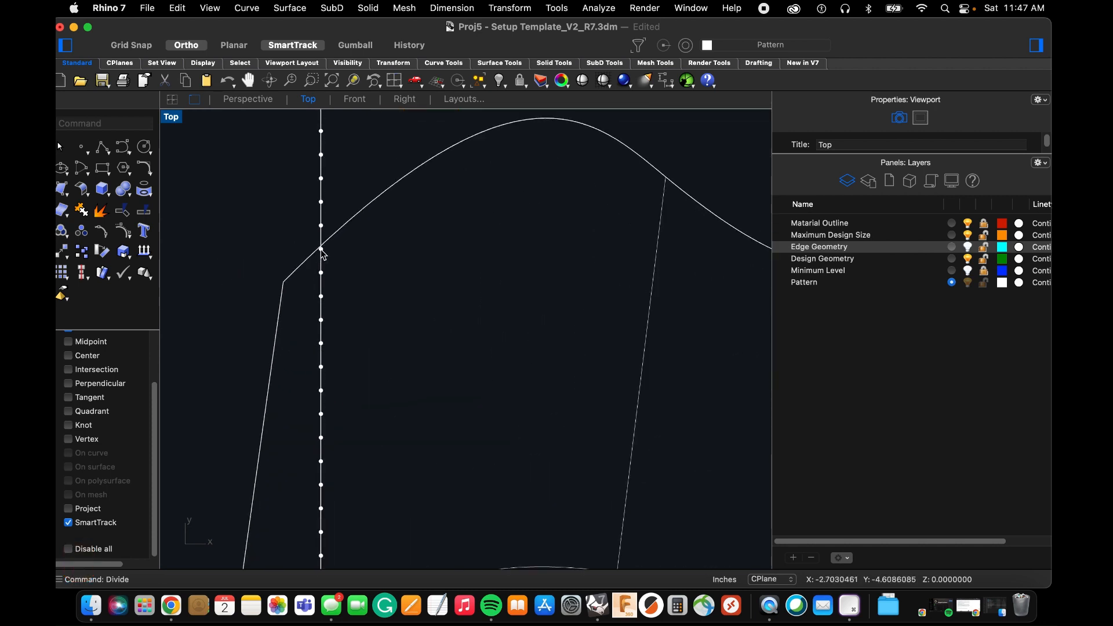
pyautogui.scroll(-5, 322, 253)
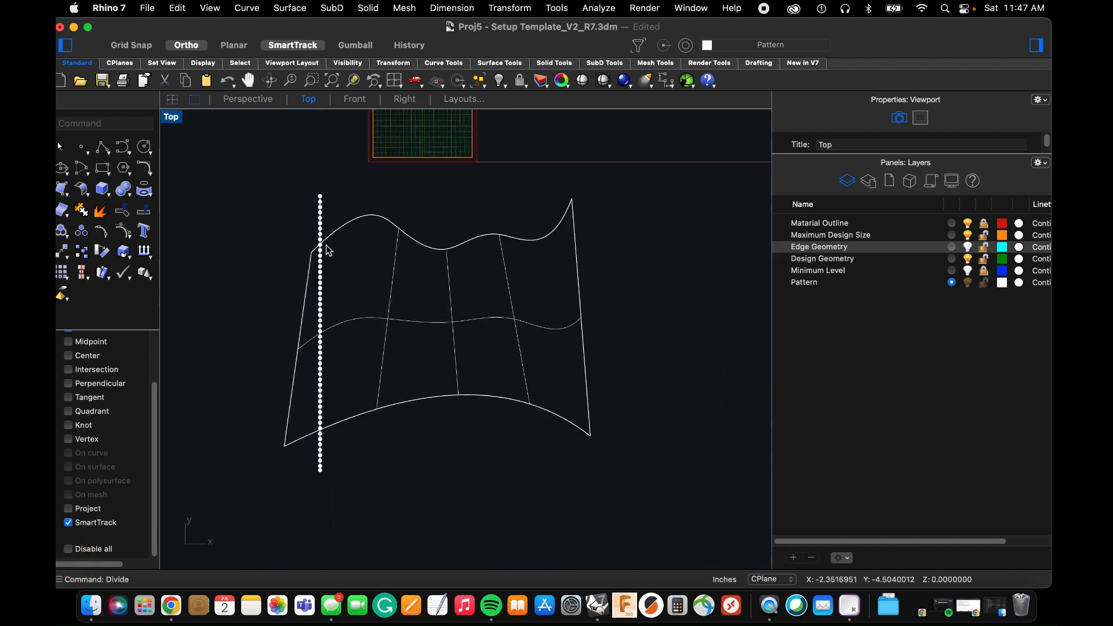
pyautogui.scroll(5, 321, 475)
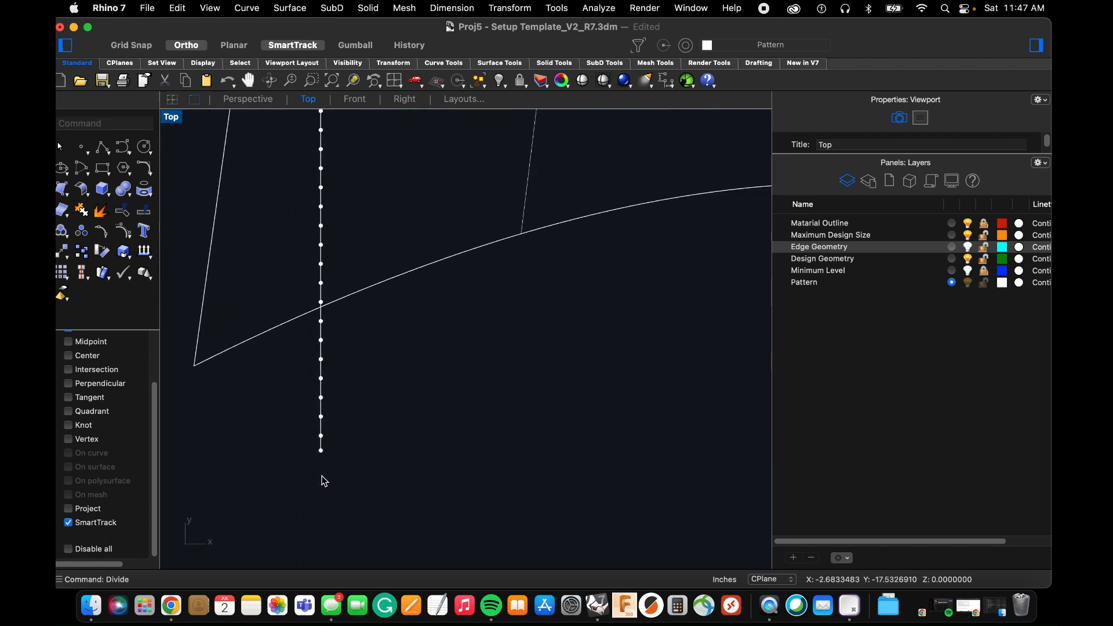
pyautogui.scroll(-5, 321, 478)
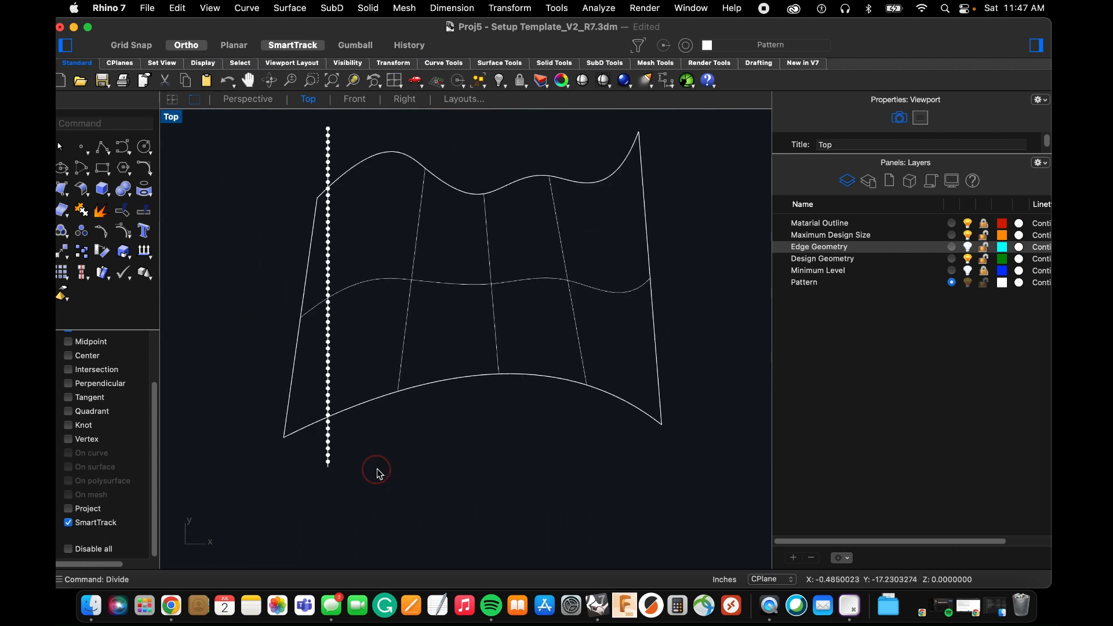
pyautogui.scroll(-3, 378, 469)
pyautogui.scroll(4, 389, 350)
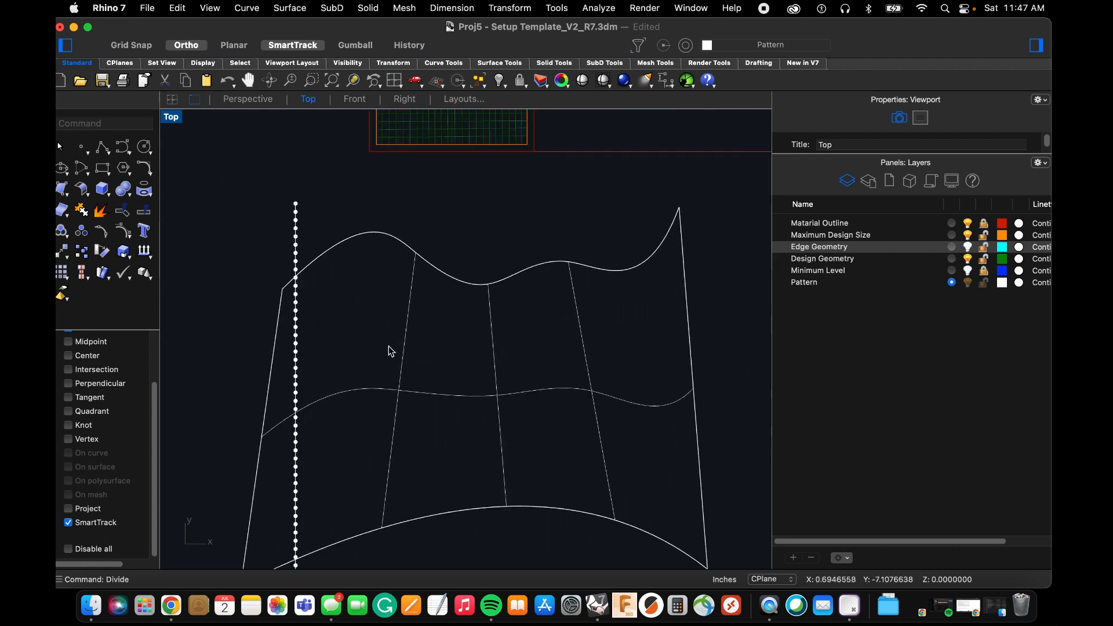
pyautogui.write('extr')
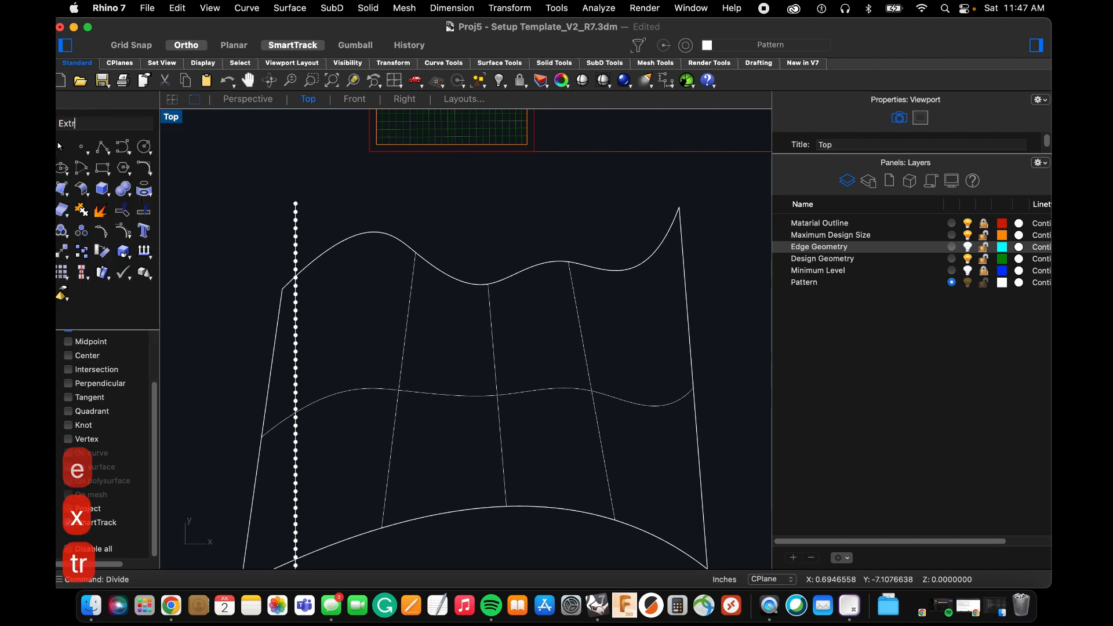
pyautogui.write('act')
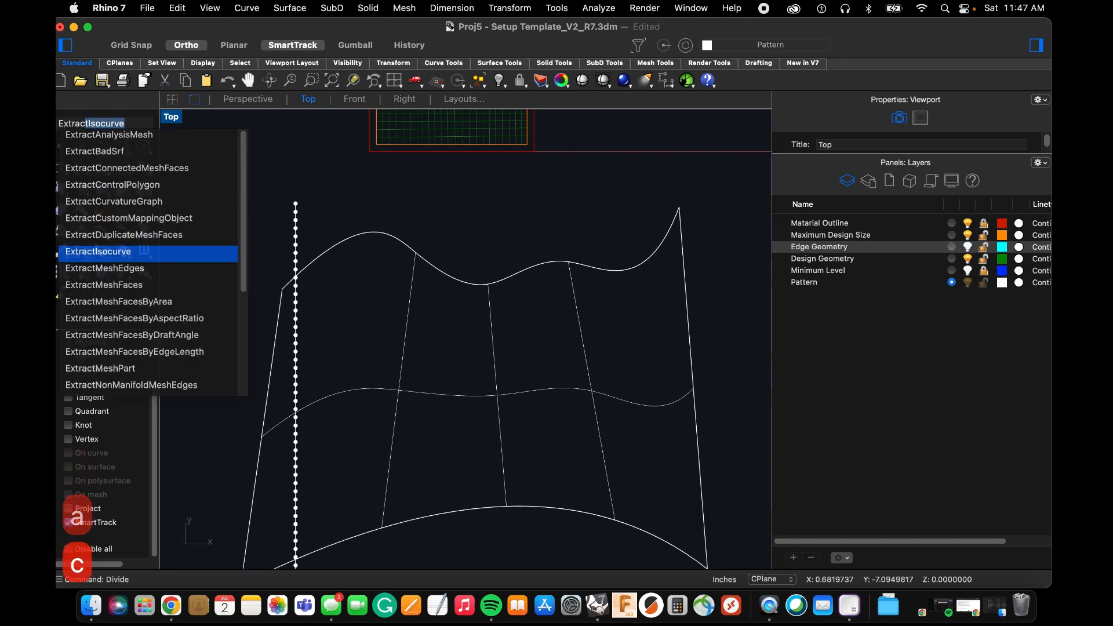
pyautogui.press('space')
pyautogui.click(397, 395)
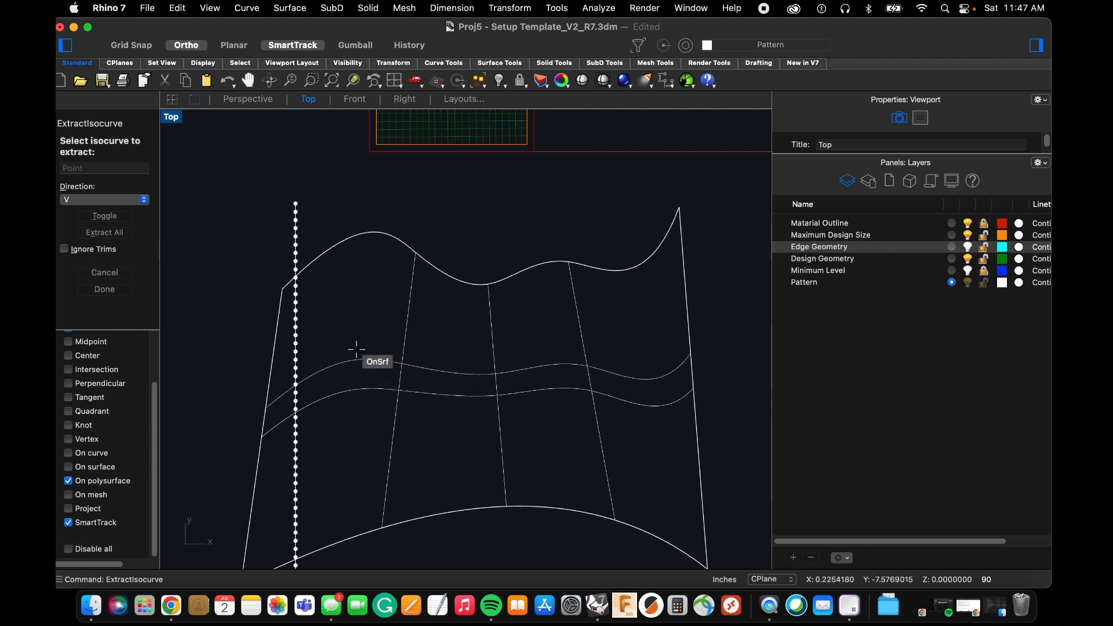
# Extract V-direction isocurves at eight consecutive division points, starting just inside the surface's wavy edge.
pyautogui.scroll(5, 308, 288)
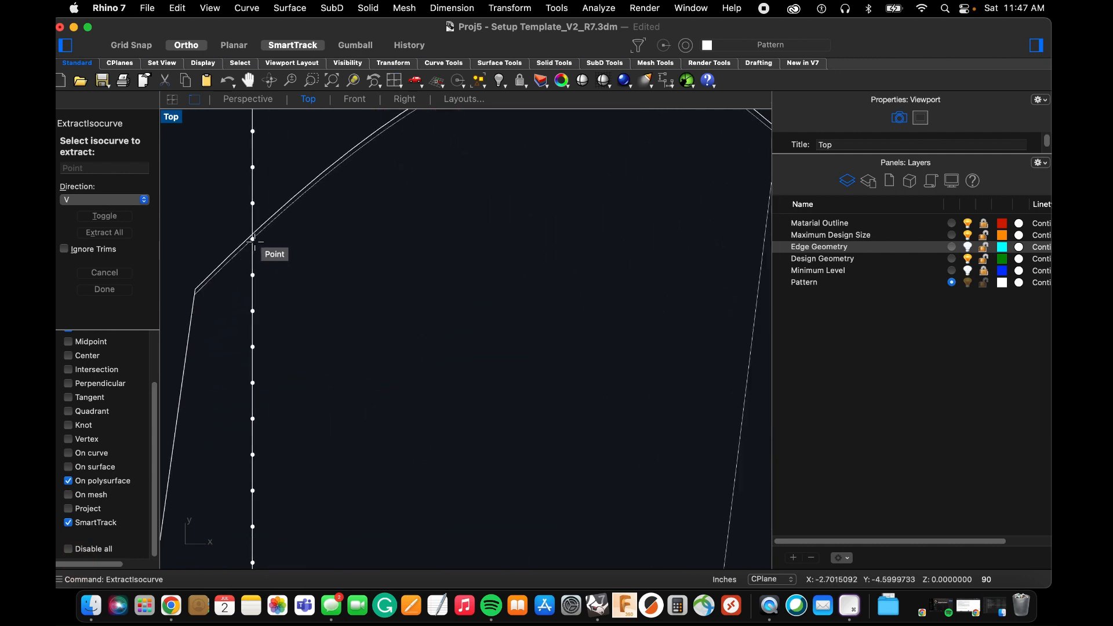
pyautogui.click(252, 242)
pyautogui.click(253, 274)
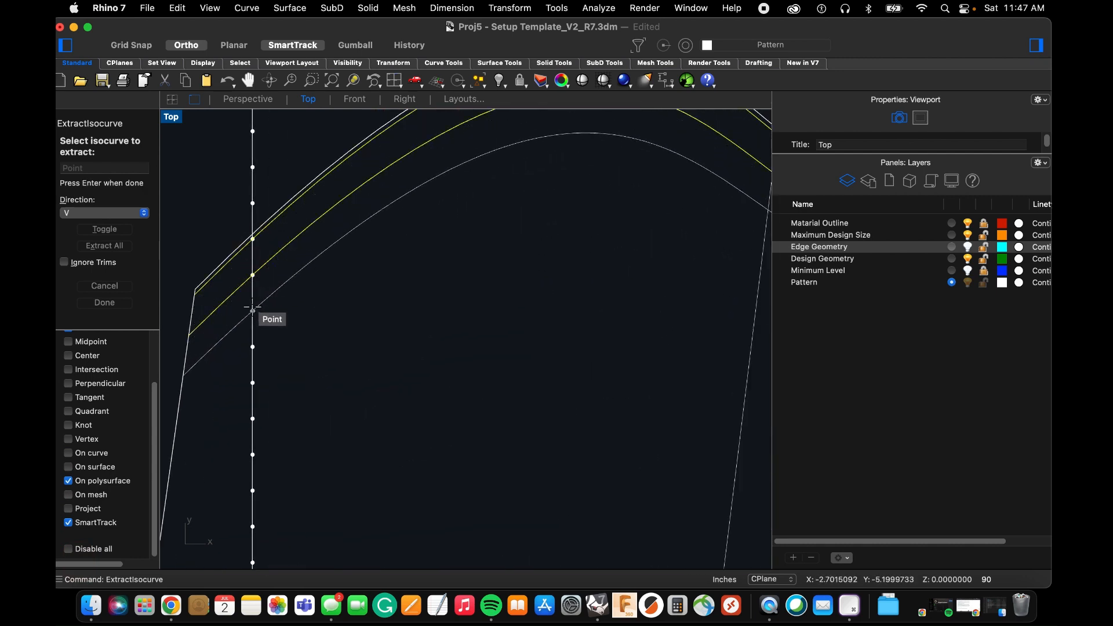
pyautogui.click(252, 310)
pyautogui.click(253, 347)
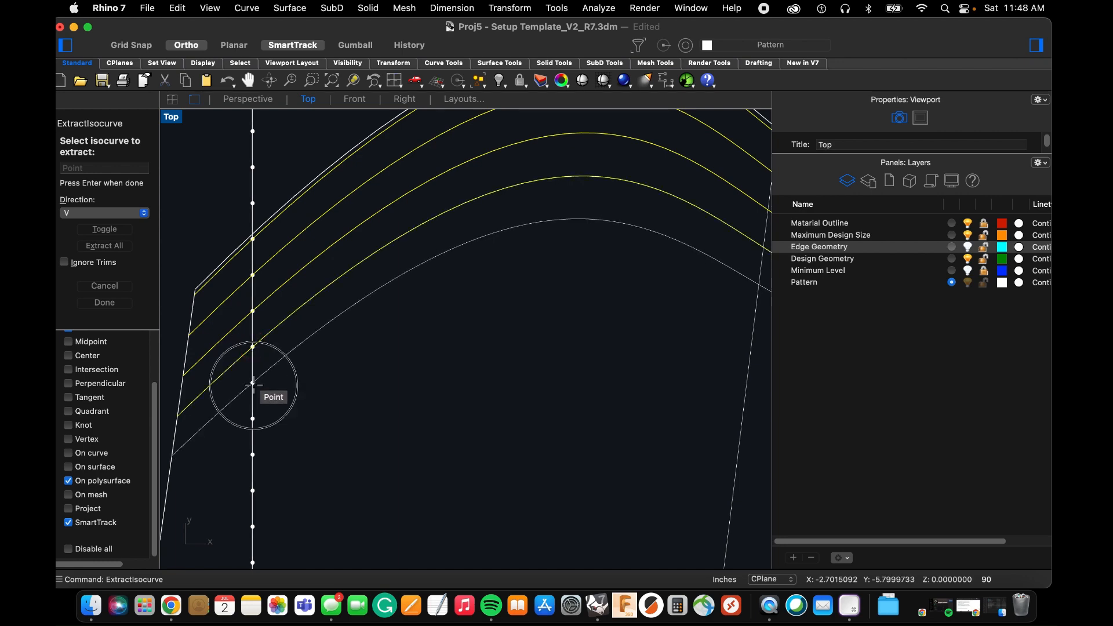
pyautogui.click(252, 383)
pyautogui.click(252, 419)
pyautogui.click(252, 454)
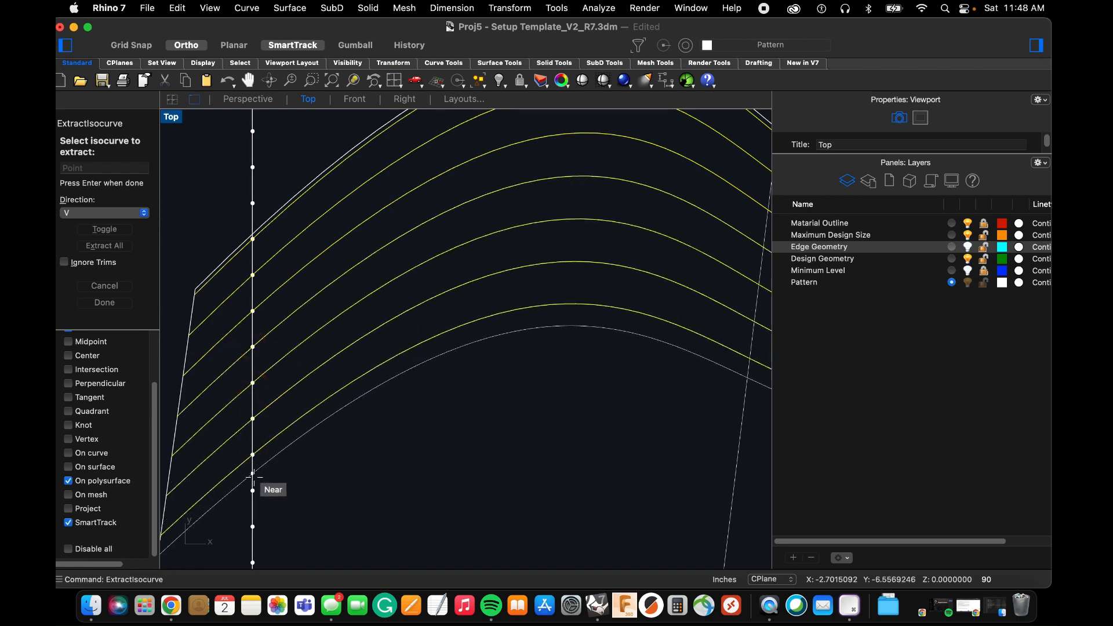
pyautogui.click(253, 491)
# Extract isocurves at the next five division points, approaching the surface's middle isocurve.
pyautogui.scroll(-6, 270, 377)
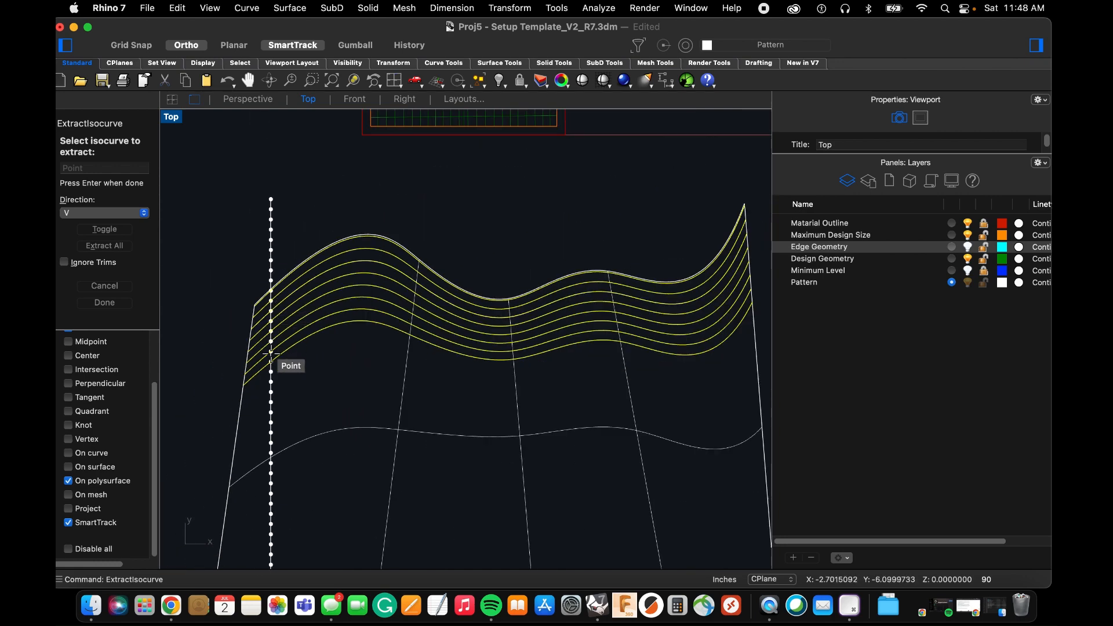
pyautogui.scroll(4, 268, 400)
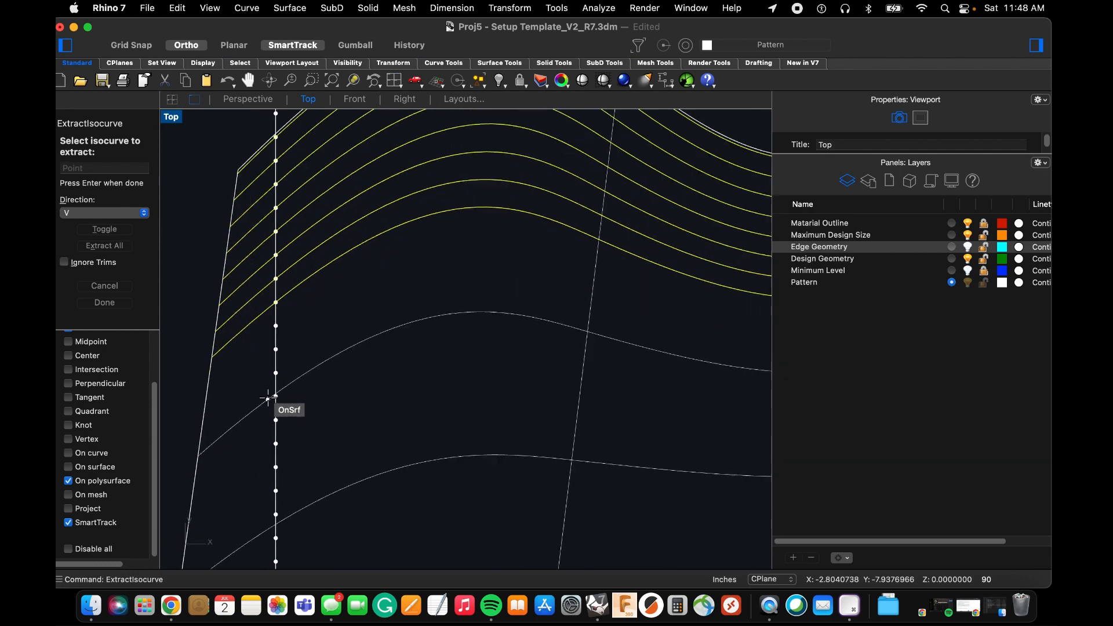
pyautogui.click(273, 326)
pyautogui.click(274, 349)
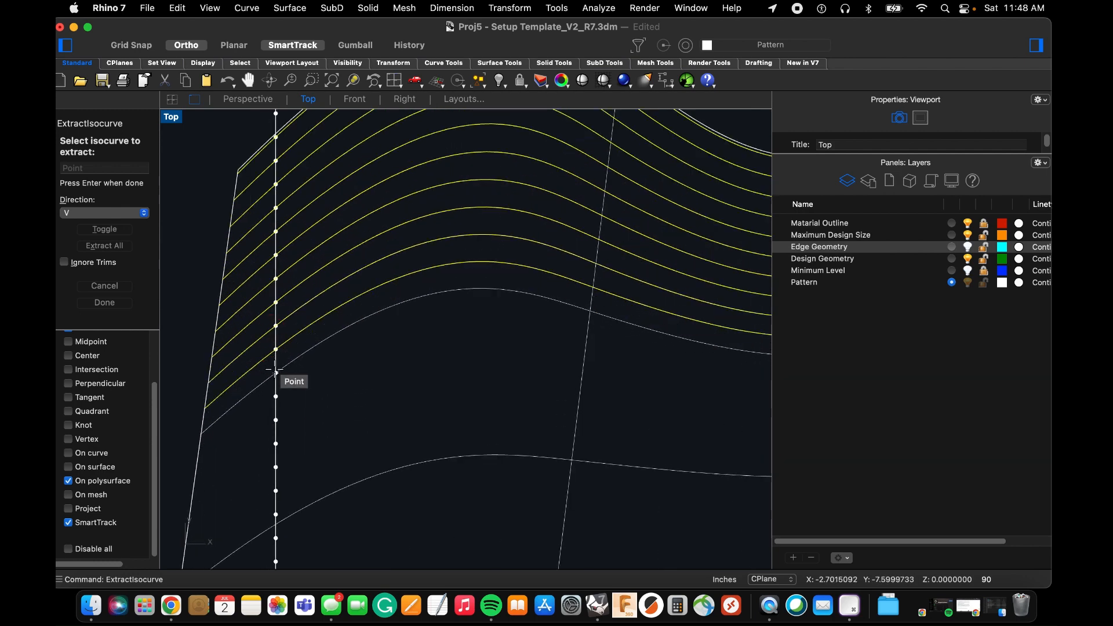
pyautogui.click(275, 373)
pyautogui.click(276, 396)
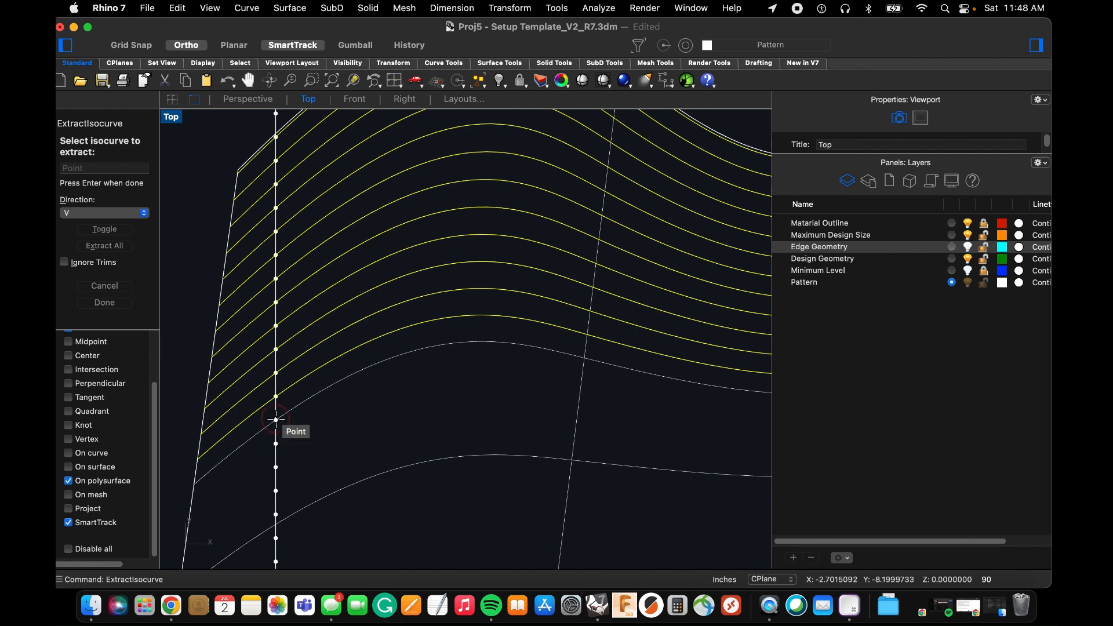
pyautogui.click(275, 420)
# Extract isocurves at each consecutive division point from just above the surface's middle isocurve to well below it.
pyautogui.scroll(-5, 273, 405)
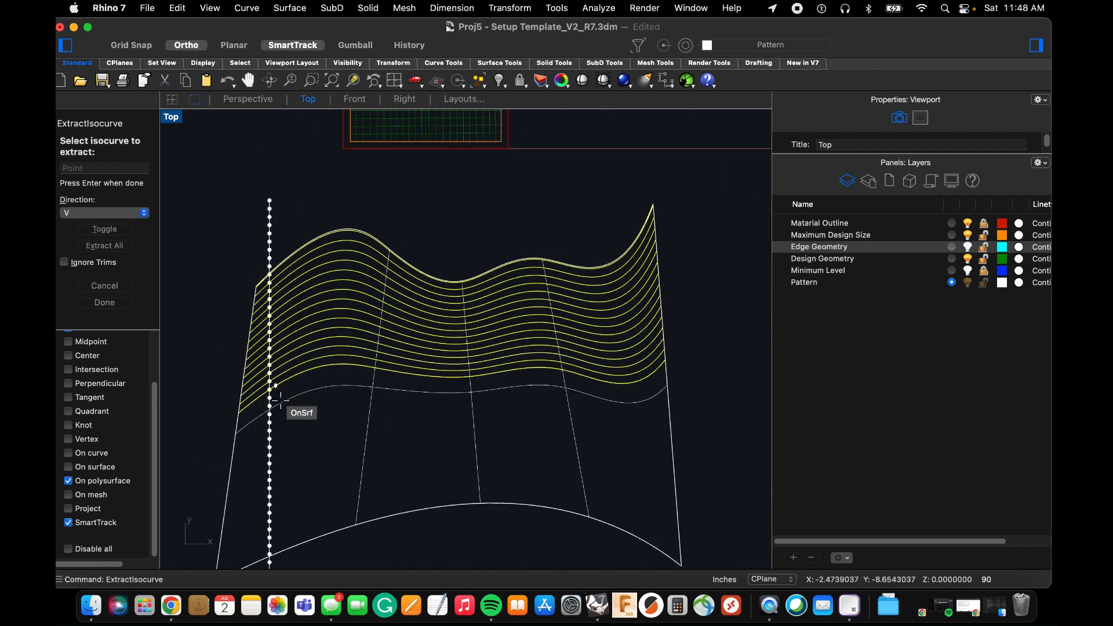
pyautogui.scroll(4, 273, 392)
pyautogui.click(259, 393)
pyautogui.click(256, 411)
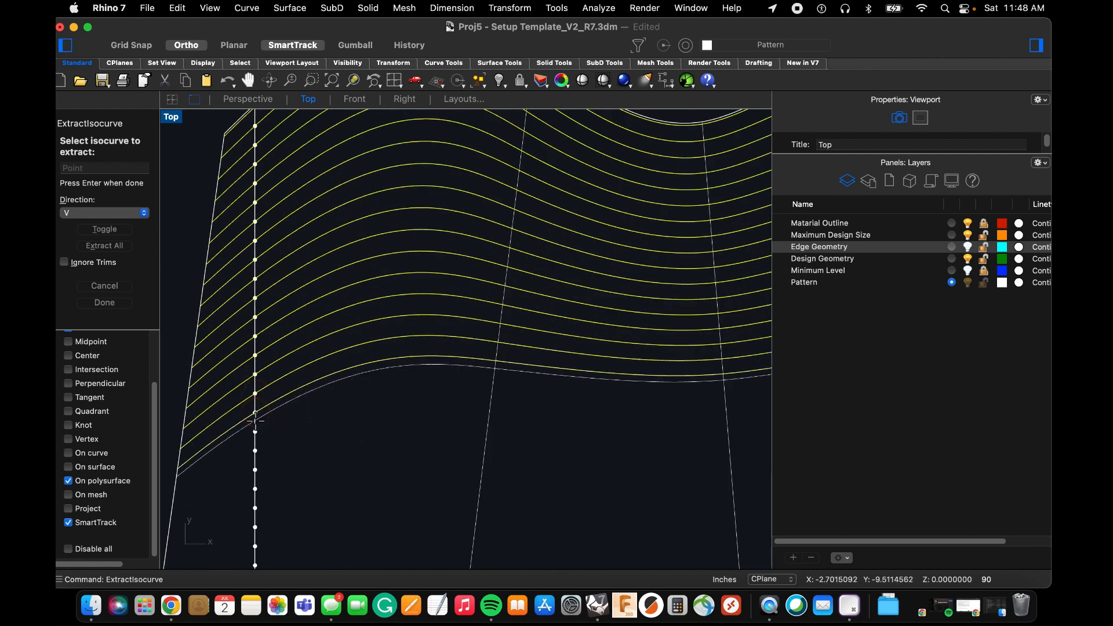
pyautogui.click(257, 431)
pyautogui.click(254, 451)
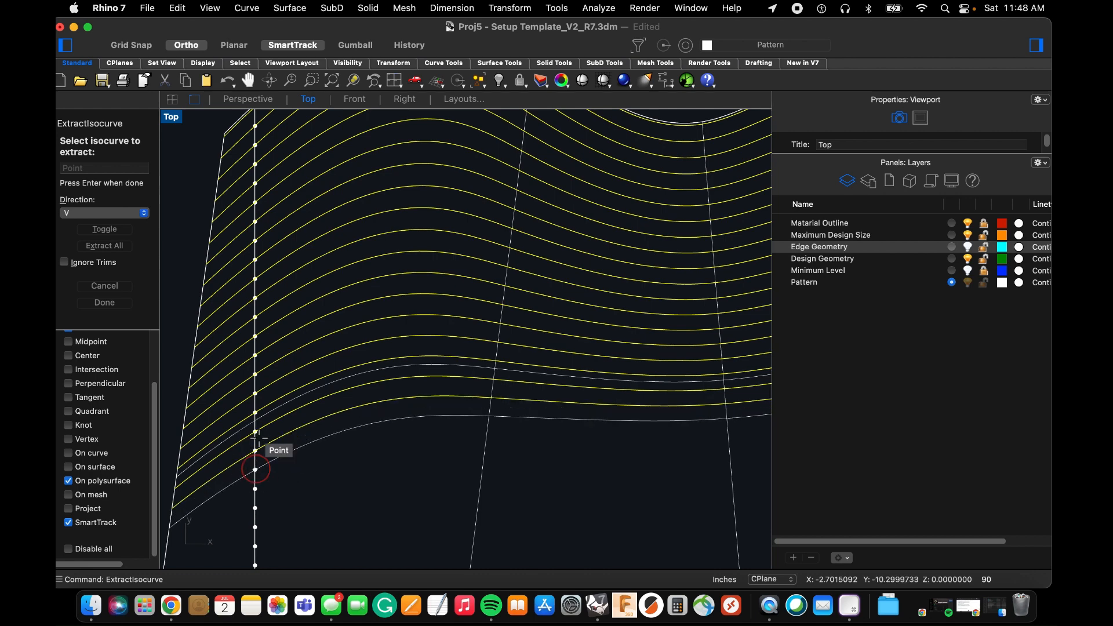
pyautogui.scroll(-3, 249, 406)
pyautogui.scroll(4, 237, 404)
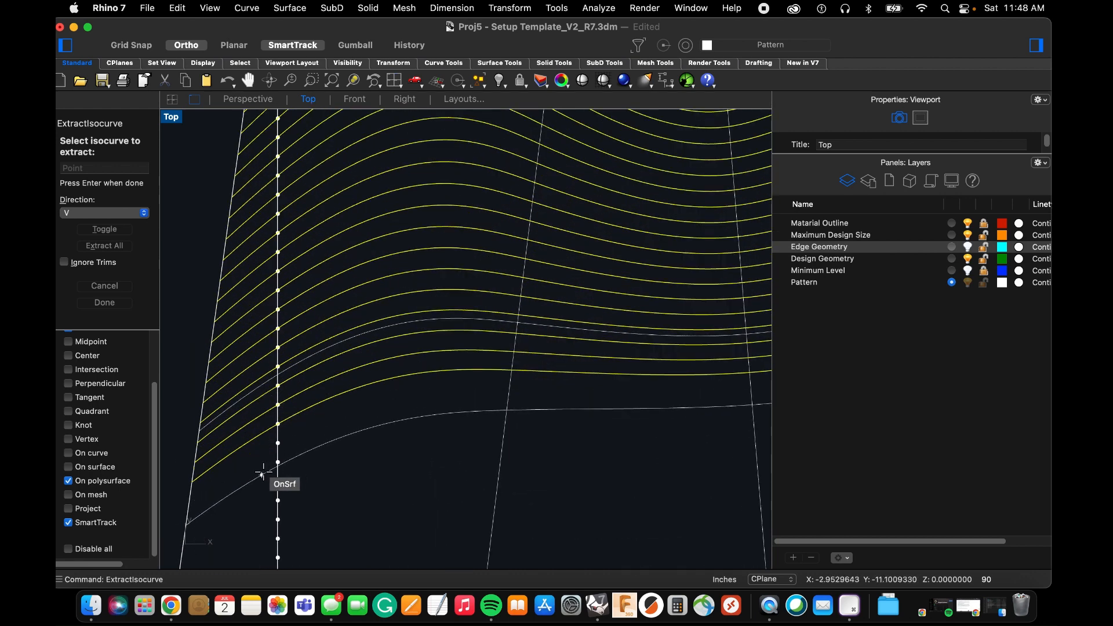
pyautogui.click(277, 443)
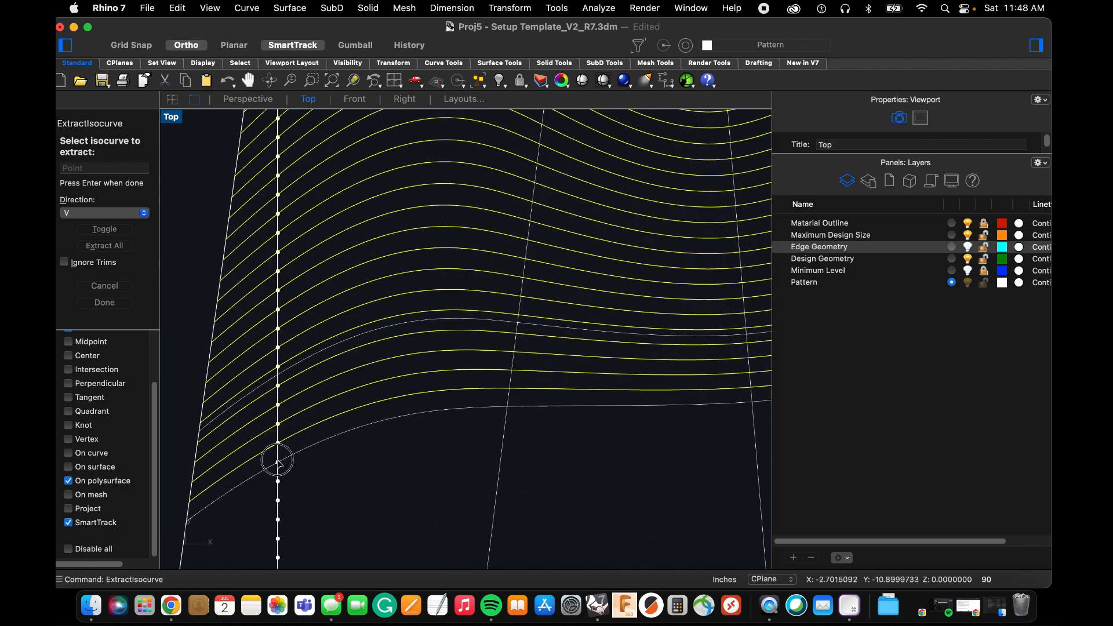
pyautogui.click(278, 461)
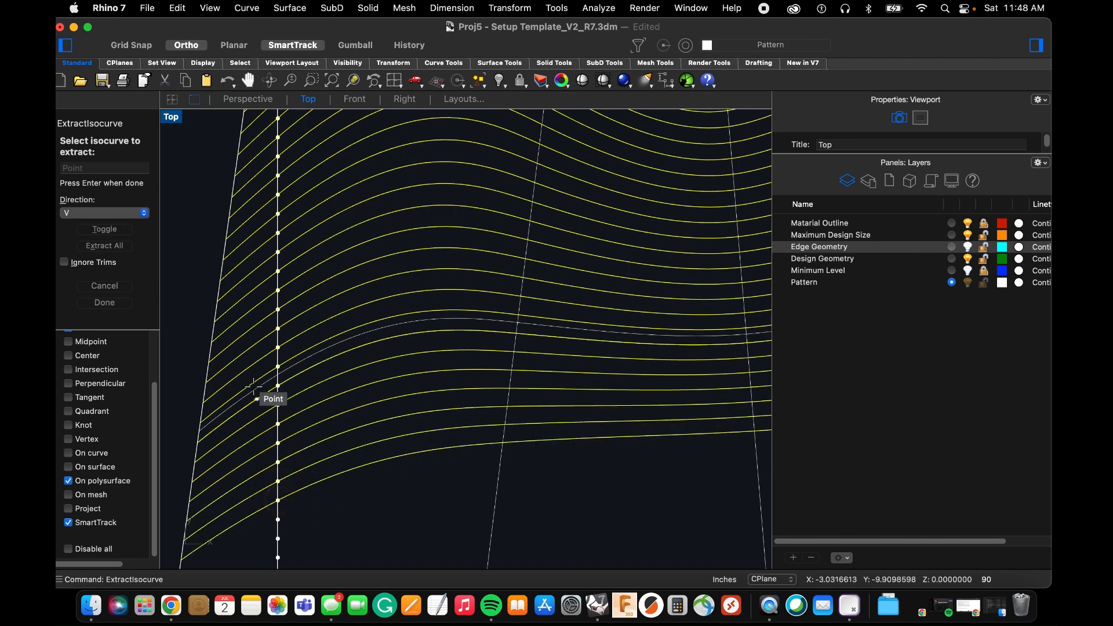
# Extract V-direction isocurves at the next five consecutive division points, heading toward the surface's arched edge.
pyautogui.scroll(-3, 267, 394)
pyautogui.scroll(2, 254, 456)
pyautogui.scroll(2, 254, 456)
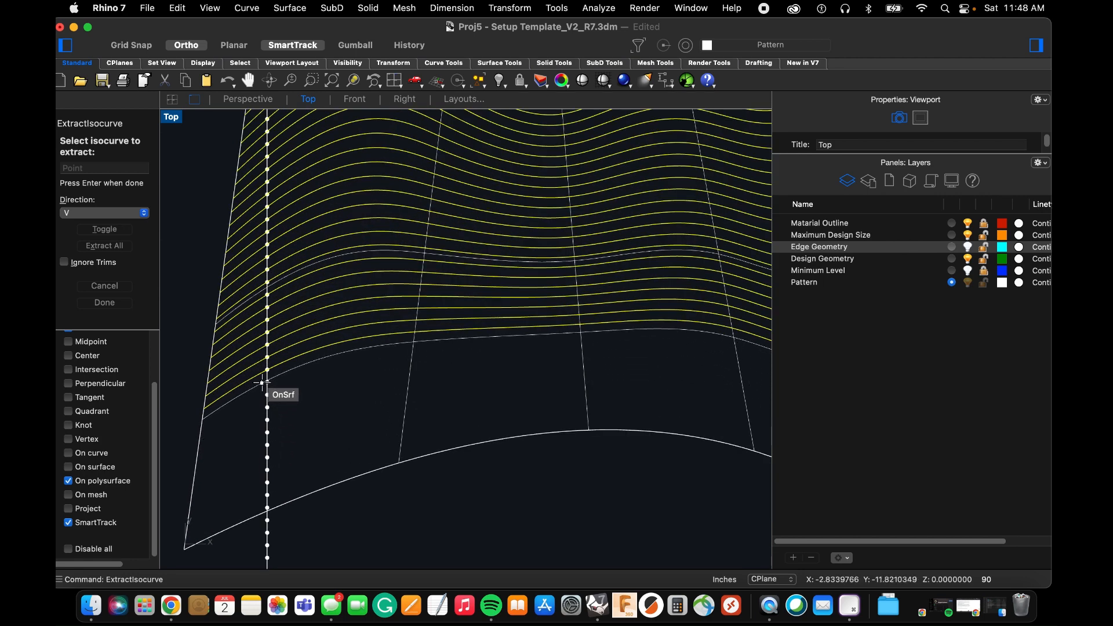
pyautogui.click(267, 396)
pyautogui.click(267, 408)
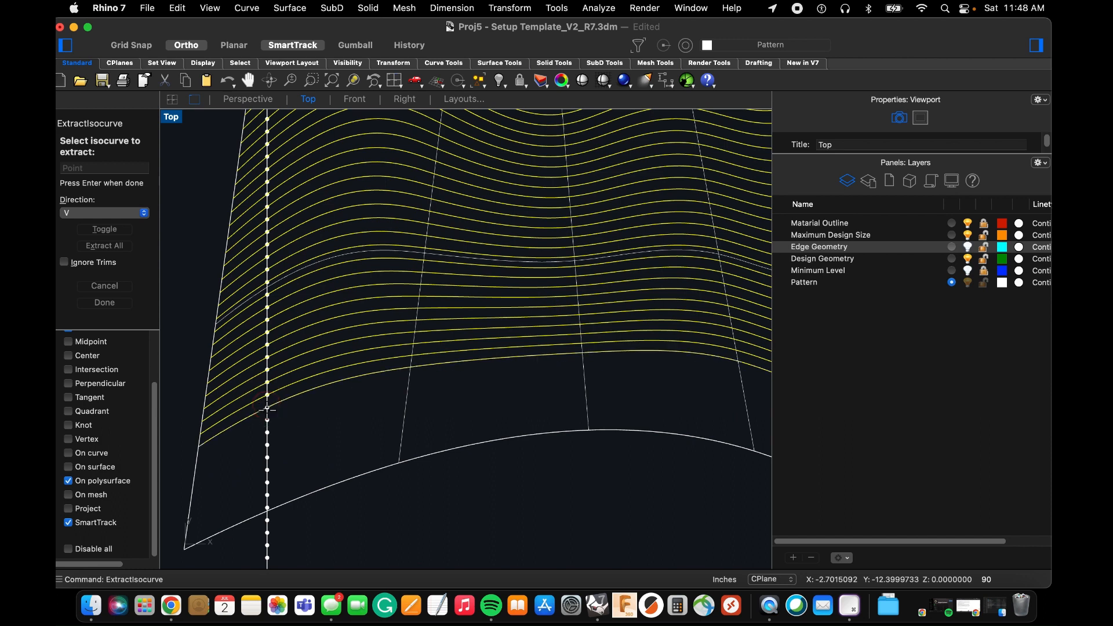
pyautogui.click(268, 420)
pyautogui.click(267, 431)
pyautogui.click(268, 445)
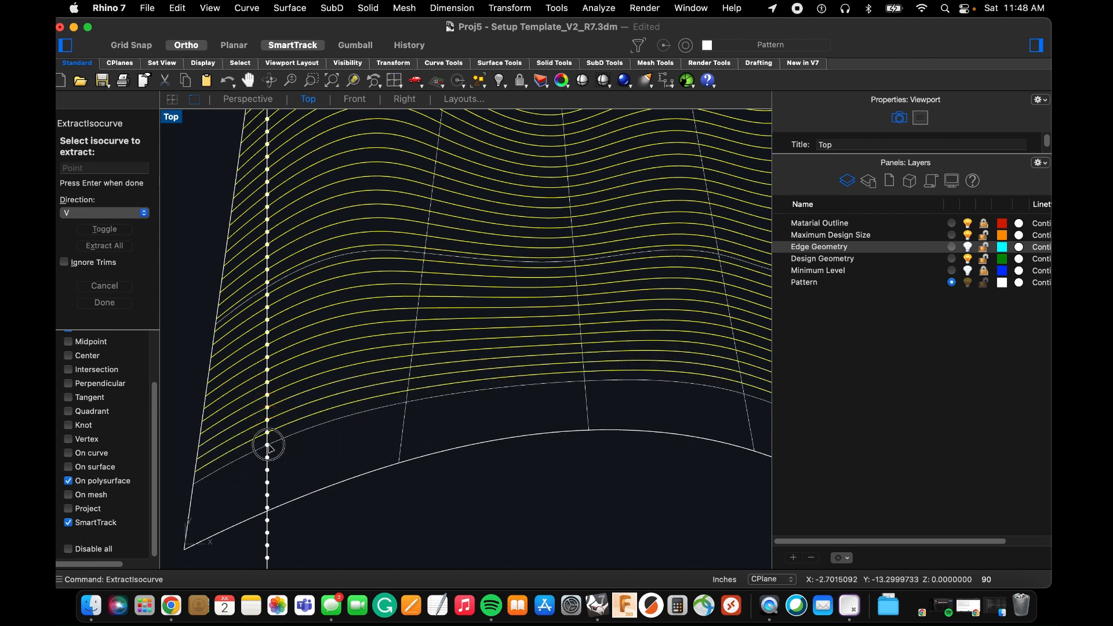
# Extract isocurves at the remaining division points up to the arched edge, finish ExtractIsocurve and deselect the curves.
pyautogui.click(268, 457)
pyautogui.click(267, 470)
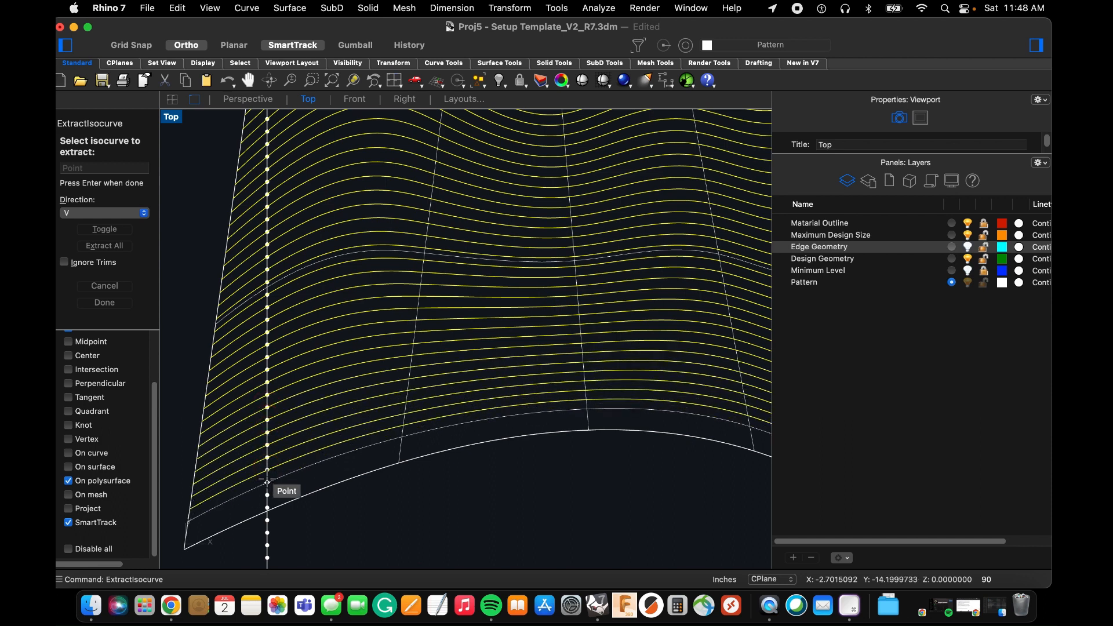
pyautogui.click(267, 482)
pyautogui.scroll(6, 268, 500)
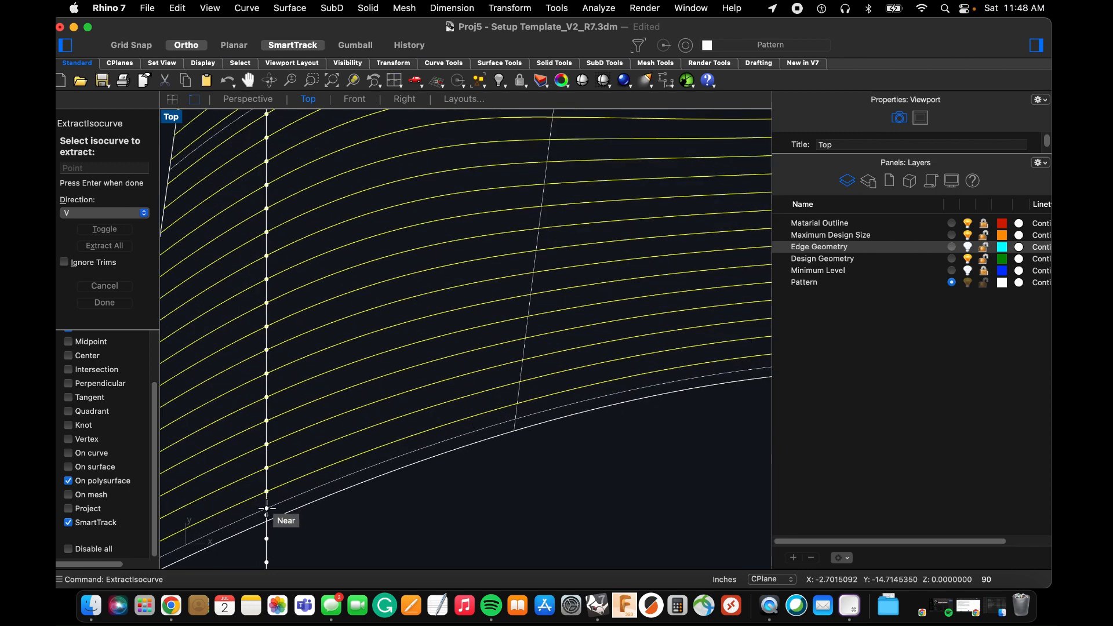
pyautogui.click(267, 513)
pyautogui.scroll(-6, 267, 513)
pyautogui.press('space')
pyautogui.scroll(-6, 268, 513)
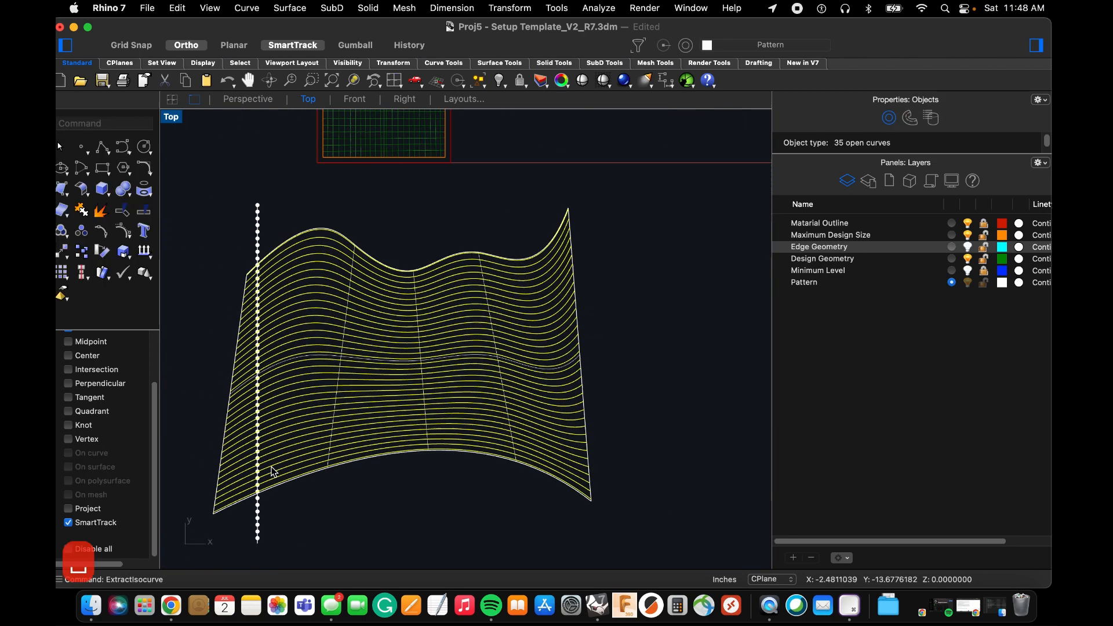
pyautogui.click(383, 535)
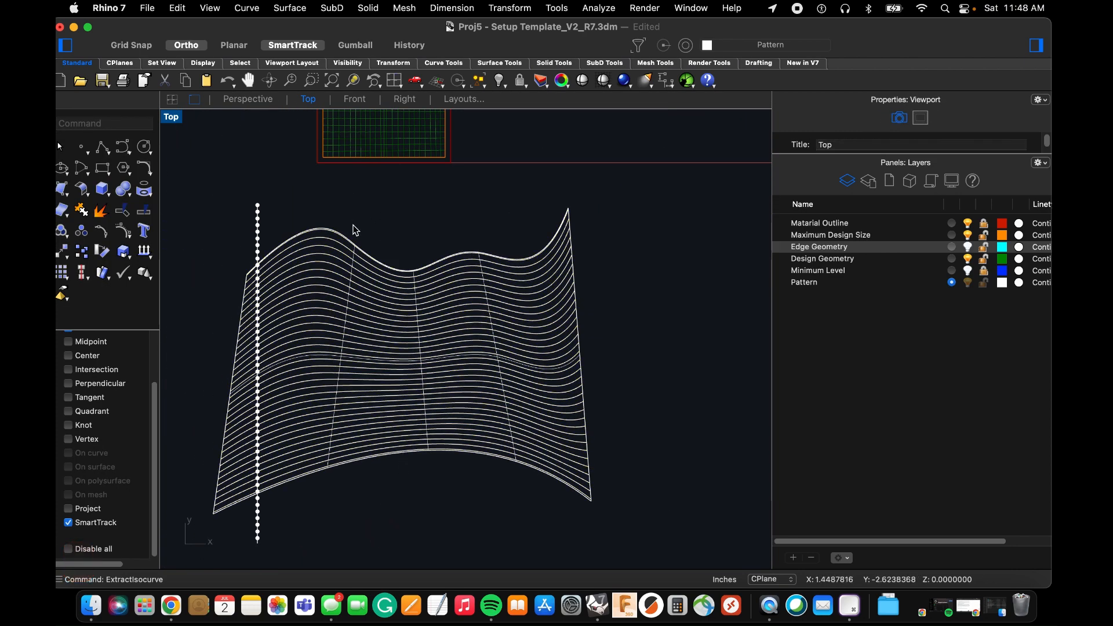
# Delete the lofted surface together with its original wavy edge curve, keeping the extracted isocurves.
pyautogui.scroll(3, 434, 260)
pyautogui.scroll(8, 507, 288)
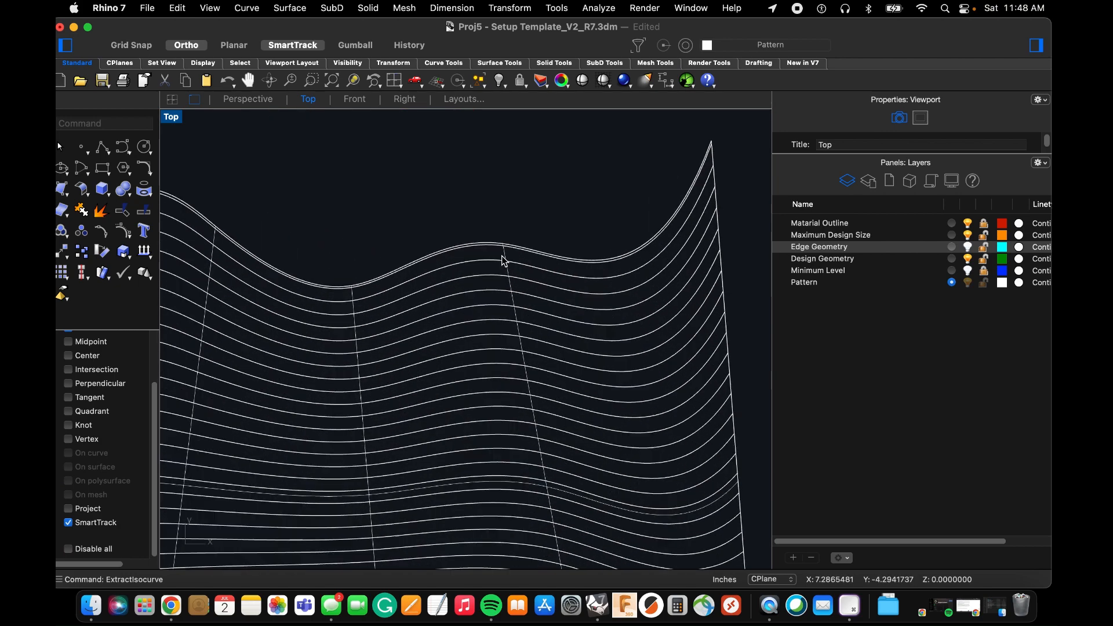
pyautogui.moveTo(515, 180); pyautogui.dragTo(478, 217)
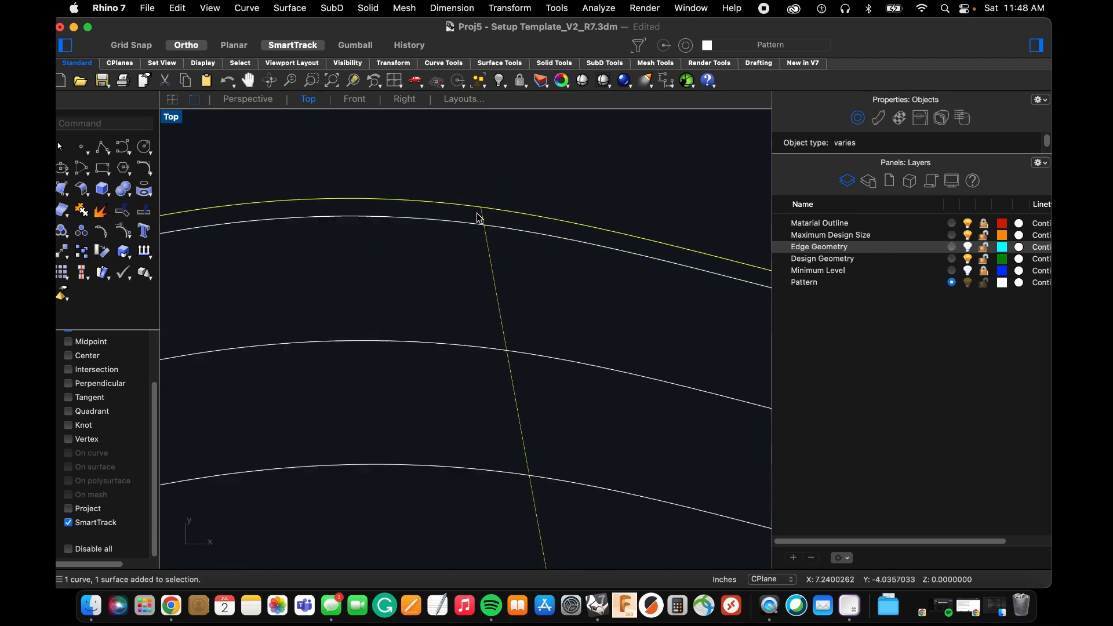
pyautogui.scroll(-5, 477, 216)
pyautogui.press('Delete')
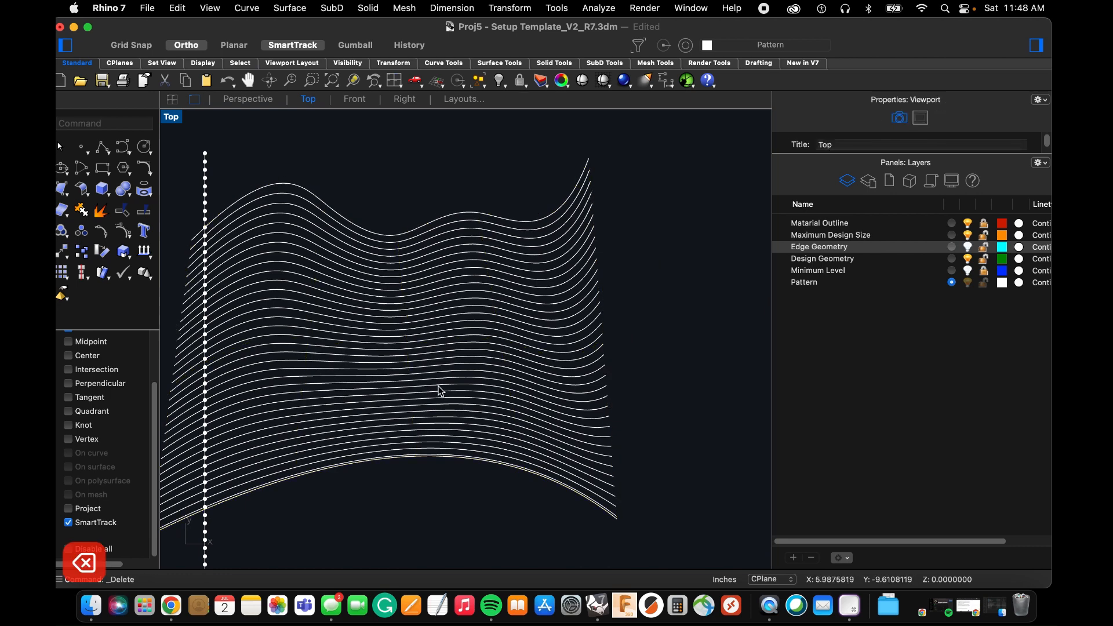
# Delete the original arched edge curve, followed by the vertical line and all its division points.
pyautogui.scroll(5, 614, 516)
pyautogui.click(620, 504)
pyautogui.scroll(-7, 621, 503)
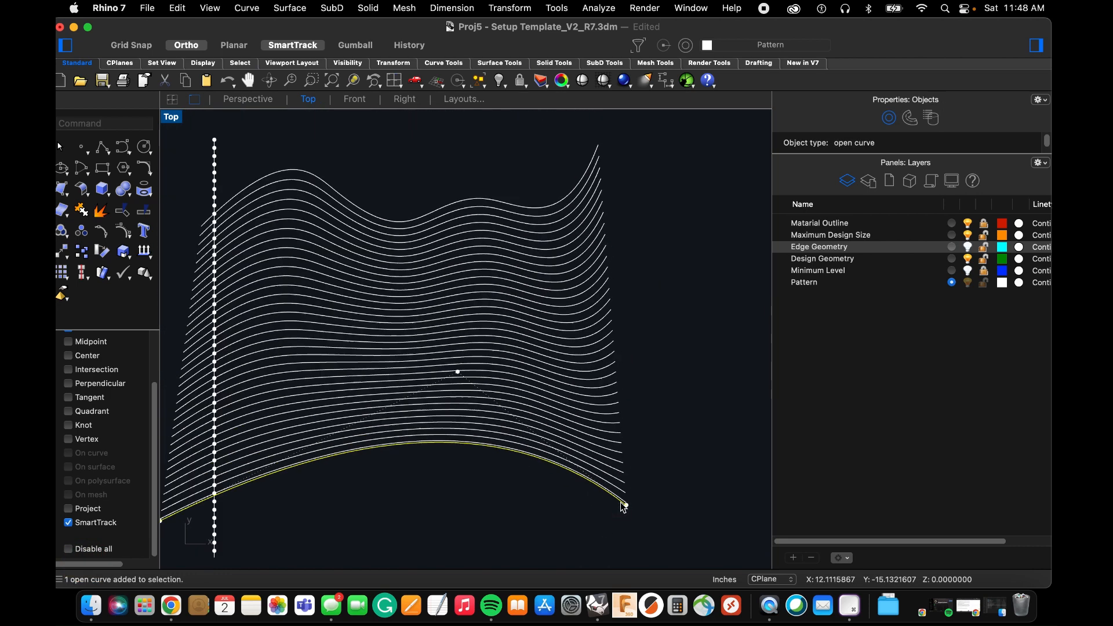
pyautogui.press('Delete')
pyautogui.scroll(-5, 487, 432)
pyautogui.moveTo(264, 222); pyautogui.dragTo(360, 547)
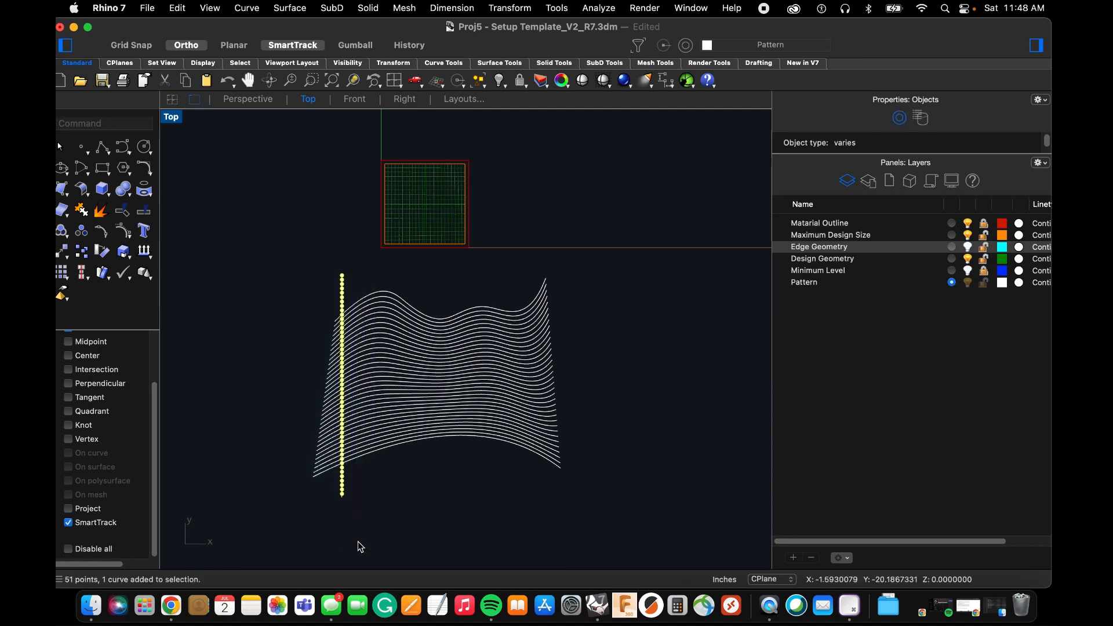
pyautogui.press('Delete')
# Move all the extracted pattern curves about 11.5 inches straight up so they cover the square template.
pyautogui.moveTo(626, 501); pyautogui.dragTo(275, 290)
pyautogui.write('move')
pyautogui.press('Return')
pyautogui.click(261, 435)
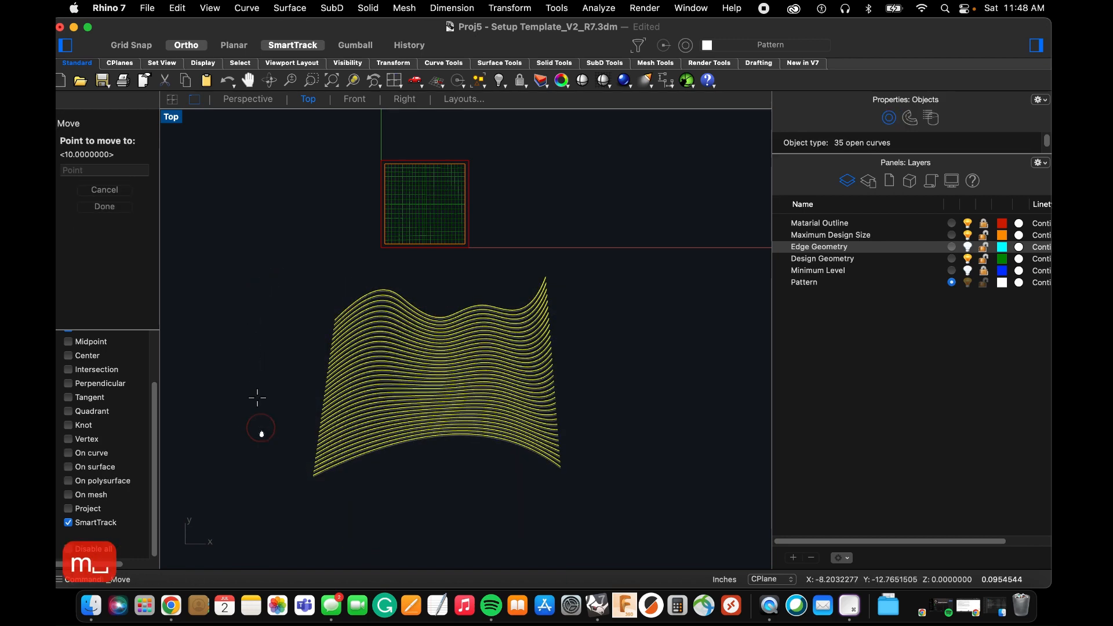
pyautogui.click(257, 268)
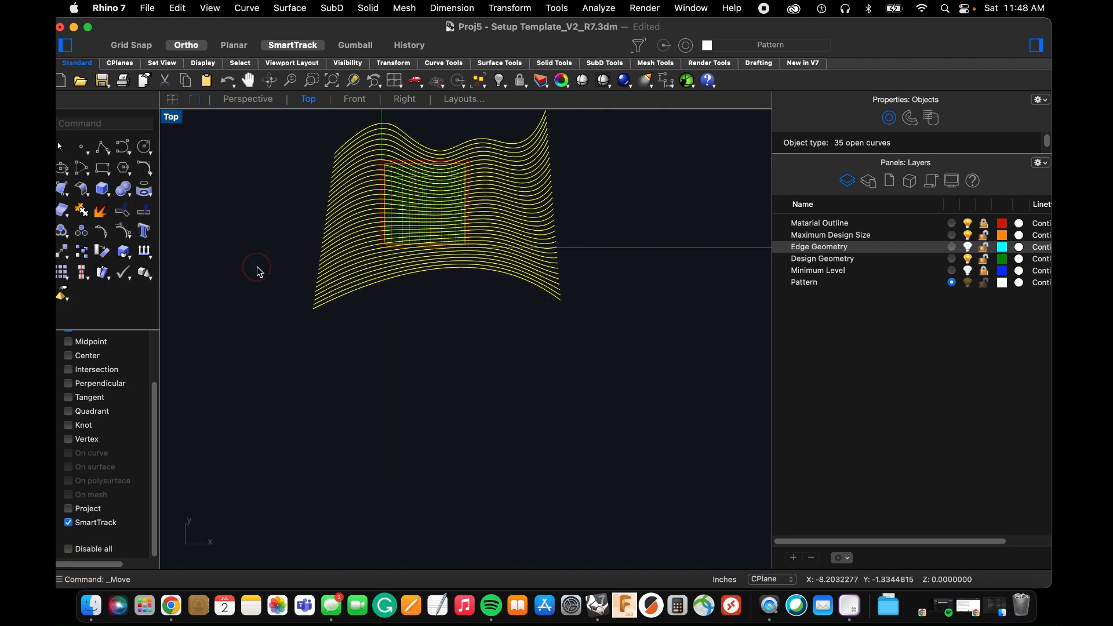
pyautogui.scroll(5, 418, 164)
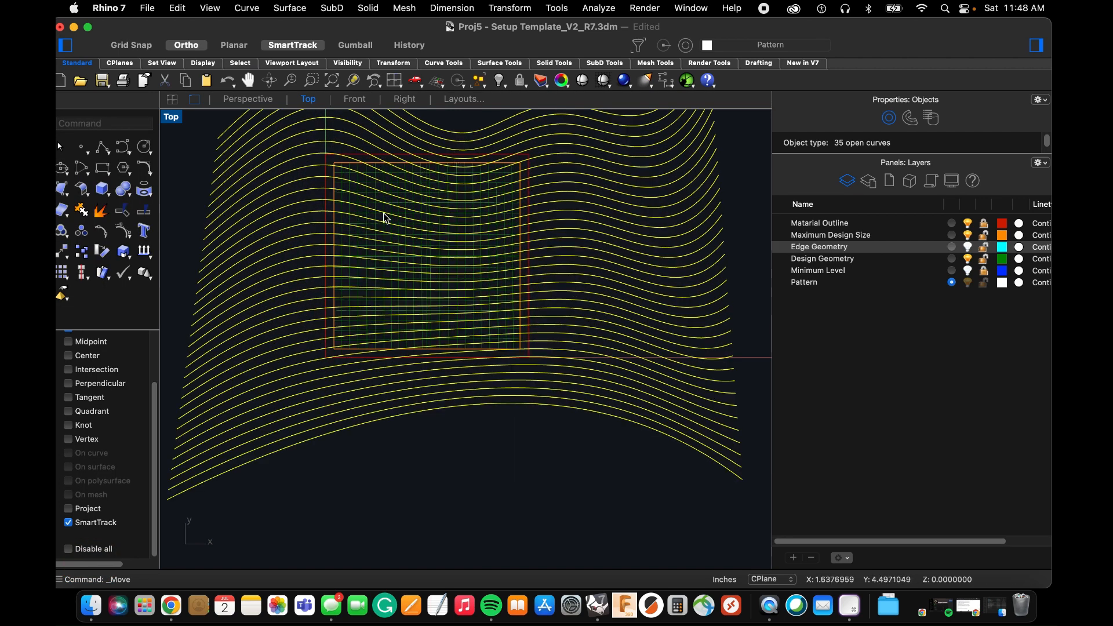
pyautogui.scroll(-4, 457, 351)
# Undo the move, deletions, isocurve extraction and loft, back to the original wavy and arched curves.
pyautogui.press('super+z')
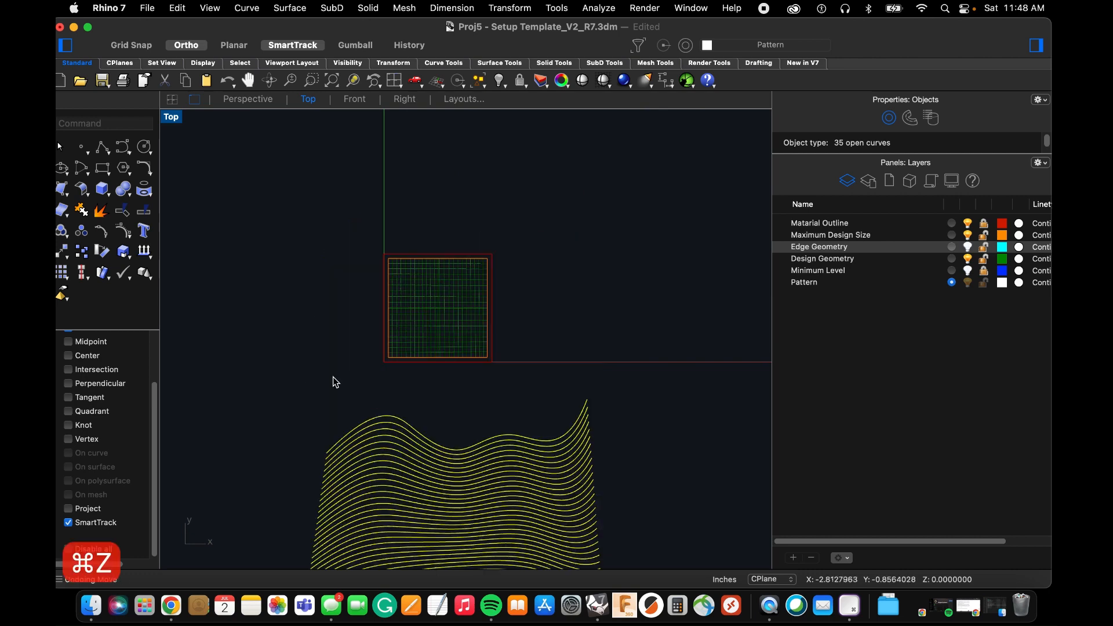
pyautogui.scroll(-5, 322, 344)
pyautogui.scroll(5, 386, 487)
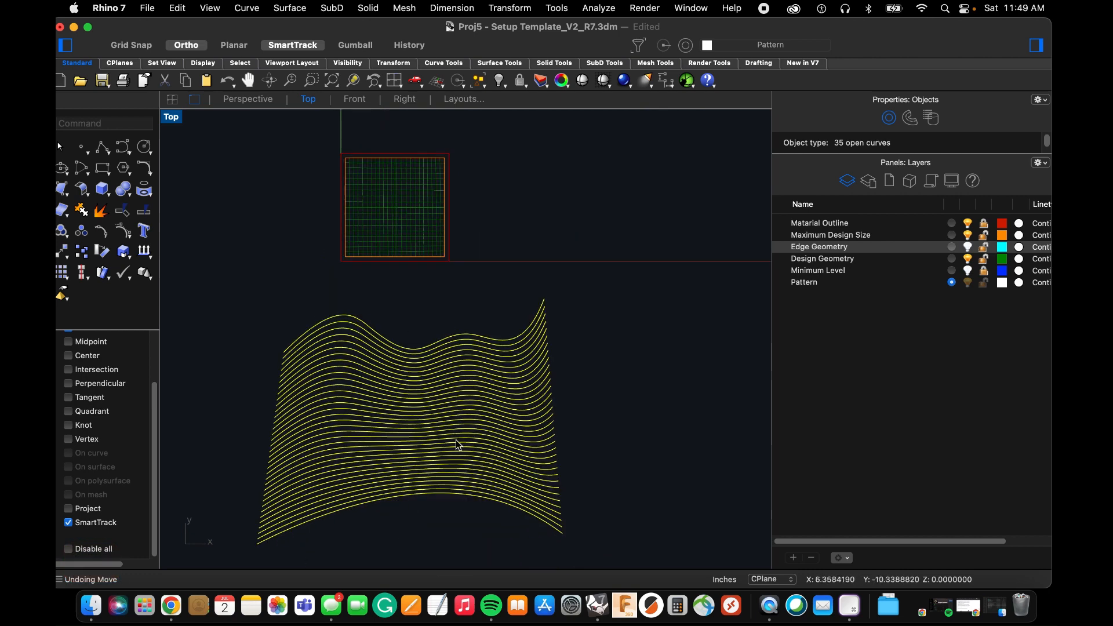
pyautogui.click(393, 510)
pyautogui.press('super+z')
pyautogui.press('super+z')
pyautogui.press('super+z')
pyautogui.press('super+z')
pyautogui.press('super+z')
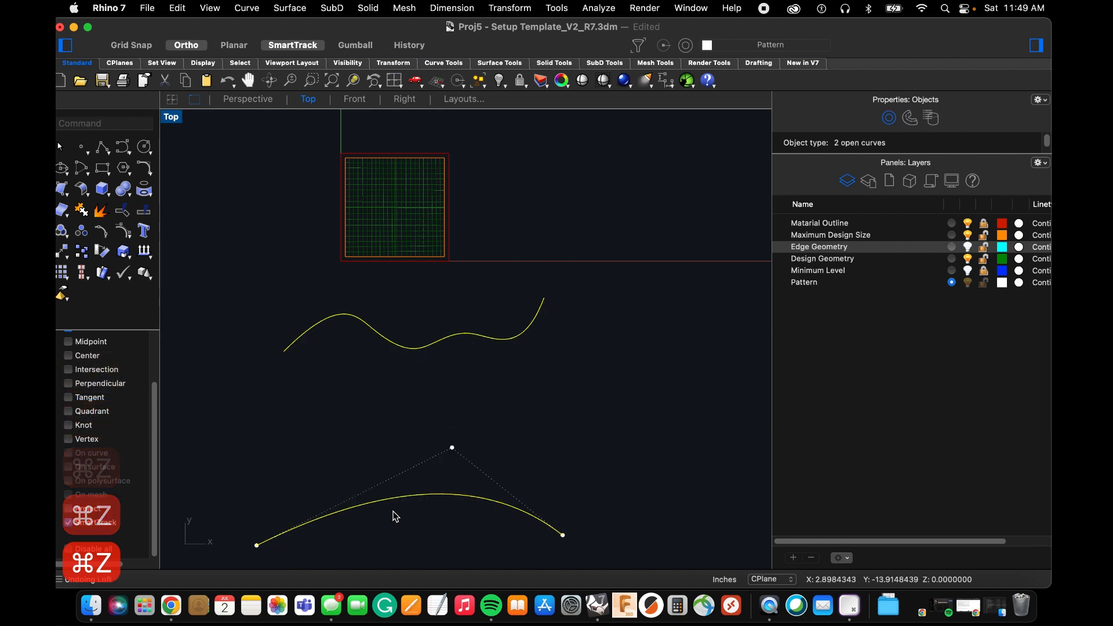
# Reshape the wavy curve by pulling its middle valley point down, the next peak point up, and the first peak point up and outward.
pyautogui.click(414, 352)
pyautogui.scroll(3, 419, 361)
pyautogui.moveTo(418, 364); pyautogui.dragTo(425, 459)
pyautogui.moveTo(487, 301); pyautogui.dragTo(512, 157)
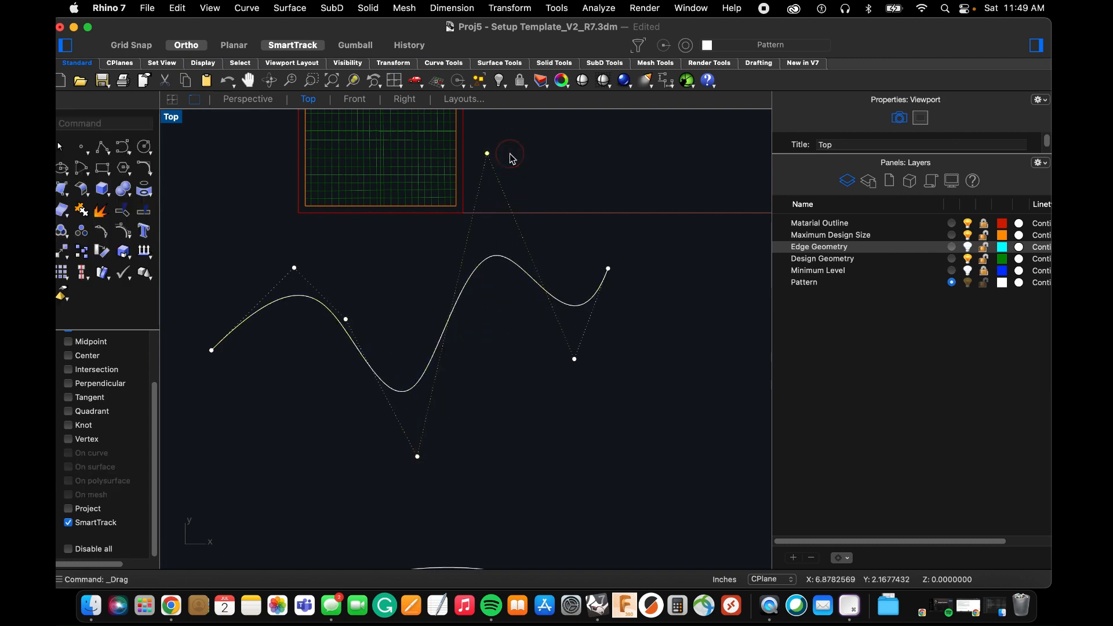
pyautogui.moveTo(294, 269); pyautogui.dragTo(218, 193)
pyautogui.scroll(-3, 371, 307)
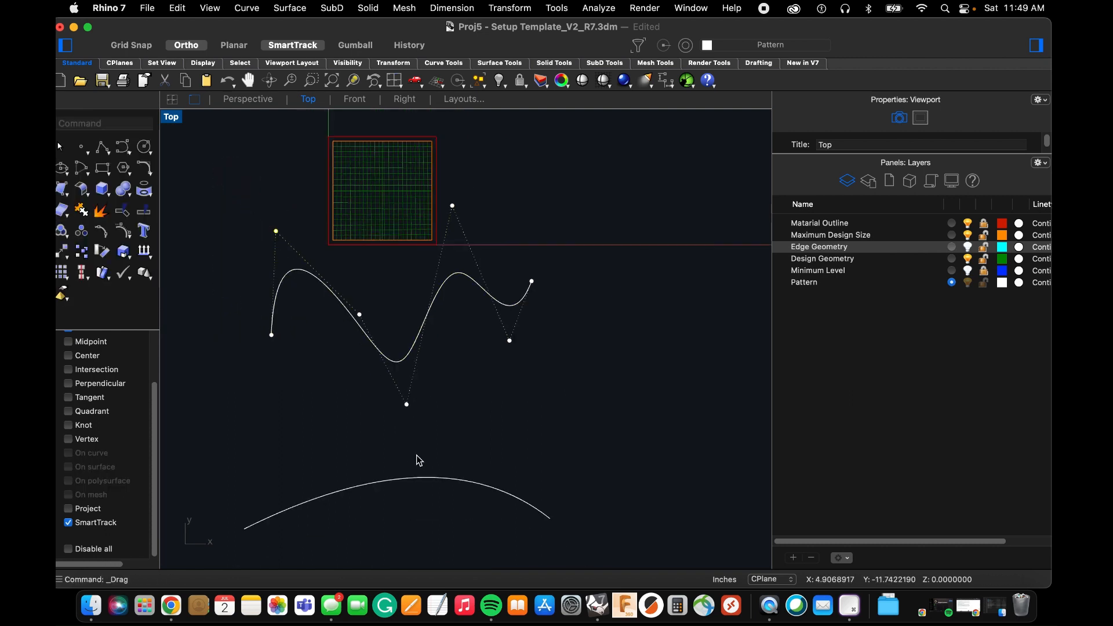
# Make the arched curve steeper by moving its middle control point up and toward the wavy curve's valley.
pyautogui.click(378, 484)
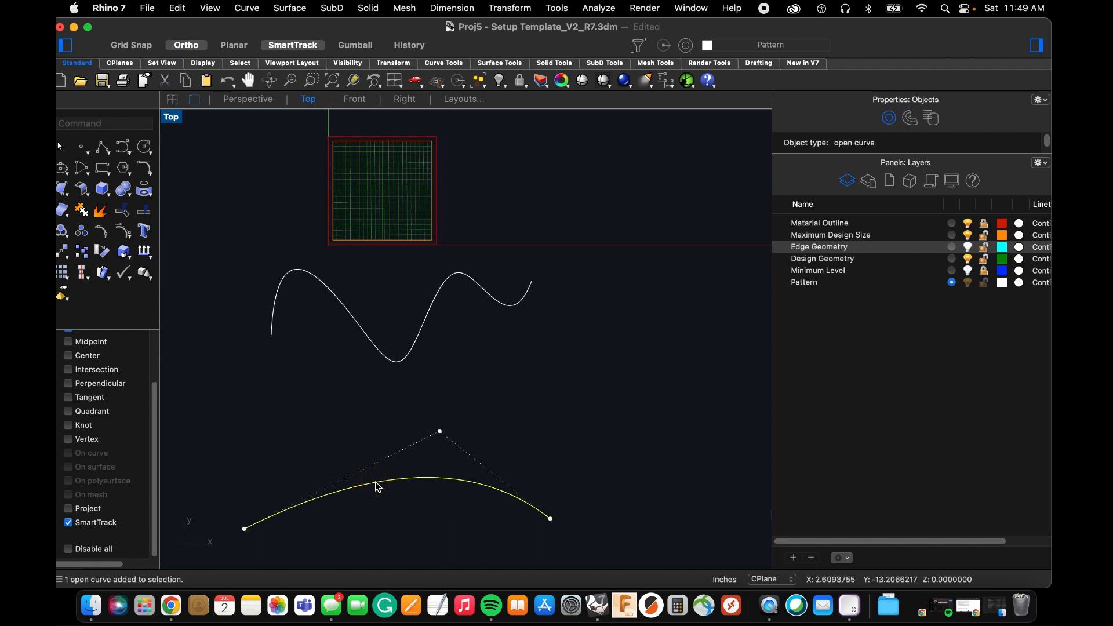
pyautogui.scroll(-3, 406, 415)
pyautogui.scroll(2, 396, 457)
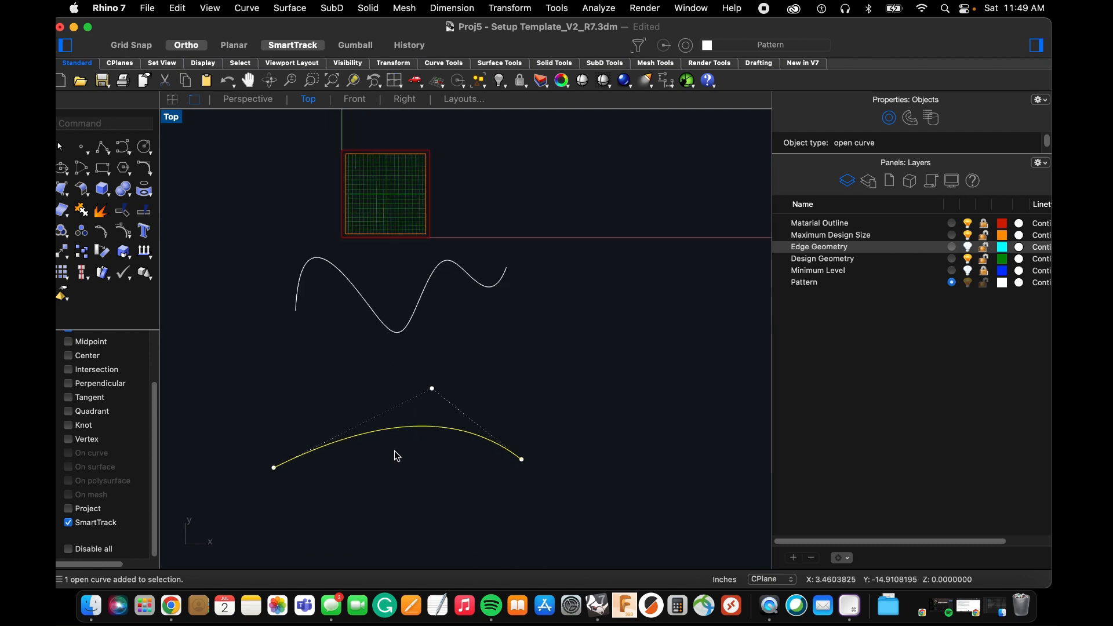
pyautogui.moveTo(431, 388); pyautogui.dragTo(399, 316)
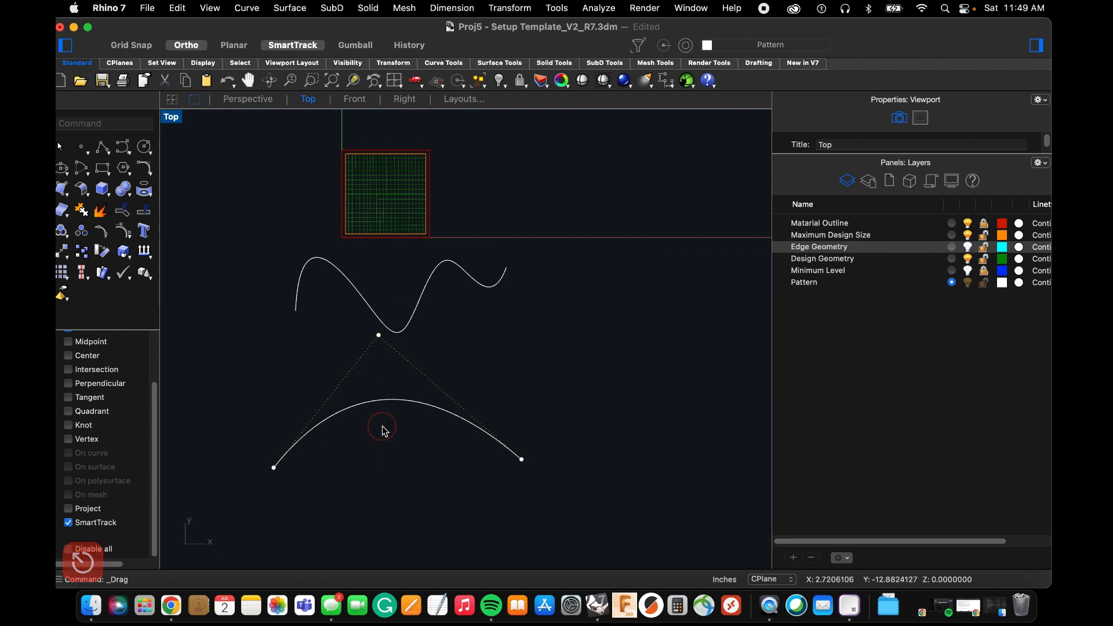
# Move the whole arched curve straight down a short distance, farther from the wavy curve, and deselect it.
pyautogui.click(379, 402)
pyautogui.write('m')
pyautogui.press('Return')
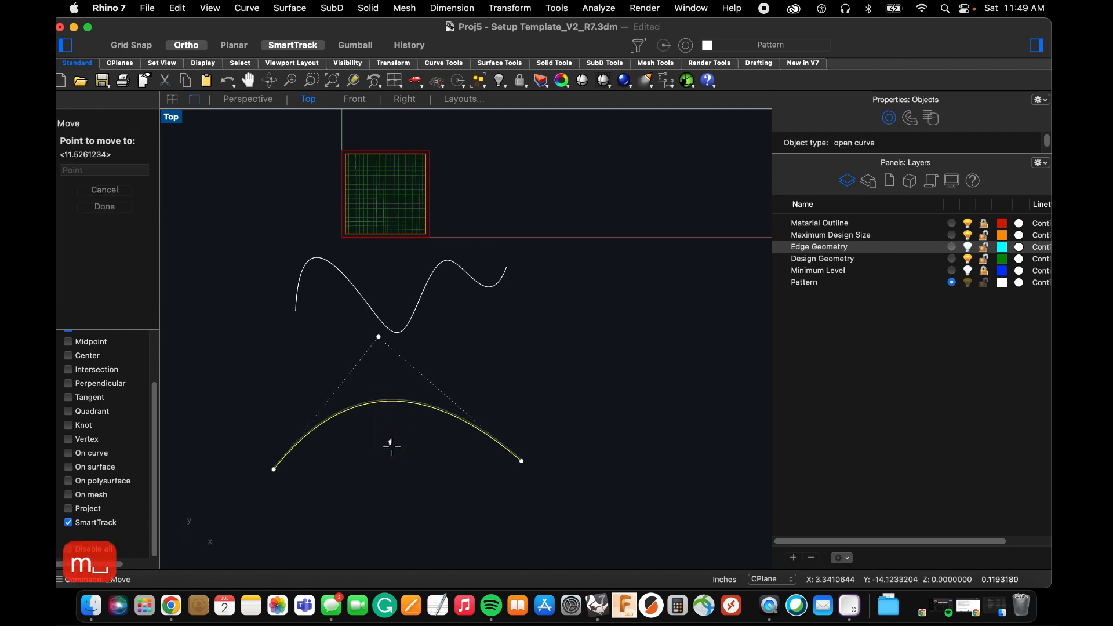
pyautogui.click(390, 464)
pyautogui.click(389, 492)
pyautogui.press('Escape')
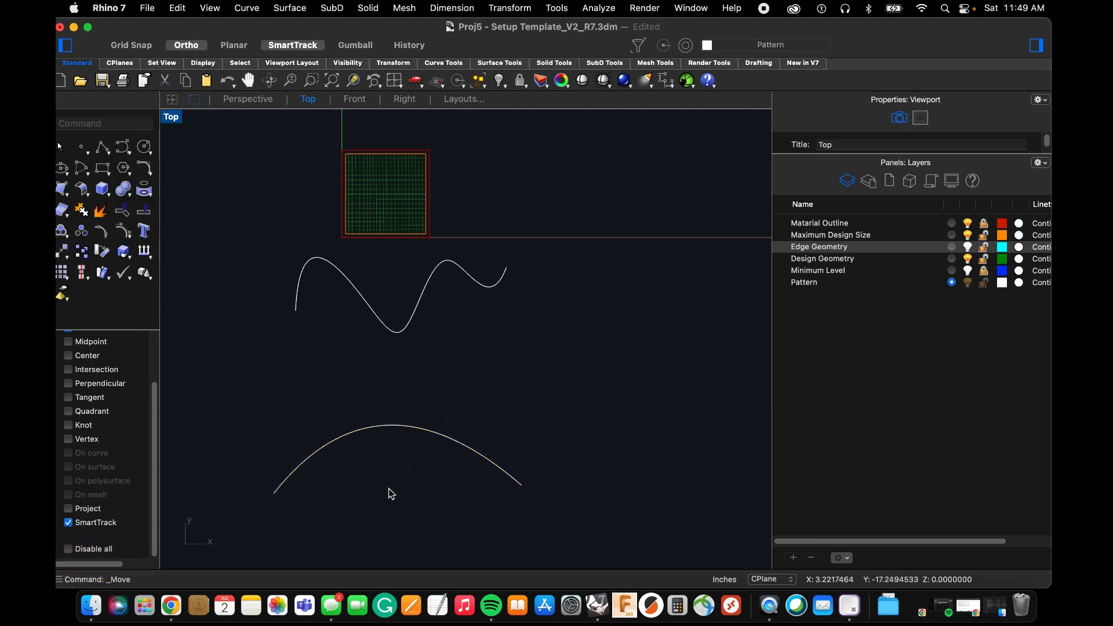
# Loft a surface between the reshaped arched curve and the reshaped wavy curve.
pyautogui.write('loft')
pyautogui.press('Return')
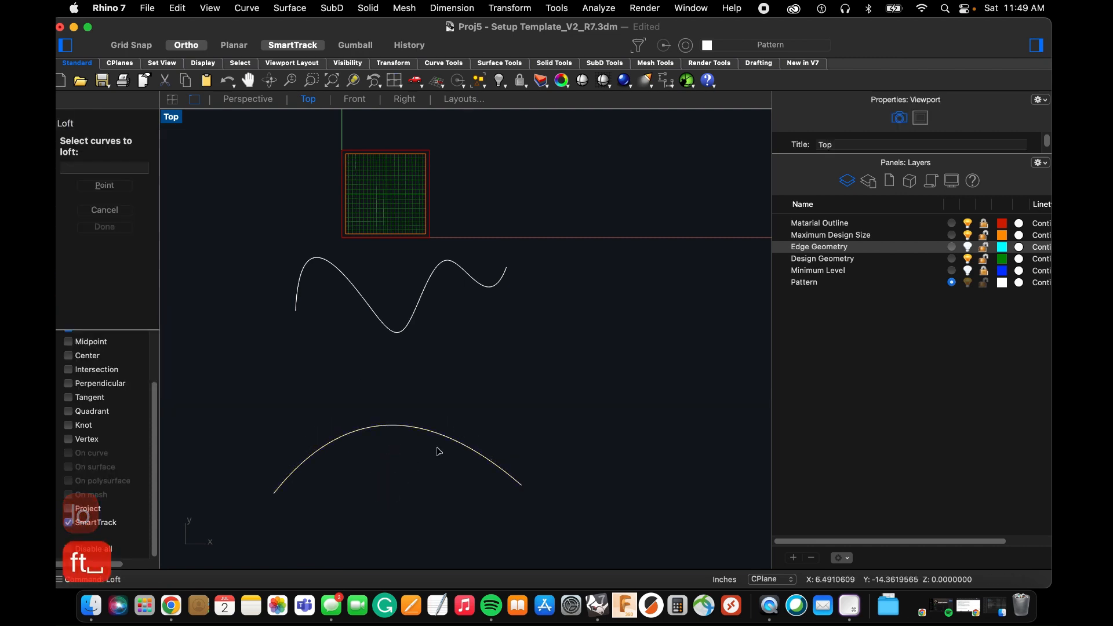
pyautogui.click(358, 436)
pyautogui.click(387, 333)
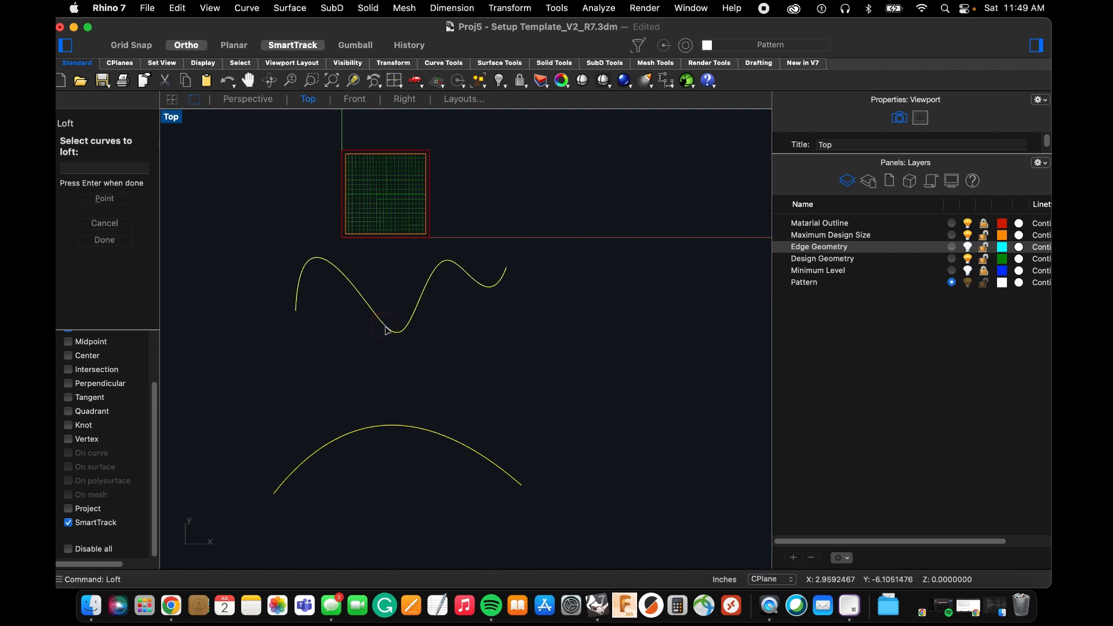
pyautogui.press('Return')
pyautogui.click(500, 441)
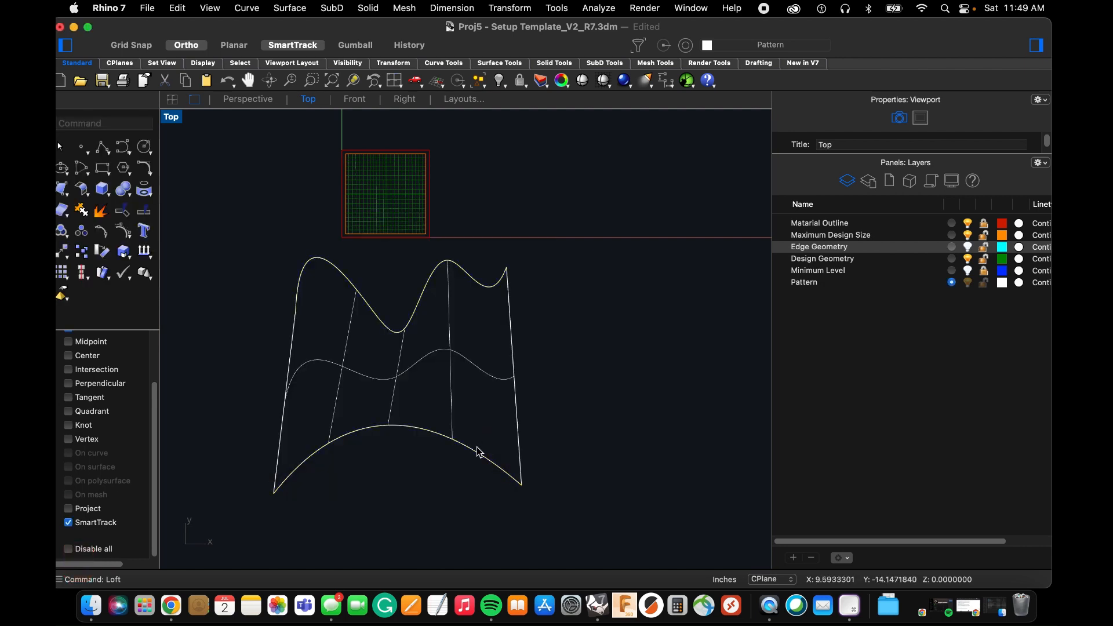
pyautogui.scroll(3, 362, 357)
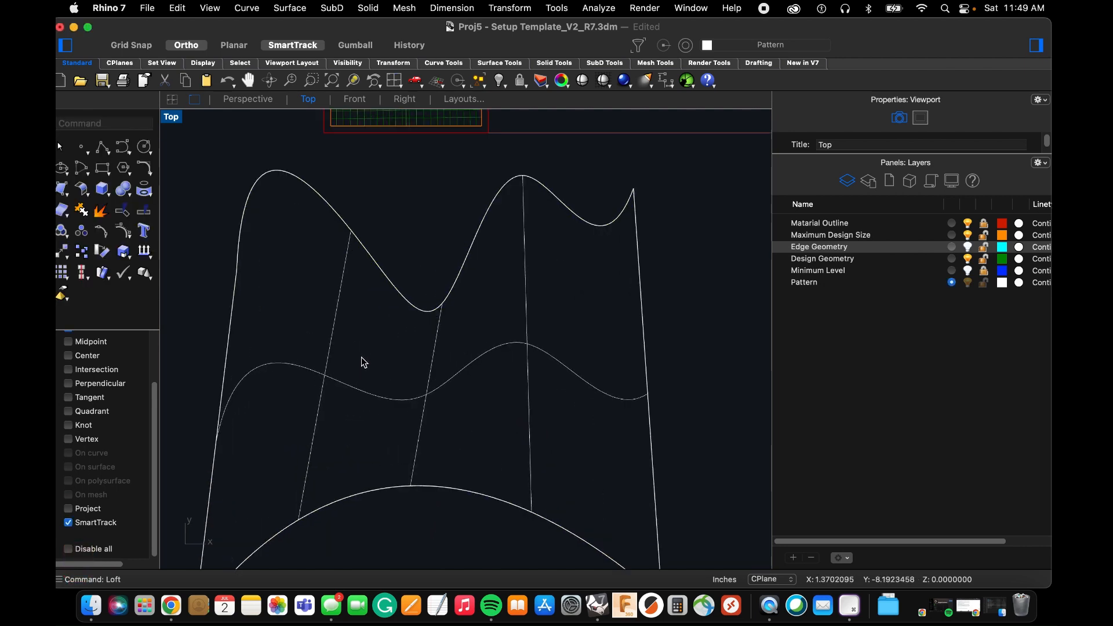
pyautogui.scroll(-3, 360, 356)
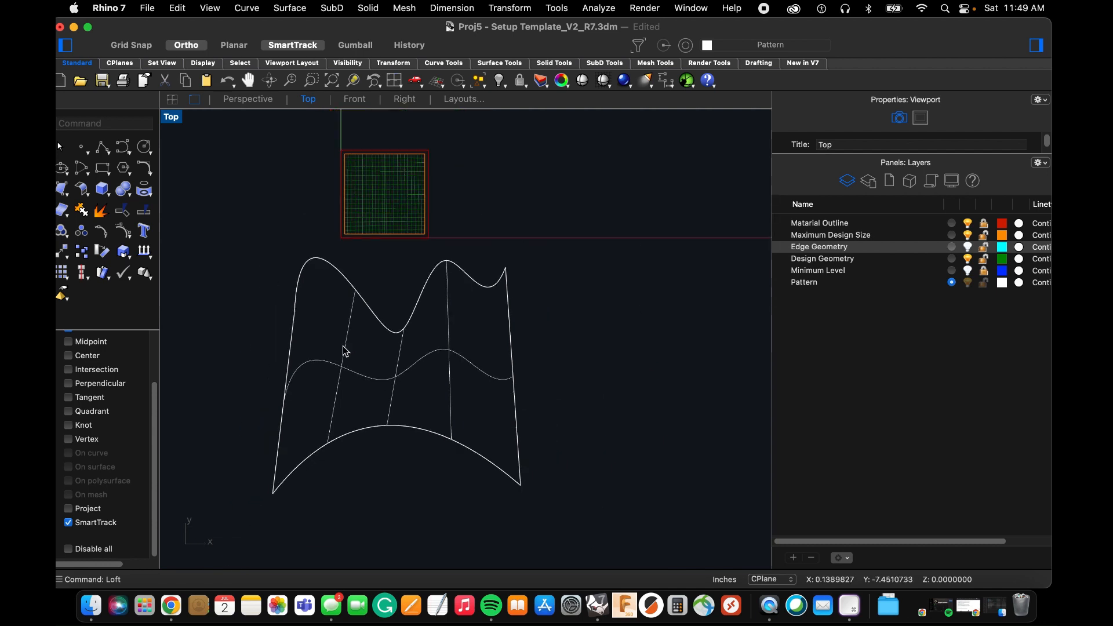
# Draw a vertical line about 17.7 inches long through the lofted surface's first peak, extending beyond both curved edges.
pyautogui.write('line')
pyautogui.press('Return')
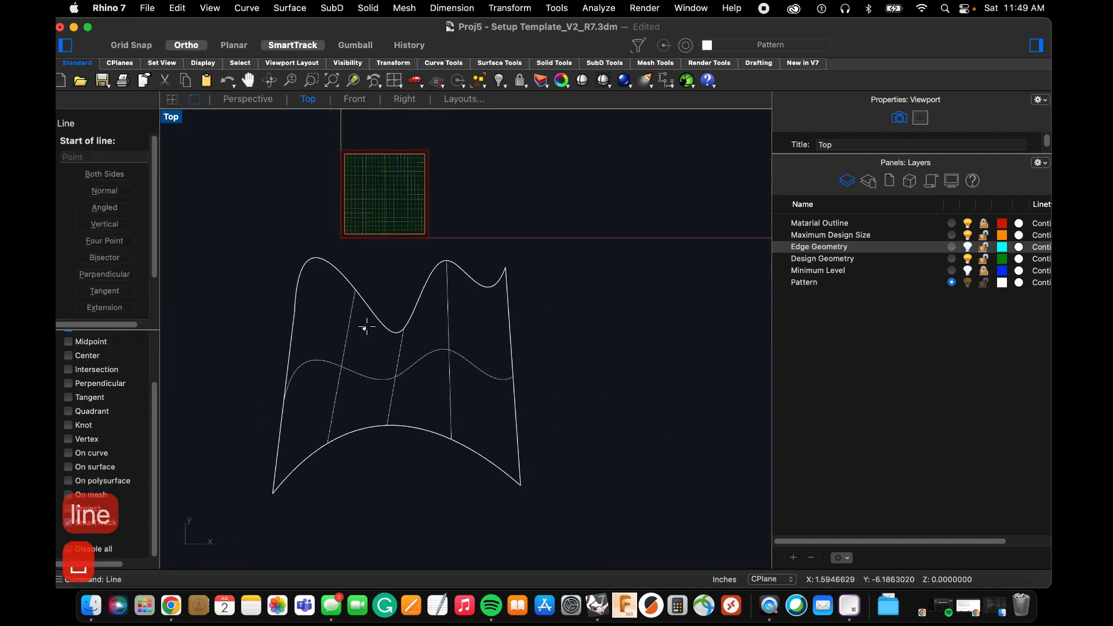
pyautogui.click(309, 248)
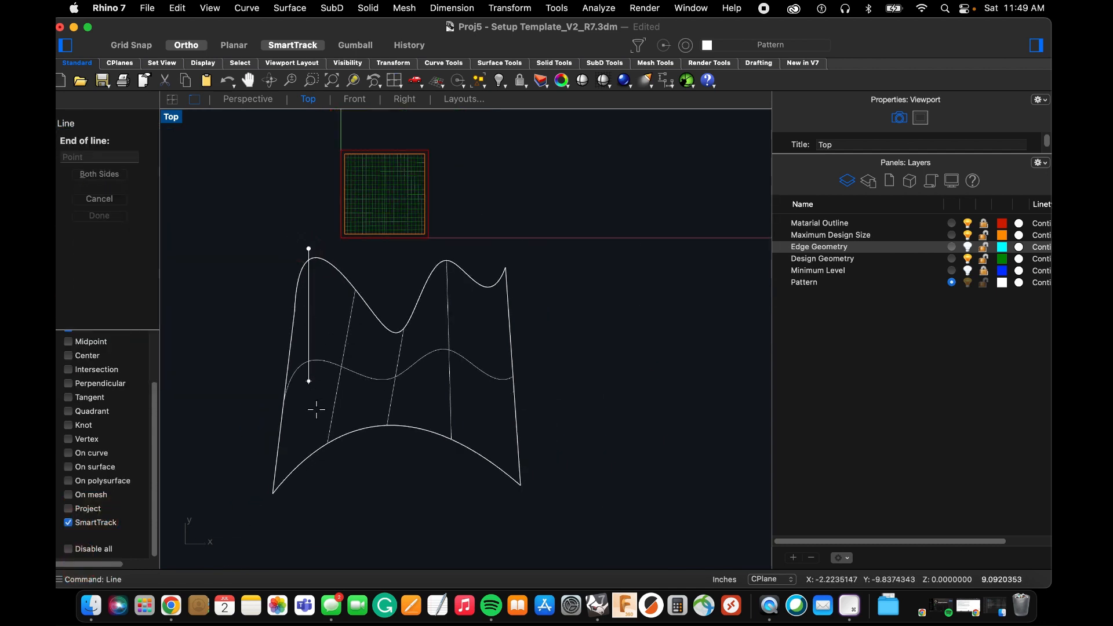
pyautogui.click(316, 506)
# Finish the vertical line below the arched edge and divide it by length into evenly spaced points.
pyautogui.click(307, 502)
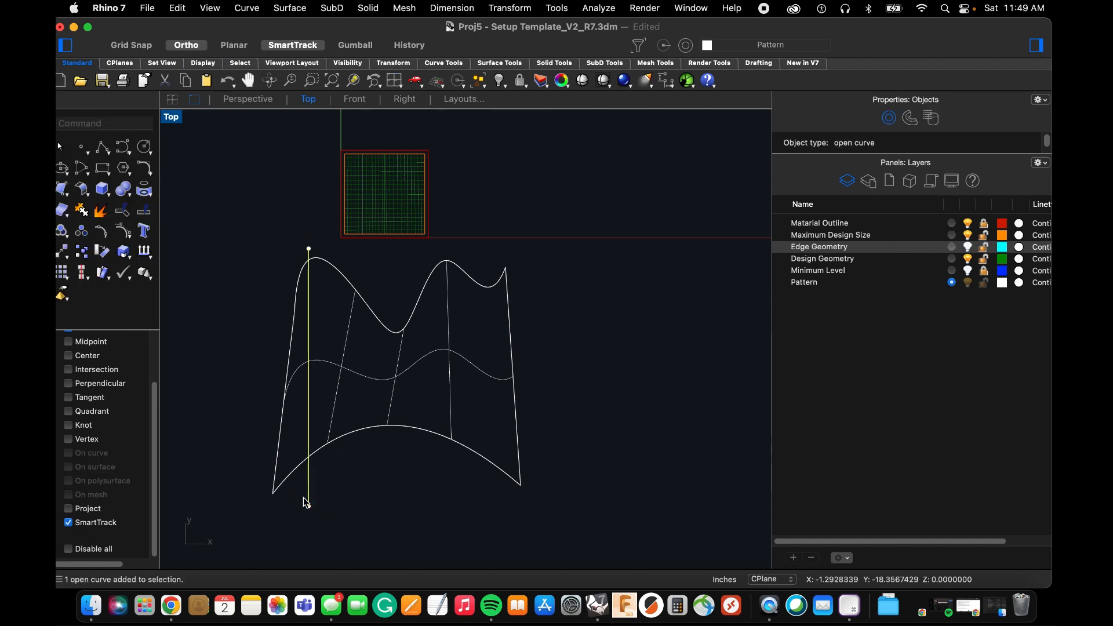
pyautogui.write('divide')
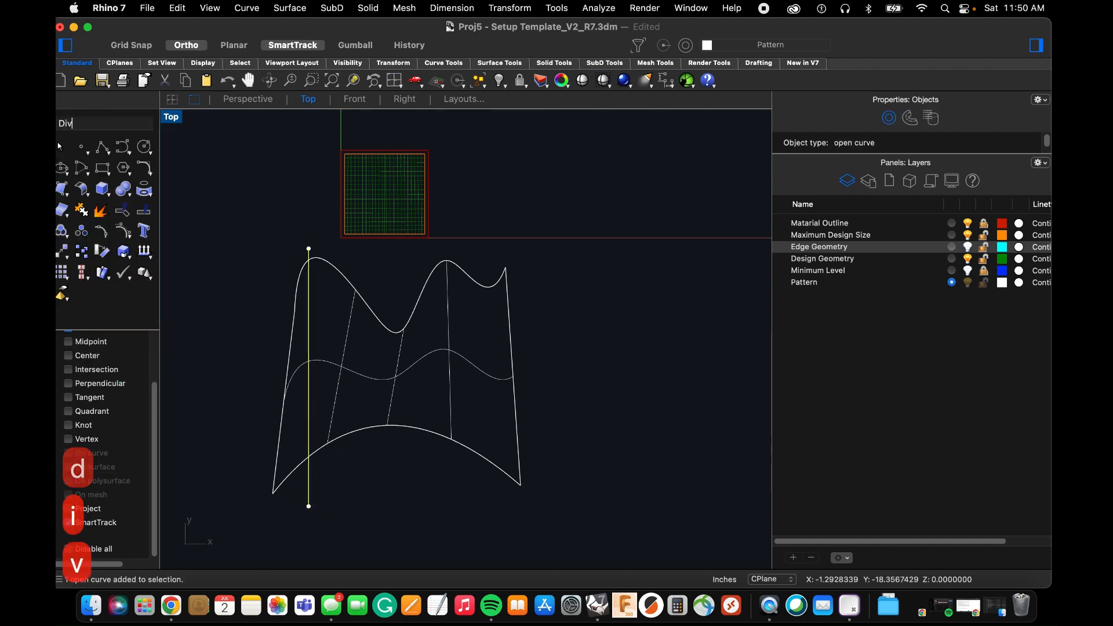
pyautogui.press('space')
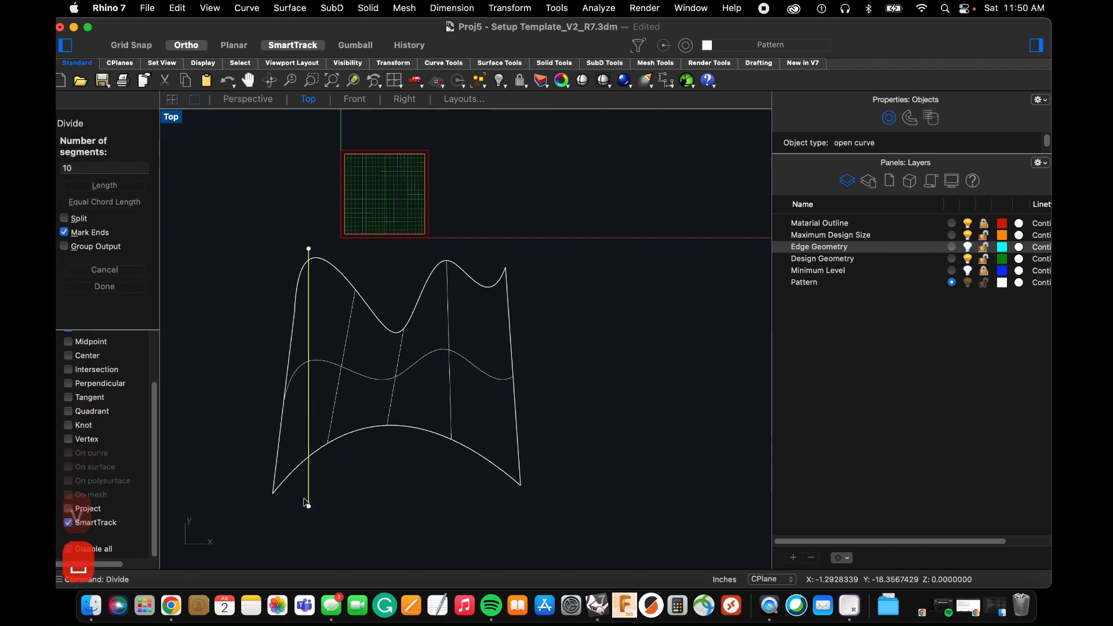
pyautogui.click(127, 186)
pyautogui.press('Return')
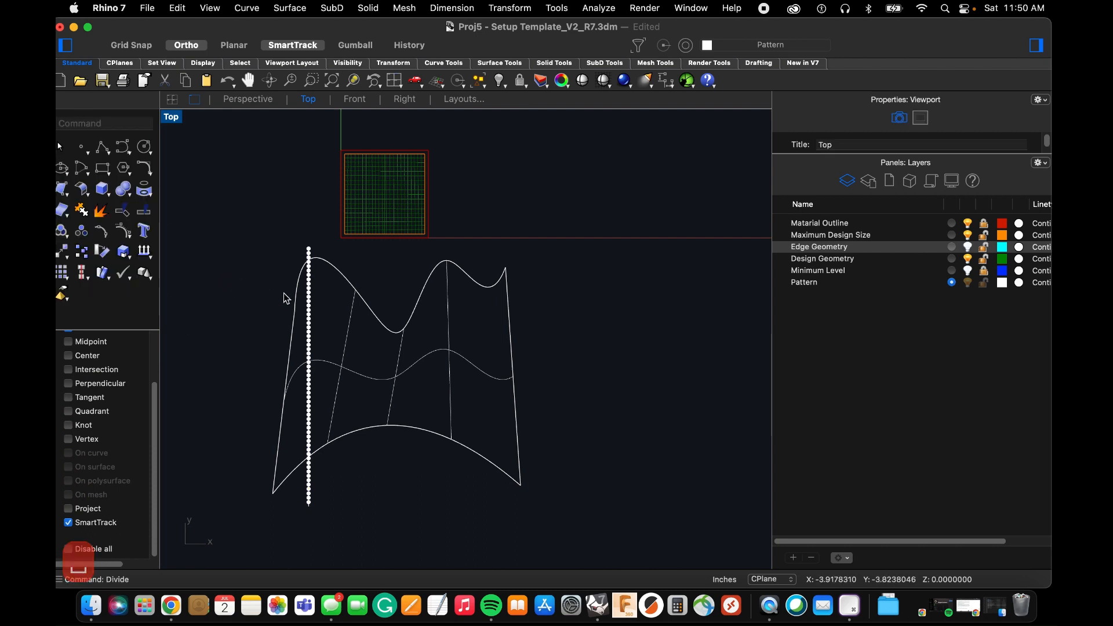
# Start isocurve extraction on the lofted surface, try the U and Both directions, and set the direction to V.
pyautogui.write('extra')
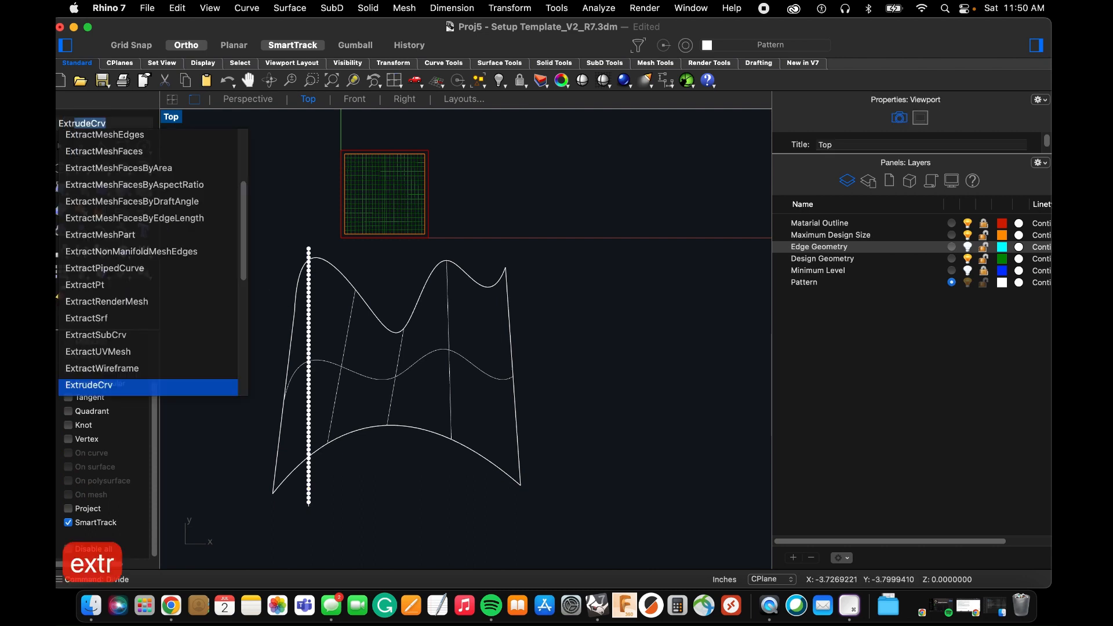
pyautogui.press('space')
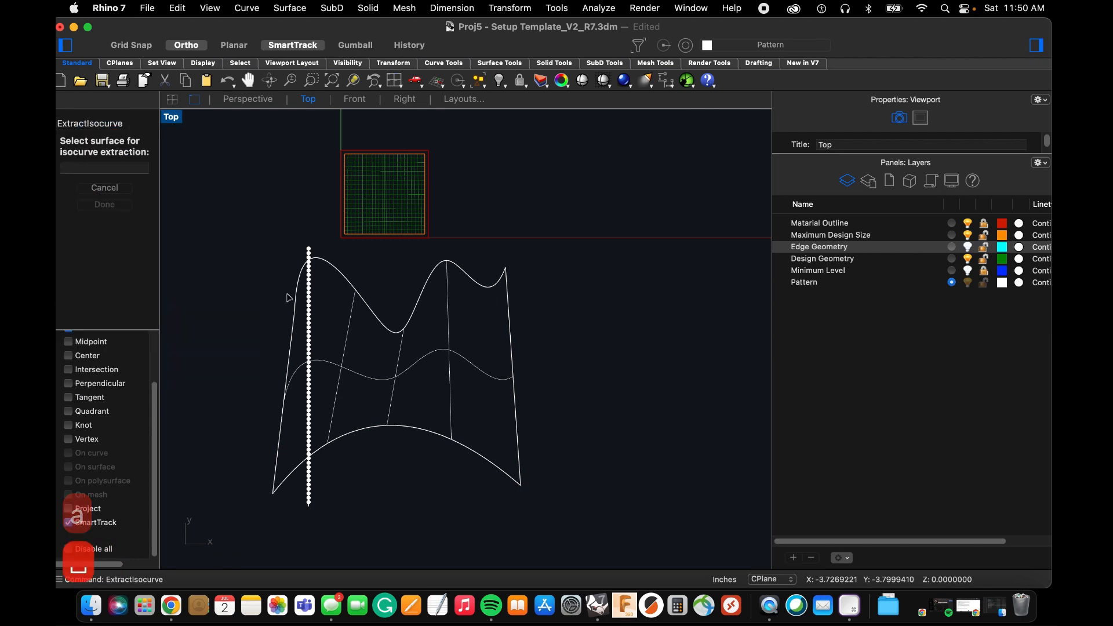
pyautogui.click(324, 359)
pyautogui.scroll(6, 332, 361)
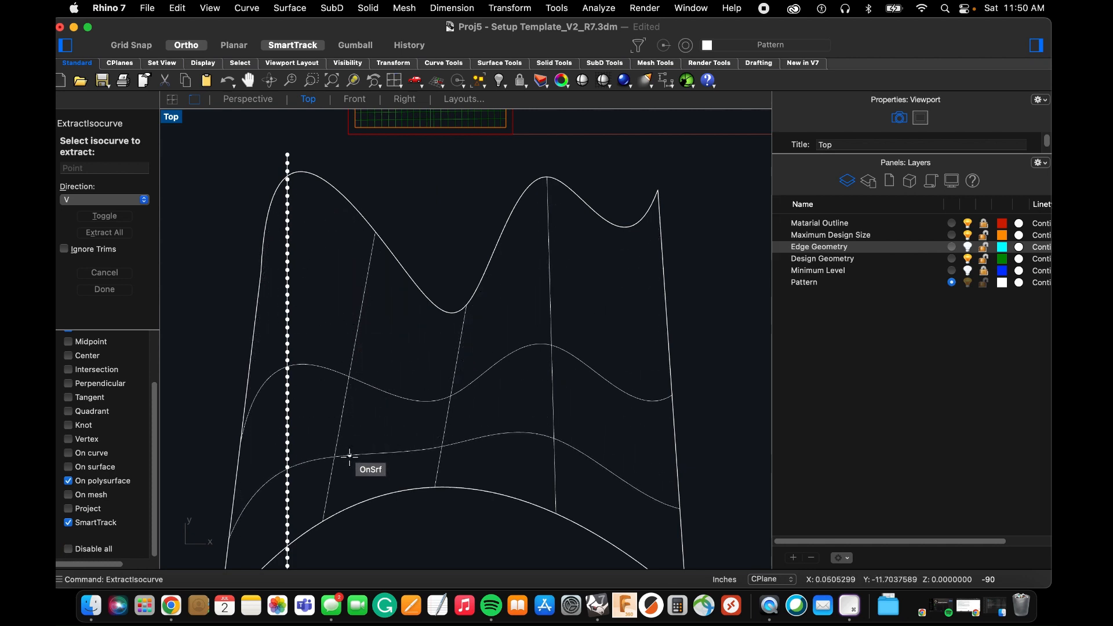
pyautogui.click(145, 200)
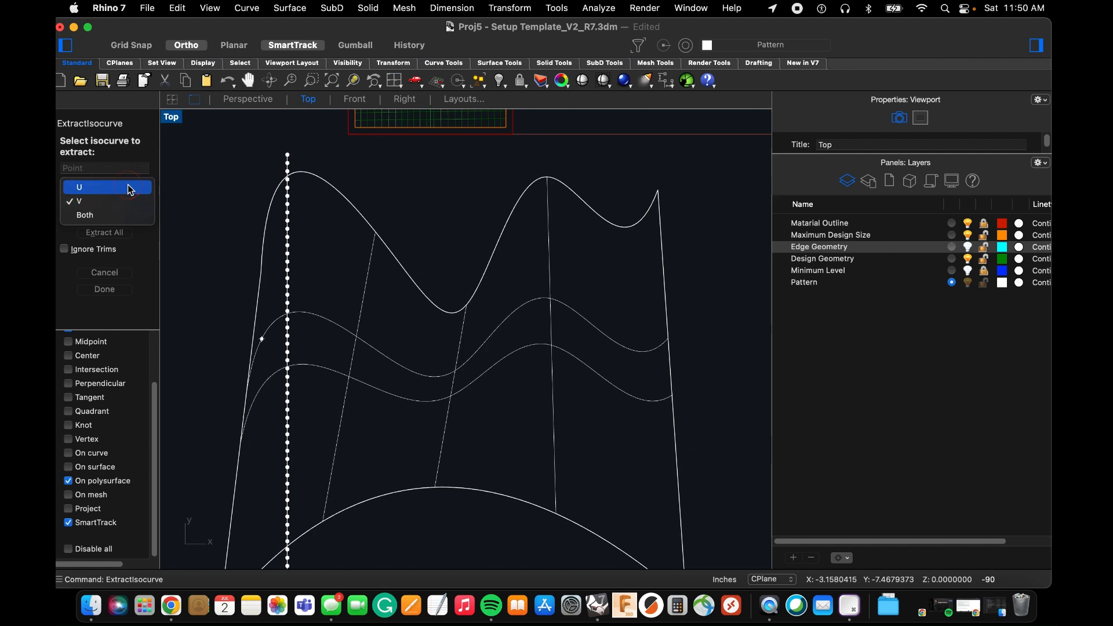
pyautogui.click(133, 189)
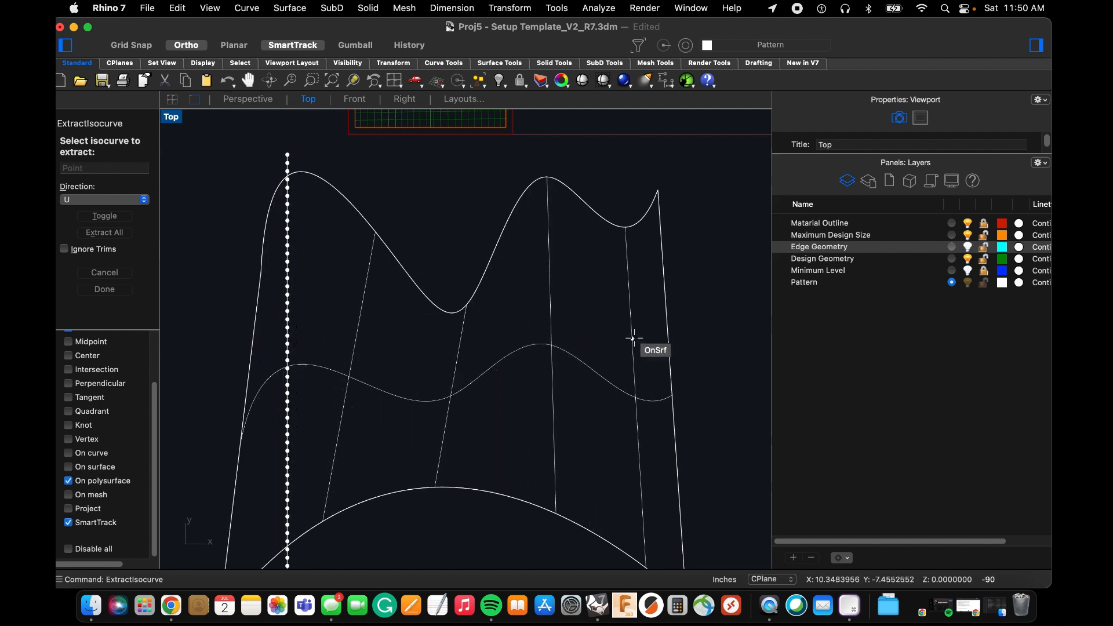
pyautogui.click(112, 215)
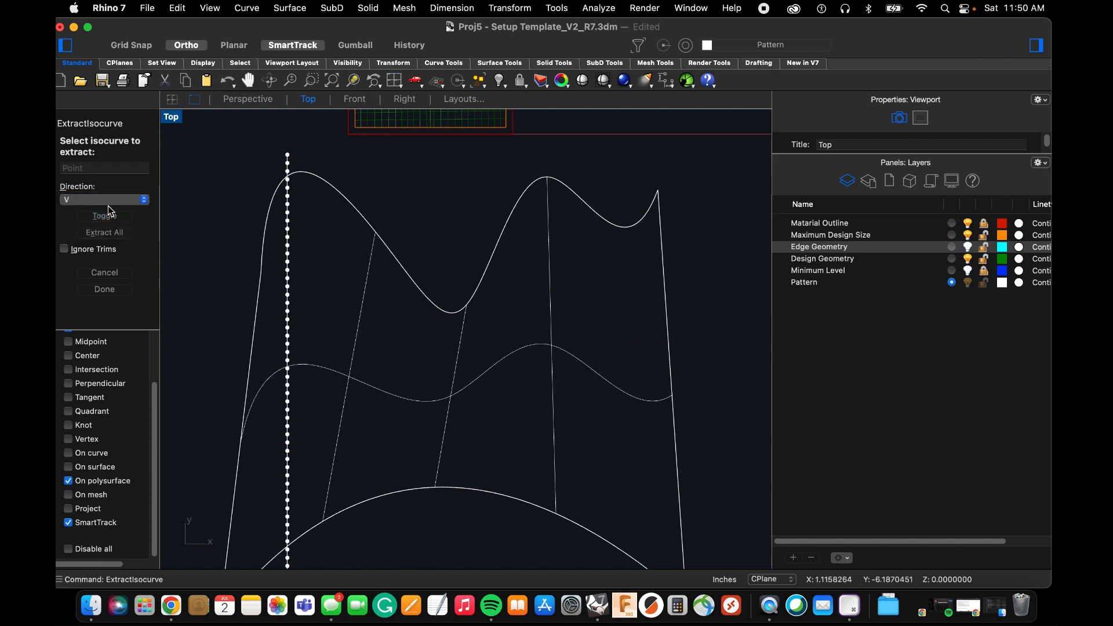
pyautogui.click(107, 200)
pyautogui.click(85, 229)
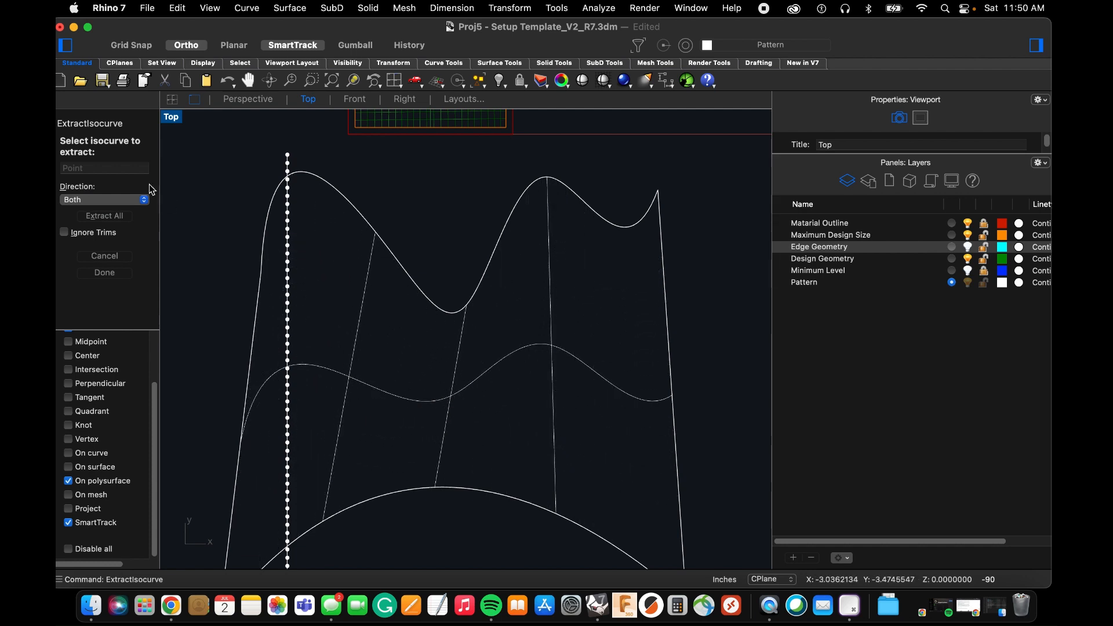
pyautogui.click(113, 199)
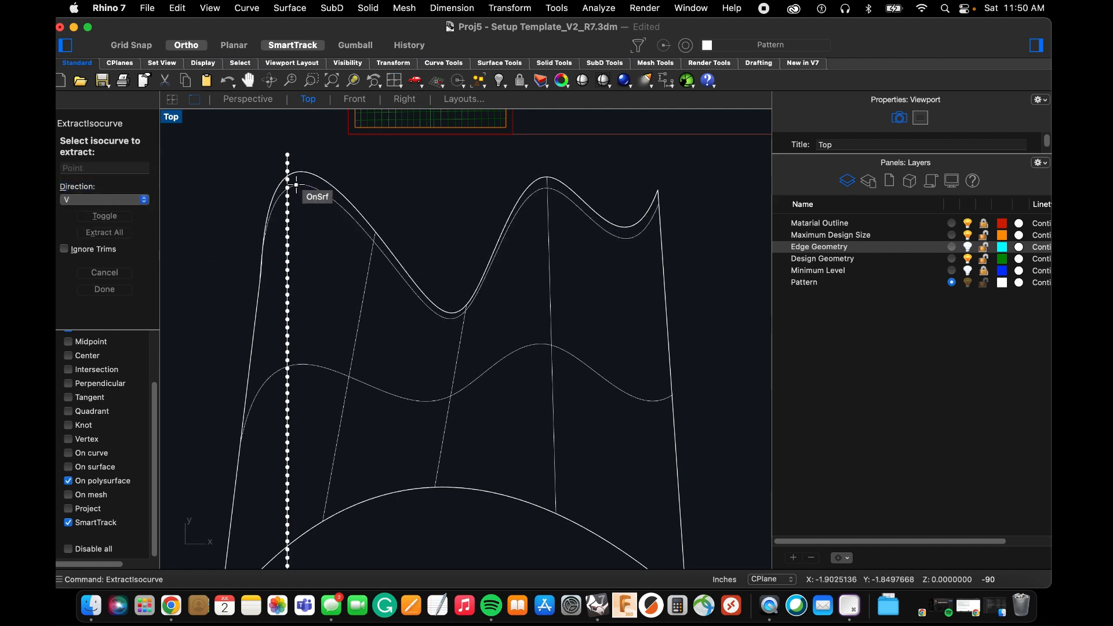
# Extract V-direction isocurves at successive division points along the vertical line, from the wavy edge down to the arched edge.
pyautogui.scroll(5, 276, 173)
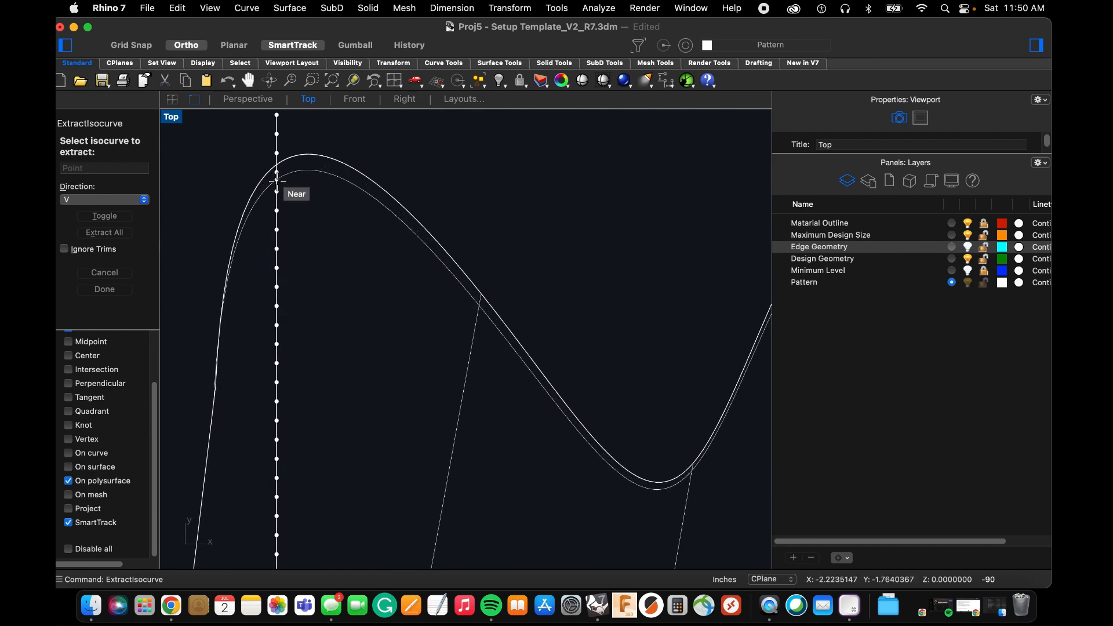
pyautogui.click(277, 191)
pyautogui.click(276, 211)
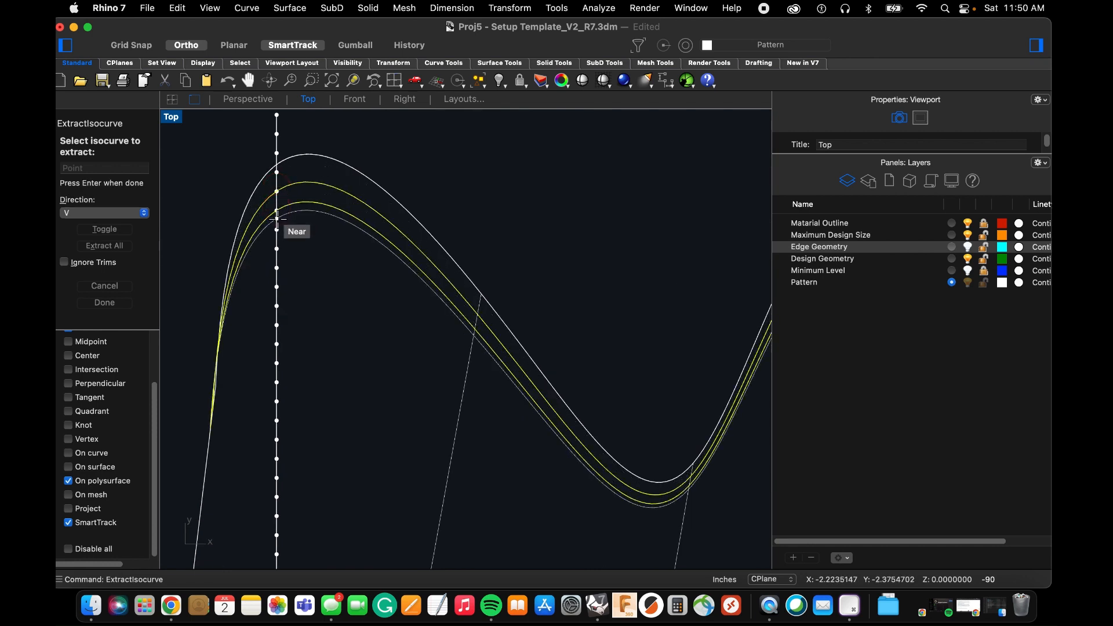
pyautogui.click(277, 229)
pyautogui.click(276, 249)
pyautogui.click(276, 268)
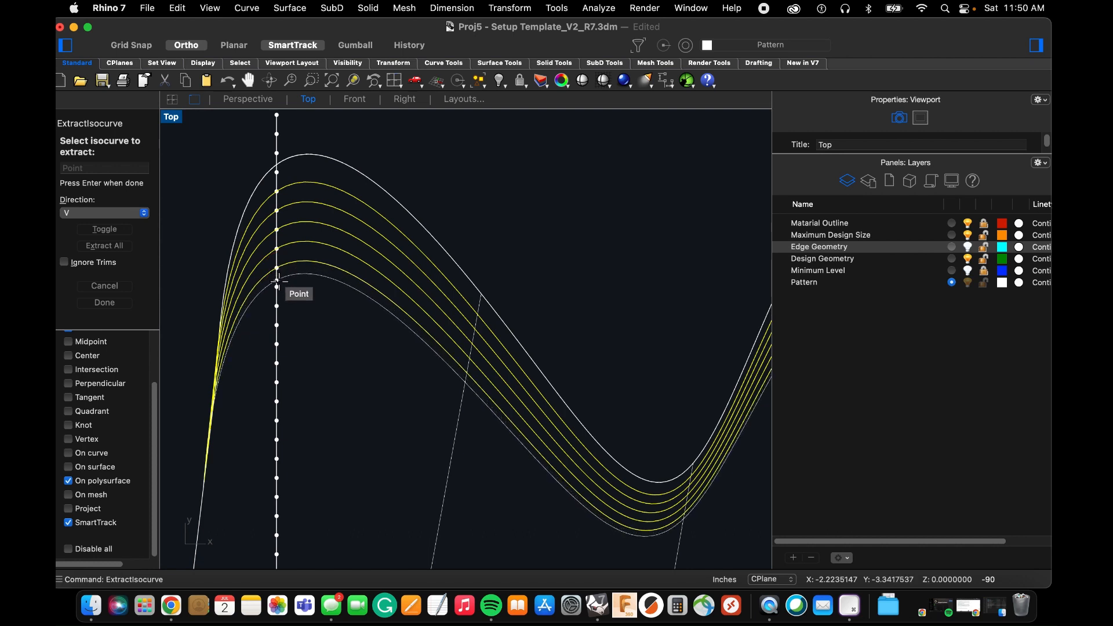
pyautogui.click(276, 287)
pyautogui.click(277, 306)
pyautogui.click(276, 323)
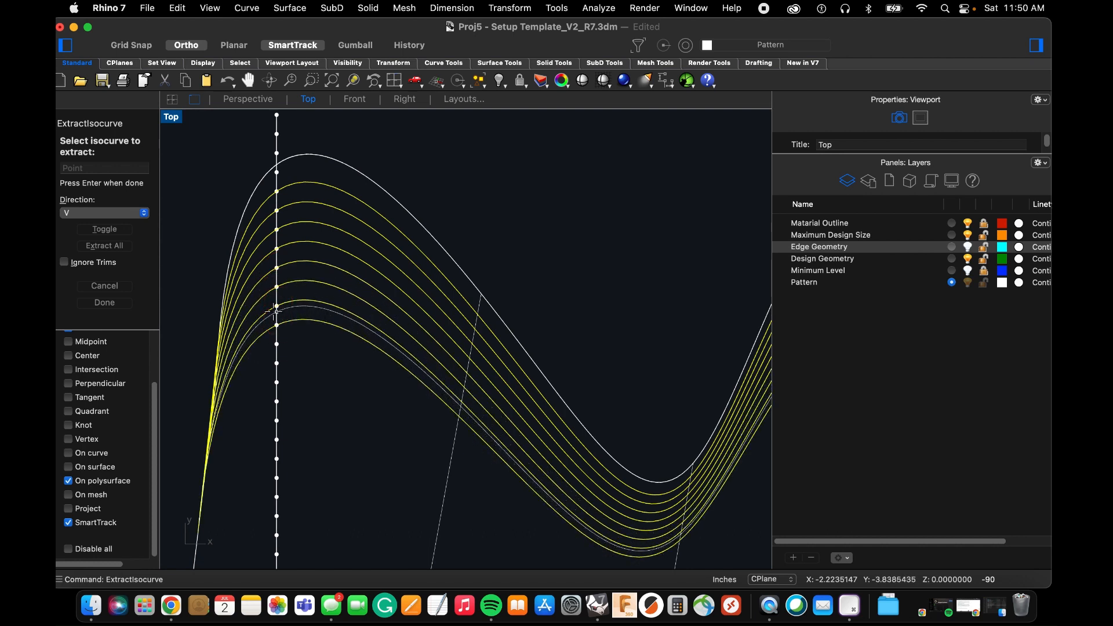
pyautogui.click(276, 345)
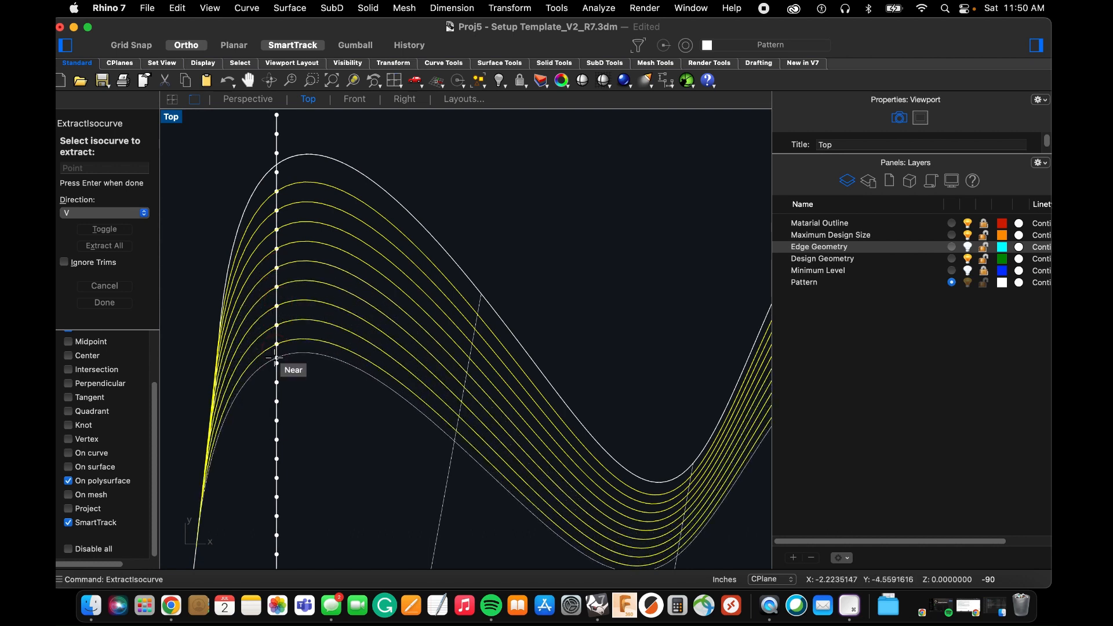
pyautogui.click(277, 363)
pyautogui.click(277, 382)
pyautogui.click(276, 401)
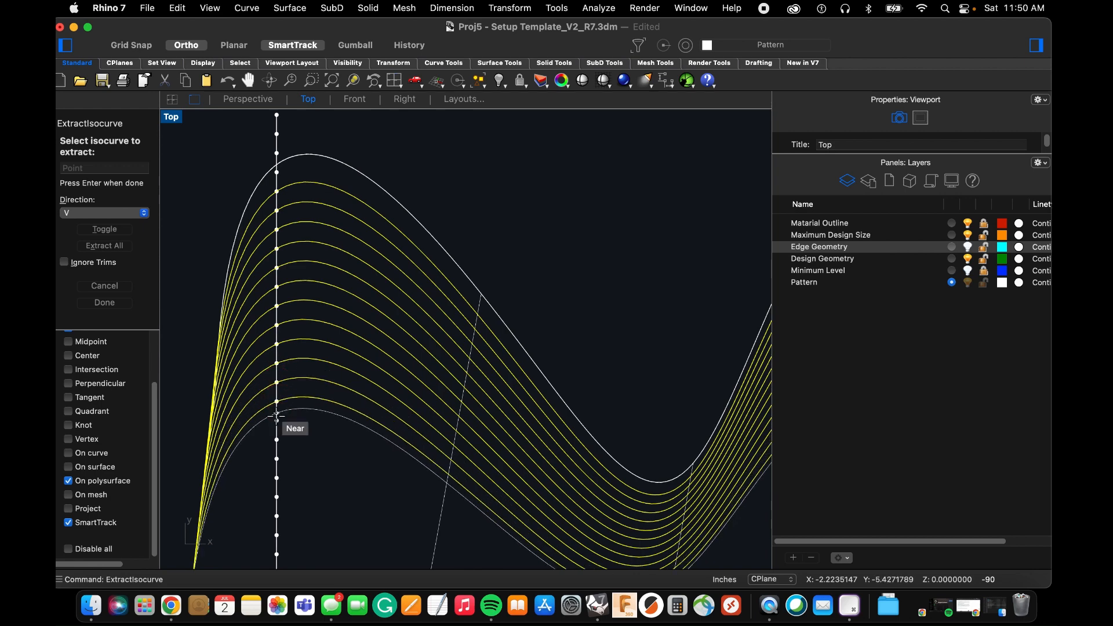
pyautogui.click(276, 420)
pyautogui.click(276, 440)
pyautogui.click(277, 457)
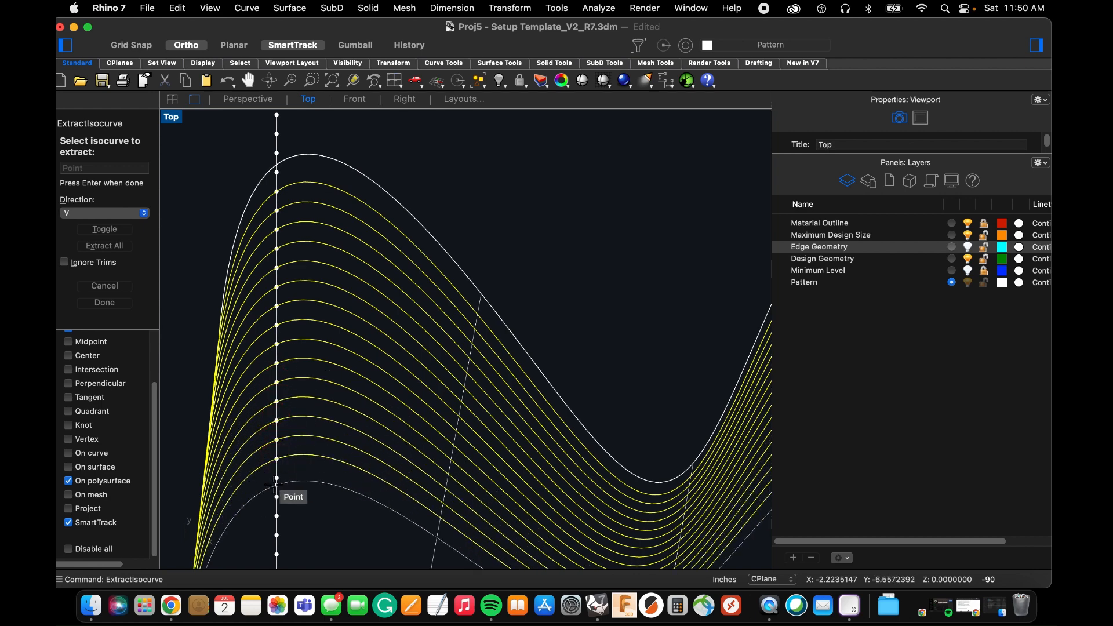
pyautogui.click(276, 482)
pyautogui.scroll(-12, 274, 358)
pyautogui.scroll(6, 274, 435)
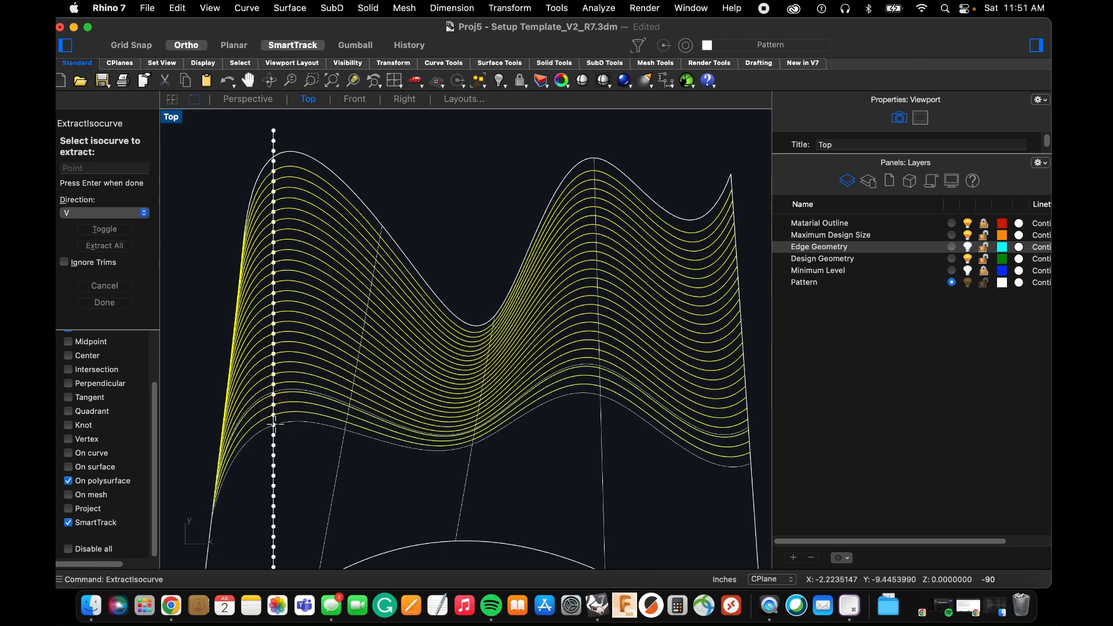
pyautogui.click(274, 444)
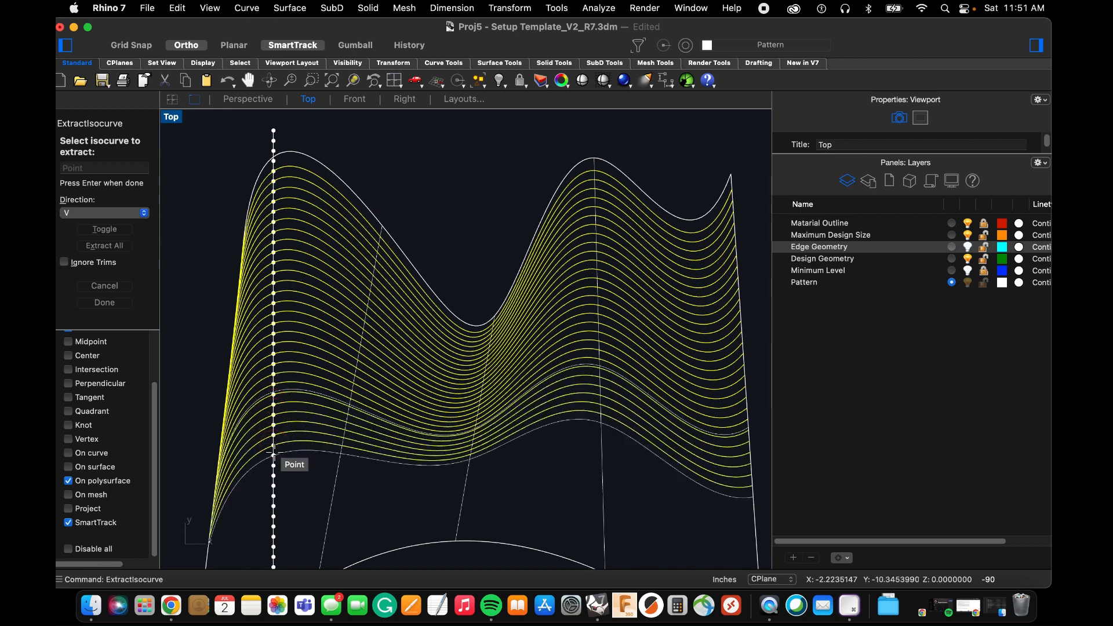
pyautogui.click(275, 465)
pyautogui.scroll(-6, 297, 333)
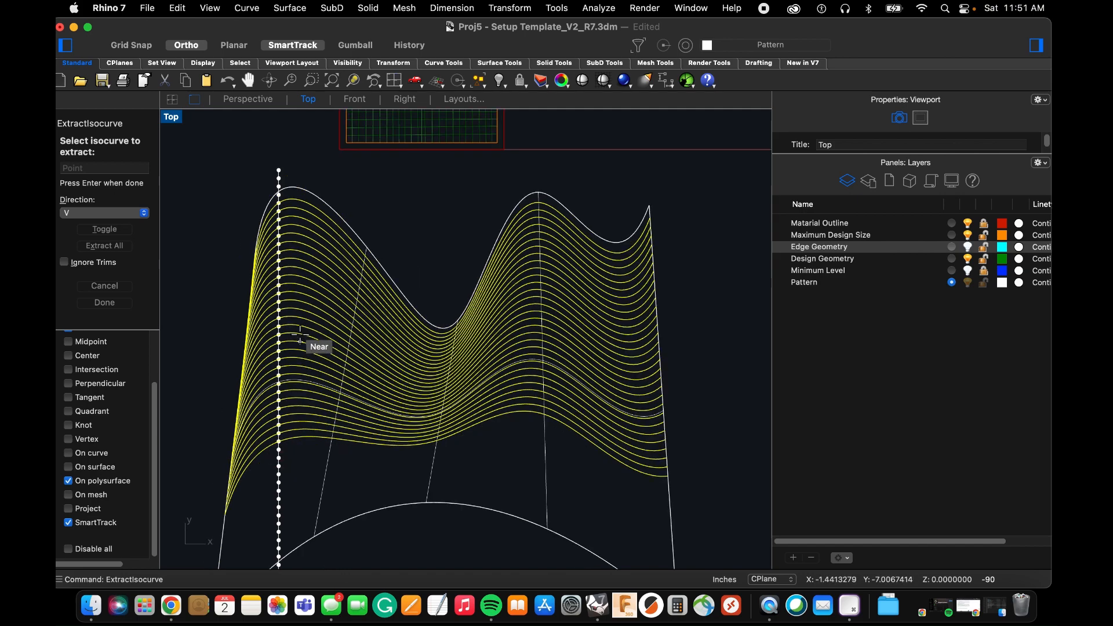
pyautogui.scroll(4, 290, 413)
pyautogui.scroll(2, 291, 416)
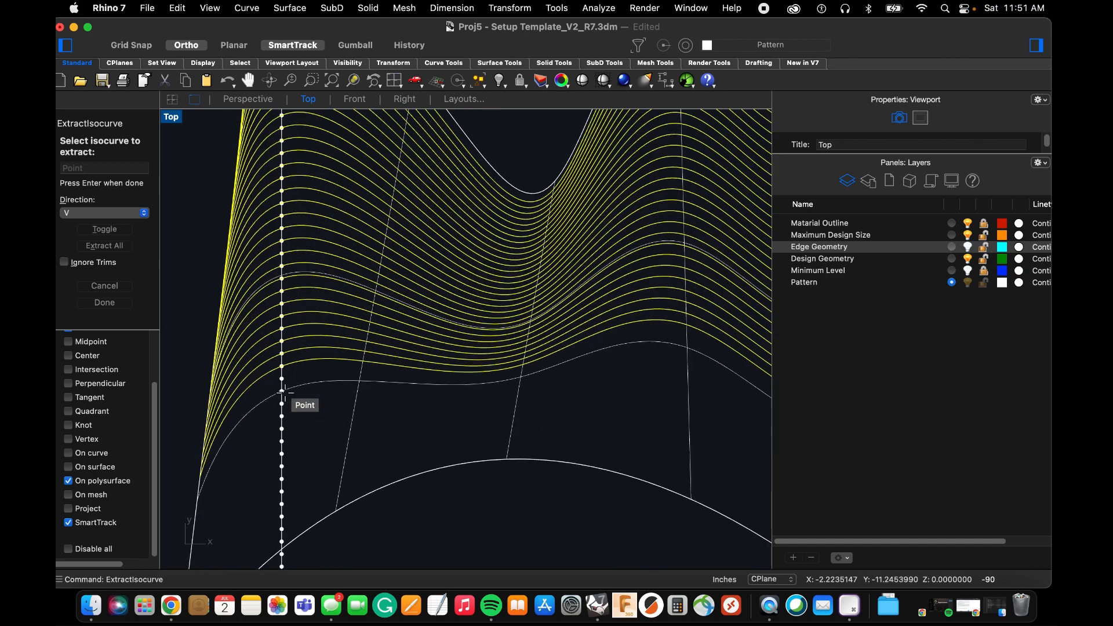
pyautogui.click(281, 398)
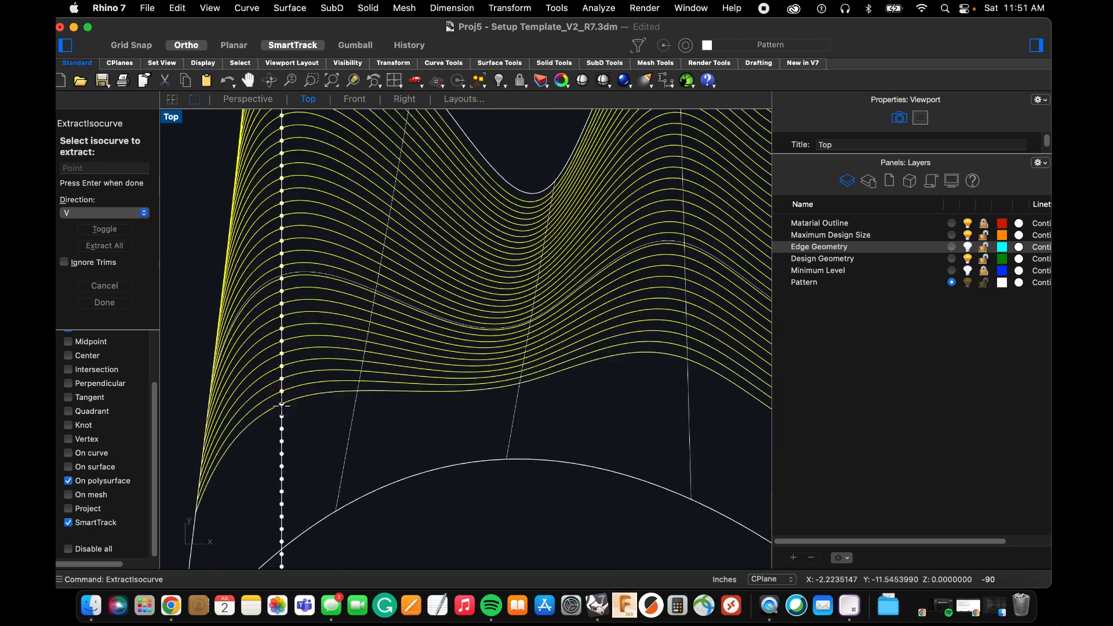
pyautogui.click(282, 426)
pyautogui.click(281, 443)
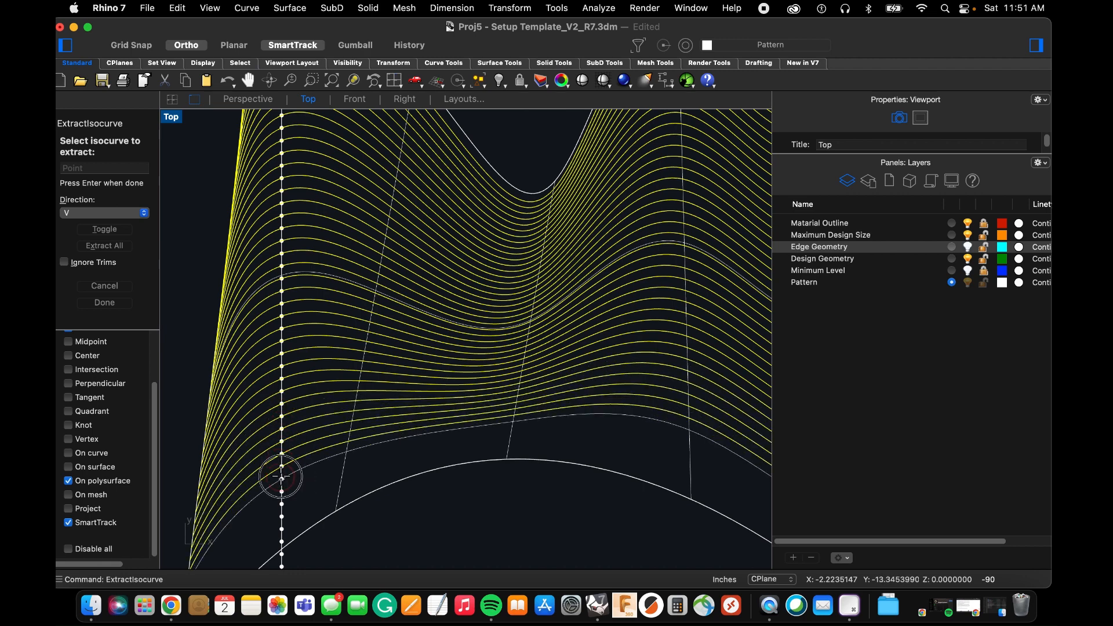
pyautogui.click(282, 476)
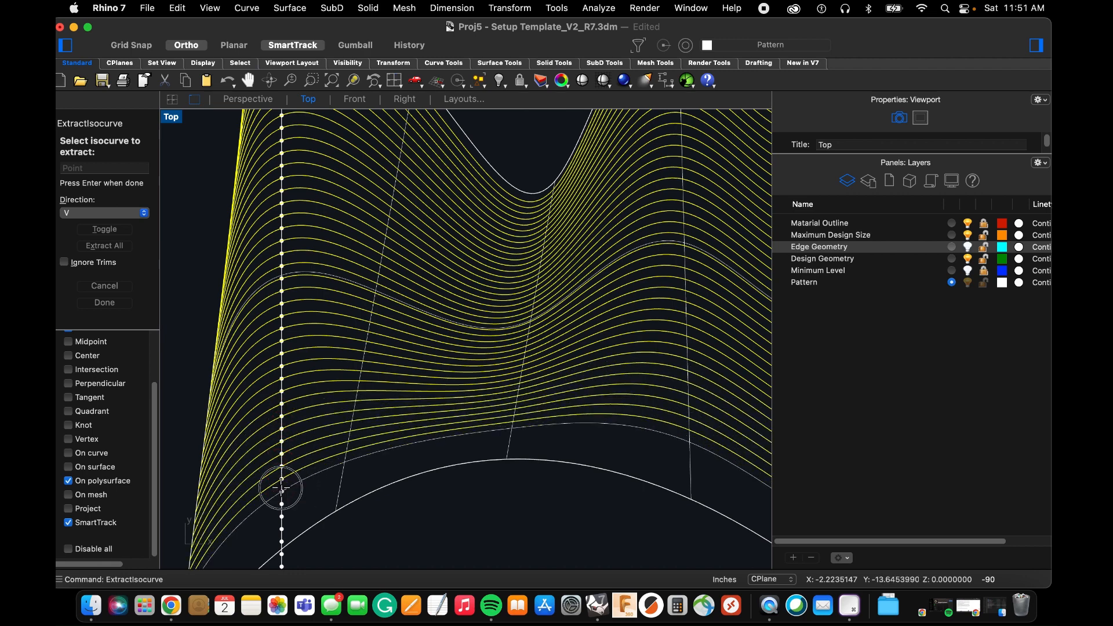
pyautogui.click(281, 521)
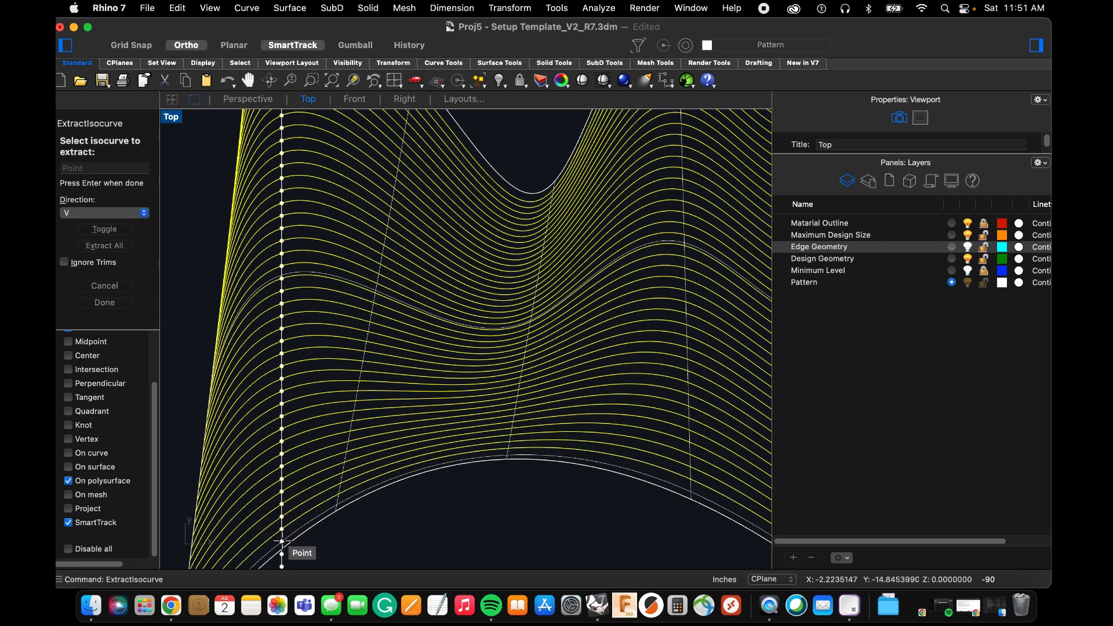
pyautogui.press('Return')
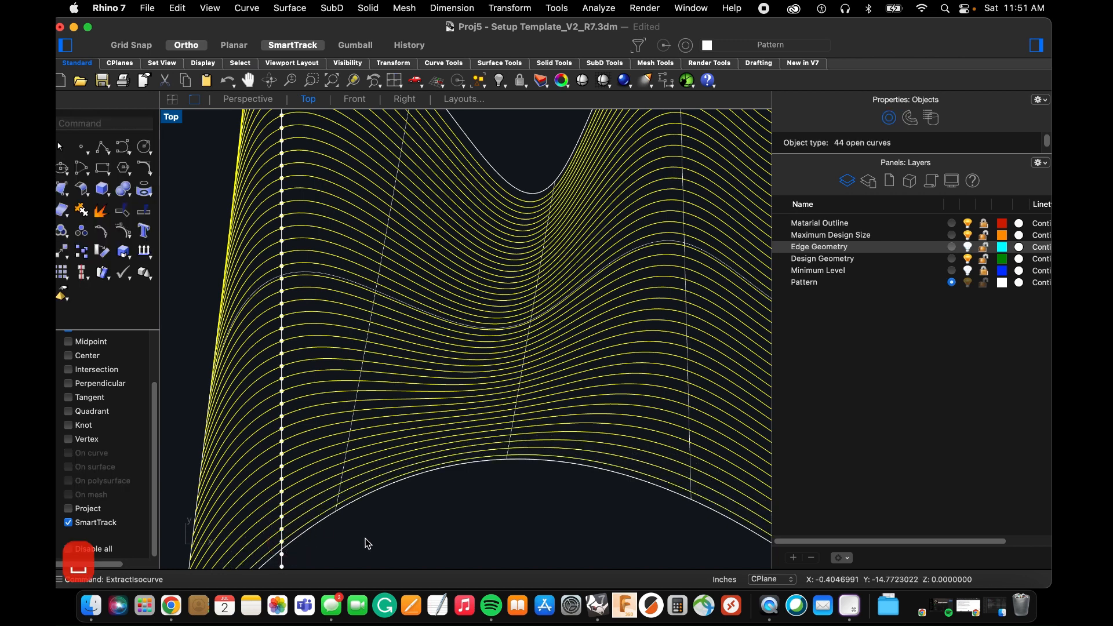
# Delete the vertical line together with all its division points, keeping the extracted isocurves.
pyautogui.scroll(-5, 350, 365)
pyautogui.scroll(3, 367, 265)
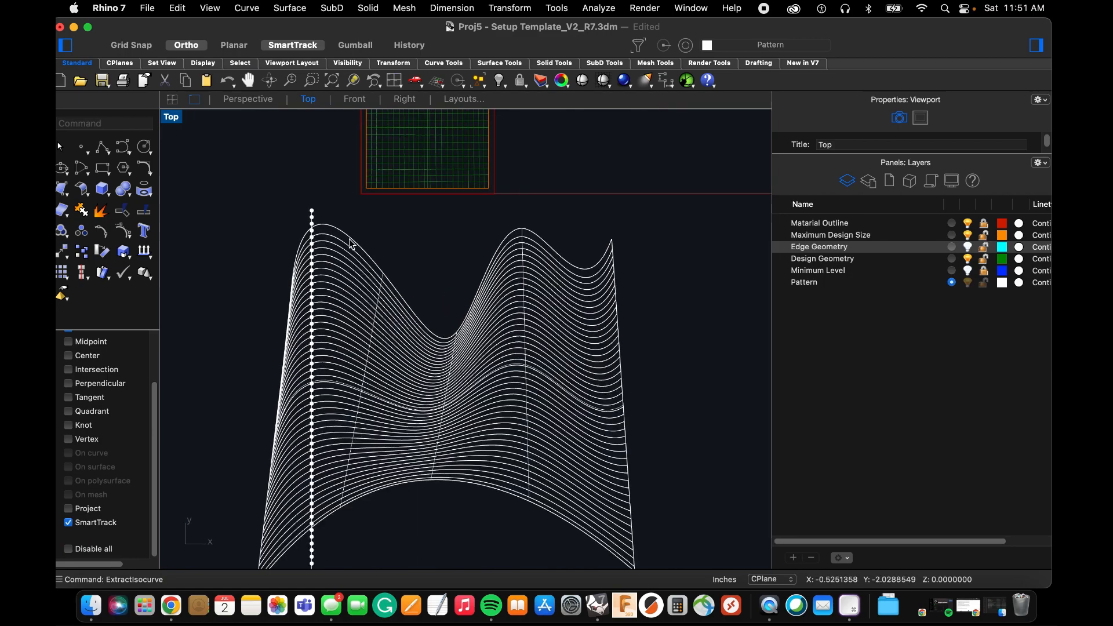
pyautogui.scroll(-7, 294, 191)
pyautogui.scroll(15, 308, 197)
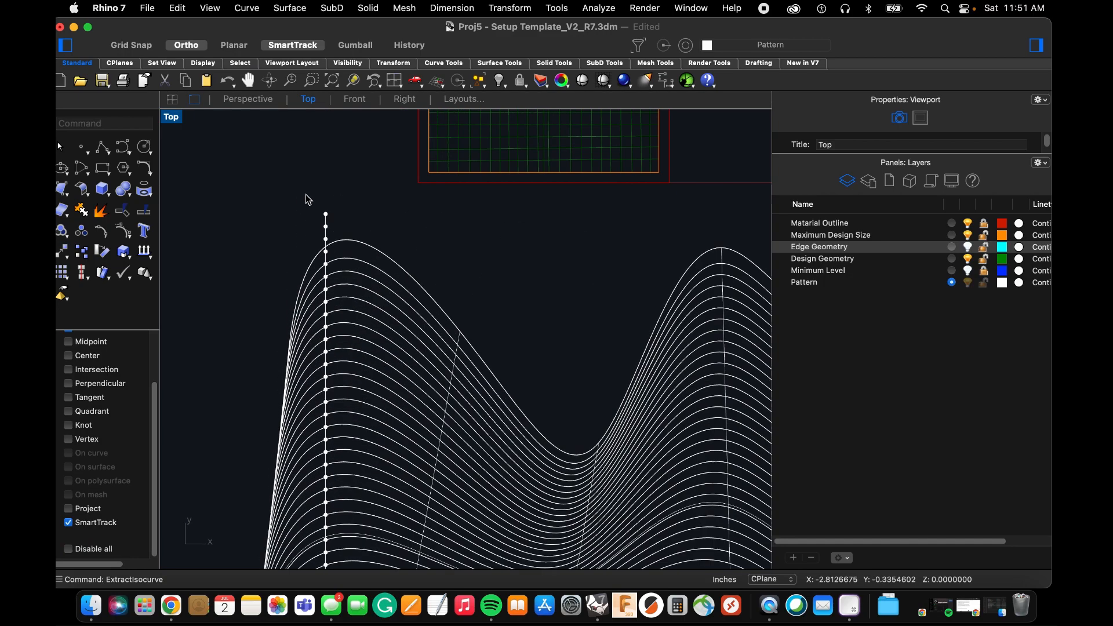
pyautogui.scroll(-10, 298, 157)
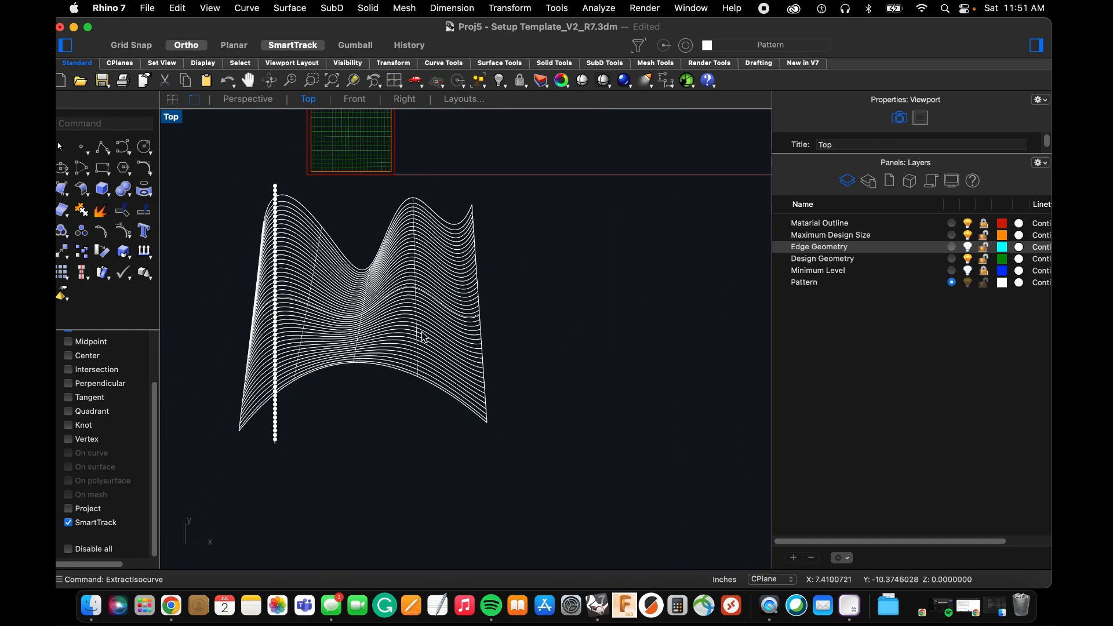
pyautogui.scroll(3, 305, 287)
pyautogui.moveTo(225, 152); pyautogui.dragTo(339, 526)
pyautogui.press('Delete')
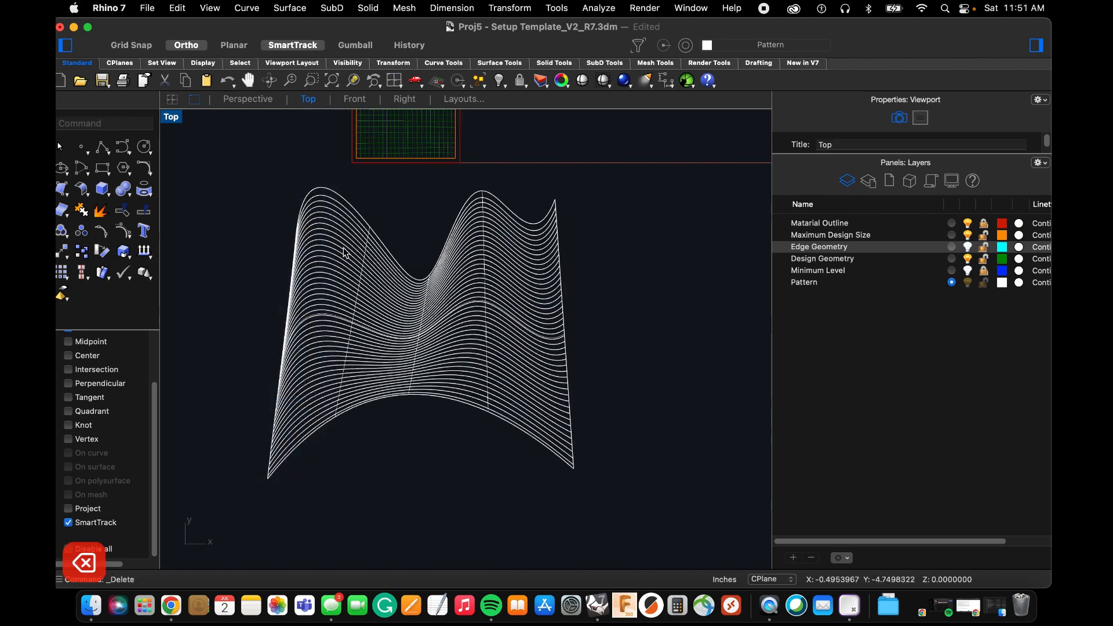
# Delete the lofted surface with its wavy source curve, as well as the arched source curve along the lower edge.
pyautogui.scroll(10, 377, 236)
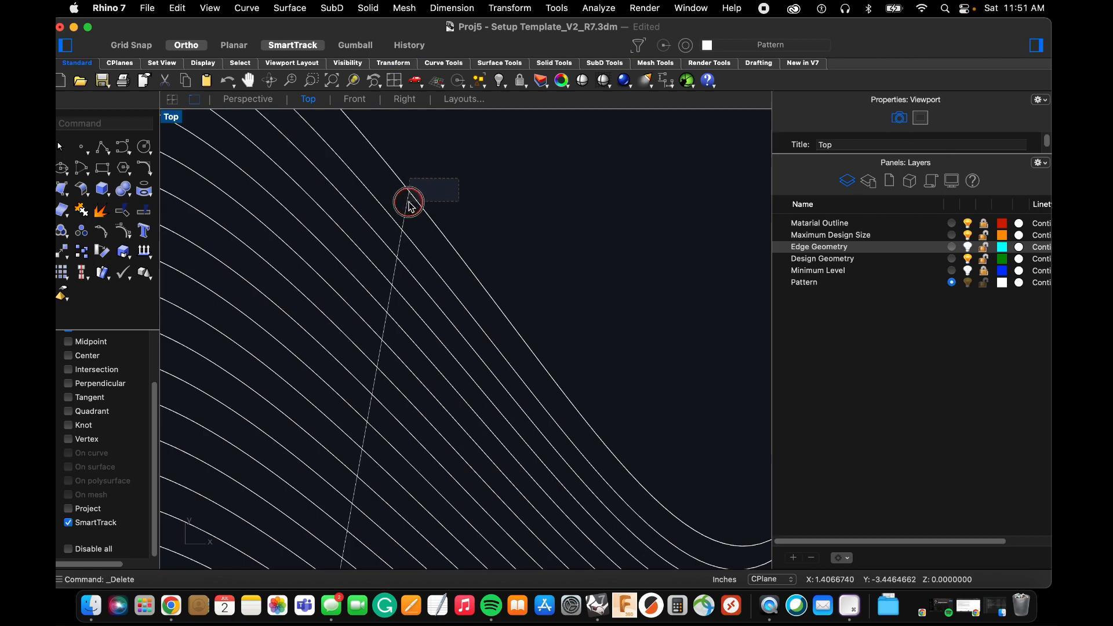
pyautogui.moveTo(402, 202); pyautogui.dragTo(402, 203)
pyautogui.scroll(-10, 402, 203)
pyautogui.scroll(5, 391, 343)
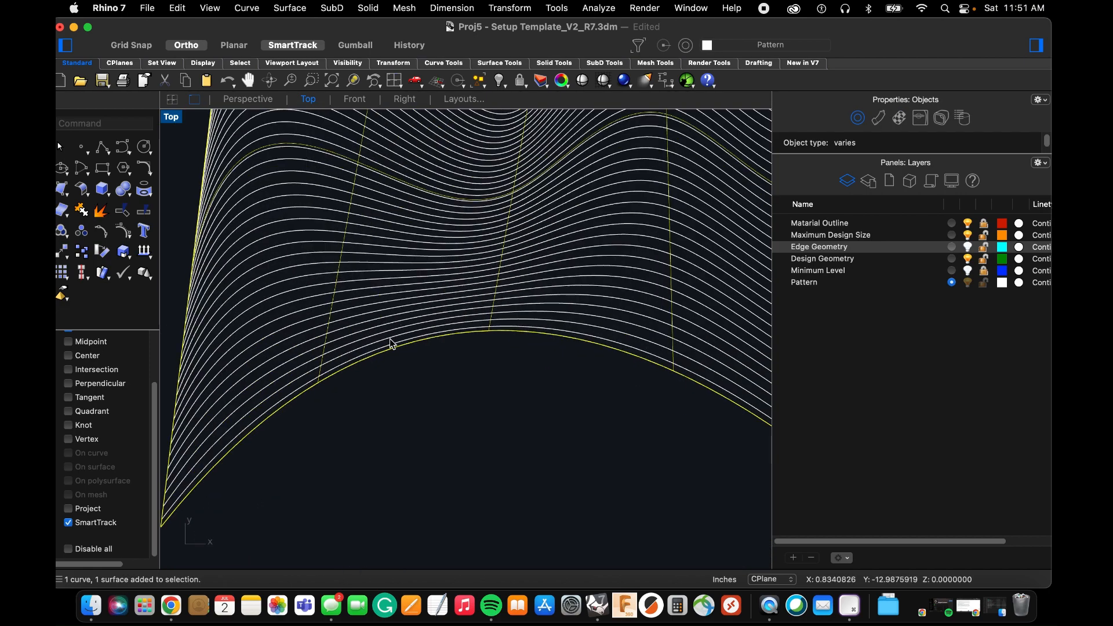
pyautogui.press('BackSpace')
pyautogui.scroll(2, 314, 370)
pyautogui.click(323, 392)
pyautogui.press('BackSpace')
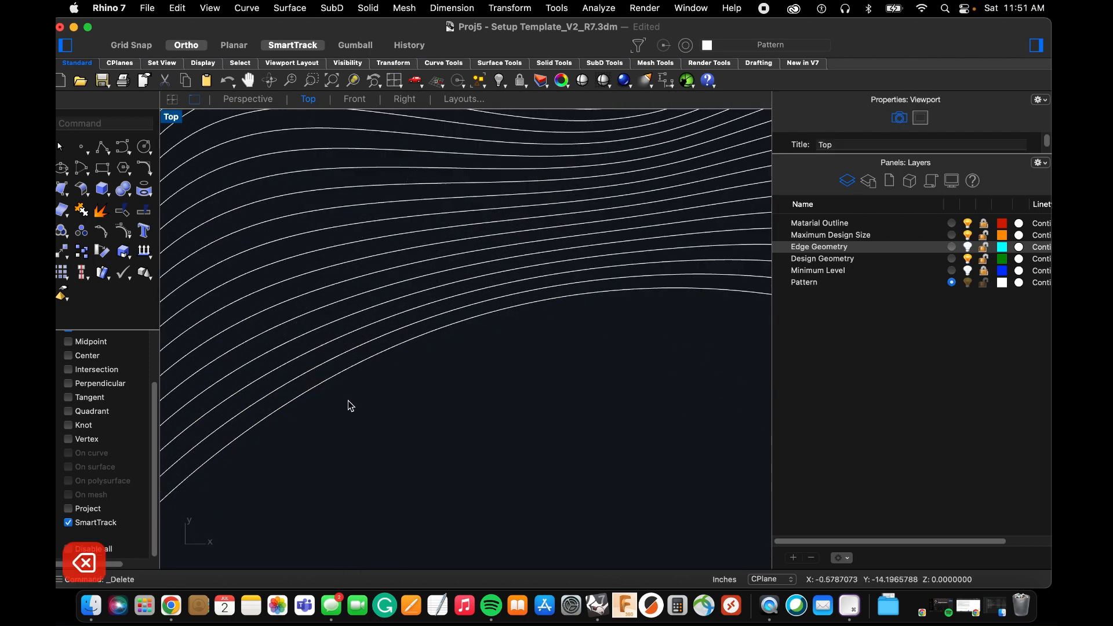
# Select all the isocurves and move them up so they overlap the template square.
pyautogui.scroll(-10, 409, 429)
pyautogui.moveTo(414, 445); pyautogui.dragTo(268, 224)
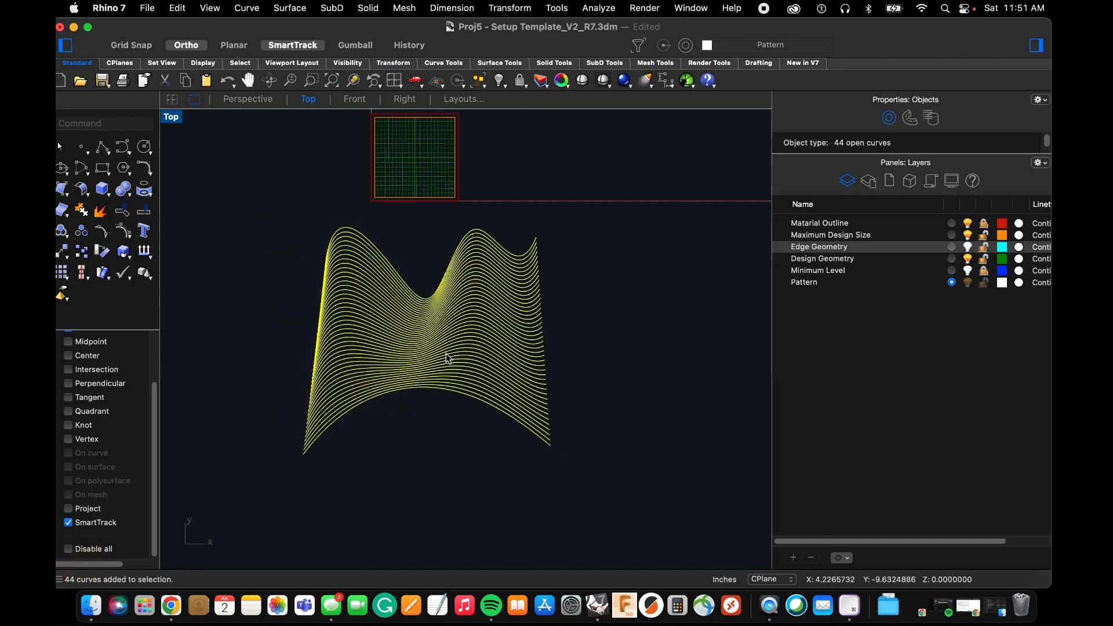
pyautogui.scroll(-5, 449, 359)
pyautogui.scroll(5, 338, 324)
pyautogui.write('m')
pyautogui.press('space')
pyautogui.click(373, 394)
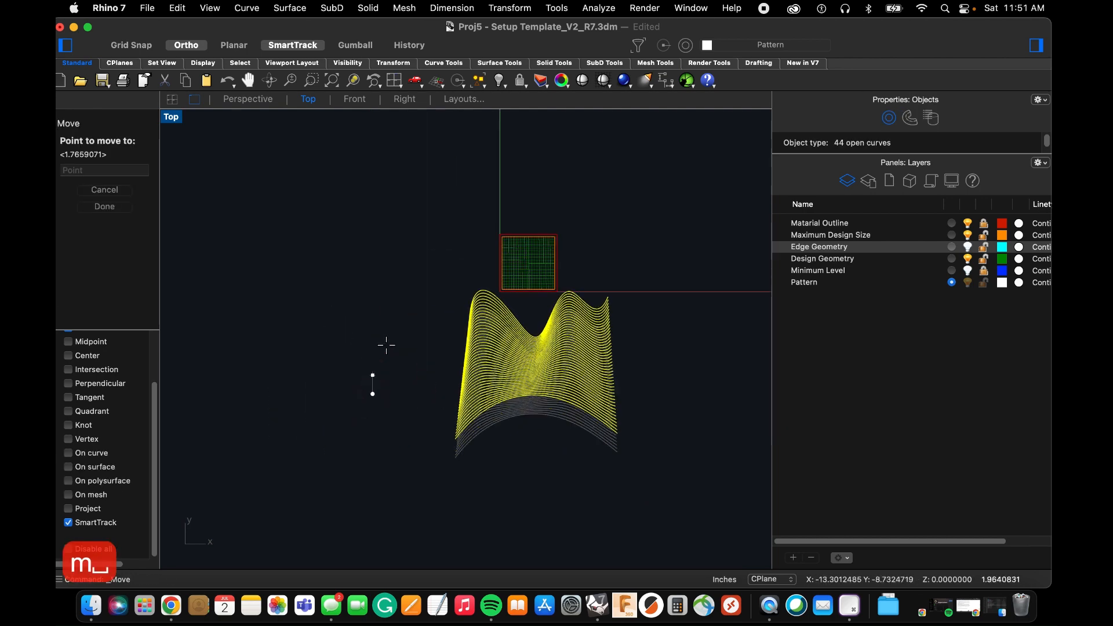
pyautogui.click(404, 273)
pyautogui.scroll(4, 530, 266)
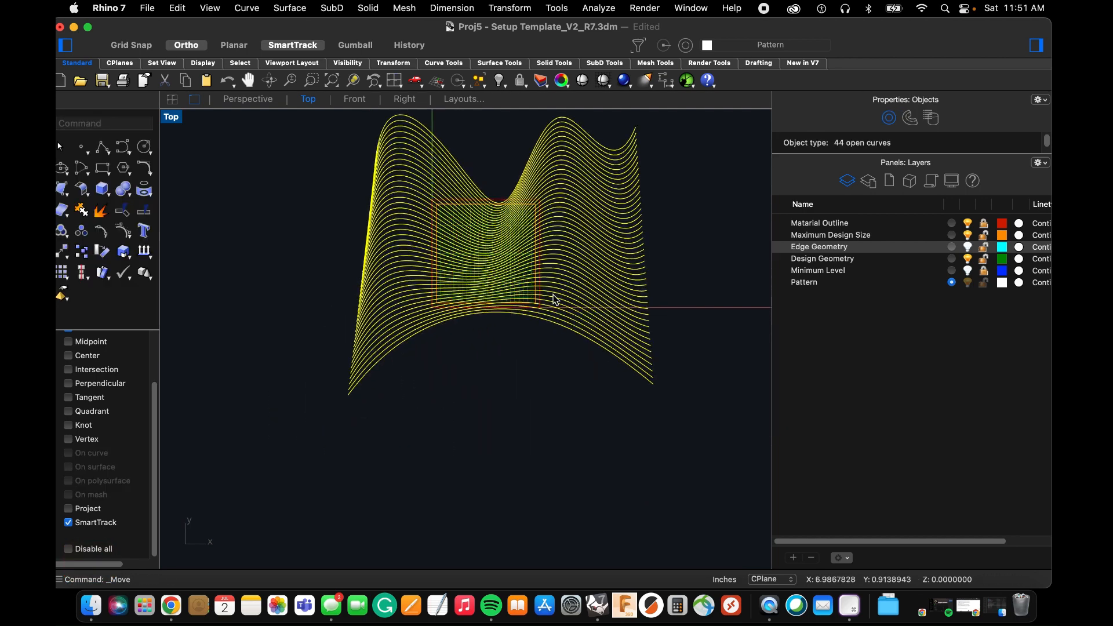
# Move the selected curves horizontally to the right by about 2.71 inches across the template square.
pyautogui.write('m')
pyautogui.press('space')
pyautogui.click(271, 277)
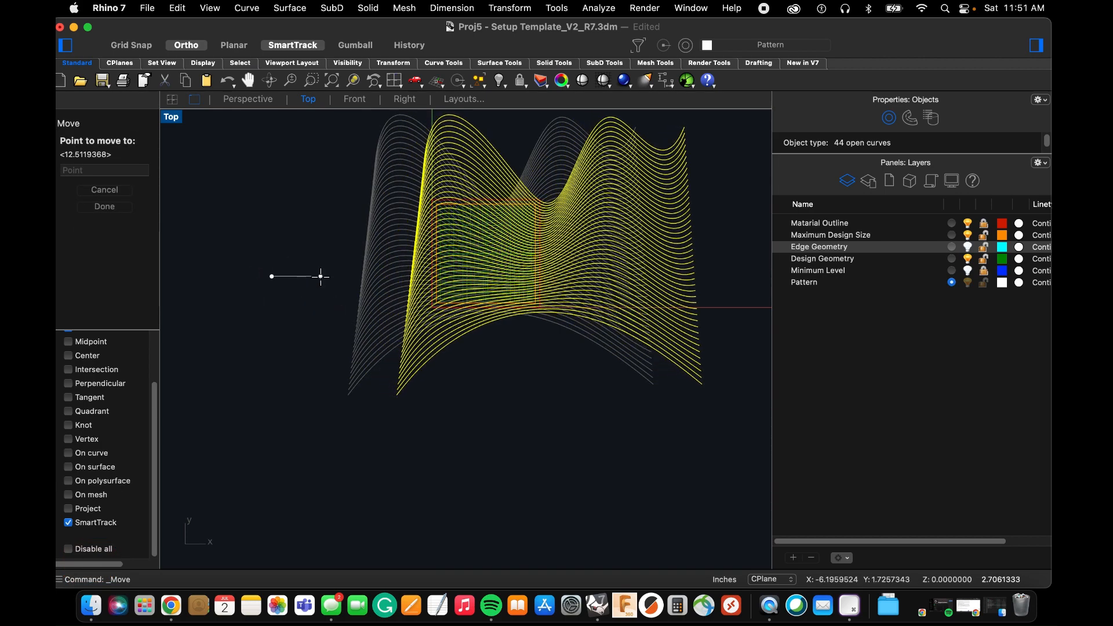
pyautogui.click(320, 281)
pyautogui.scroll(2, 325, 283)
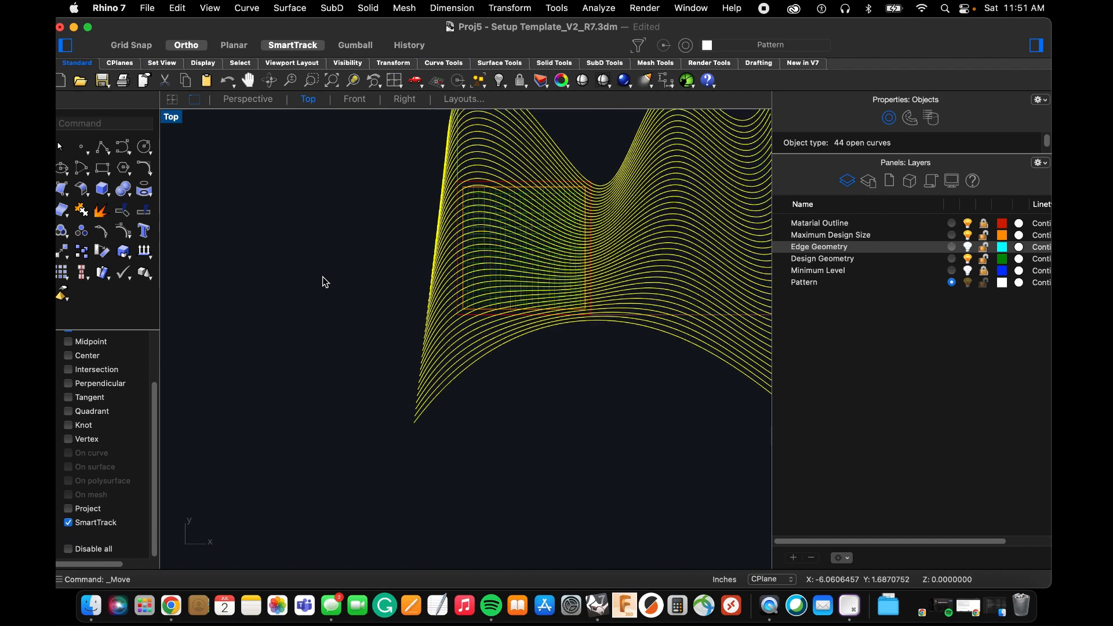
# Move the curves horizontally to the left by about 6.11 inches so their right half covers the template square.
pyautogui.write('m')
pyautogui.press('space')
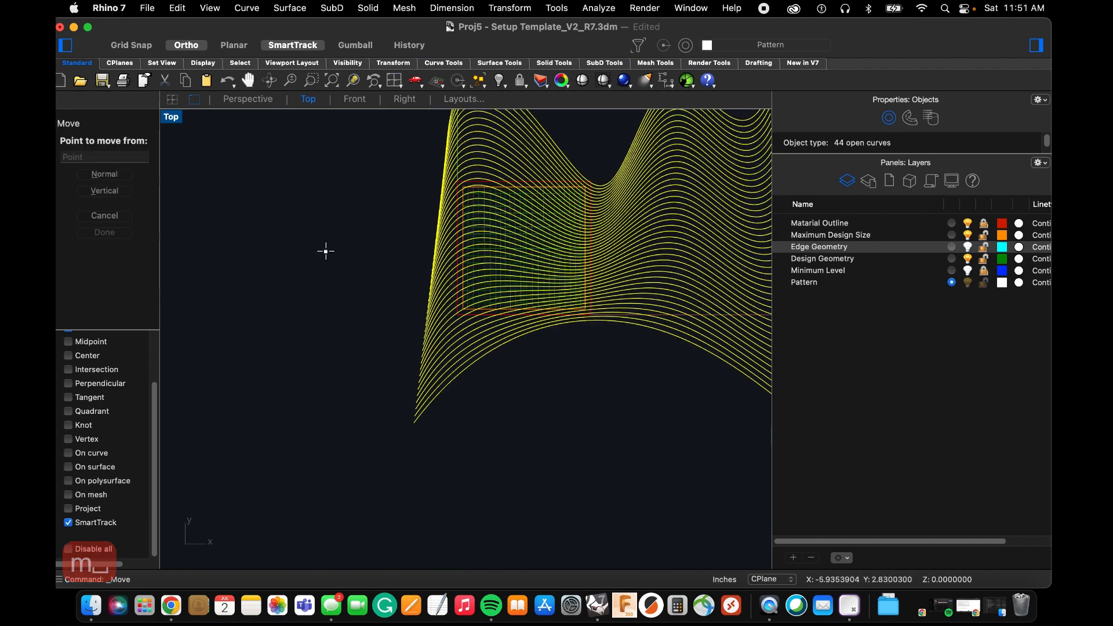
pyautogui.click(326, 251)
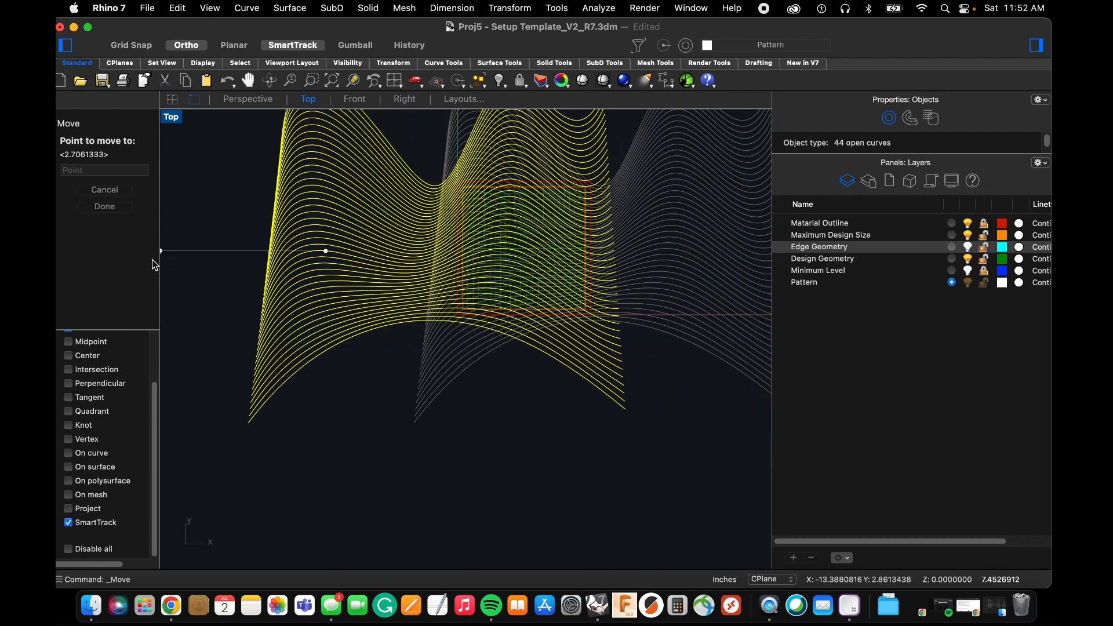
pyautogui.scroll(-4, 180, 255)
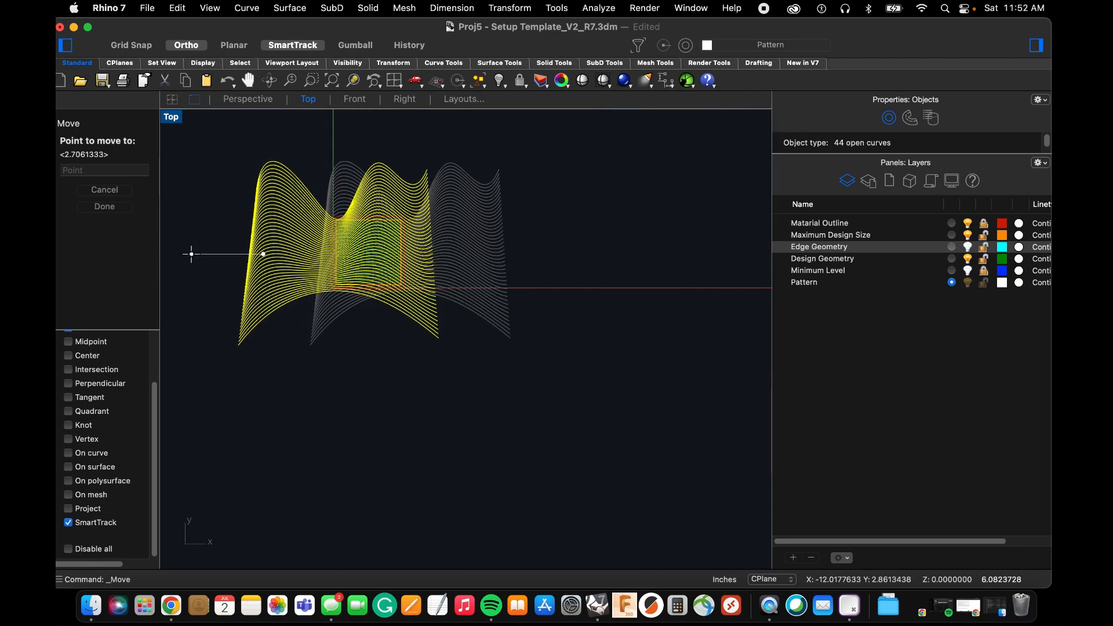
pyautogui.click(191, 252)
pyautogui.scroll(3, 203, 236)
# Shift the curves down by about 2.16 inches and left by about 1.68 inches over the template square.
pyautogui.press('space')
pyautogui.click(209, 196)
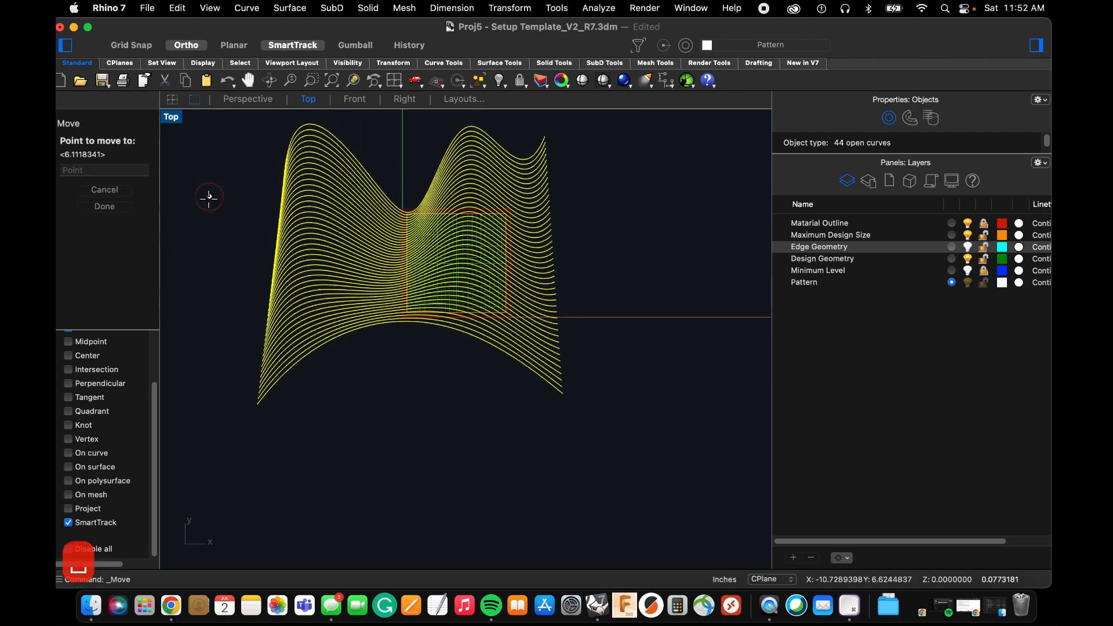
pyautogui.click(204, 231)
pyautogui.press('space')
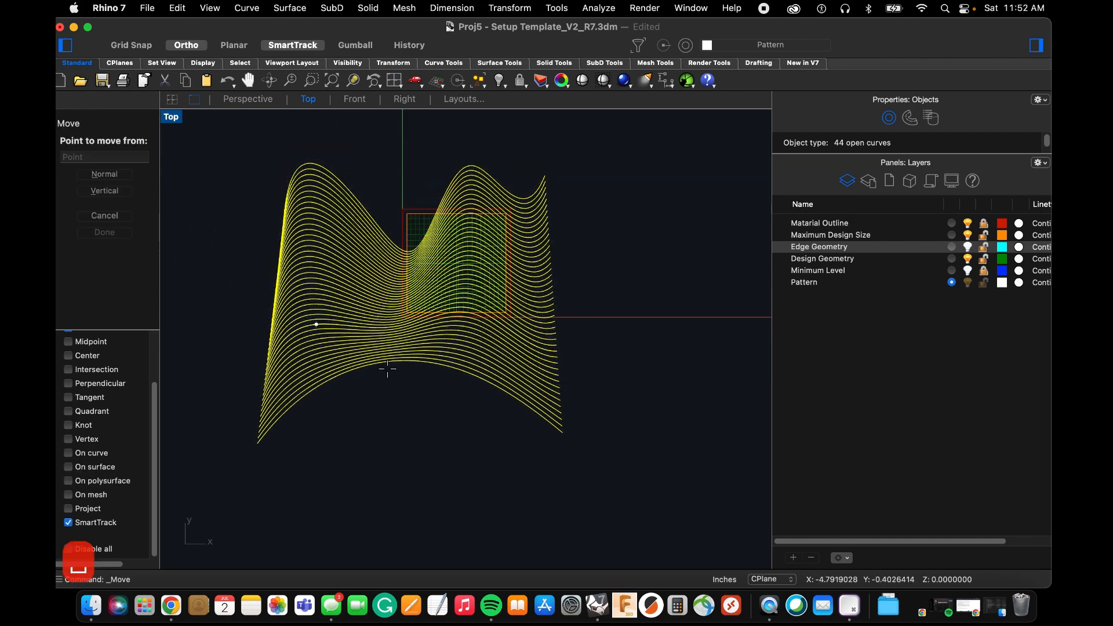
pyautogui.click(537, 446)
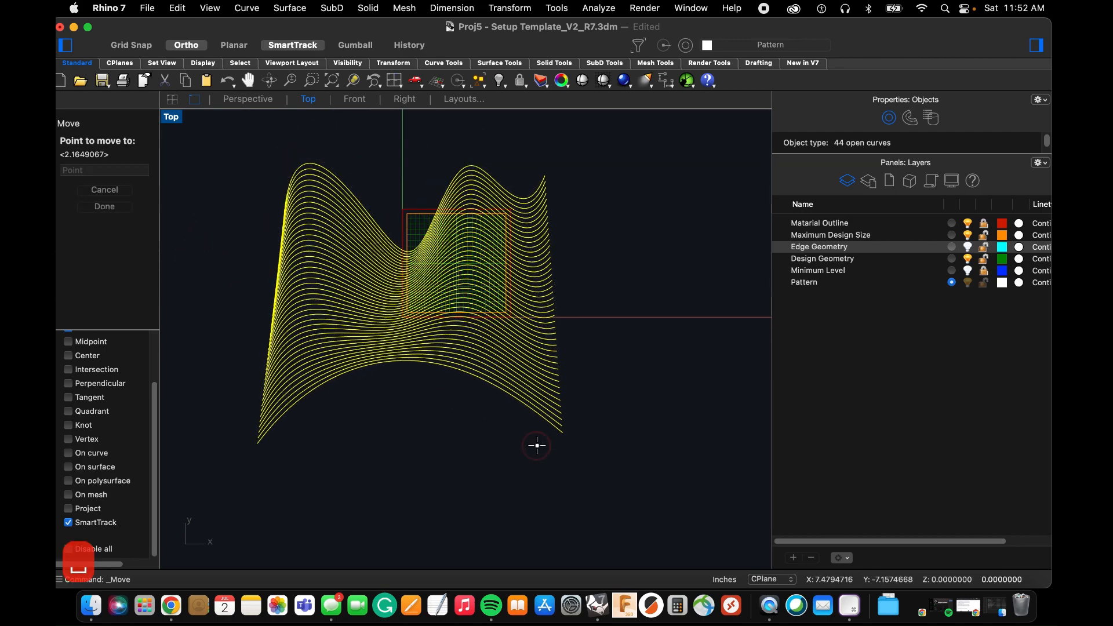
pyautogui.click(506, 441)
# Nudge the curves straight down by about 0.31 inches.
pyautogui.scroll(2, 487, 423)
pyautogui.press('space')
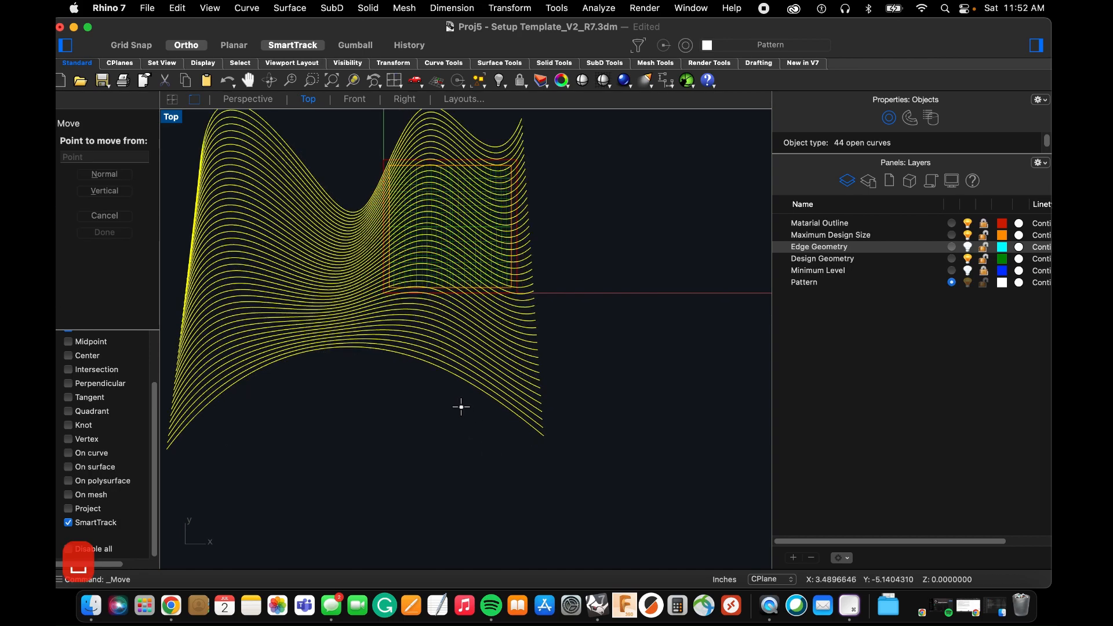
pyautogui.click(460, 409)
pyautogui.click(460, 413)
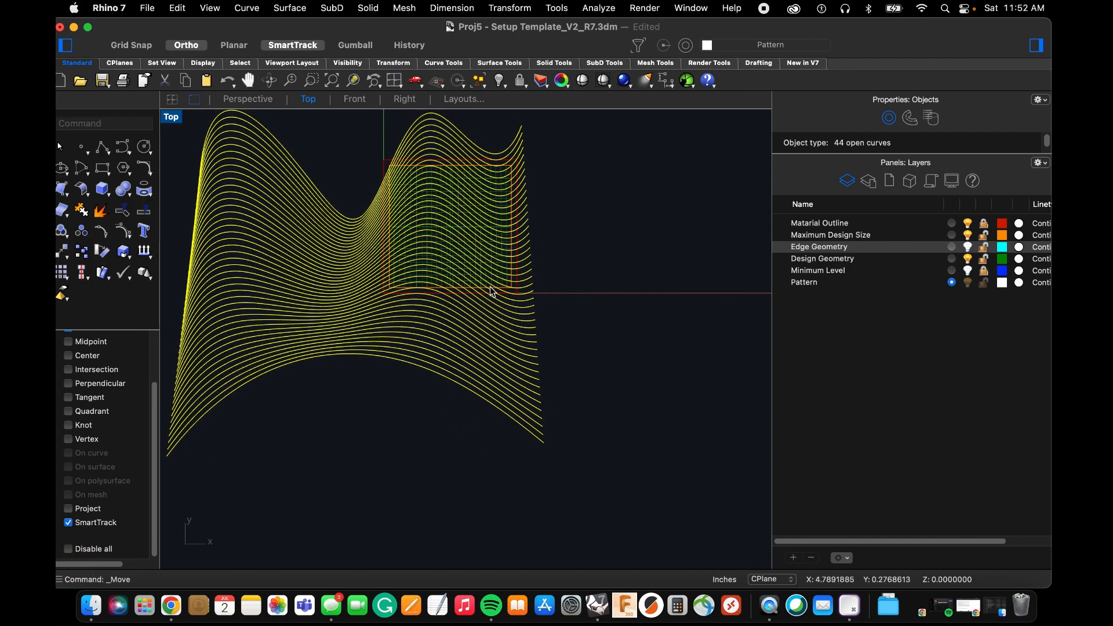
# Try rotating the curves slightly clockwise about their upper-right end with copying enabled, and undo the rotation.
pyautogui.write('rot')
pyautogui.press('space')
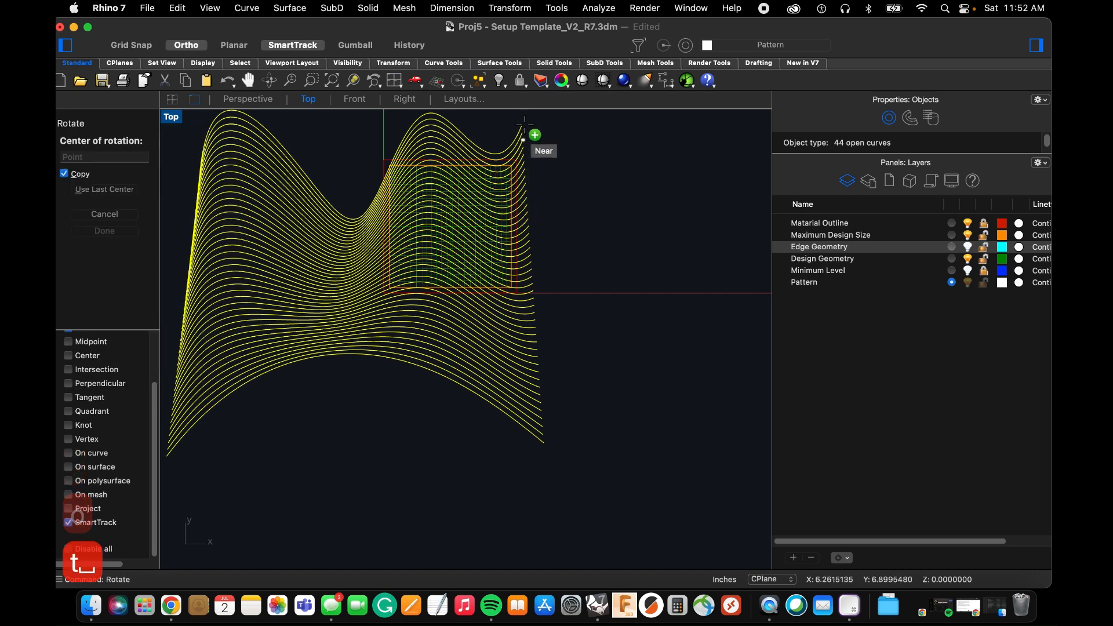
pyautogui.click(525, 124)
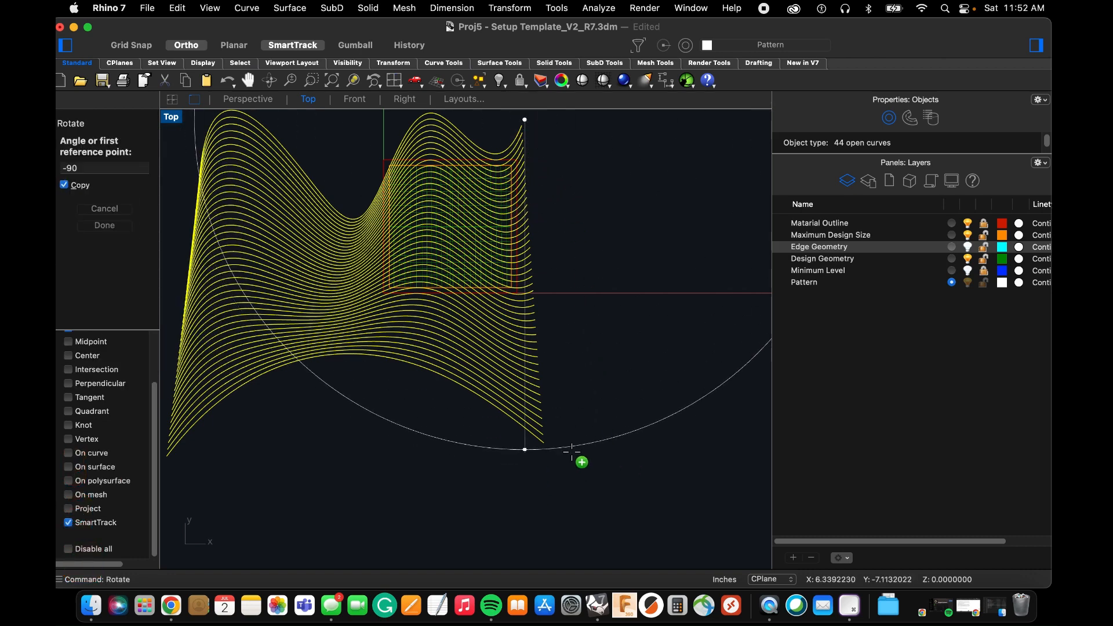
pyautogui.click(544, 443)
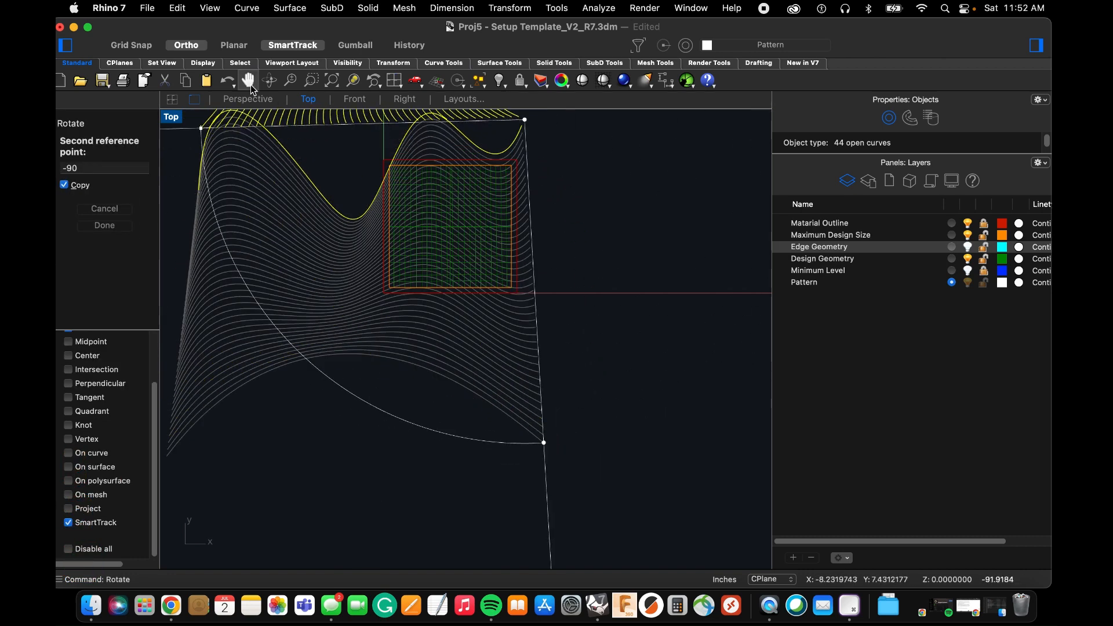
pyautogui.click(523, 480)
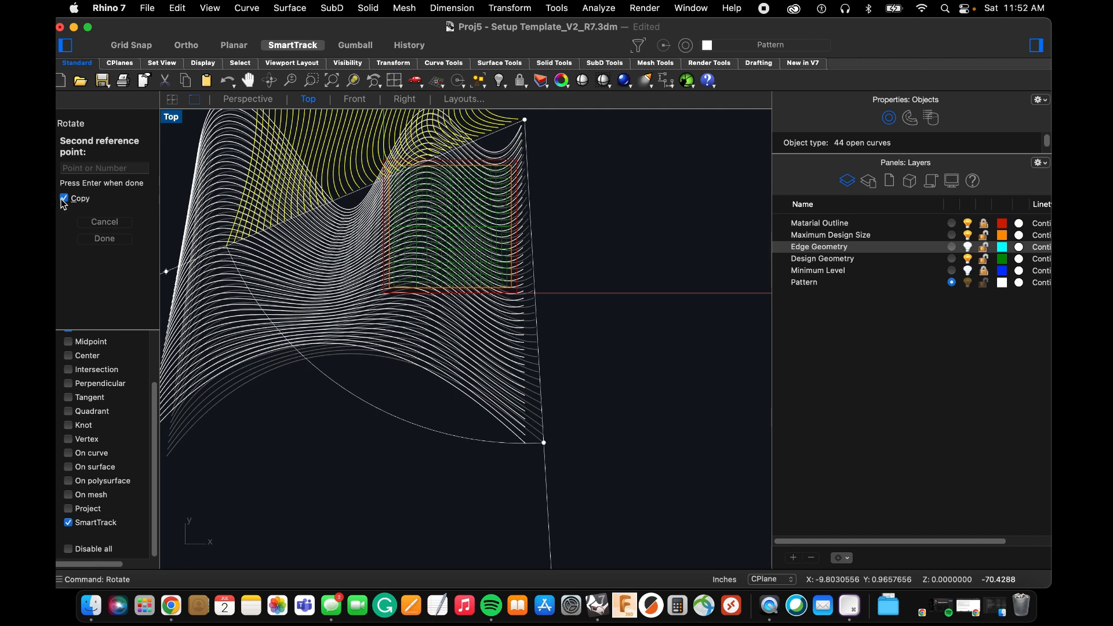
pyautogui.press('Return')
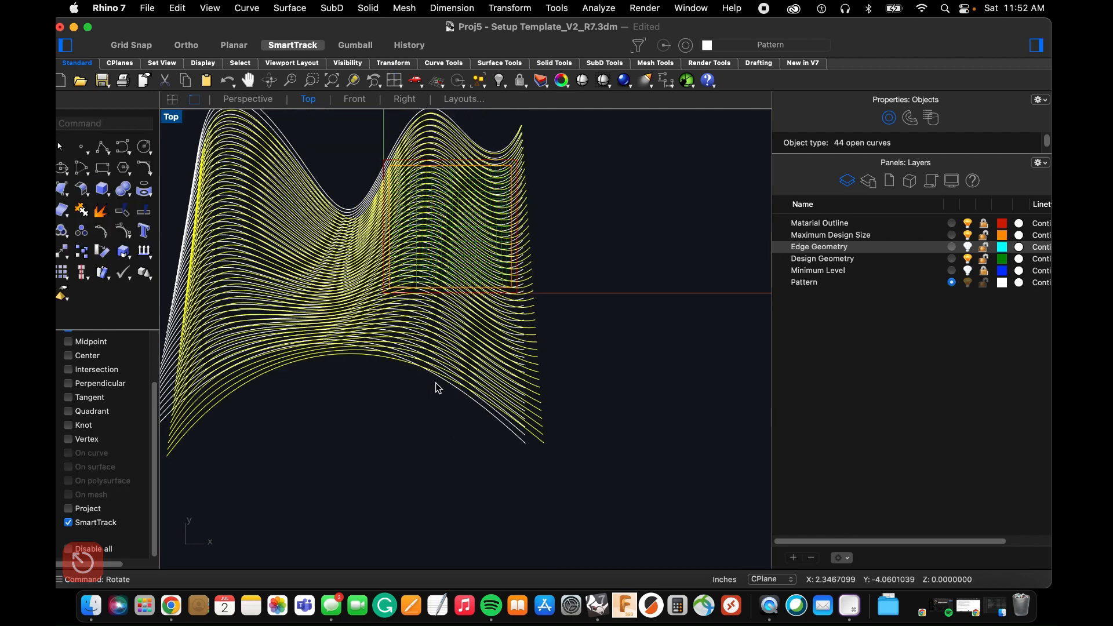
pyautogui.press('super+z')
# Rotate the curves clockwise about their upper-right end, with copying turned off, until their right edge runs vertical.
pyautogui.write('rot')
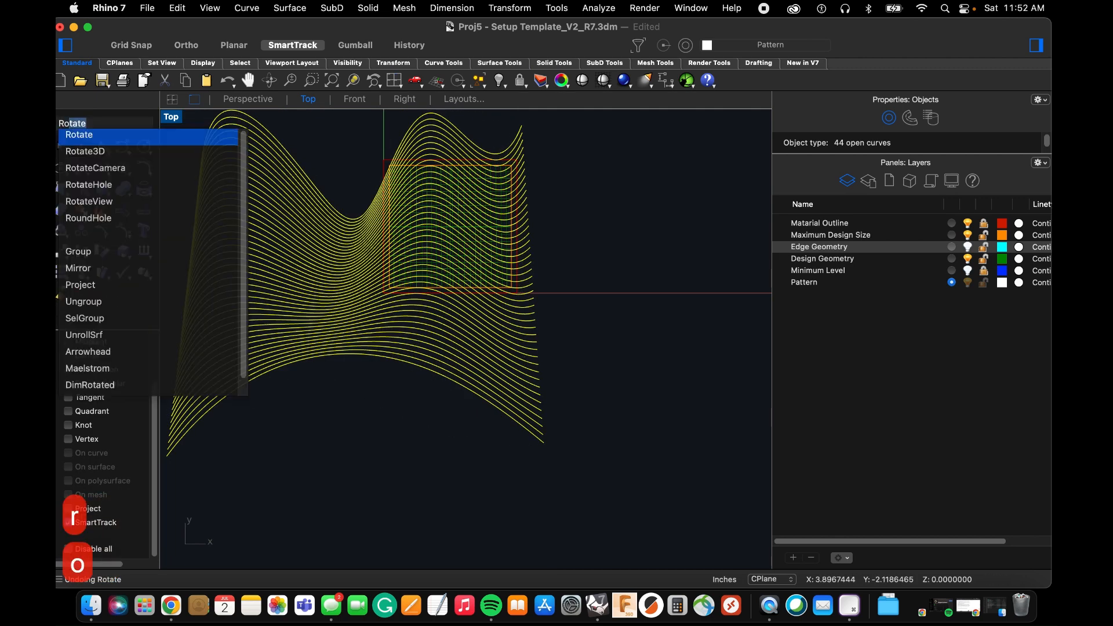
pyautogui.press('Return')
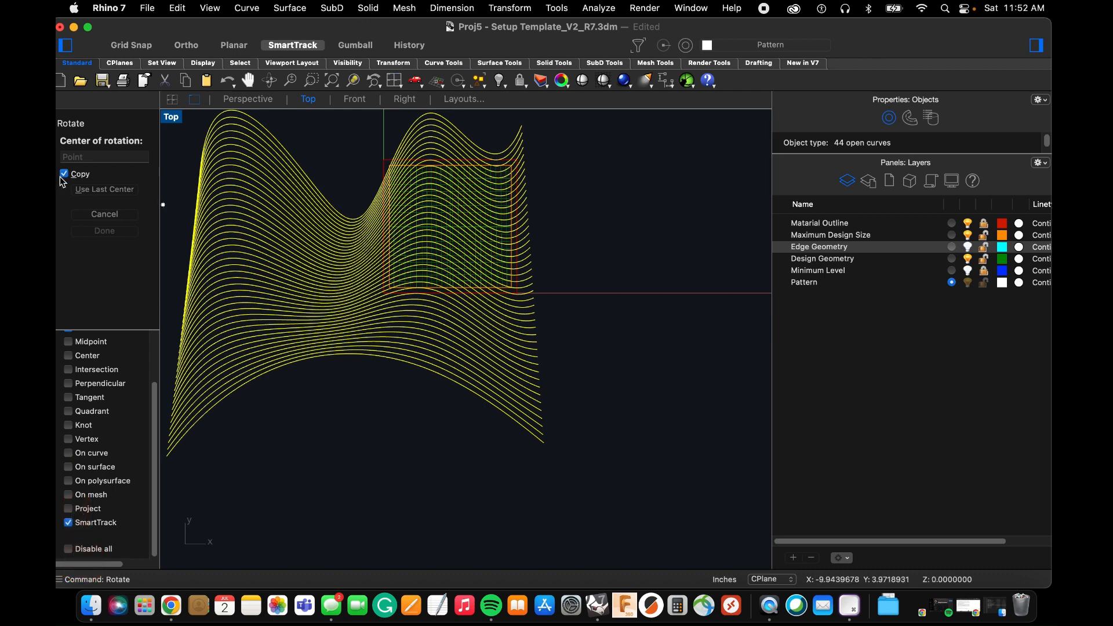
pyautogui.click(521, 122)
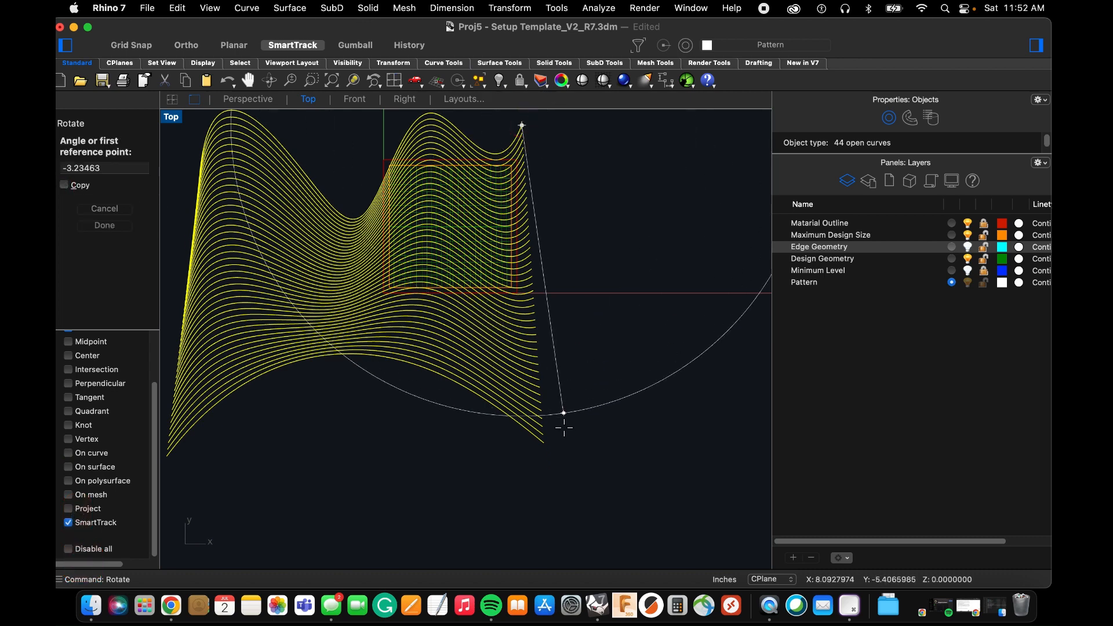
pyautogui.click(535, 444)
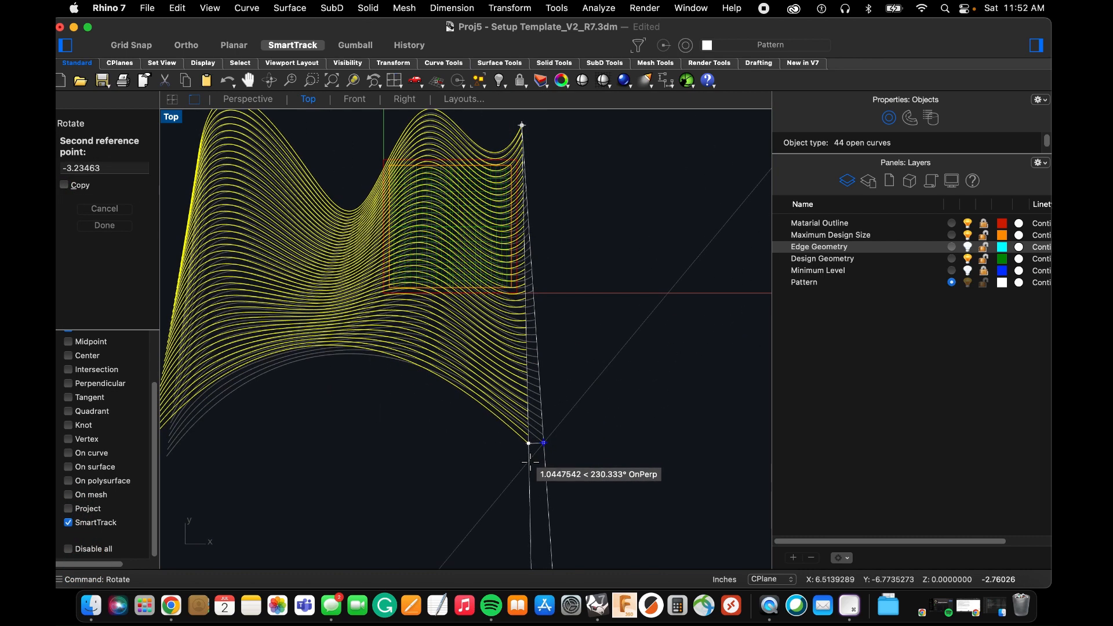
pyautogui.click(522, 468)
pyautogui.scroll(-3, 522, 467)
pyautogui.scroll(3, 495, 374)
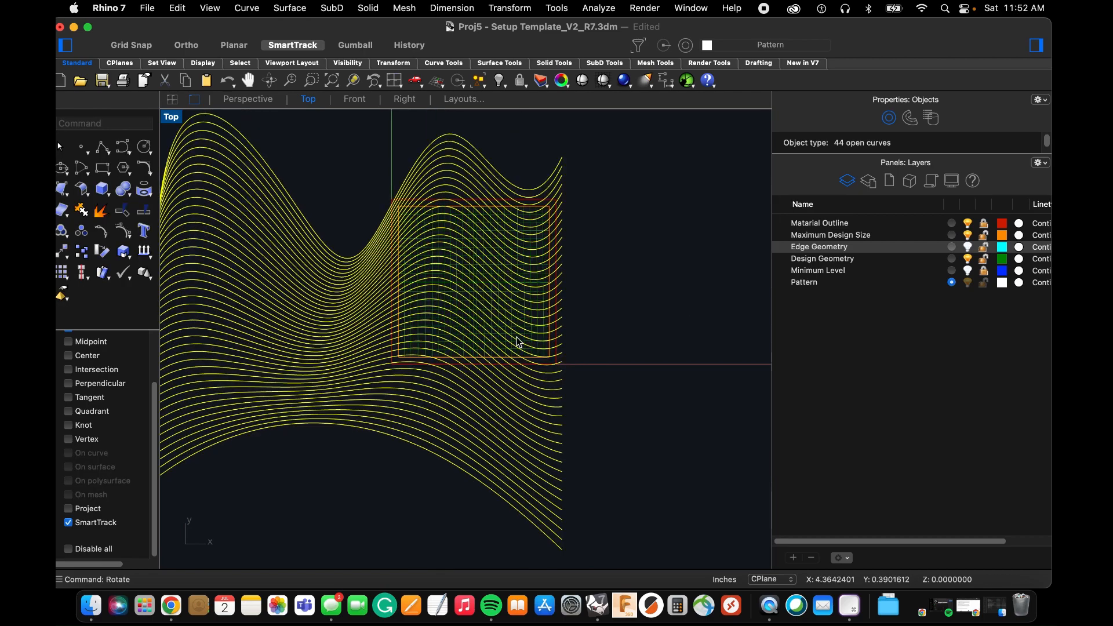
# Move the curves slightly left and down to align their right ends with the red material outline's right edge, and deselect them.
pyautogui.write('m')
pyautogui.press('space')
pyautogui.click(559, 250)
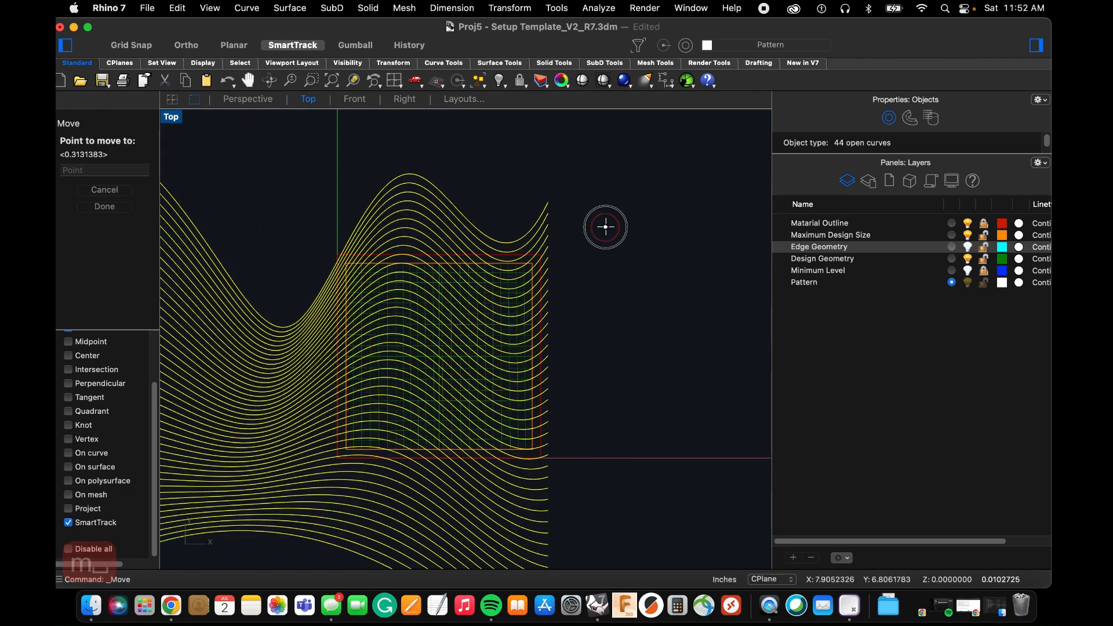
pyautogui.scroll(4, 601, 229)
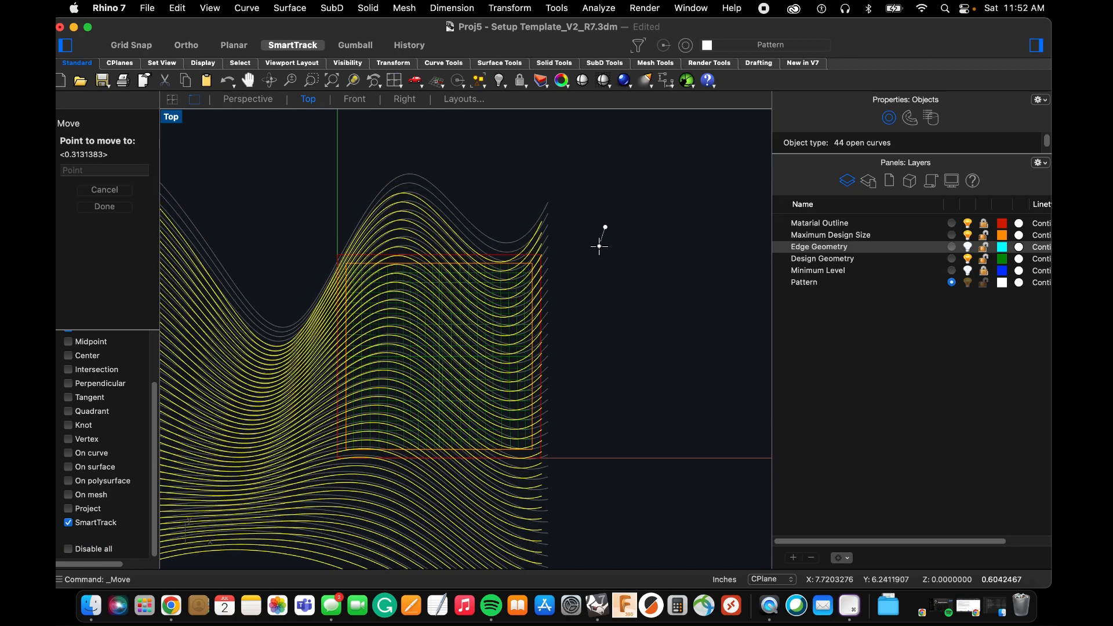
pyautogui.scroll(3, 599, 247)
pyautogui.click(598, 250)
pyautogui.scroll(-3, 619, 236)
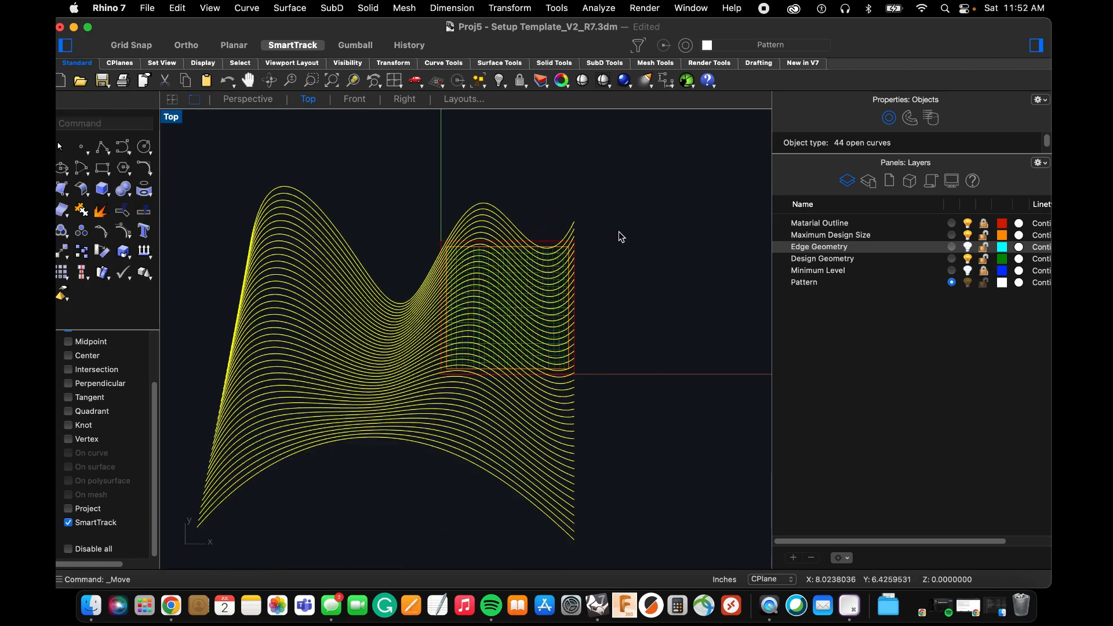
pyautogui.scroll(3, 469, 240)
pyautogui.scroll(-2, 471, 248)
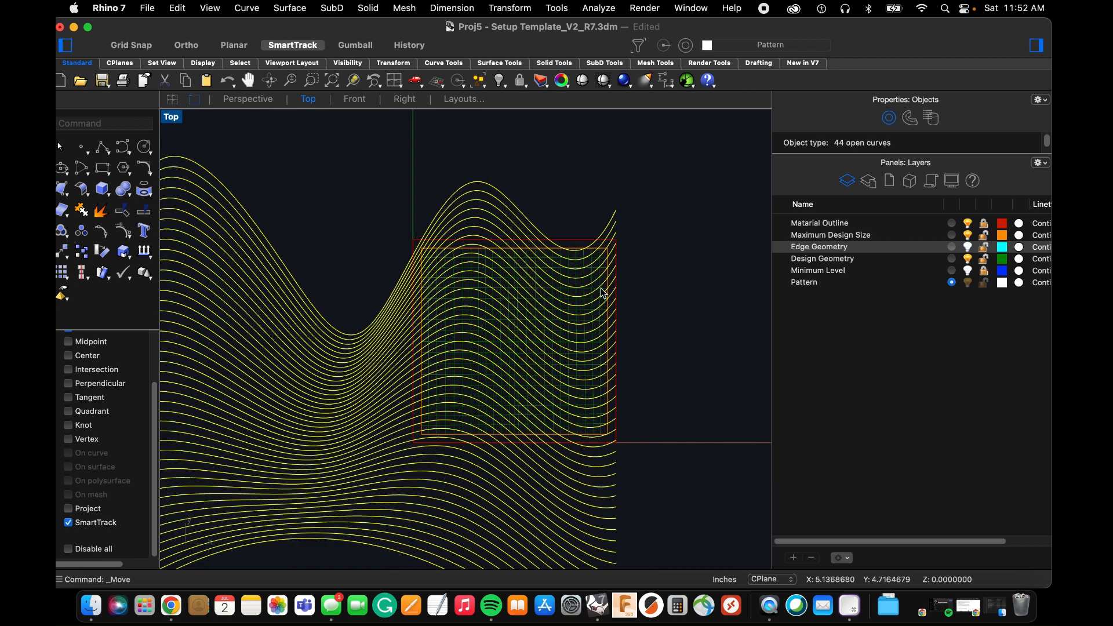
pyautogui.click(665, 351)
pyautogui.scroll(-3, 455, 255)
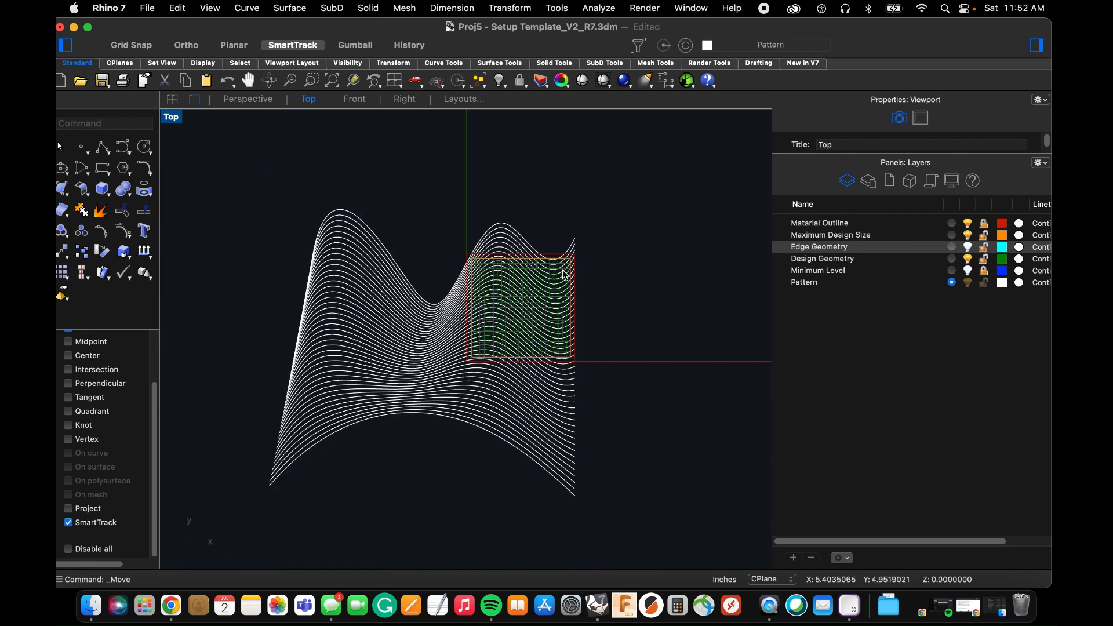
# Start a Trim with the orange Maximum Design Size square as the cutting object.
pyautogui.scroll(3, 559, 270)
pyautogui.scroll(-1, 558, 269)
pyautogui.scroll(3, 465, 258)
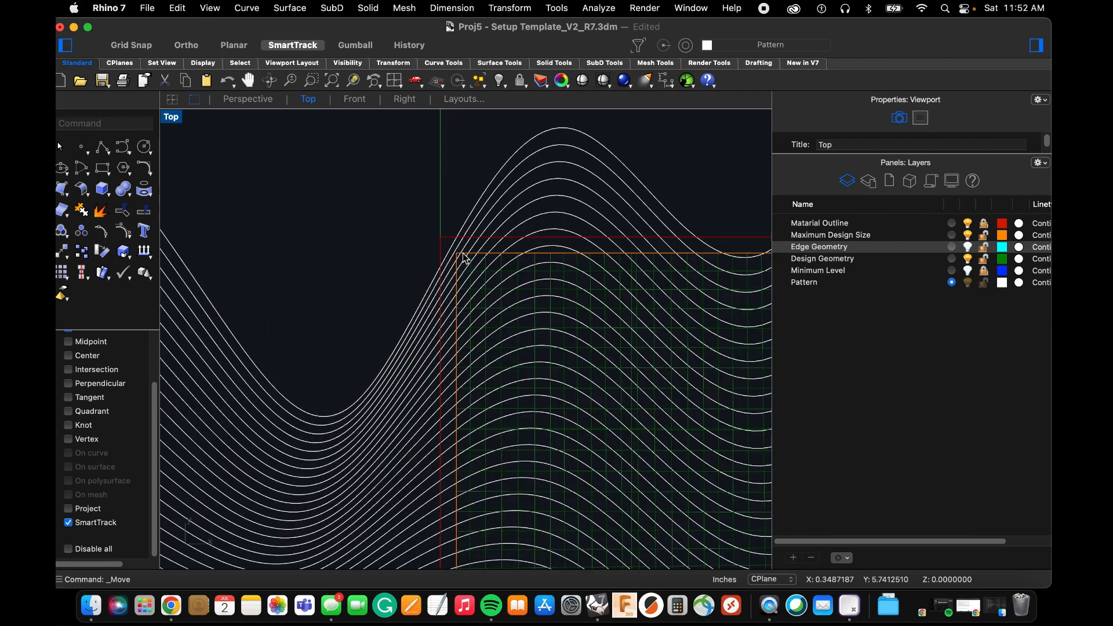
pyautogui.scroll(3, 502, 260)
pyautogui.click(432, 249)
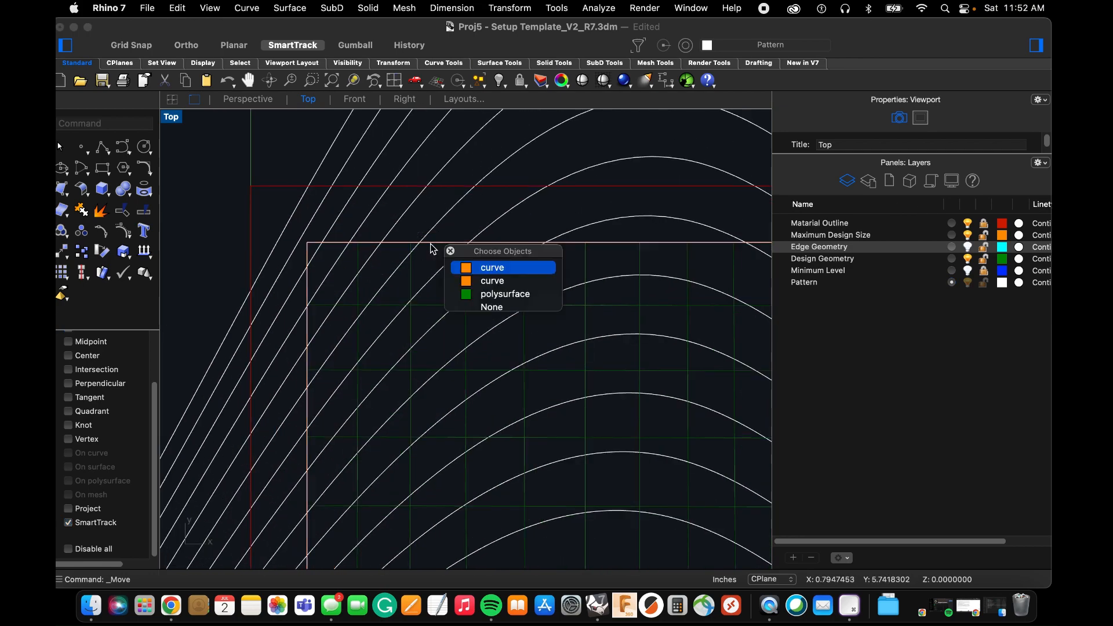
pyautogui.click(474, 270)
pyautogui.scroll(-5, 474, 270)
pyautogui.write('t')
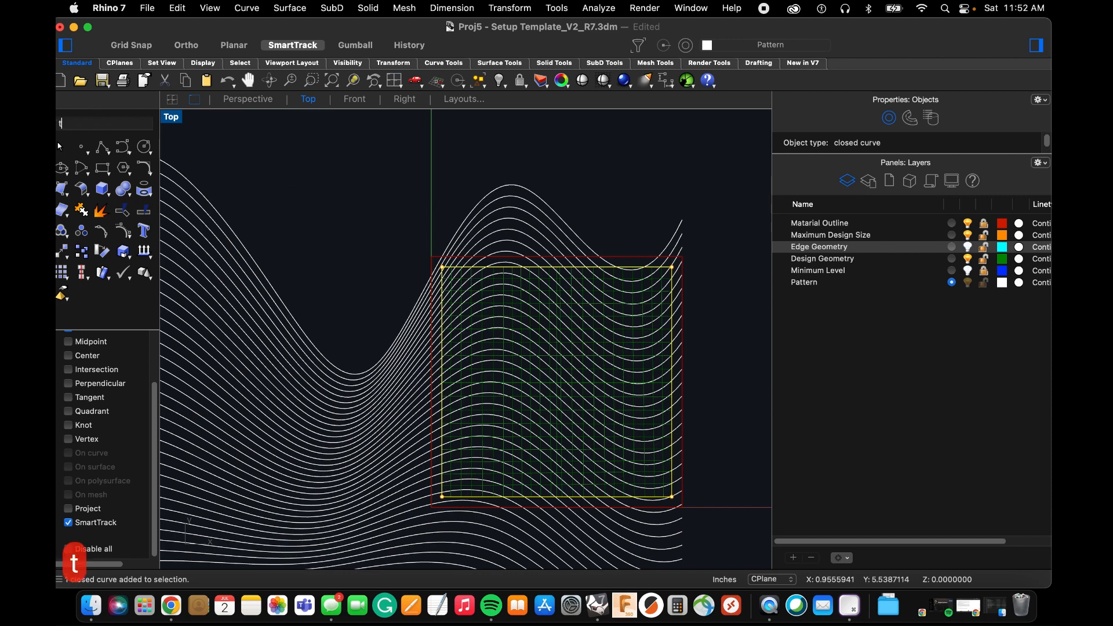
pyautogui.write('rim')
pyautogui.press('Return')
# Trim away the curve portions left of and above the Maximum Design Size square, and hide the Material Outline layer.
pyautogui.scroll(-5, 409, 454)
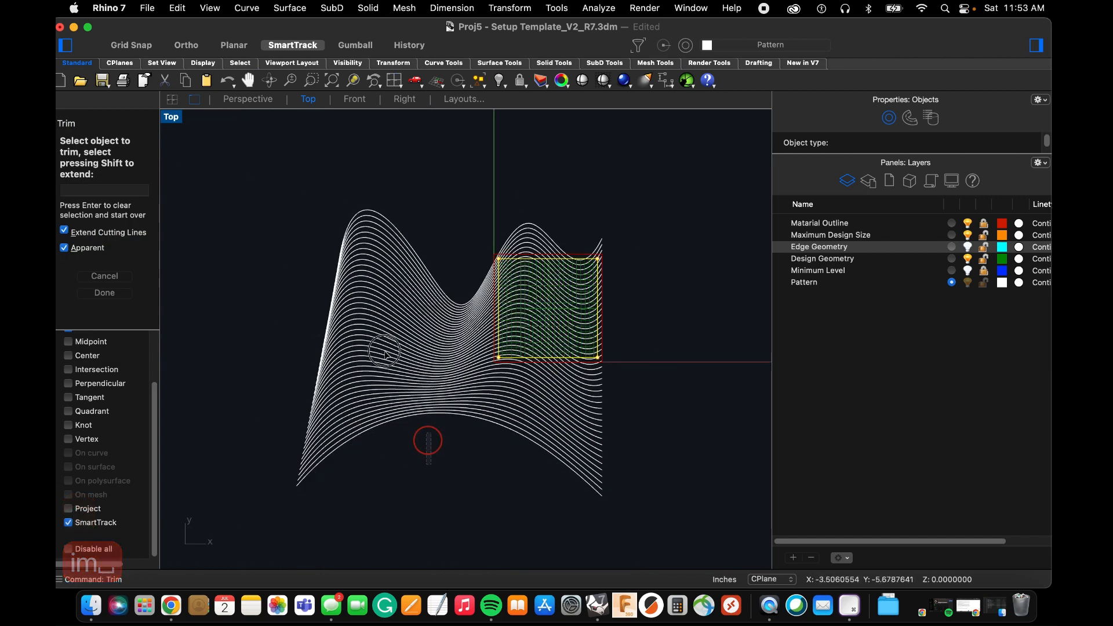
pyautogui.scroll(2, 494, 363)
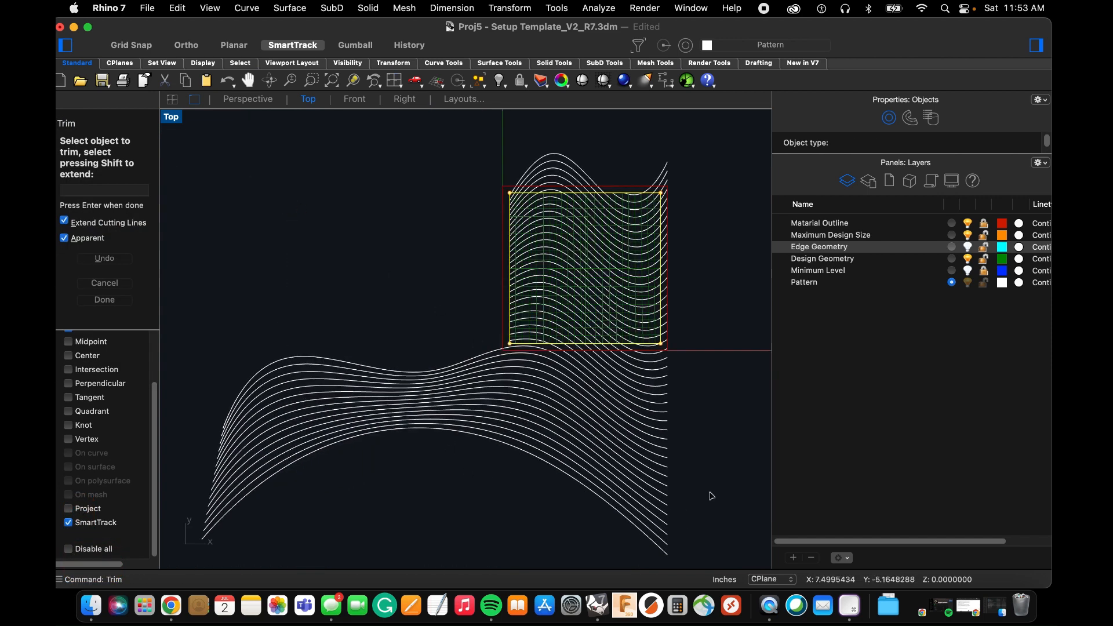
pyautogui.scroll(4, 681, 186)
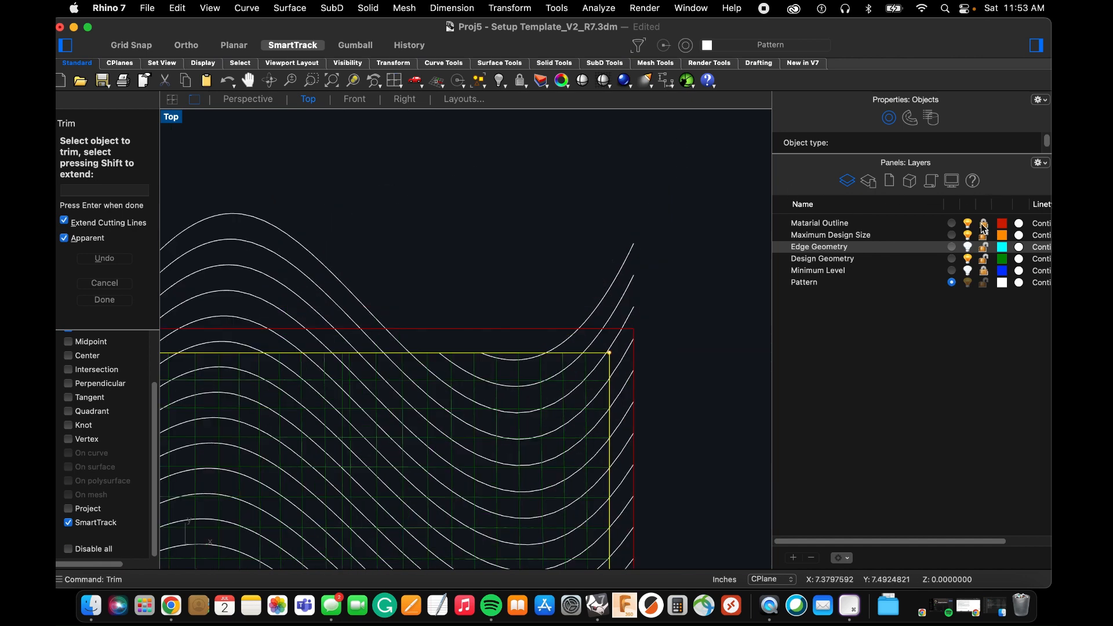
pyautogui.scroll(-3, 630, 236)
pyautogui.moveTo(665, 216); pyautogui.dragTo(233, 305)
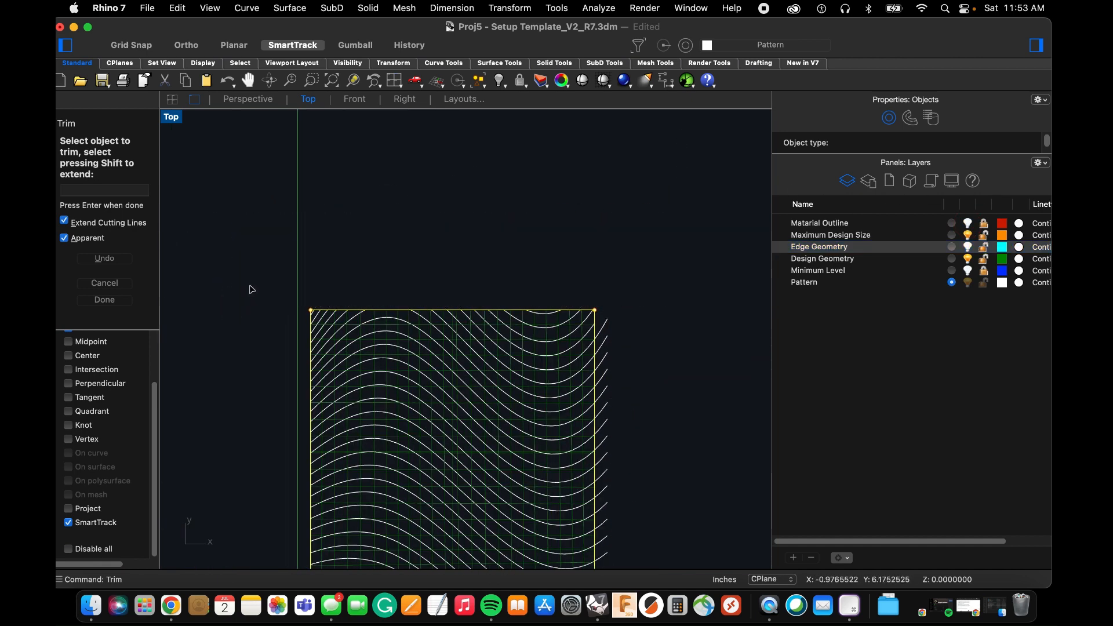
# Trim off the curve ends that extend past the right edge of the Maximum Design Size square.
pyautogui.scroll(-5, 464, 160)
pyautogui.scroll(2, 557, 303)
pyautogui.moveTo(576, 202); pyautogui.dragTo(536, 398)
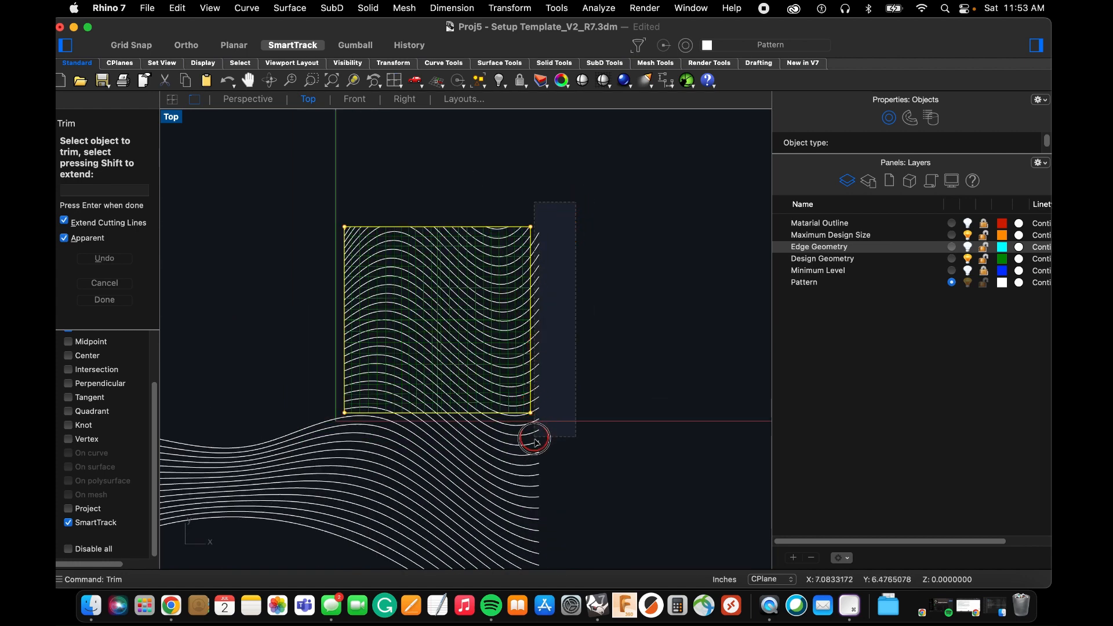
pyautogui.moveTo(534, 461); pyautogui.dragTo(534, 461)
pyautogui.scroll(-4, 574, 325)
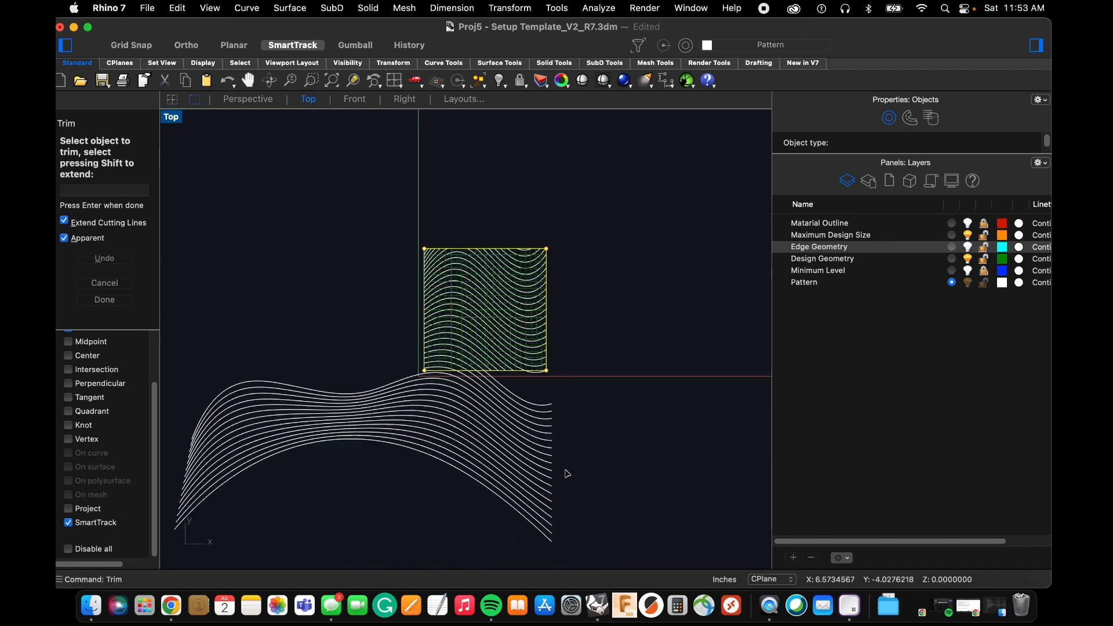
# Trim the curves crossing the square's bottom edge, end the trim, and delete the leftover curve pieces below the square.
pyautogui.scroll(2, 564, 475)
pyautogui.moveTo(574, 517); pyautogui.dragTo(283, 374)
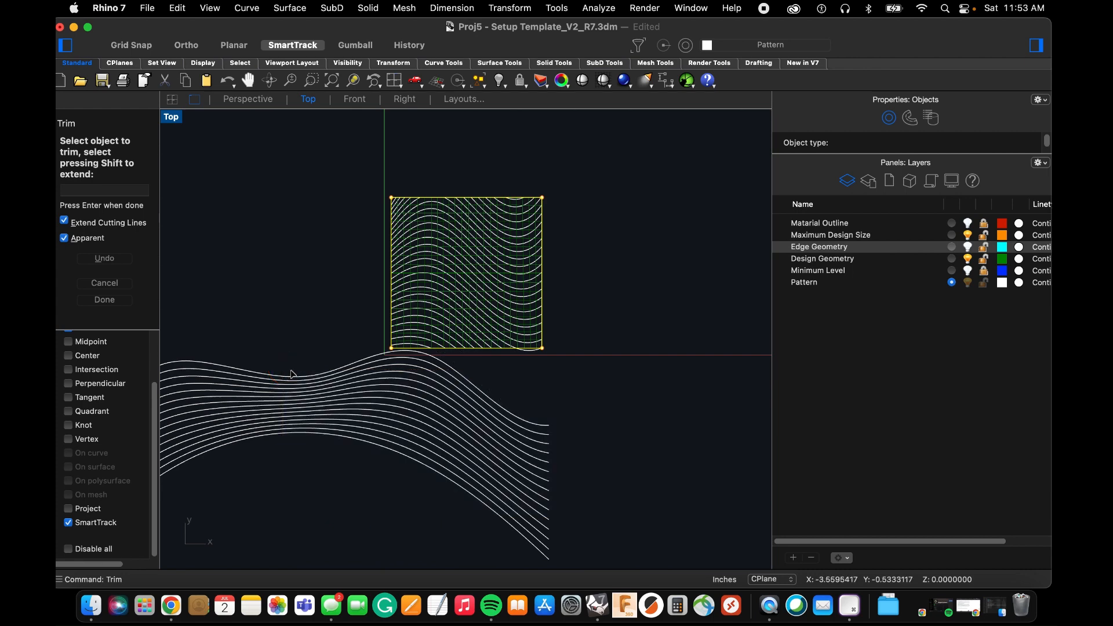
pyautogui.scroll(2, 389, 368)
pyautogui.scroll(-3, 399, 370)
pyautogui.scroll(2, 387, 401)
pyautogui.press('Escape')
pyautogui.moveTo(317, 472); pyautogui.dragTo(270, 348)
pyautogui.press('Delete')
# Trim the last curve segment sagging below the square's bottom edge, using the orange Maximum Design Size curve as the cutting object.
pyautogui.scroll(5, 530, 345)
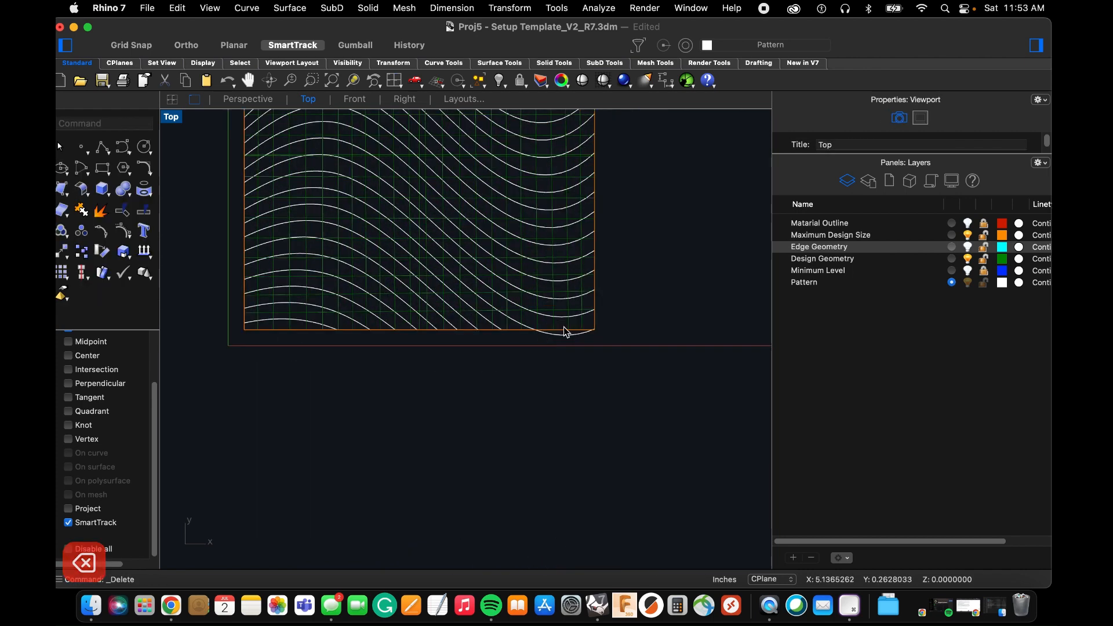
pyautogui.write('t')
pyautogui.press('Return')
pyautogui.click(543, 340)
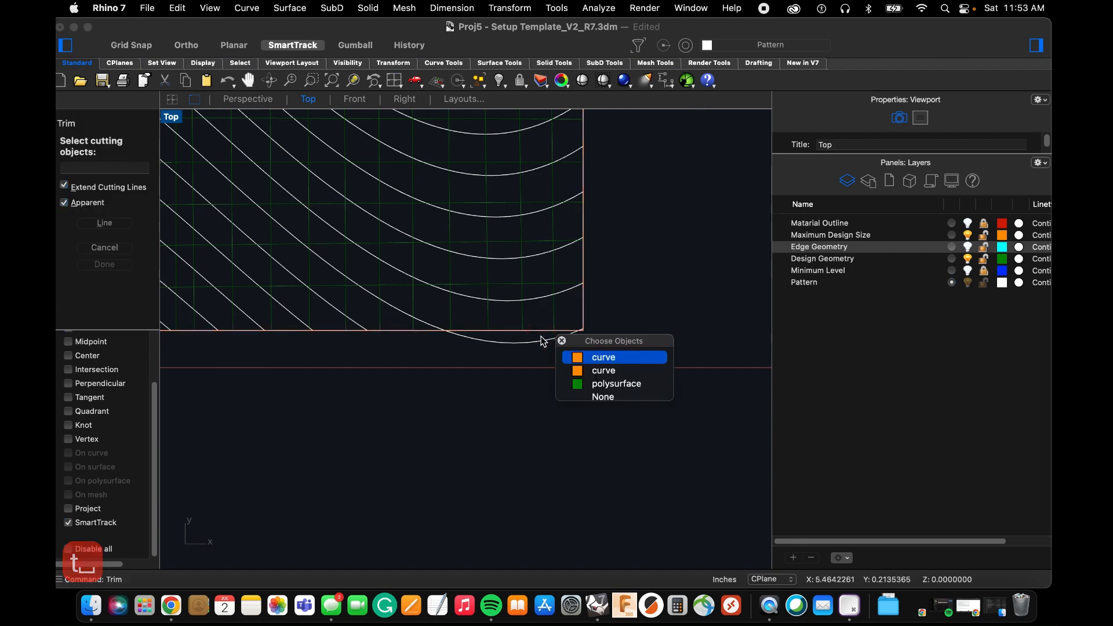
pyautogui.click(592, 357)
pyautogui.press('space')
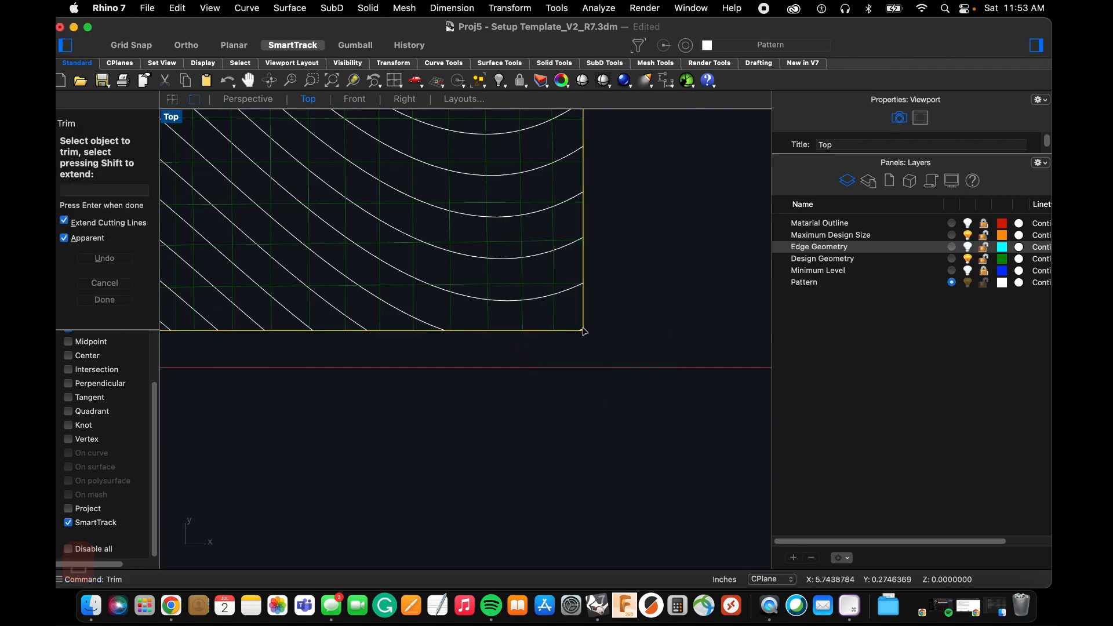
pyautogui.press('Escape')
pyautogui.press('Escape')
pyautogui.press('Escape')
pyautogui.press('Escape')
pyautogui.press('Escape')
# Select all objects on the Pattern layer, move them 10 inches straight left with Ortho on, and deselect them.
pyautogui.scroll(-10, 580, 348)
pyautogui.scroll(4, 585, 336)
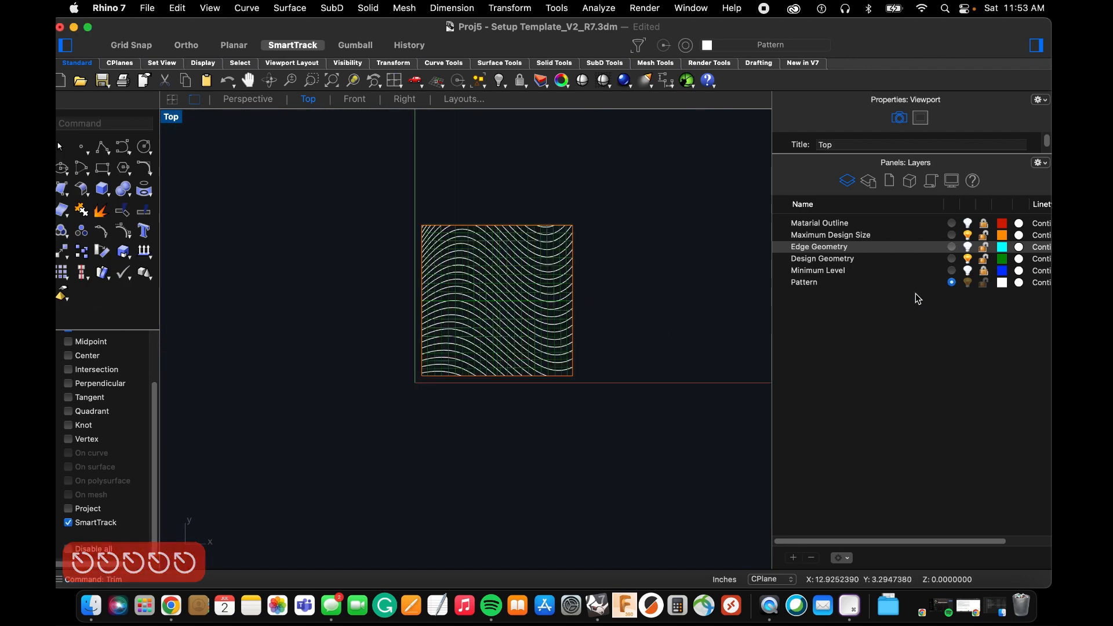
pyautogui.rightClick(847, 284)
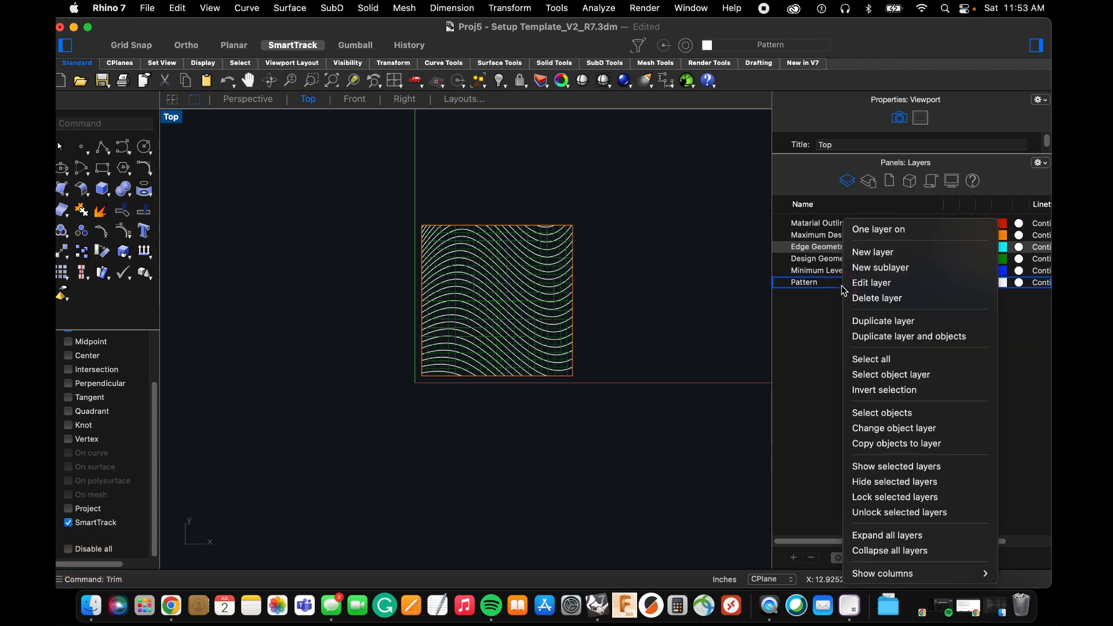
pyautogui.click(886, 412)
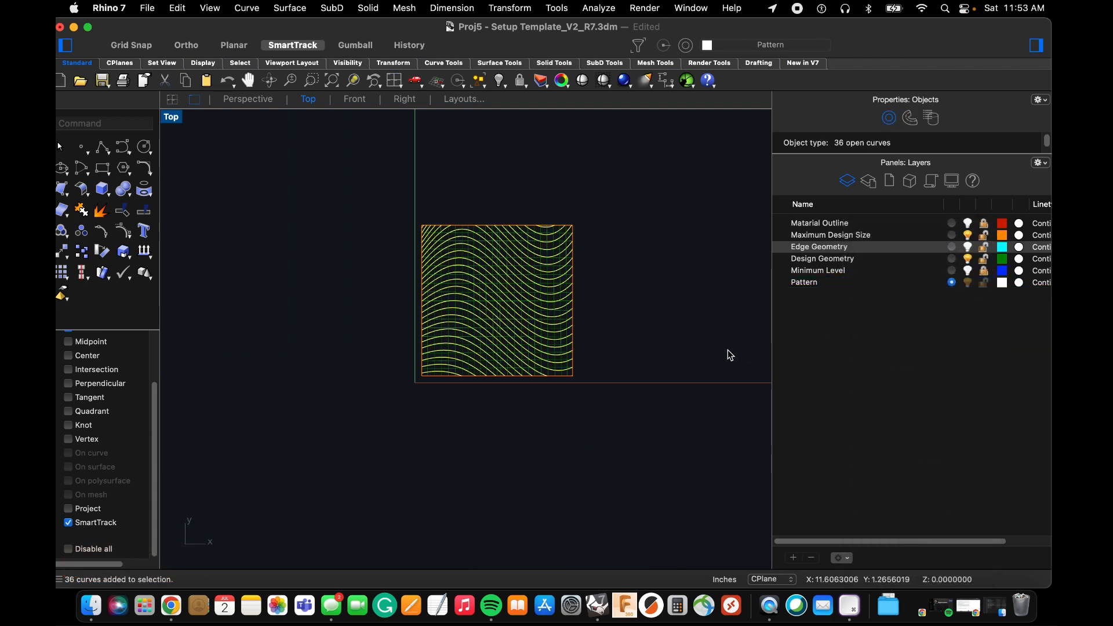
pyautogui.scroll(-3, 487, 406)
pyautogui.write('m')
pyautogui.press('space')
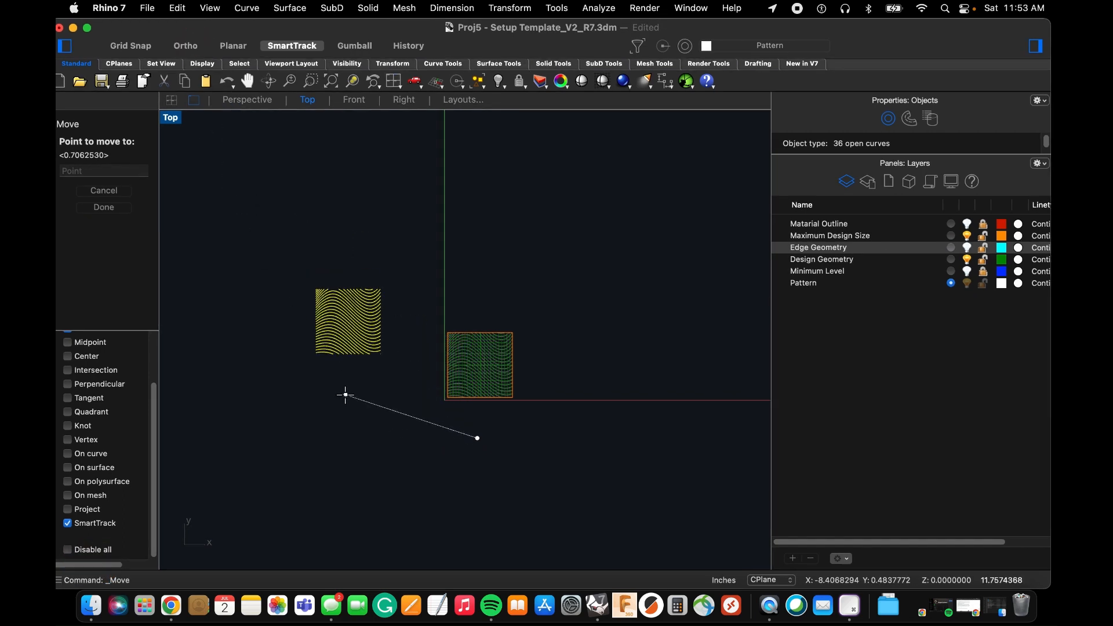
pyautogui.click(180, 47)
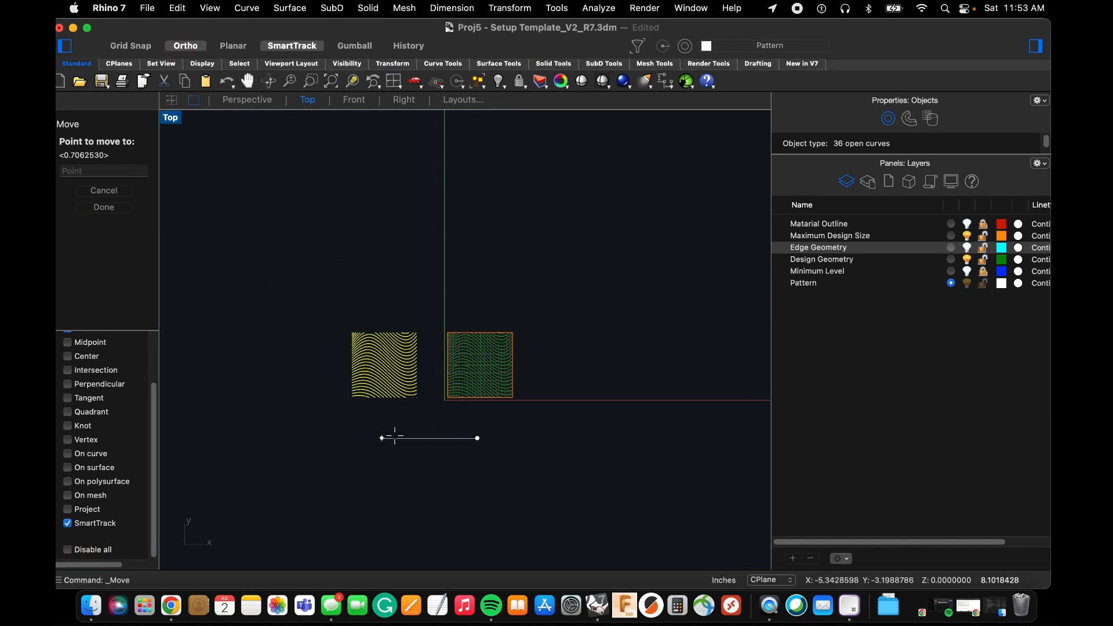
pyautogui.write('10')
pyautogui.click(375, 440)
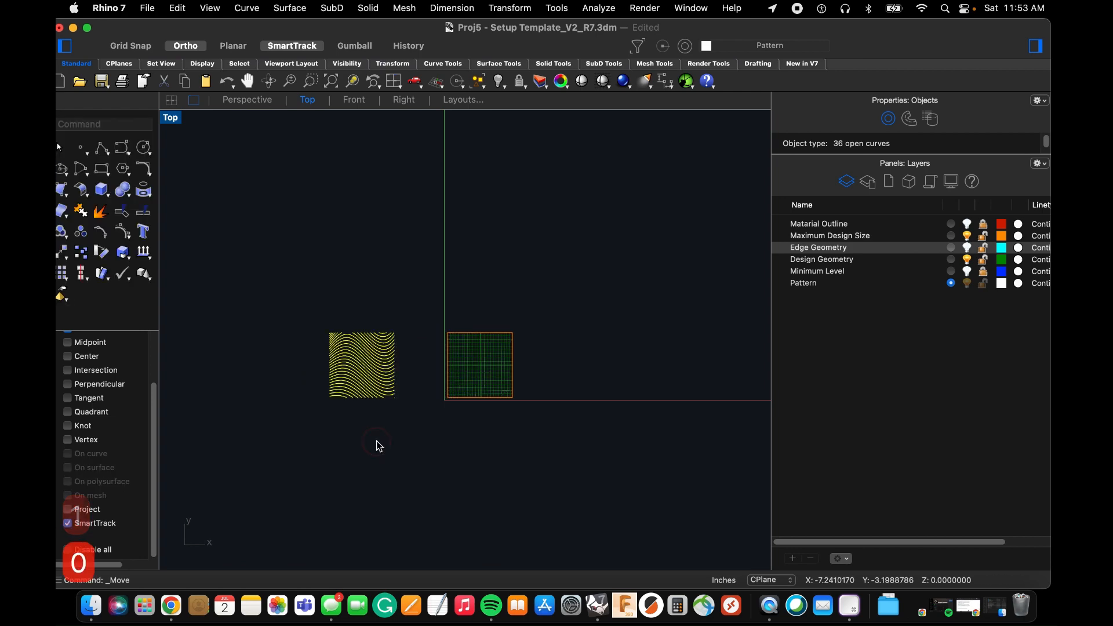
pyautogui.click(396, 441)
pyautogui.scroll(6, 343, 365)
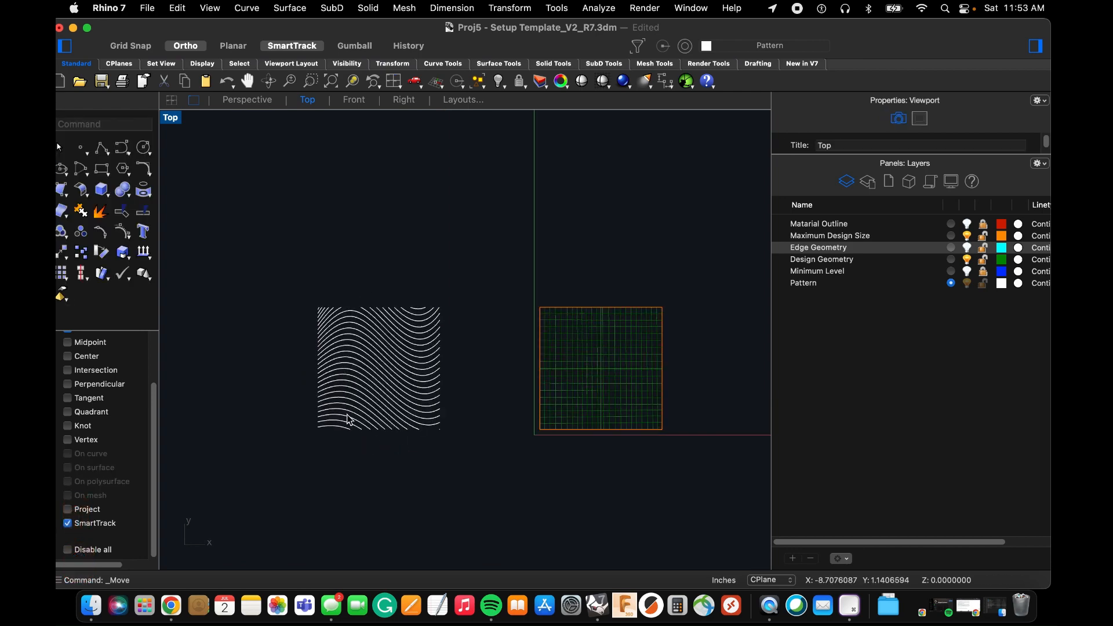
pyautogui.scroll(-4, 381, 339)
pyautogui.scroll(4, 597, 399)
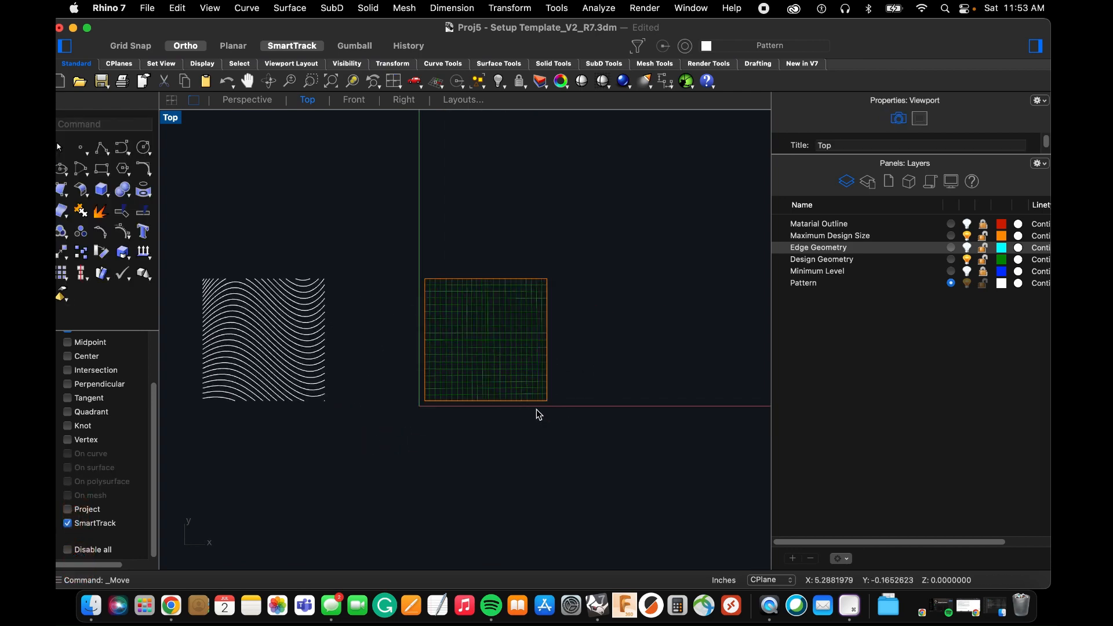
pyautogui.scroll(-6, 528, 393)
pyautogui.scroll(-2, 526, 401)
pyautogui.scroll(5, 519, 409)
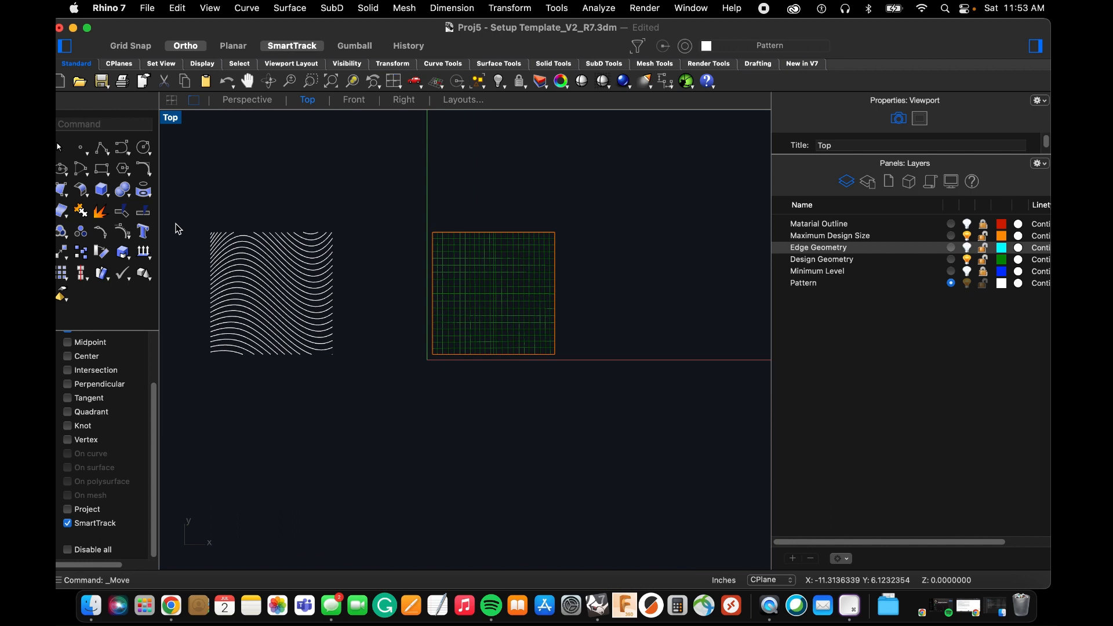
# Draw a circle with a diameter of 0.3 inches just below the template's lower-left corner.
pyautogui.write('cir')
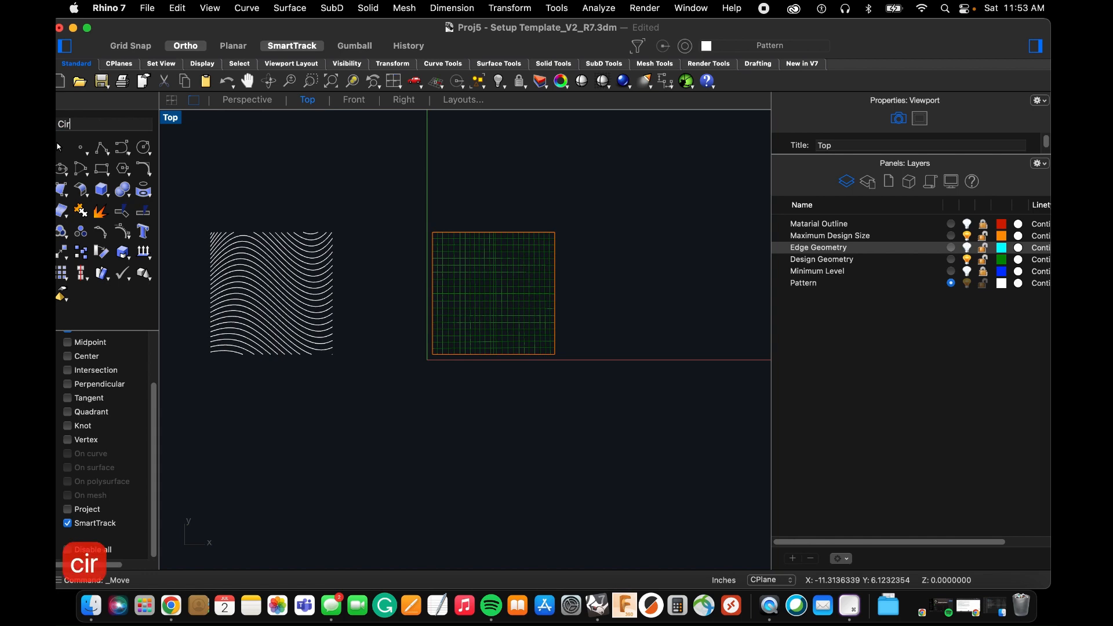
pyautogui.press('space')
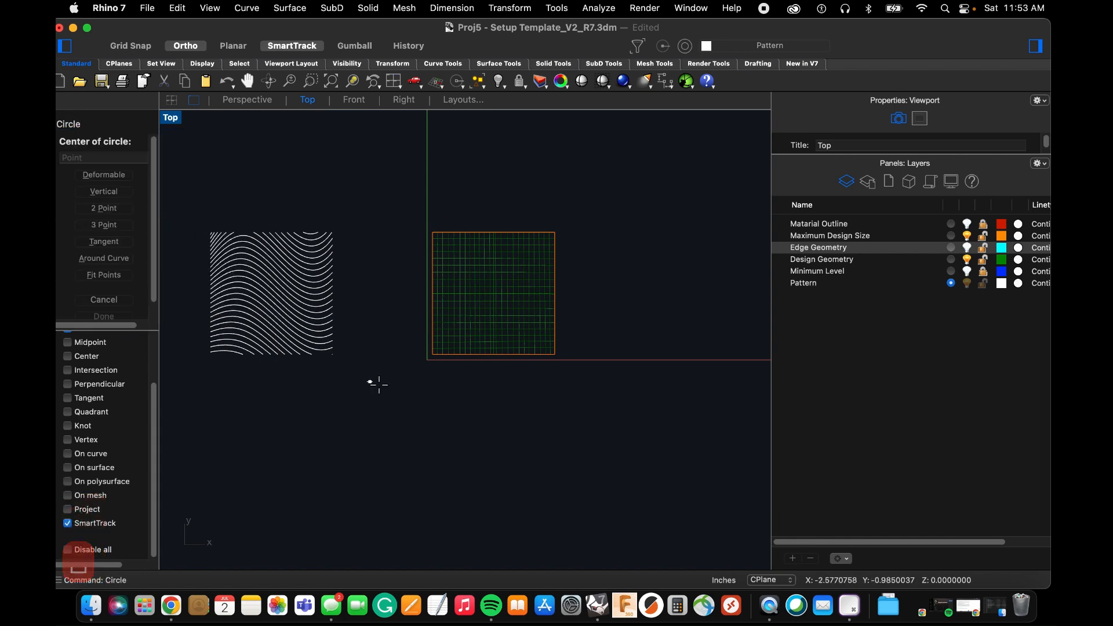
pyautogui.scroll(3, 415, 388)
pyautogui.click(436, 361)
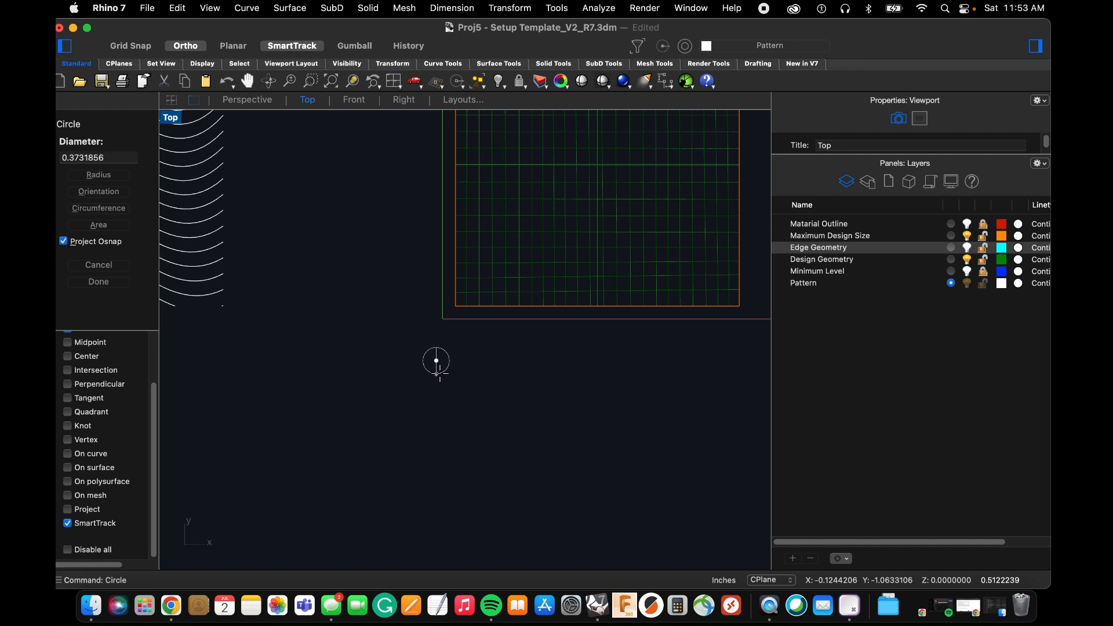
pyautogui.write('.3')
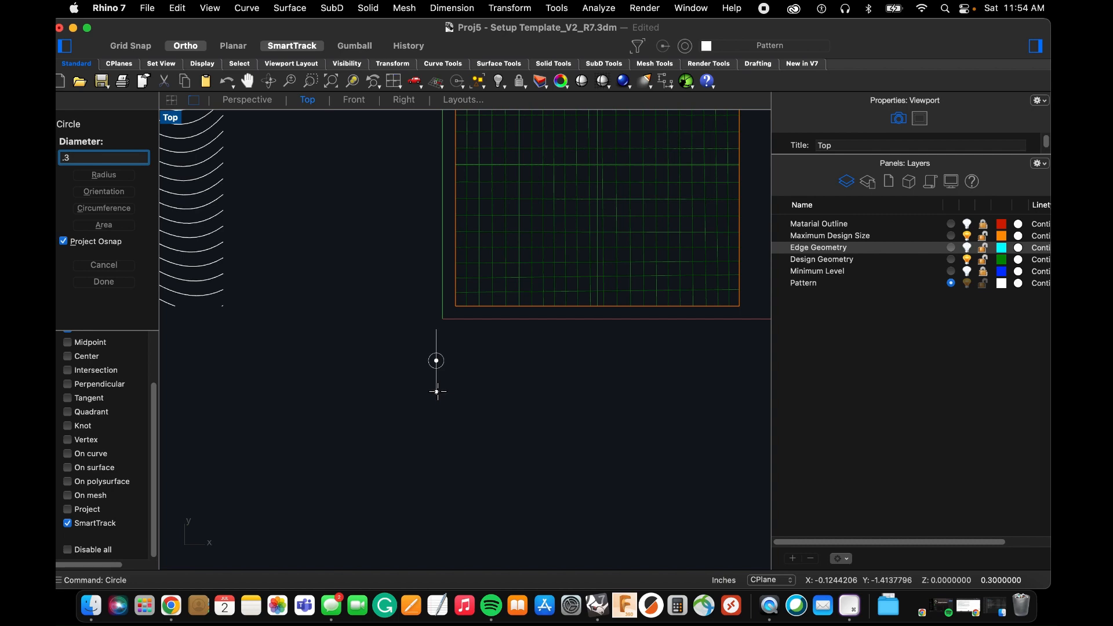
pyautogui.press('Return')
# Start a rectangular Array of the small circle with 20 copies in X and 20 in Y.
pyautogui.scroll(-5, 404, 382)
pyautogui.scroll(5, 430, 394)
pyautogui.moveTo(412, 368); pyautogui.dragTo(365, 328)
pyautogui.write('Array')
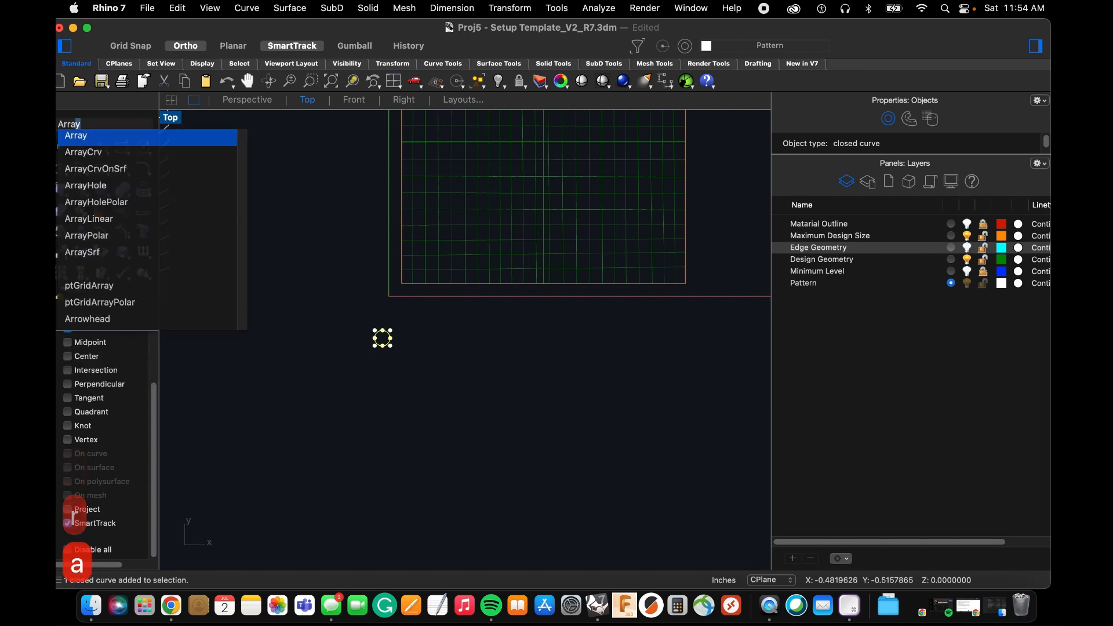
pyautogui.press('Return')
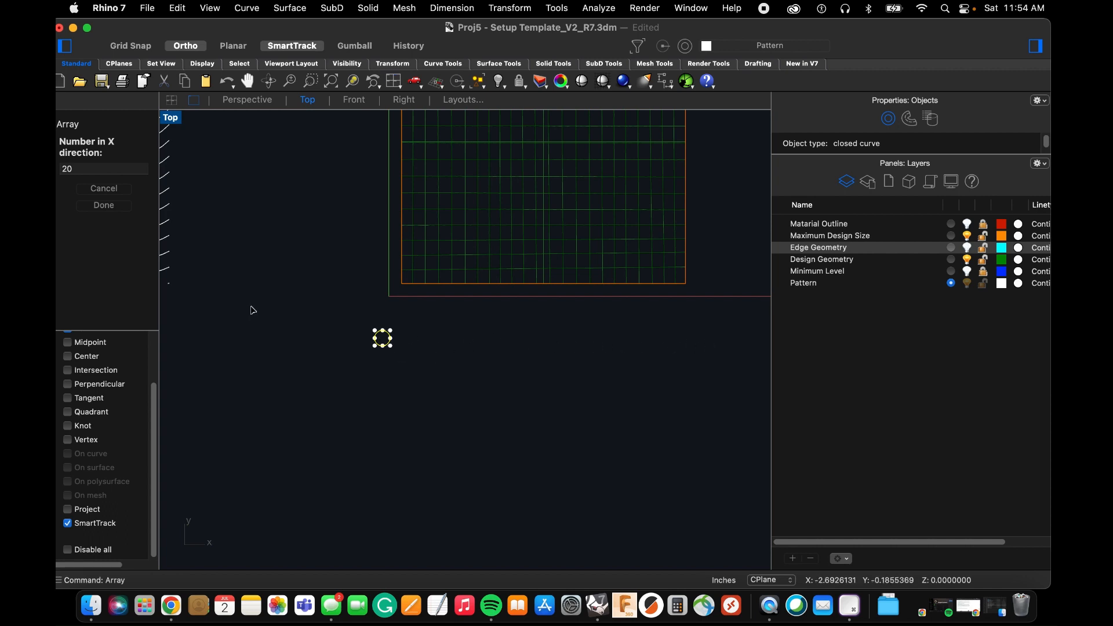
pyautogui.press('Return')
pyautogui.press('space')
pyautogui.press('space')
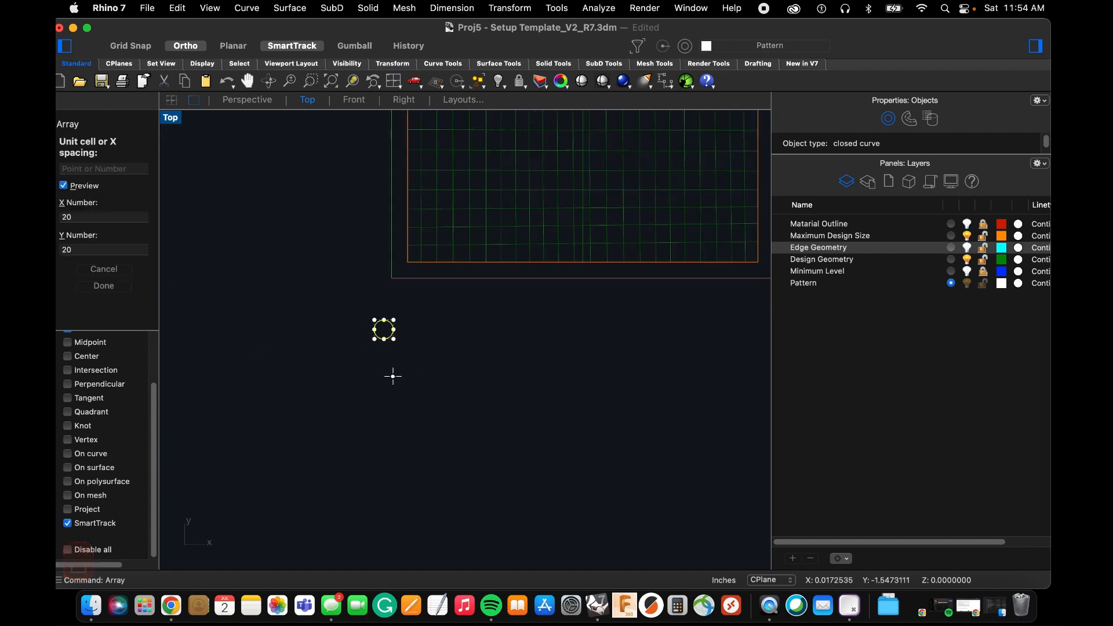
# Turn on the Center object snap and place the array unit cell's first corner at the circle's center.
pyautogui.scroll(3, 384, 329)
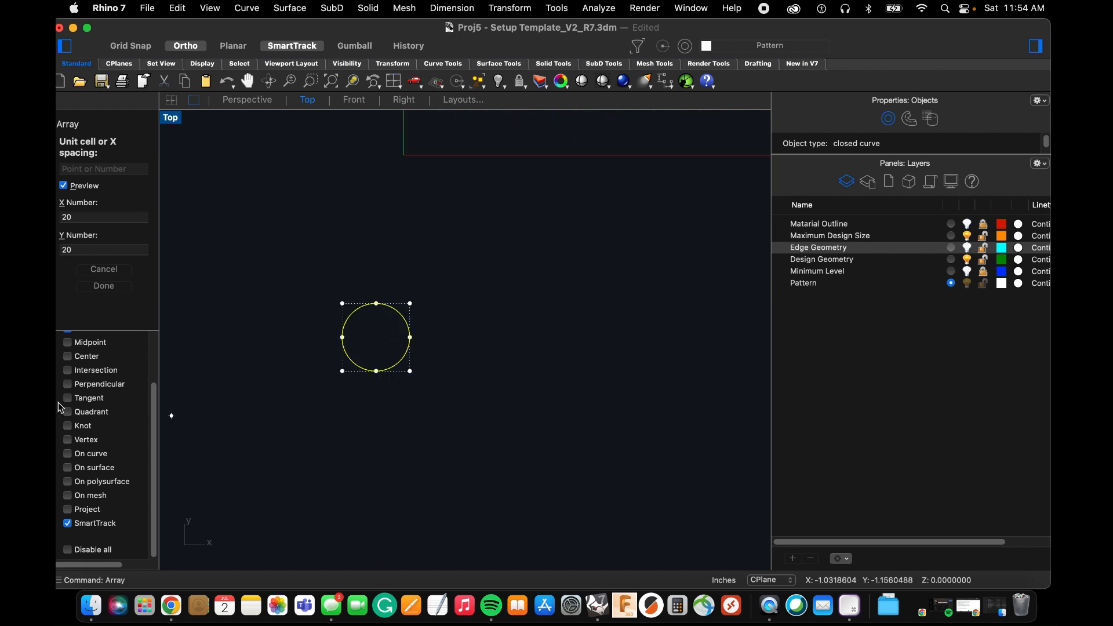
pyautogui.scroll(3, 61, 413)
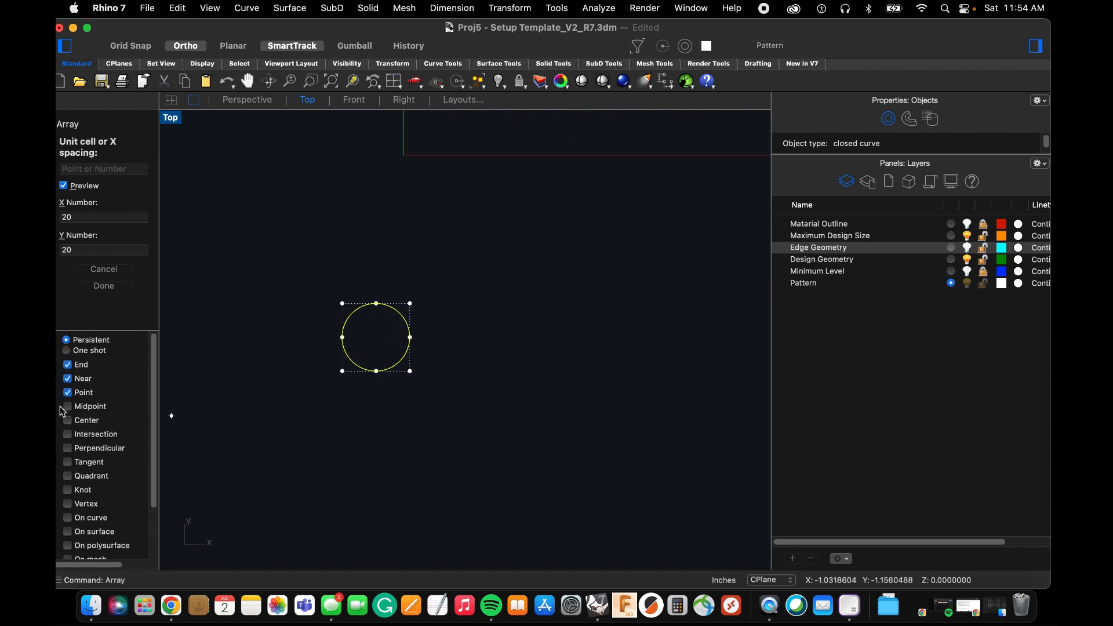
pyautogui.click(376, 369)
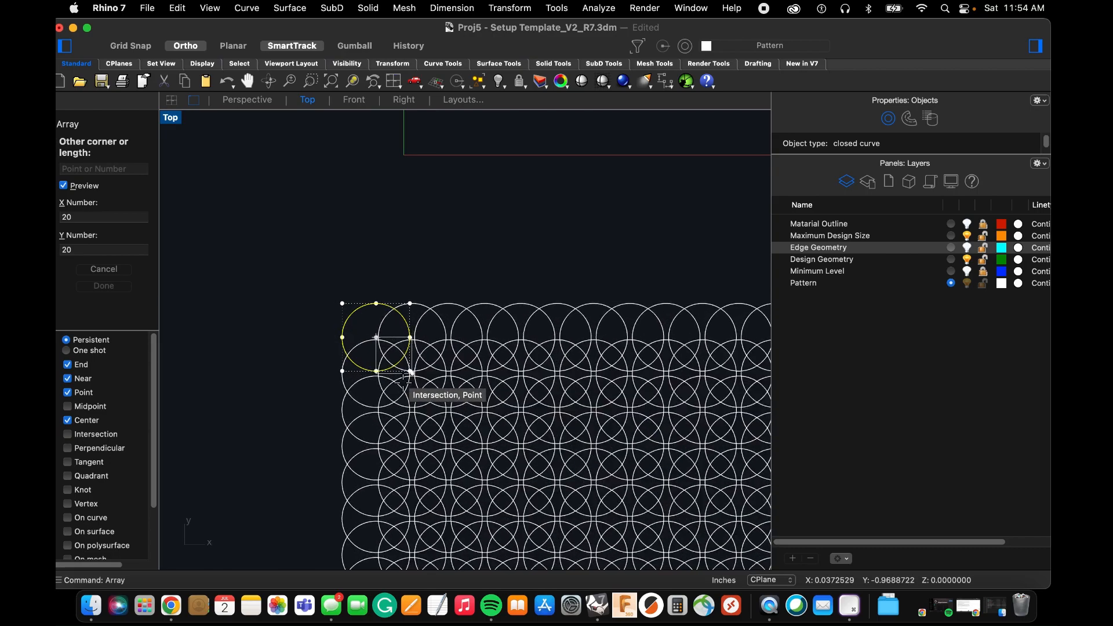
pyautogui.scroll(4, 423, 404)
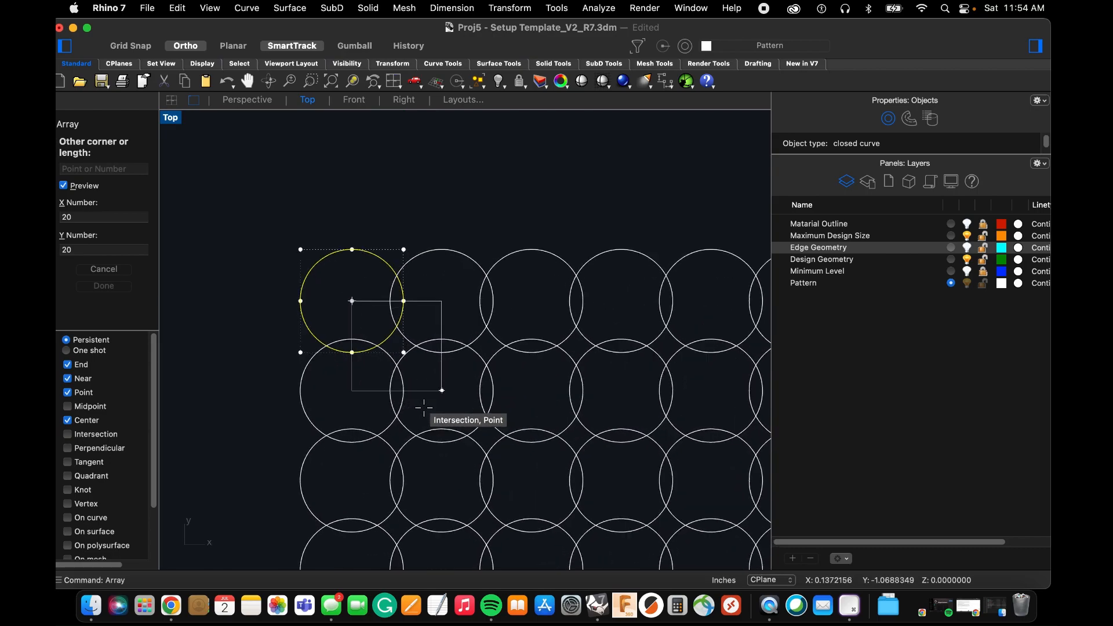
pyautogui.scroll(-20, 425, 405)
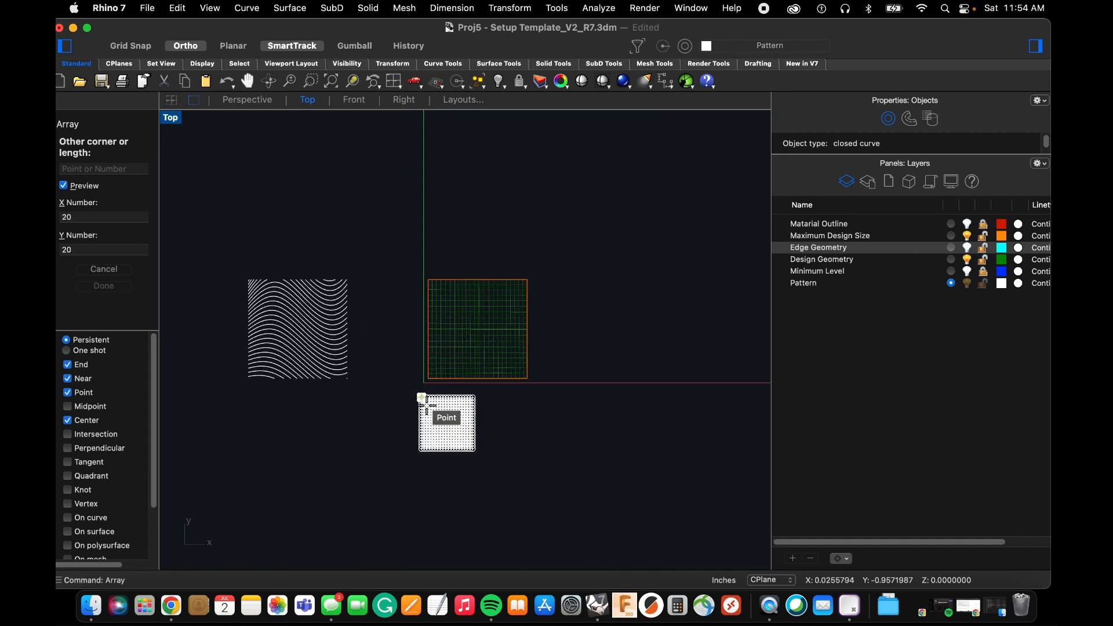
pyautogui.scroll(5, 427, 406)
pyautogui.scroll(-9, 443, 429)
pyautogui.scroll(3, 462, 440)
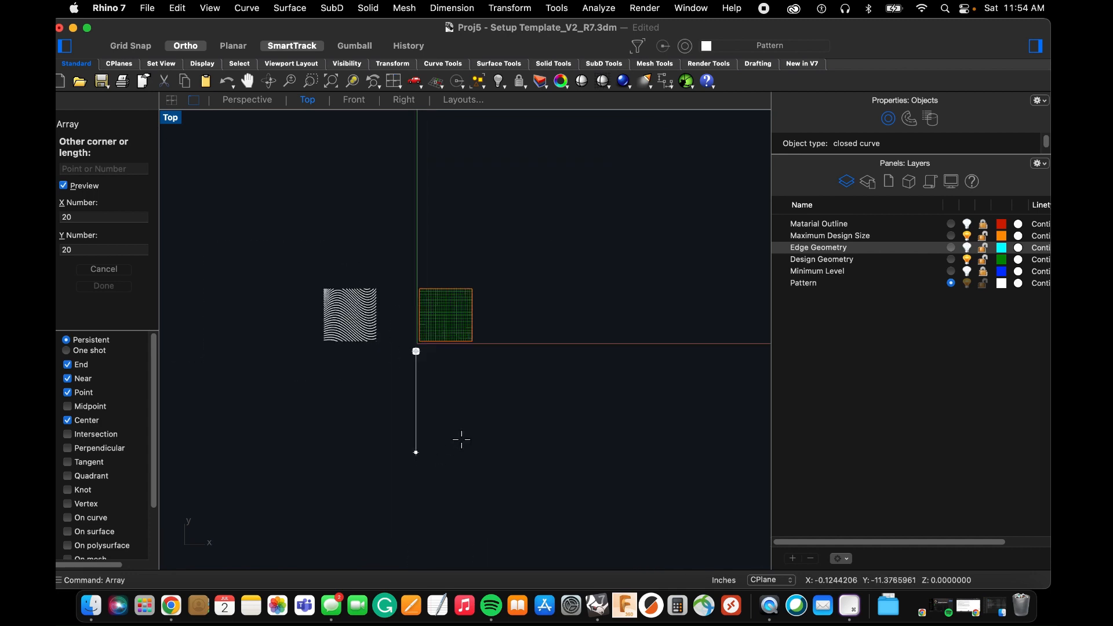
pyautogui.scroll(-6, 461, 429)
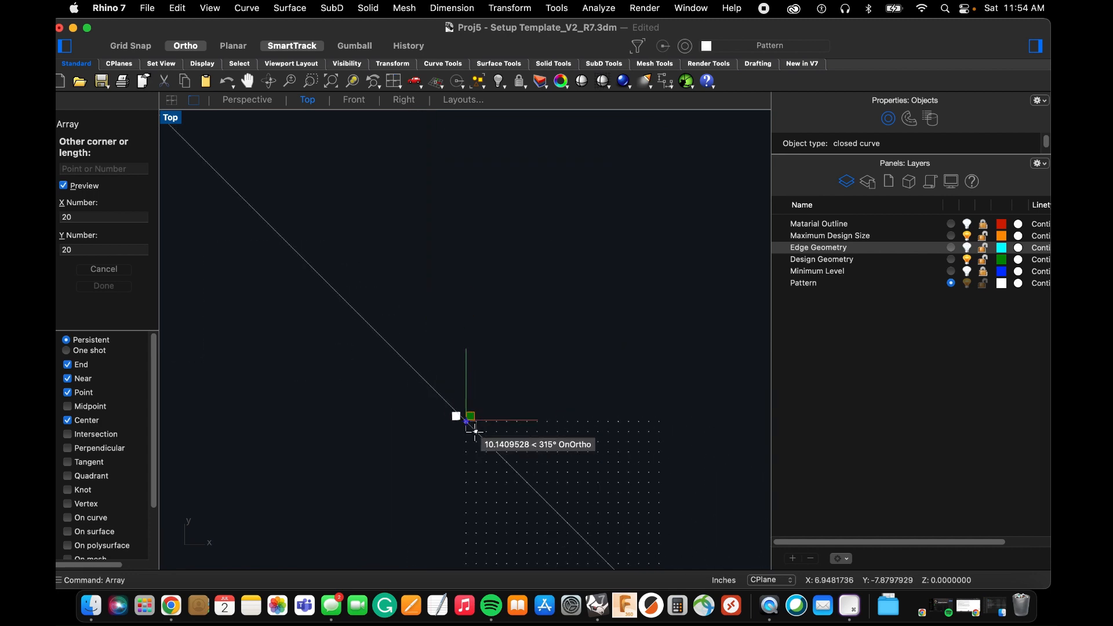
pyautogui.scroll(3, 462, 422)
pyautogui.scroll(10, 462, 417)
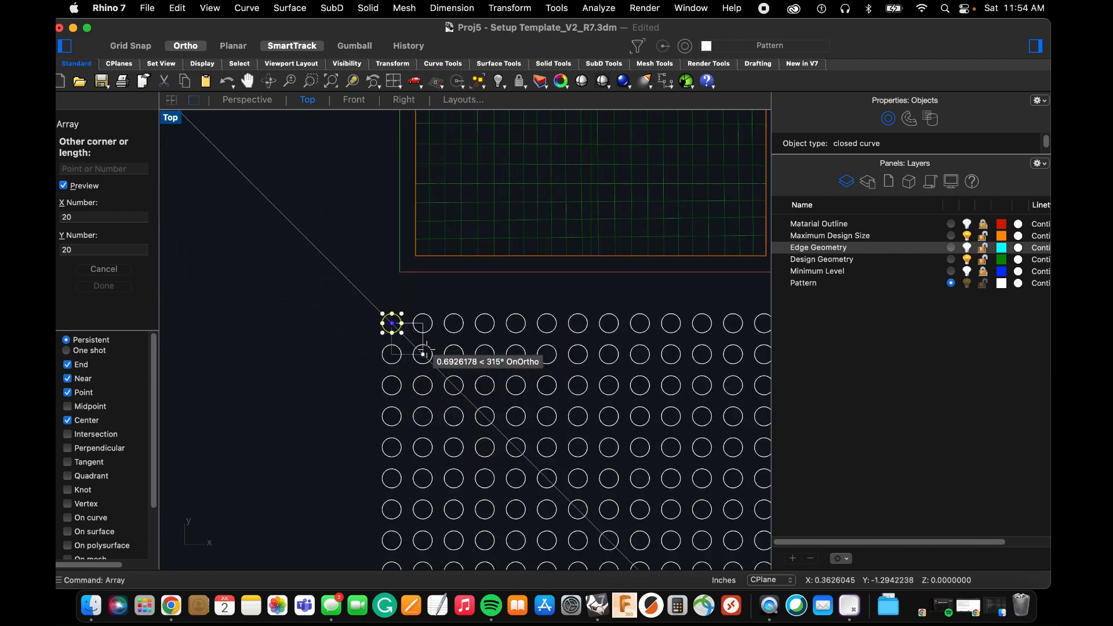
pyautogui.scroll(10, 396, 325)
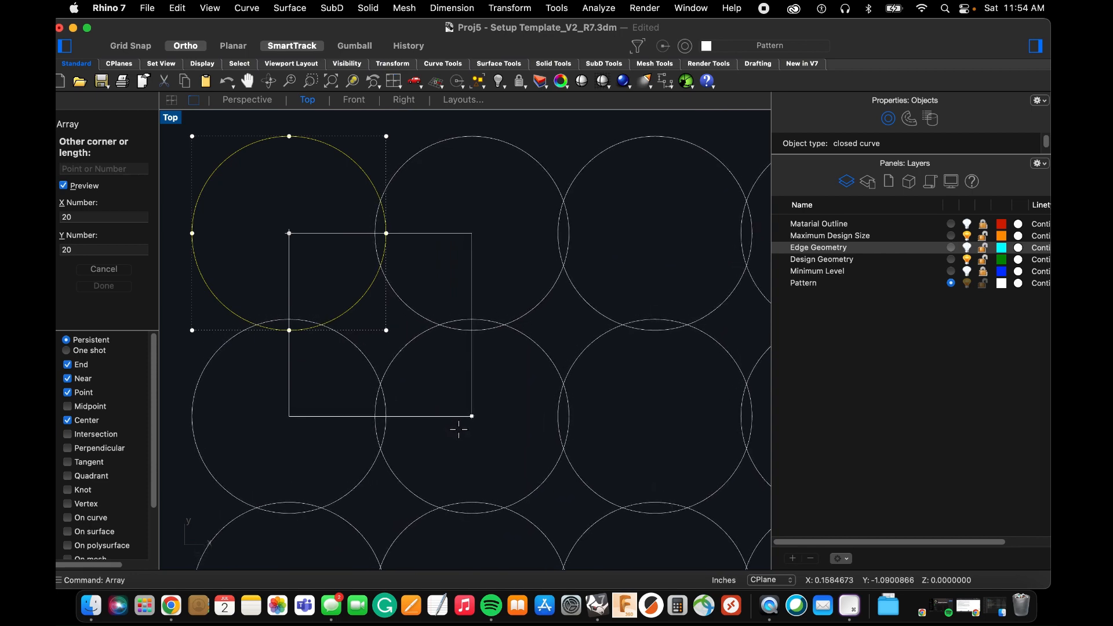
pyautogui.click(459, 431)
pyautogui.scroll(-10, 459, 431)
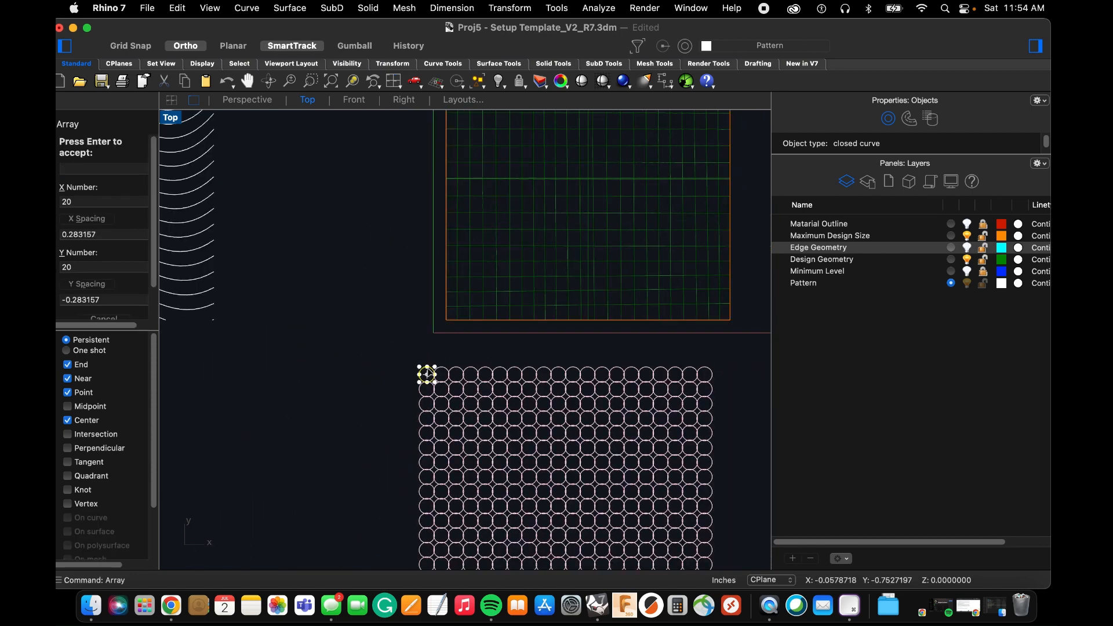
pyautogui.scroll(2, 396, 366)
pyautogui.press('Escape')
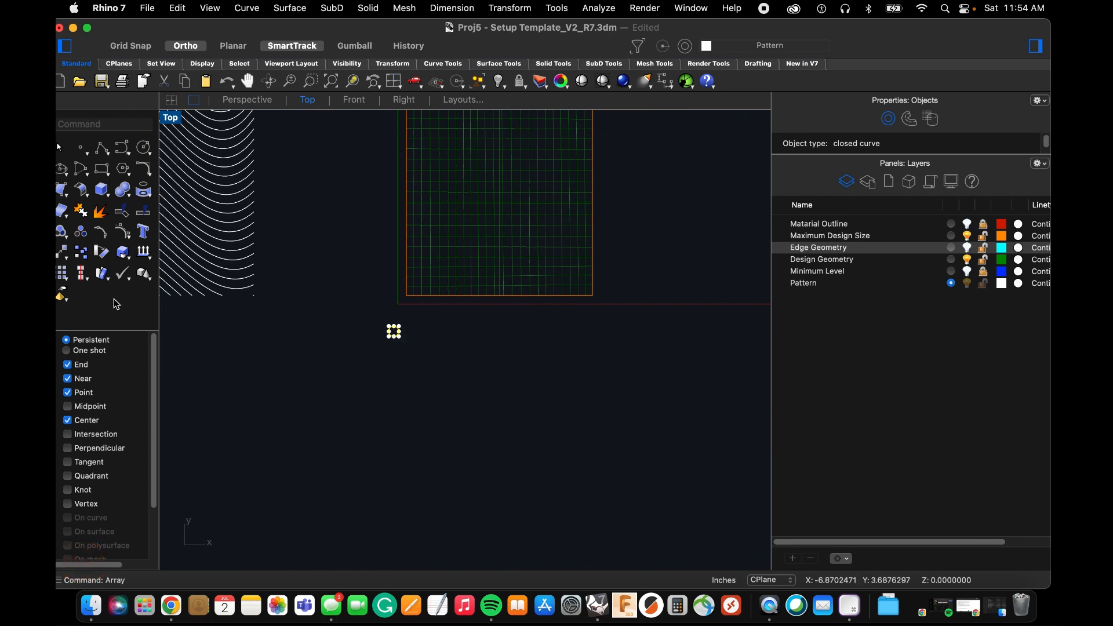
# Start a rectangular Array of the small circle with 20 copies in X, 20 in Y and 1 in Z.
pyautogui.write('arr')
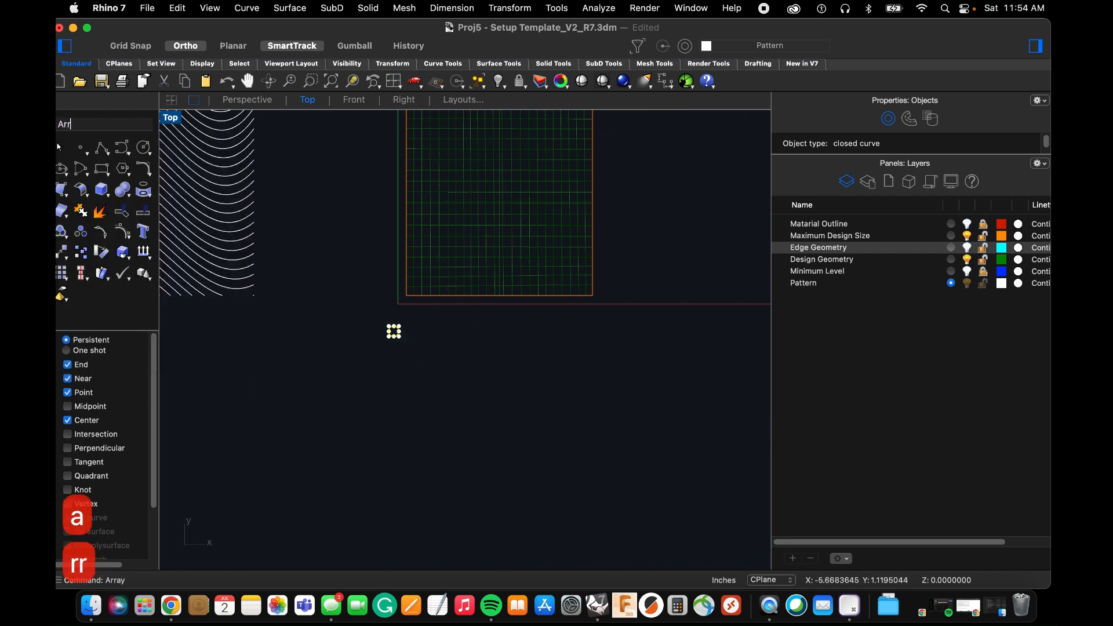
pyautogui.press('space')
pyautogui.press('Return')
pyautogui.scroll(5, 293, 310)
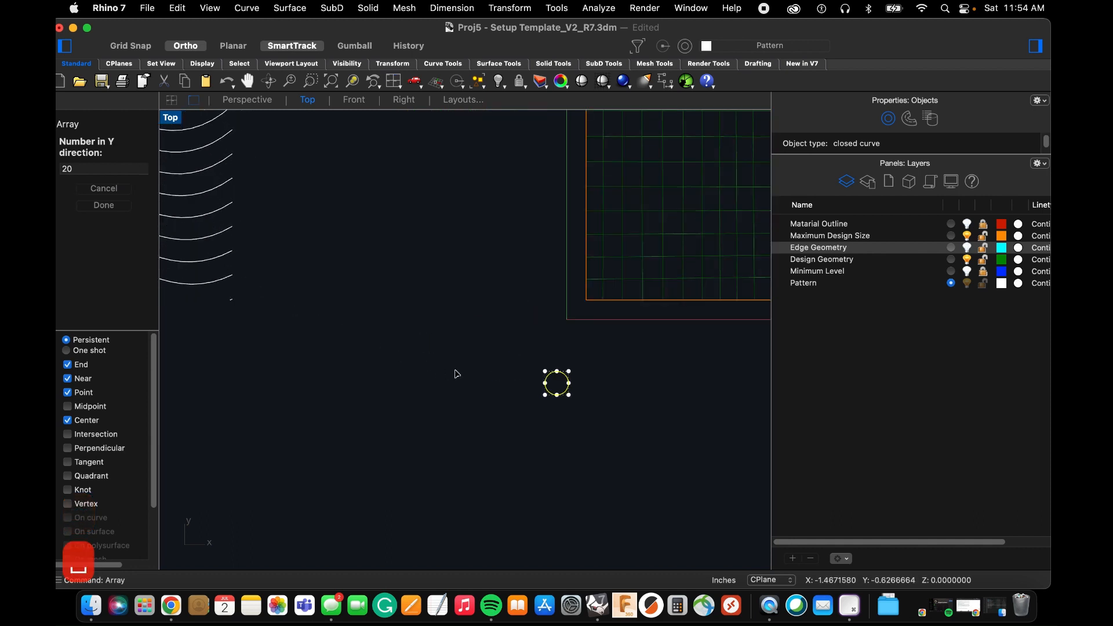
pyautogui.press('Return')
pyautogui.scroll(7, 502, 377)
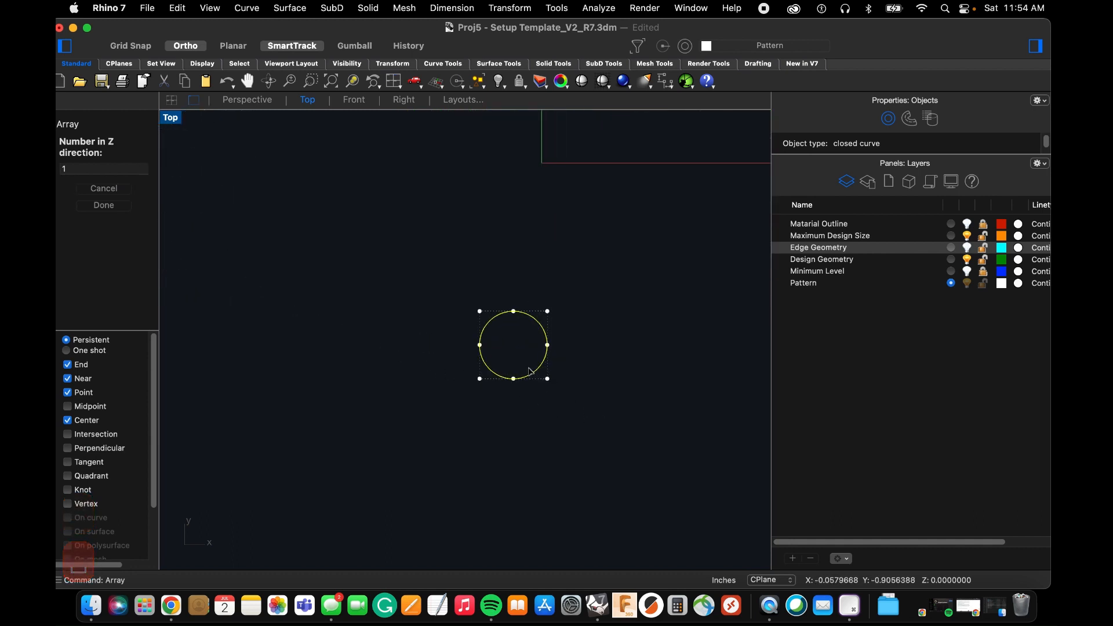
pyautogui.press('Return')
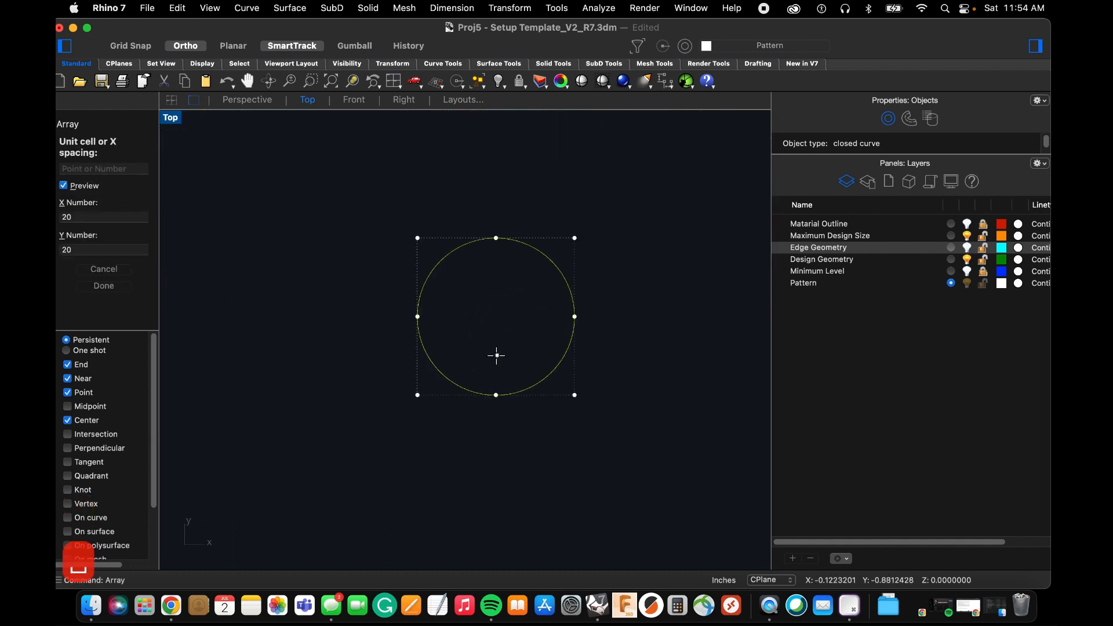
# Place the array's unit cell from the circle's center with about 0.285 inch spacing so neighbouring circles overlap slightly, and accept it.
pyautogui.click(466, 377)
pyautogui.scroll(-5, 421, 339)
pyautogui.scroll(6, 499, 377)
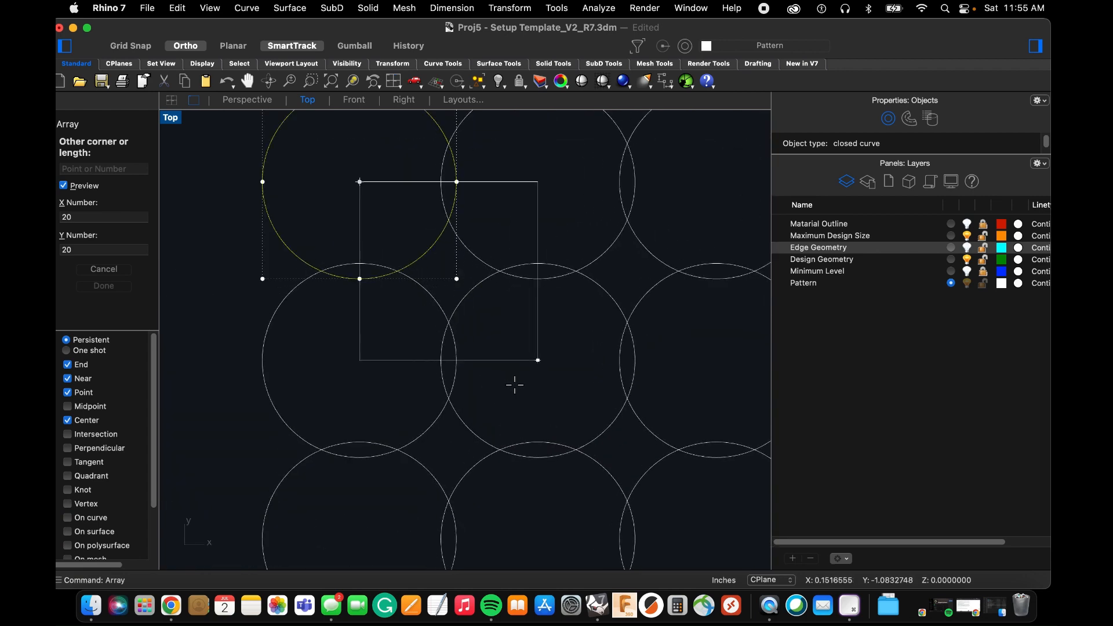
pyautogui.click(521, 393)
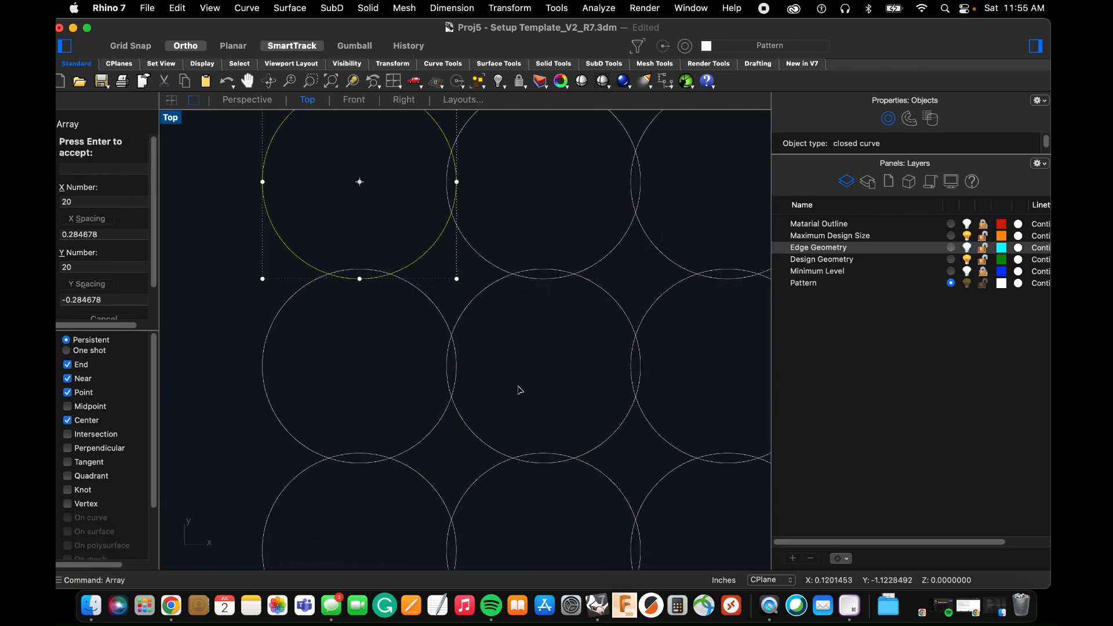
pyautogui.press('Return')
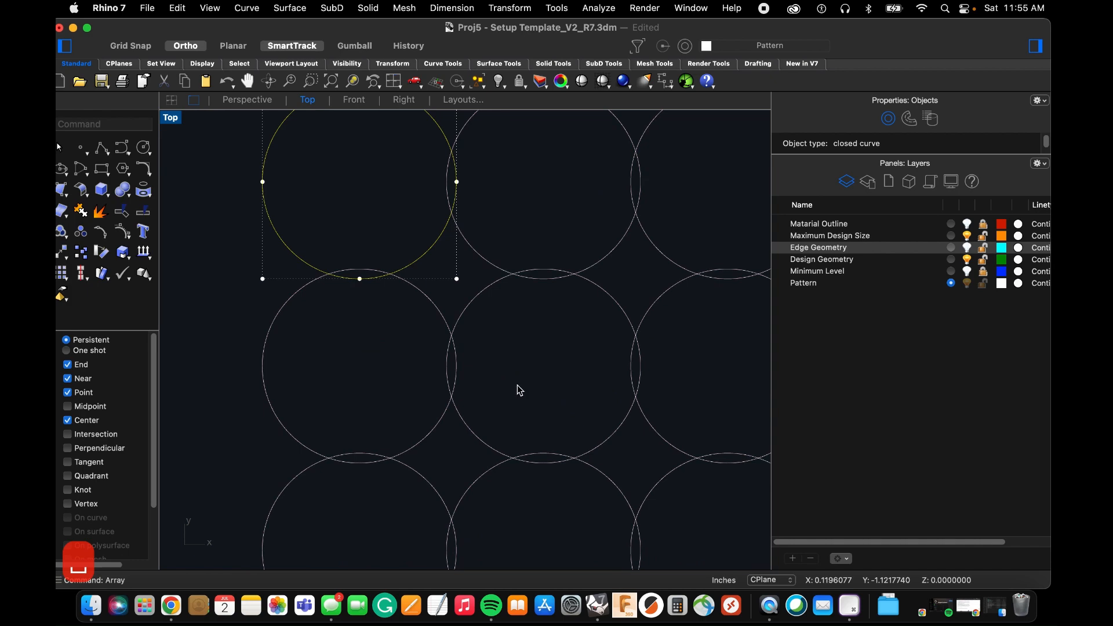
# Compare the circle array's size with the maximum design size square, and undo the array.
pyautogui.scroll(-3, 518, 388)
pyautogui.scroll(-6, 371, 296)
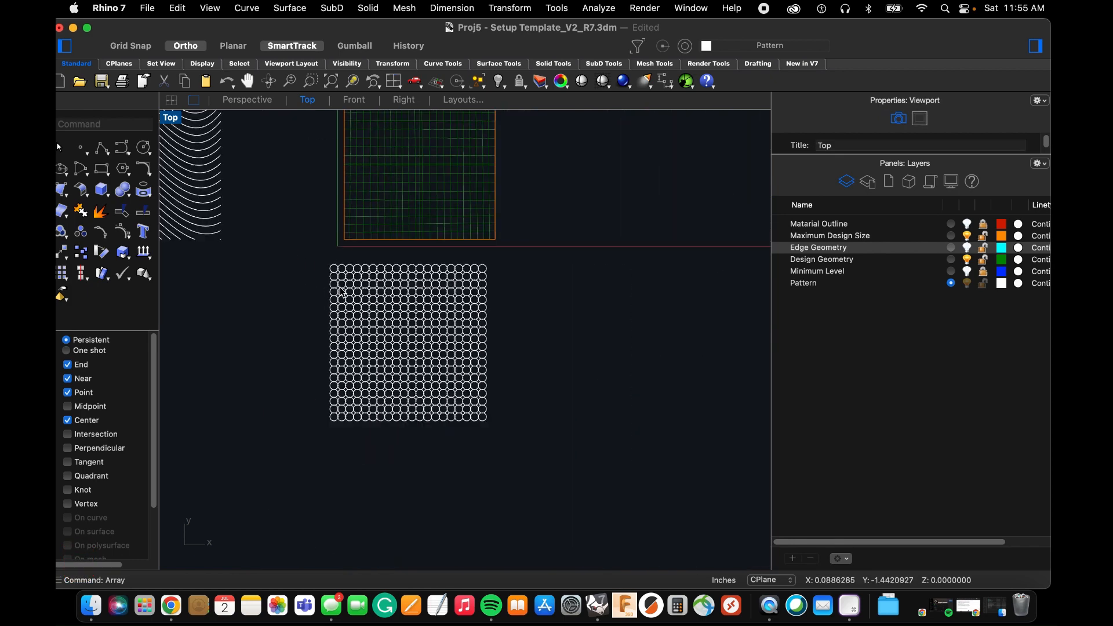
pyautogui.scroll(-4, 448, 419)
pyautogui.scroll(2, 429, 381)
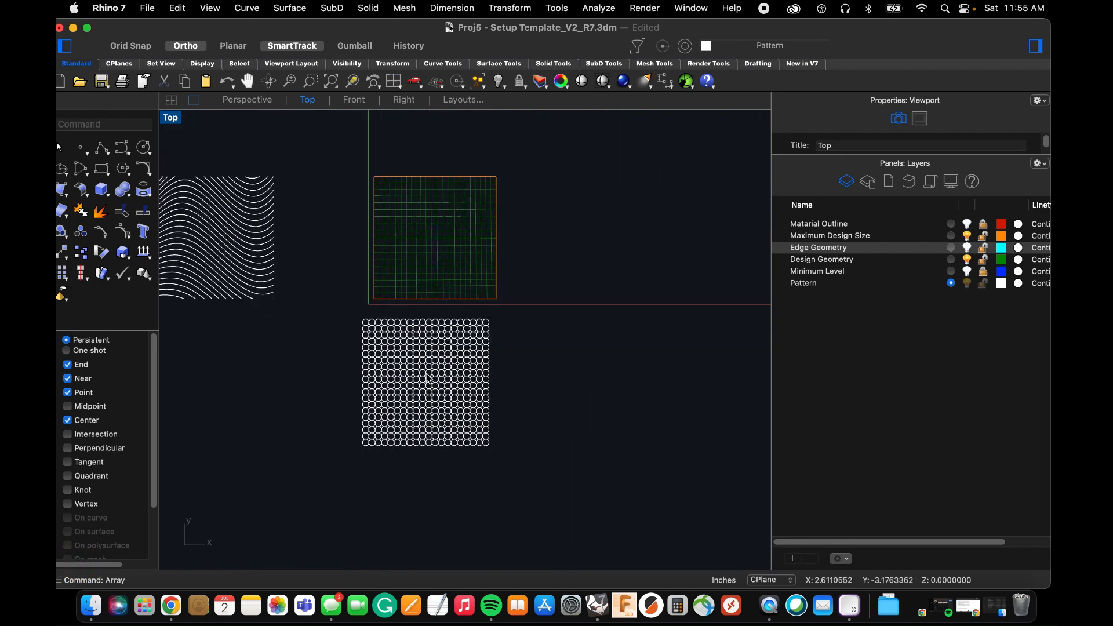
pyautogui.scroll(4, 425, 386)
pyautogui.scroll(-3, 417, 337)
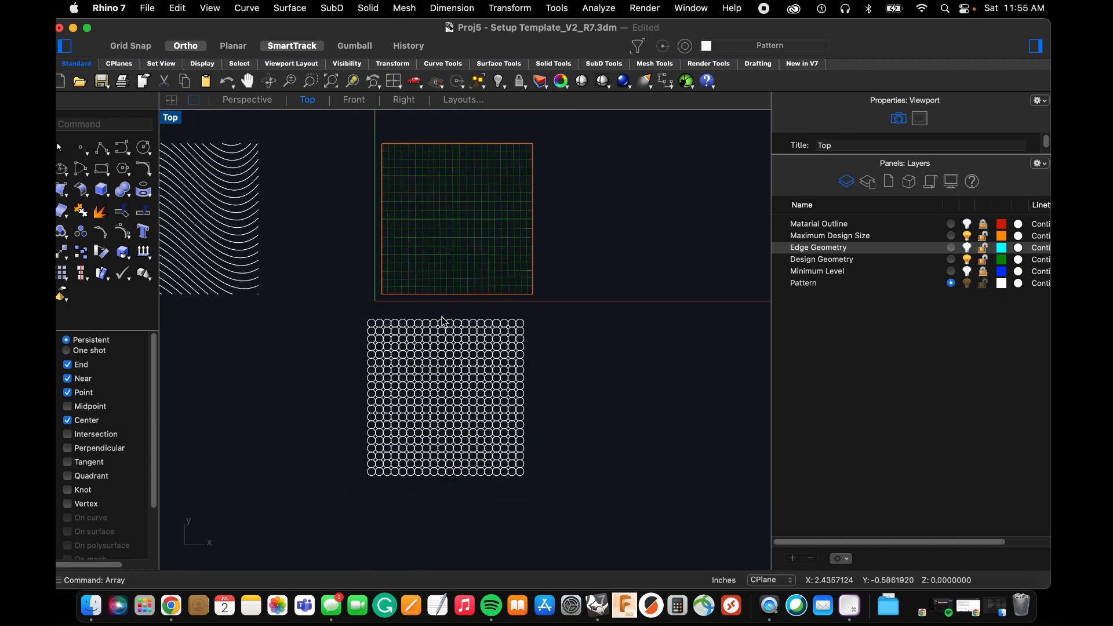
pyautogui.press('super+z')
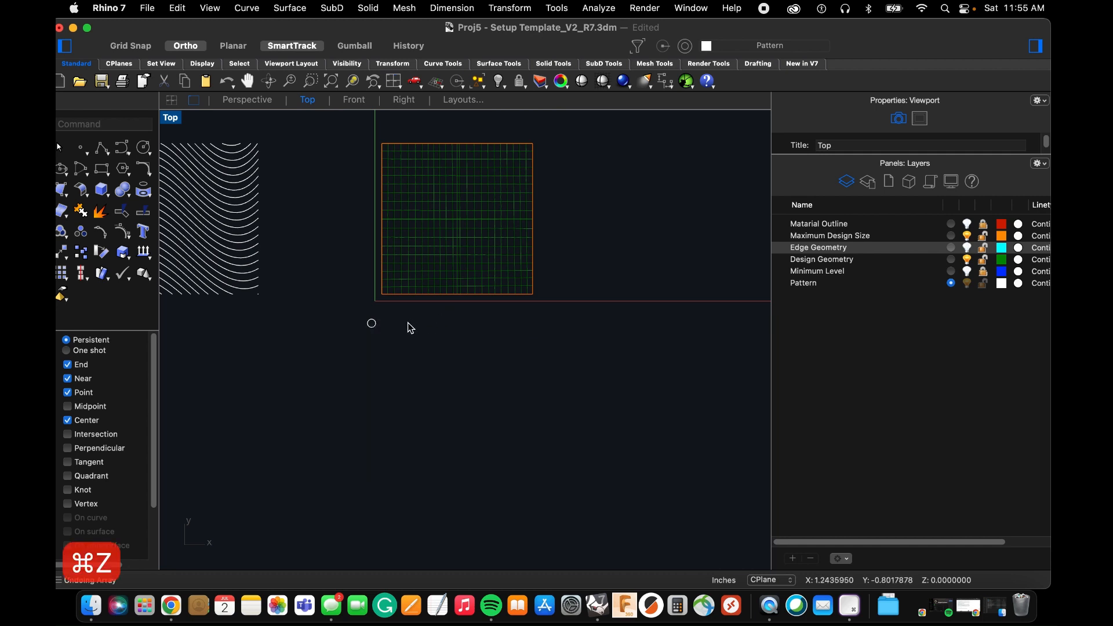
# Start a rectangular Array of the small circle with 50 copies in X, 50 in Y and 1 in Z.
pyautogui.press('space')
pyautogui.scroll(5, 371, 328)
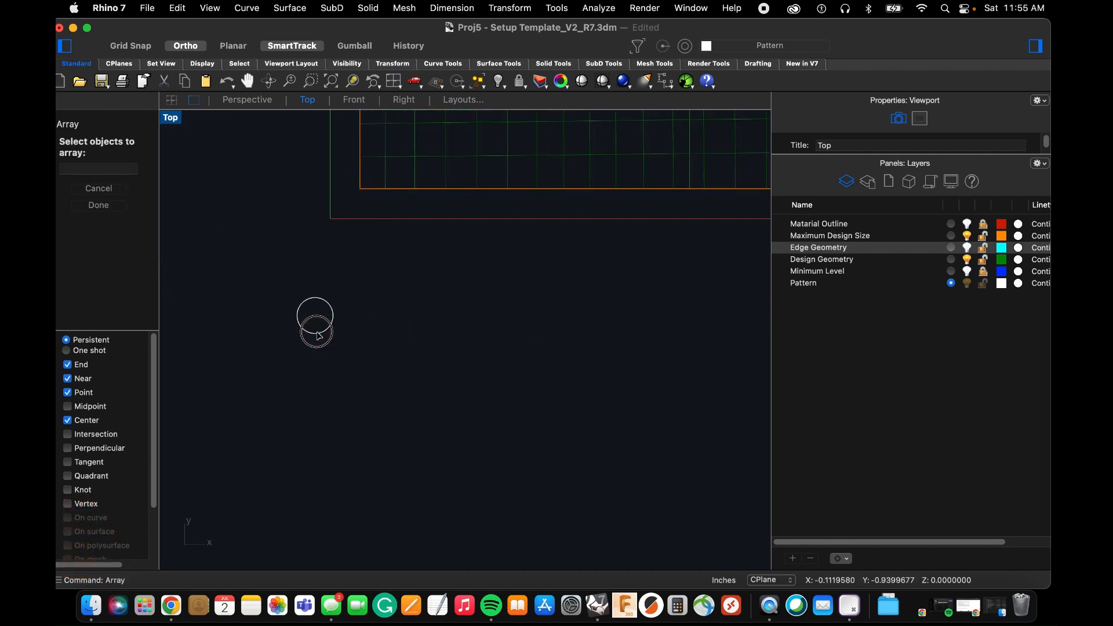
pyautogui.click(318, 333)
pyautogui.press('space')
pyautogui.write('50')
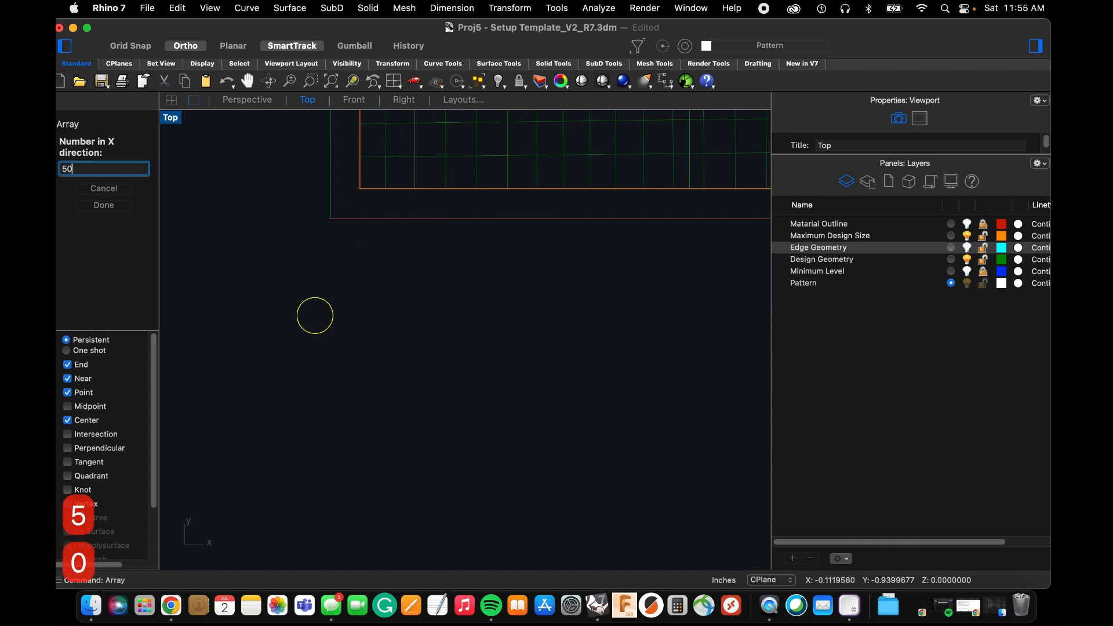
pyautogui.press('space')
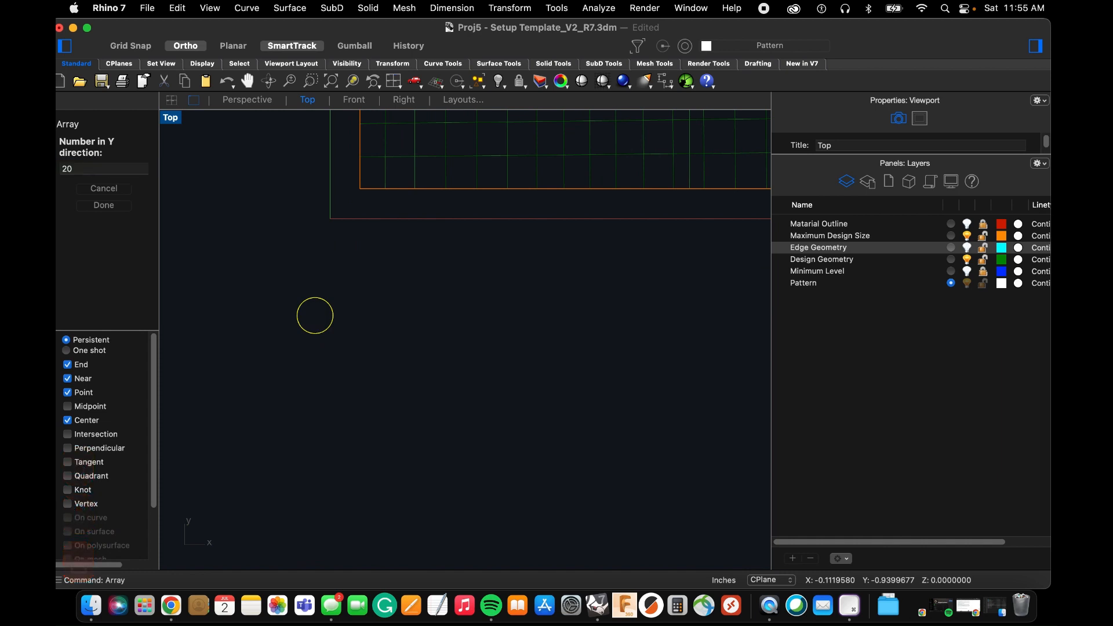
pyautogui.write('50')
pyautogui.press('space')
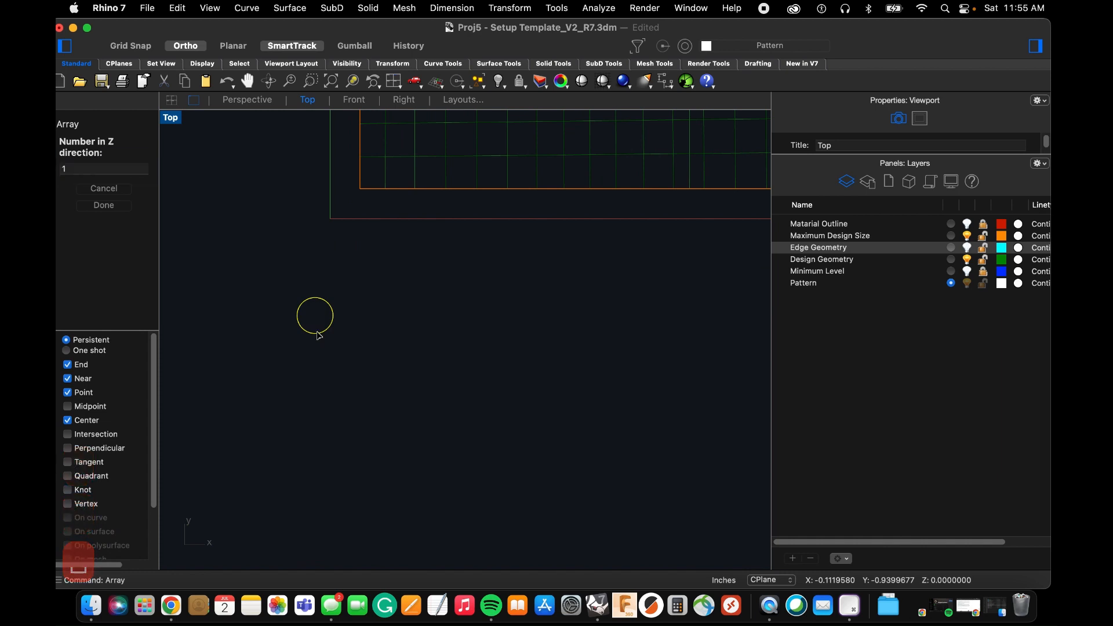
pyautogui.press('space')
# Set the array's unit cell from the circle's center to about 0.29 inch spacing down and to the right, and accept the array.
pyautogui.scroll(3, 316, 330)
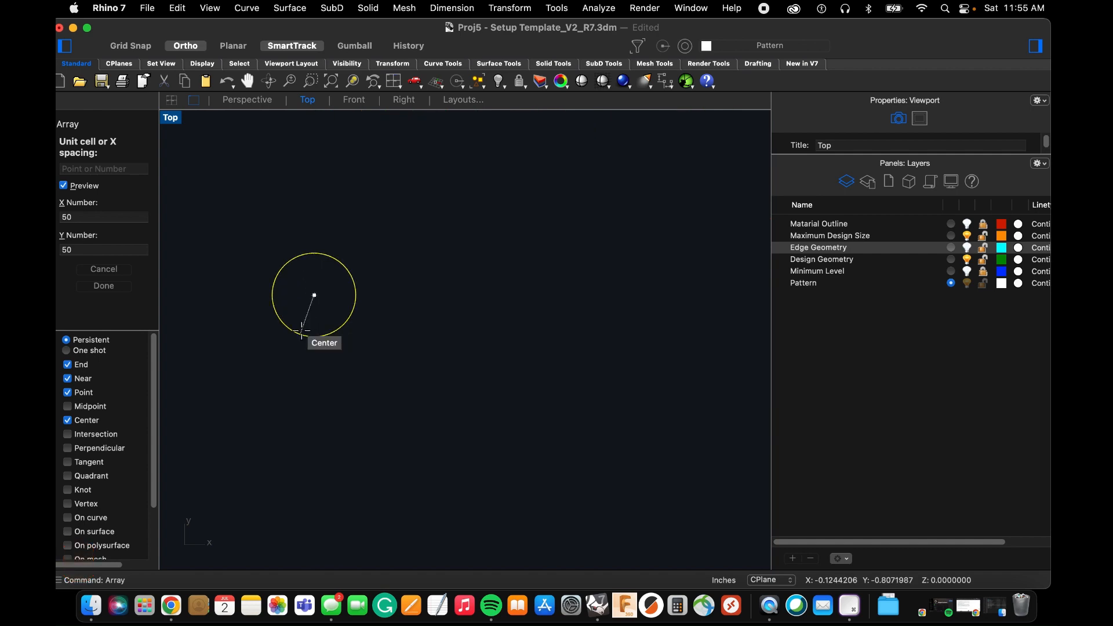
pyautogui.click(315, 330)
pyautogui.scroll(5, 363, 364)
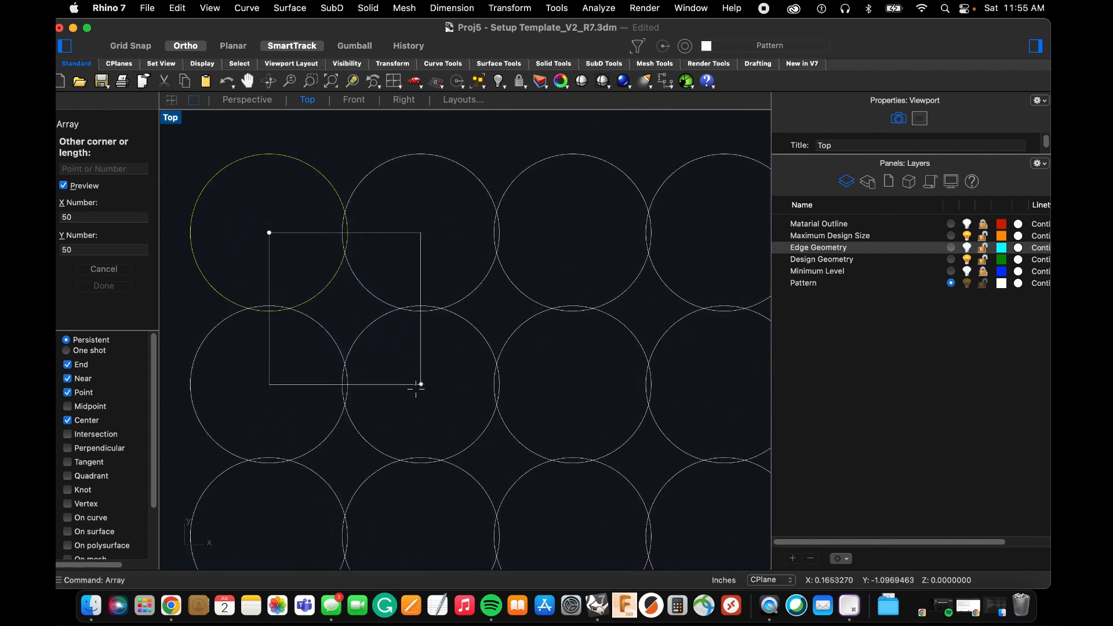
pyautogui.click(414, 384)
pyautogui.scroll(-5, 417, 391)
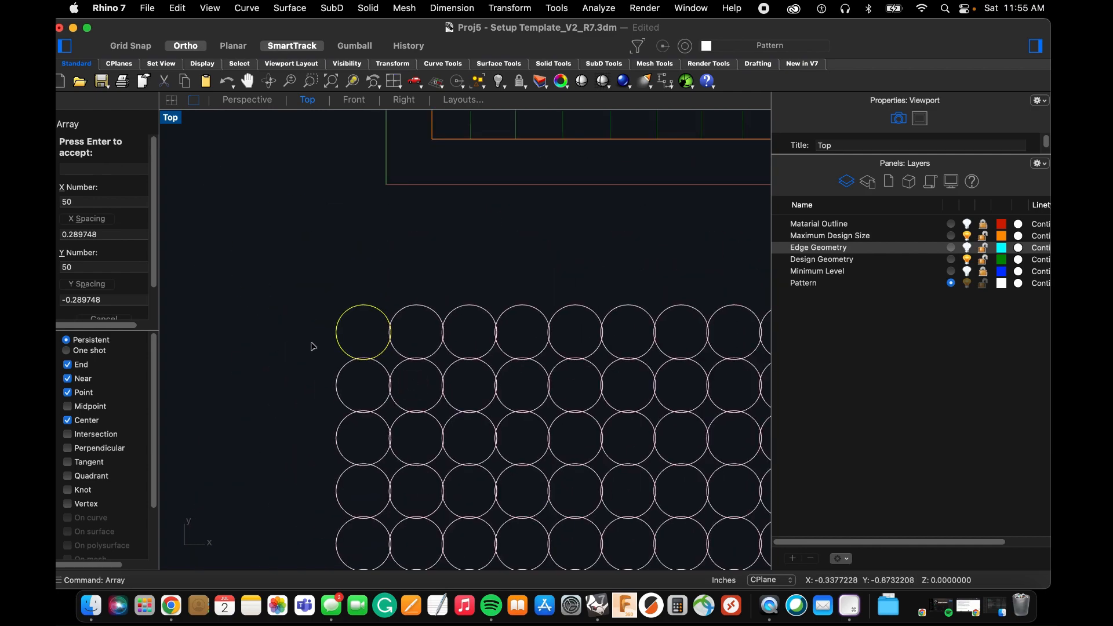
pyautogui.press('Return')
pyautogui.scroll(-10, 287, 299)
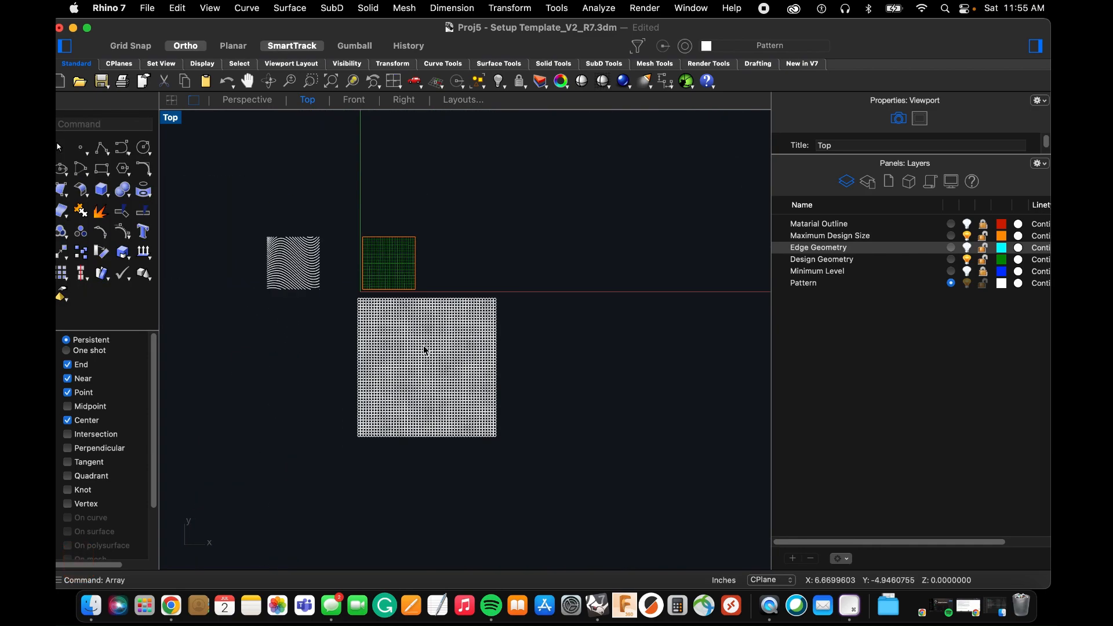
pyautogui.scroll(5, 405, 377)
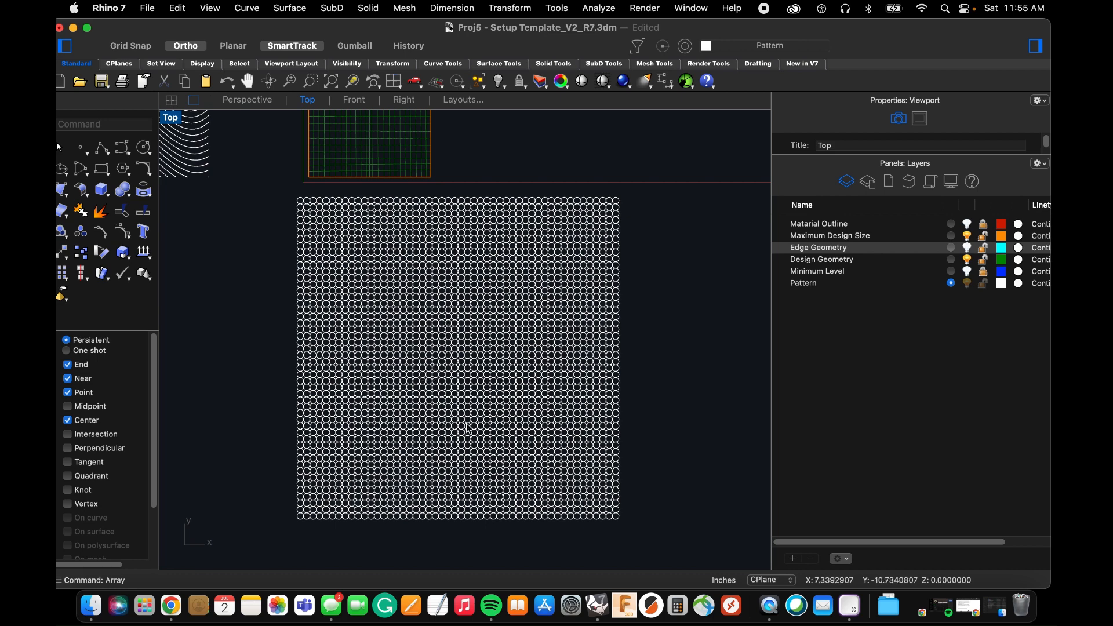
pyautogui.scroll(-3, 467, 427)
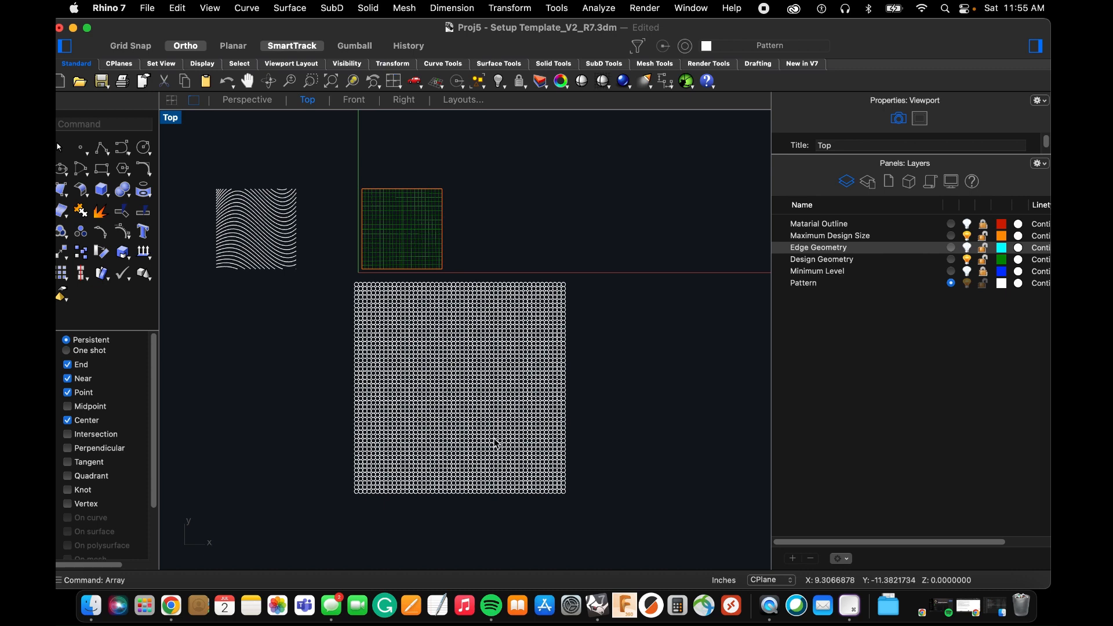
# Select the whole 50 by 50 array of circles and start Cage Edit on it.
pyautogui.moveTo(592, 513); pyautogui.dragTo(339, 283)
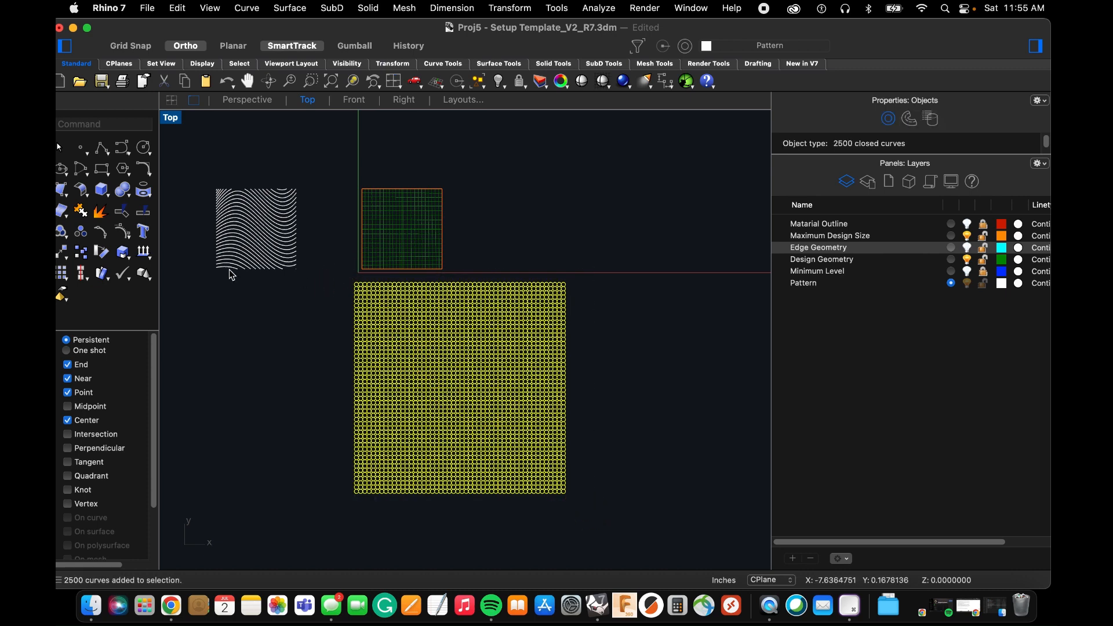
pyautogui.click(102, 276)
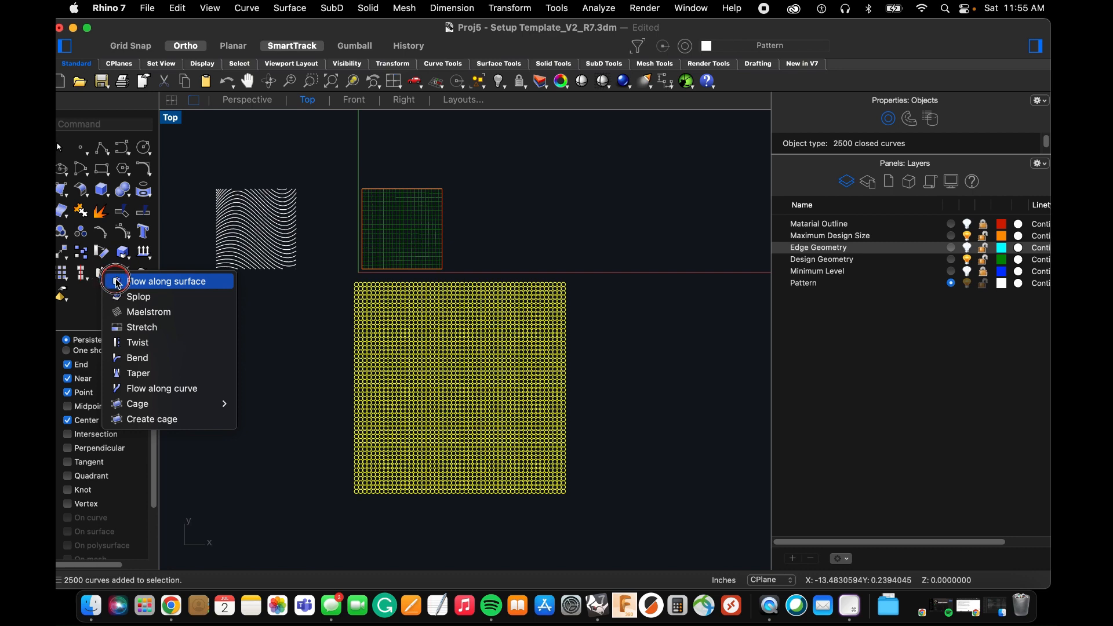
pyautogui.moveTo(150, 411)
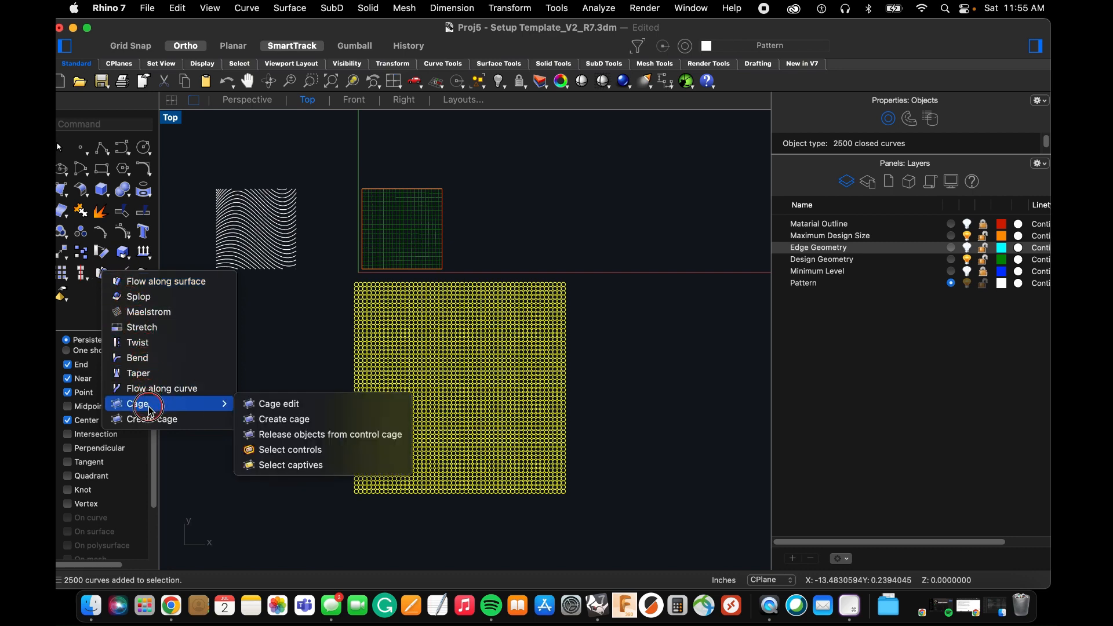
pyautogui.click(267, 404)
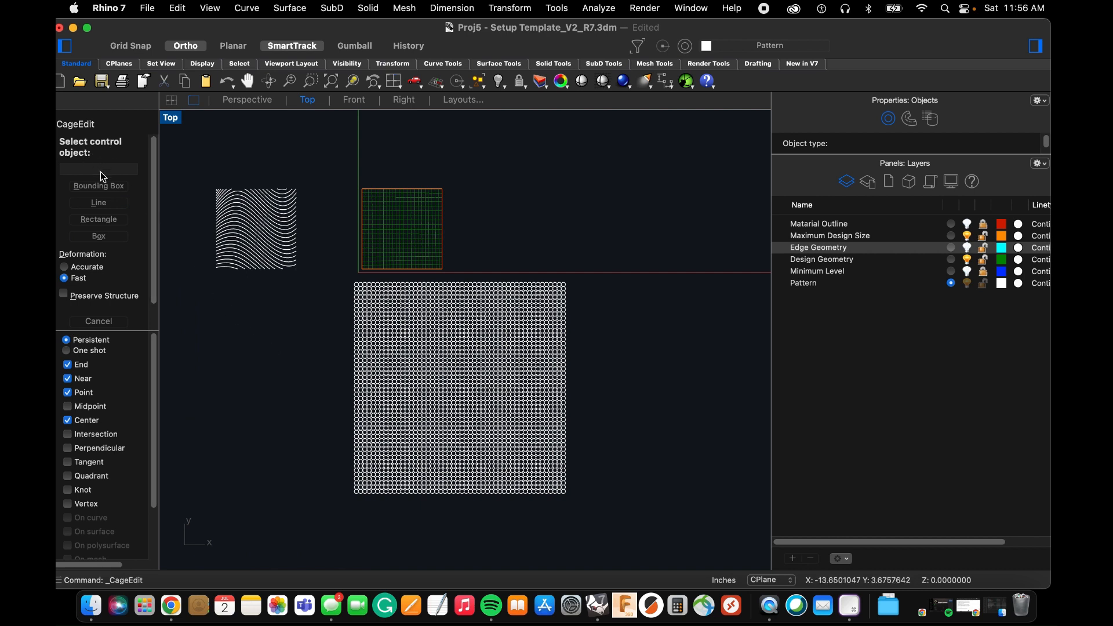
# Define a rectangular control cage from the center of the array's upper-left circle to the center of its lower-right circle.
pyautogui.click(99, 225)
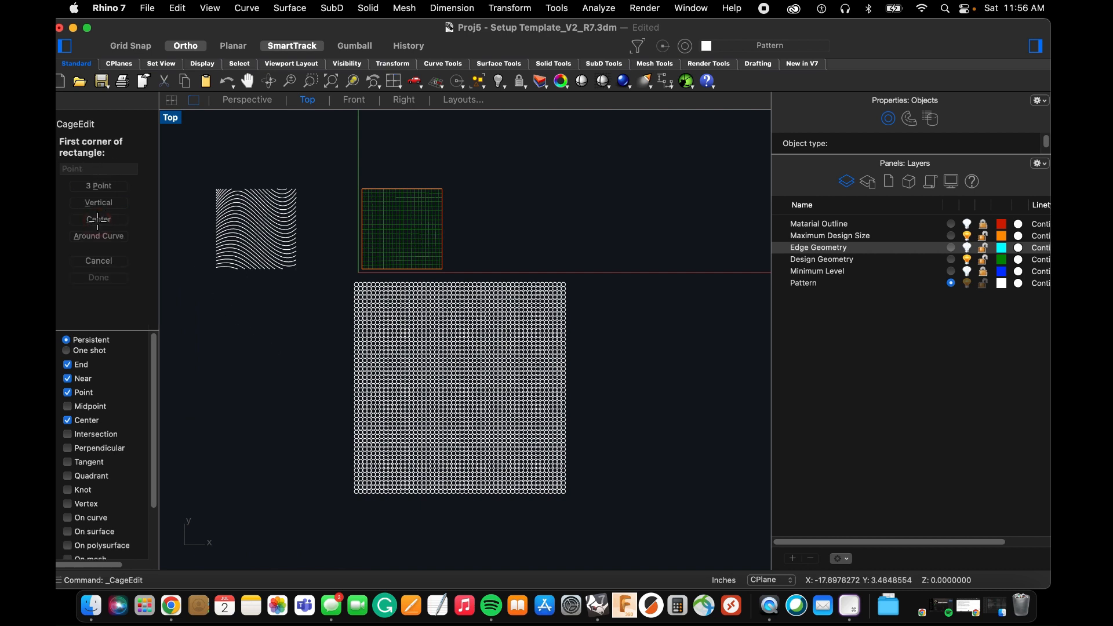
pyautogui.scroll(3, 346, 270)
pyautogui.scroll(6, 489, 355)
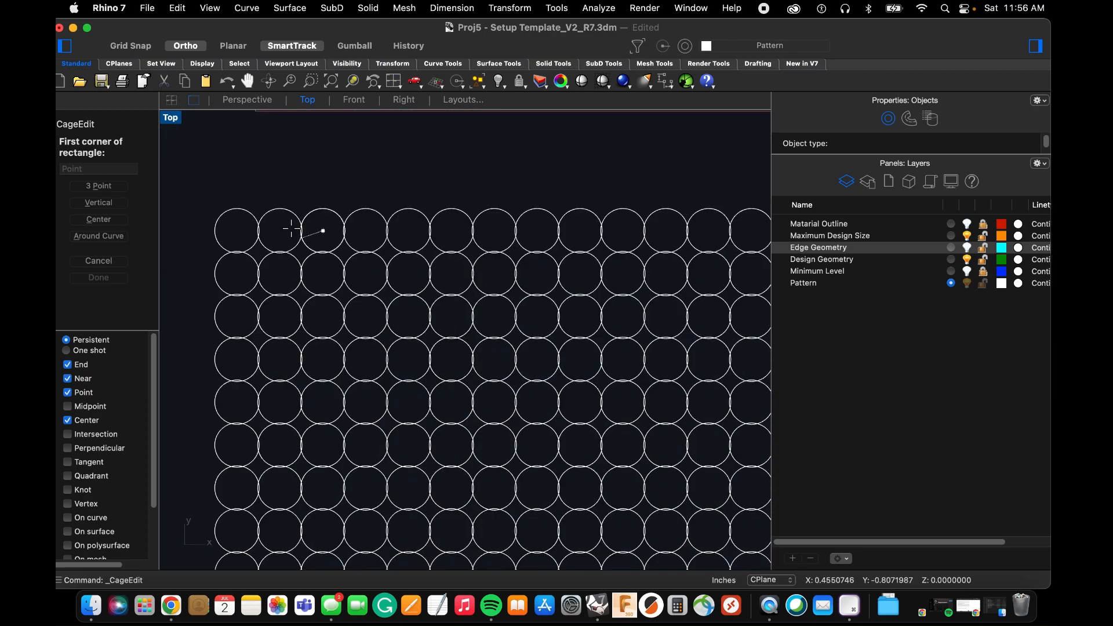
pyautogui.click(190, 242)
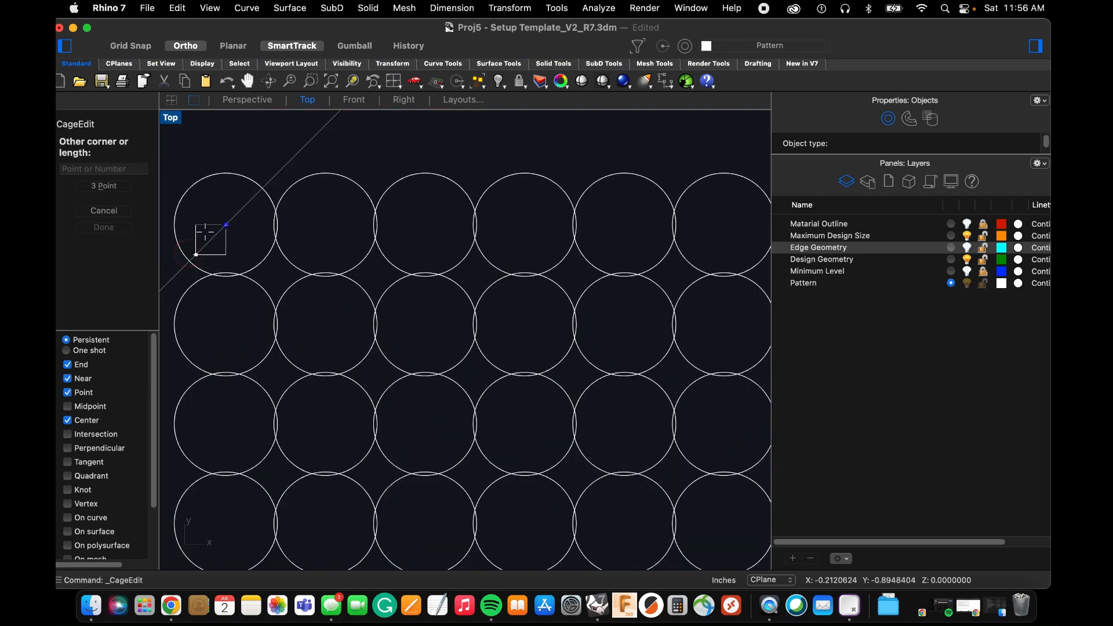
pyautogui.scroll(-6, 209, 226)
pyautogui.scroll(-3, 380, 341)
pyautogui.scroll(10, 383, 357)
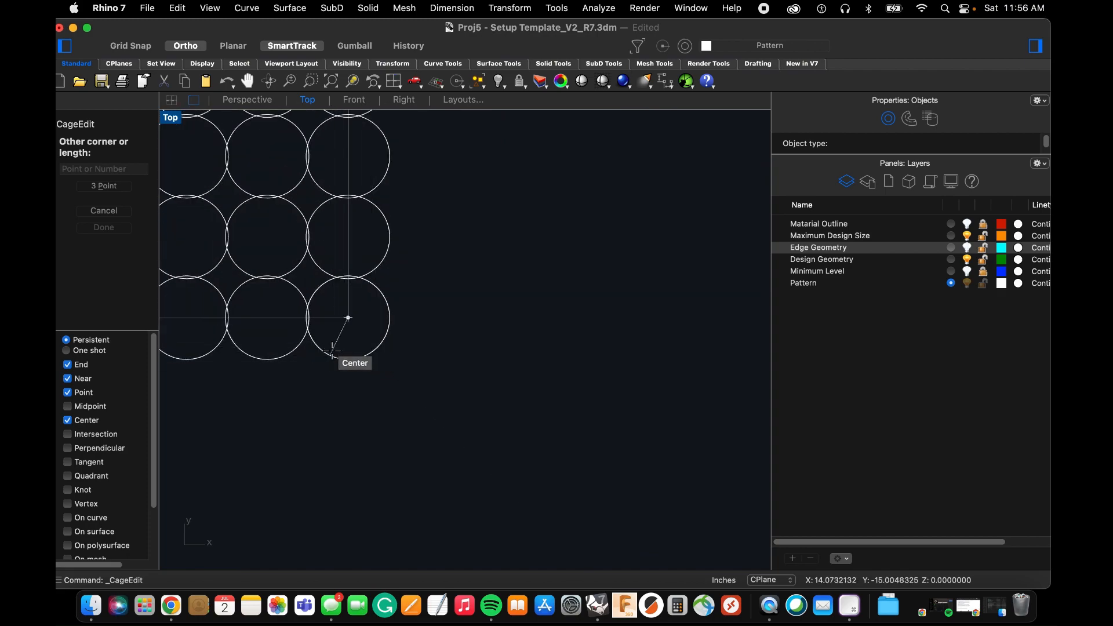
pyautogui.click(347, 318)
pyautogui.scroll(-2, 503, 376)
pyautogui.scroll(-4, 543, 382)
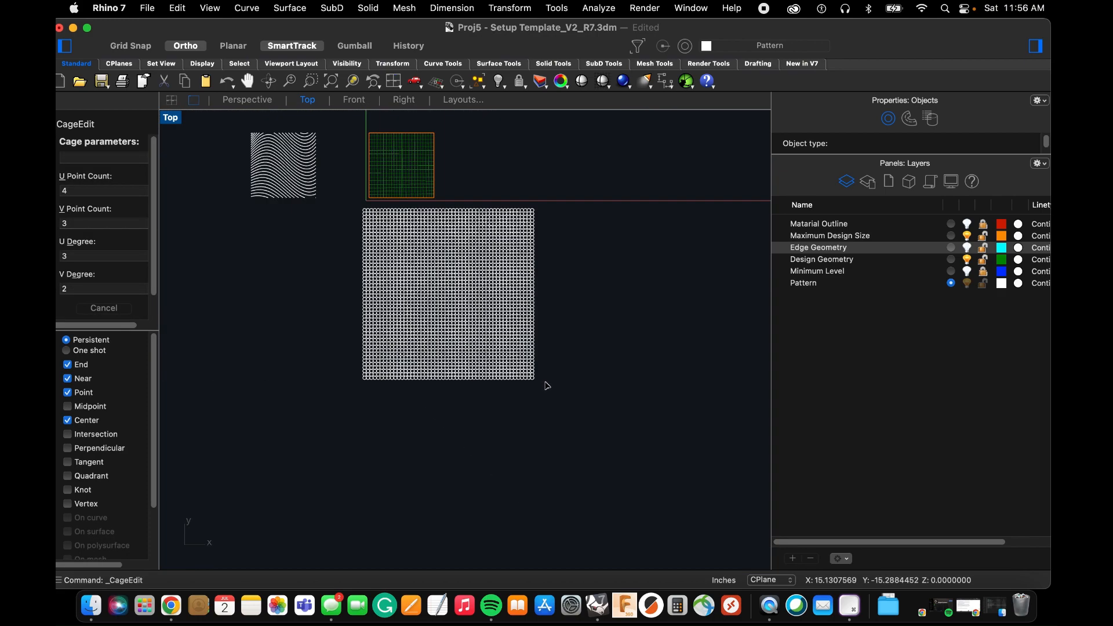
# Set the cage's U point count to 3 and U degree to 2, and apply it to the Global region.
pyautogui.scroll(3, 482, 290)
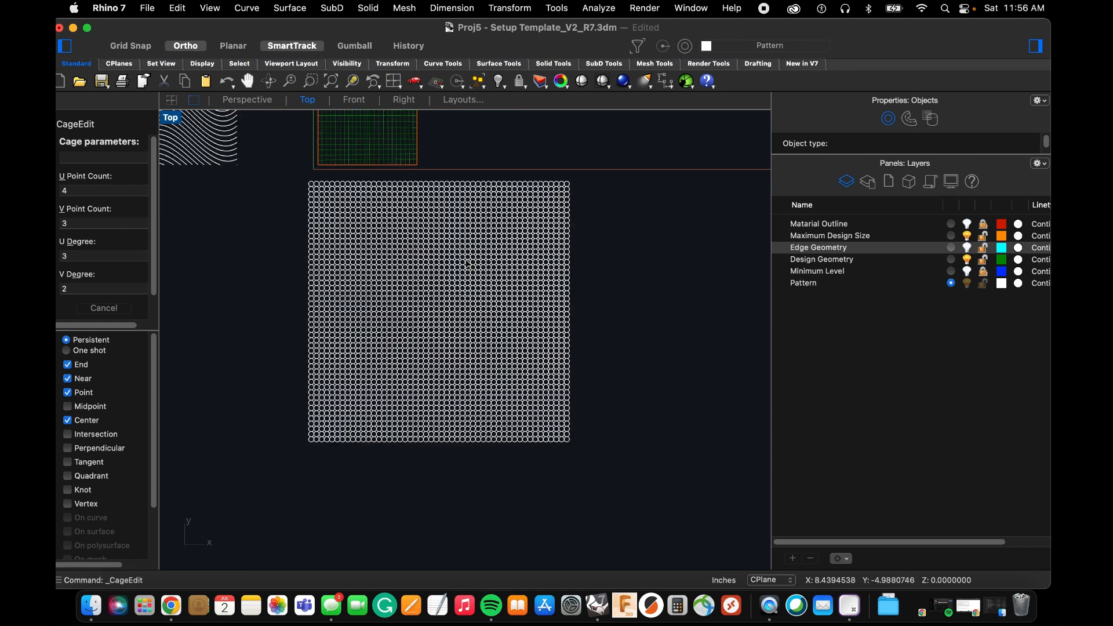
pyautogui.scroll(1, 467, 264)
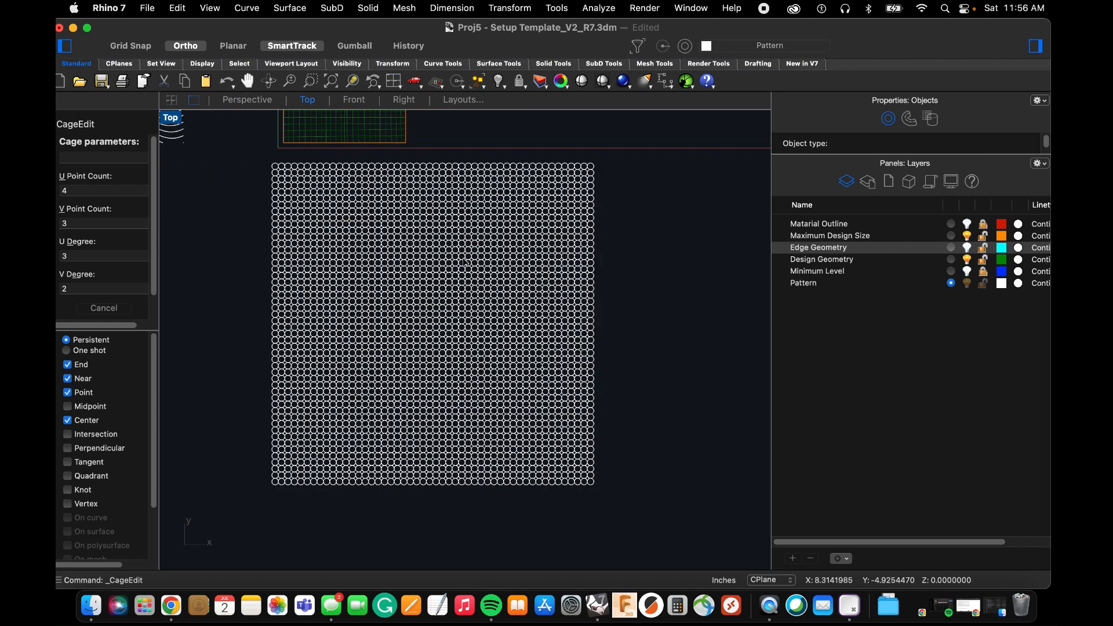
pyautogui.click(70, 190)
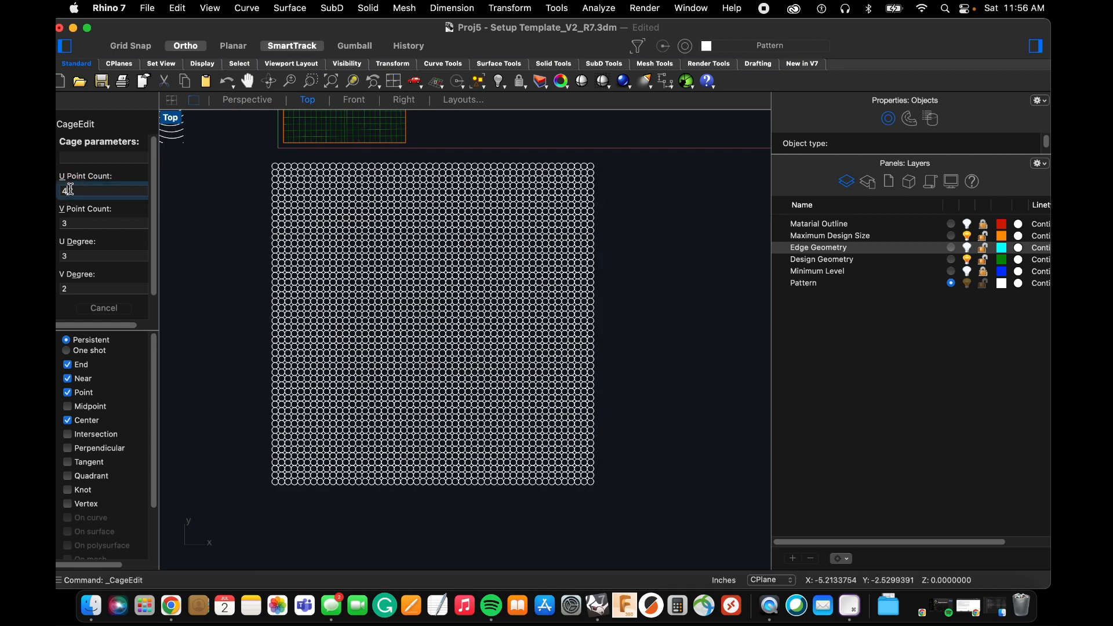
pyautogui.write('3')
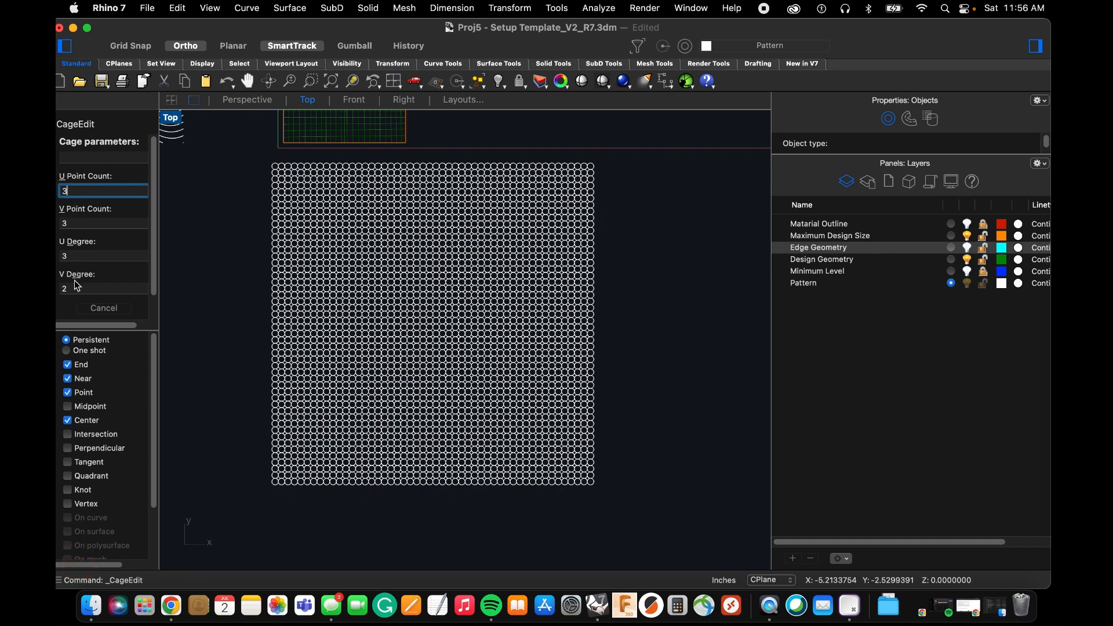
pyautogui.press('Return')
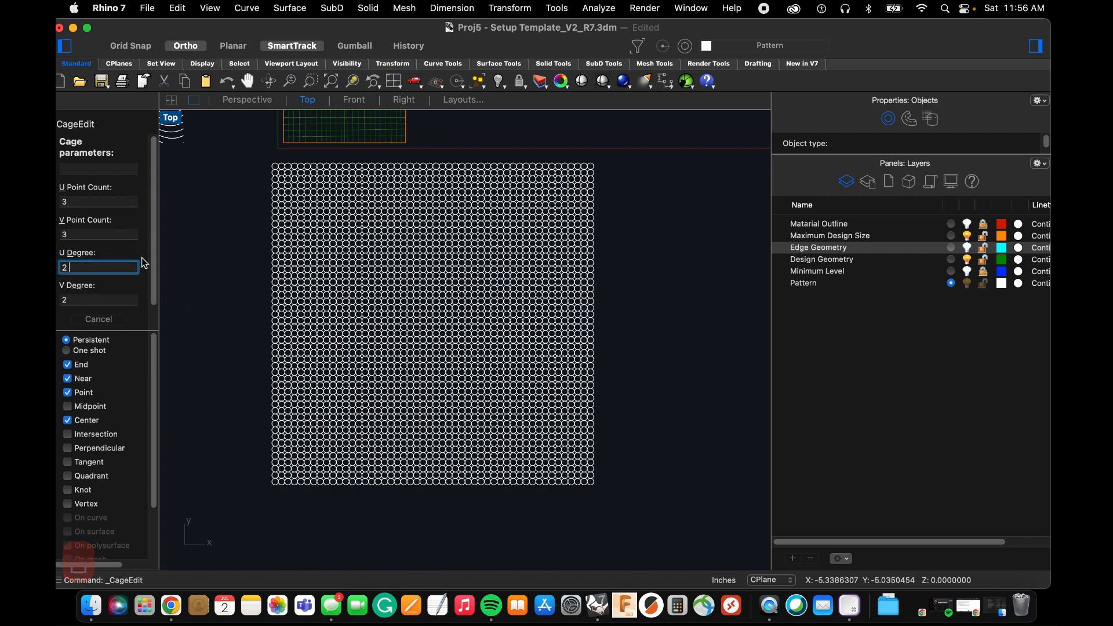
pyautogui.press('BackSpace')
pyautogui.press('Return')
pyautogui.press('Return')
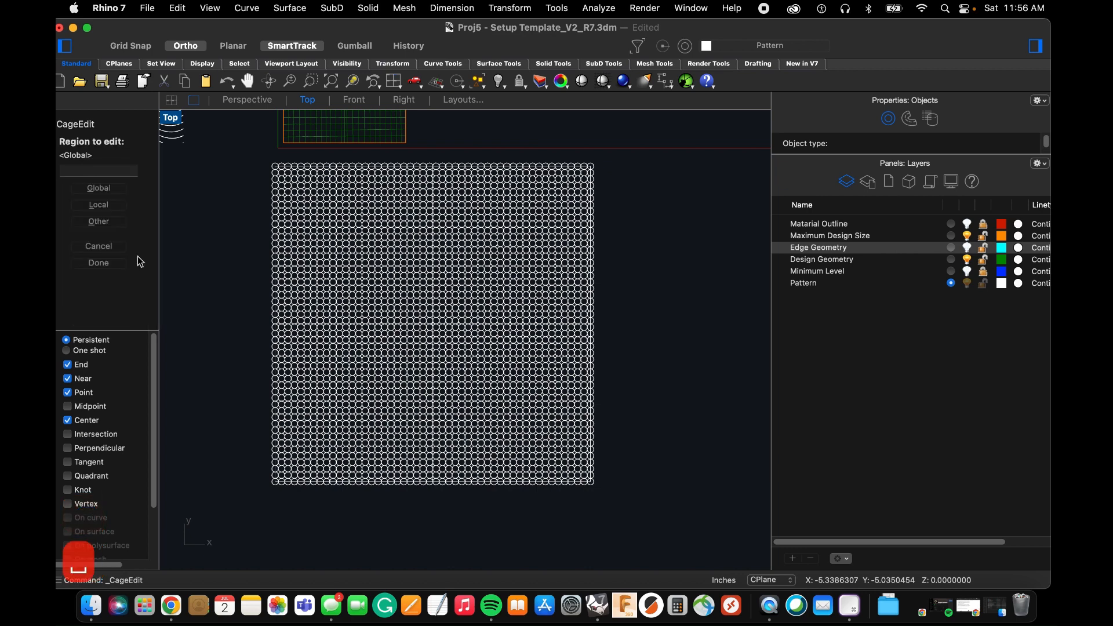
pyautogui.click(99, 188)
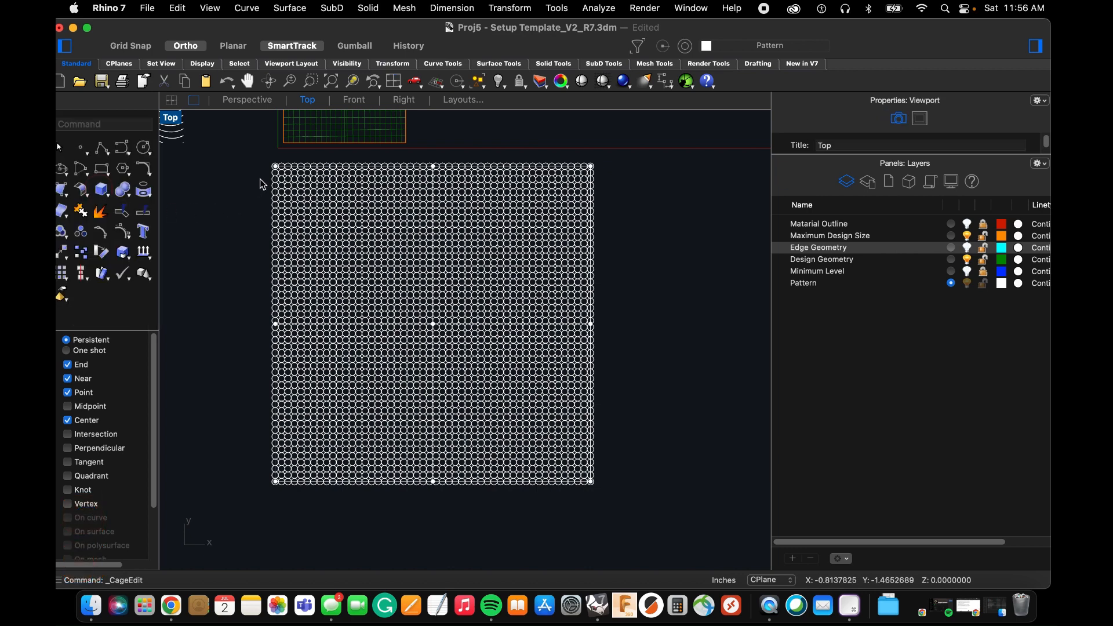
# Pull the cage's middle-right point far outward to bulge the array, and move its lower-right corner point inward and upward.
pyautogui.moveTo(513, 345); pyautogui.dragTo(501, 405, button='right')
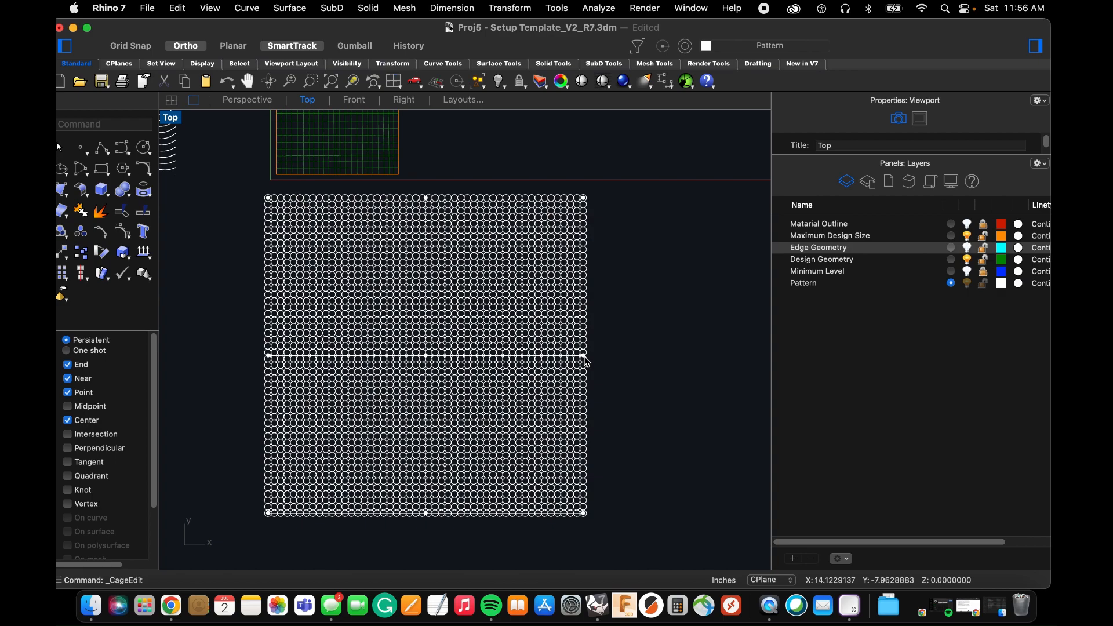
pyautogui.moveTo(583, 355); pyautogui.dragTo(726, 362)
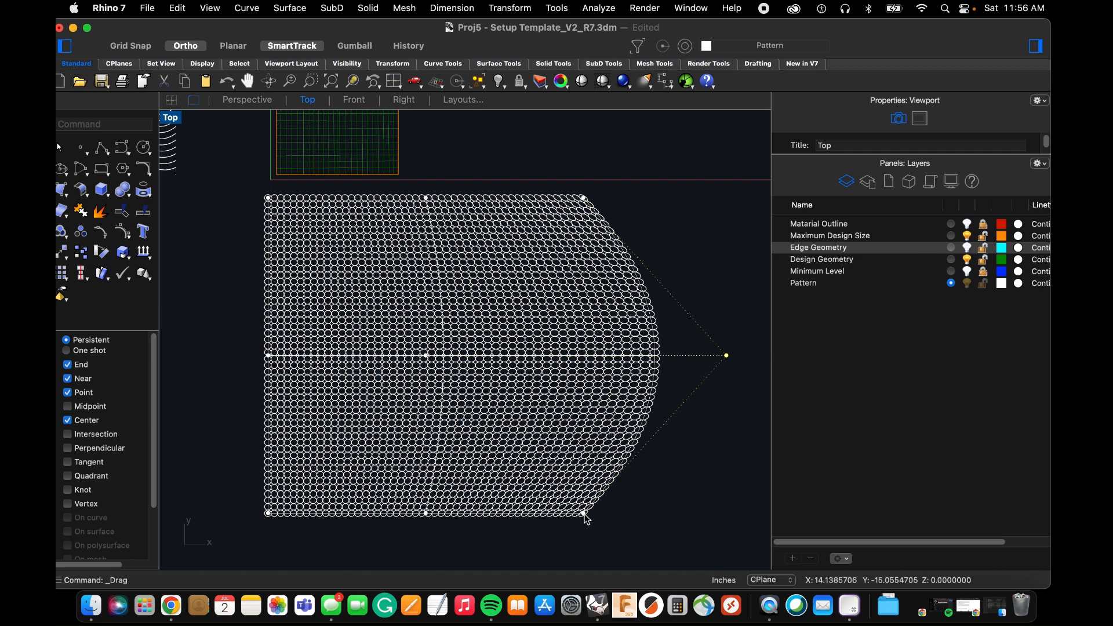
pyautogui.moveTo(584, 516); pyautogui.dragTo(561, 497)
pyautogui.moveTo(548, 488); pyautogui.dragTo(550, 487)
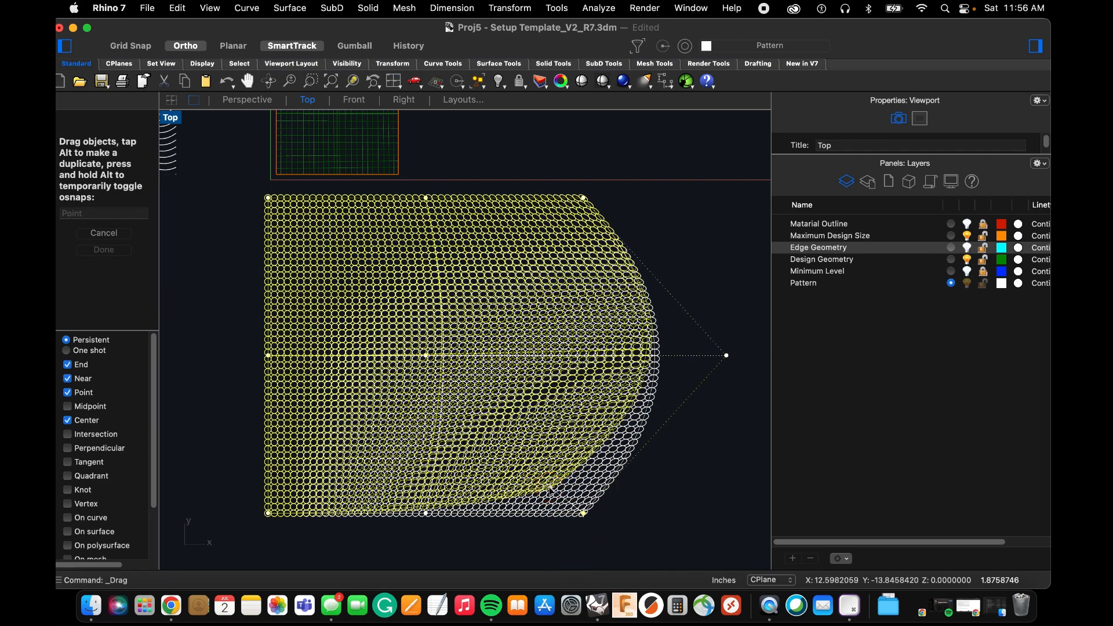
pyautogui.click(406, 530)
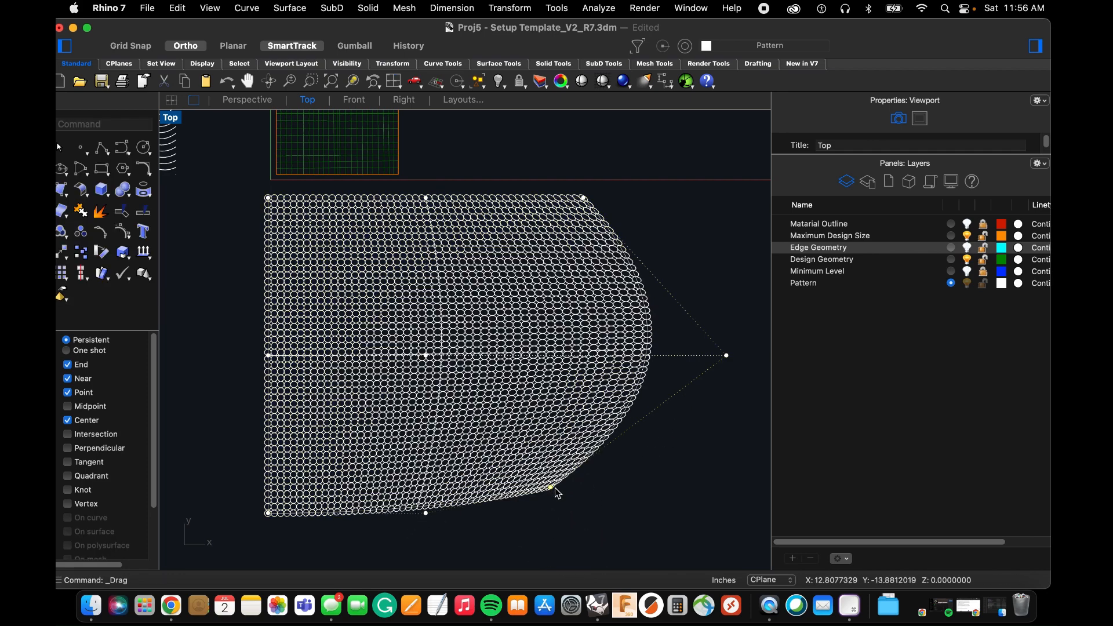
pyautogui.moveTo(550, 489); pyautogui.dragTo(532, 450)
pyautogui.scroll(6, 544, 462)
pyautogui.scroll(-6, 517, 476)
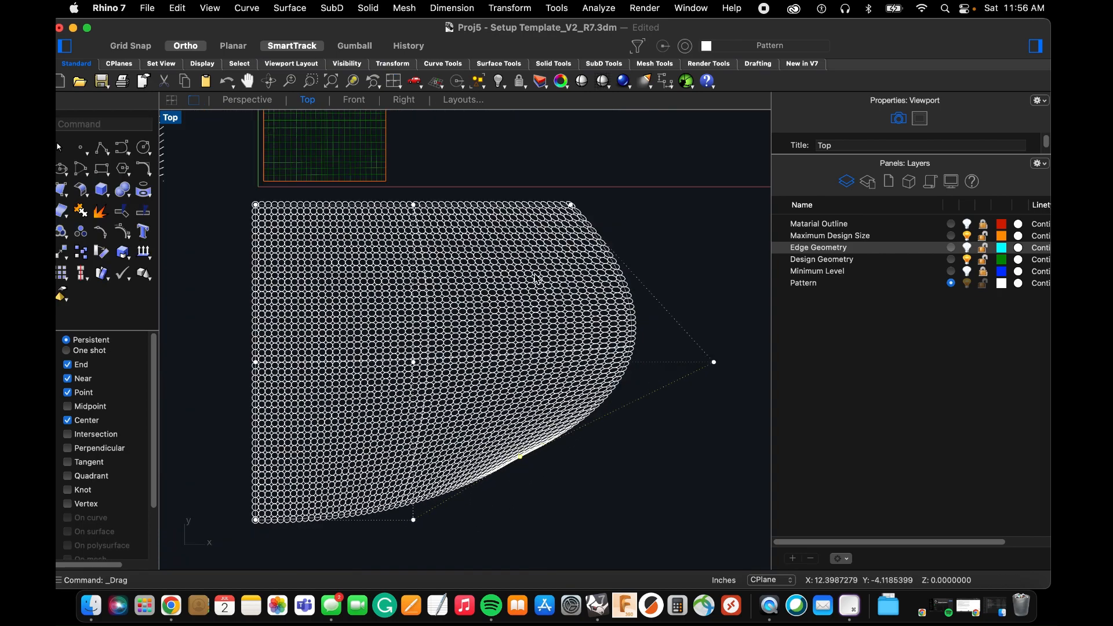
# Move the cage's upper-right corner point inward and downward, and shift its center point up and to the right.
pyautogui.moveTo(570, 204); pyautogui.dragTo(538, 230)
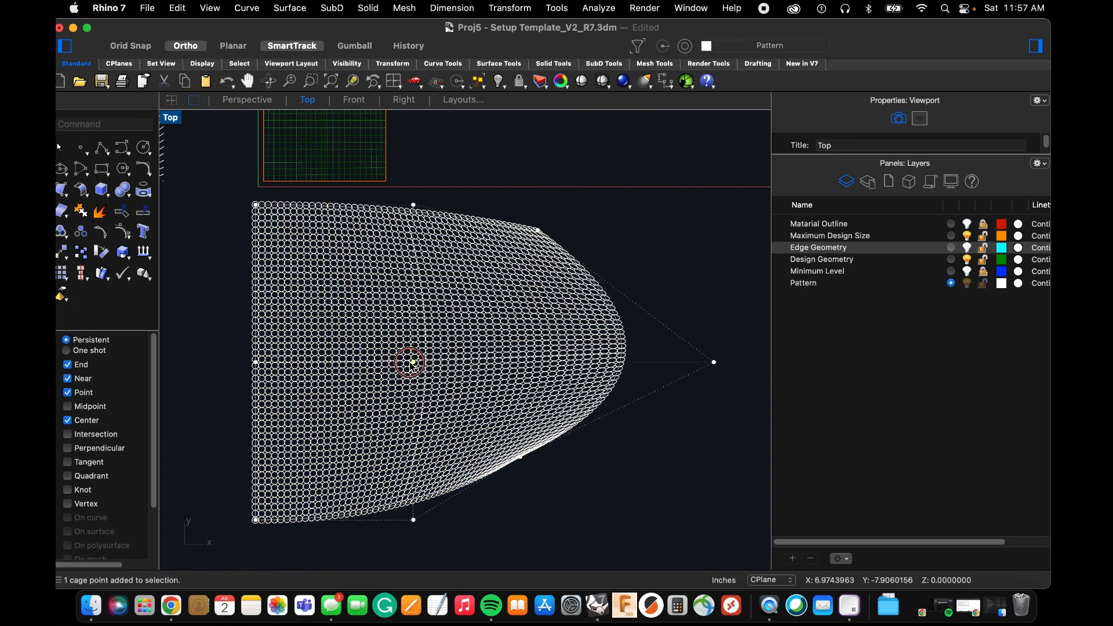
pyautogui.moveTo(410, 362); pyautogui.dragTo(492, 315)
pyautogui.scroll(2, 572, 306)
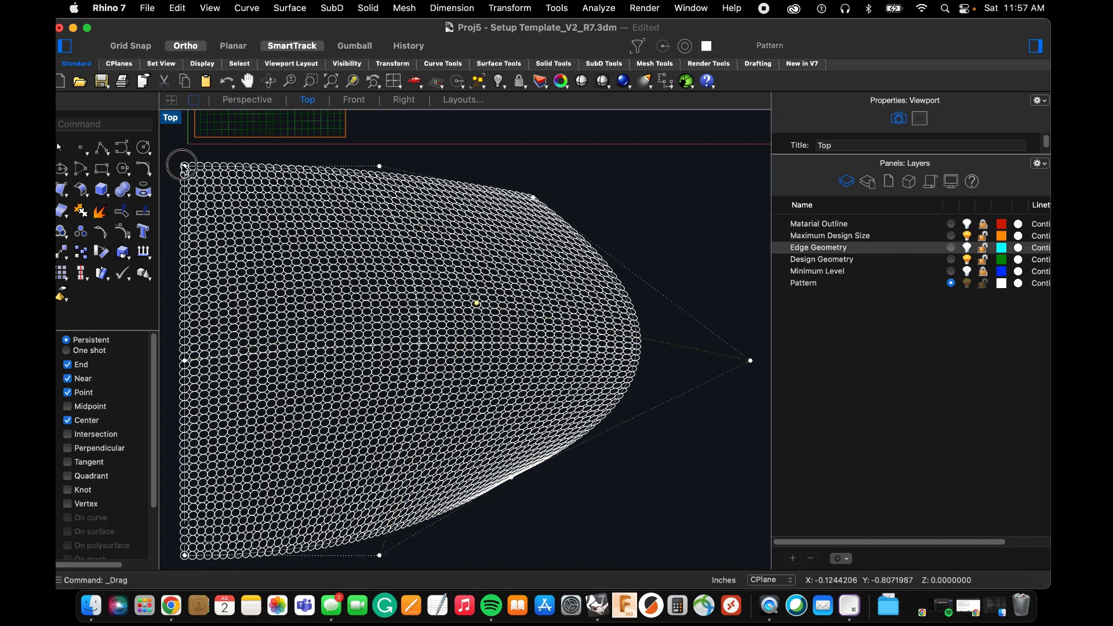
# Move the cage's upper-left corner point diagonally inward, and raise its top-middle point above the array.
pyautogui.moveTo(185, 168); pyautogui.dragTo(283, 255)
pyautogui.click(380, 167)
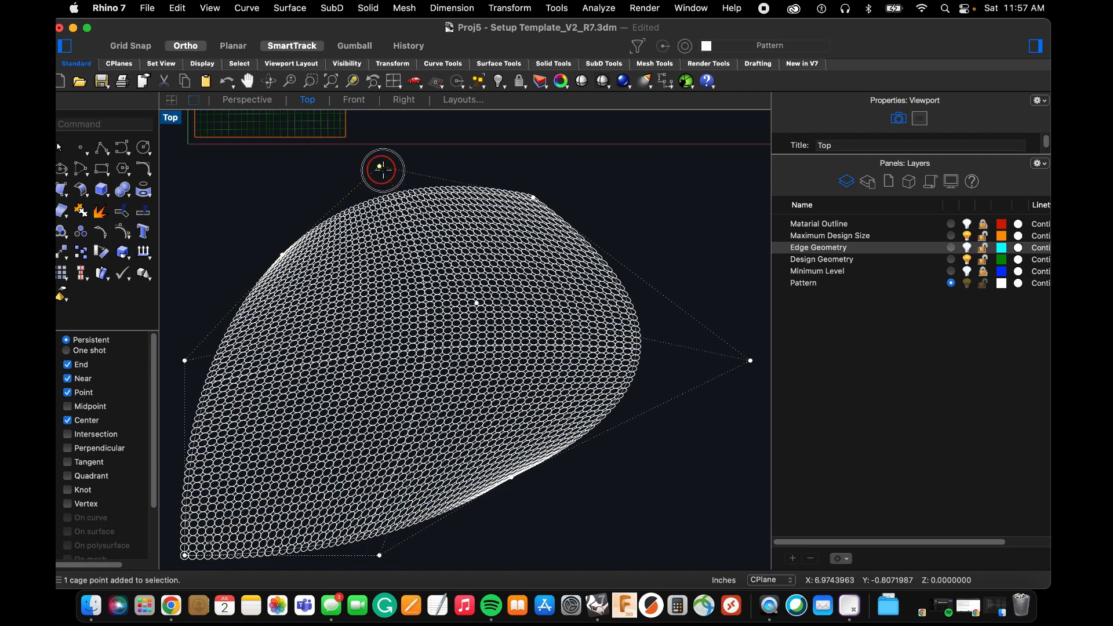
pyautogui.moveTo(380, 168); pyautogui.dragTo(383, 127)
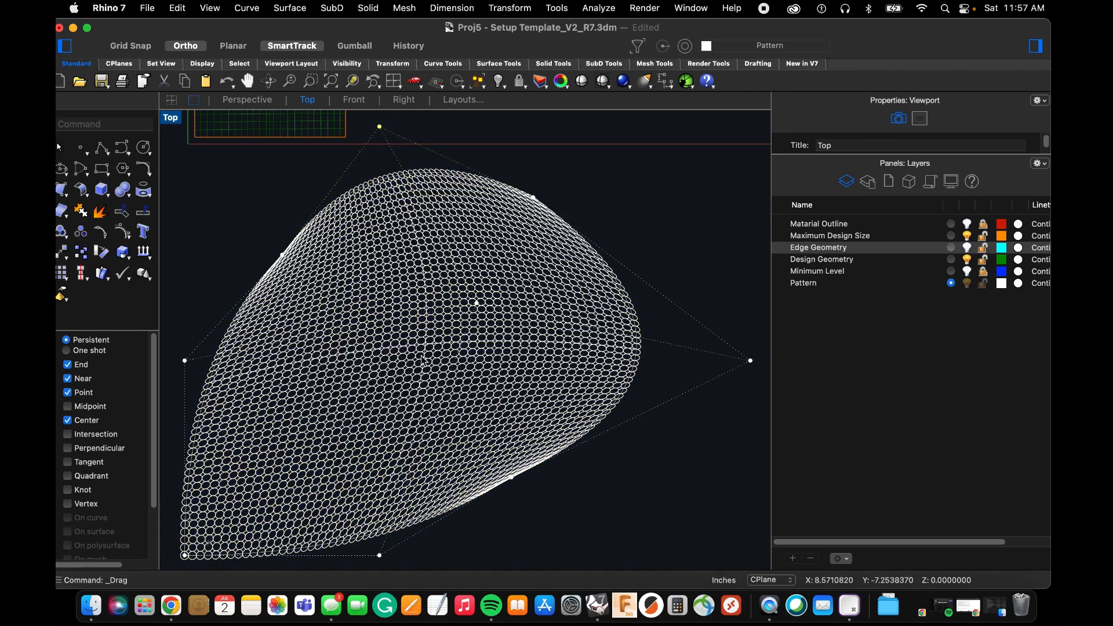
# Examine how the circles stretch and compress across the deformed array, up close and as a whole.
pyautogui.scroll(-6, 410, 466)
pyautogui.scroll(4, 408, 480)
pyautogui.scroll(3, 471, 281)
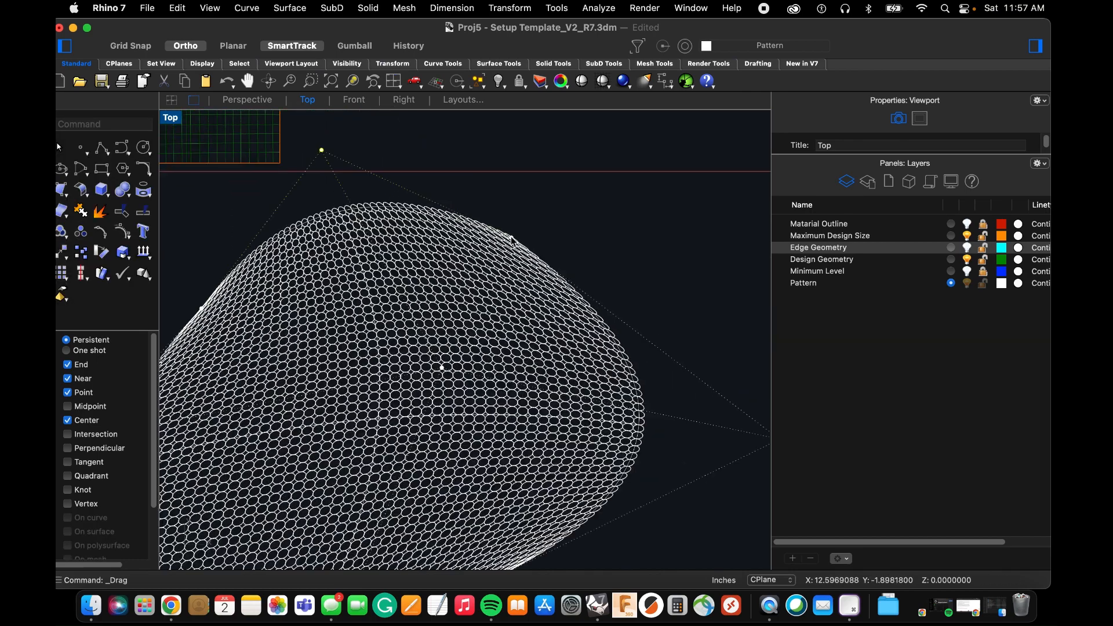
pyautogui.scroll(-3, 471, 281)
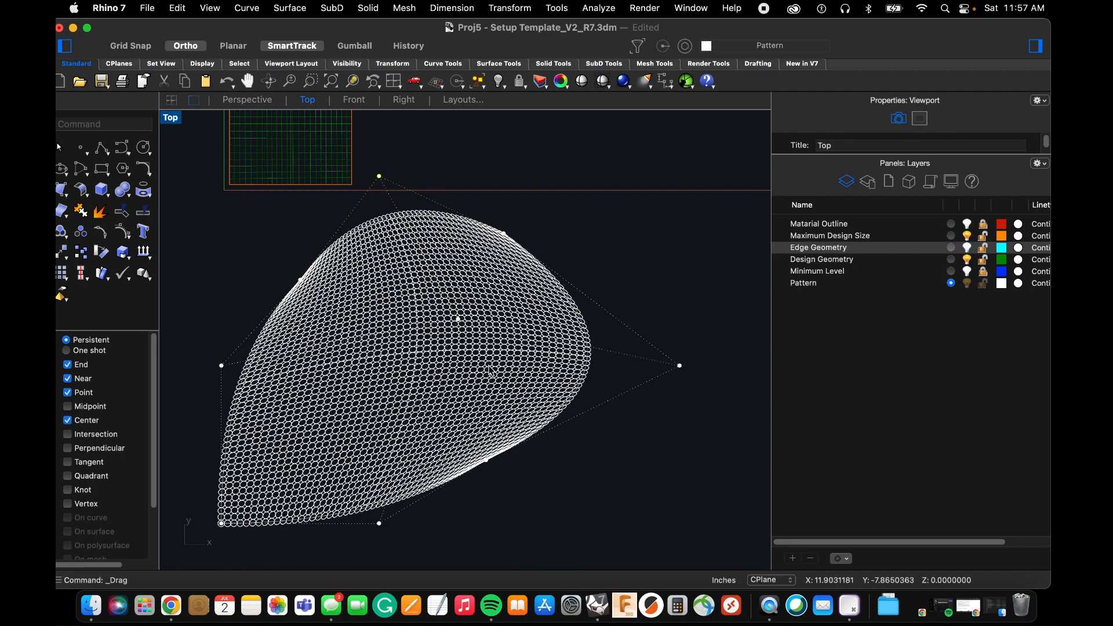
pyautogui.scroll(-3, 506, 415)
pyautogui.scroll(6, 467, 305)
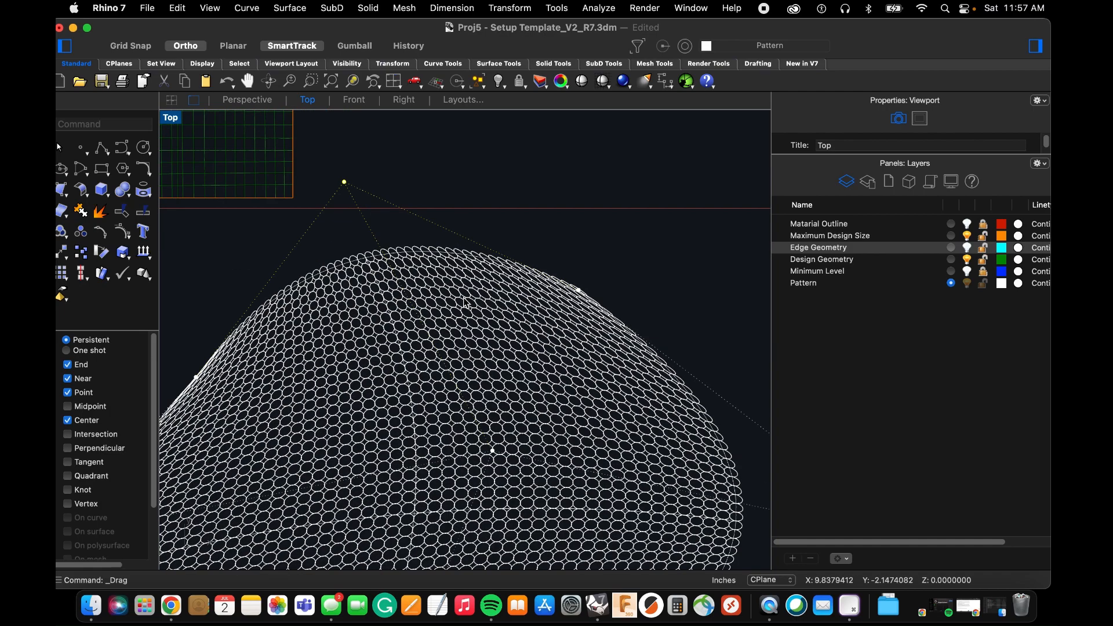
pyautogui.scroll(-3, 580, 316)
pyautogui.scroll(5, 497, 365)
pyautogui.scroll(-2, 497, 359)
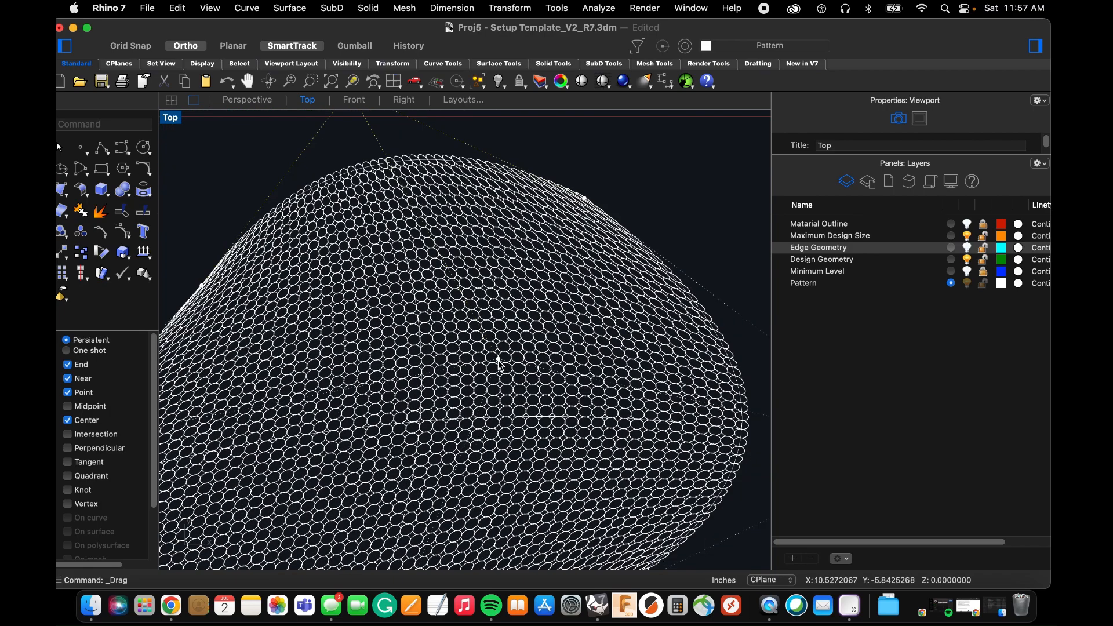
# Move the cage's center point slightly upward to adjust the circles in the middle of the array.
pyautogui.click(496, 355)
pyautogui.moveTo(497, 354); pyautogui.dragTo(498, 329)
pyautogui.scroll(-2, 485, 267)
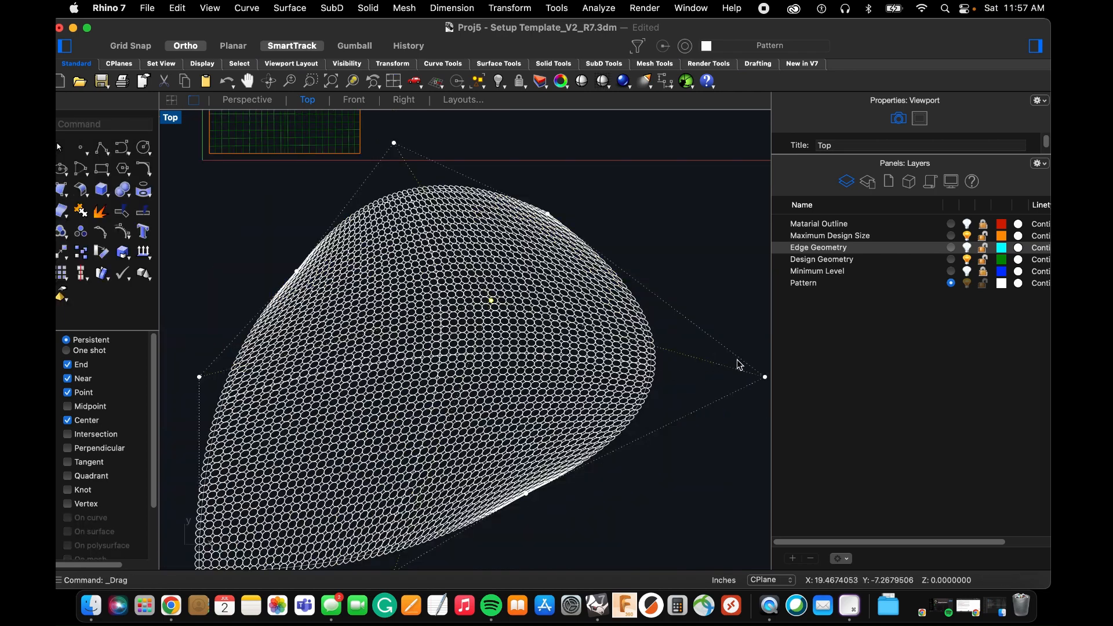
# Pull the cage's middle-right point back inward by about 2.6 inches to reduce the bulge.
pyautogui.scroll(-2, 484, 458)
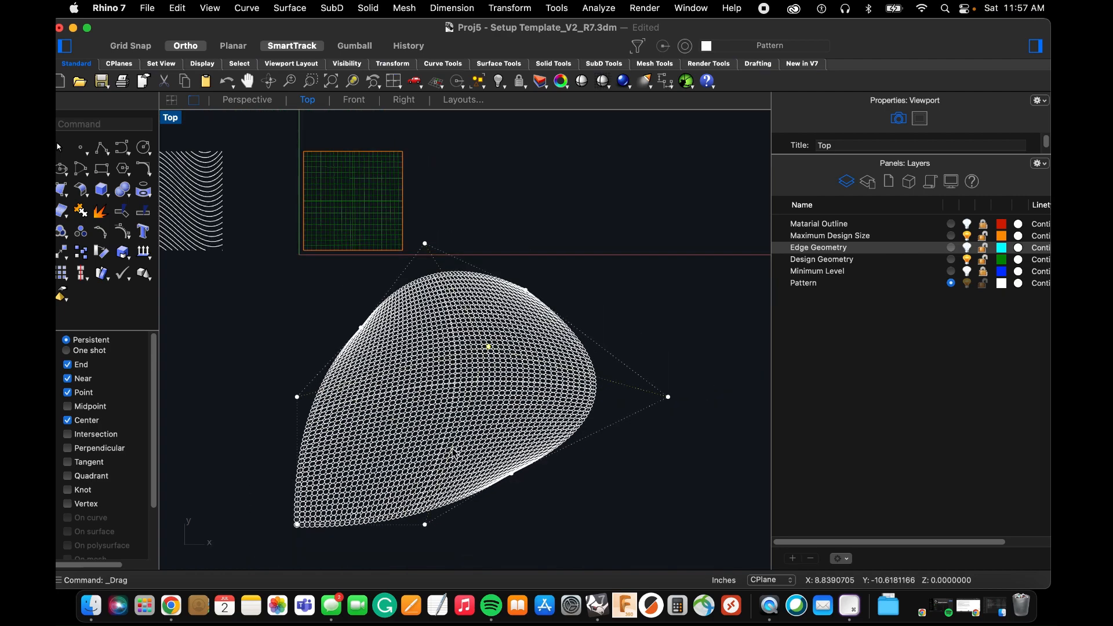
pyautogui.scroll(3, 669, 398)
pyautogui.moveTo(667, 397); pyautogui.dragTo(594, 397)
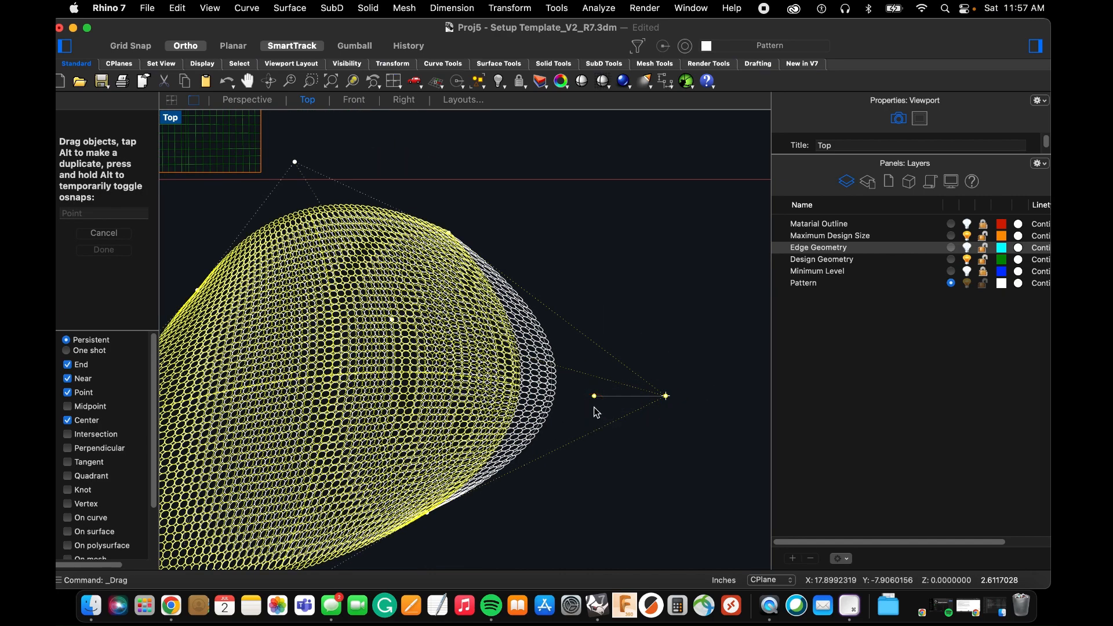
pyautogui.scroll(-3, 608, 411)
pyautogui.scroll(2, 451, 254)
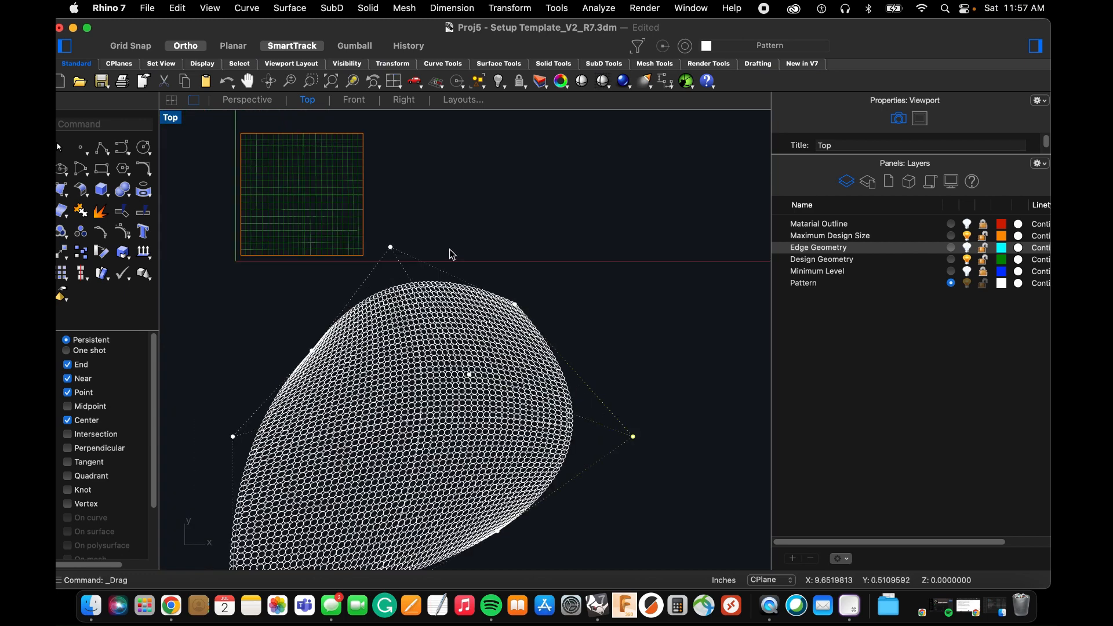
# Shift the cage's top-middle point slightly down and to the right, and move its center point upward.
pyautogui.scroll(2, 380, 284)
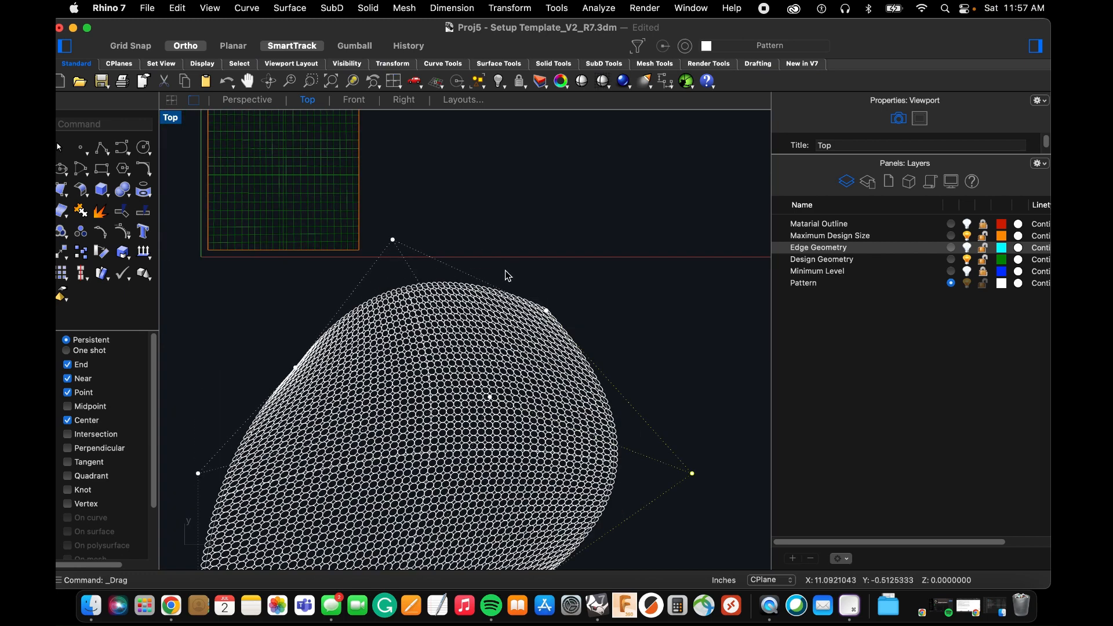
pyautogui.scroll(-2, 478, 281)
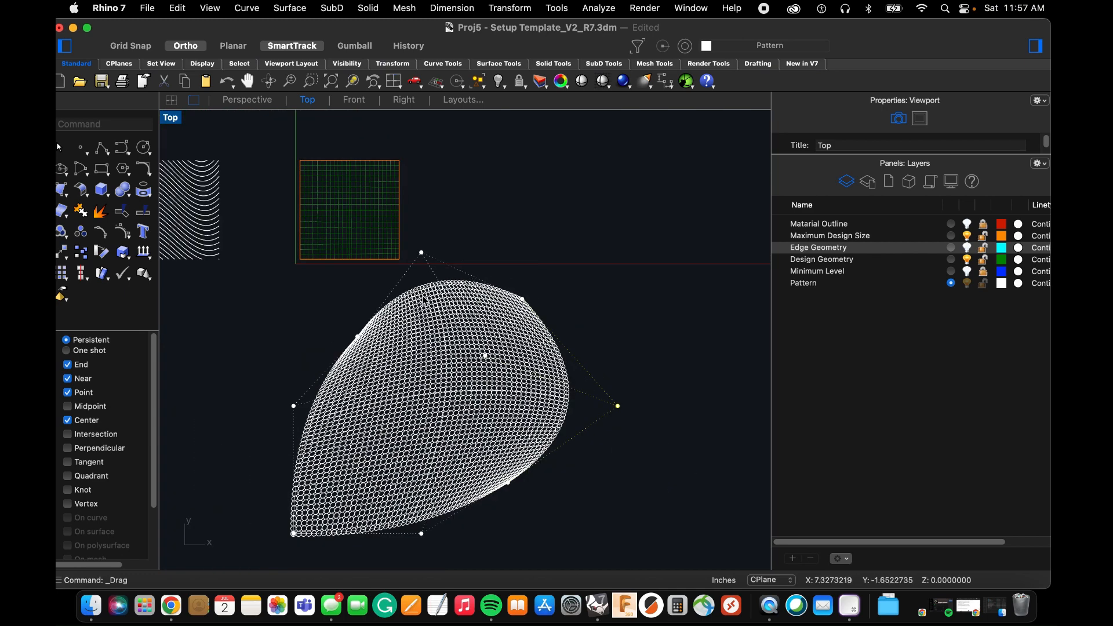
pyautogui.scroll(3, 423, 244)
pyautogui.moveTo(419, 241); pyautogui.dragTo(441, 261)
pyautogui.scroll(-1, 553, 283)
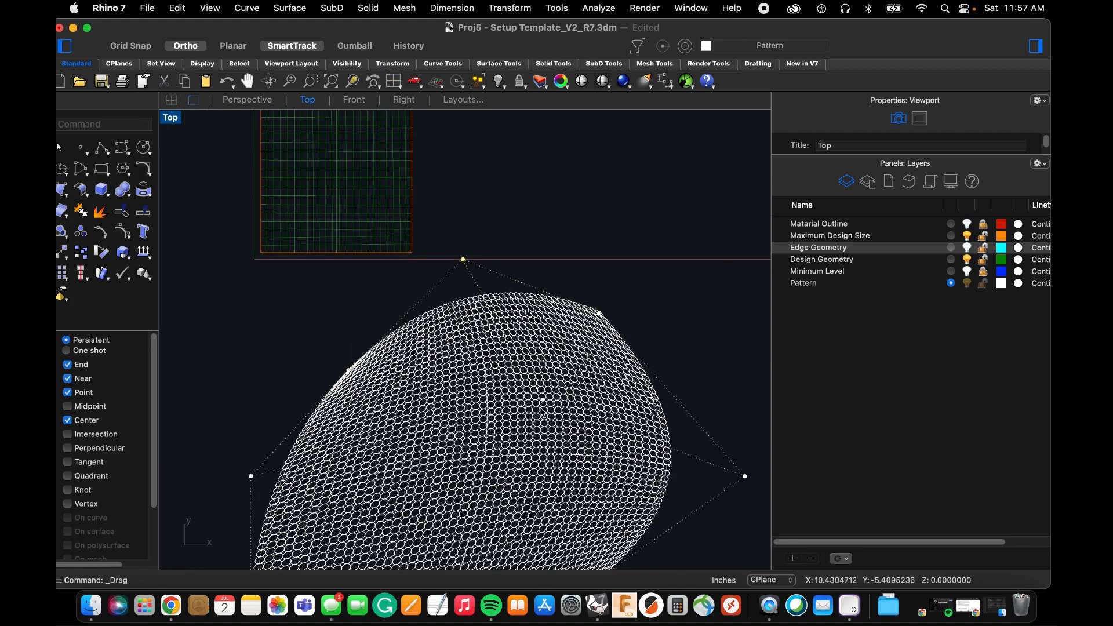
pyautogui.moveTo(543, 400); pyautogui.dragTo(550, 359)
pyautogui.scroll(-3, 516, 335)
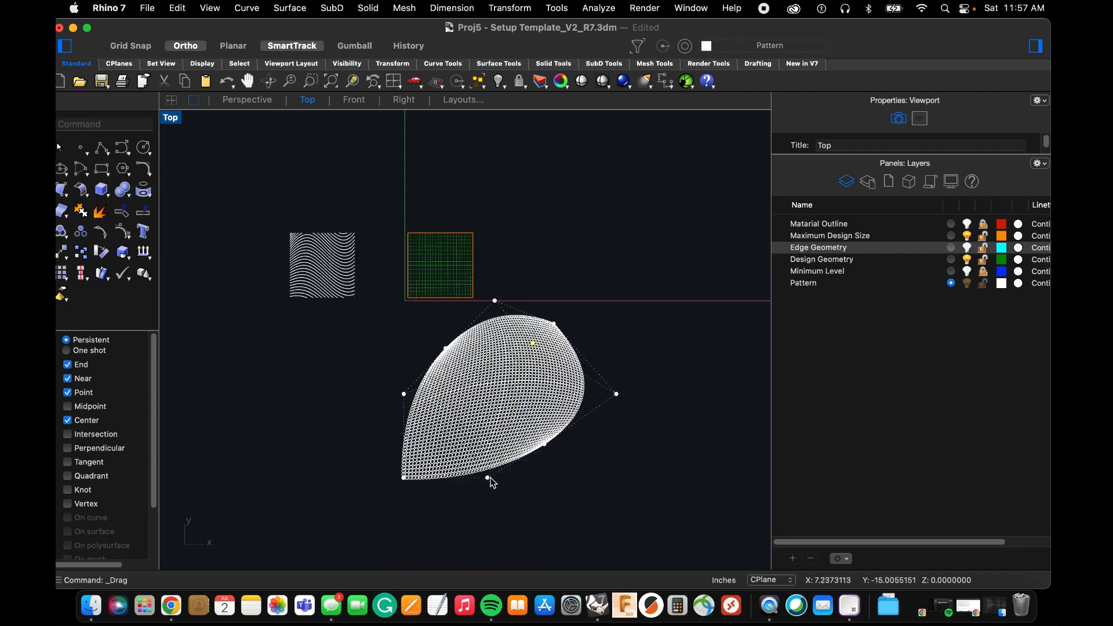
# Pull the cage's bottom-middle point far downward to bulge the lower edge of the array.
pyautogui.moveTo(490, 480); pyautogui.dragTo(497, 561)
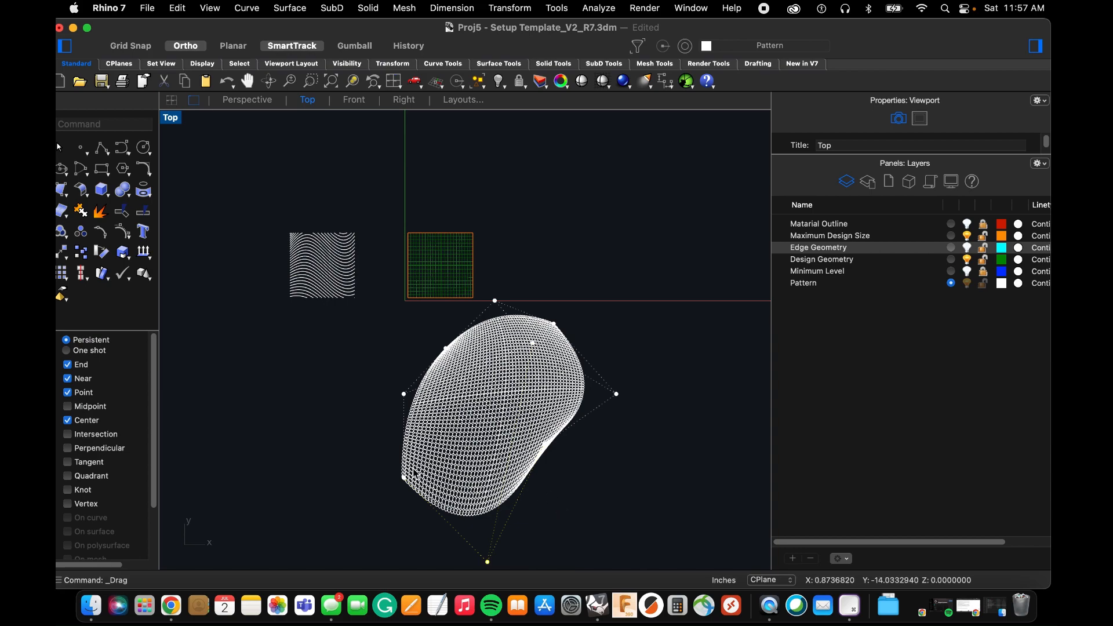
pyautogui.scroll(3, 415, 474)
pyautogui.scroll(-1, 387, 449)
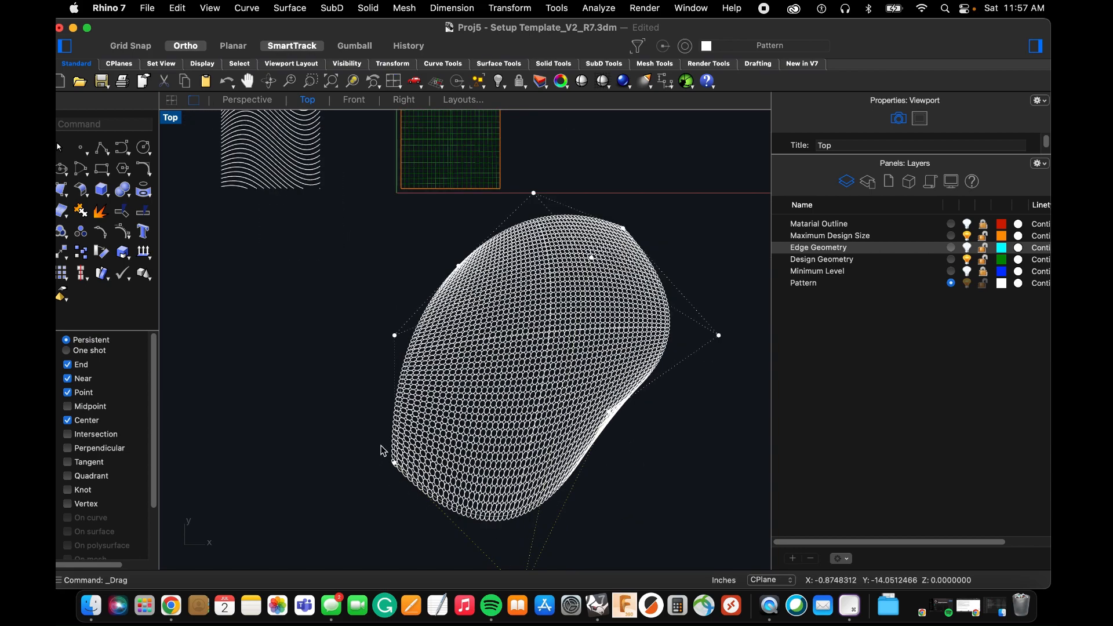
# Pull the cage's lower-right point outward, down and to the right, to fill out the pinched lower-right edge of the circles.
pyautogui.scroll(3, 582, 423)
pyautogui.moveTo(626, 406); pyautogui.dragTo(676, 441)
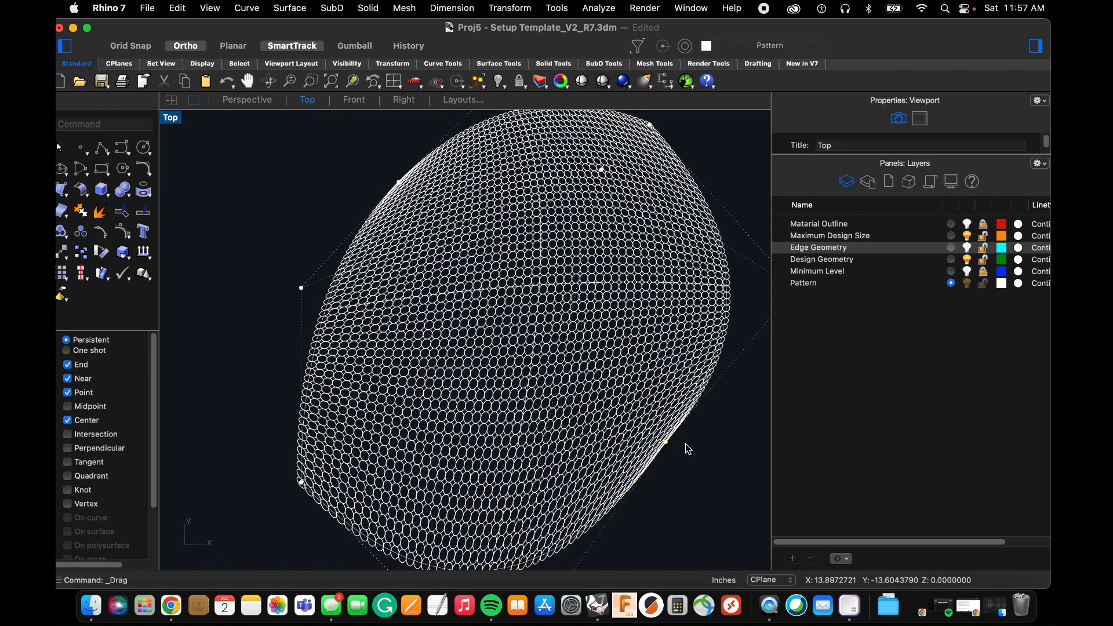
pyautogui.scroll(-2, 514, 376)
pyautogui.scroll(-2, 507, 346)
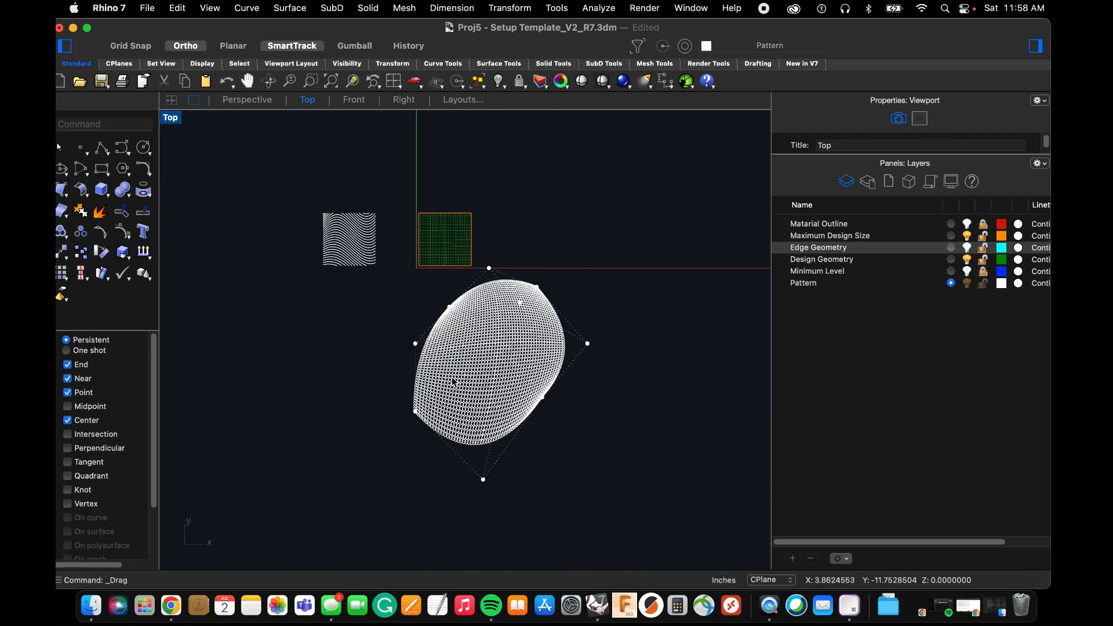
# Move the cage's middle-right point inward to flatten the bulge on the right edge of the circle array.
pyautogui.scroll(1, 476, 330)
pyautogui.scroll(3, 539, 260)
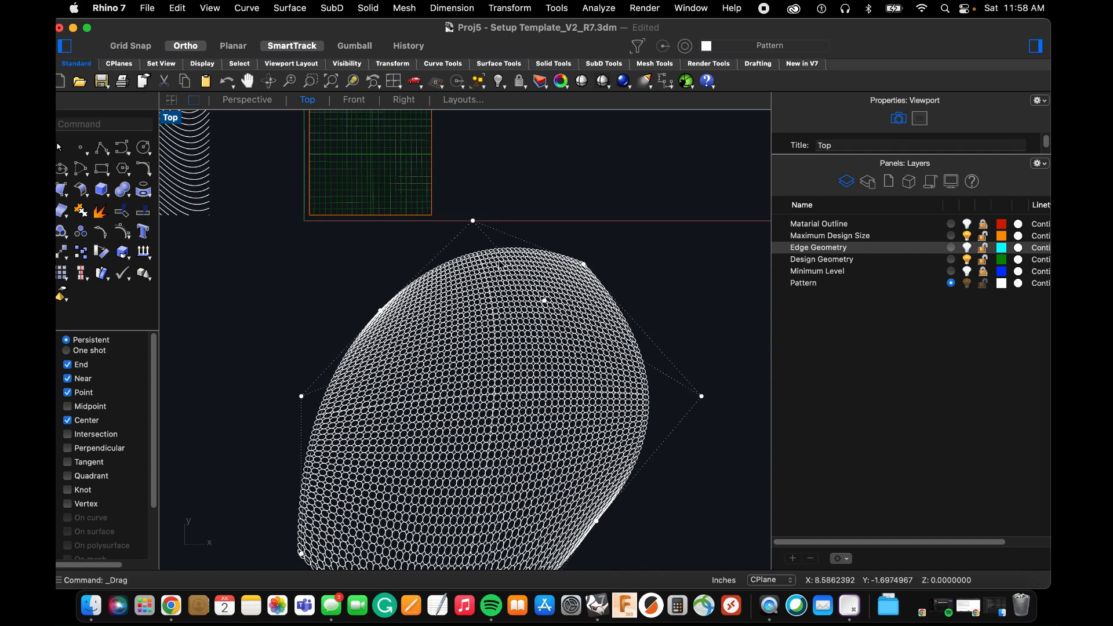
pyautogui.scroll(2, 552, 312)
pyautogui.scroll(-3, 542, 299)
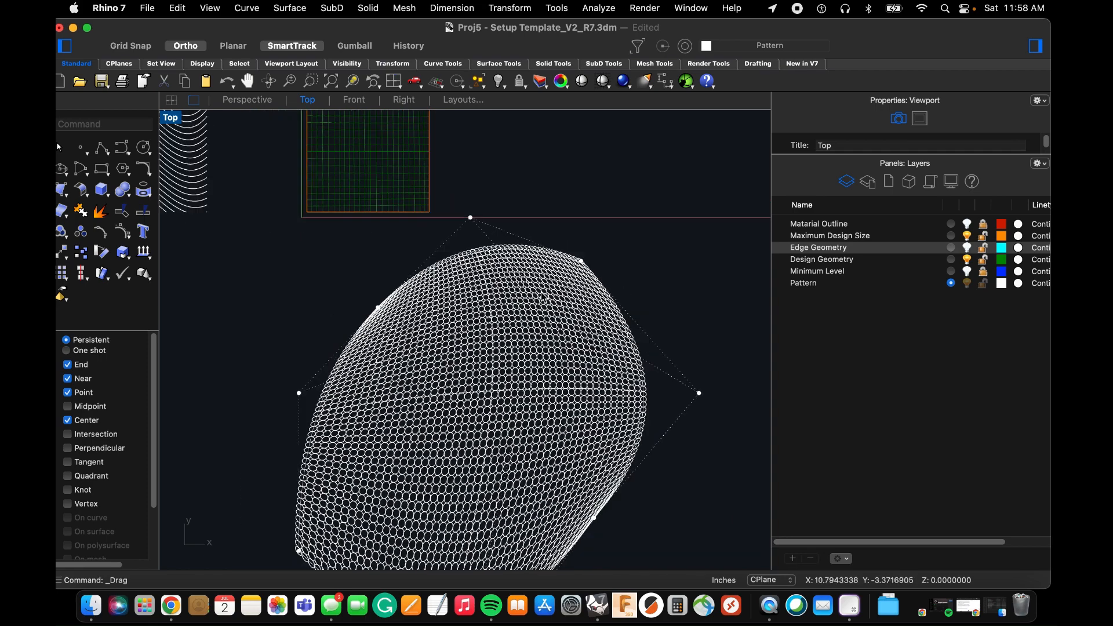
pyautogui.scroll(1, 584, 471)
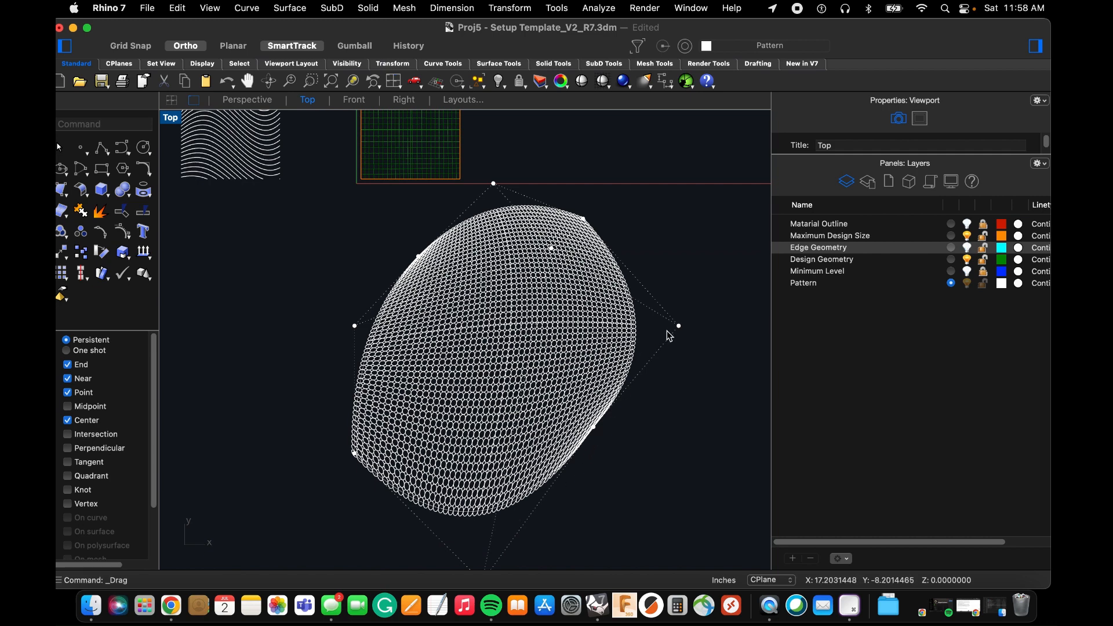
pyautogui.moveTo(681, 330); pyautogui.dragTo(624, 339)
pyautogui.scroll(1, 568, 210)
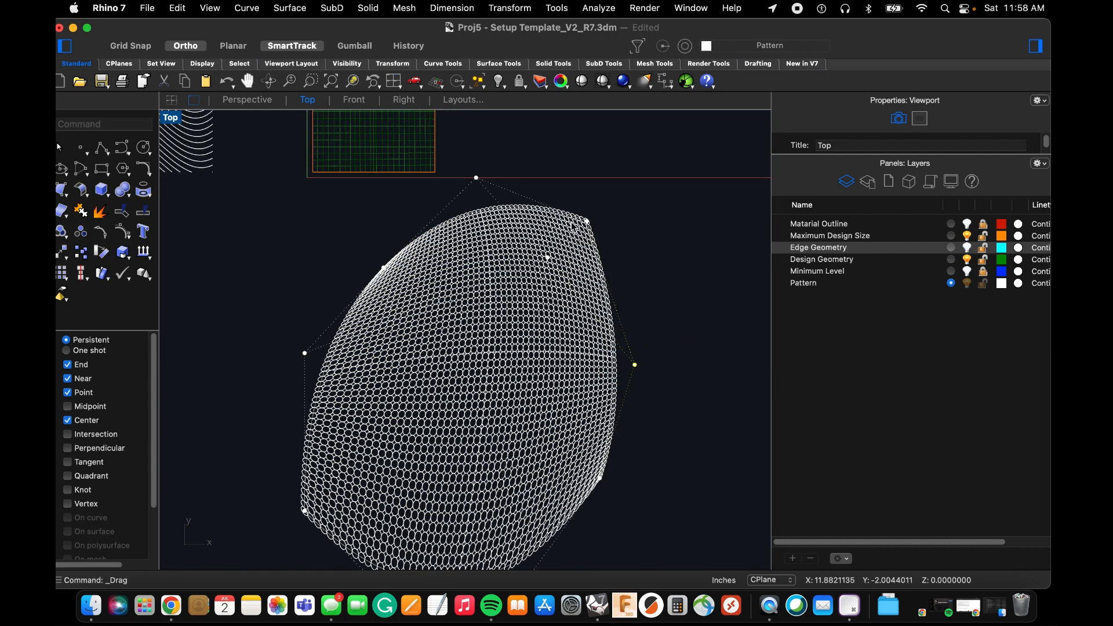
pyautogui.scroll(-2, 582, 424)
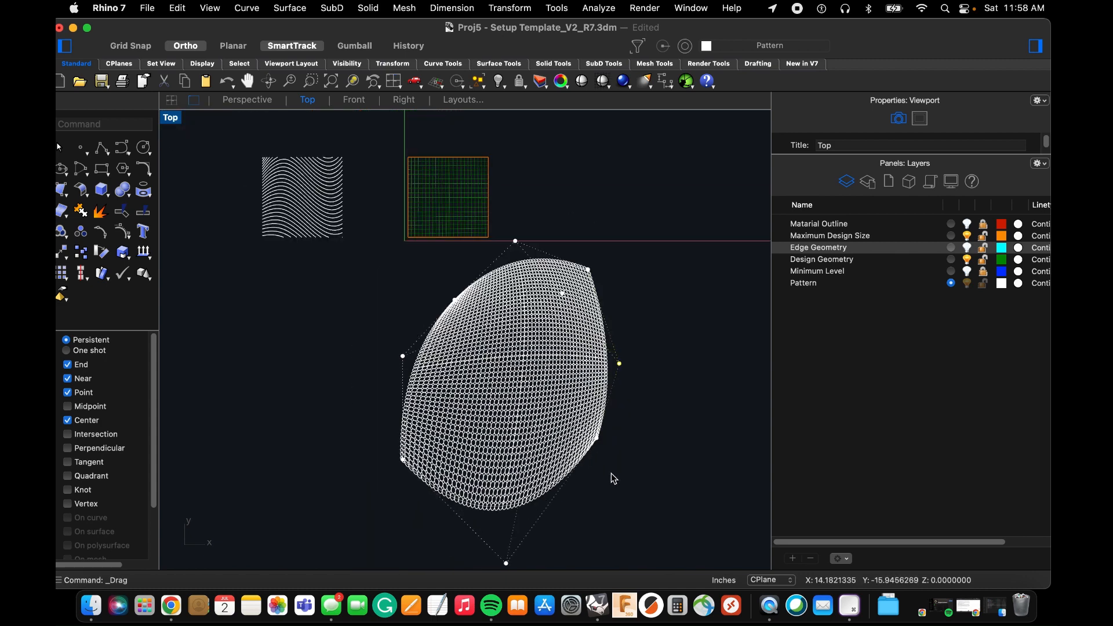
pyautogui.press('space')
pyautogui.click(618, 483)
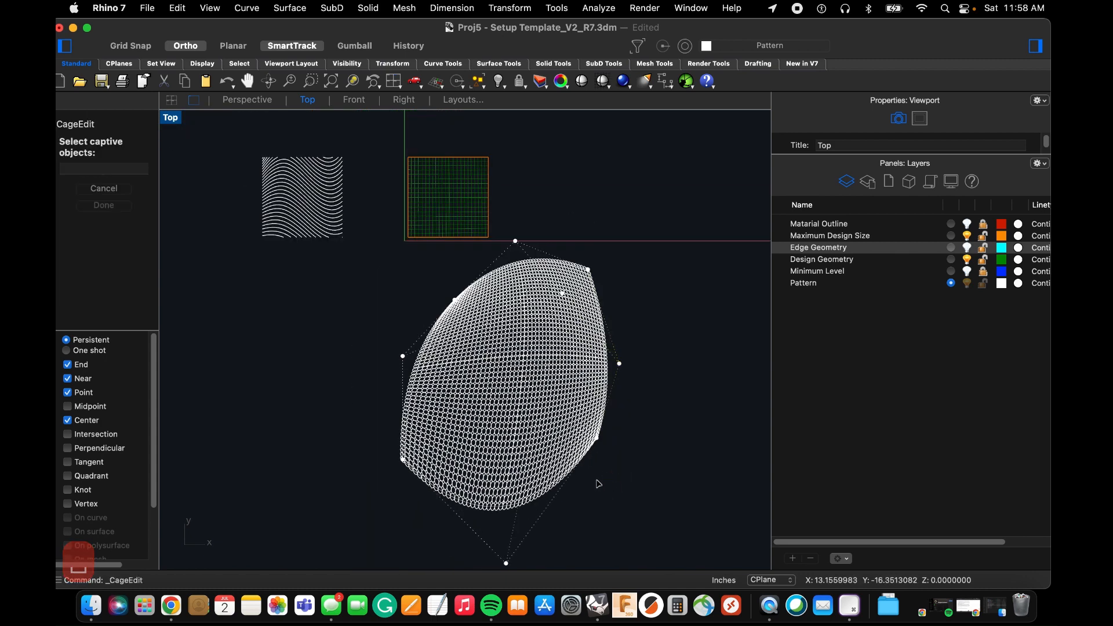
pyautogui.press('Escape')
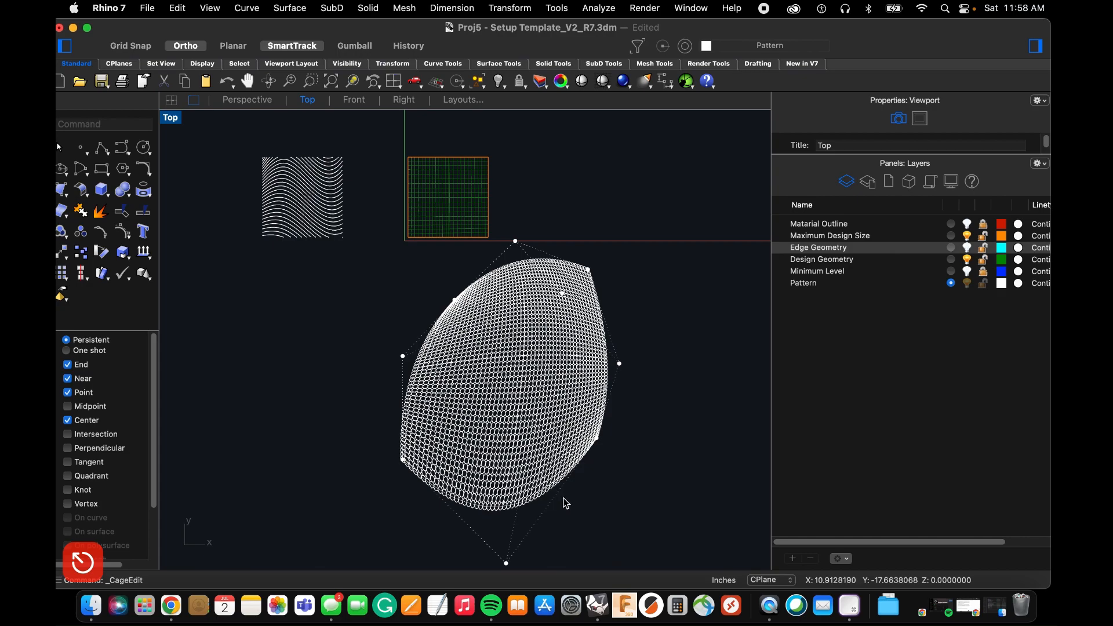
# Delete the cage control object from the deformed circle array.
pyautogui.scroll(2, 565, 503)
pyautogui.scroll(6, 519, 488)
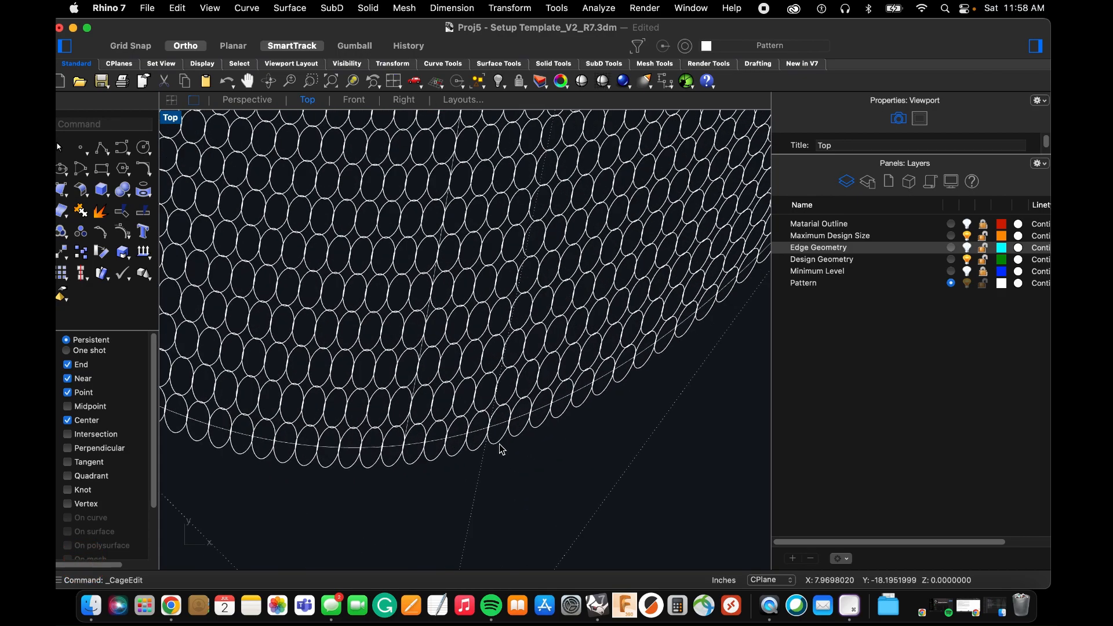
pyautogui.click(496, 426)
pyautogui.scroll(-5, 504, 452)
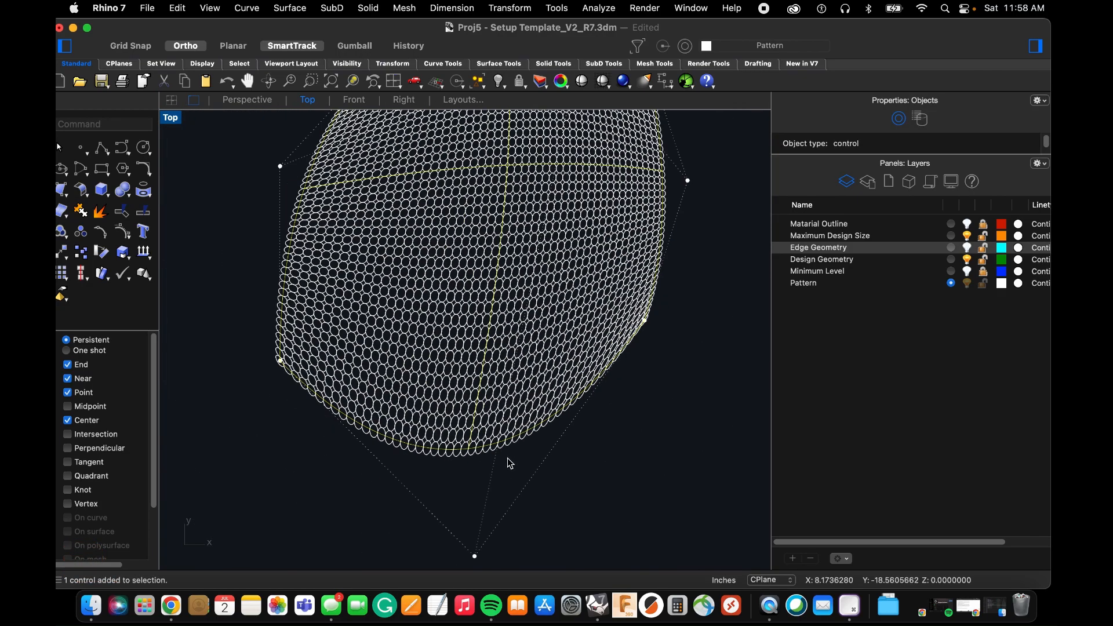
pyautogui.scroll(-2, 509, 462)
pyautogui.scroll(8, 494, 450)
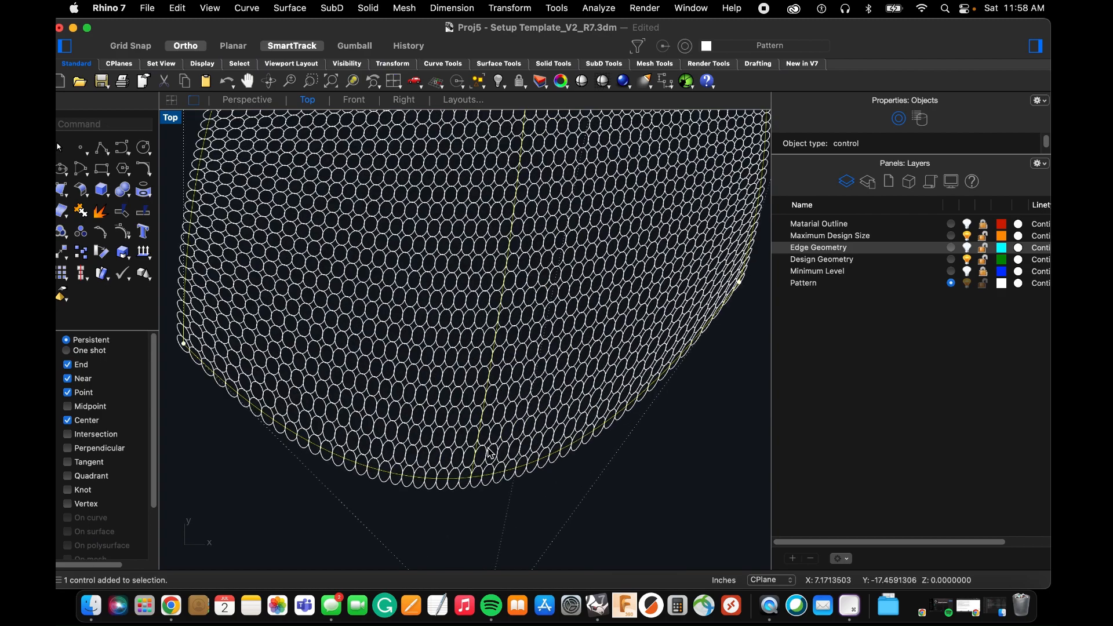
pyautogui.press('BackSpace')
pyautogui.scroll(-5, 478, 493)
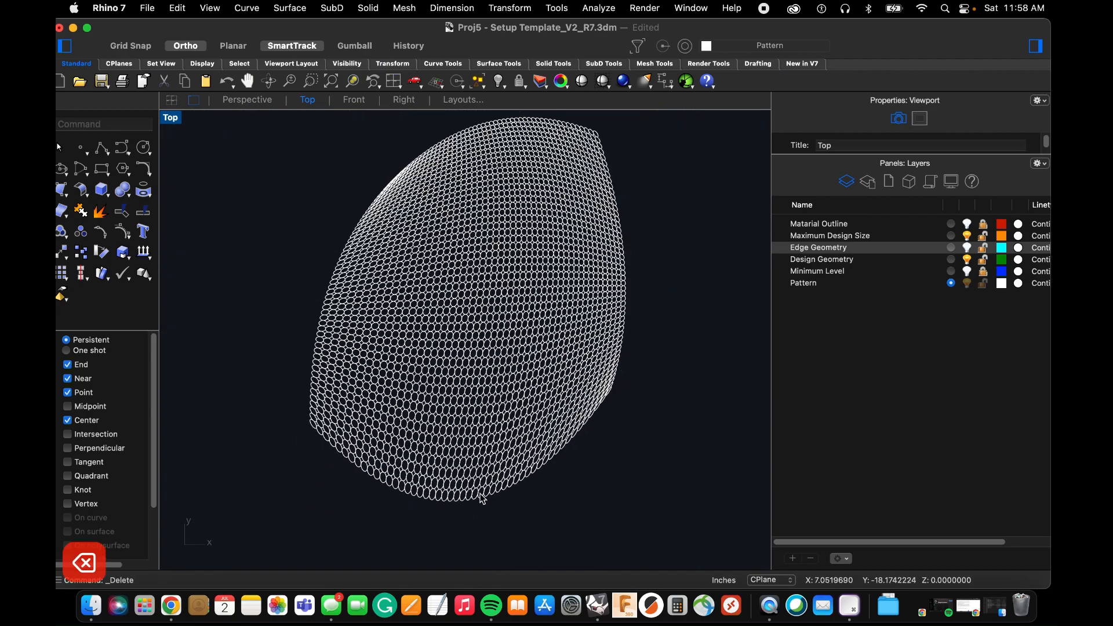
pyautogui.click(504, 406)
pyautogui.click(655, 466)
# Select all the deformed circles and lock the Maximum Design Size and Design Geometry layers.
pyautogui.scroll(-8, 625, 509)
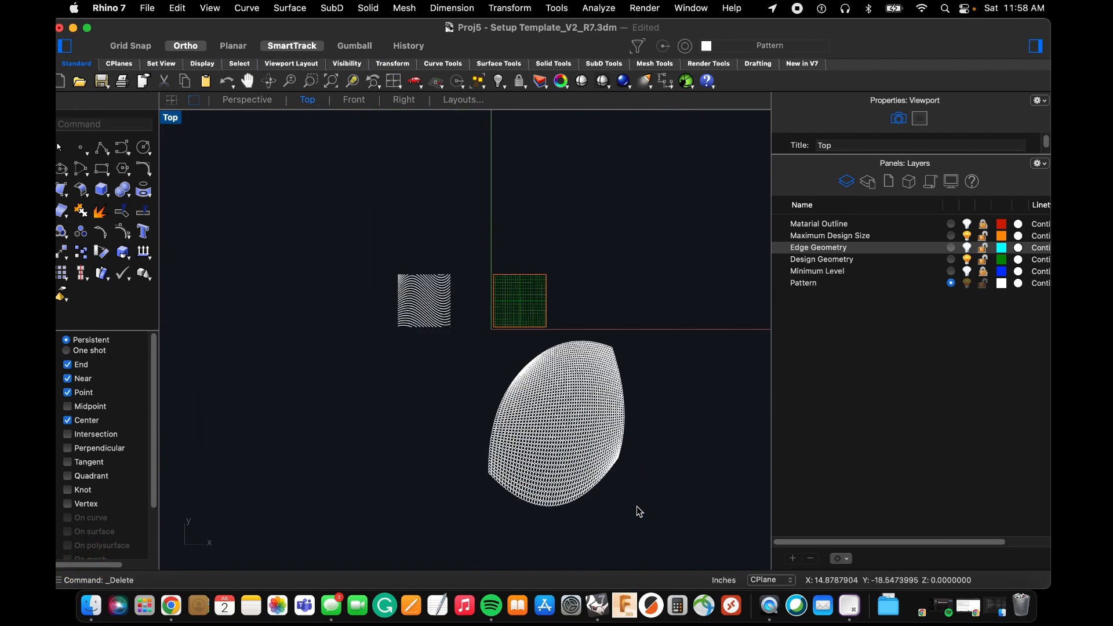
pyautogui.moveTo(650, 516); pyautogui.dragTo(472, 345)
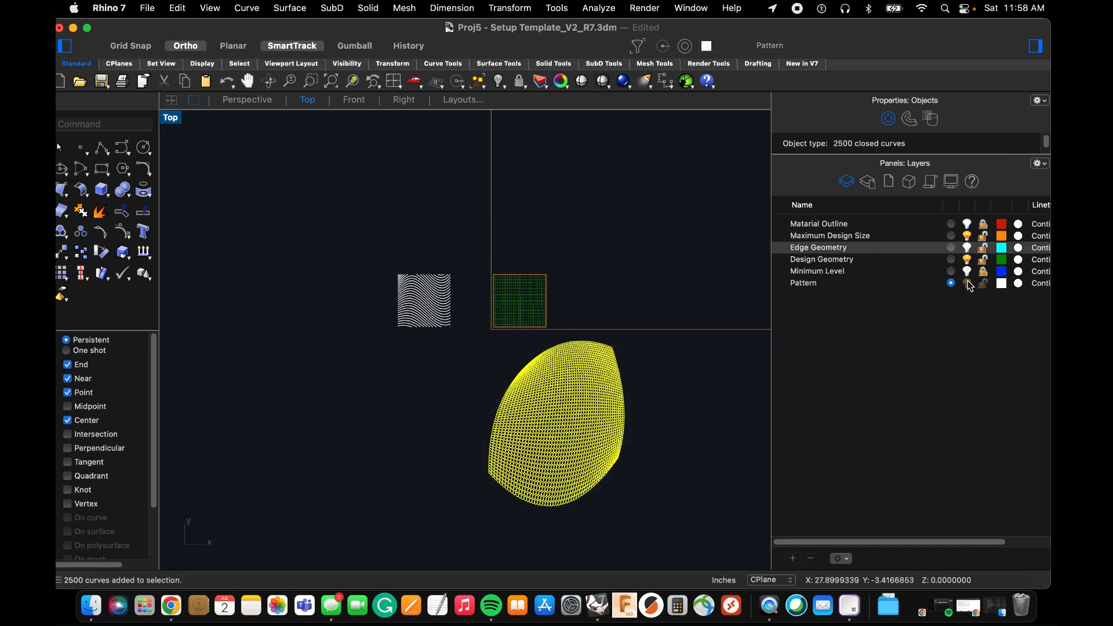
pyautogui.click(983, 244)
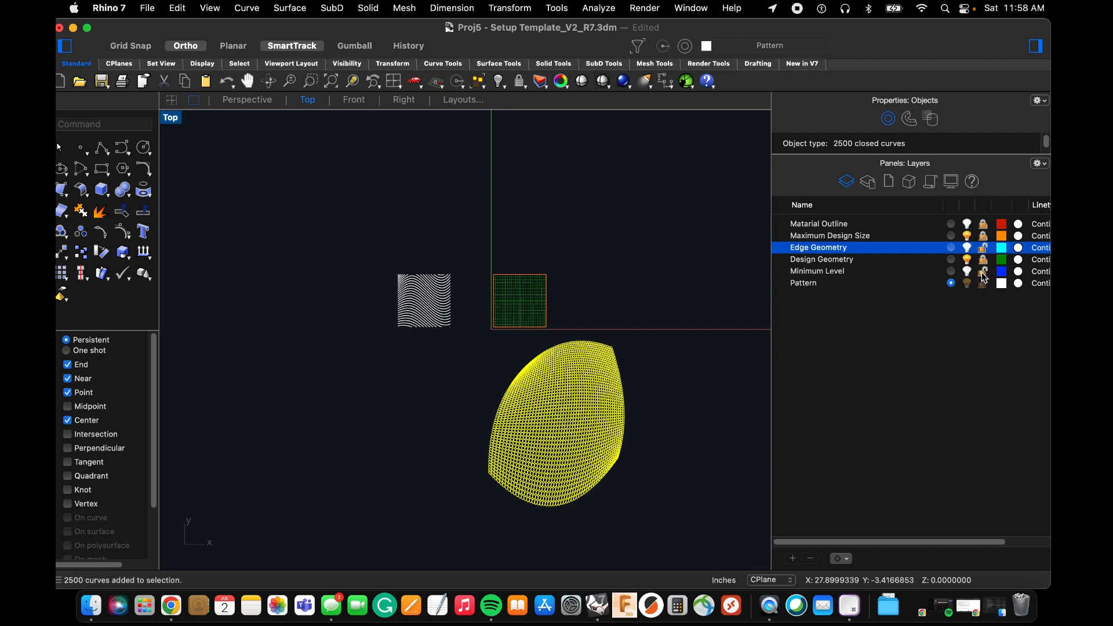
pyautogui.scroll(2, 596, 452)
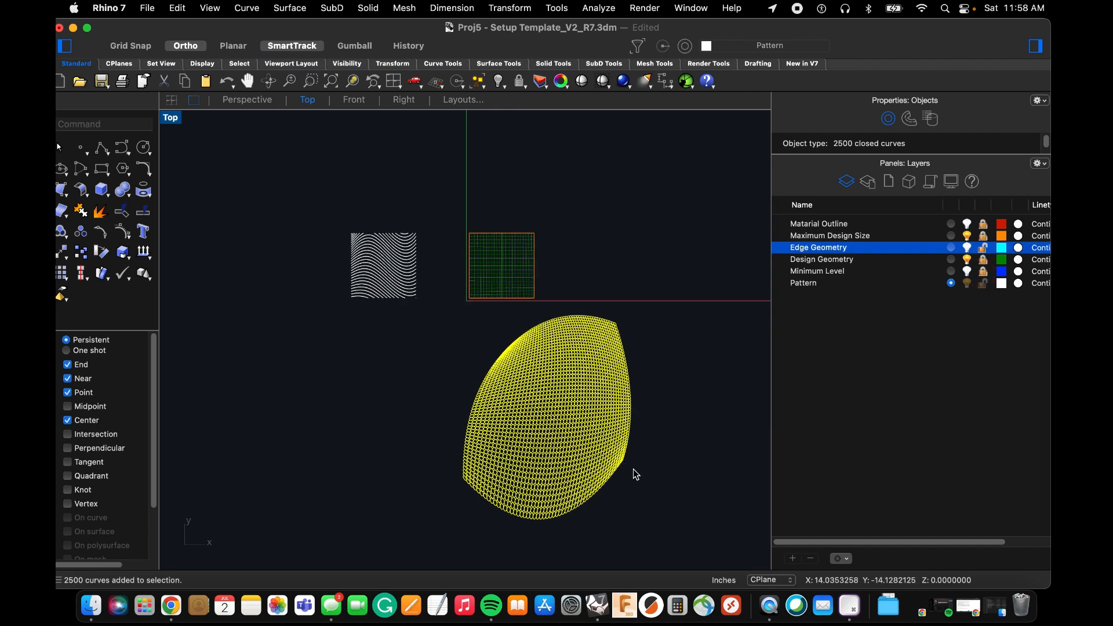
pyautogui.write('m')
pyautogui.press('space')
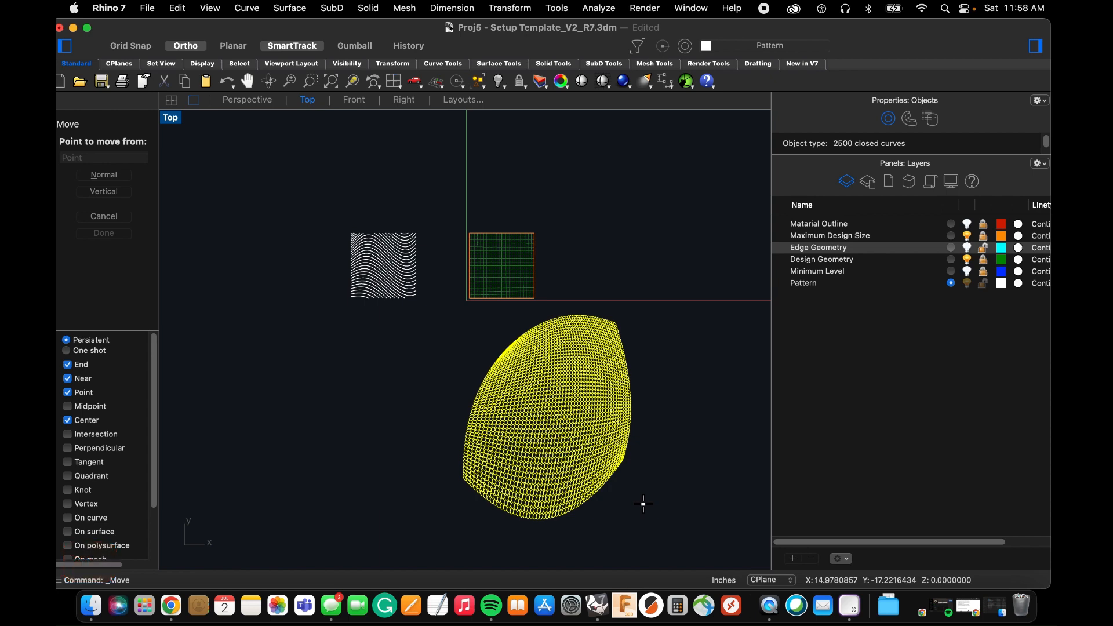
pyautogui.press('Escape')
pyautogui.press('Escape')
pyautogui.press('Escape')
pyautogui.press('Escape')
# Group the trimmed wave curves beside the template square and clear the selection.
pyautogui.moveTo(315, 198); pyautogui.dragTo(439, 327)
pyautogui.write('gro')
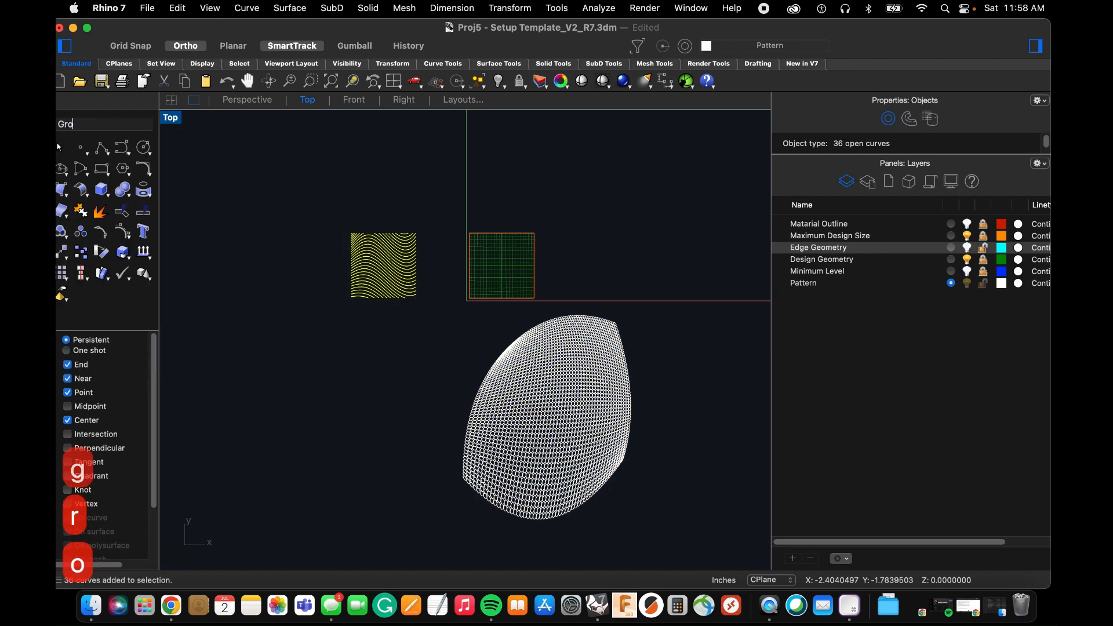
pyautogui.press('Return')
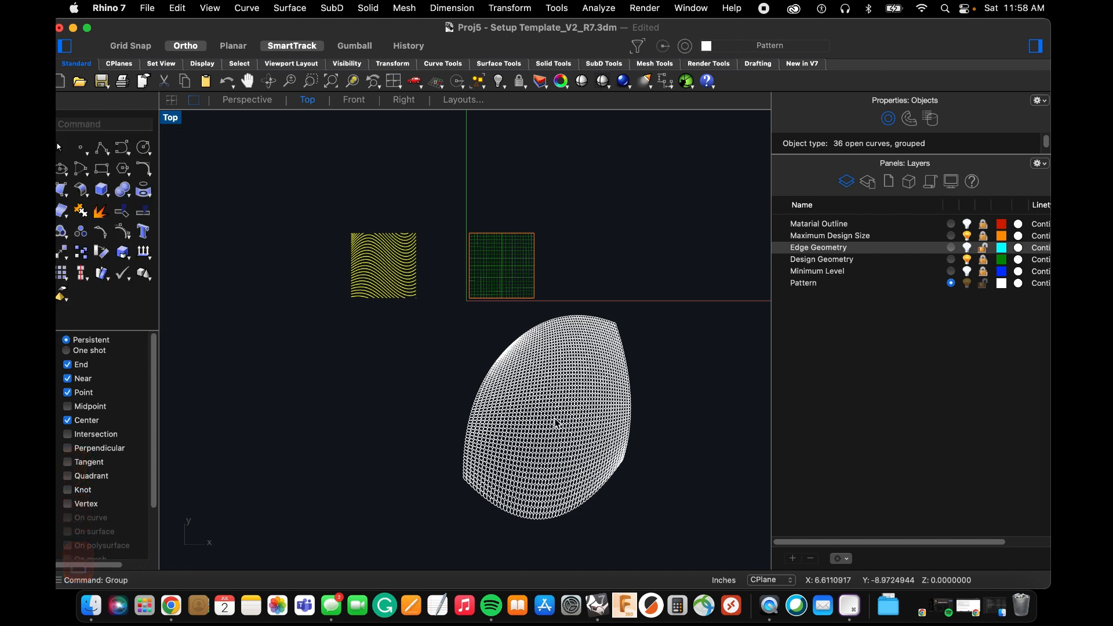
pyautogui.click(580, 464)
pyautogui.press('Escape')
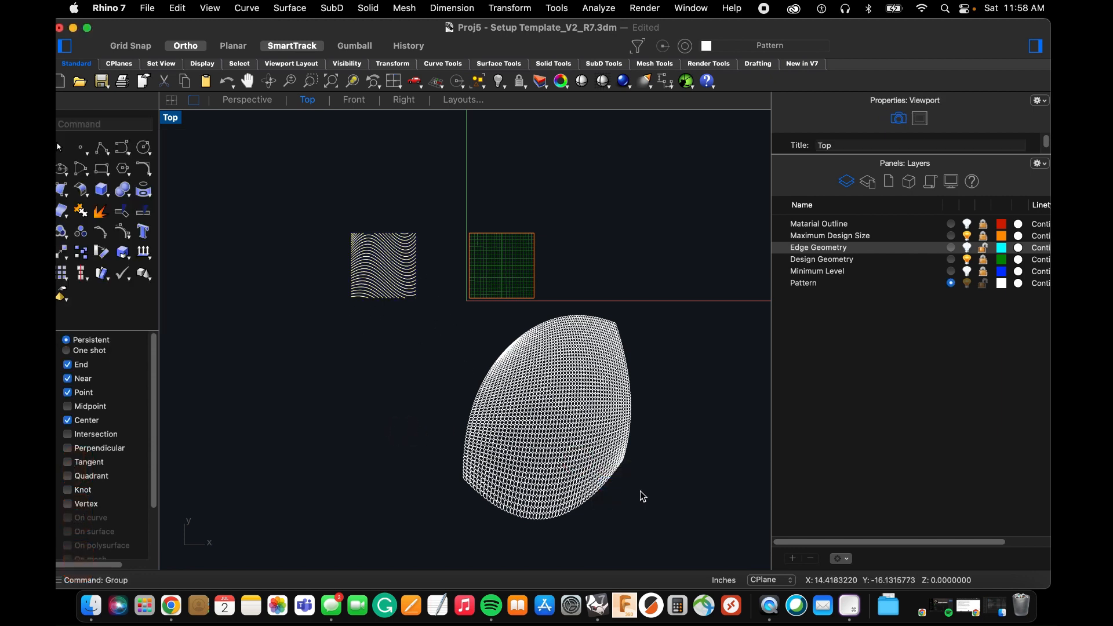
# Select all the deformed circles and group them.
pyautogui.moveTo(694, 548); pyautogui.dragTo(427, 312)
pyautogui.write('gro')
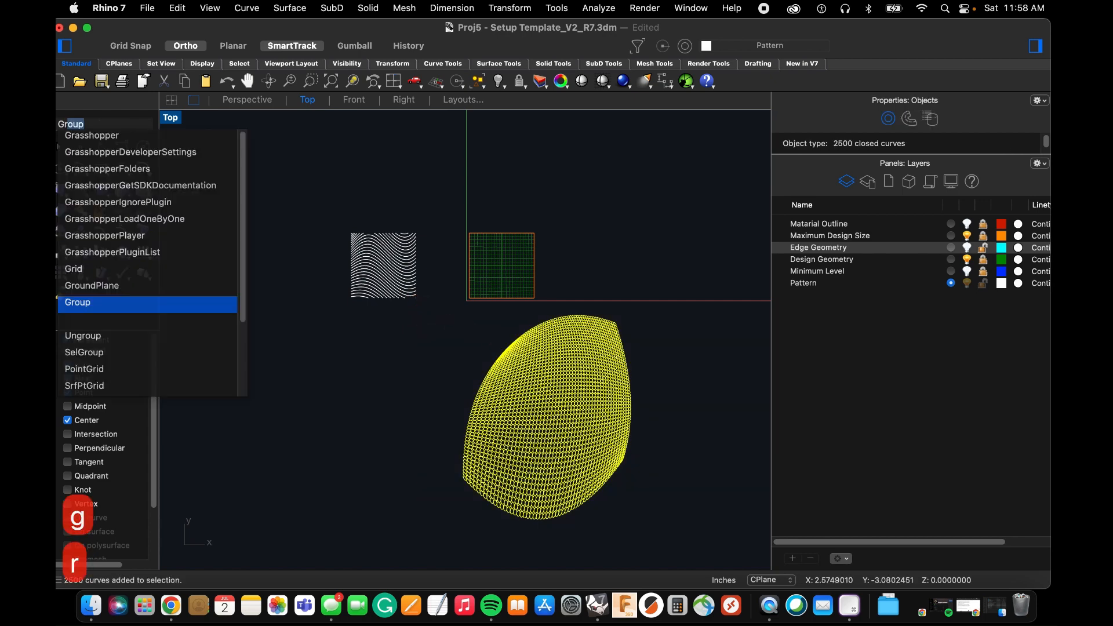
pyautogui.press('space')
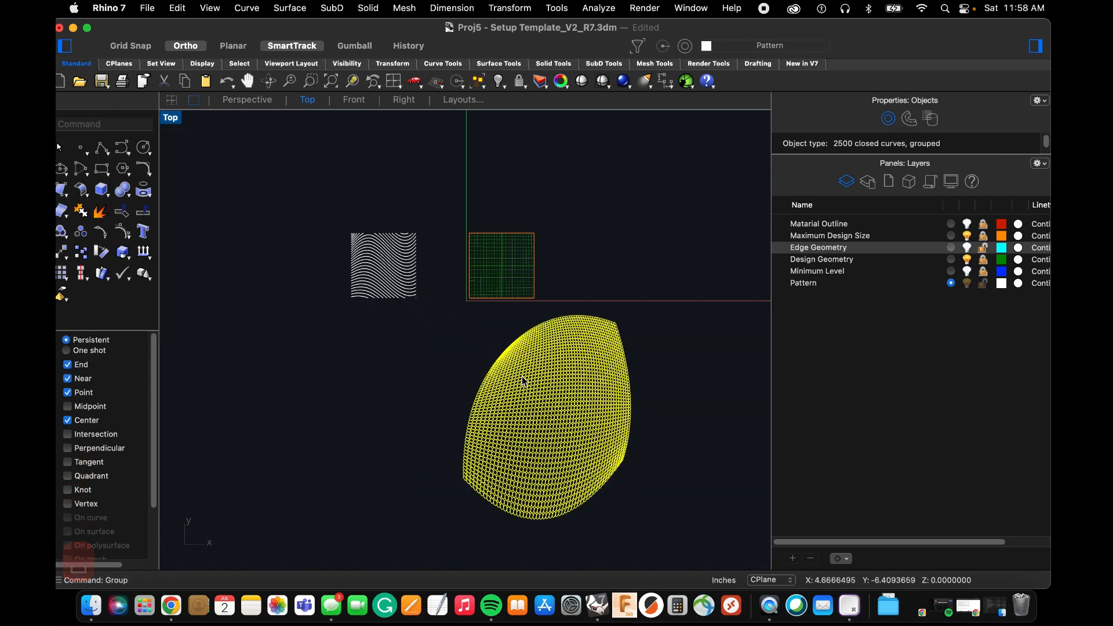
# Try to move the circle group onto the template square using its upper-left corner, and undo the move.
pyautogui.write('m')
pyautogui.press('space')
pyautogui.click(561, 412)
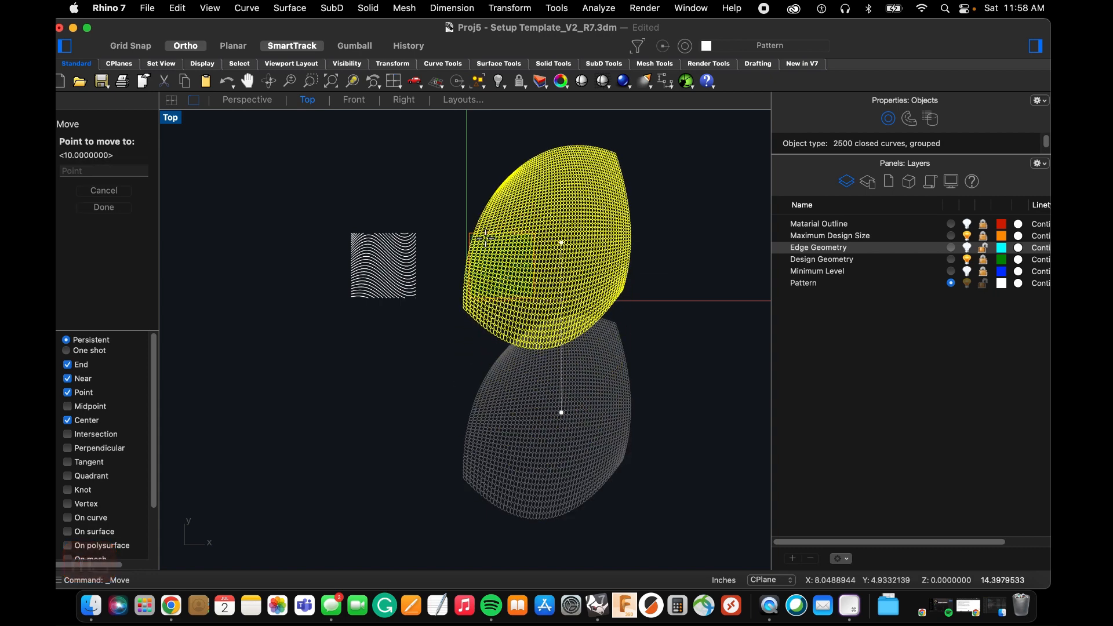
pyautogui.click(470, 232)
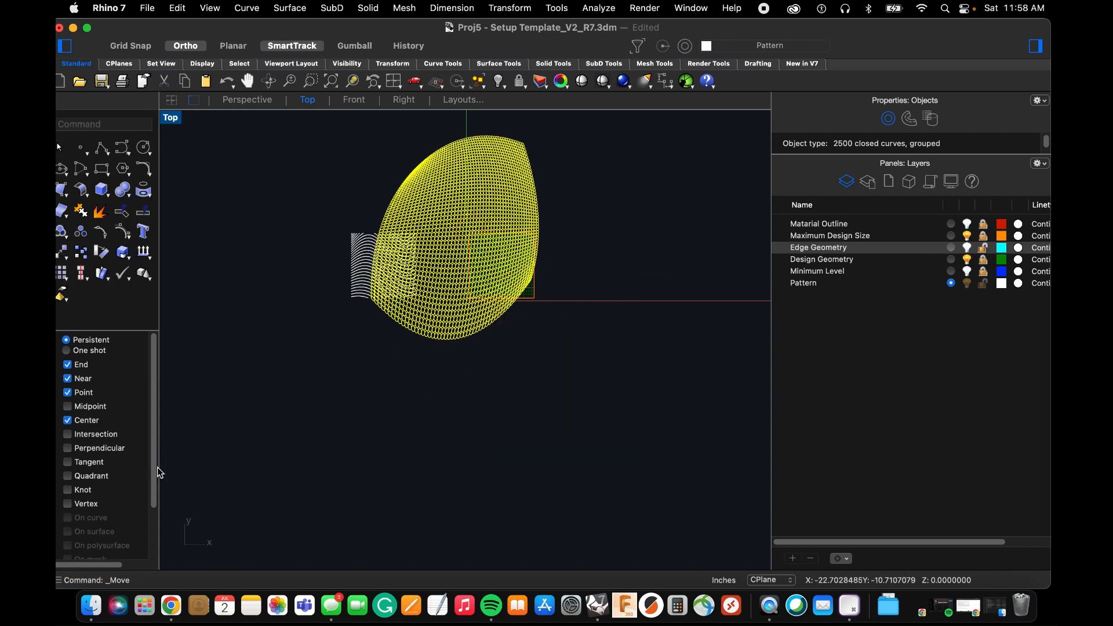
pyautogui.press('super+z')
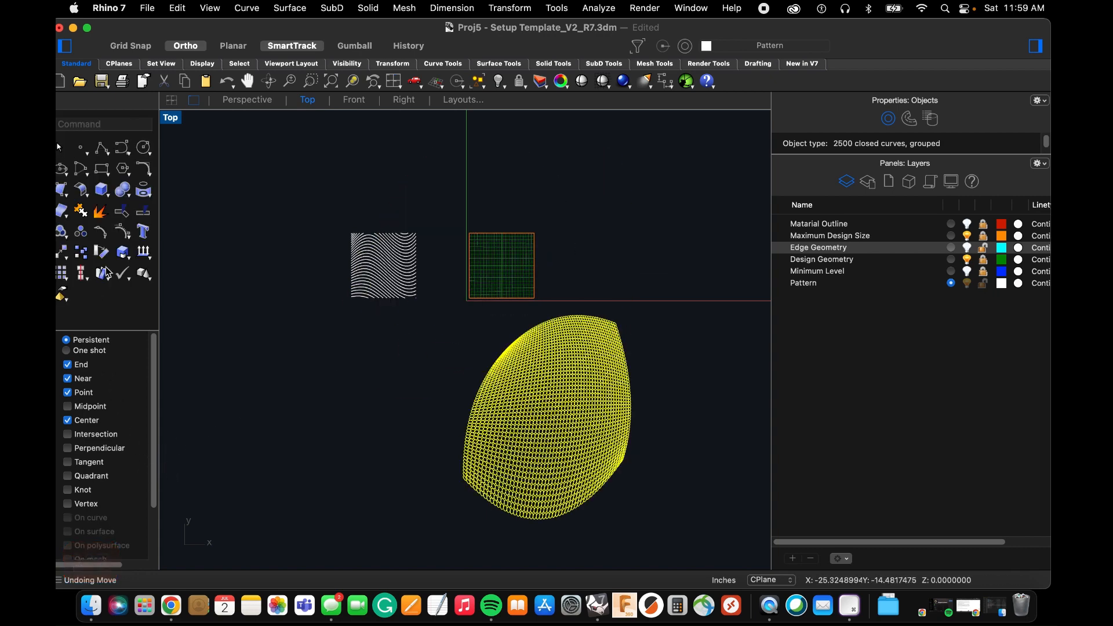
# Disable all object snaps and move the circle group straight up over the template square.
pyautogui.scroll(-3, 90, 498)
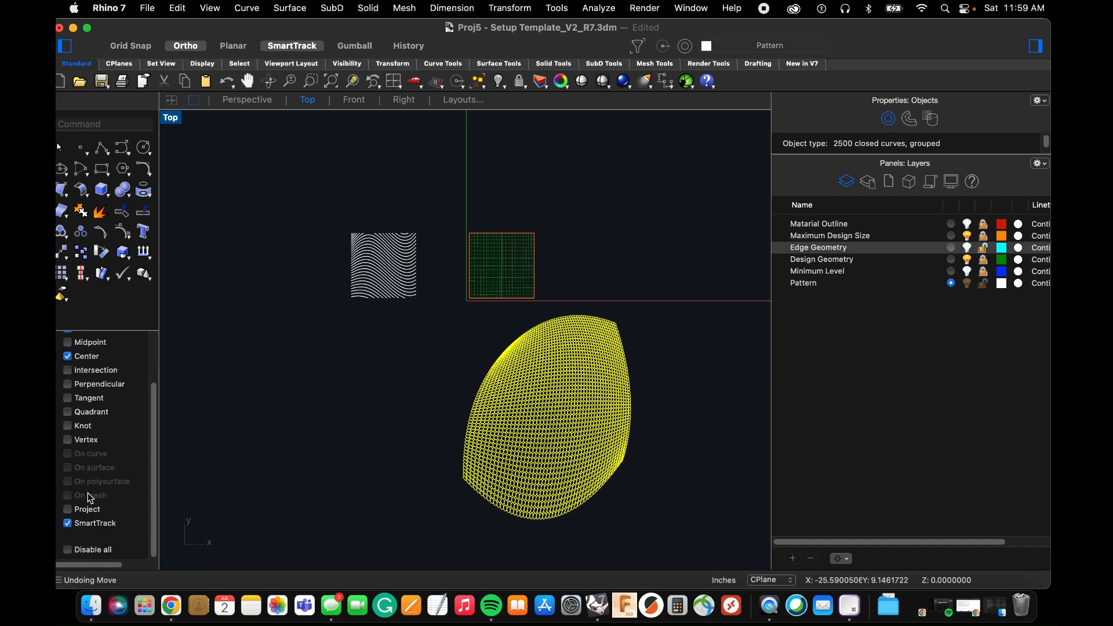
pyautogui.click(67, 549)
pyautogui.moveTo(577, 469); pyautogui.dragTo(475, 301)
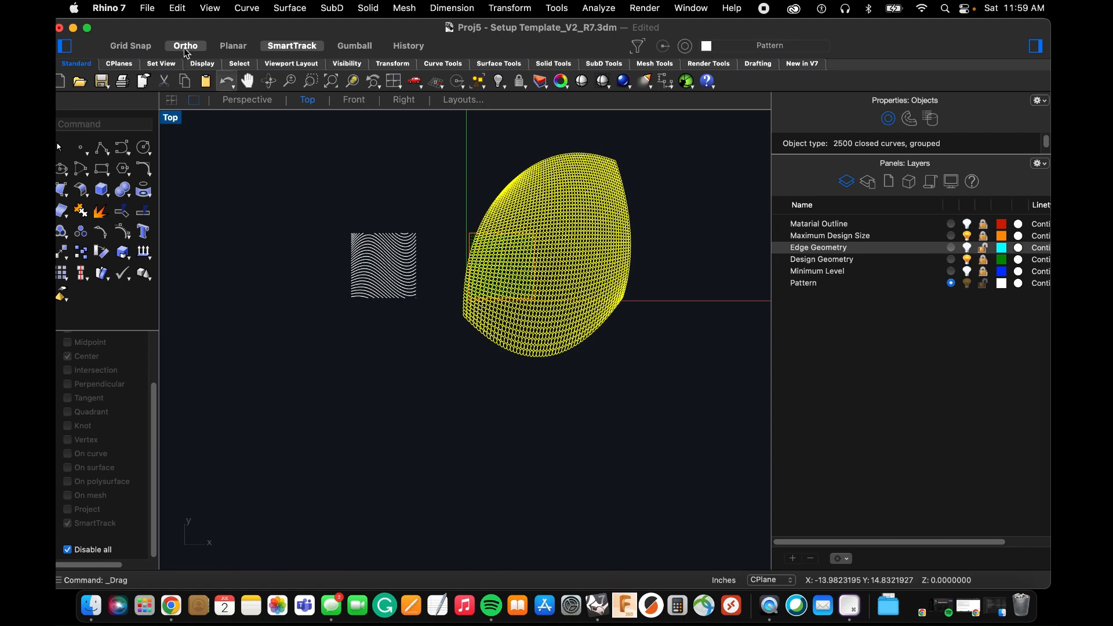
# Turn off Ortho and shift the circle group left so its right-hand part fully covers the orange maximum design square.
pyautogui.scroll(5, 510, 223)
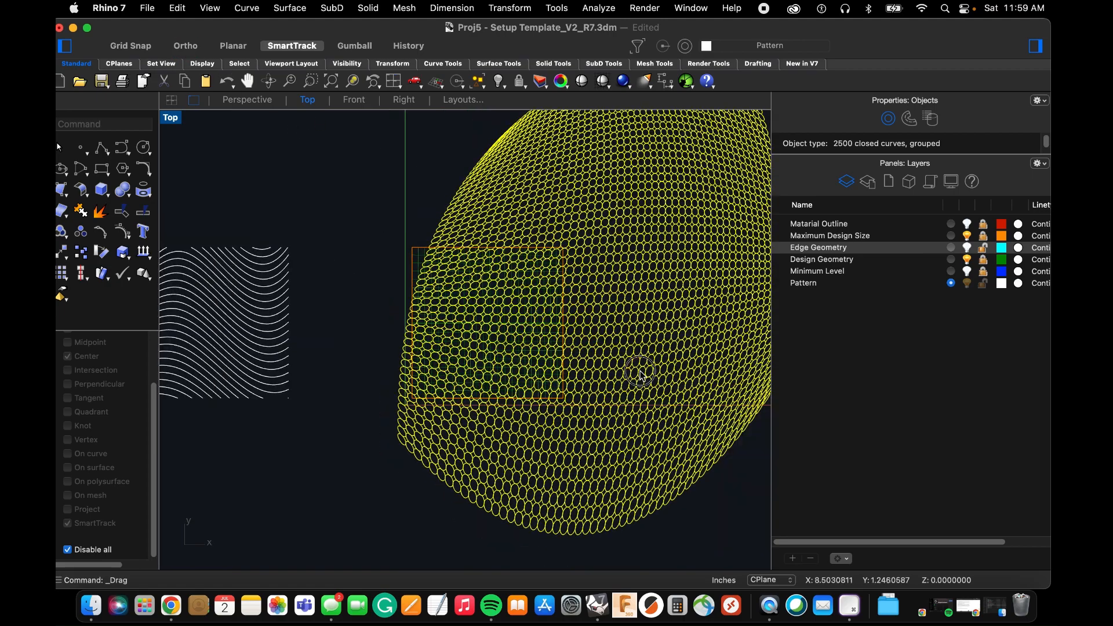
pyautogui.moveTo(640, 371); pyautogui.dragTo(433, 377)
pyautogui.scroll(6, 583, 238)
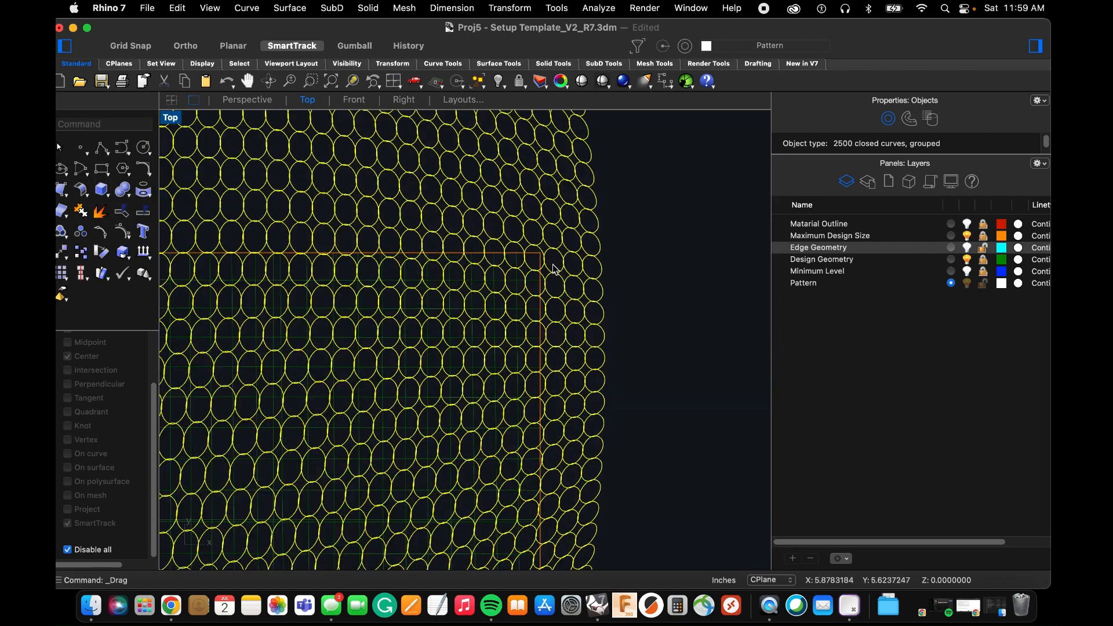
pyautogui.scroll(-8, 628, 232)
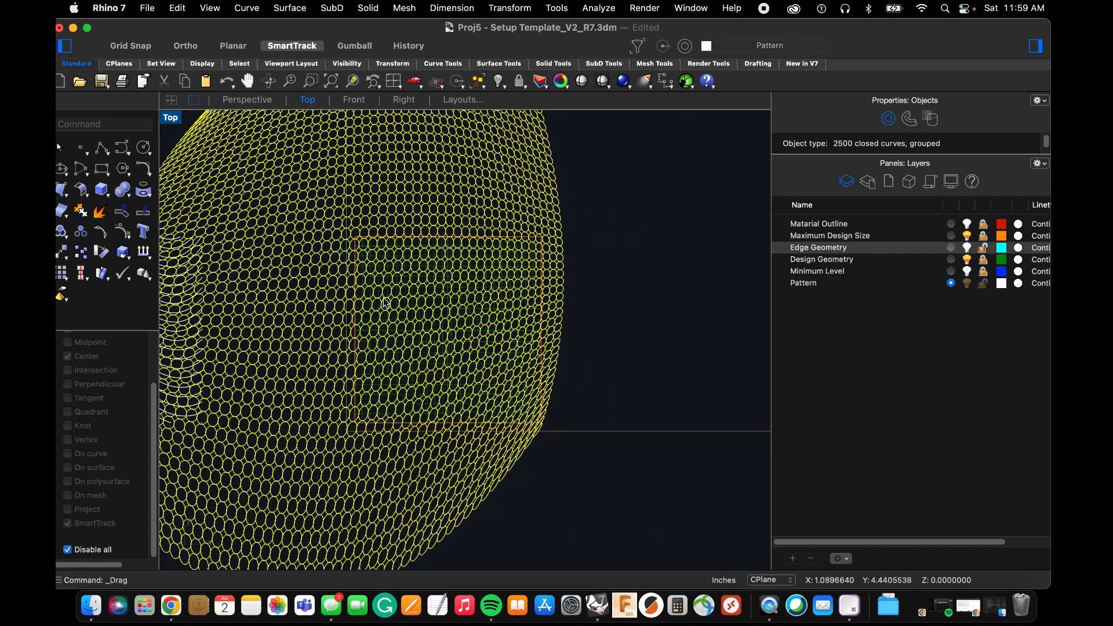
pyautogui.scroll(5, 361, 239)
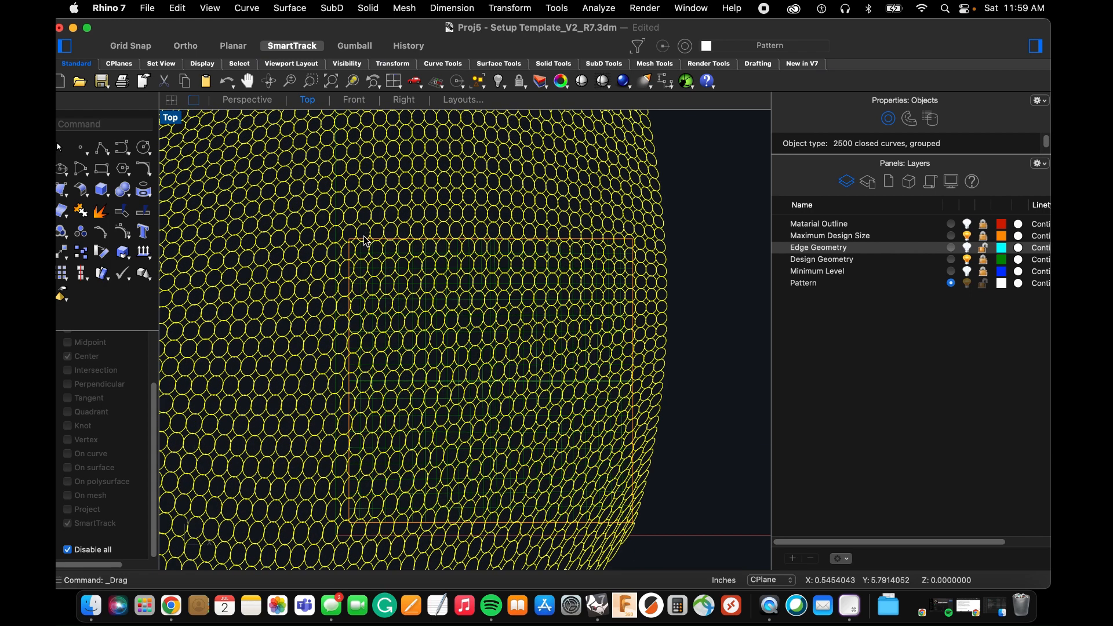
pyautogui.scroll(-5, 406, 255)
pyautogui.click(633, 303)
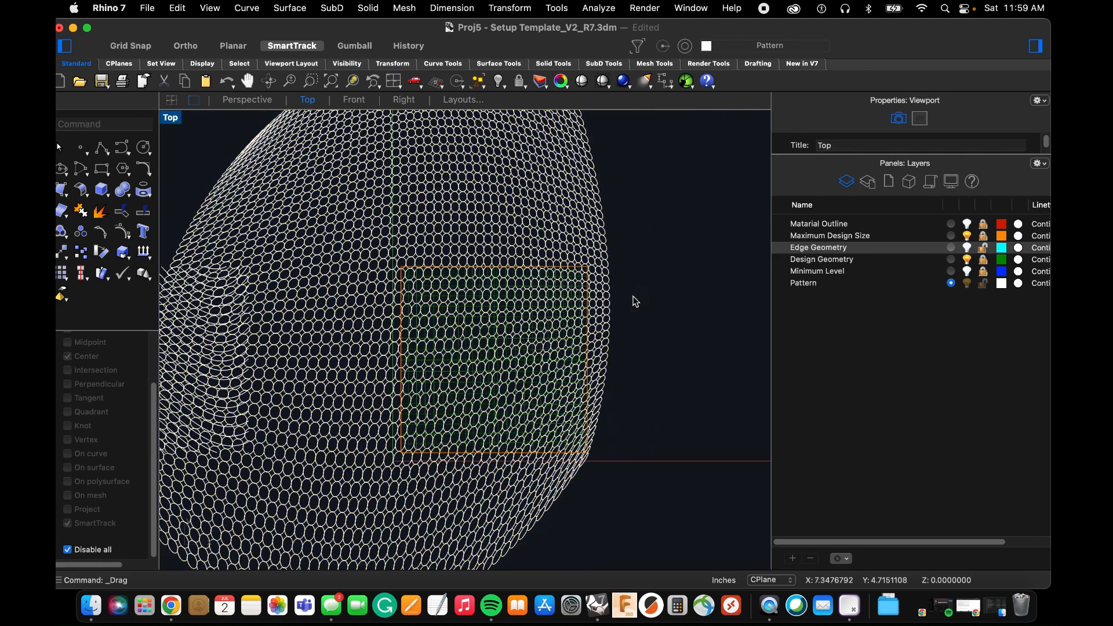
# Start a trim, unlock the Maximum Design Size layer, and use its orange square as the cutting object.
pyautogui.scroll(4, 557, 250)
pyautogui.write('trim')
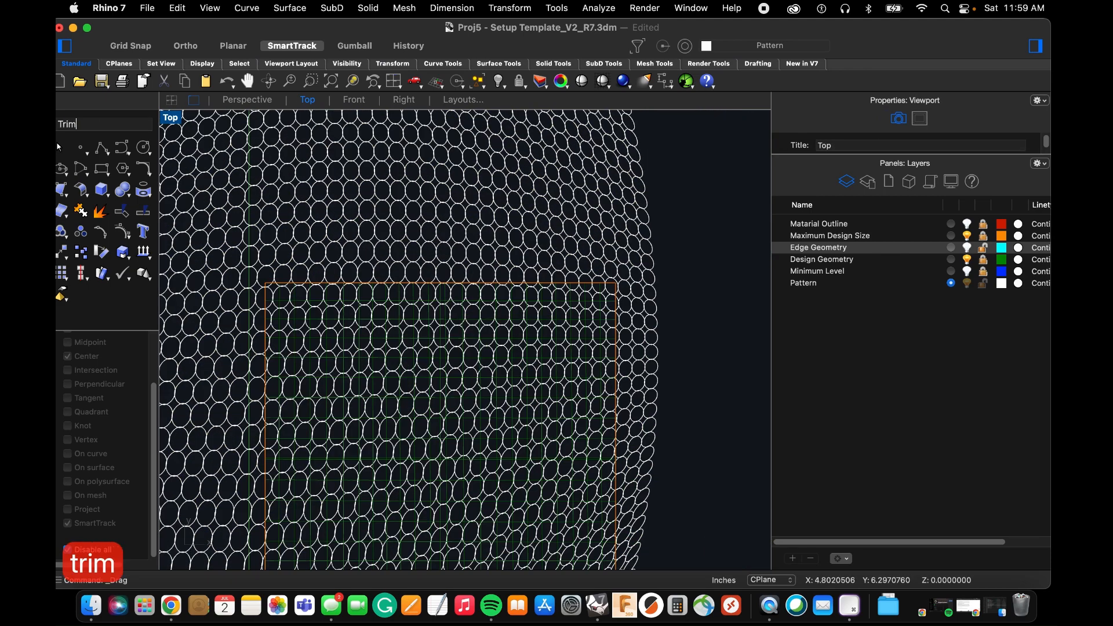
pyautogui.press('Return')
pyautogui.click(983, 243)
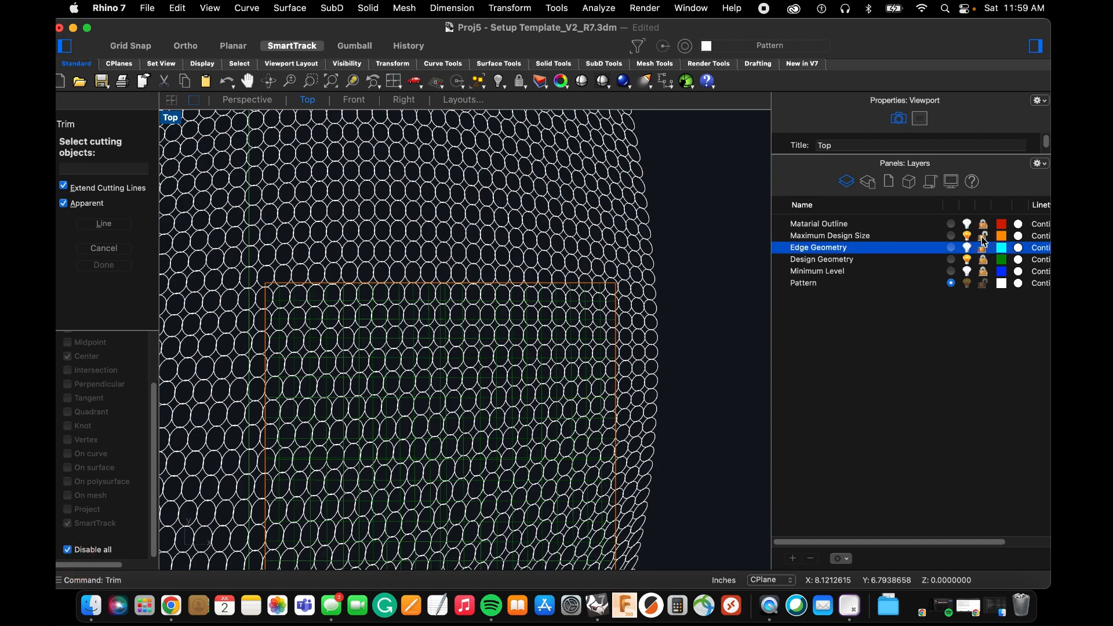
pyautogui.scroll(6, 454, 284)
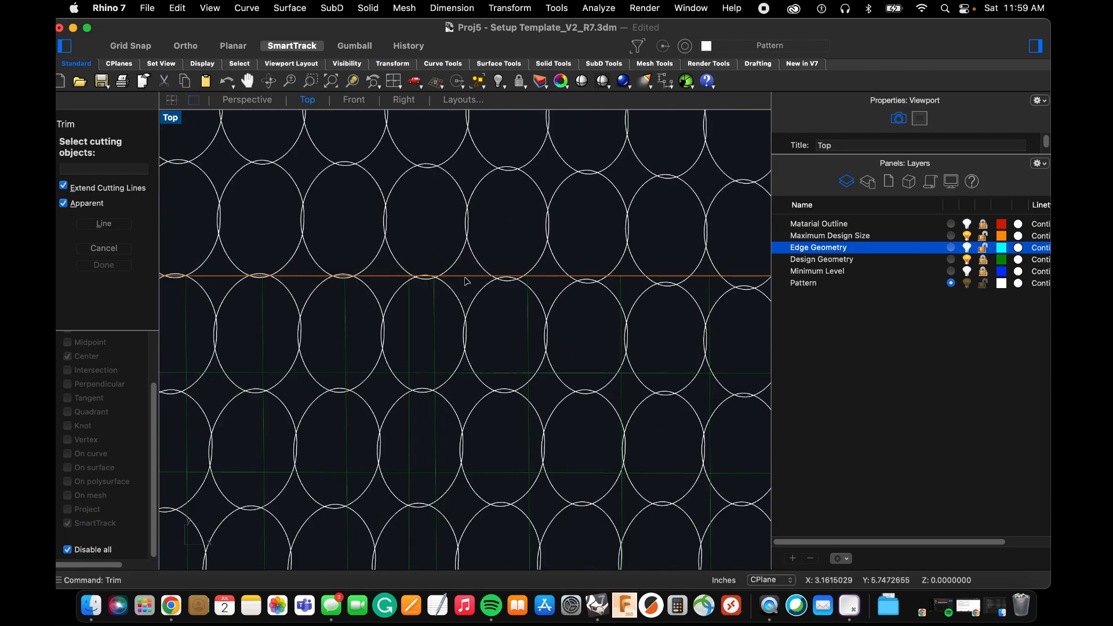
pyautogui.click(465, 278)
pyautogui.click(496, 299)
pyautogui.scroll(-10, 486, 291)
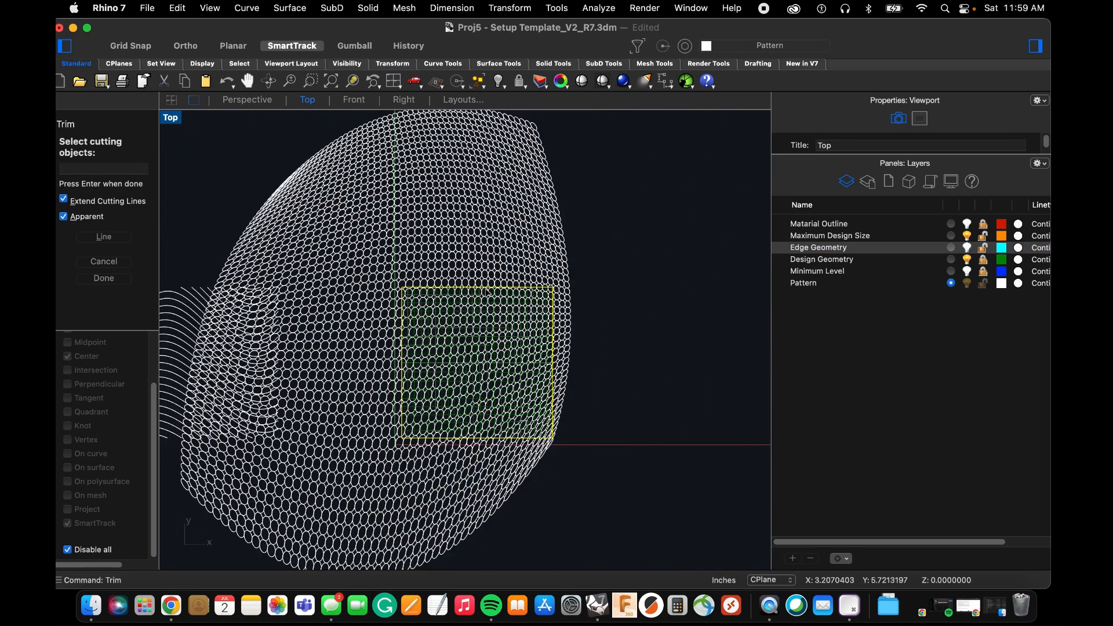
pyautogui.press('Return')
# Trim away the circle portions that cross the upper edge of the maximum design square.
pyautogui.scroll(2, 454, 277)
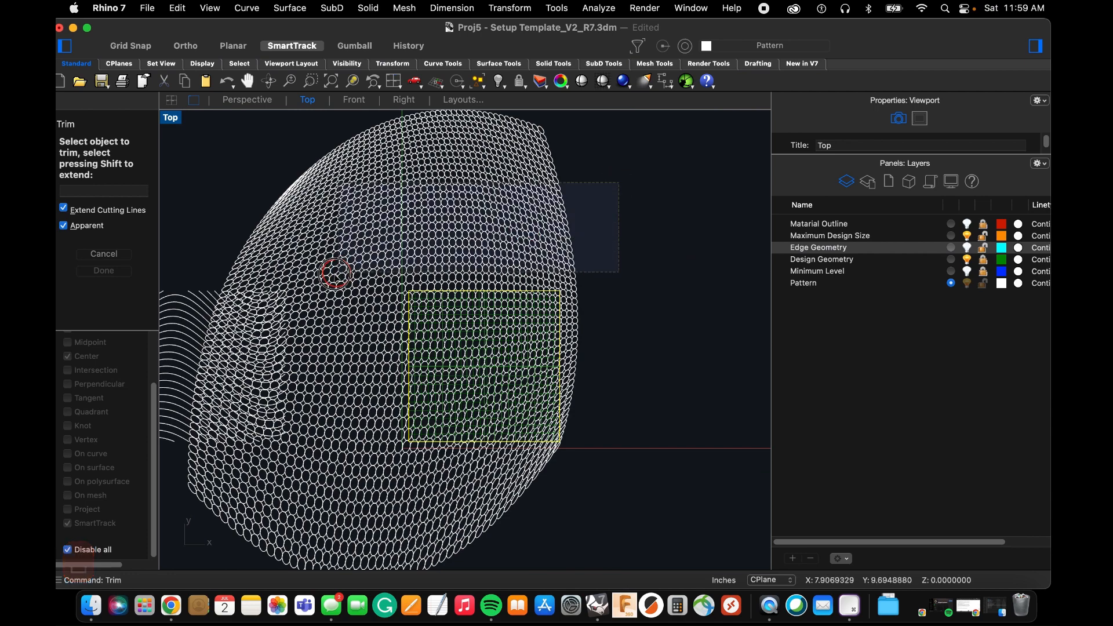
pyautogui.moveTo(334, 285); pyautogui.dragTo(335, 288)
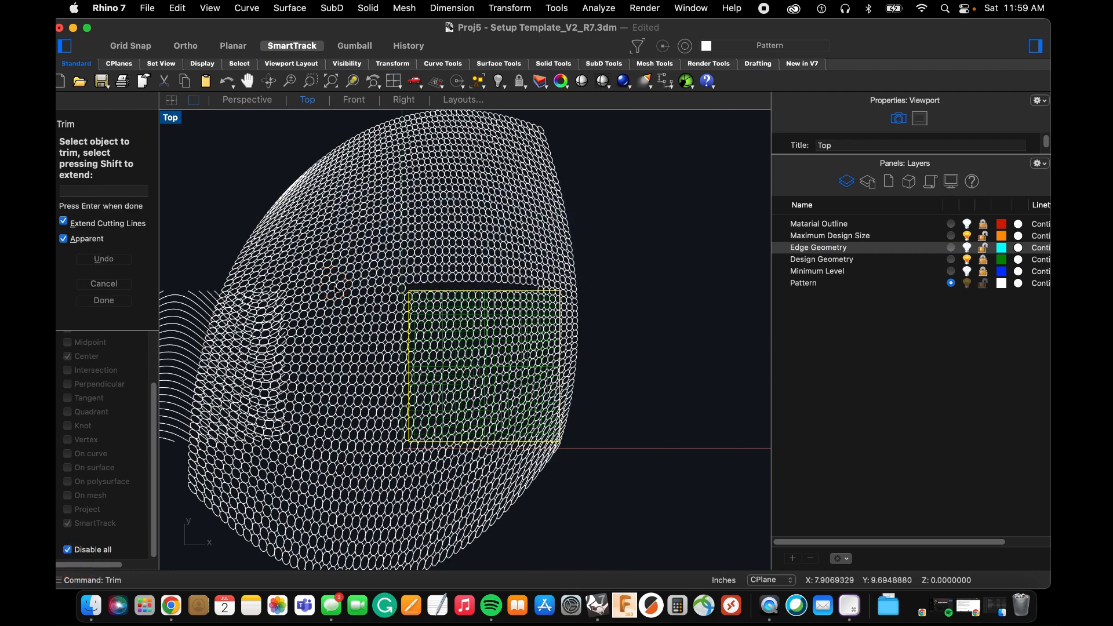
pyautogui.scroll(5, 690, 280)
pyautogui.moveTo(680, 280); pyautogui.dragTo(352, 335)
pyautogui.scroll(-5, 621, 293)
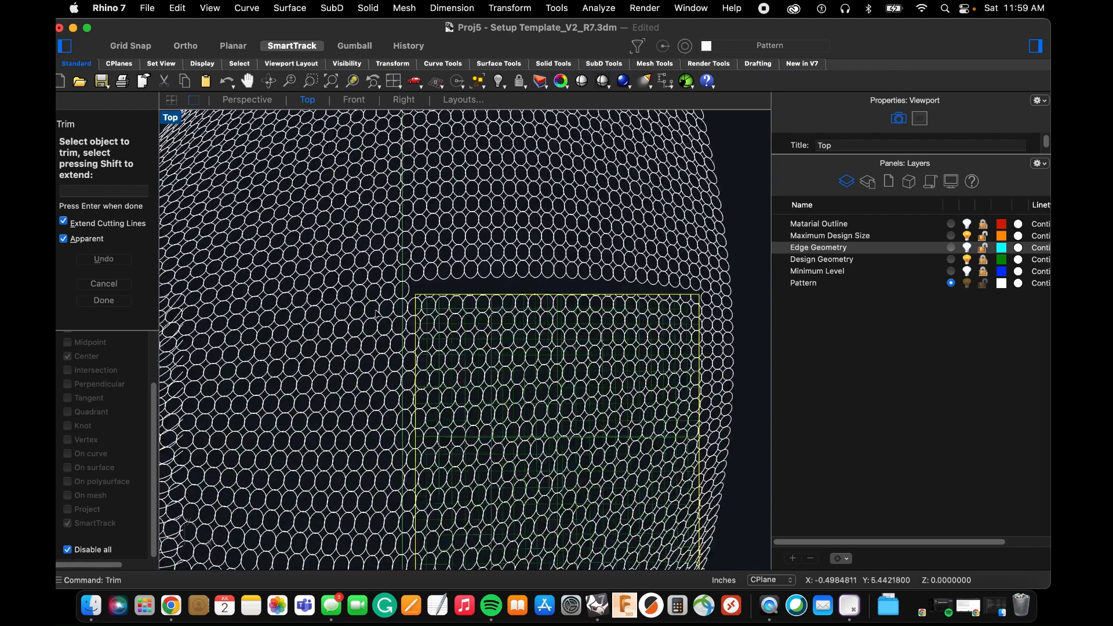
pyautogui.scroll(8, 391, 306)
pyautogui.scroll(-2, 445, 249)
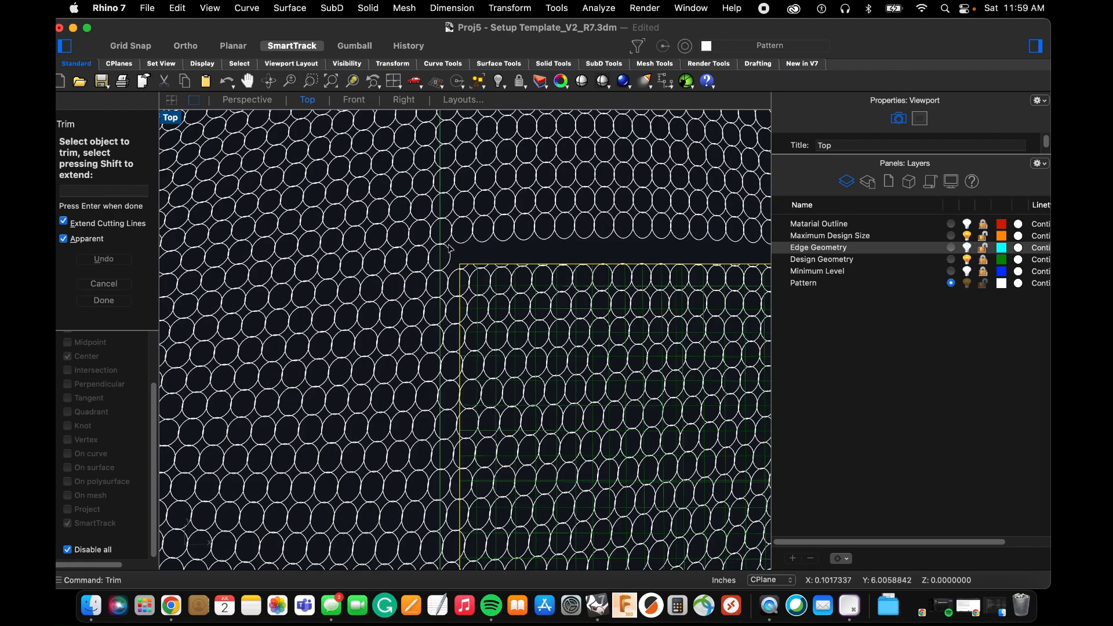
# Trim the circle portions crossing the square's left edge, including the leftover pieces missed along that side.
pyautogui.scroll(-5, 454, 253)
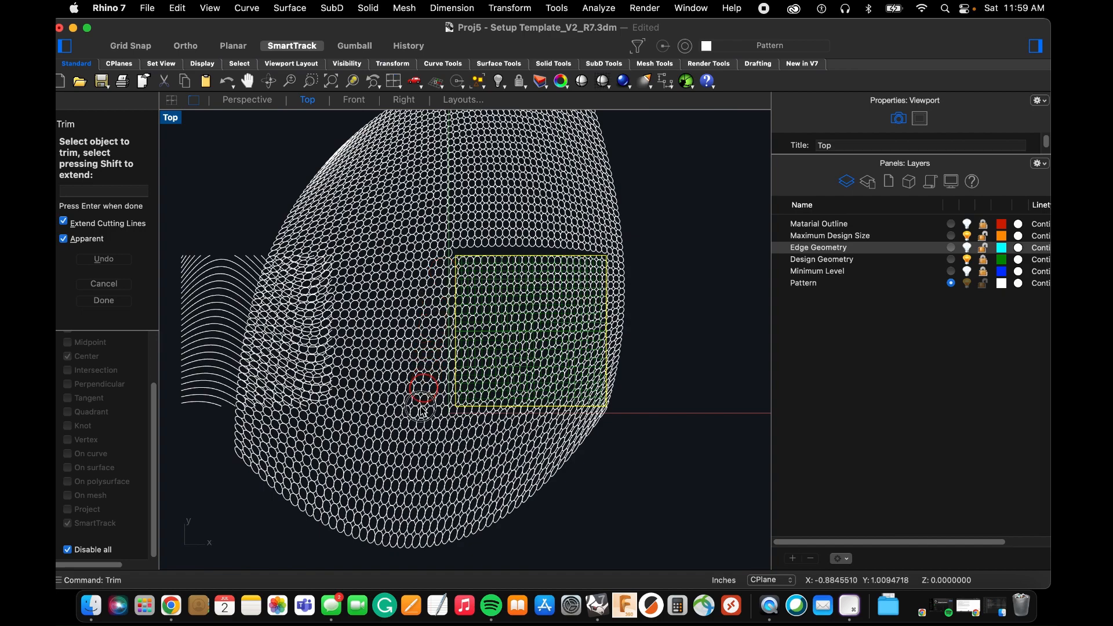
pyautogui.scroll(8, 450, 415)
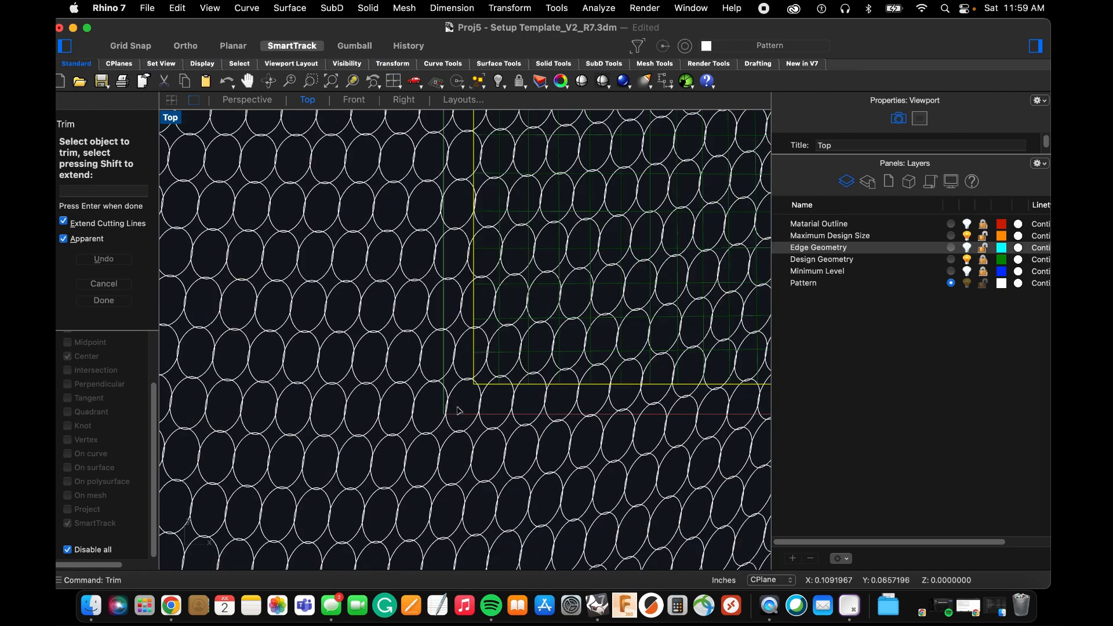
pyautogui.scroll(-7, 459, 399)
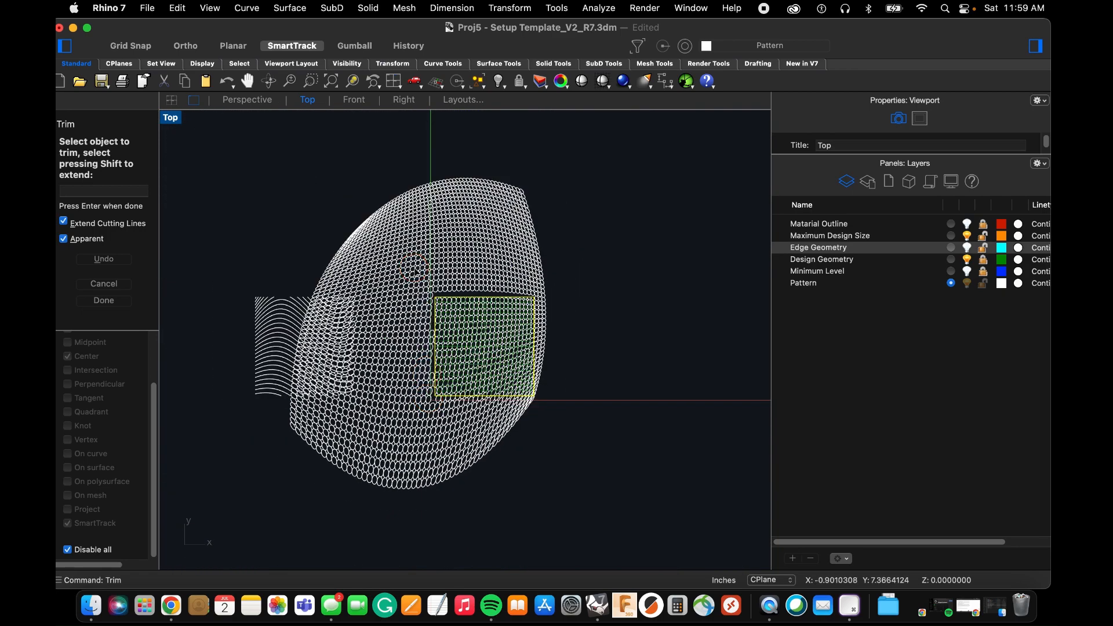
pyautogui.scroll(10, 436, 402)
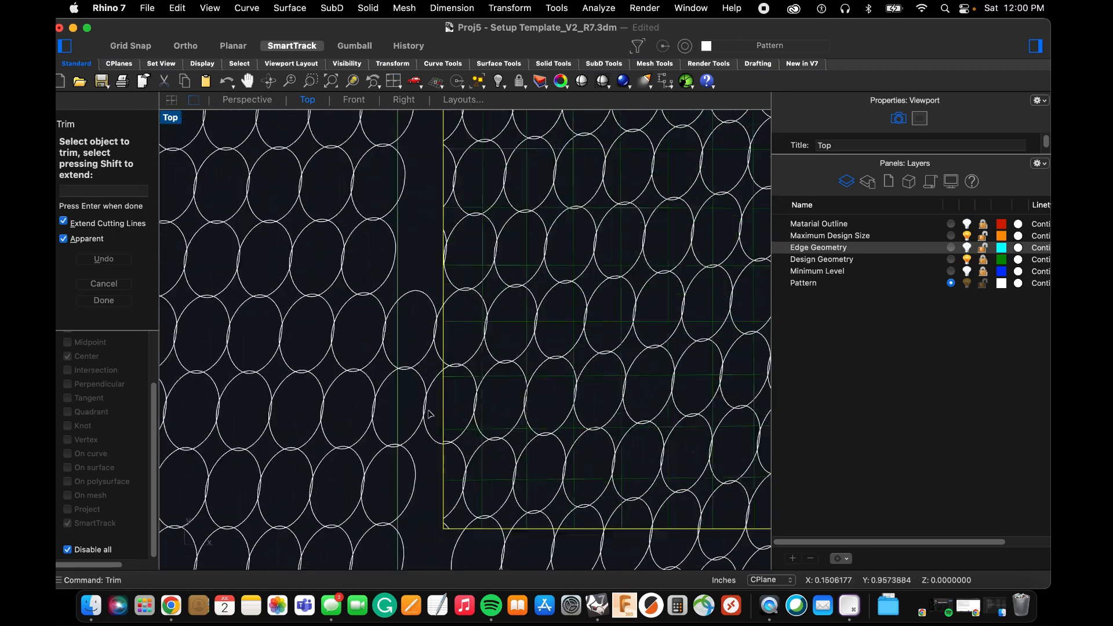
pyautogui.moveTo(434, 402); pyautogui.dragTo(390, 189)
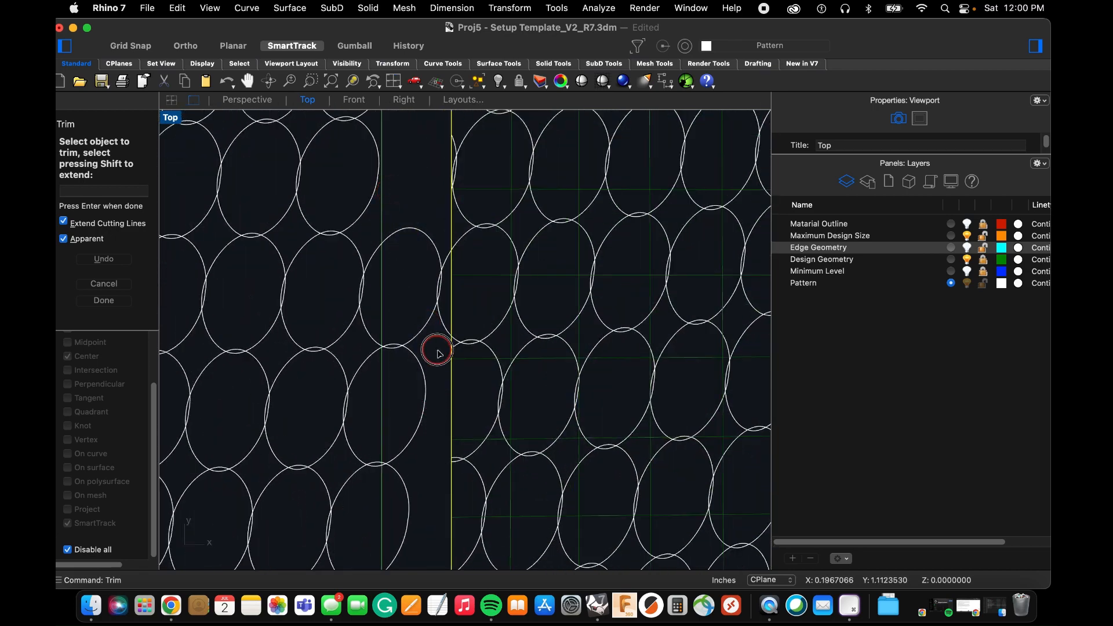
pyautogui.scroll(-4, 449, 375)
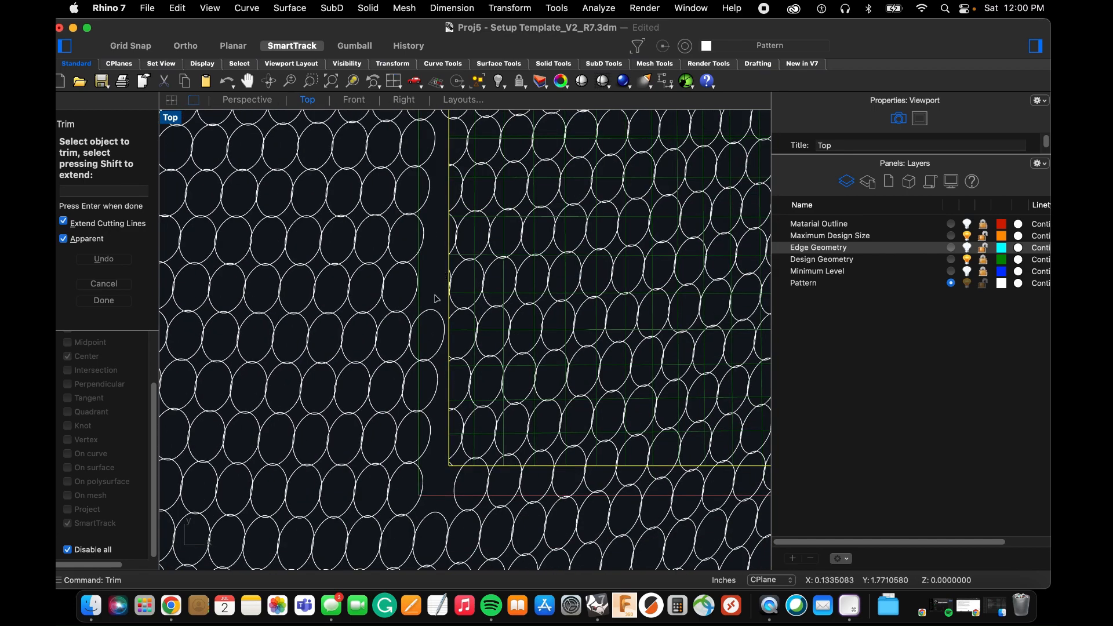
pyautogui.scroll(-9, 436, 302)
pyautogui.scroll(18, 439, 318)
pyautogui.moveTo(427, 289); pyautogui.dragTo(385, 129)
pyautogui.scroll(-10, 393, 218)
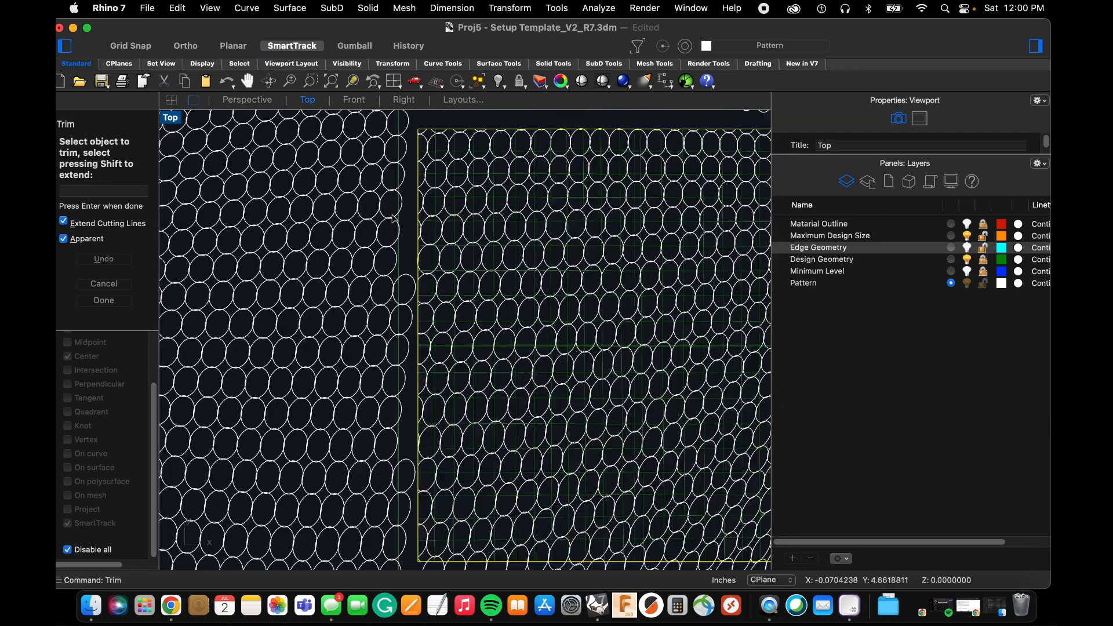
# Trim the circle portions that extend below the square's bottom edge, including the small leftover arcs.
pyautogui.scroll(-5, 393, 218)
pyautogui.scroll(5, 638, 388)
pyautogui.moveTo(737, 388); pyautogui.dragTo(253, 347)
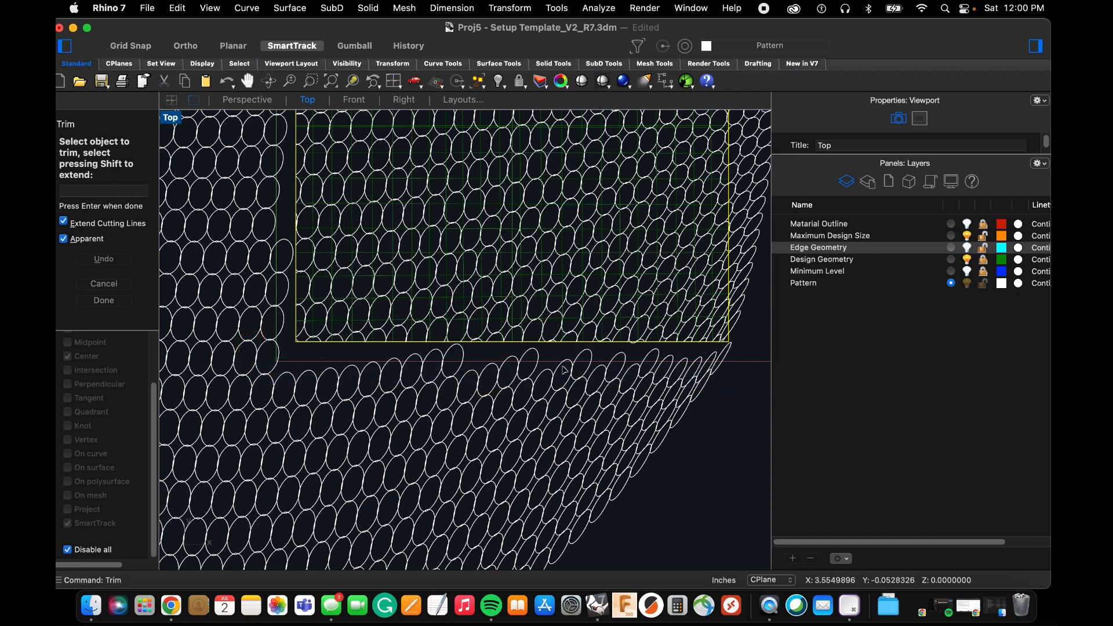
pyautogui.scroll(5, 667, 358)
pyautogui.click(584, 315)
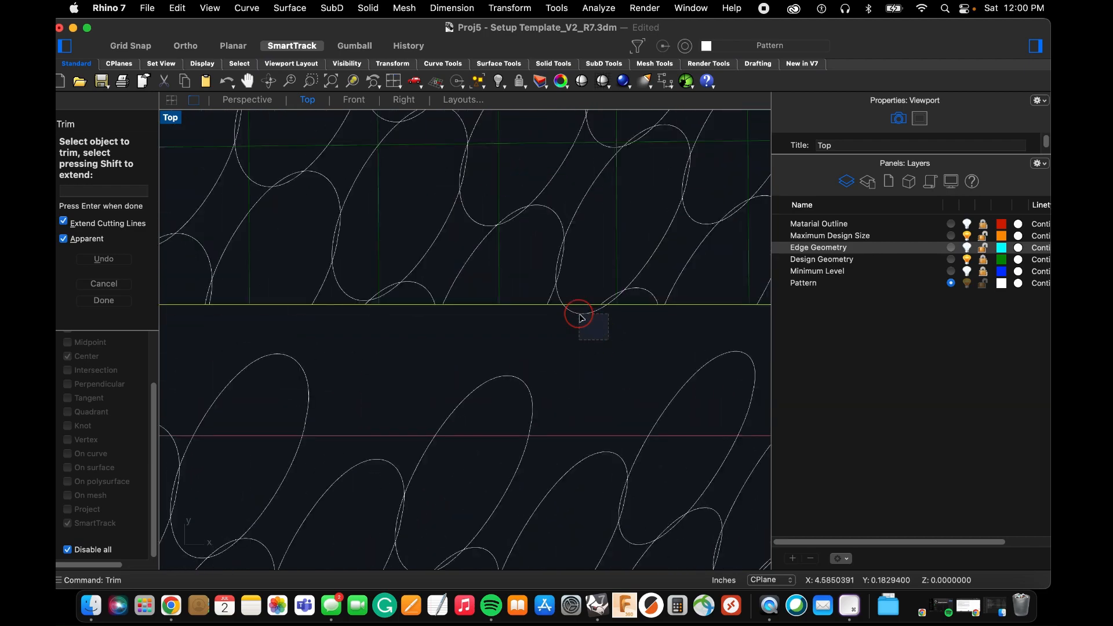
pyautogui.scroll(-5, 498, 335)
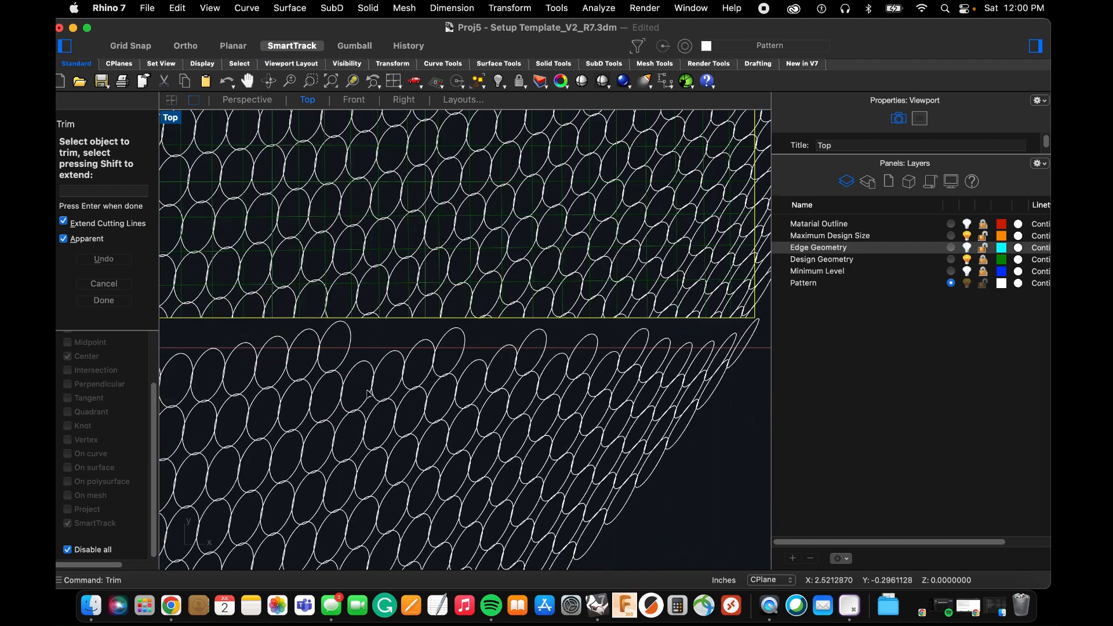
pyautogui.scroll(-5, 494, 442)
# Trim the circle portions crossing the lower part of the square's right edge, including small remnants near the corner.
pyautogui.scroll(2, 540, 494)
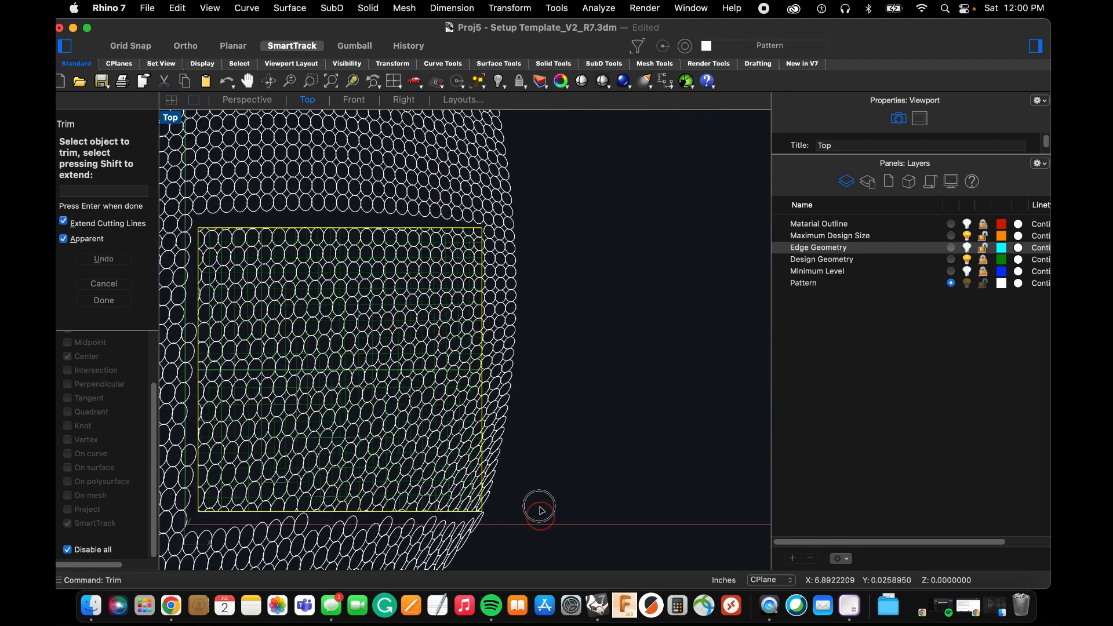
pyautogui.moveTo(540, 521); pyautogui.dragTo(474, 185)
pyautogui.scroll(3, 491, 177)
pyautogui.scroll(8, 476, 430)
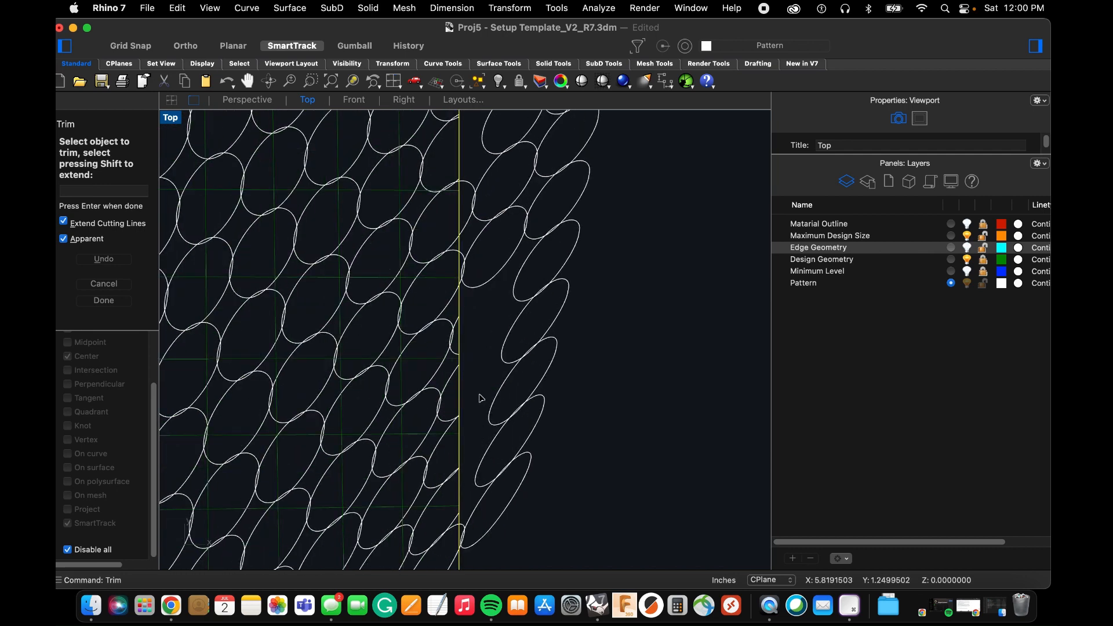
pyautogui.moveTo(479, 392); pyautogui.dragTo(465, 121)
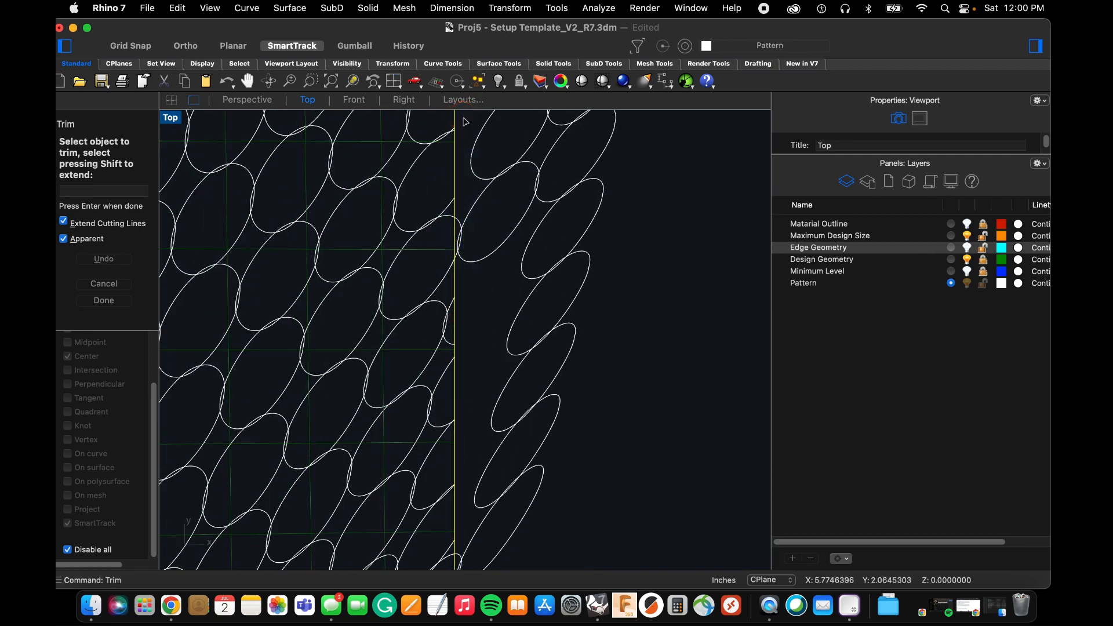
pyautogui.scroll(10, 455, 252)
pyautogui.moveTo(478, 227); pyautogui.dragTo(464, 145)
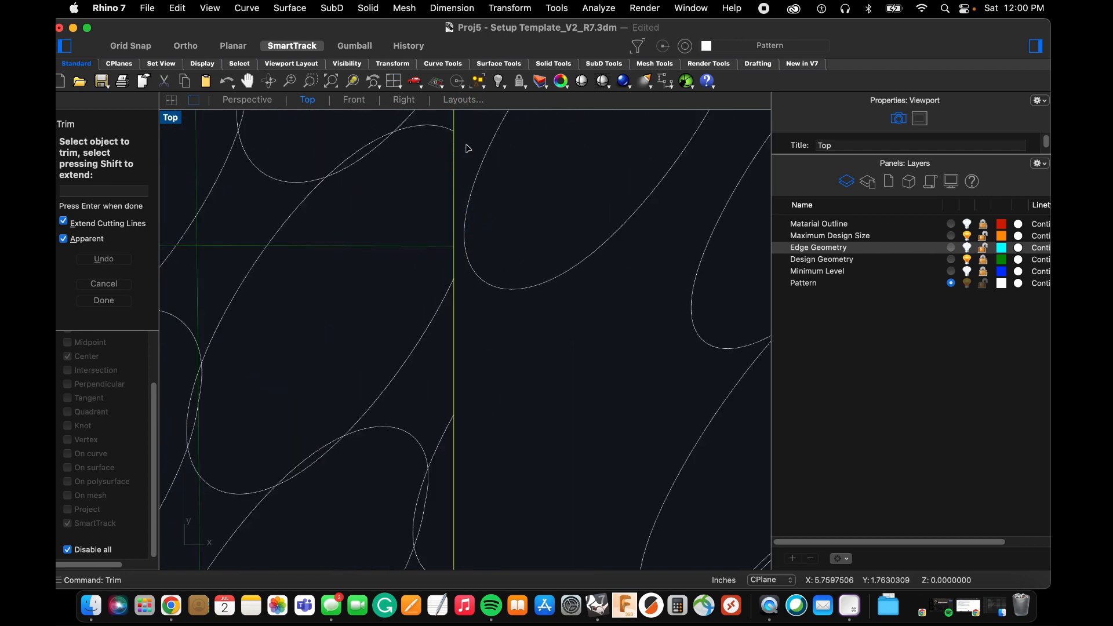
pyautogui.scroll(-11, 477, 237)
pyautogui.scroll(10, 497, 319)
pyautogui.moveTo(504, 465); pyautogui.dragTo(469, 267)
pyautogui.scroll(-10, 481, 306)
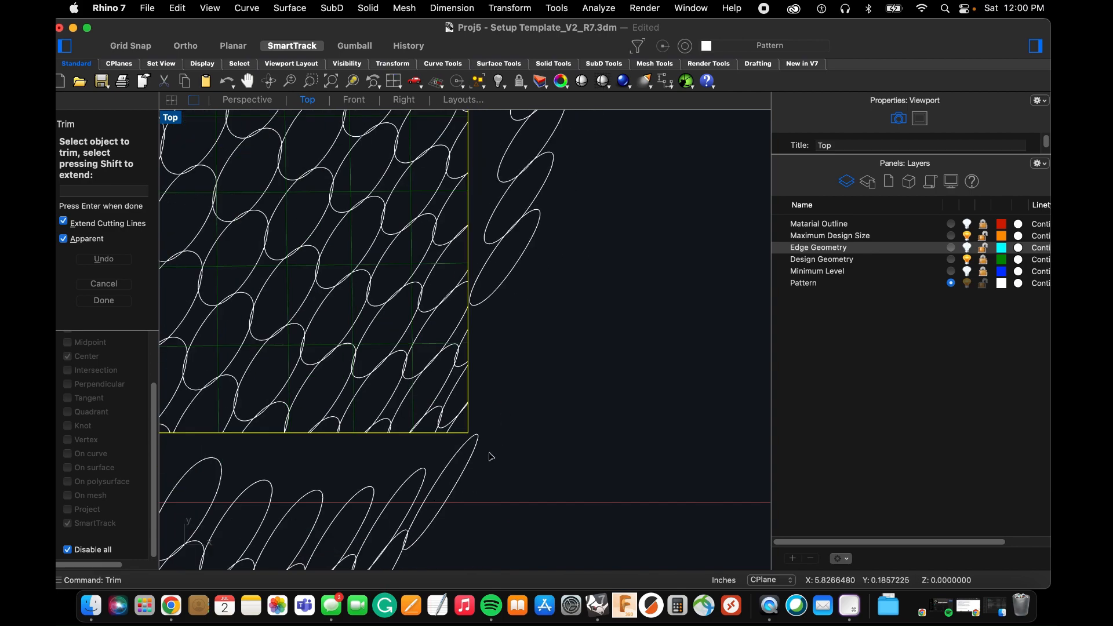
# Trim the remaining circle portions along the upper part of the square's right edge and finish the trim.
pyautogui.scroll(-5, 480, 339)
pyautogui.scroll(8, 483, 250)
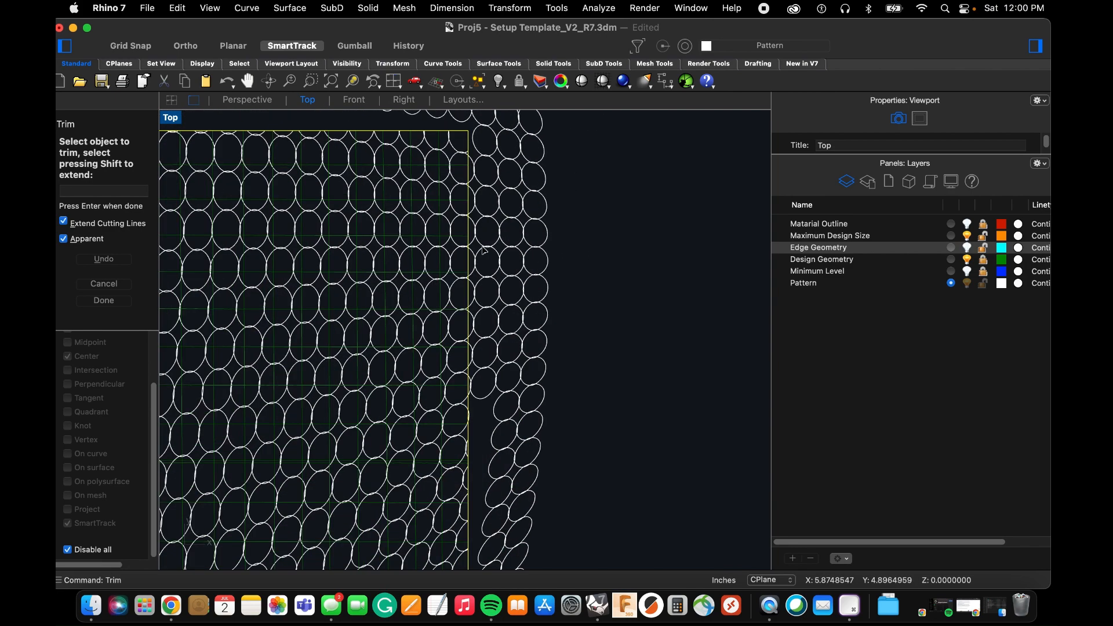
pyautogui.scroll(-2, 487, 354)
pyautogui.scroll(2, 487, 353)
pyautogui.moveTo(486, 418); pyautogui.dragTo(474, 141)
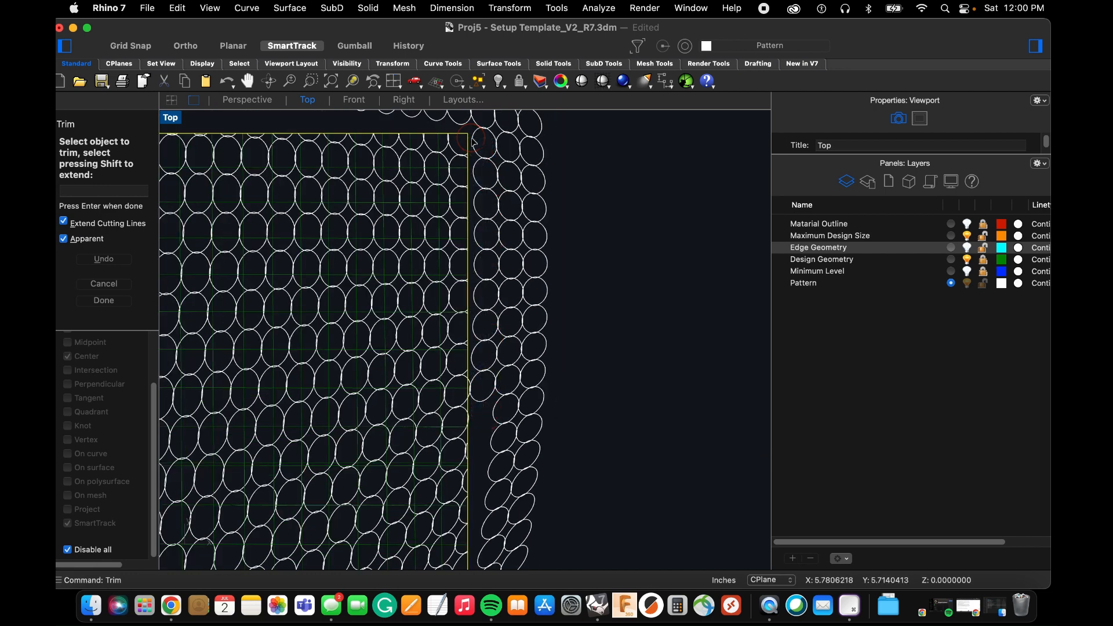
pyautogui.scroll(4, 502, 257)
pyautogui.moveTo(462, 372); pyautogui.dragTo(431, 333)
pyautogui.scroll(-6, 466, 342)
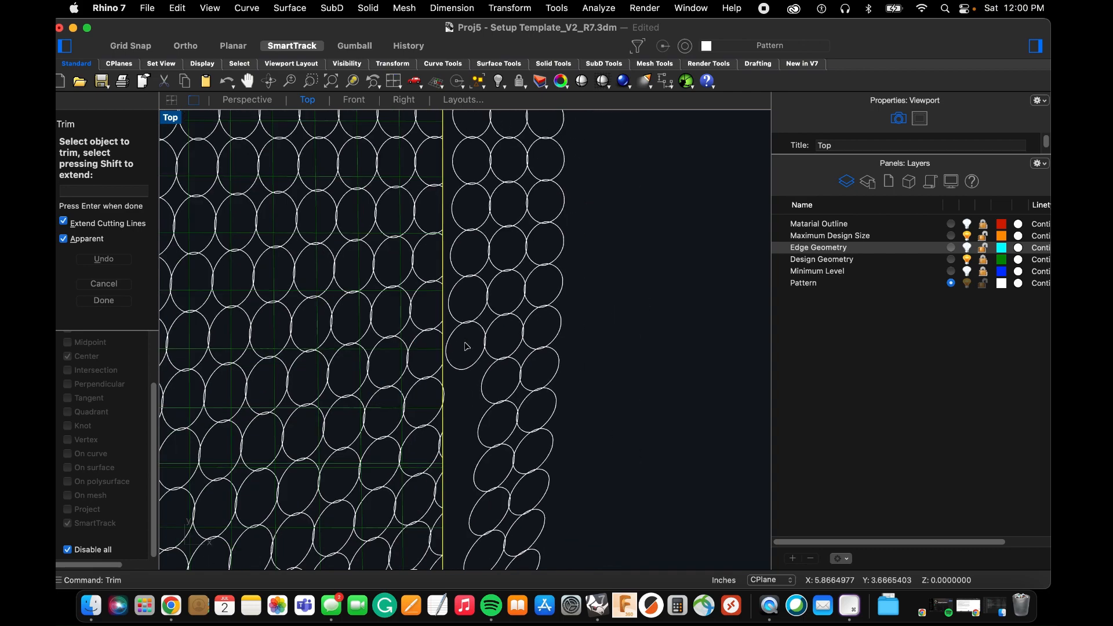
pyautogui.press('Return')
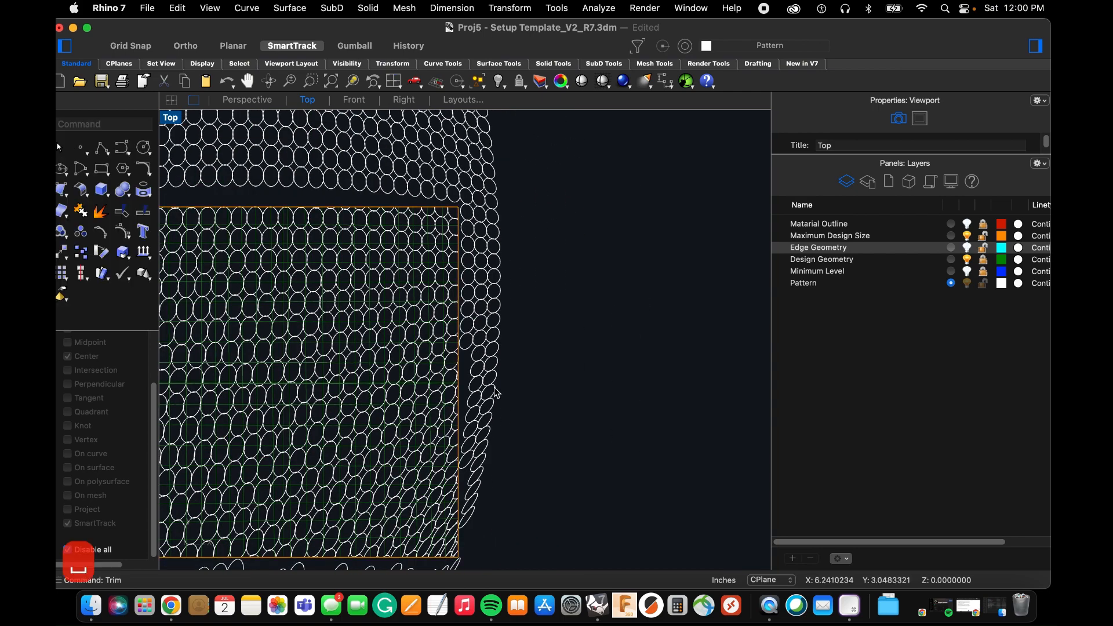
# Select the whole deformed circle group, ungroup it, and clear the selection.
pyautogui.scroll(-3, 498, 406)
pyautogui.moveTo(538, 481); pyautogui.dragTo(482, 229)
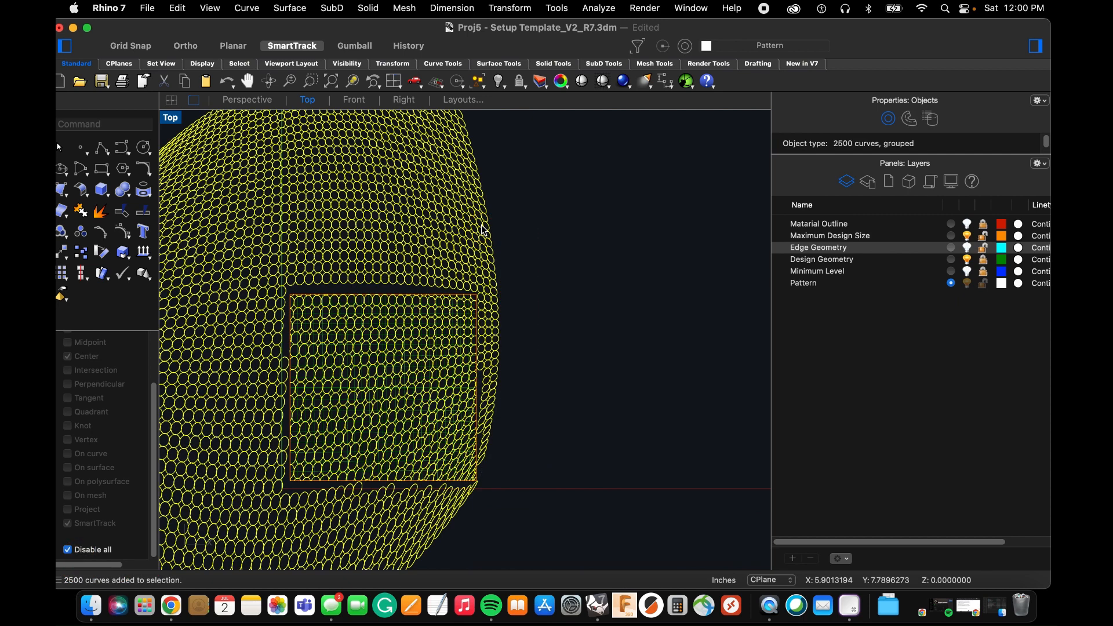
pyautogui.write('ung')
pyautogui.press('space')
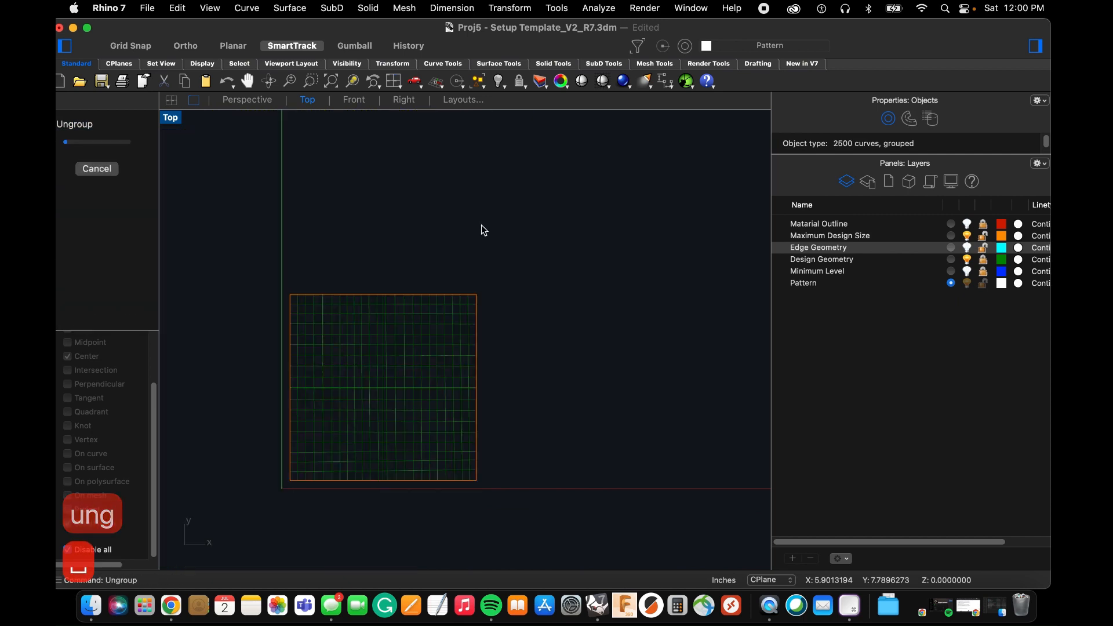
pyautogui.click(529, 288)
# Delete the vertical strip of circles left of the square and the remaining block of circles beyond it.
pyautogui.scroll(-5, 529, 286)
pyautogui.moveTo(423, 520); pyautogui.dragTo(406, 235)
pyautogui.press('BackSpace')
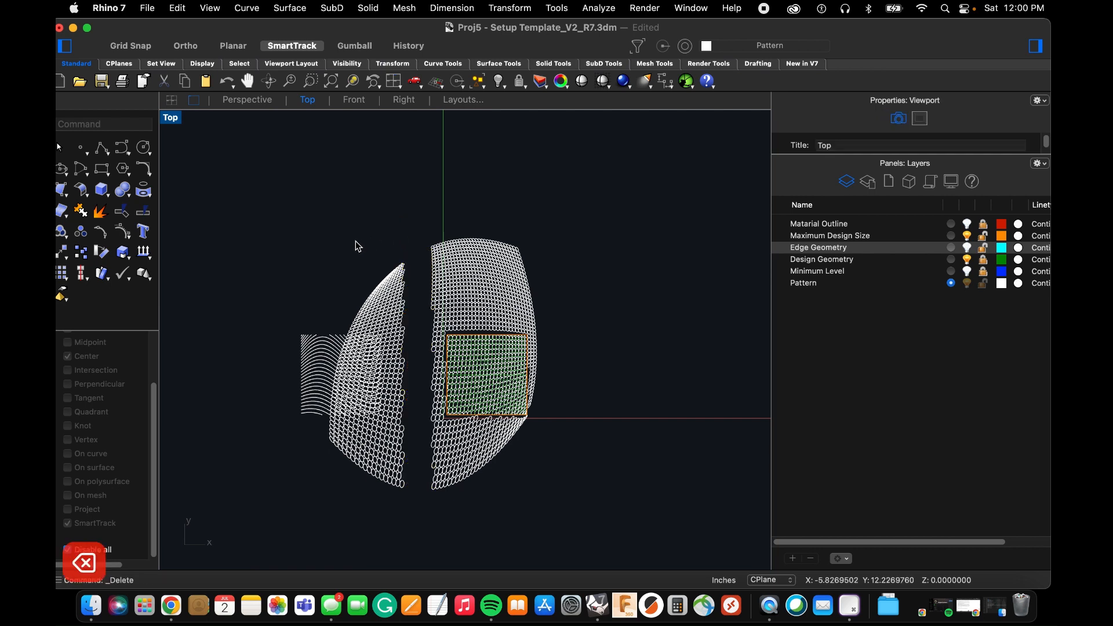
pyautogui.moveTo(295, 219); pyautogui.dragTo(343, 278)
pyautogui.moveTo(326, 200); pyautogui.dragTo(410, 527)
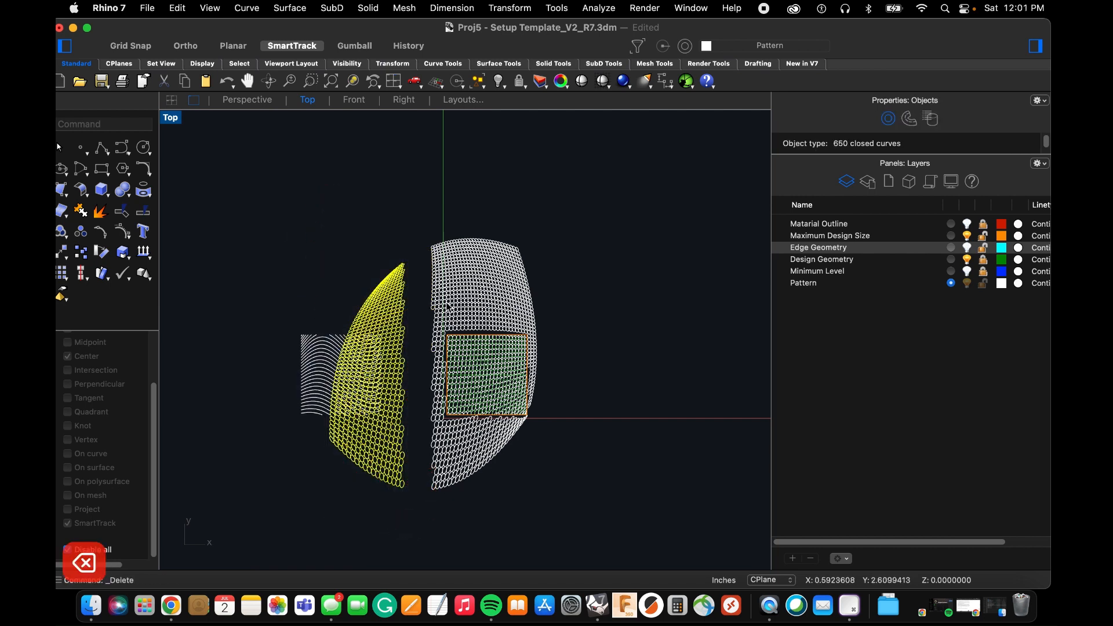
pyautogui.press('BackSpace')
# Delete all the circles above the maximum design square.
pyautogui.moveTo(400, 199); pyautogui.dragTo(604, 331)
pyautogui.press('Escape')
pyautogui.moveTo(586, 229); pyautogui.dragTo(425, 333)
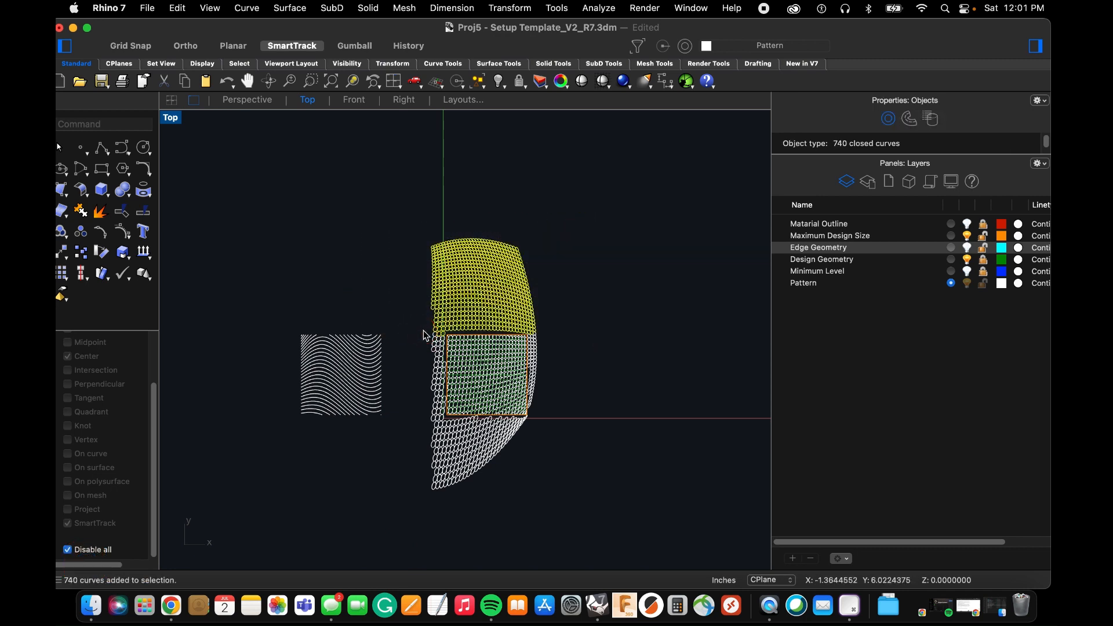
pyautogui.press('BackSpace')
# Delete all the circles below the maximum design square, including the last rows close to its bottom edge.
pyautogui.moveTo(585, 520); pyautogui.dragTo(423, 426)
pyautogui.scroll(10, 520, 439)
pyautogui.press('BackSpace')
pyautogui.moveTo(586, 442); pyautogui.dragTo(248, 375)
pyautogui.press('BackSpace')
pyautogui.scroll(-6, 570, 444)
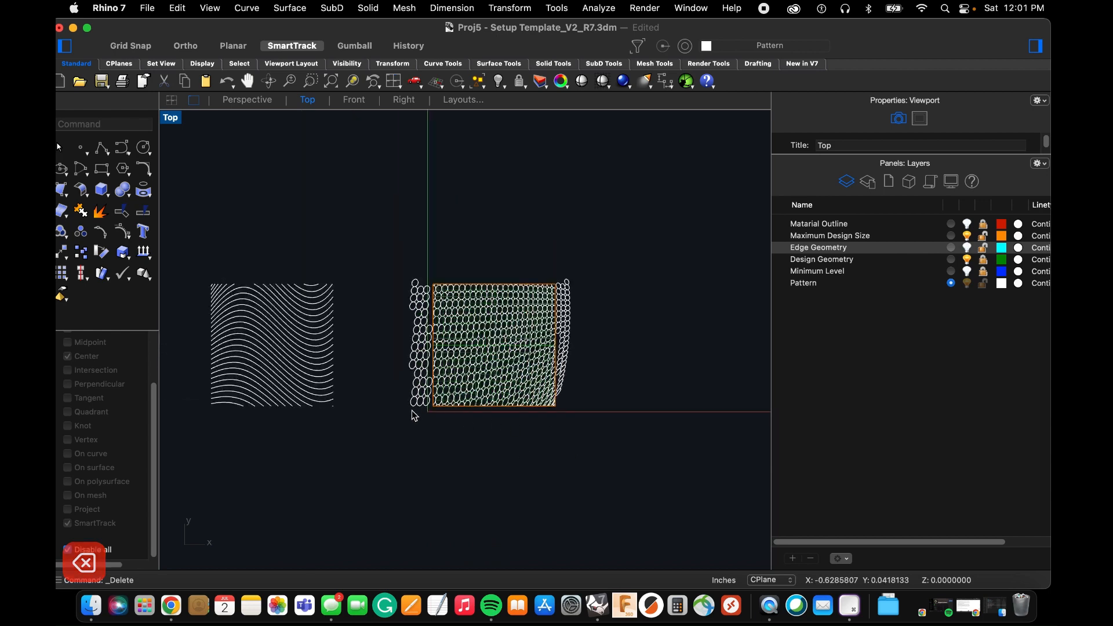
# Delete the leftover columns of circles just outside the square's left and right edges.
pyautogui.scroll(6, 410, 416)
pyautogui.moveTo(446, 422); pyautogui.dragTo(405, 168)
pyautogui.press('BackSpace')
pyautogui.scroll(-3, 455, 427)
pyautogui.scroll(3, 613, 368)
pyautogui.moveTo(617, 483); pyautogui.dragTo(524, 164)
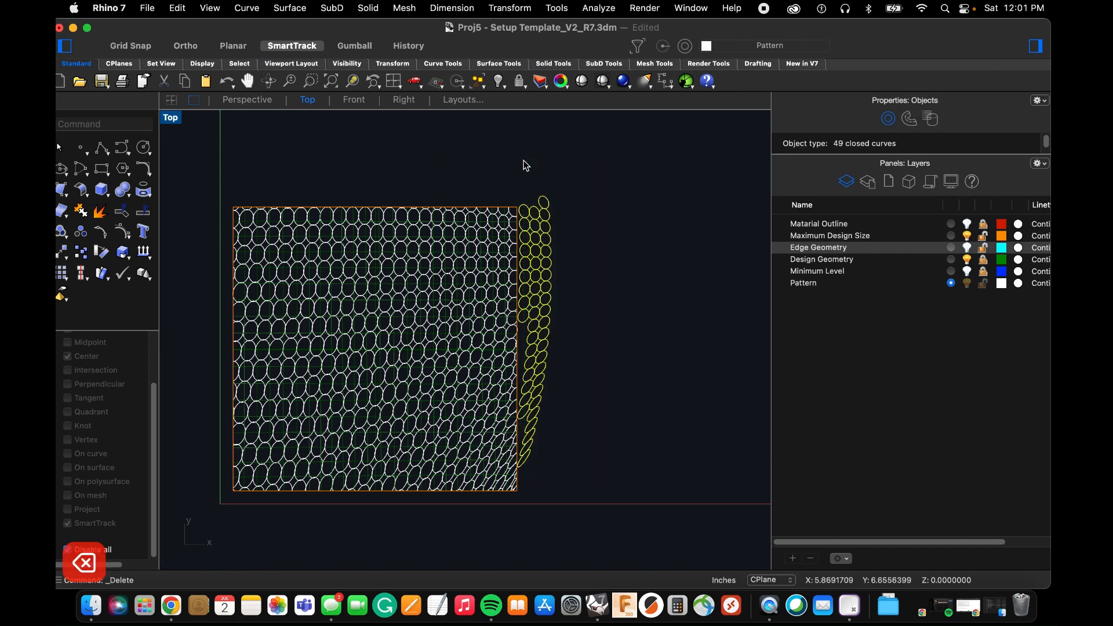
pyautogui.press('BackSpace')
pyautogui.scroll(-3, 529, 342)
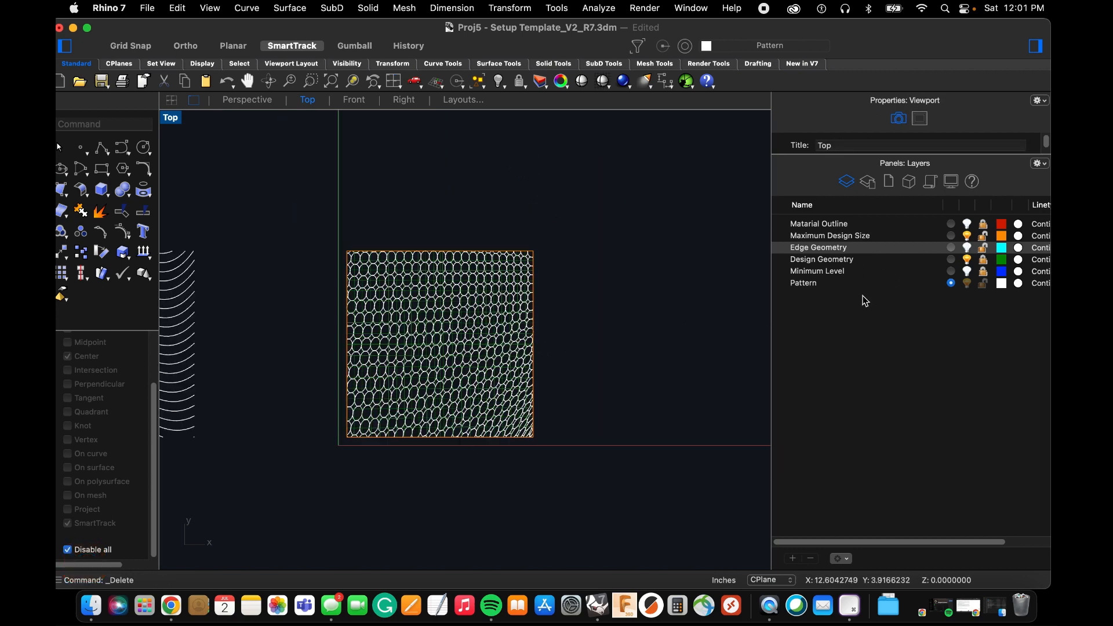
# Lock the Edge Geometry layer and move the trimmed circle pattern 10 inches horizontally to the right of the design square with Ortho on.
pyautogui.click(984, 246)
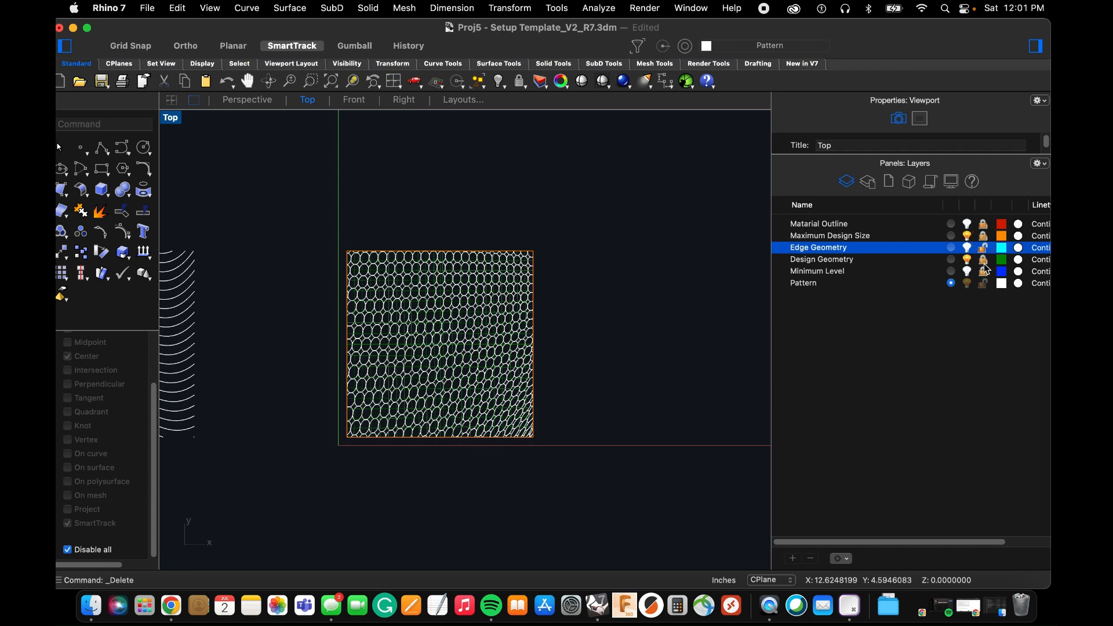
pyautogui.moveTo(299, 211); pyautogui.dragTo(557, 442)
pyautogui.scroll(-2, 560, 437)
pyautogui.press('m')
pyautogui.press('Return')
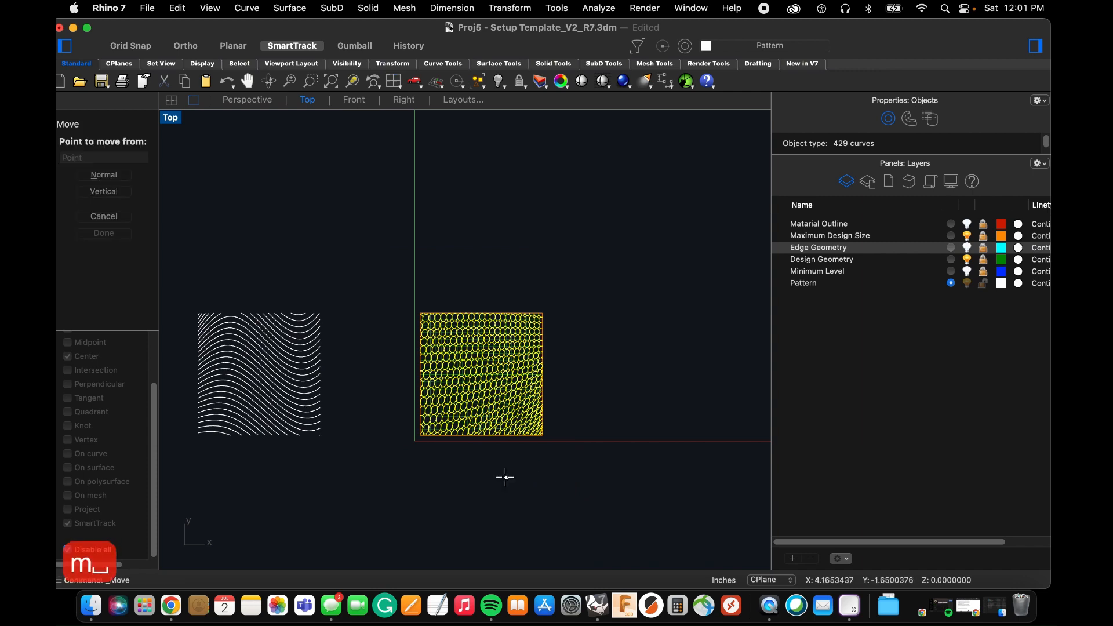
pyautogui.click(502, 477)
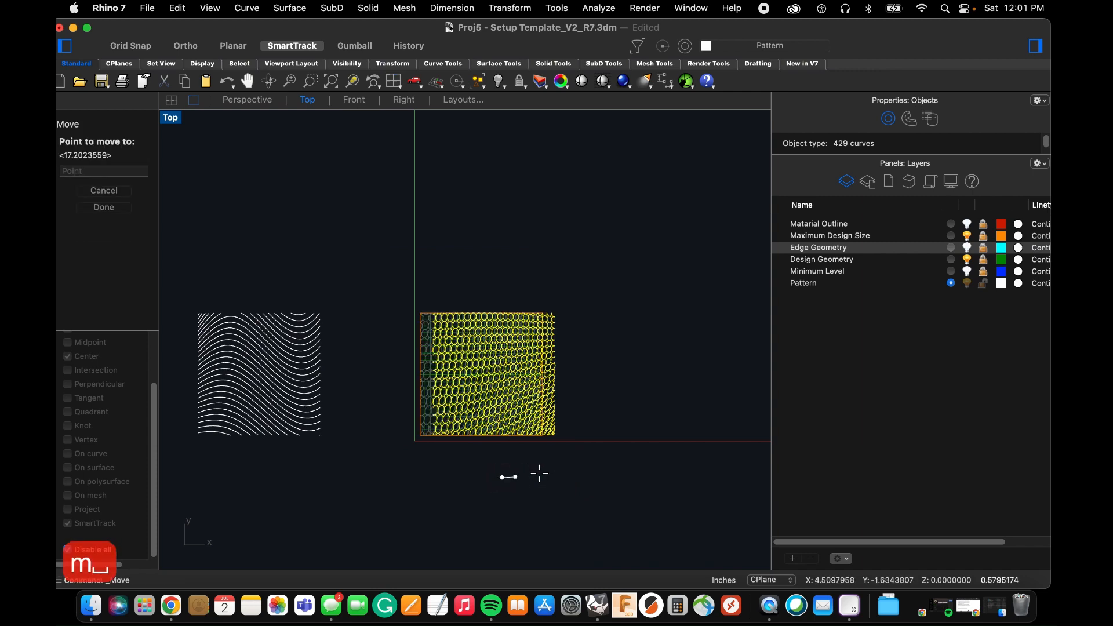
pyautogui.click(184, 47)
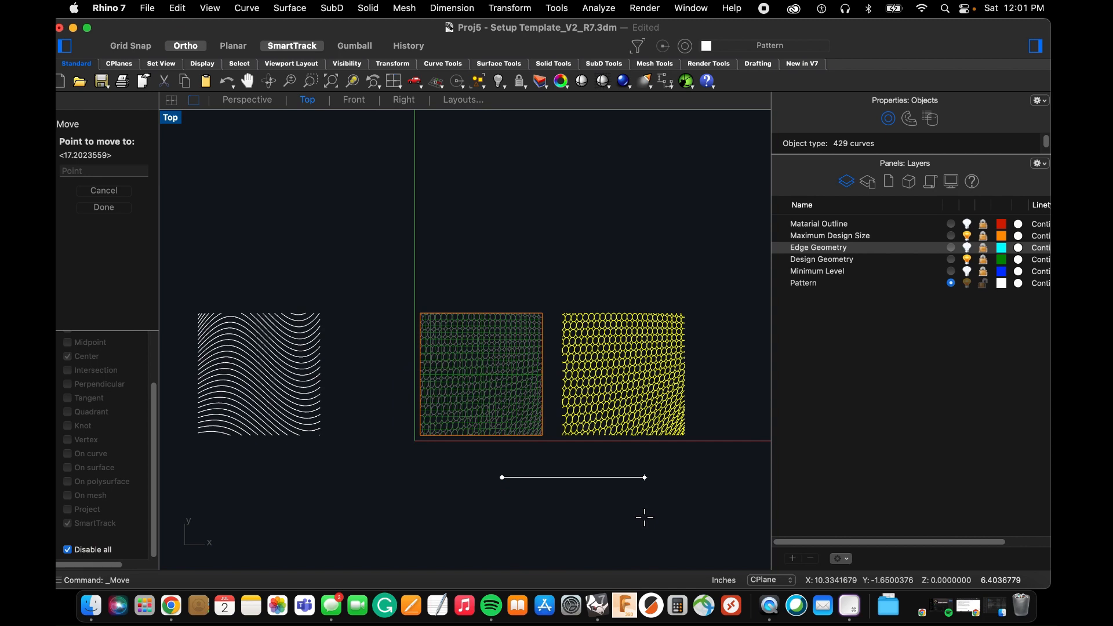
pyautogui.write('10')
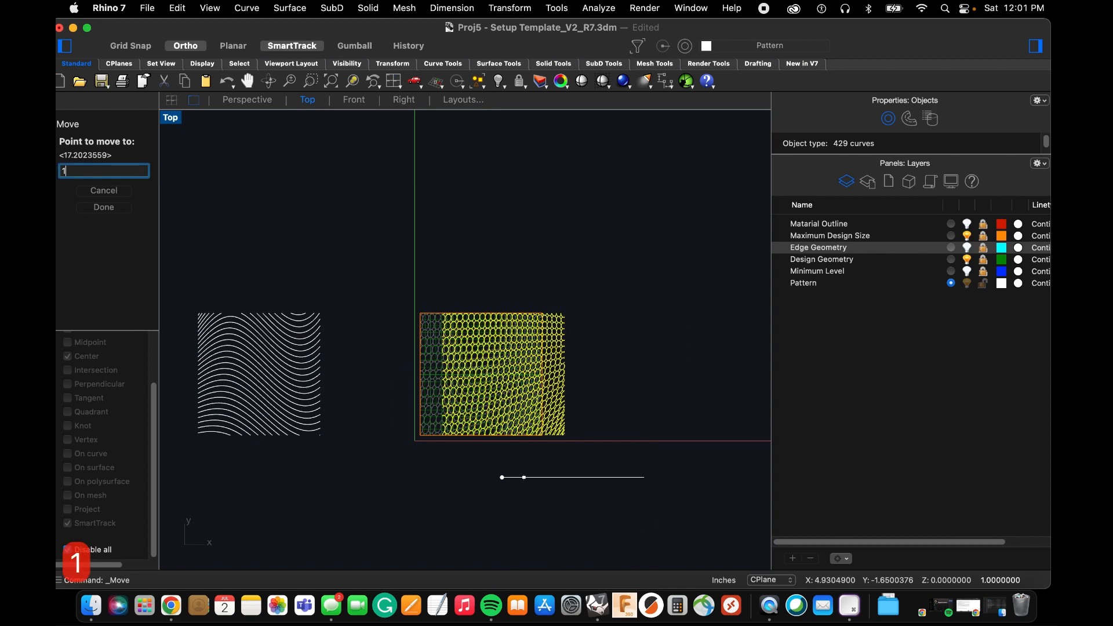
pyautogui.click(645, 518)
pyautogui.scroll(-4, 493, 348)
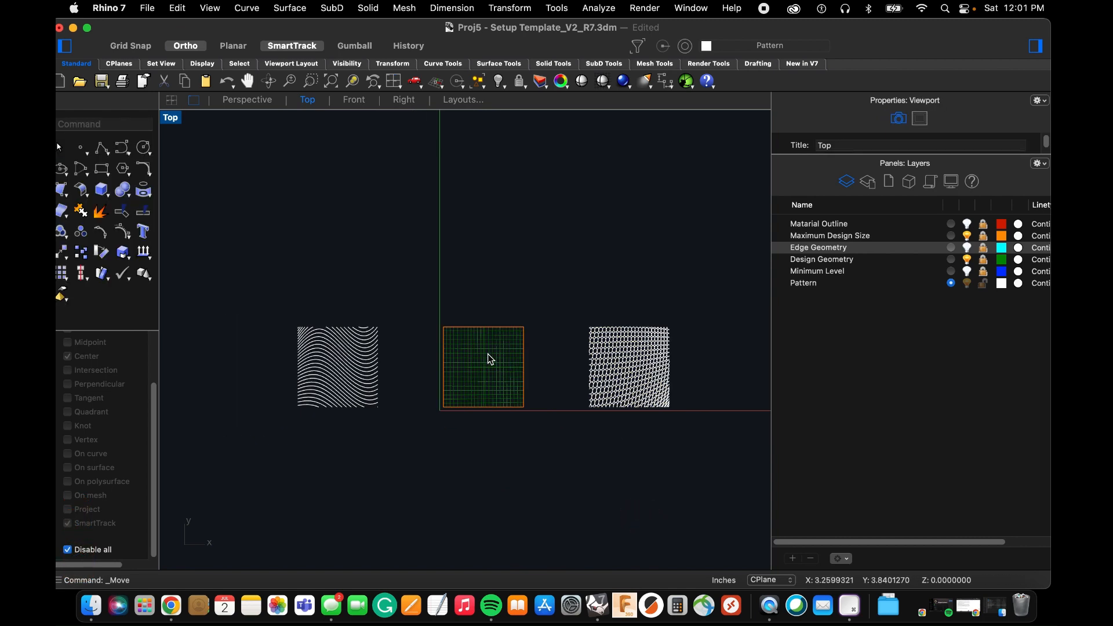
pyautogui.scroll(4, 488, 352)
pyautogui.scroll(3, 499, 337)
pyautogui.scroll(-1, 429, 336)
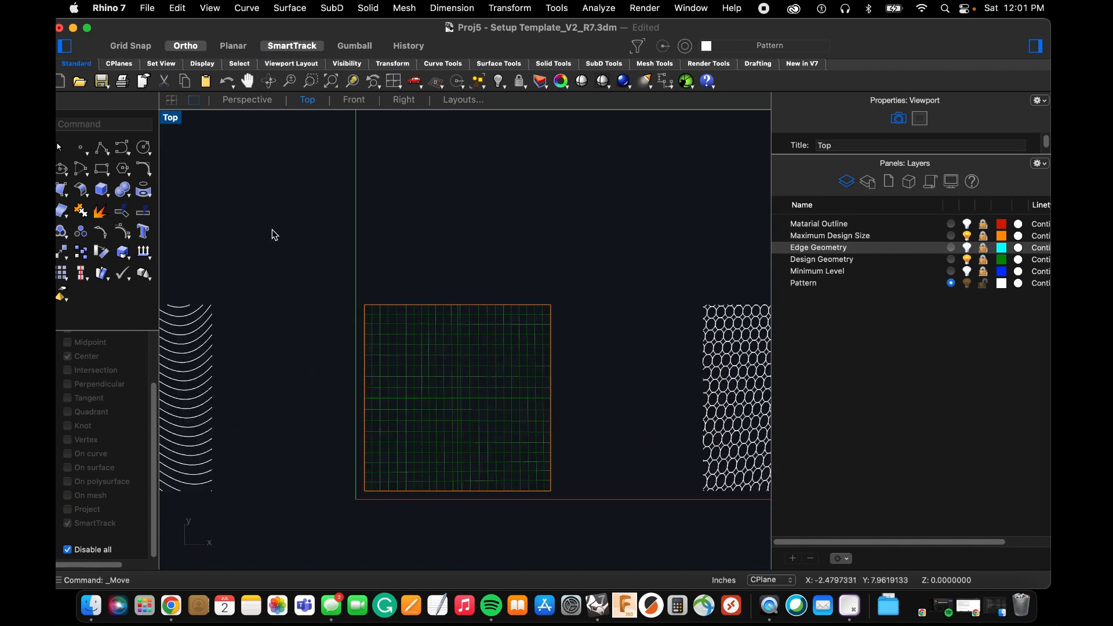
pyautogui.write('lin')
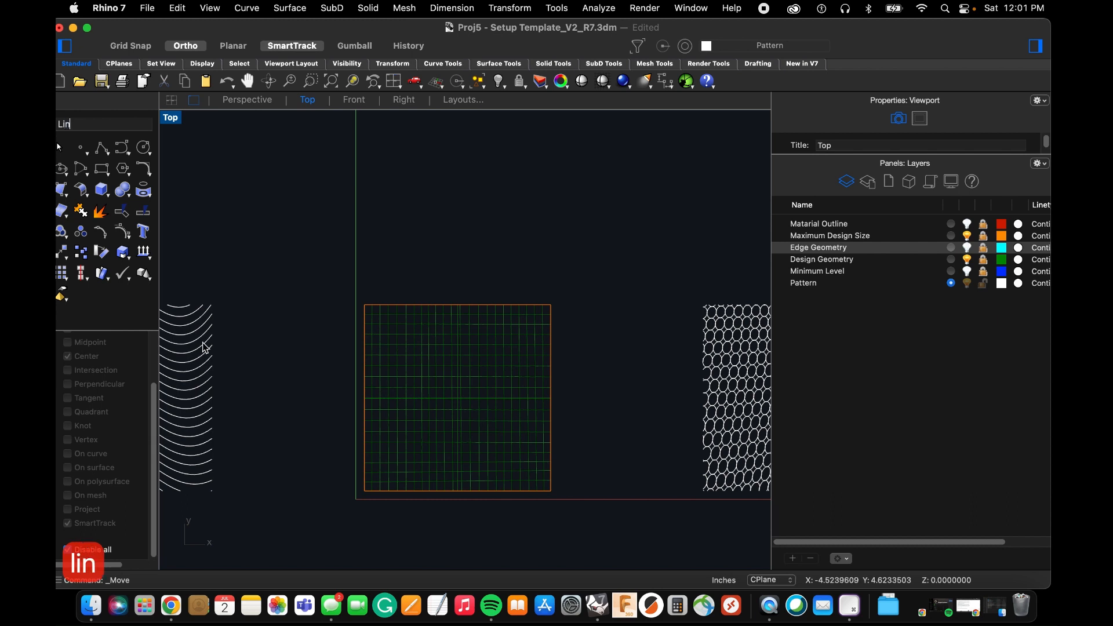
pyautogui.write('e')
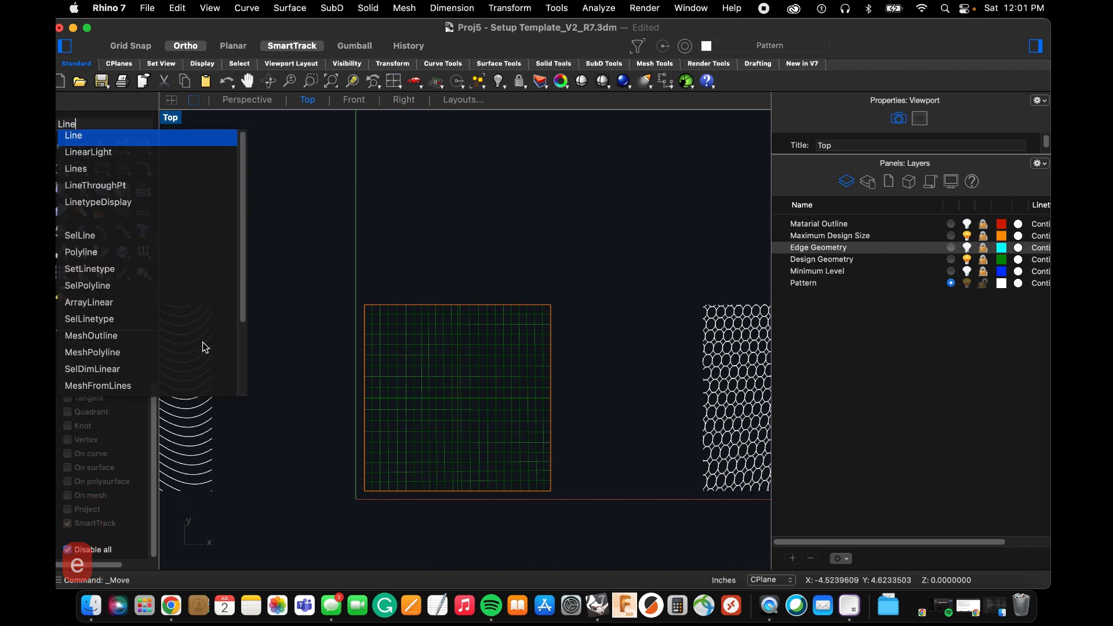
pyautogui.press('Escape')
# Draw a stair-stepped polyline from outside the square's upper-left corner down to beyond its lower-right corner, ending in a diagonal segment.
pyautogui.click(113, 154)
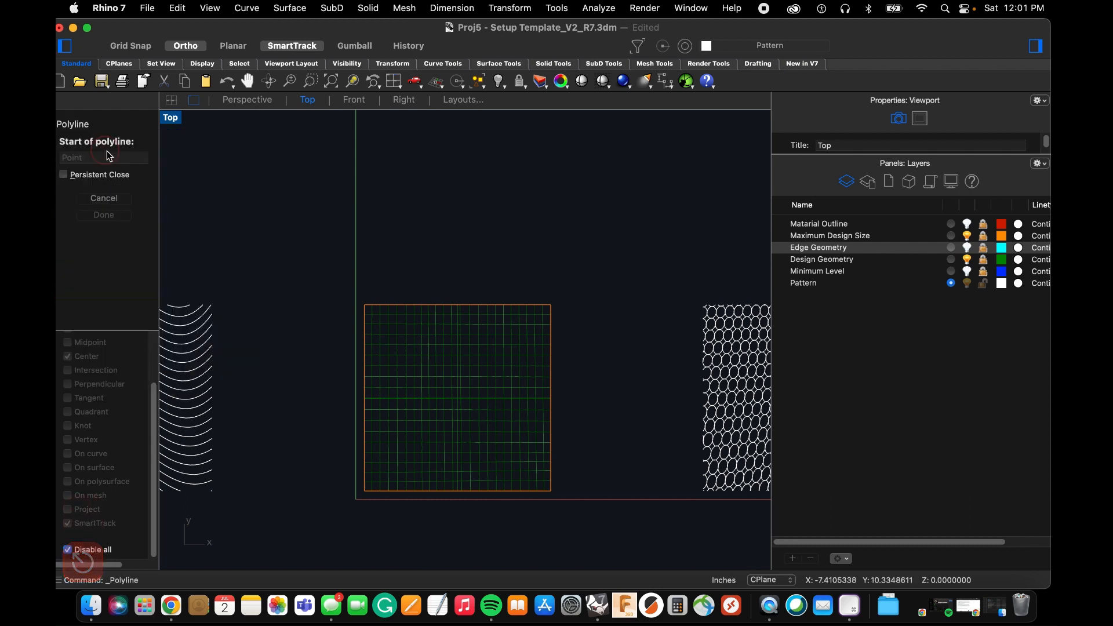
pyautogui.click(324, 310)
pyautogui.click(433, 310)
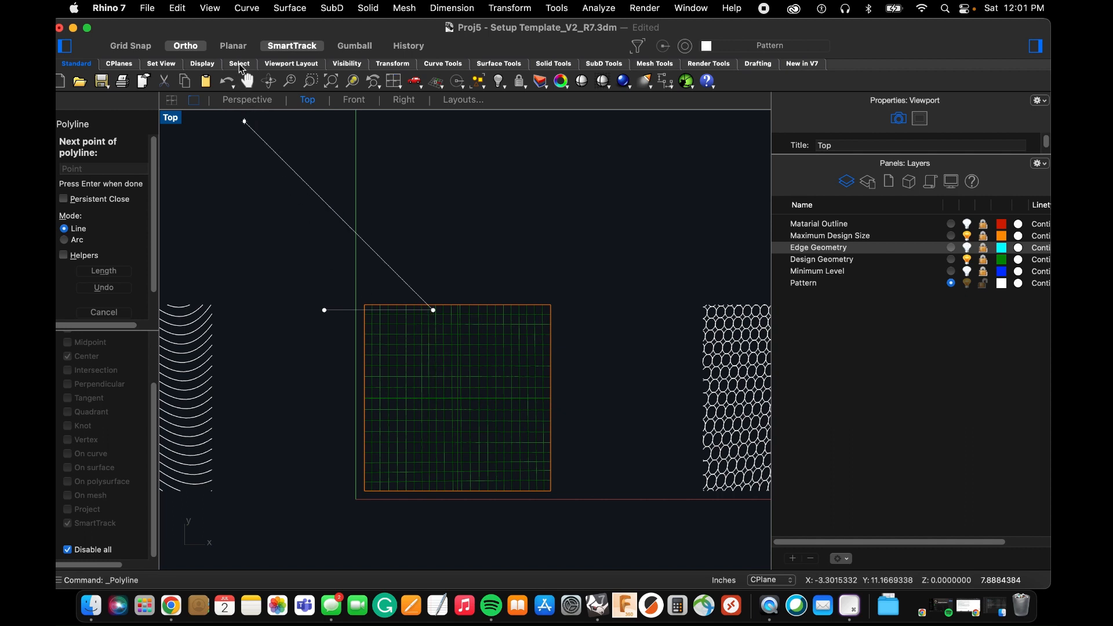
pyautogui.click(433, 383)
pyautogui.click(575, 485)
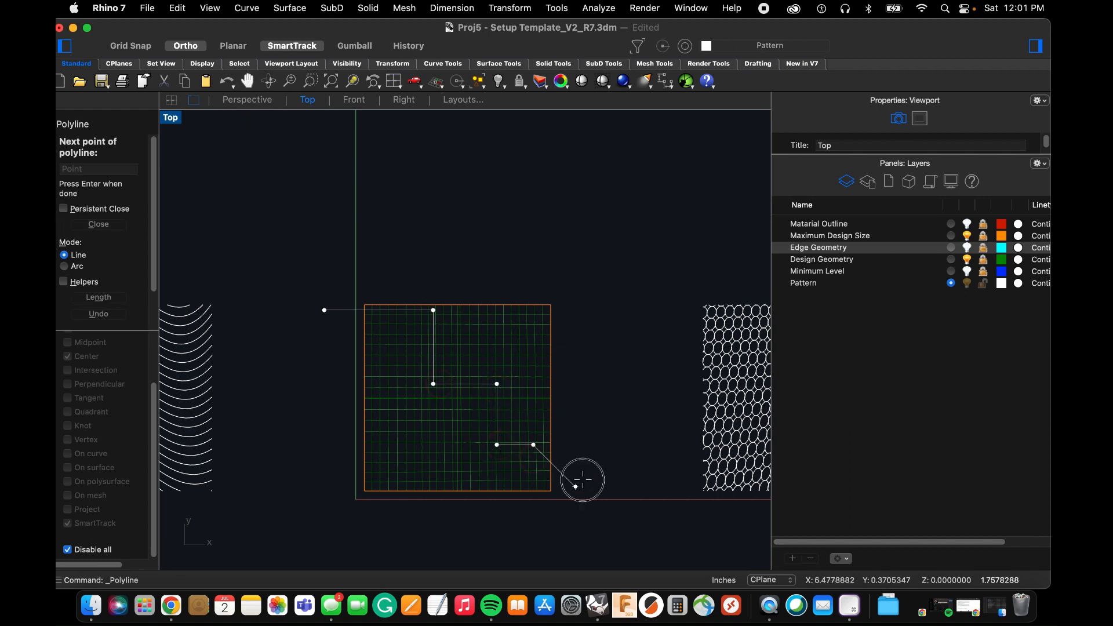
pyautogui.press('space')
pyautogui.press('space')
# Draw a zigzag polyline from beyond the square's right edge, down below its bottom edge and back out past its left edge.
pyautogui.click(585, 419)
pyautogui.click(481, 418)
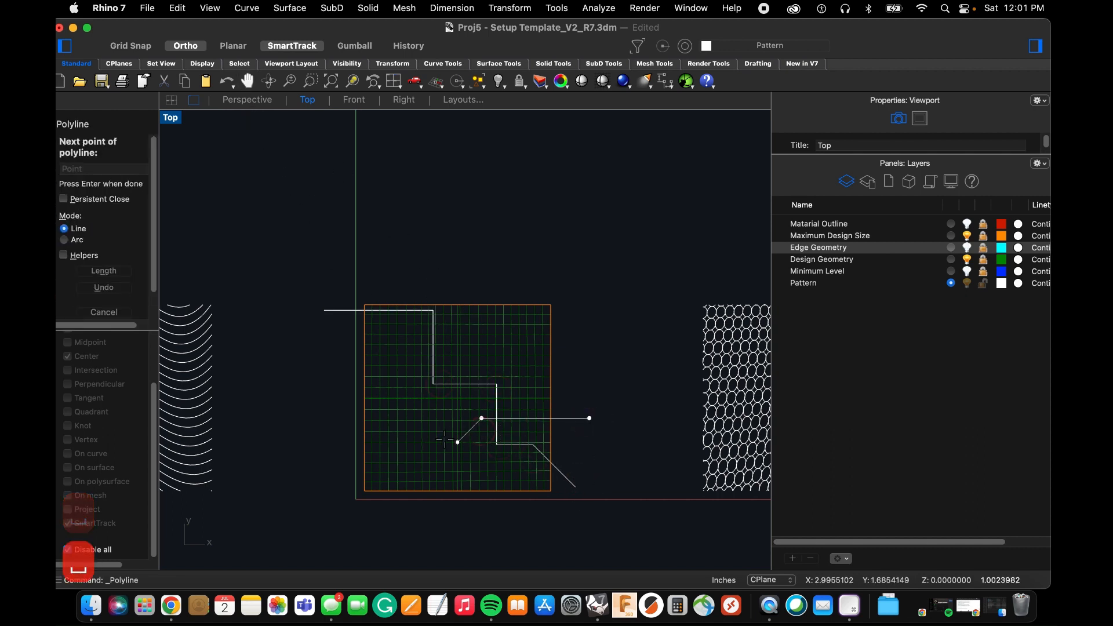
pyautogui.click(447, 452)
pyautogui.click(471, 478)
pyautogui.click(427, 522)
pyautogui.click(396, 491)
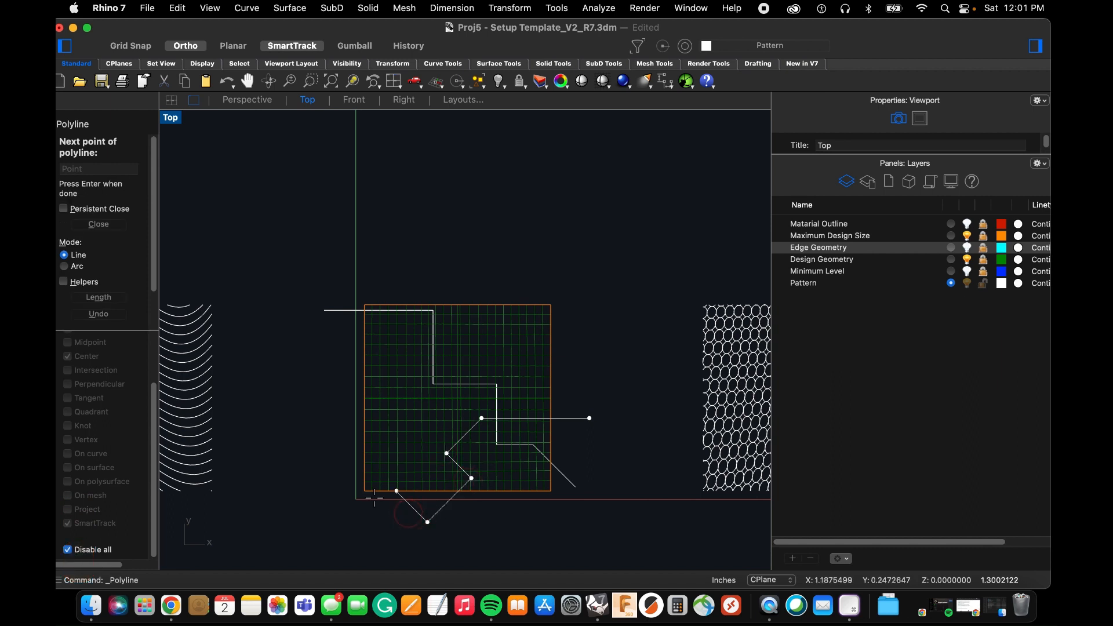
pyautogui.click(399, 441)
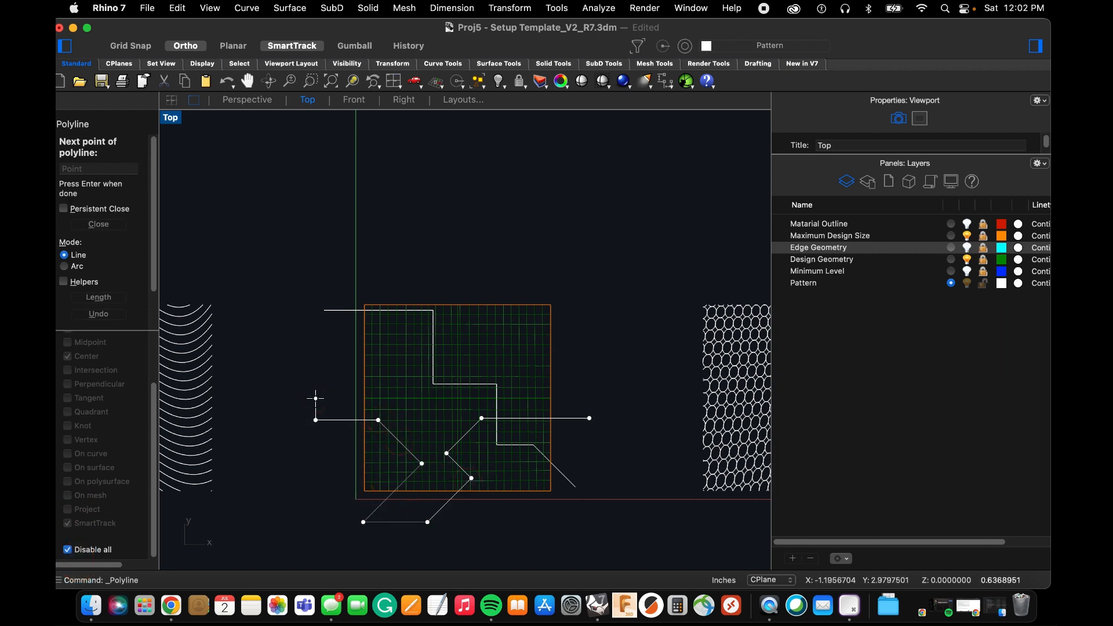
pyautogui.press('space')
pyautogui.press('space')
# Draw a polyline from left of the square that runs horizontally, vertically, then diagonally, and extend its diagonal end below the bottom edge.
pyautogui.click(309, 374)
pyautogui.click(429, 374)
pyautogui.click(430, 418)
pyautogui.click(492, 480)
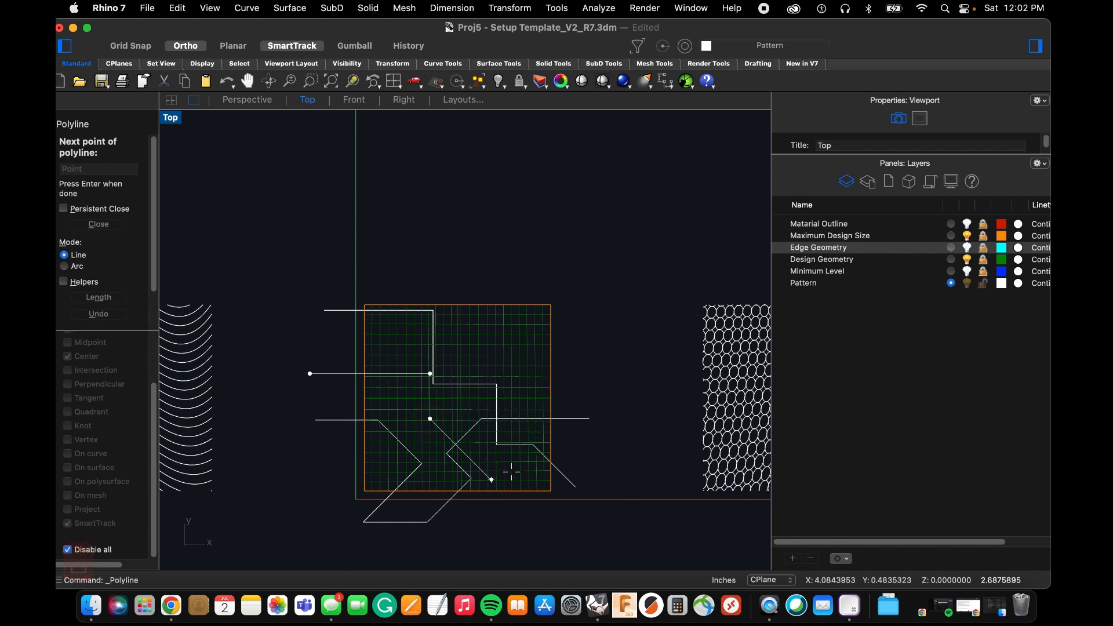
pyautogui.press('space')
pyautogui.click(496, 490)
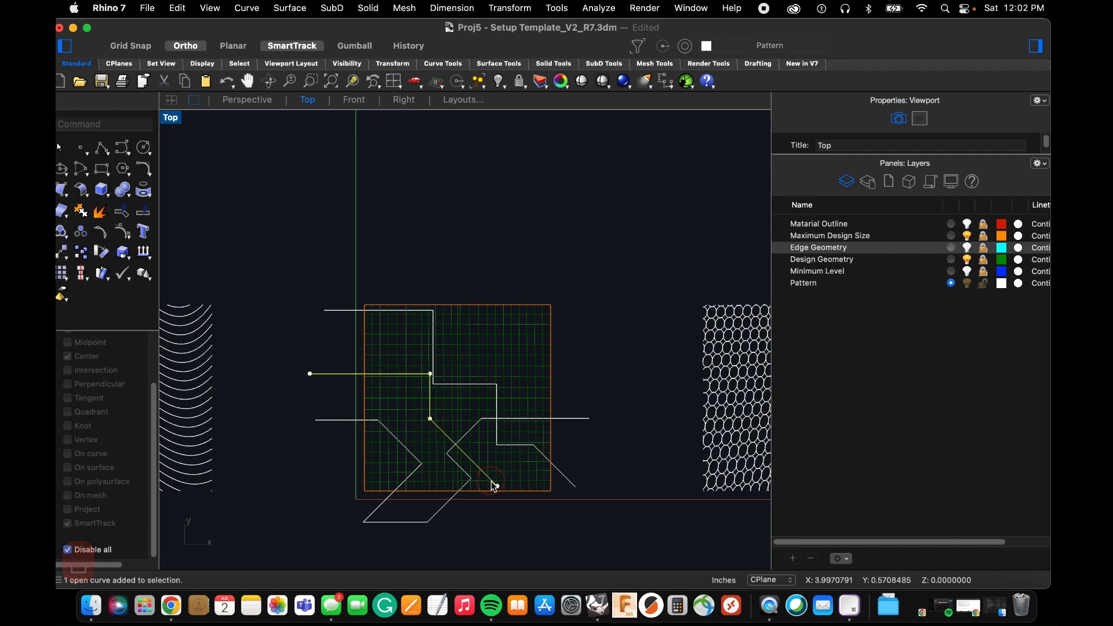
pyautogui.moveTo(495, 489); pyautogui.dragTo(521, 519)
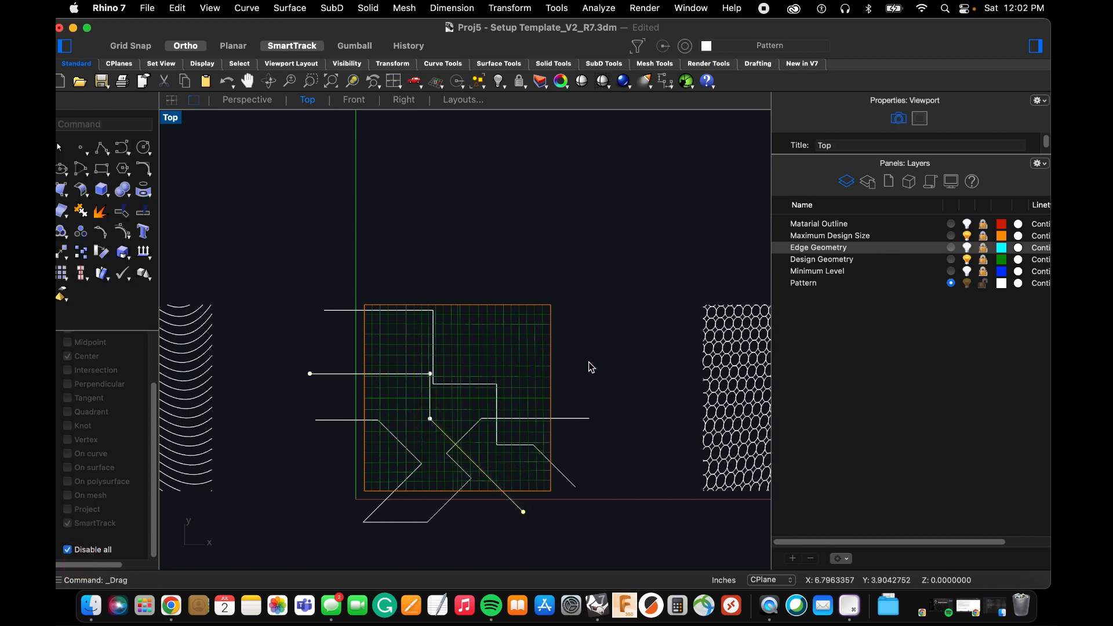
# Draw a straight horizontal line across the upper part of the square, extending past both its left and right edges.
pyautogui.press('space')
pyautogui.click(601, 333)
pyautogui.click(315, 333)
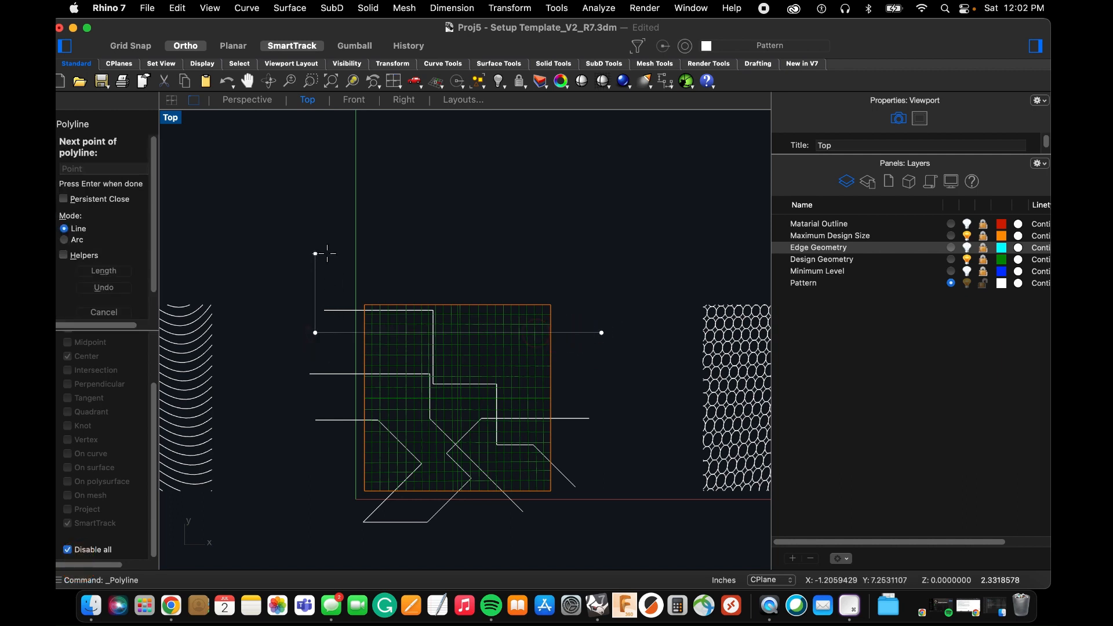
pyautogui.press('space')
pyautogui.press('space')
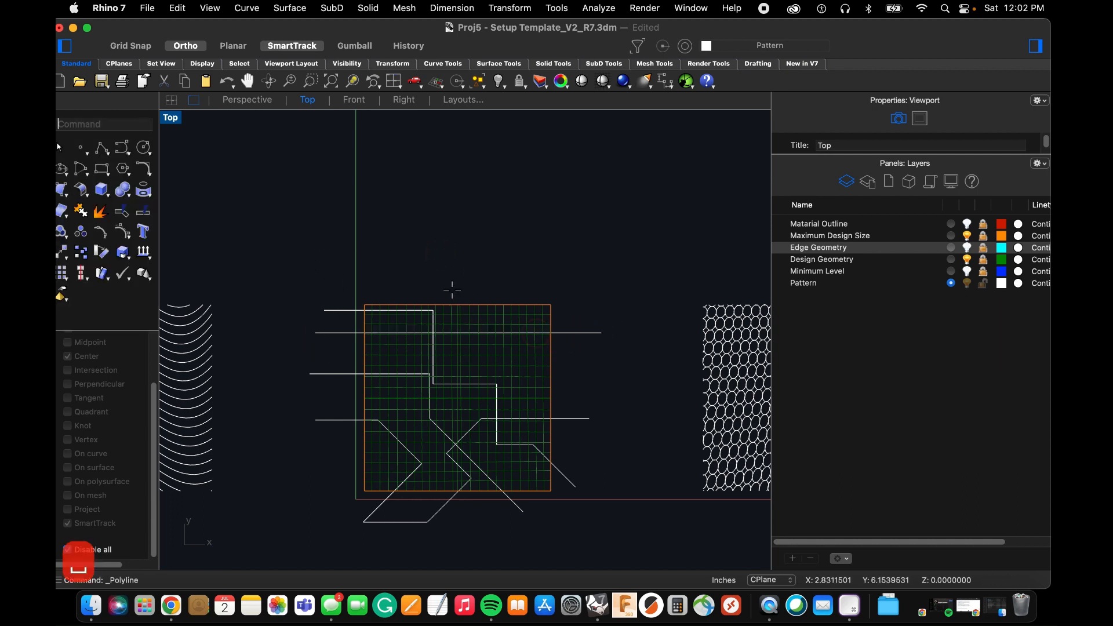
# Draw a polyline from above the square that steps right and down, returns diagonally and horizontally left, and exits above the top edge.
pyautogui.click(451, 280)
pyautogui.click(451, 359)
pyautogui.click(525, 360)
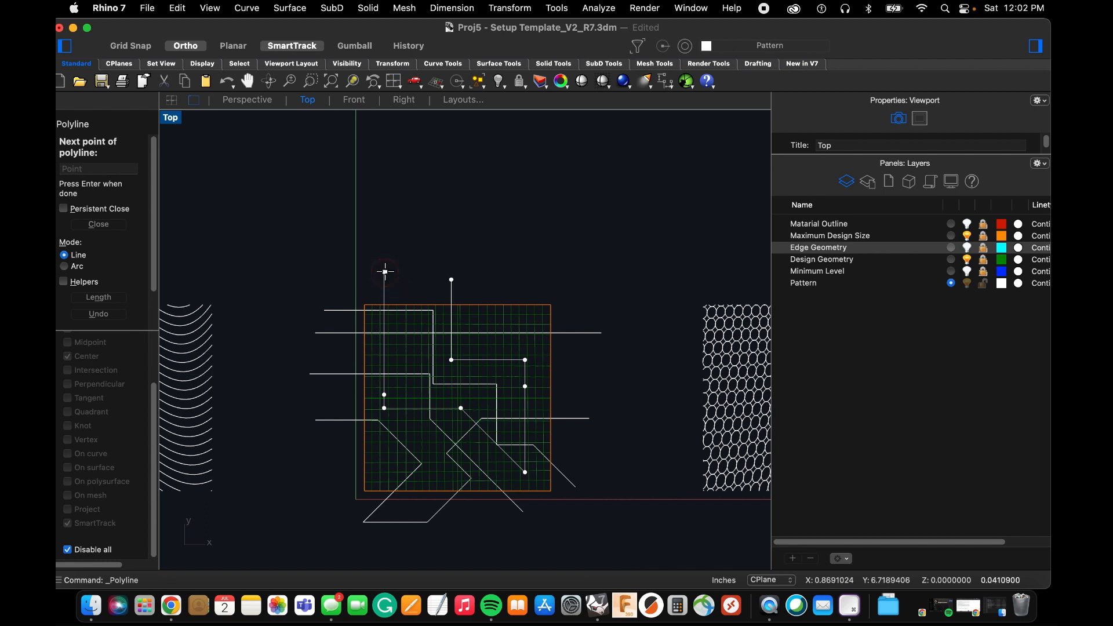
pyautogui.press('space')
pyautogui.press('space')
# Draw an L-shaped polyline from above the square down into its upper-right area and out past the right edge.
pyautogui.click(493, 261)
pyautogui.click(493, 340)
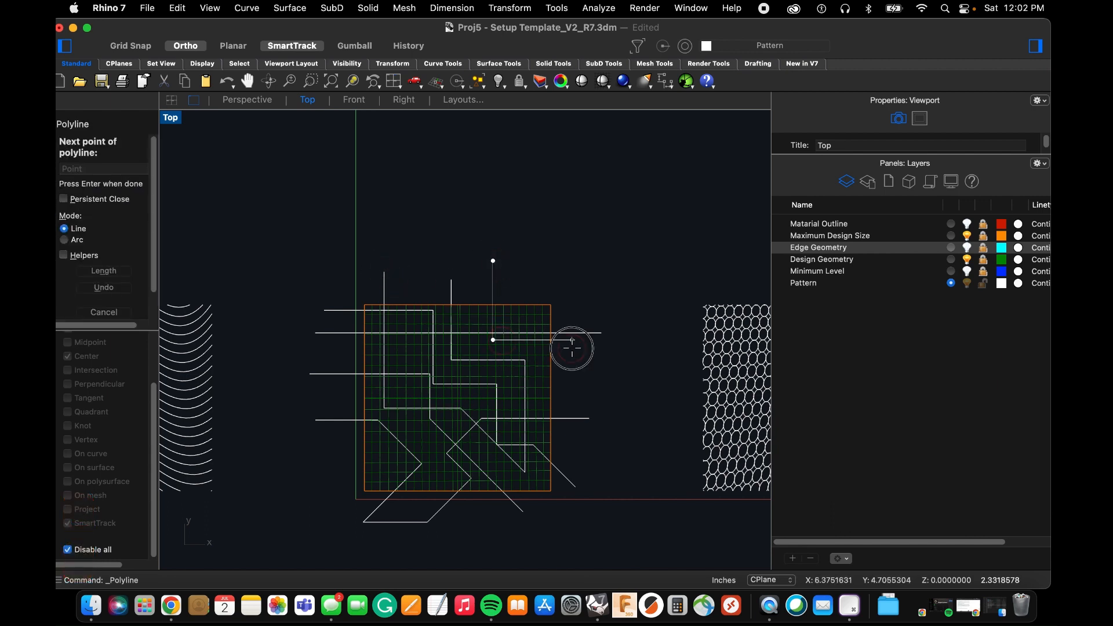
pyautogui.click(572, 348)
pyautogui.press('space')
pyautogui.press('space')
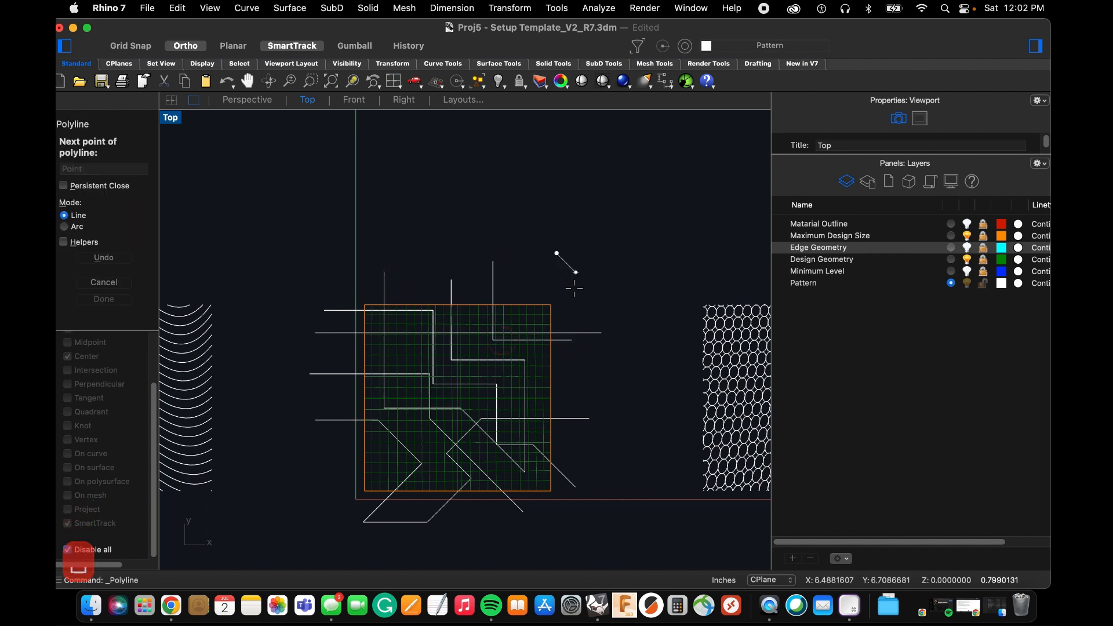
# Draw a U-shaped polyline dipping into the square's upper-right corner, with both ends above the top edge.
pyautogui.click(556, 254)
pyautogui.click(555, 316)
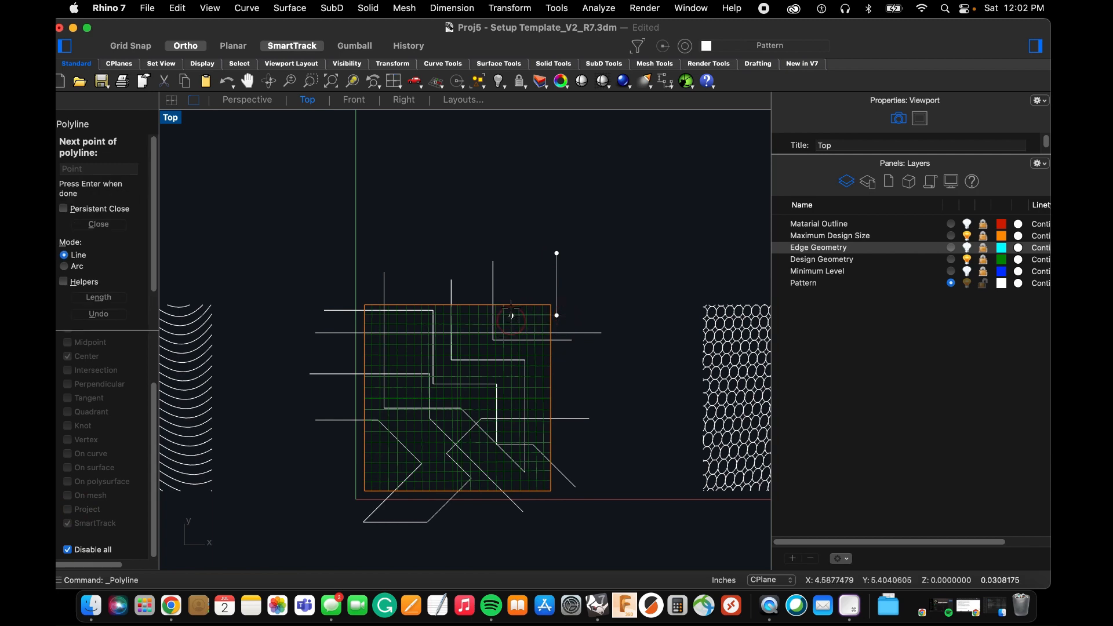
pyautogui.click(511, 264)
pyautogui.press('space')
pyautogui.scroll(5, 562, 393)
pyautogui.press('space')
pyautogui.click(580, 361)
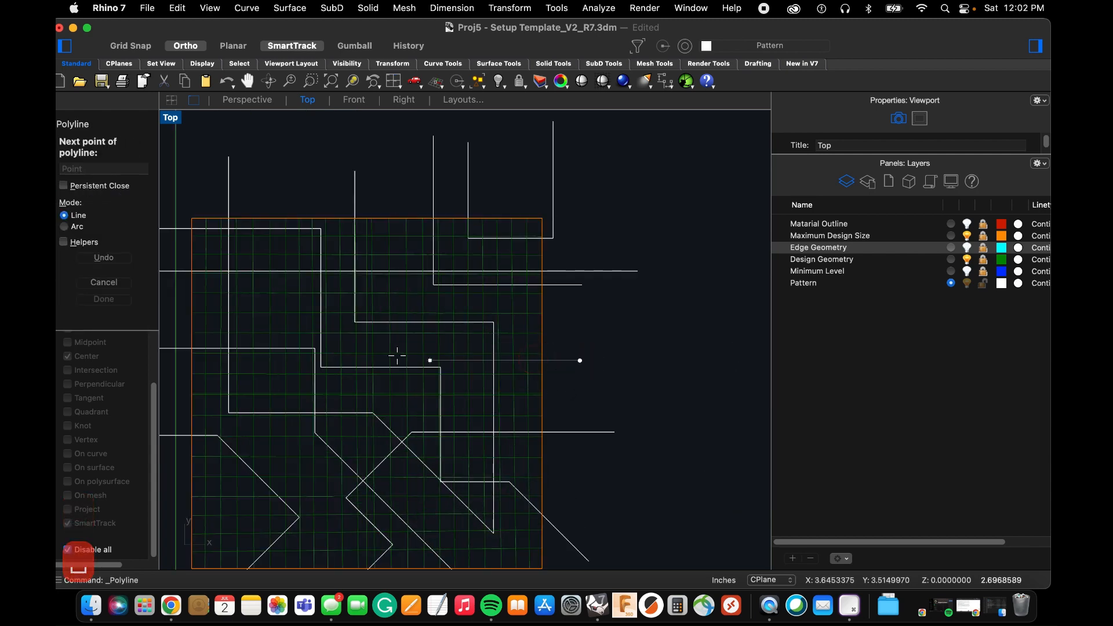
pyautogui.click(394, 360)
pyautogui.click(392, 401)
pyautogui.scroll(-3, 390, 389)
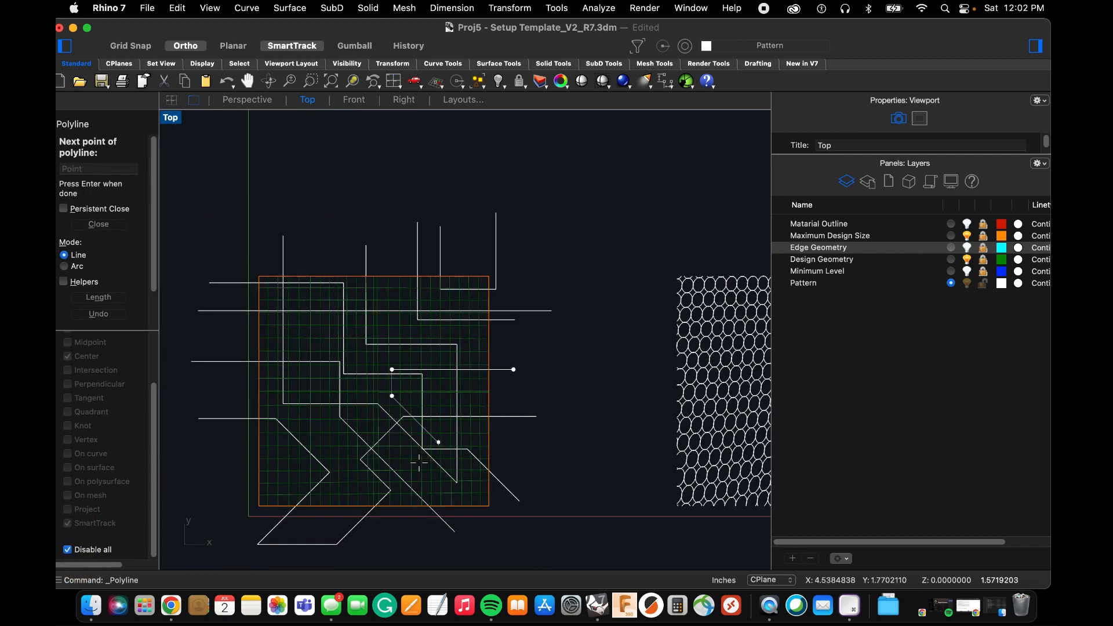
pyautogui.click(549, 396)
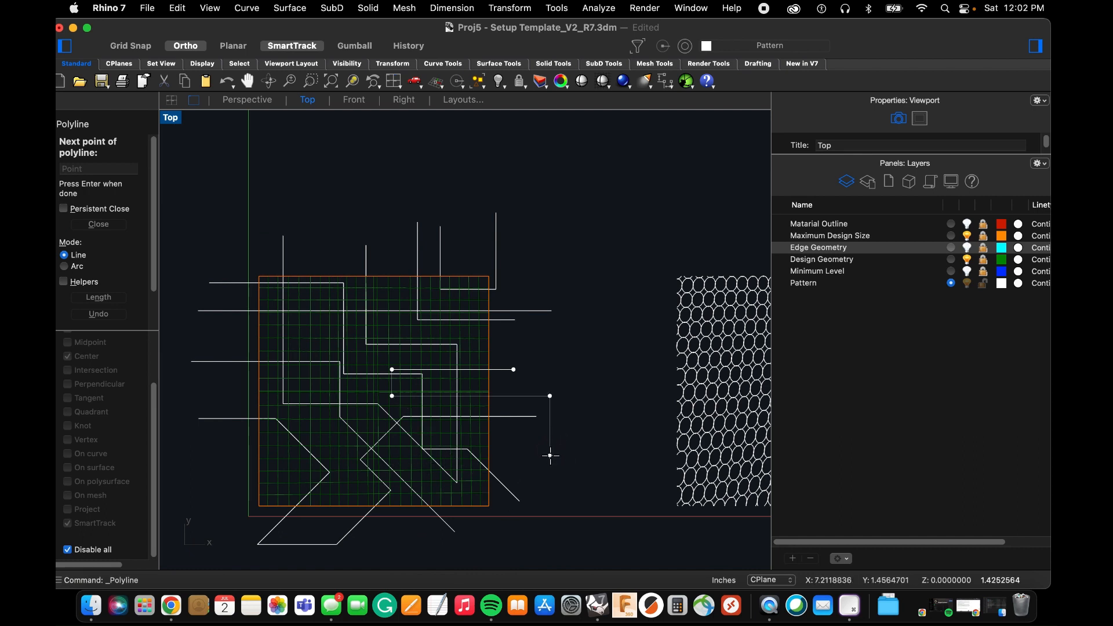
pyautogui.press('super+z')
pyautogui.press('super+z')
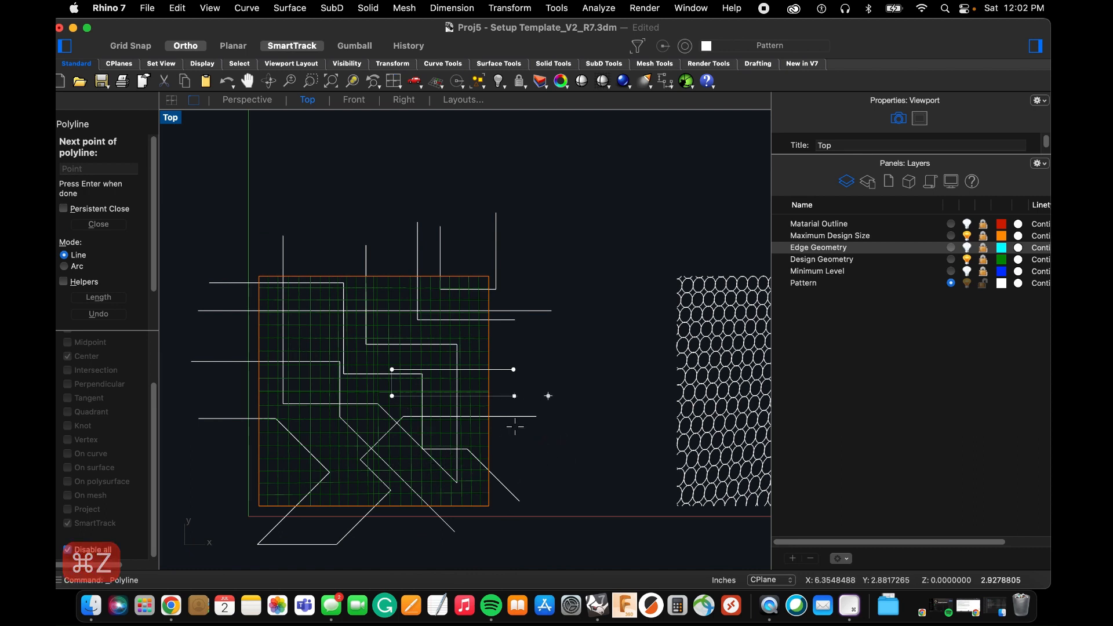
pyautogui.press('Escape')
# Draw an L-shaped polyline from beyond the square's right edge, left into its middle and down below the bottom edge.
pyautogui.press('space')
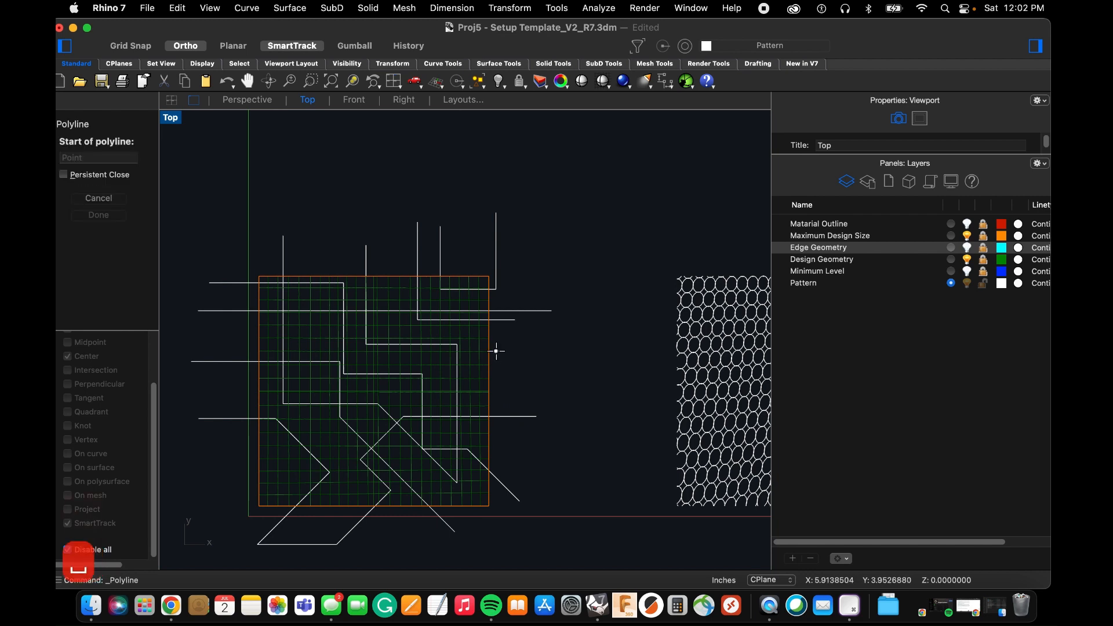
pyautogui.click(518, 358)
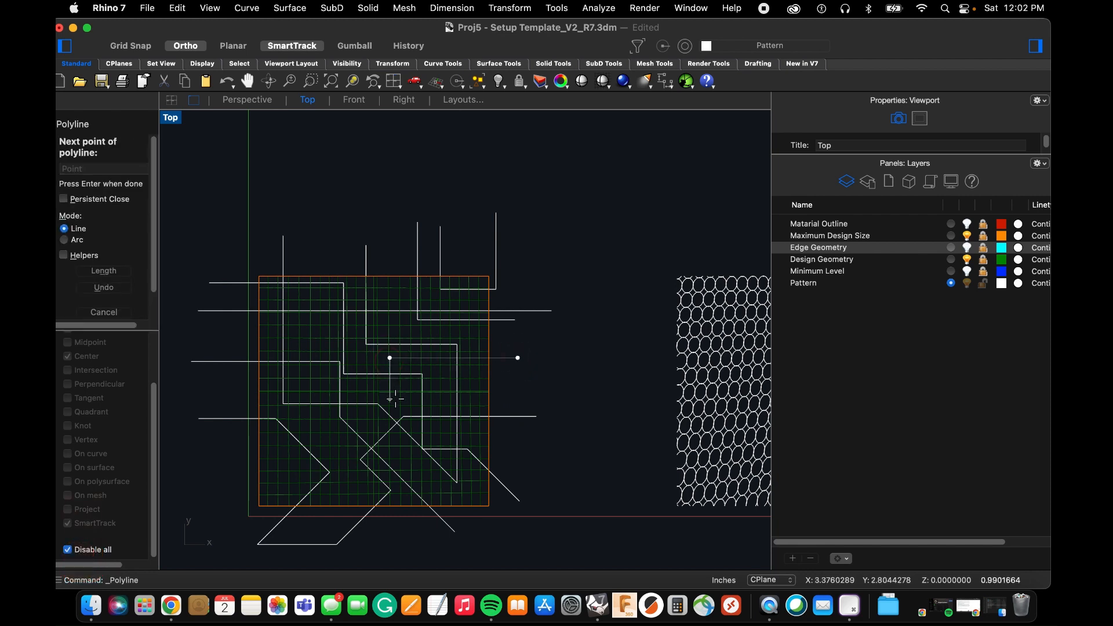
pyautogui.press('space')
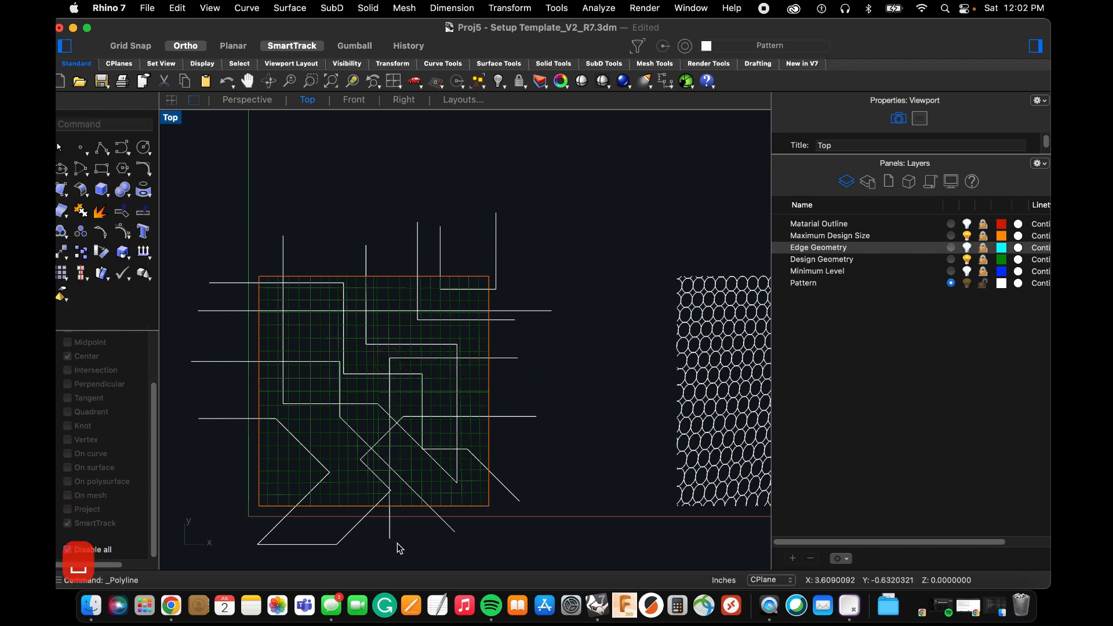
# Draw two nested L-shaped polylines across the square's lower-left corner, running from below the bottom edge to beyond the left edge.
pyautogui.click(349, 556)
pyautogui.click(323, 448)
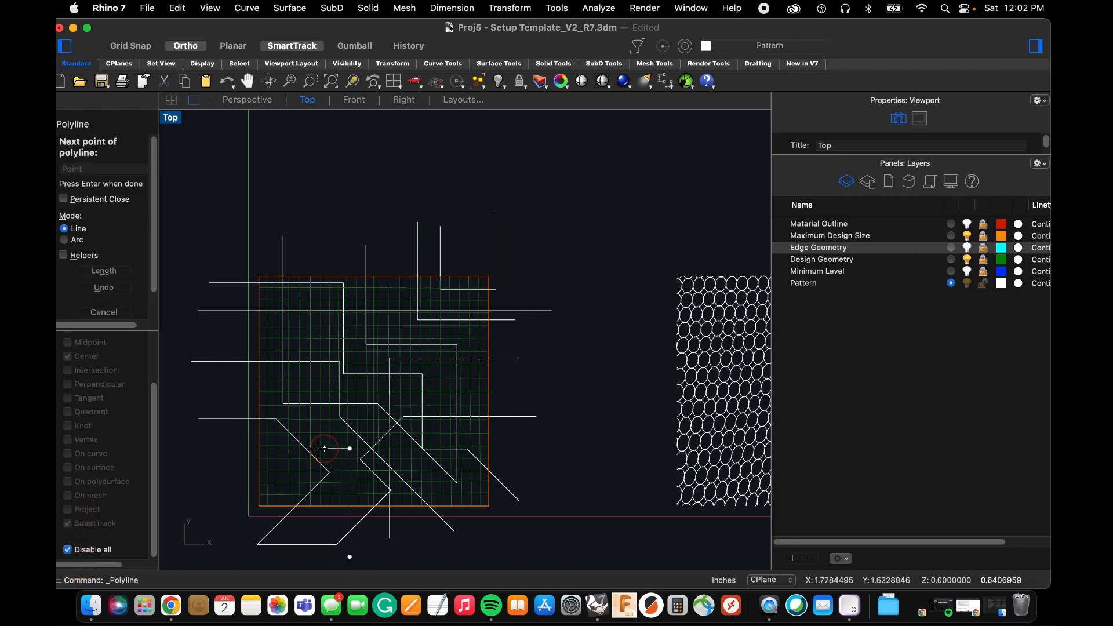
pyautogui.click(228, 449)
pyautogui.press('space')
pyautogui.press('space')
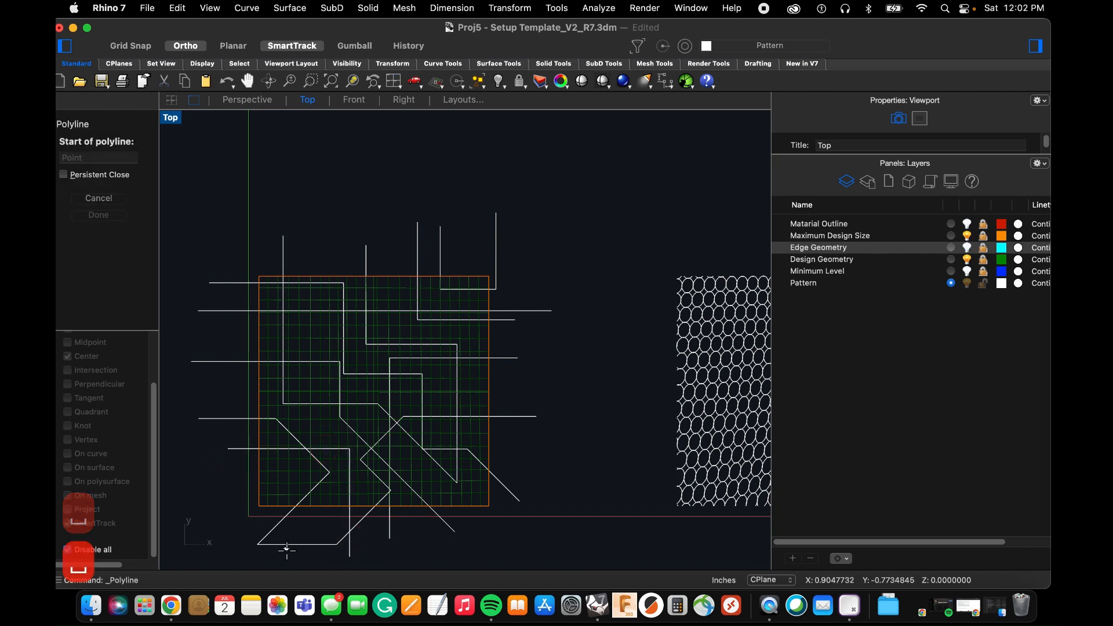
pyautogui.click(288, 561)
pyautogui.click(279, 467)
pyautogui.click(230, 482)
pyautogui.press('space')
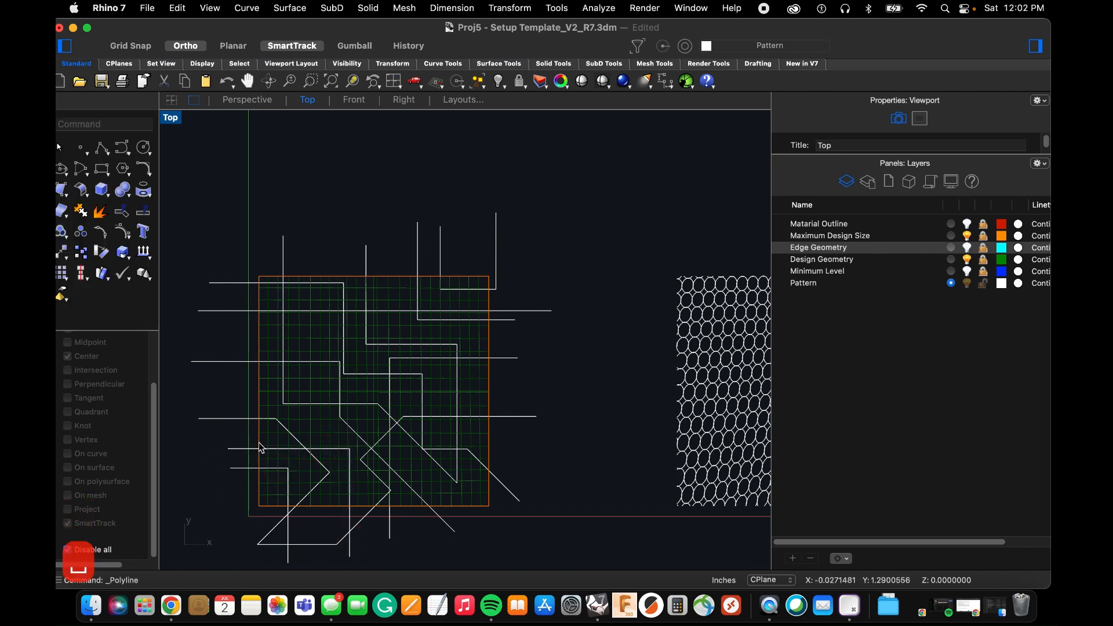
pyautogui.press('space')
pyautogui.click(307, 251)
pyautogui.click(308, 377)
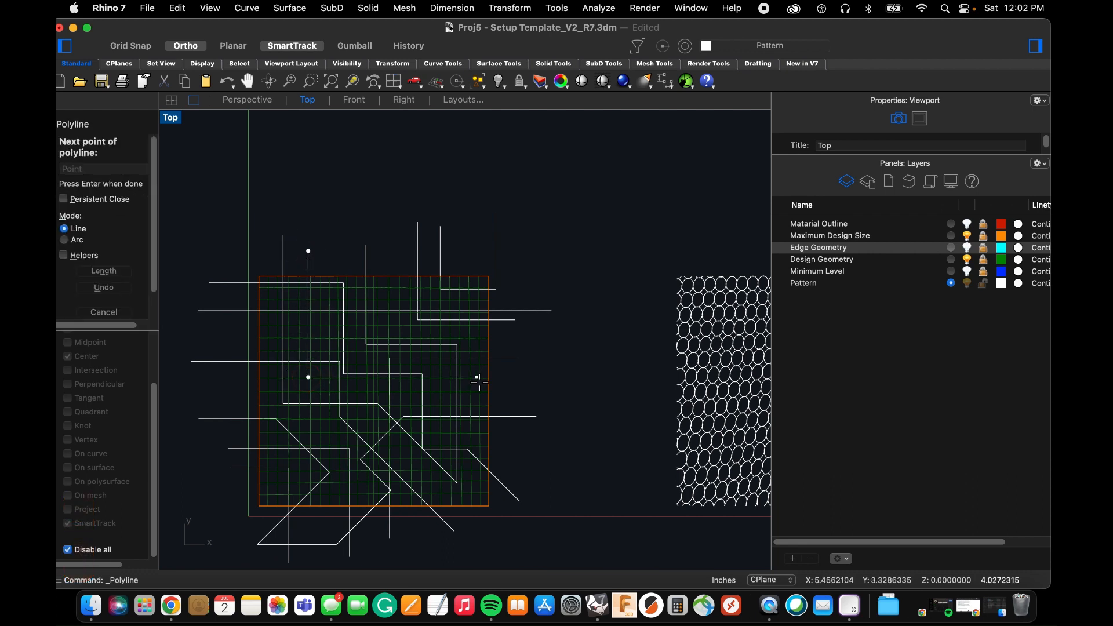
pyautogui.press('space')
pyautogui.click(308, 255)
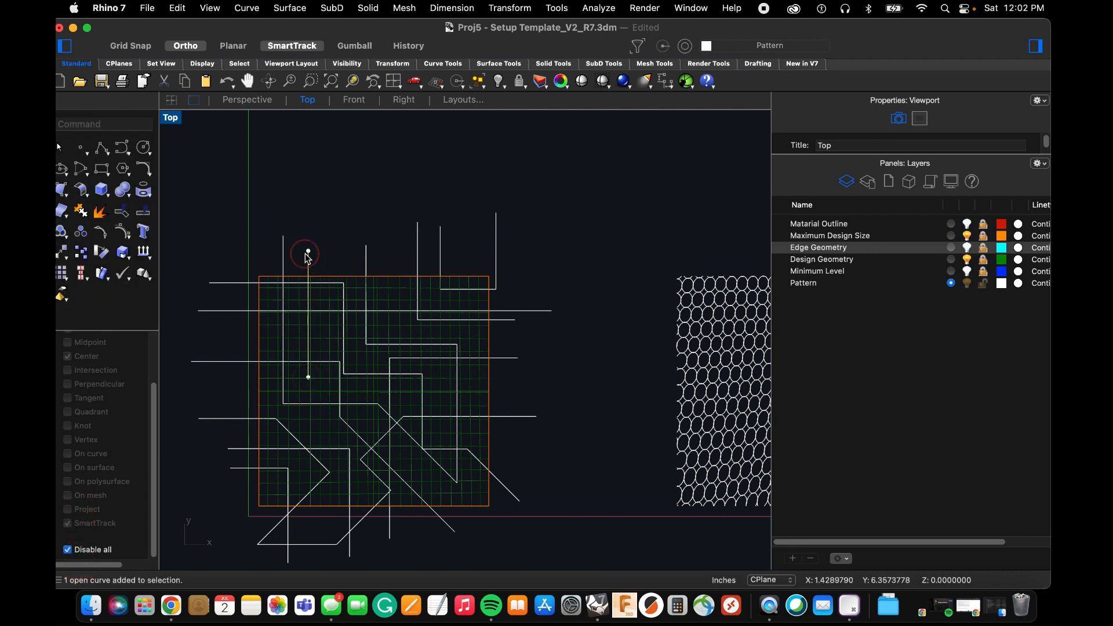
pyautogui.press('BackSpace')
# Draw a polyline from above the square's upper-left area straight down, briefly right, and diagonally up past the upper-right corner.
pyautogui.press('space')
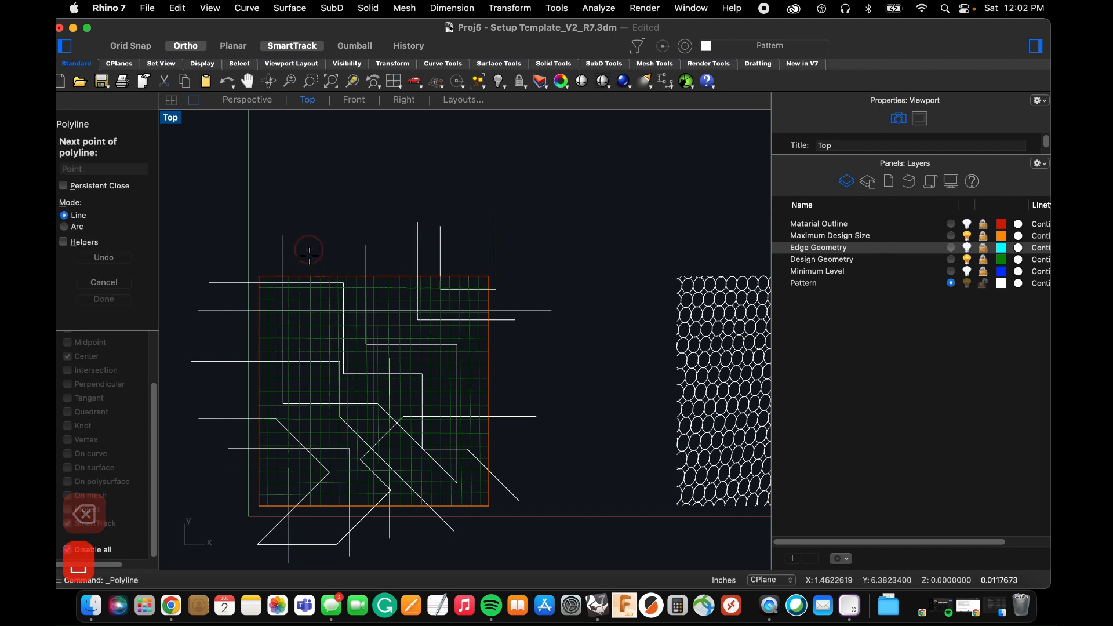
pyautogui.click(308, 250)
pyautogui.click(315, 387)
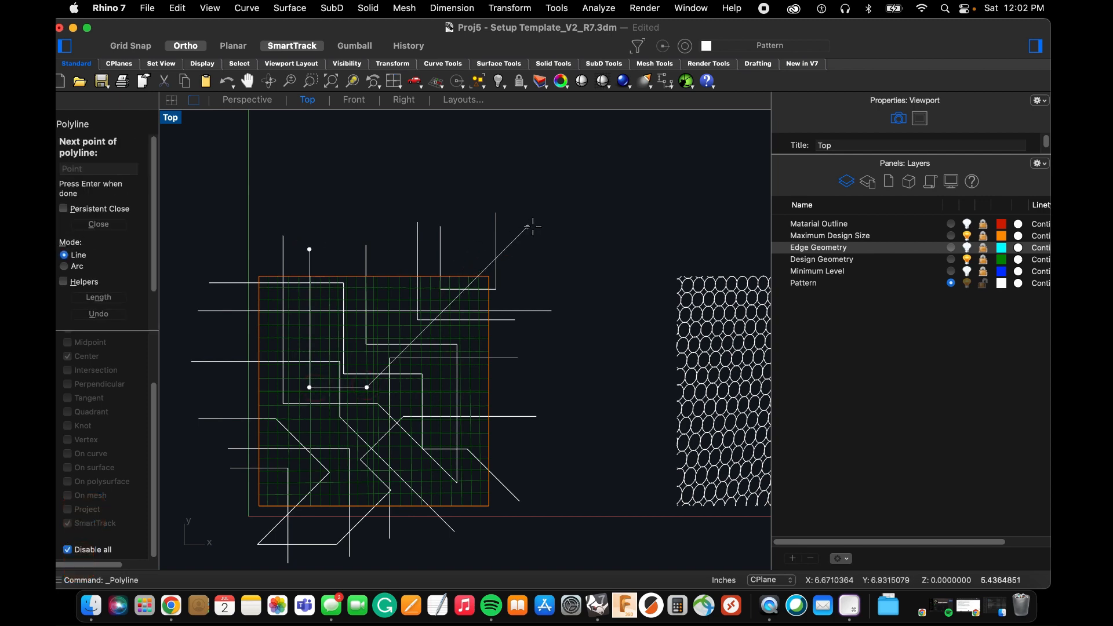
pyautogui.scroll(2, 474, 243)
pyautogui.press('space')
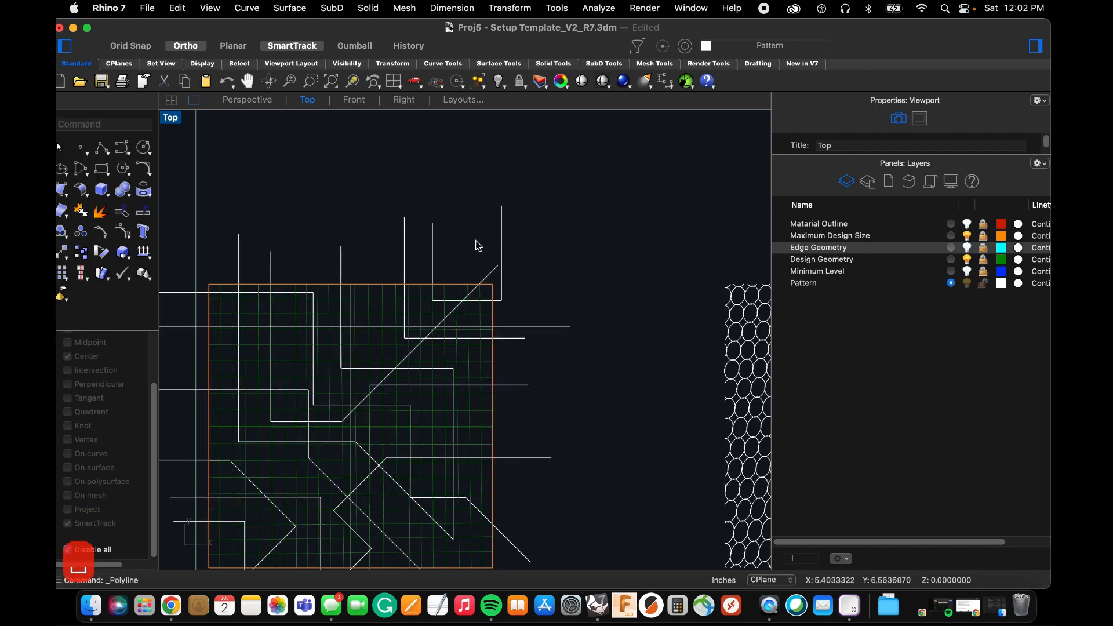
# Draw a V-shaped polyline from beyond the square's right edge, left into the square and diagonally down past the right edge.
pyautogui.scroll(-3, 479, 246)
pyautogui.scroll(4, 530, 357)
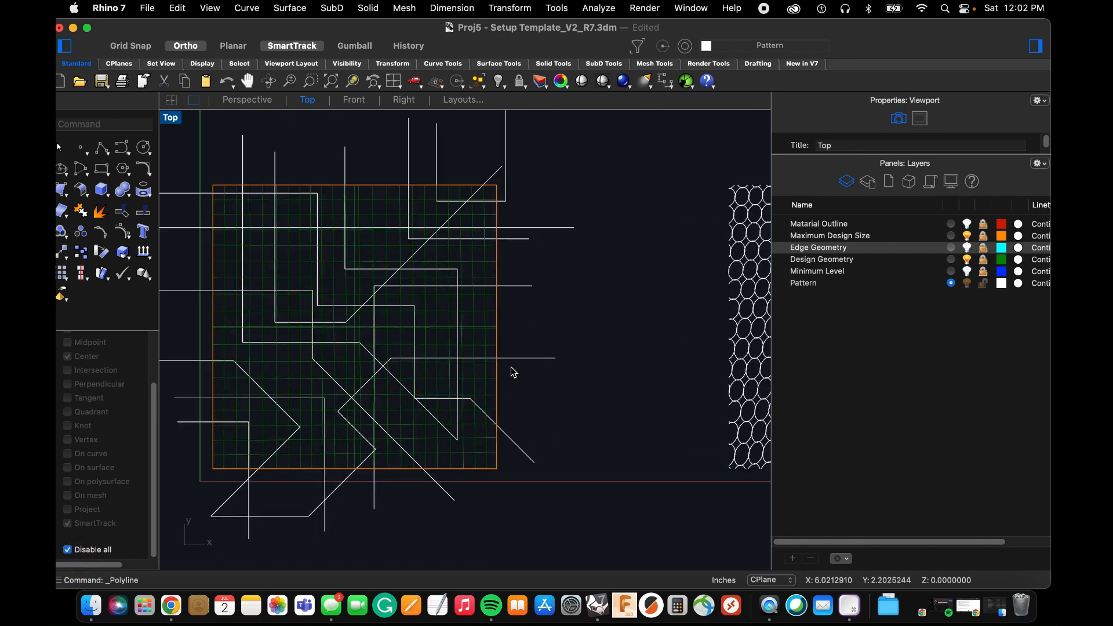
pyautogui.press('space')
pyautogui.click(535, 318)
pyautogui.click(434, 318)
pyautogui.click(434, 369)
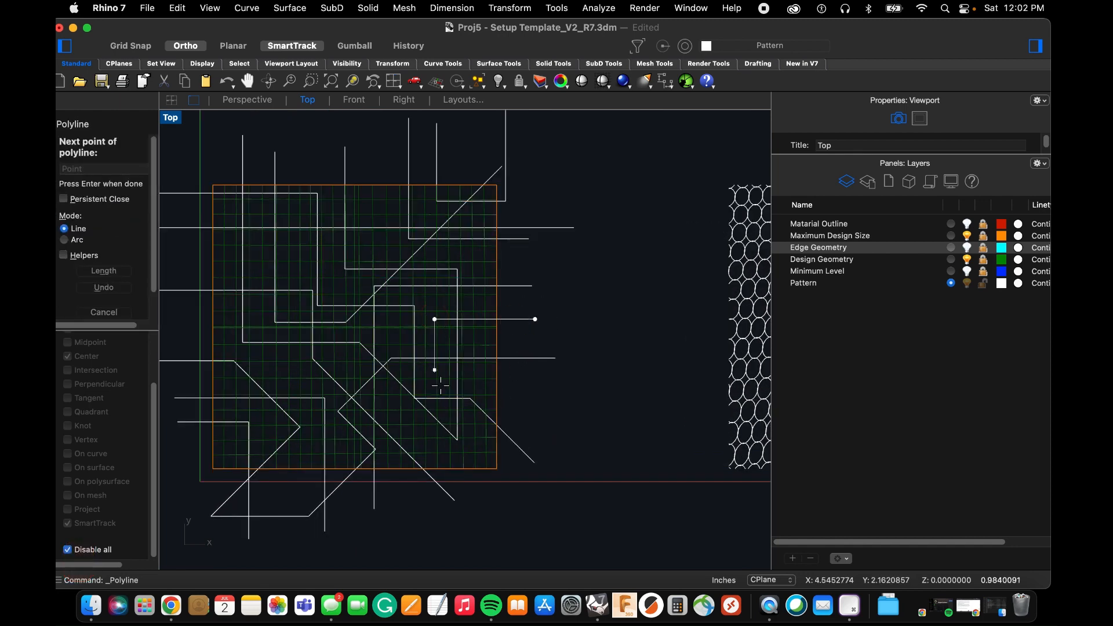
pyautogui.click(521, 409)
pyautogui.press('space')
pyautogui.press('space')
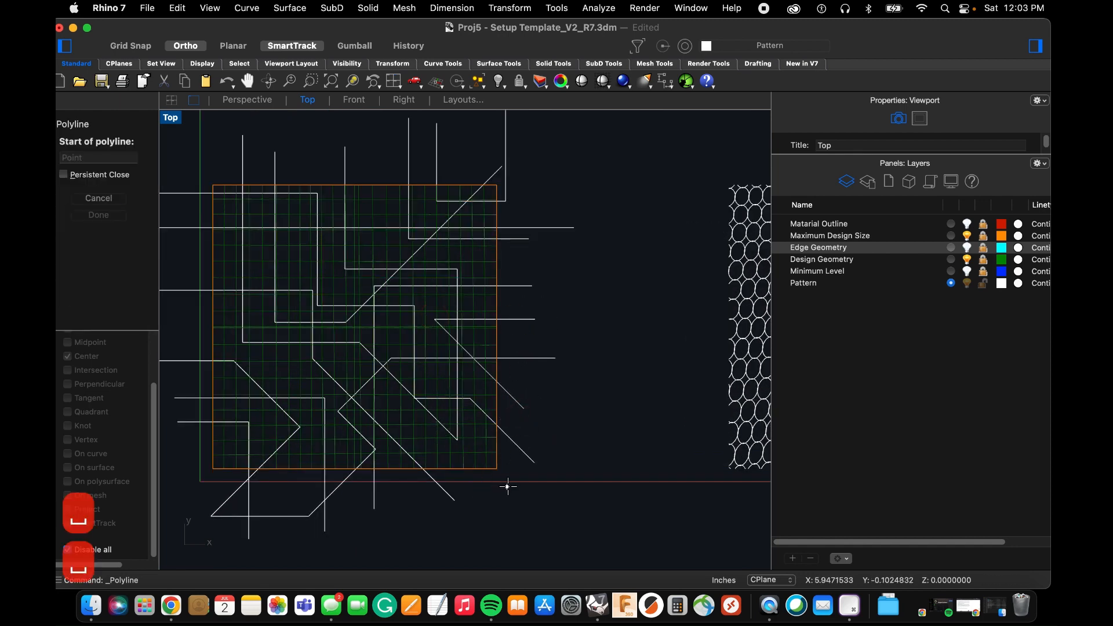
pyautogui.click(538, 431)
pyautogui.click(444, 528)
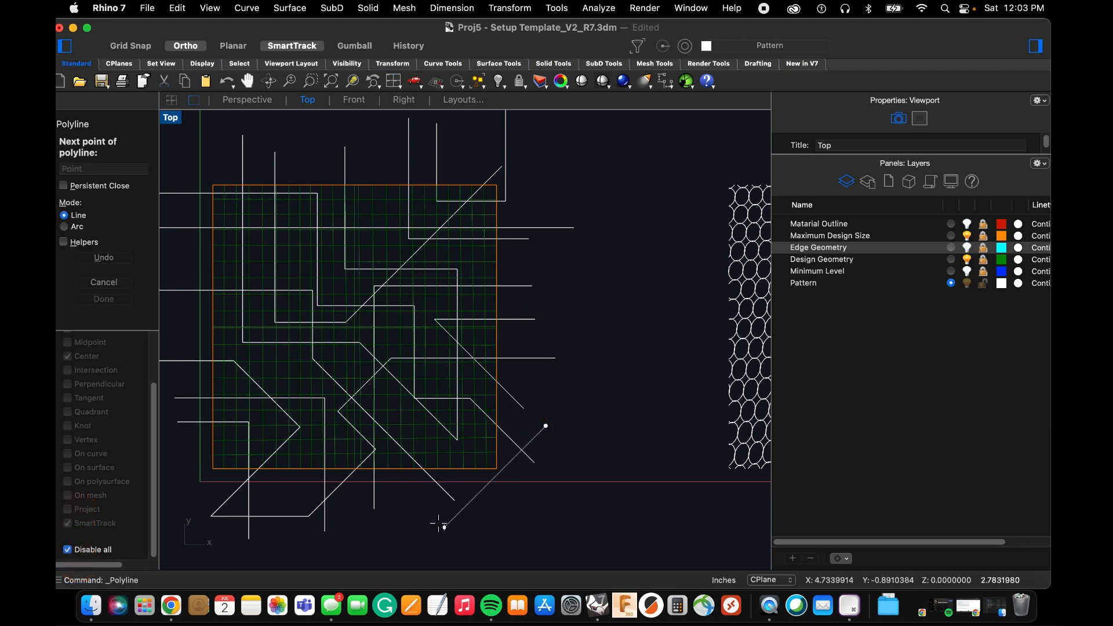
pyautogui.press('space')
# Draw a diagonal line across the square's lower-right corner, from beyond the right edge to below the bottom edge.
pyautogui.press('space')
pyautogui.click(533, 381)
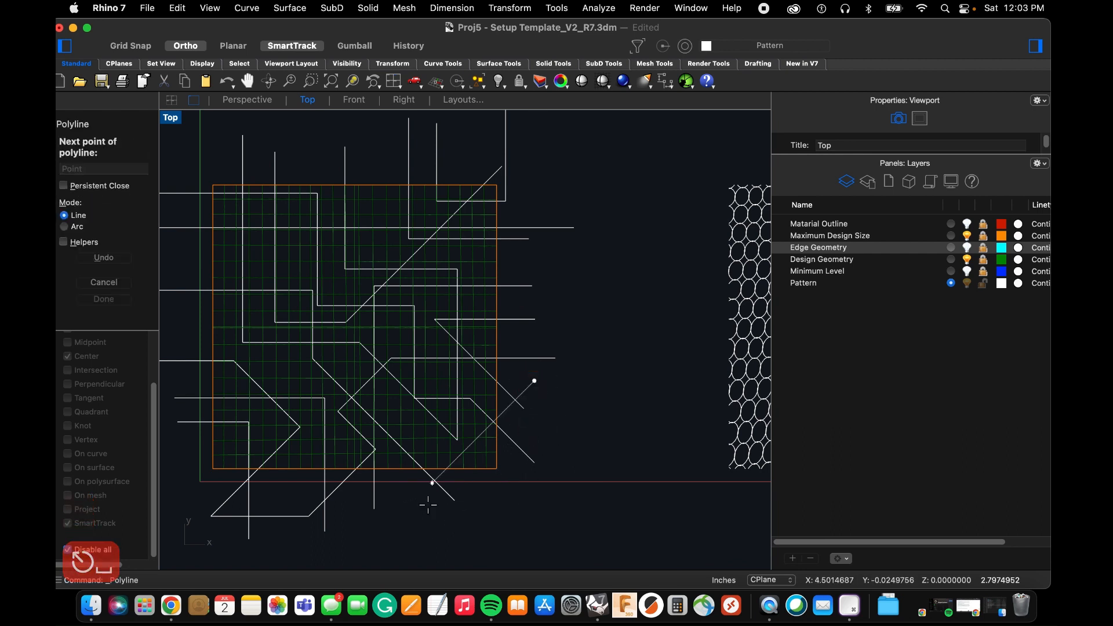
pyautogui.click(414, 516)
pyautogui.press('space')
pyautogui.scroll(-2, 409, 516)
pyautogui.press('space')
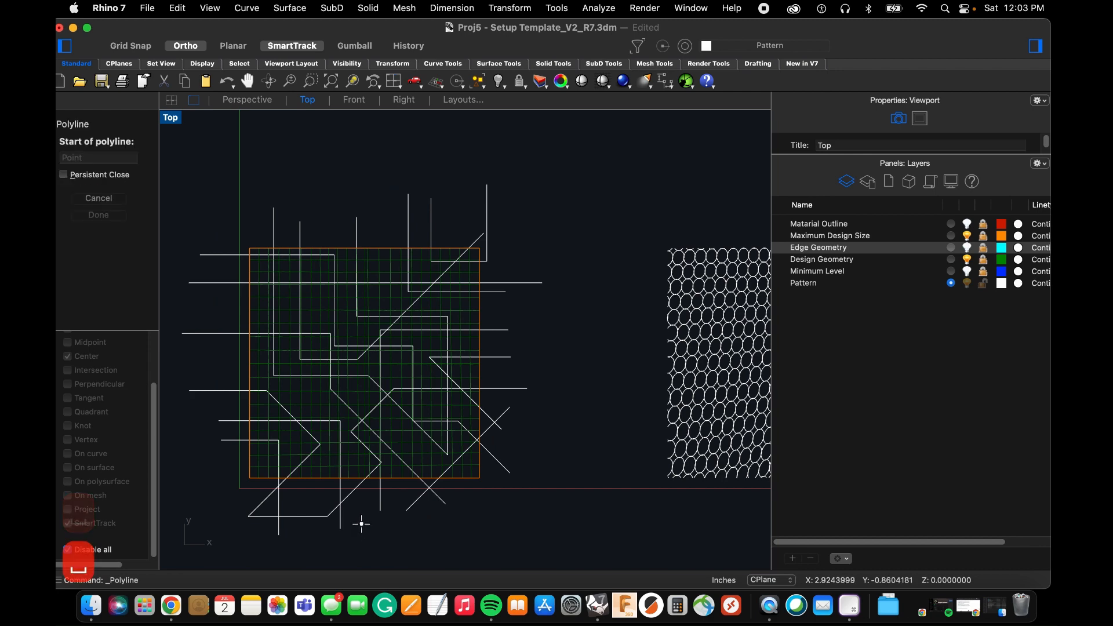
pyautogui.click(357, 517)
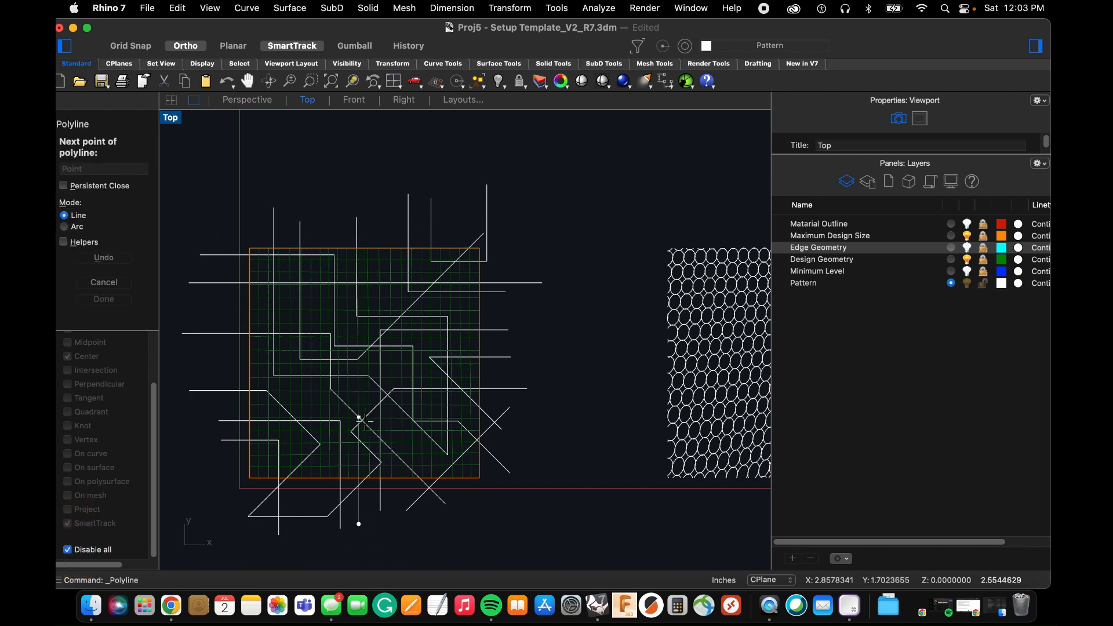
pyautogui.press('Escape')
# Draw a zigzag polyline across the whole square from beyond the left edge to beyond the right edge, using horizontal and diagonal segments.
pyautogui.press('space')
pyautogui.scroll(2, 243, 374)
pyautogui.click(198, 365)
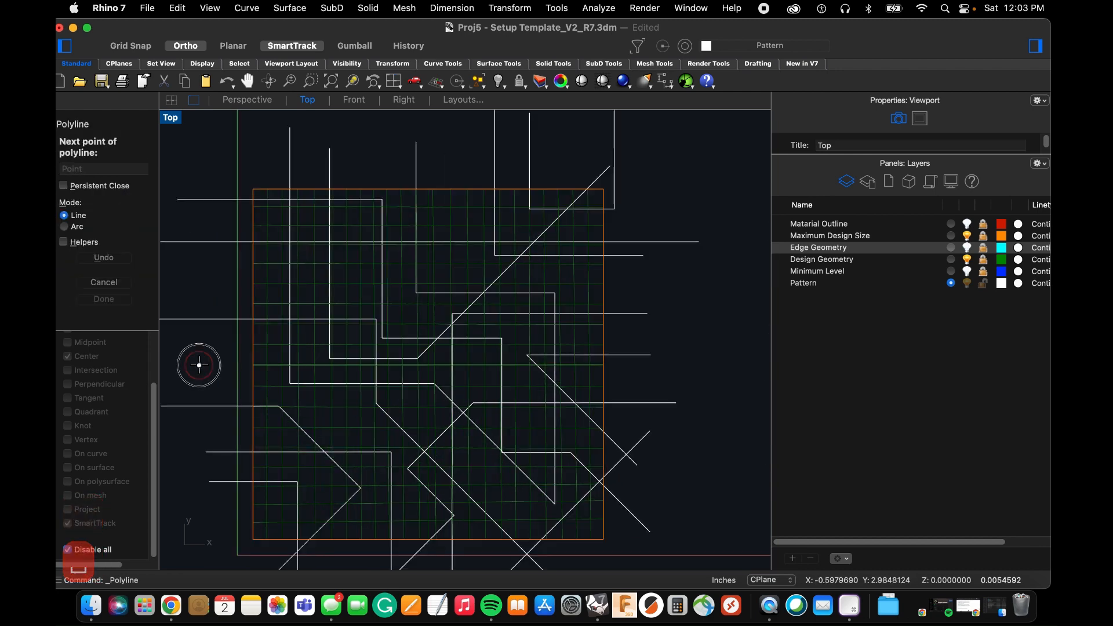
pyautogui.click(307, 365)
pyautogui.click(352, 429)
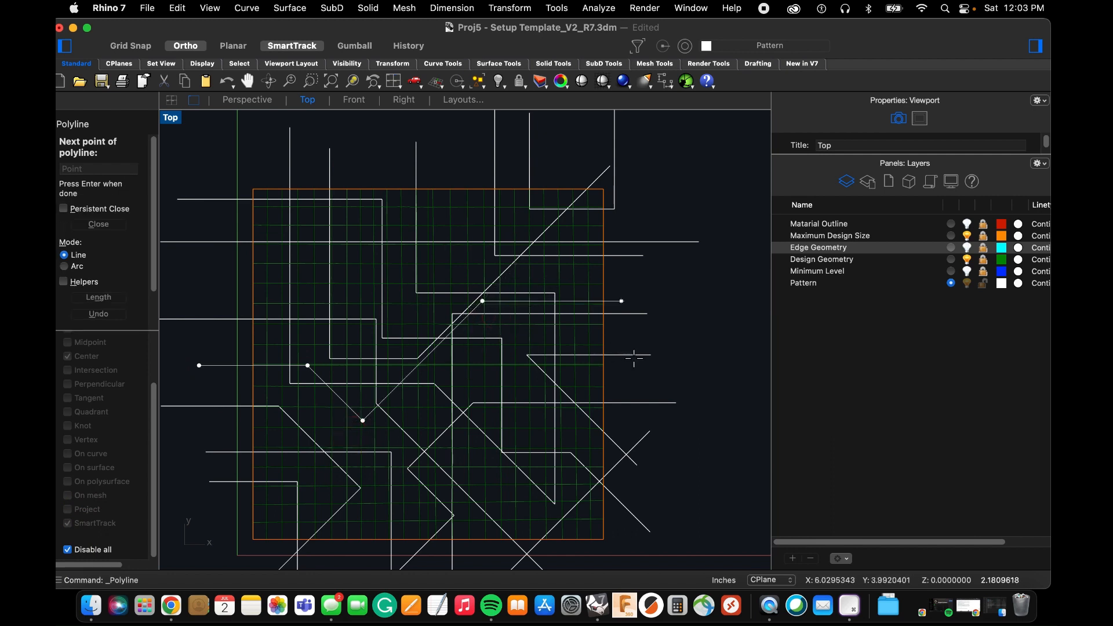
pyautogui.click(584, 301)
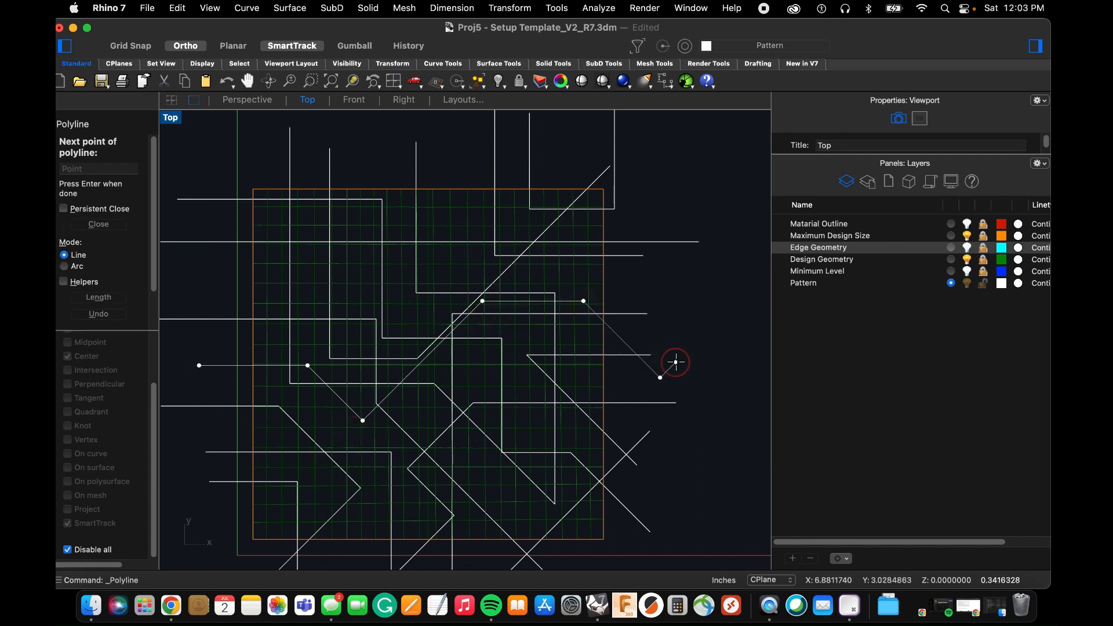
pyautogui.press('space')
pyautogui.scroll(-4, 561, 393)
pyautogui.scroll(2, 535, 368)
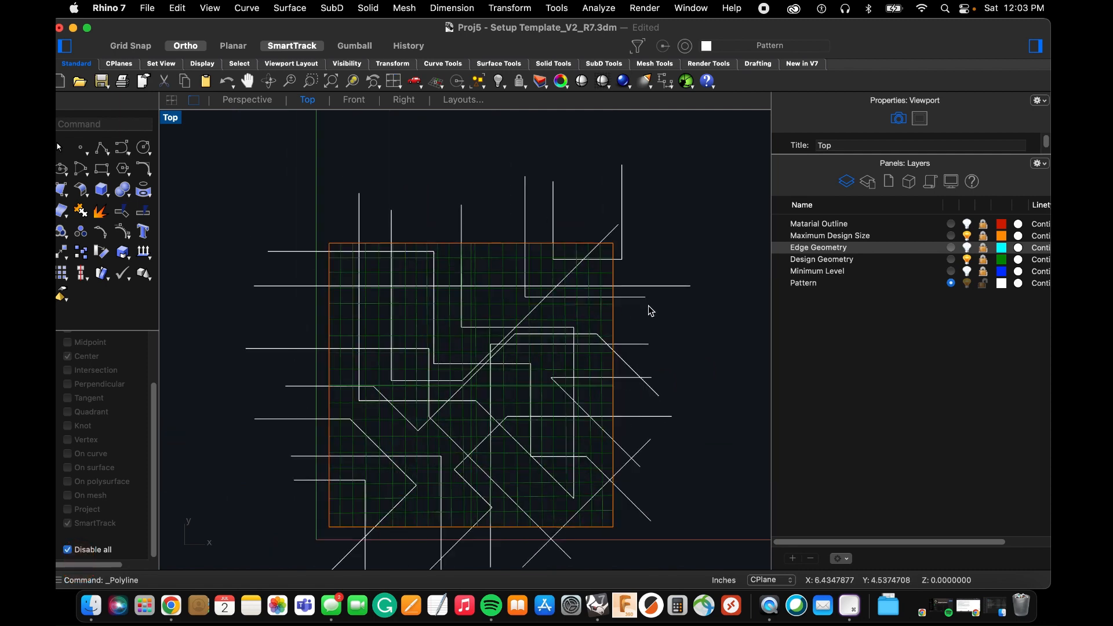
pyautogui.press('space')
pyautogui.click(645, 327)
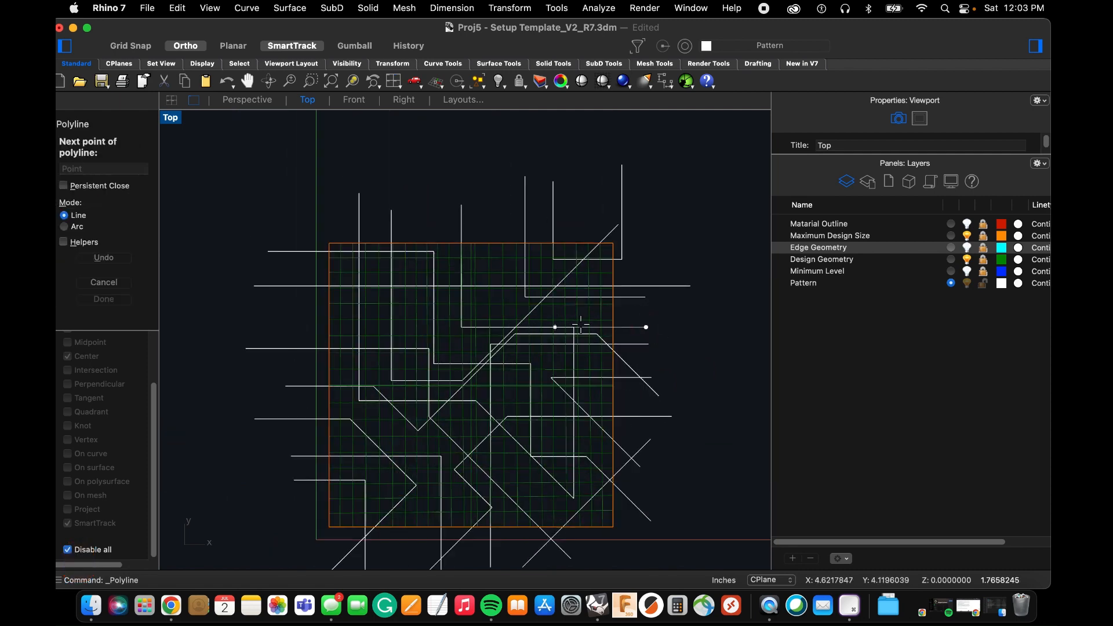
pyautogui.press('Escape')
# Draw a polyline from beyond the square's right edge, horizontally left and diagonally up-left past the top edge.
pyautogui.press('space')
pyautogui.click(636, 317)
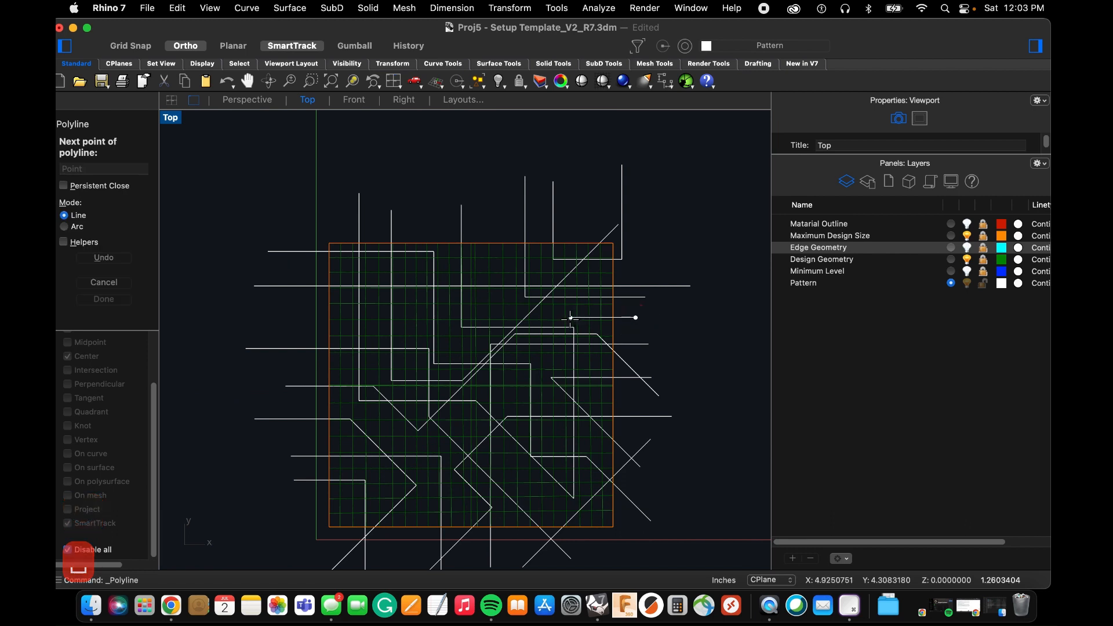
pyautogui.click(570, 317)
pyautogui.click(389, 184)
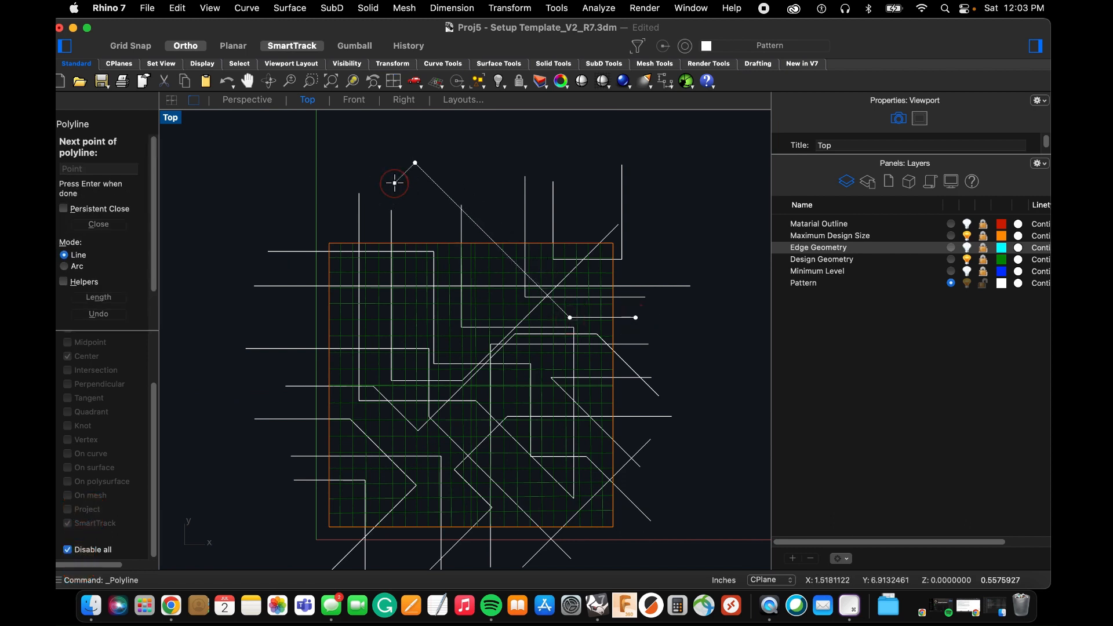
pyautogui.press('space')
pyautogui.press('space')
# Draw a long diagonal line from above the square's top edge down to beyond its left edge.
pyautogui.click(518, 202)
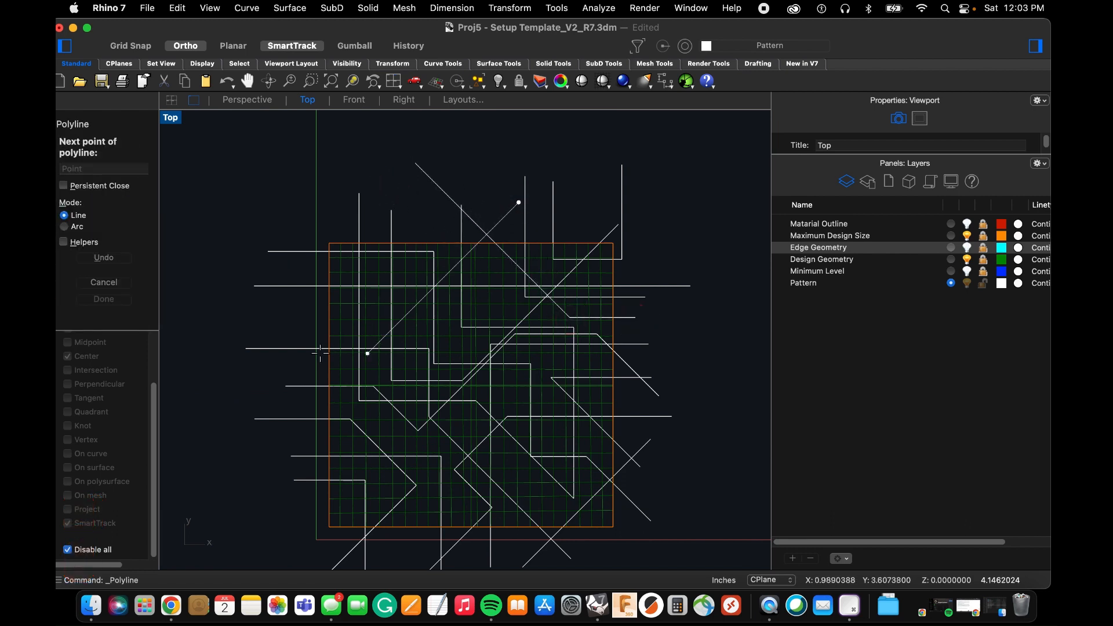
pyautogui.press('Return')
# Unlock the Maximum Design Size layer and use its orange square to trim the polyline ends below the bottom edge.
pyautogui.scroll(-3, 333, 419)
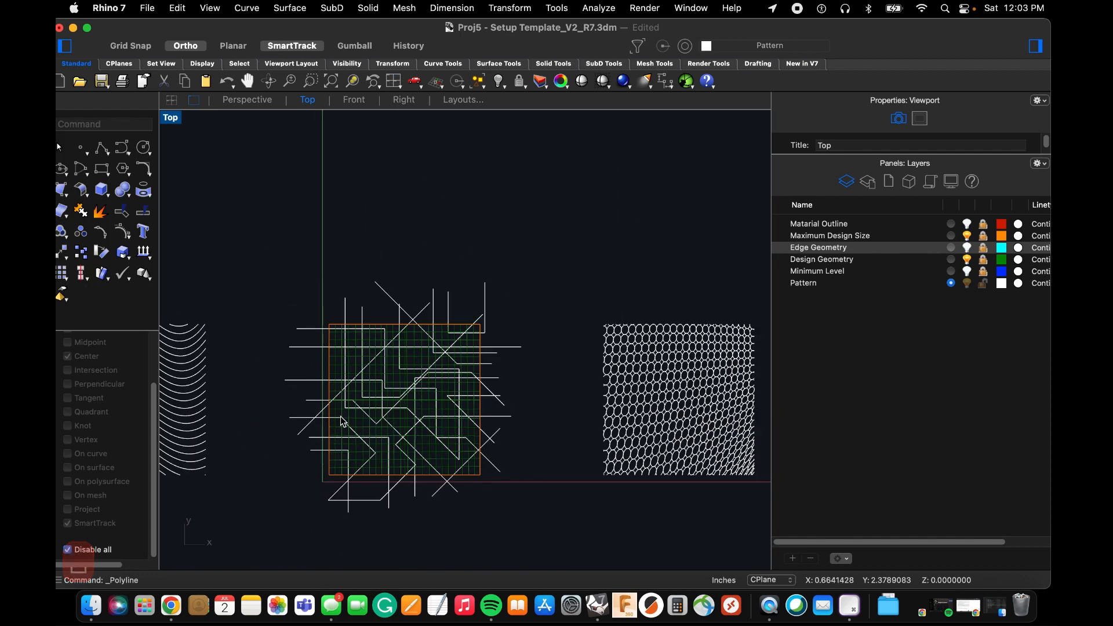
pyautogui.scroll(5, 342, 421)
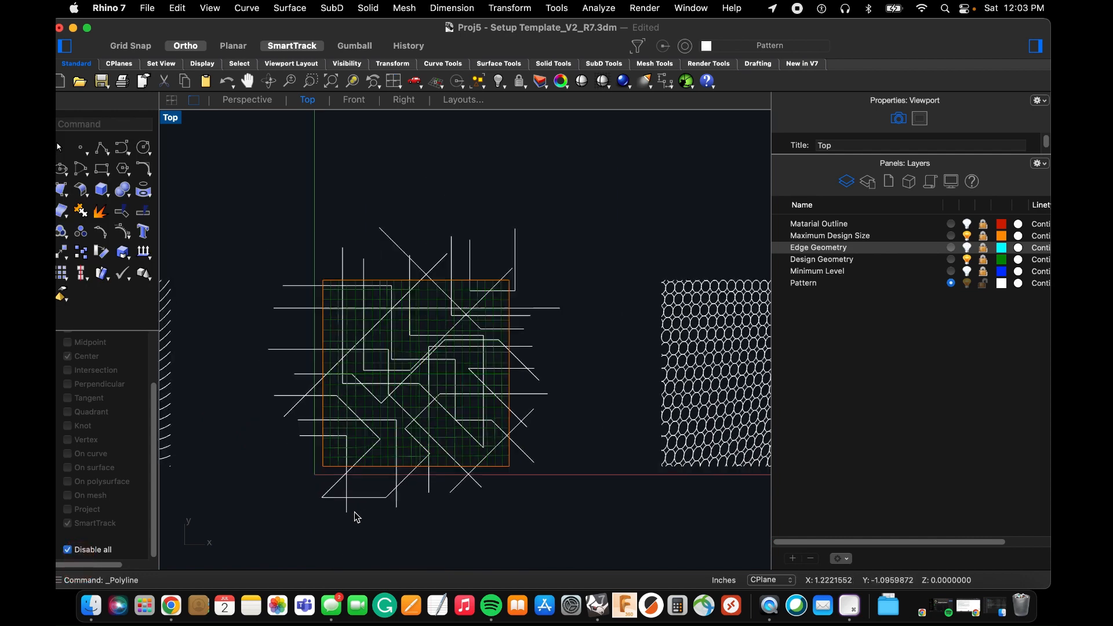
pyautogui.click(979, 248)
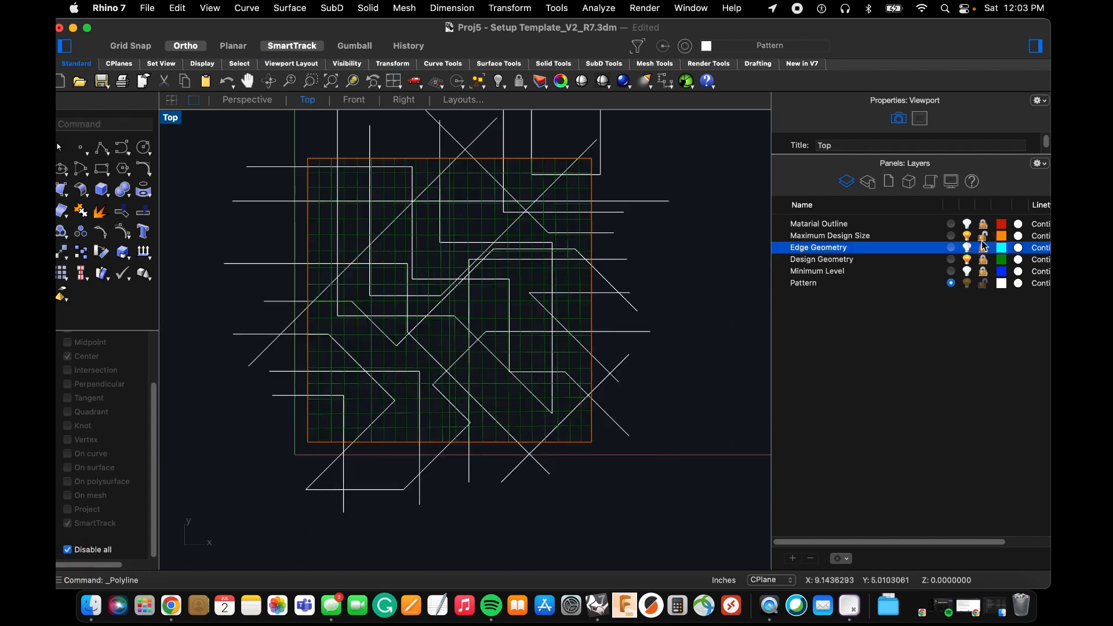
pyautogui.write('trim')
pyautogui.press('space')
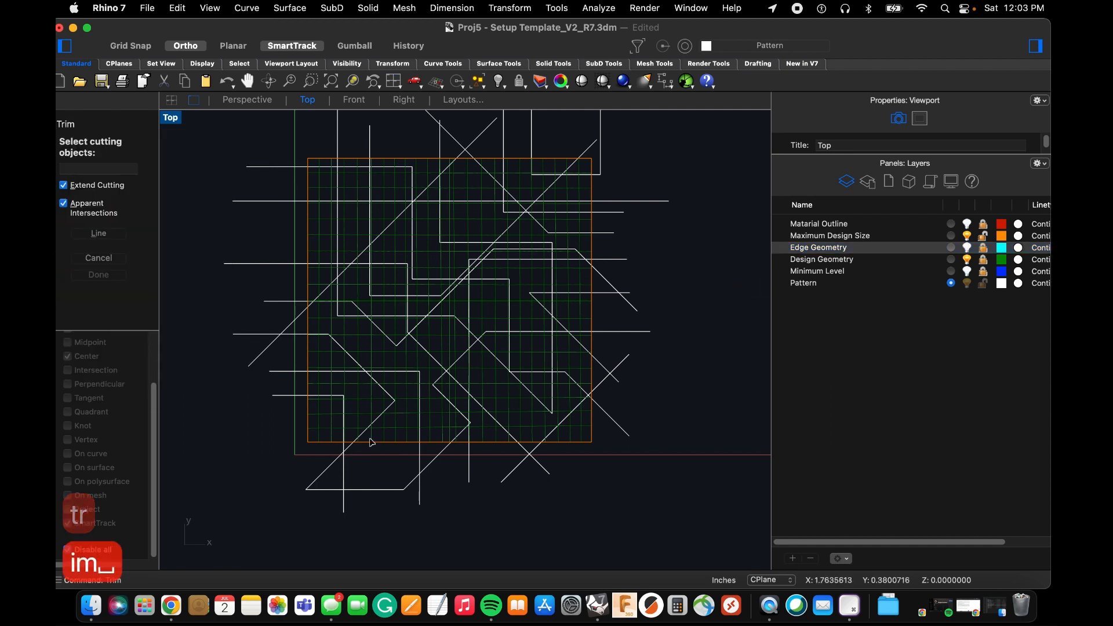
pyautogui.click(309, 439)
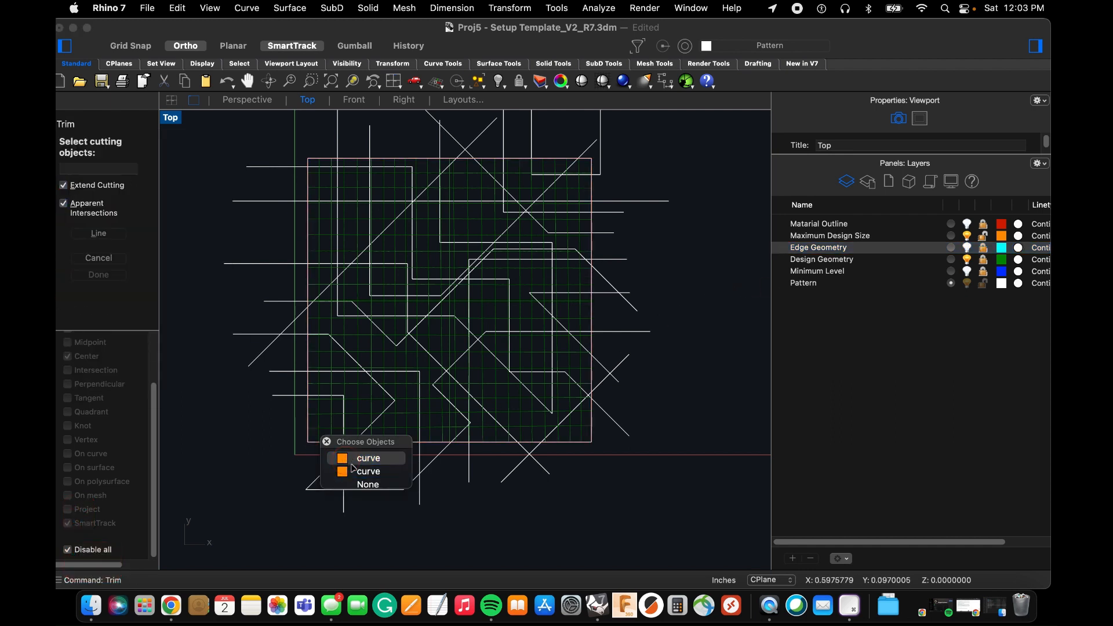
pyautogui.click(377, 457)
pyautogui.press('Return')
pyautogui.moveTo(677, 522); pyautogui.dragTo(250, 458)
pyautogui.press('space')
# Trim the polyline ends outside the square's left, top and right edges, and lock the Maximum Design Size layer again.
pyautogui.press('space')
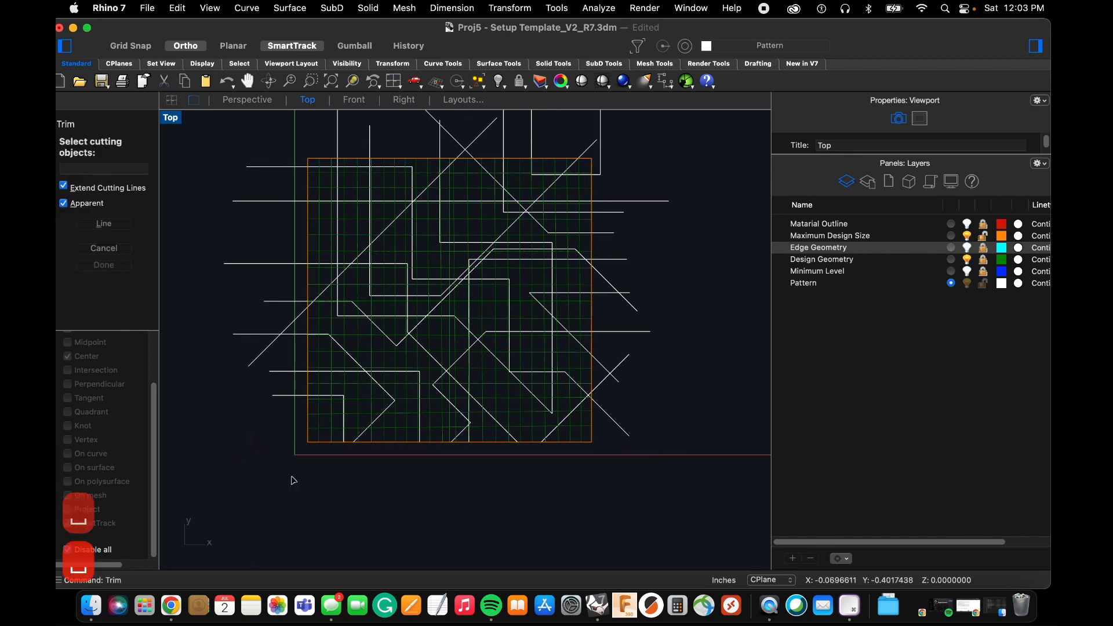
pyautogui.click(309, 451)
pyautogui.press('space')
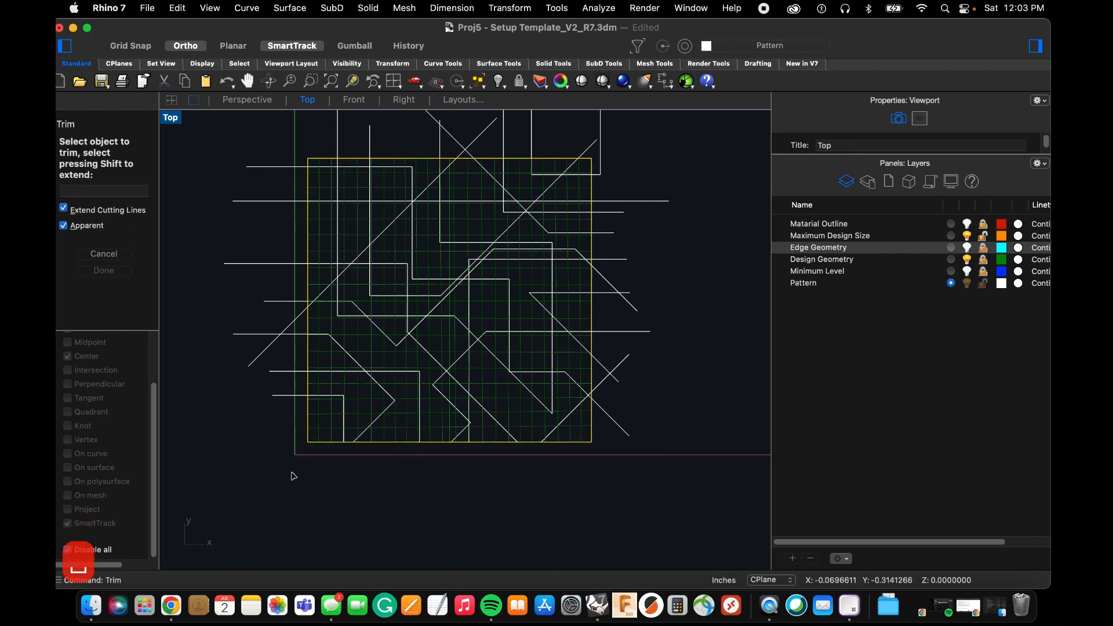
pyautogui.moveTo(289, 381); pyautogui.dragTo(245, 126)
pyautogui.scroll(-6, 368, 479)
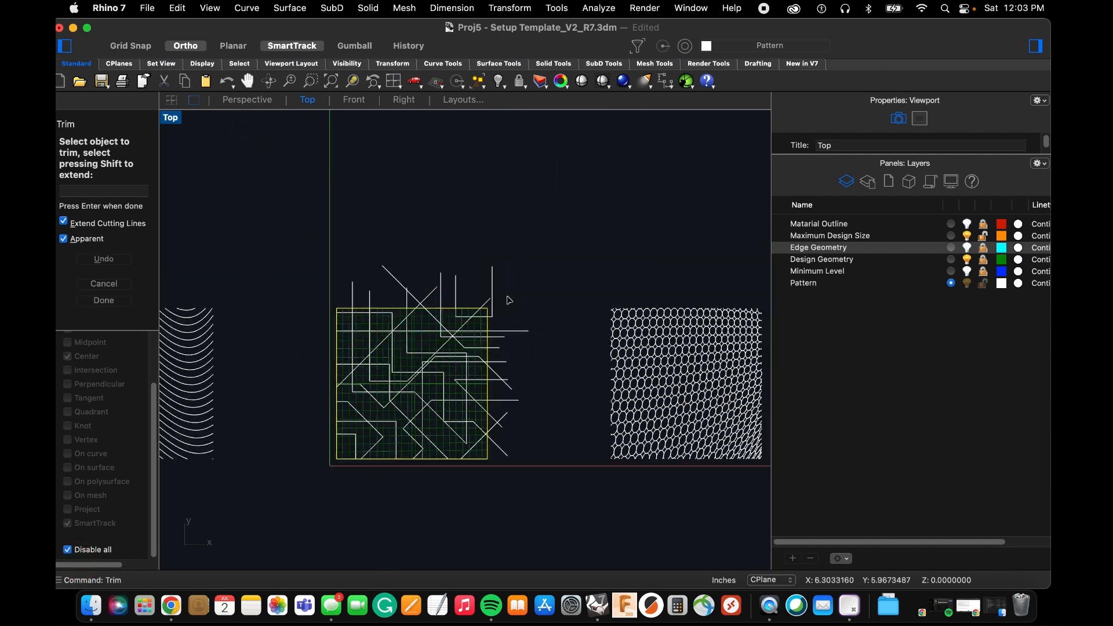
pyautogui.moveTo(526, 241); pyautogui.dragTo(277, 299)
pyautogui.scroll(5, 551, 475)
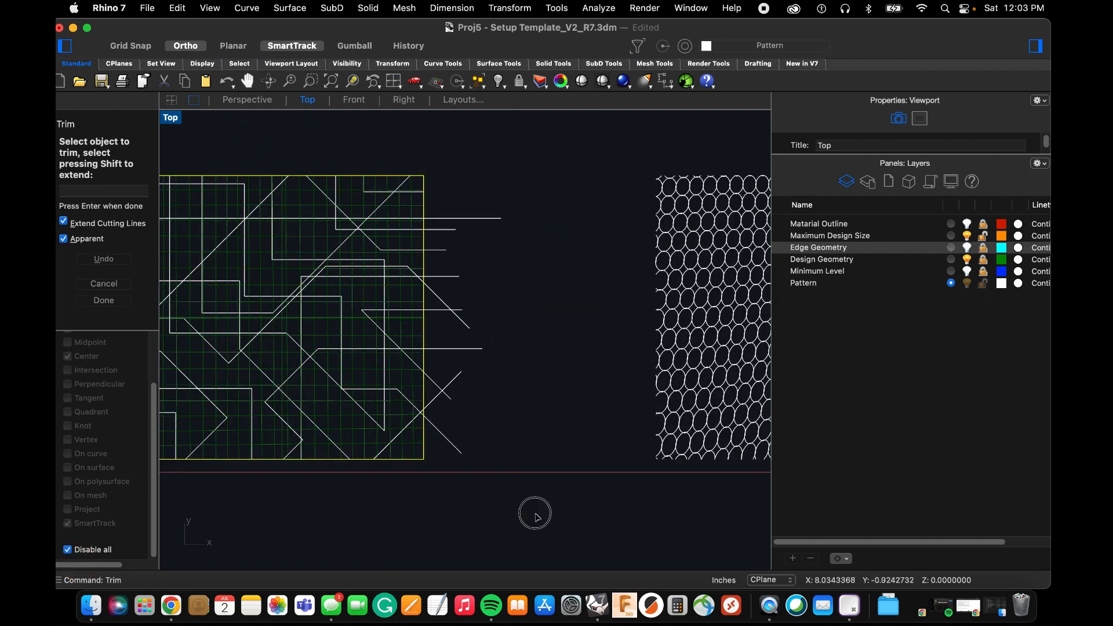
pyautogui.moveTo(542, 520); pyautogui.dragTo(421, 174)
pyautogui.scroll(-3, 484, 380)
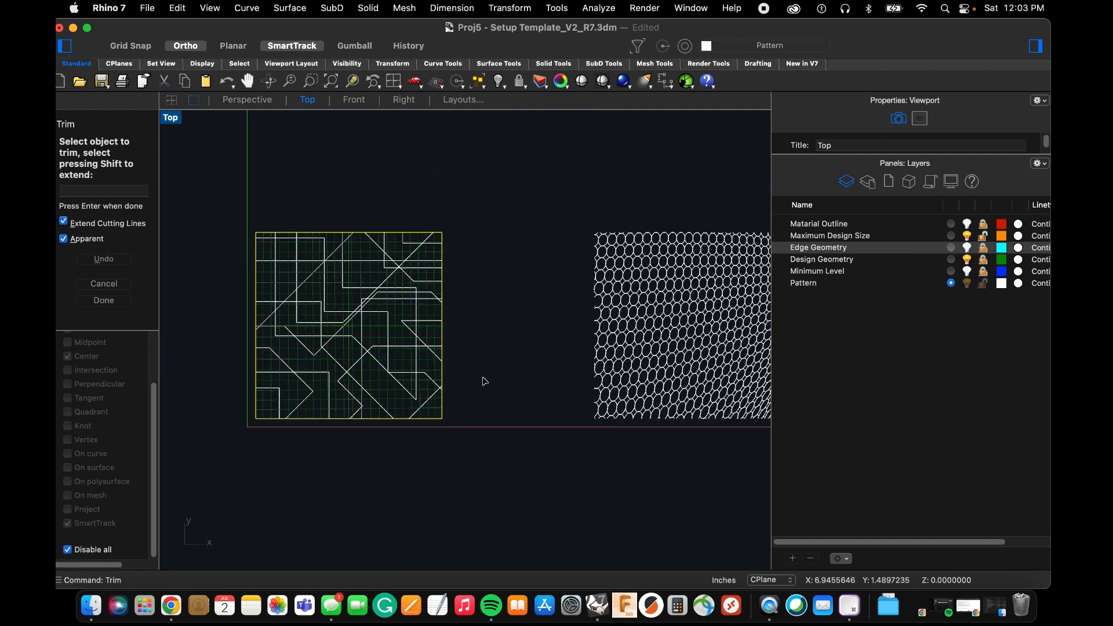
pyautogui.scroll(-2, 488, 361)
pyautogui.press('space')
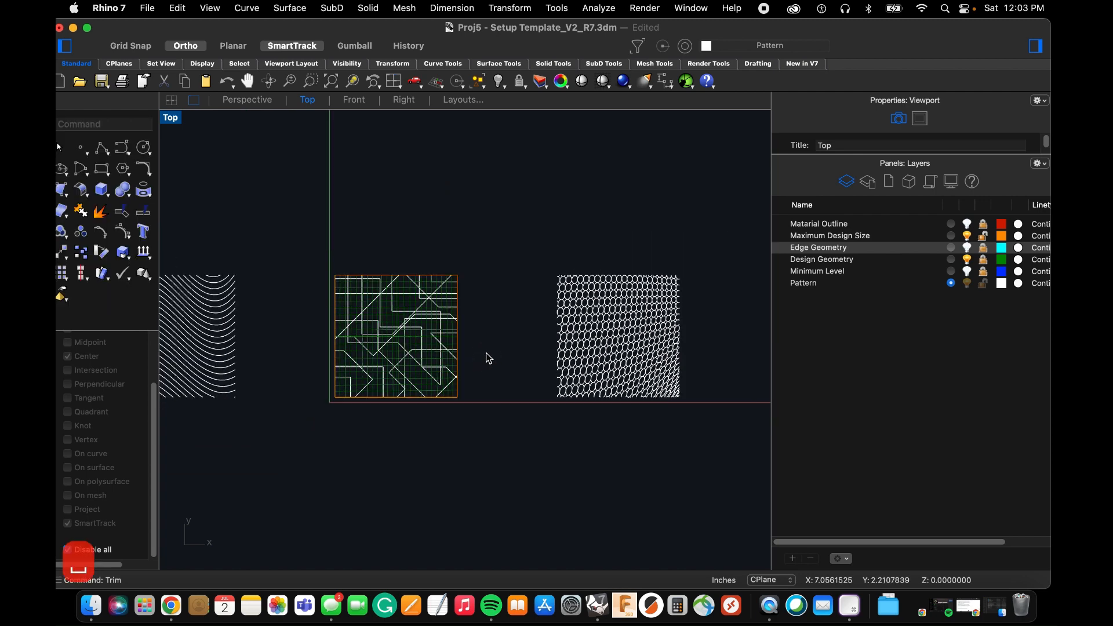
pyautogui.click(983, 243)
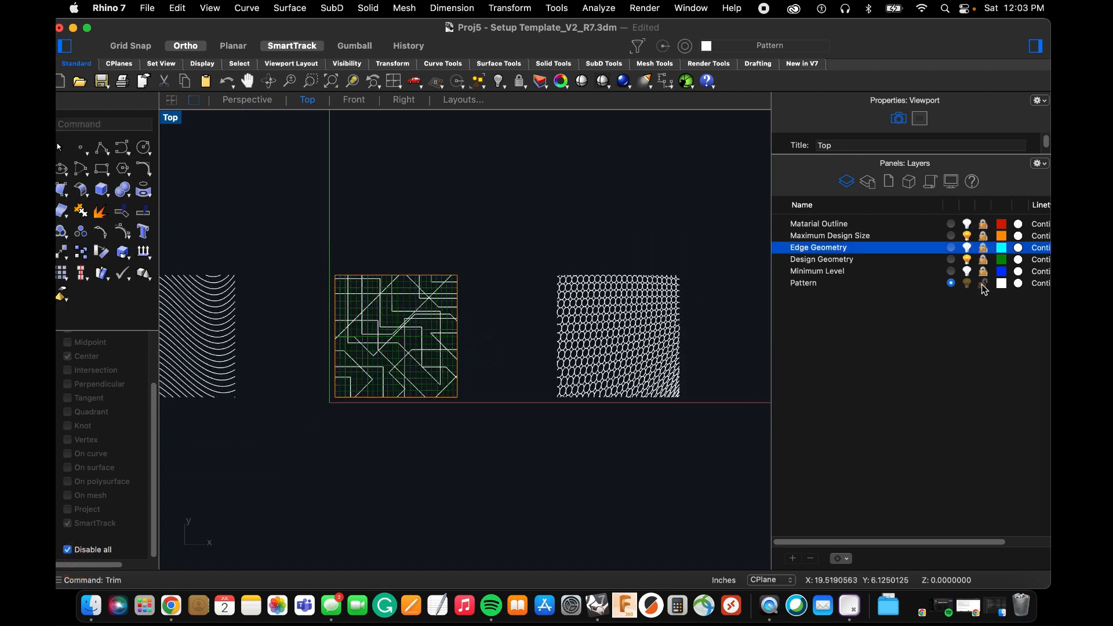
# Switch to the Perspective view and select the curves of all three pattern designs.
pyautogui.click(249, 100)
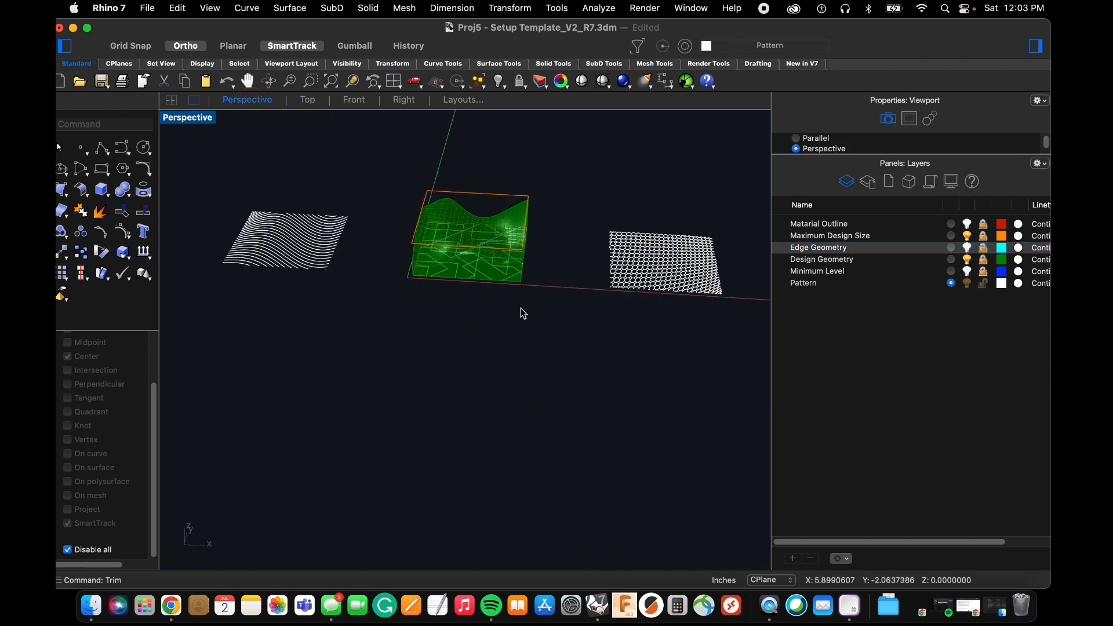
pyautogui.moveTo(522, 313); pyautogui.dragTo(590, 406, button='right')
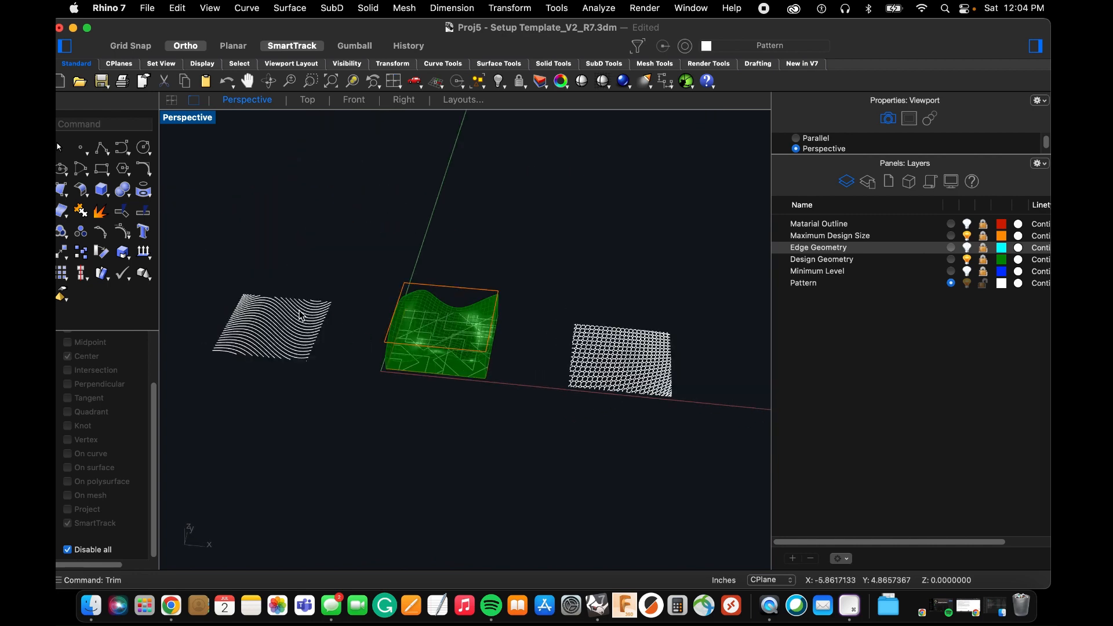
pyautogui.moveTo(301, 315); pyautogui.dragTo(512, 342, button='right')
pyautogui.moveTo(407, 323); pyautogui.dragTo(598, 417)
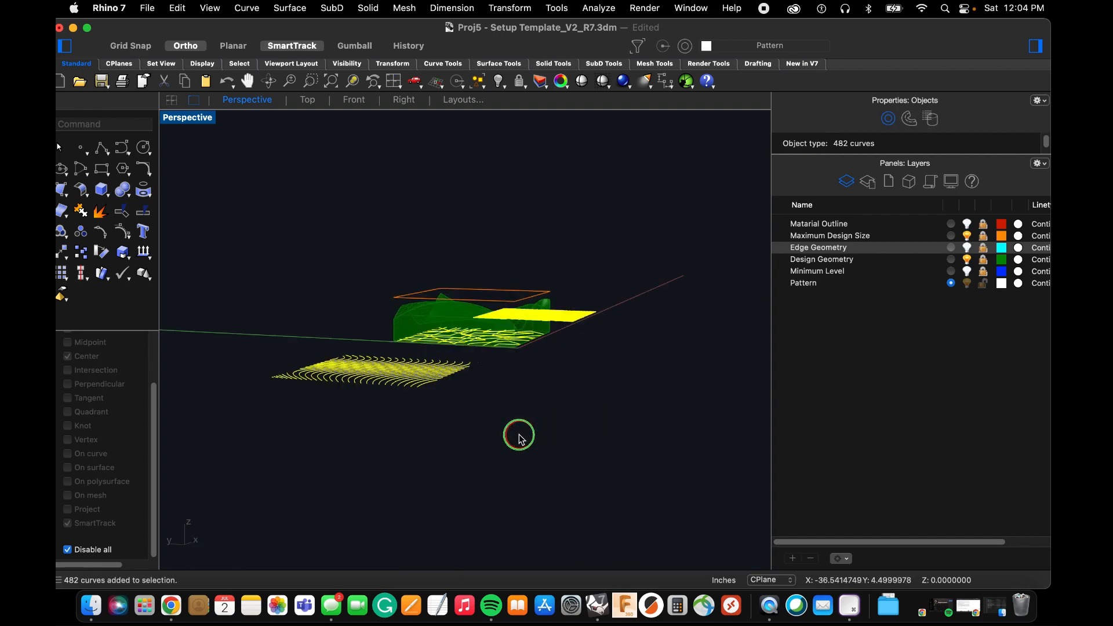
# Move all three pattern designs vertically from the solid block's bottom corner up to the matching corner of the orange maximum-size square.
pyautogui.moveTo(517, 434); pyautogui.dragTo(516, 356, button='right')
pyautogui.write('m')
pyautogui.press('space')
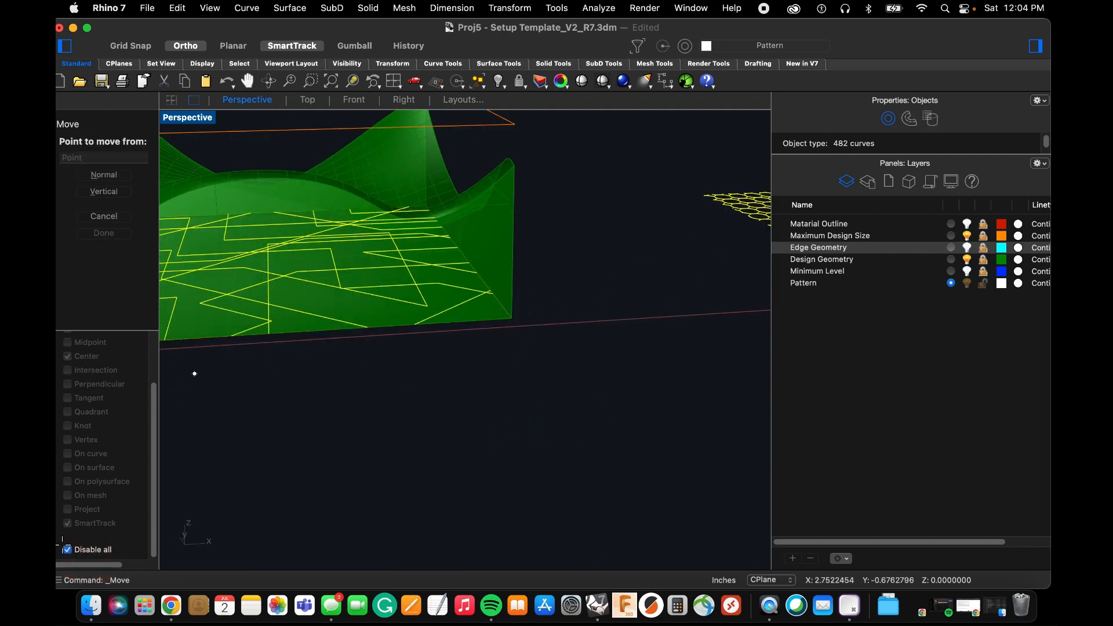
pyautogui.click(67, 549)
pyautogui.click(514, 317)
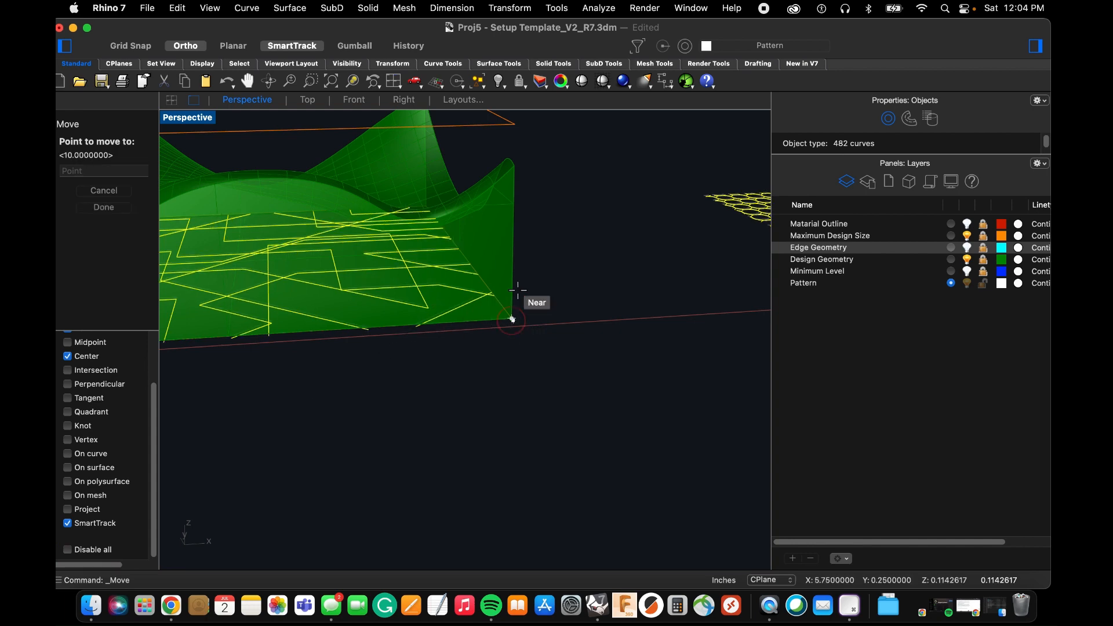
pyautogui.click(514, 124)
pyautogui.scroll(-10, 524, 281)
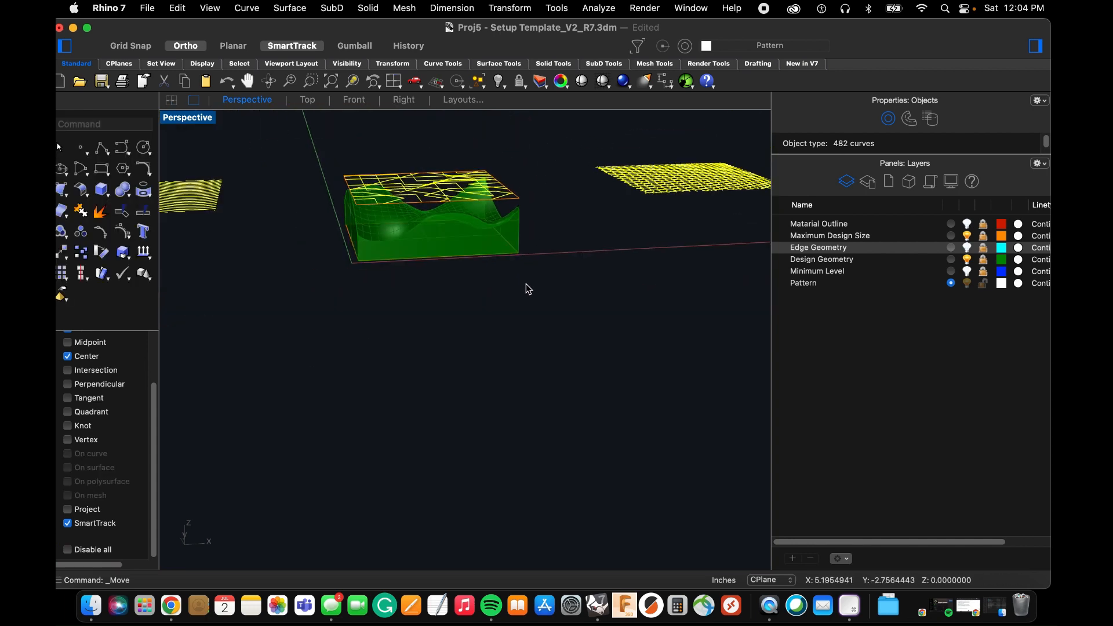
pyautogui.press('Escape')
# Unlock the Design Geometry layer and try to project the angular polyline pattern onto the whole green solid.
pyautogui.scroll(10, 504, 337)
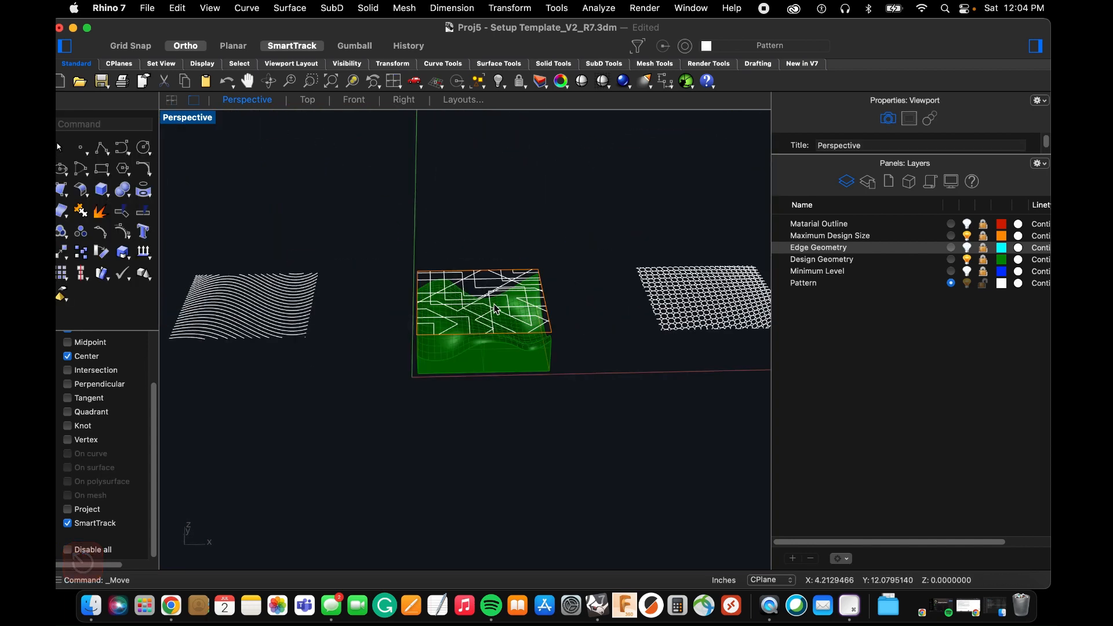
pyautogui.moveTo(451, 328); pyautogui.dragTo(319, 268, button='right')
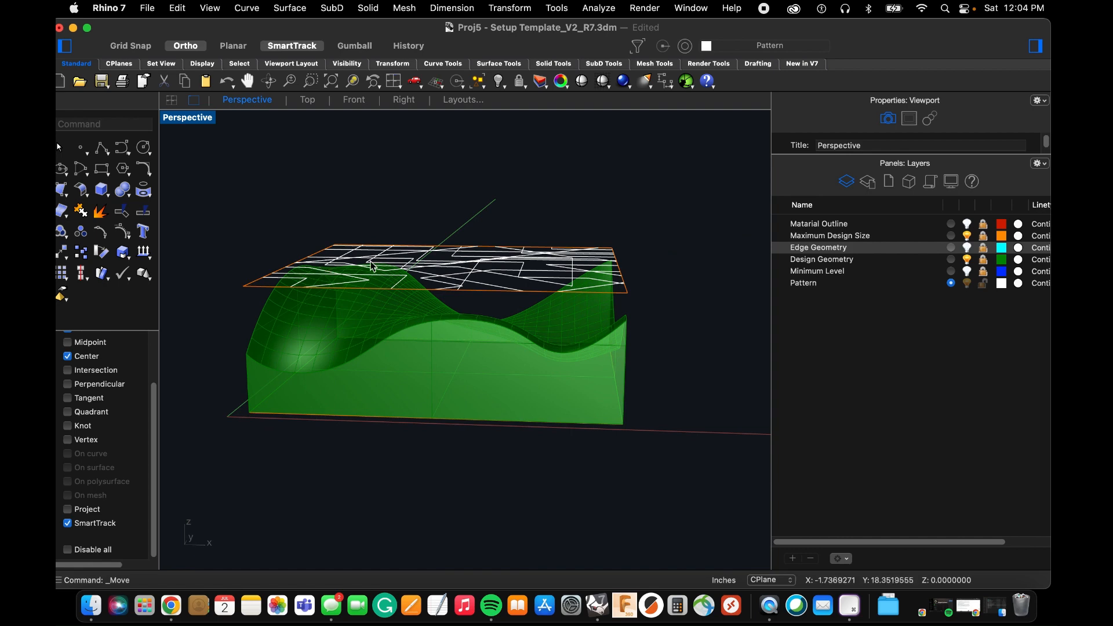
pyautogui.moveTo(371, 266); pyautogui.dragTo(369, 350, button='right')
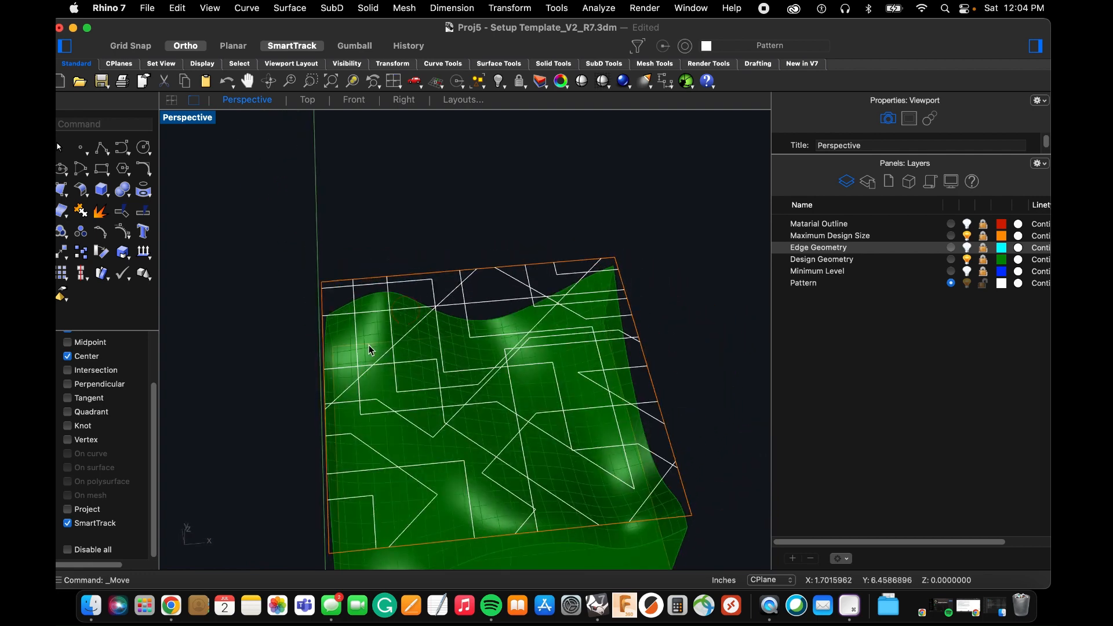
pyautogui.moveTo(591, 387); pyautogui.dragTo(555, 325, button='right')
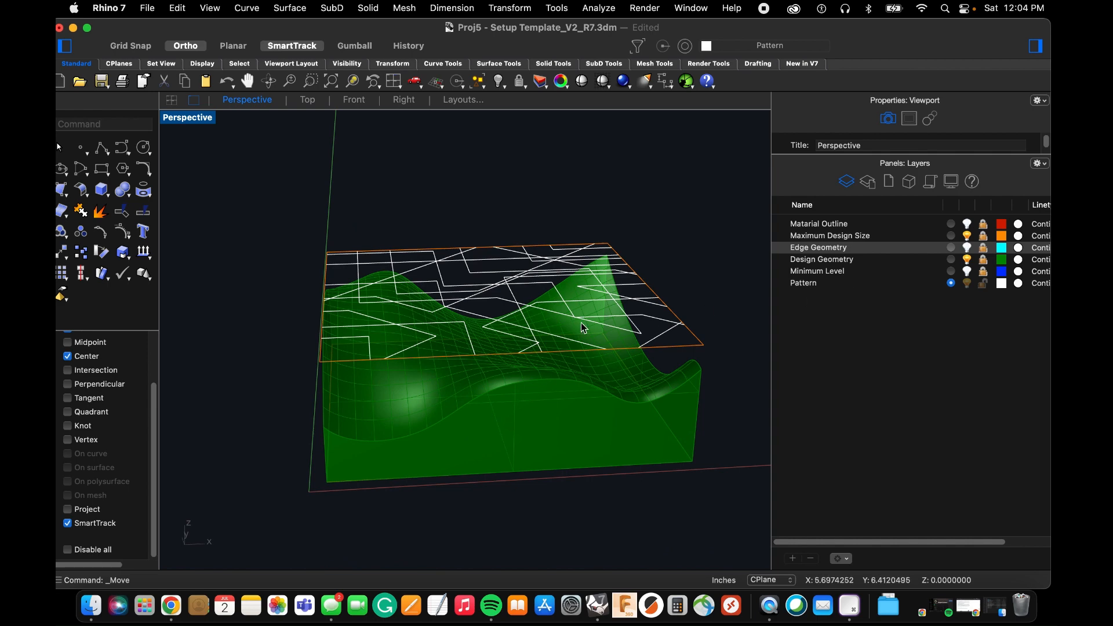
pyautogui.moveTo(287, 189); pyautogui.dragTo(722, 492)
pyautogui.write('Por')
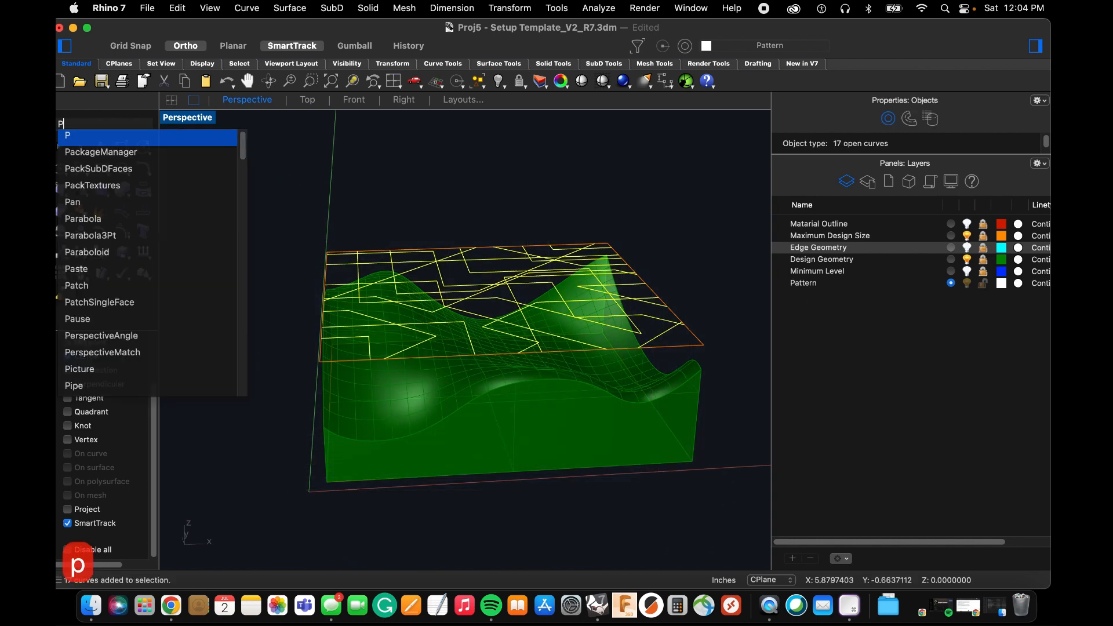
pyautogui.press('BackSpace')
pyautogui.press('BackSpace')
pyautogui.press('BackSpace')
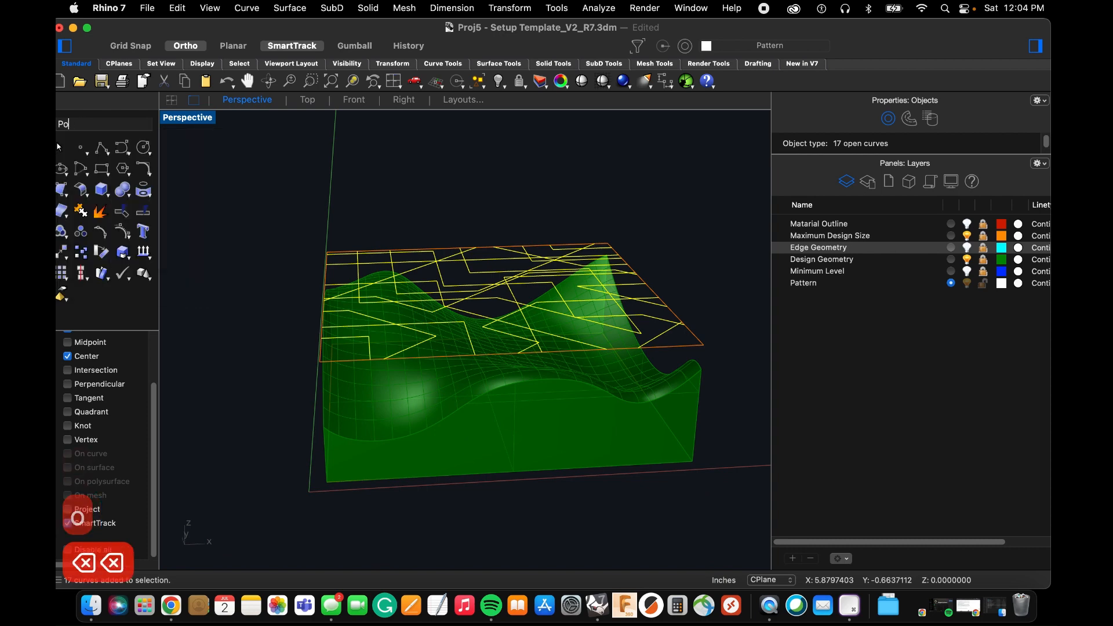
pyautogui.write('rp')
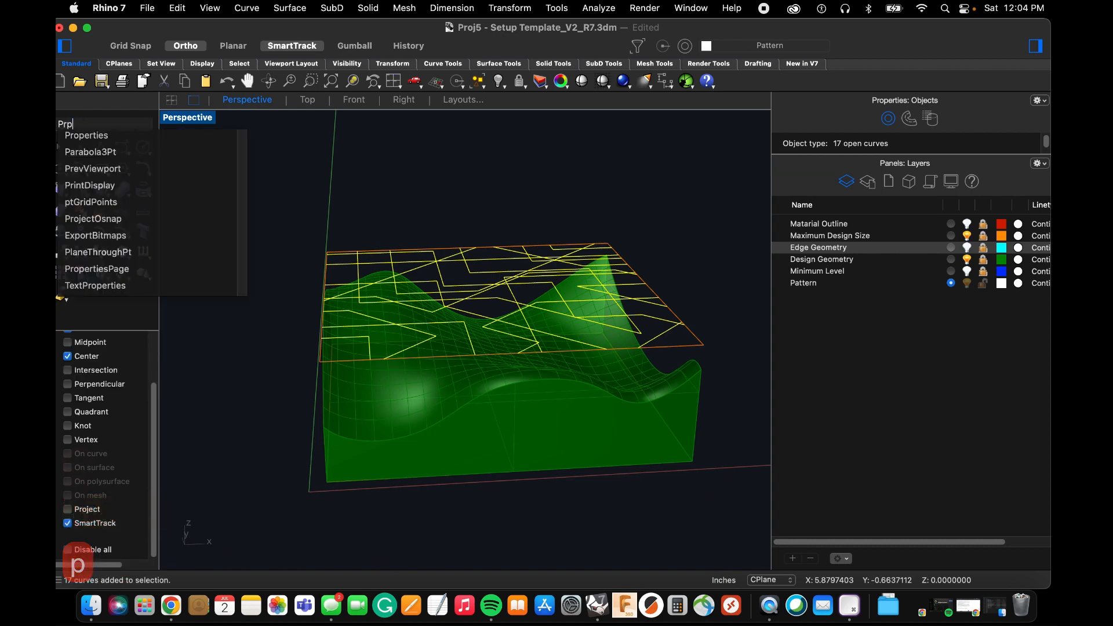
pyautogui.press('BackSpace')
pyautogui.write('oject')
pyautogui.press('space')
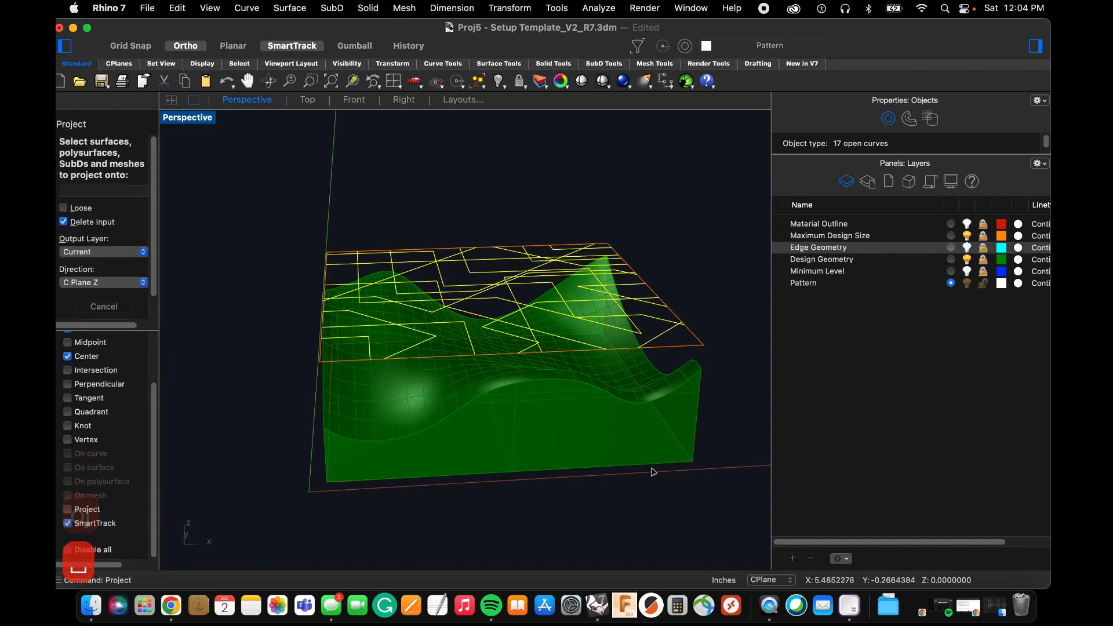
pyautogui.click(983, 260)
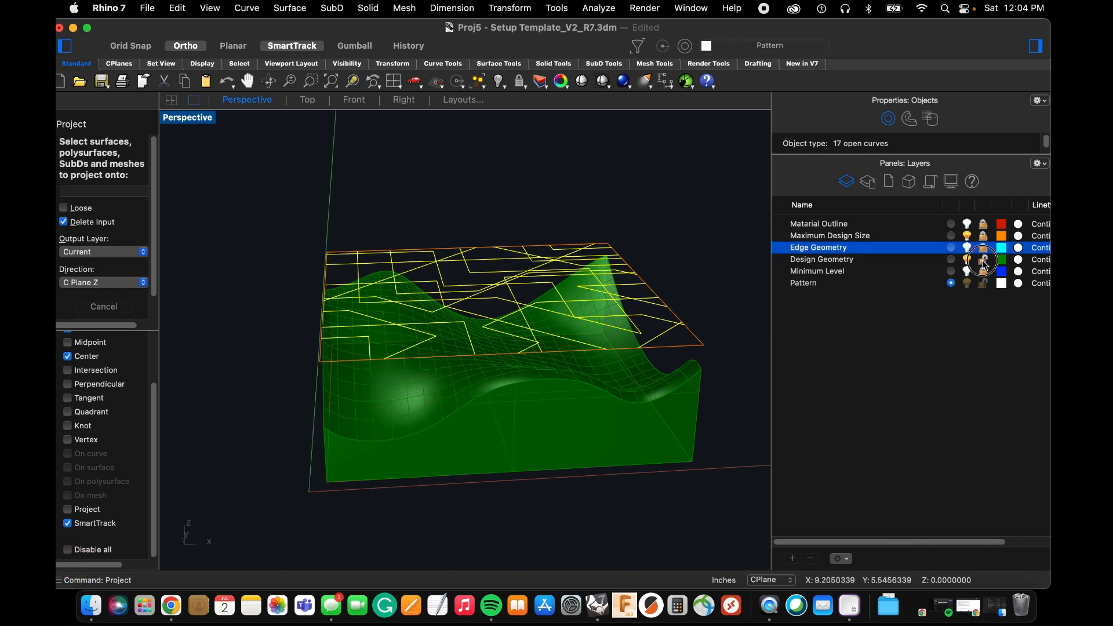
pyautogui.click(457, 384)
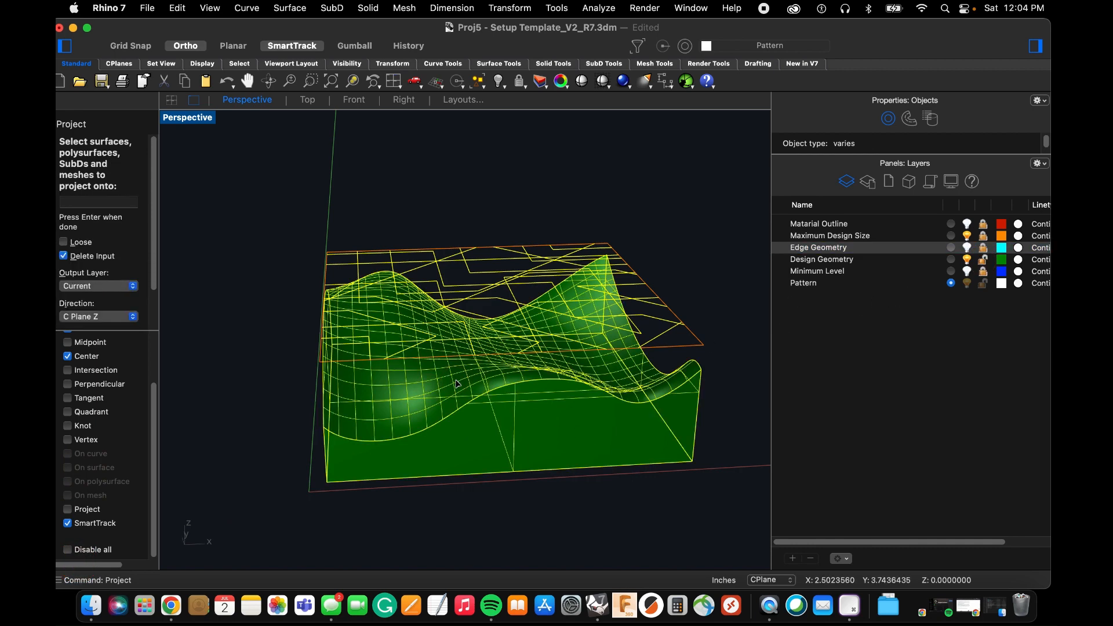
pyautogui.moveTo(433, 386); pyautogui.dragTo(433, 386, button='right')
pyautogui.press('Escape')
pyautogui.press('Escape')
pyautogui.press('Escape')
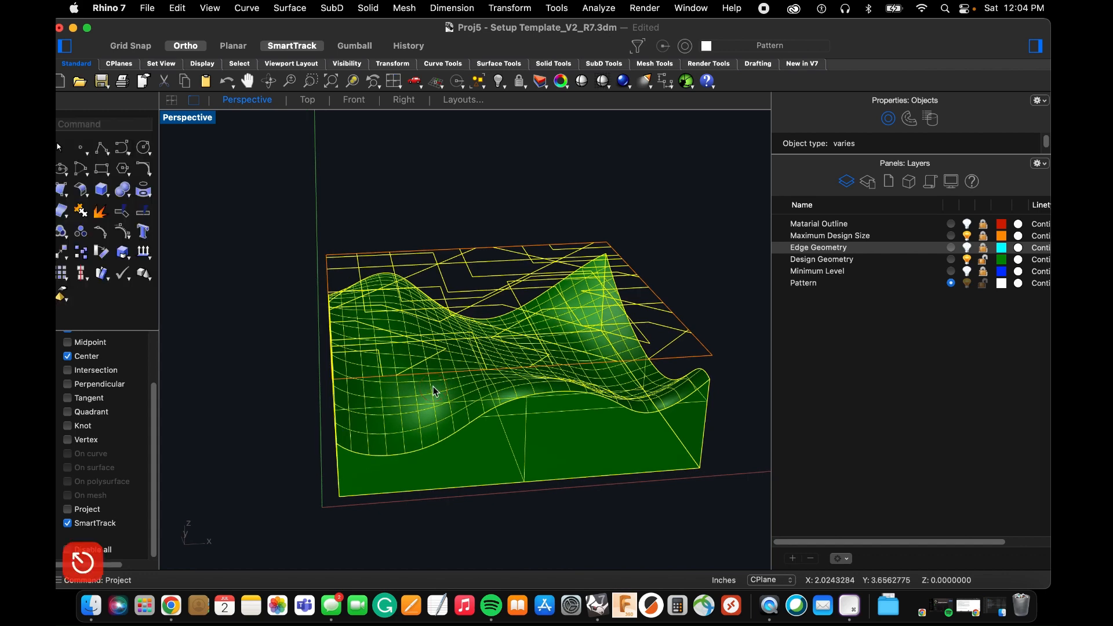
# Explode the green solid into separate surfaces and clear the selection.
pyautogui.click(426, 408)
pyautogui.write('exp')
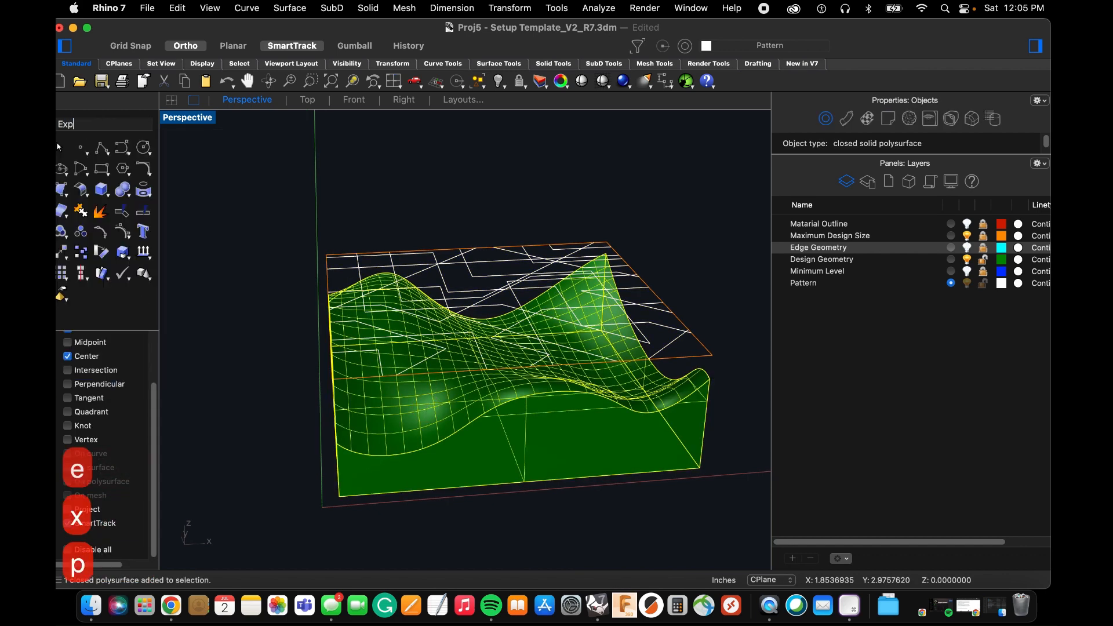
pyautogui.press('space')
pyautogui.click(332, 419)
pyautogui.click(291, 419)
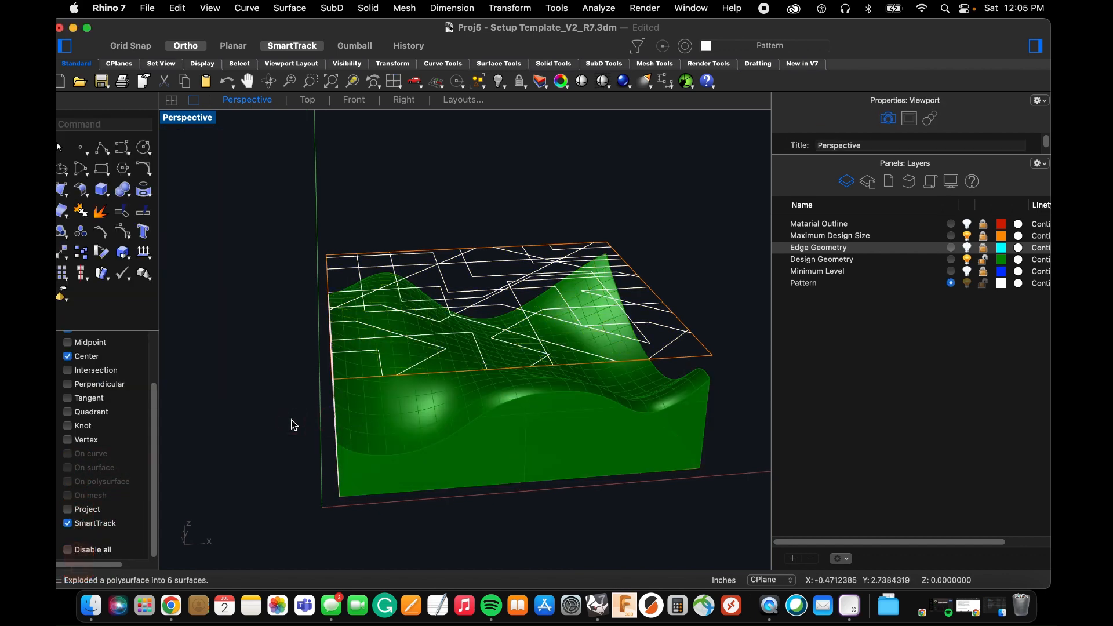
# Project the angular polyline pattern onto the wavy top surface along the CPlane Z direction, deleting the input curves.
pyautogui.moveTo(290, 420); pyautogui.dragTo(261, 263, button='right')
pyautogui.moveTo(250, 236); pyautogui.dragTo(747, 287)
pyautogui.moveTo(596, 279); pyautogui.dragTo(603, 292, button='right')
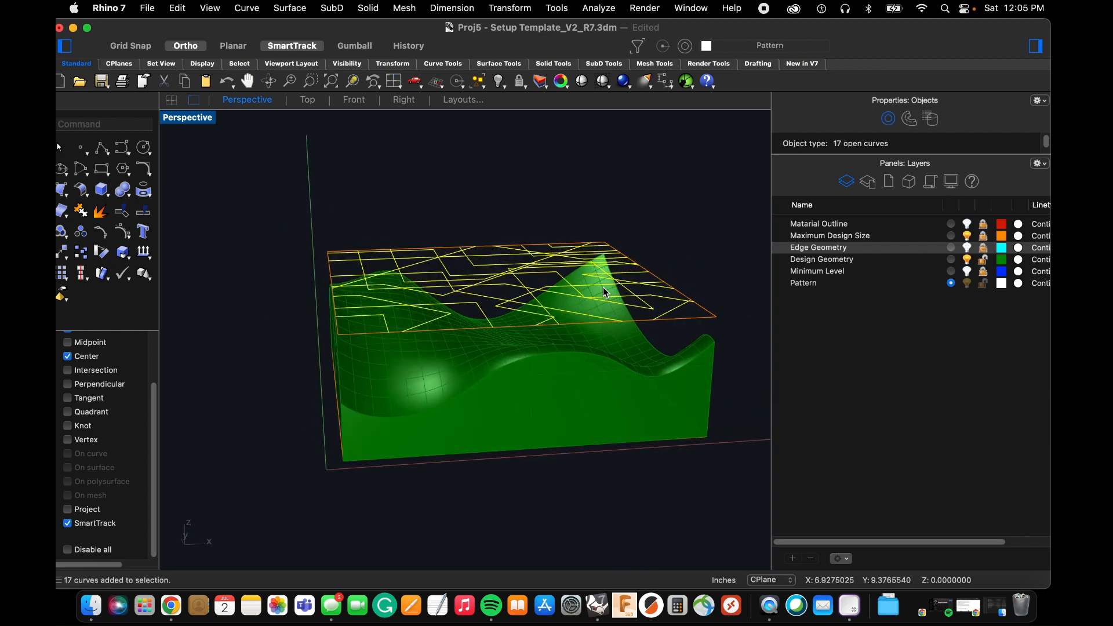
pyautogui.write('ptoj')
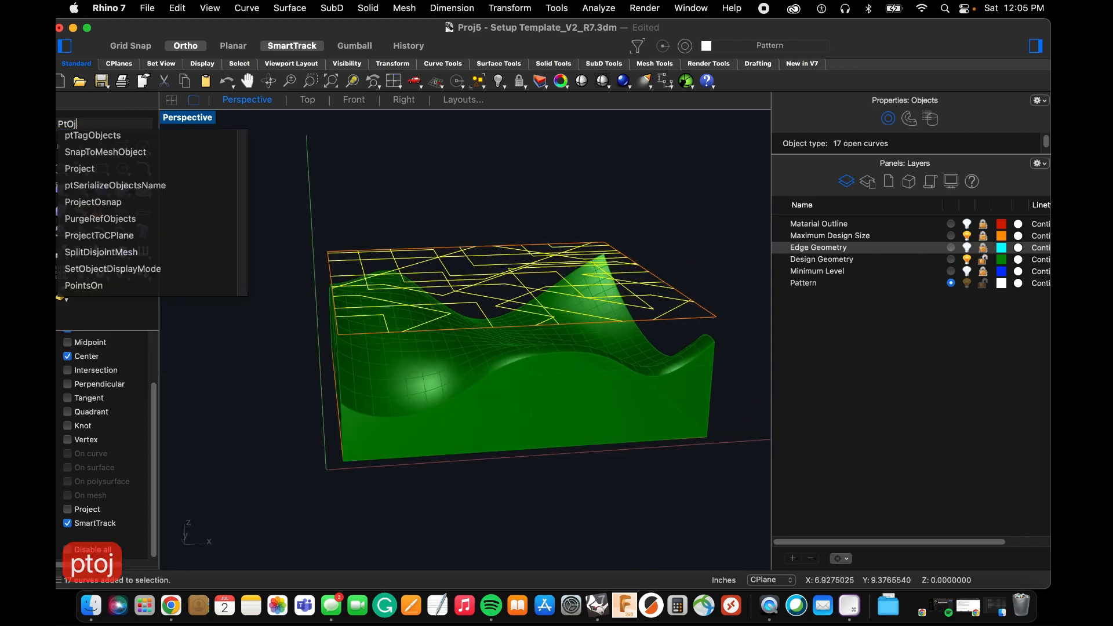
pyautogui.press('BackSpace')
pyautogui.press('BackSpace')
pyautogui.press('BackSpace')
pyautogui.write('r')
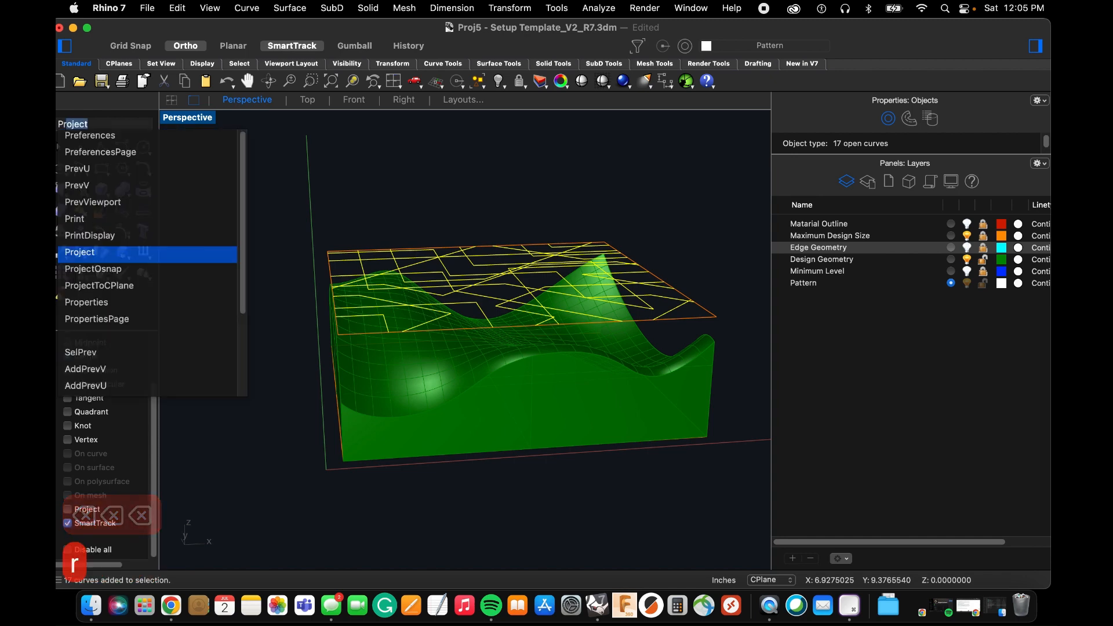
pyautogui.write('oj')
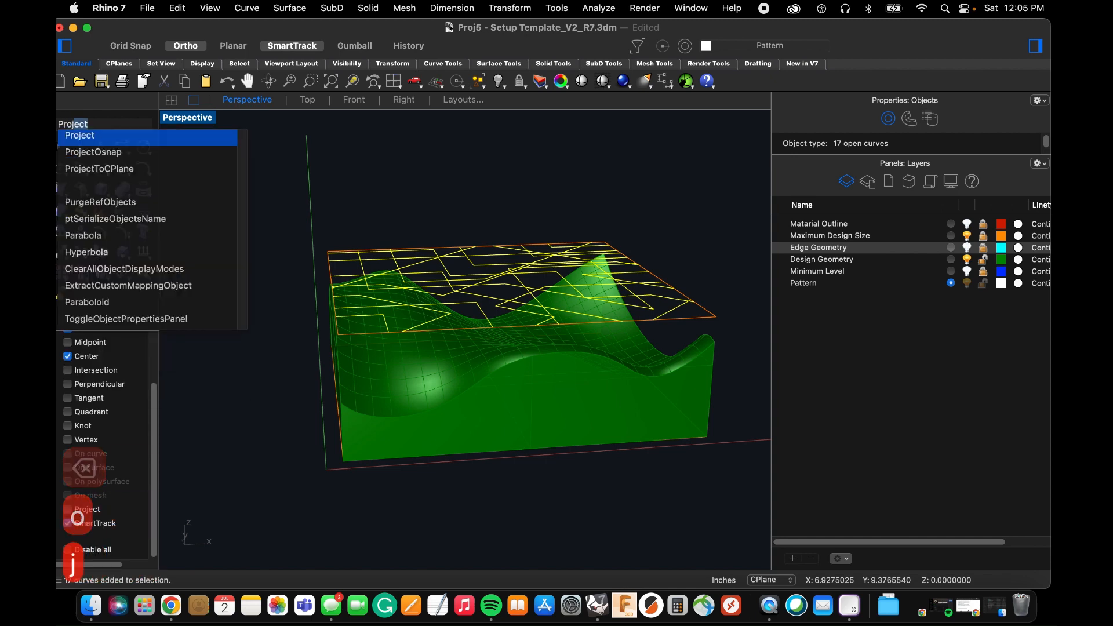
pyautogui.press('Return')
pyautogui.click(420, 356)
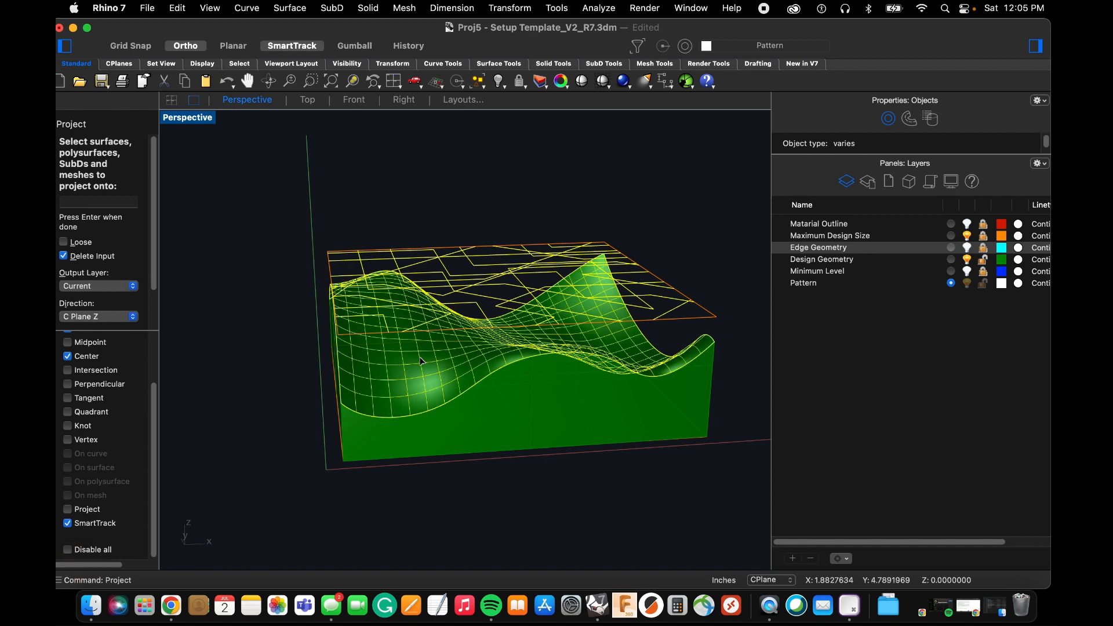
pyautogui.press('Return')
pyautogui.moveTo(312, 372); pyautogui.dragTo(302, 399, button='right')
pyautogui.click(289, 400)
# Examine from several angles how the projected polylines follow the wavy surface up to its edges and corners.
pyautogui.moveTo(385, 390); pyautogui.dragTo(395, 369, button='right')
pyautogui.scroll(-4, 396, 368)
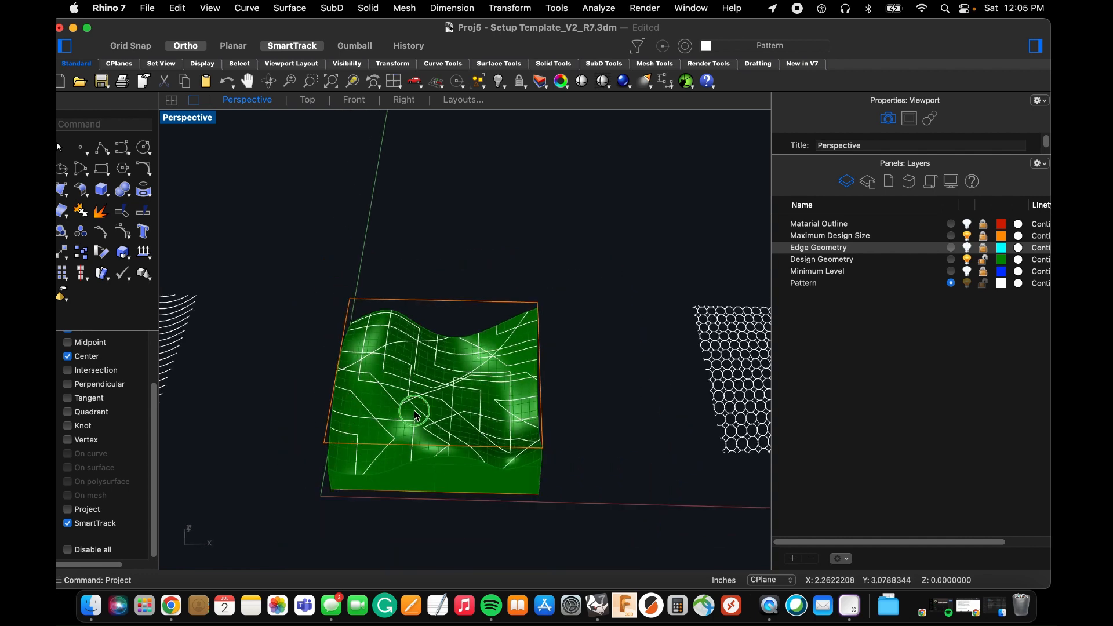
pyautogui.moveTo(415, 413)
pyautogui.mouseDown(button='right')
pyautogui.moveTo(423, 367)
pyautogui.moveTo(423, 406)
pyautogui.mouseUp(button='right')
pyautogui.scroll(6, 530, 301)
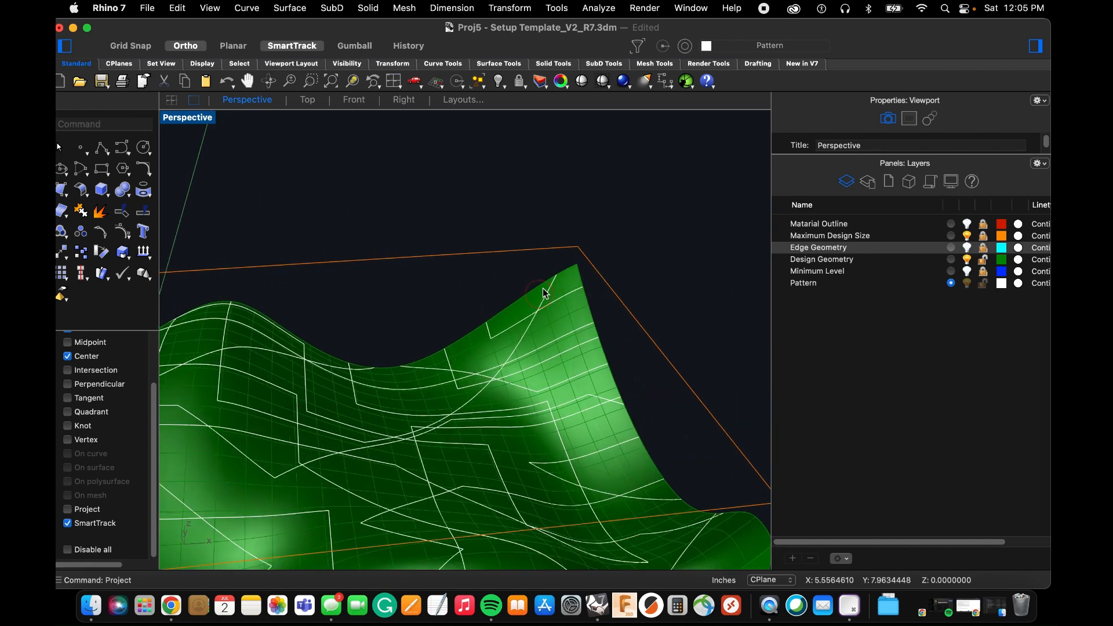
pyautogui.scroll(-6, 544, 291)
pyautogui.moveTo(482, 341)
pyautogui.mouseDown(button='right')
pyautogui.moveTo(489, 330)
pyautogui.moveTo(507, 345)
pyautogui.moveTo(487, 352)
pyautogui.moveTo(497, 336)
pyautogui.mouseUp(button='right')
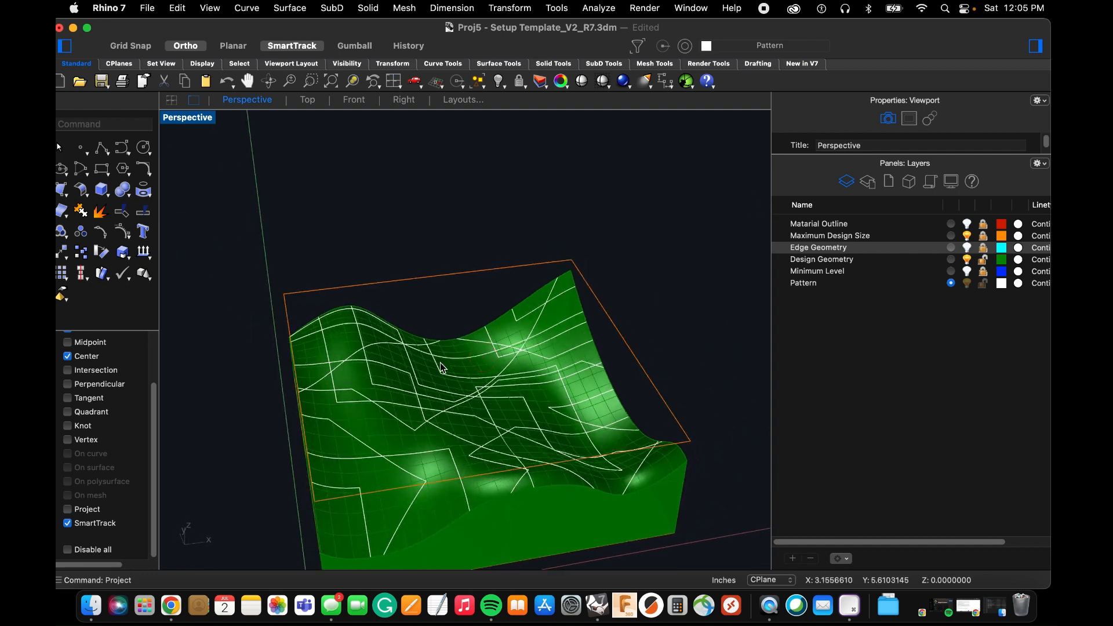
pyautogui.moveTo(406, 383); pyautogui.dragTo(401, 378, button='right')
pyautogui.scroll(-6, 409, 327)
pyautogui.scroll(2, 443, 347)
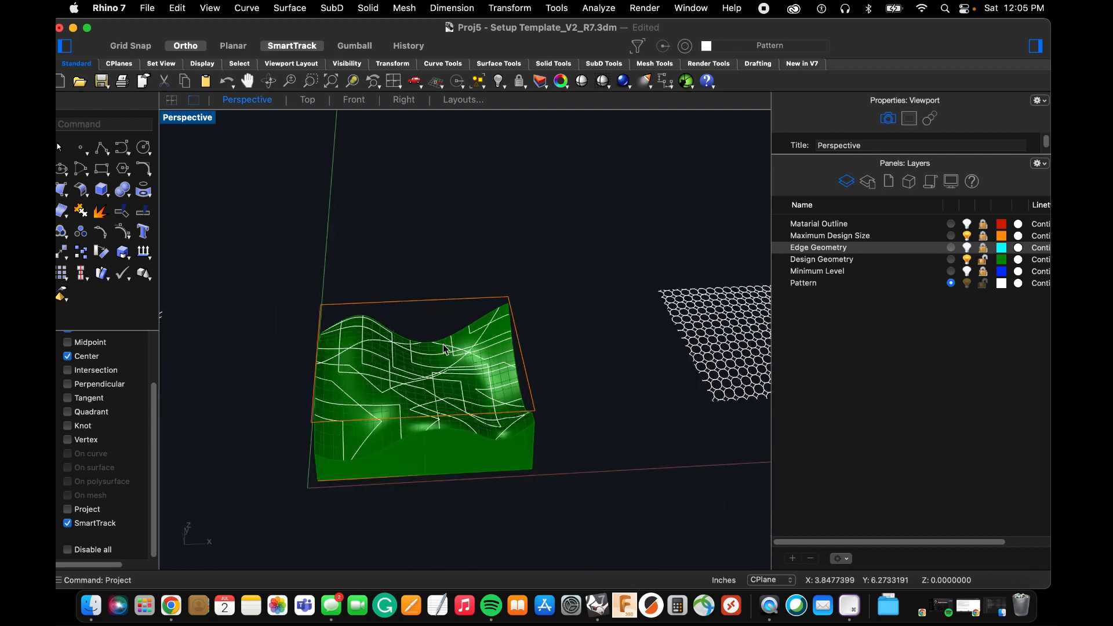
pyautogui.scroll(3, 479, 342)
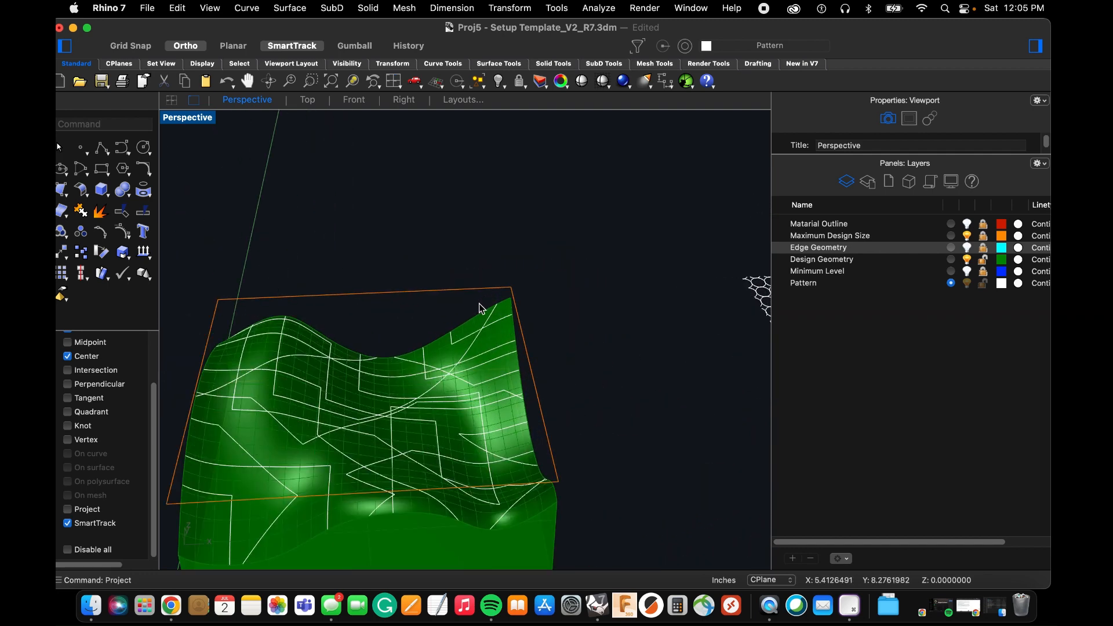
# In the Front view, draw a vertical line about 1.68 inches long above the design geometry.
pyautogui.click(351, 100)
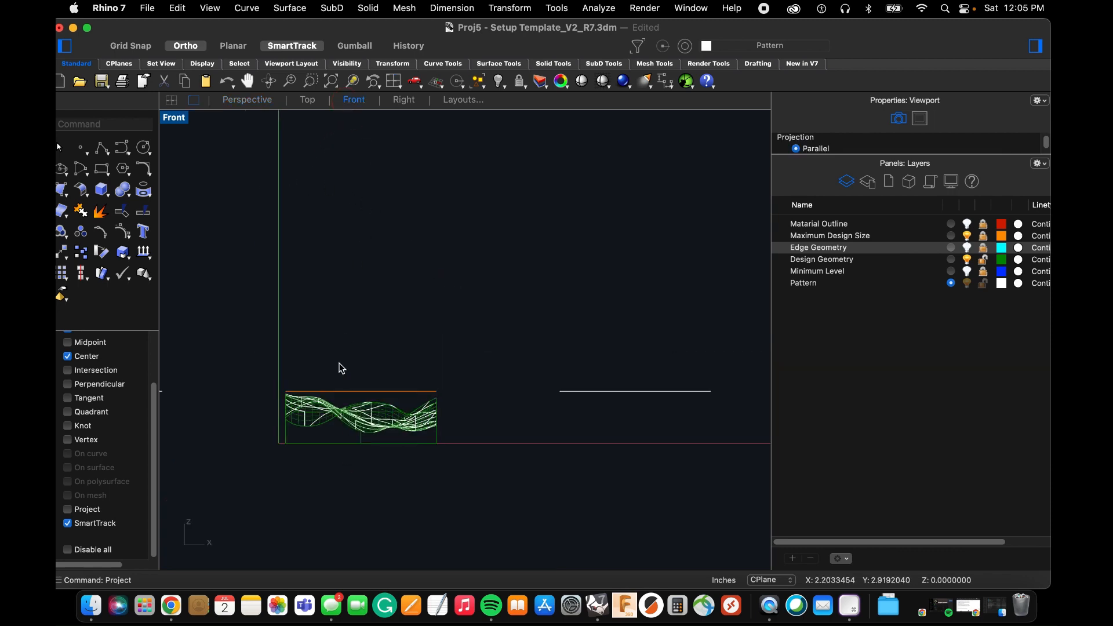
pyautogui.write('Line')
pyautogui.press('Return')
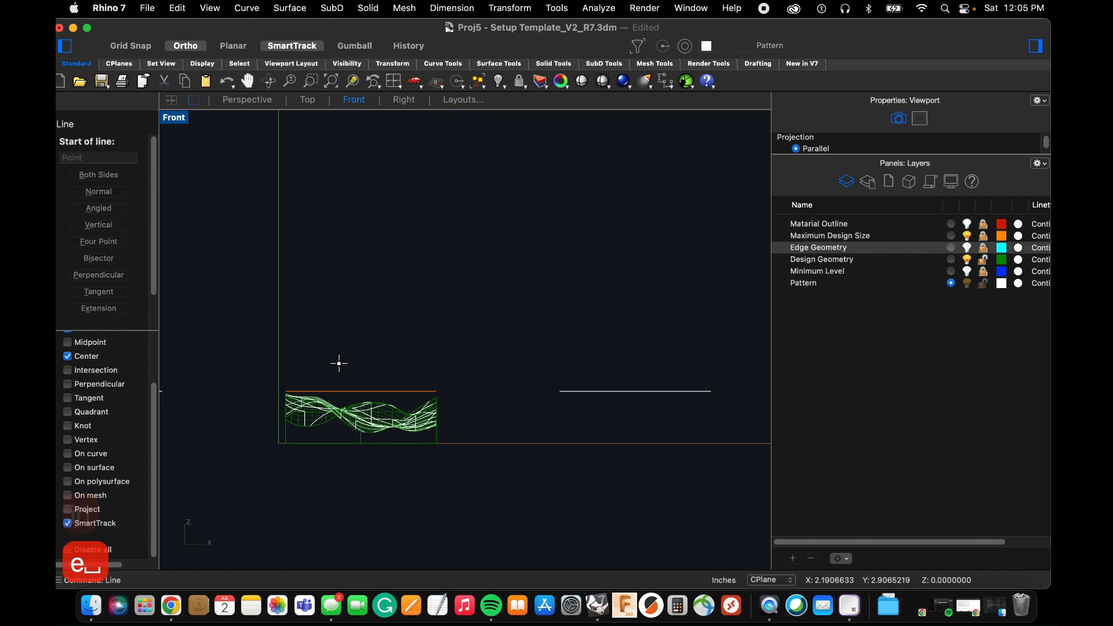
pyautogui.scroll(3, 338, 367)
pyautogui.click(360, 272)
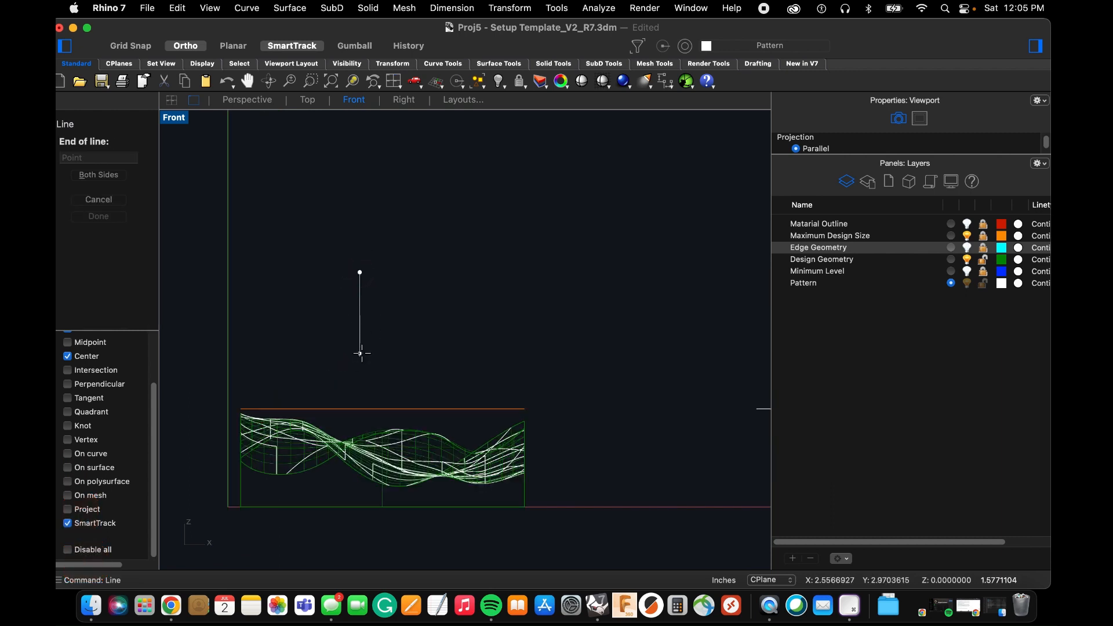
pyautogui.click(360, 353)
# Offset the vertical line 0.5 inches to its right side.
pyautogui.write('Off')
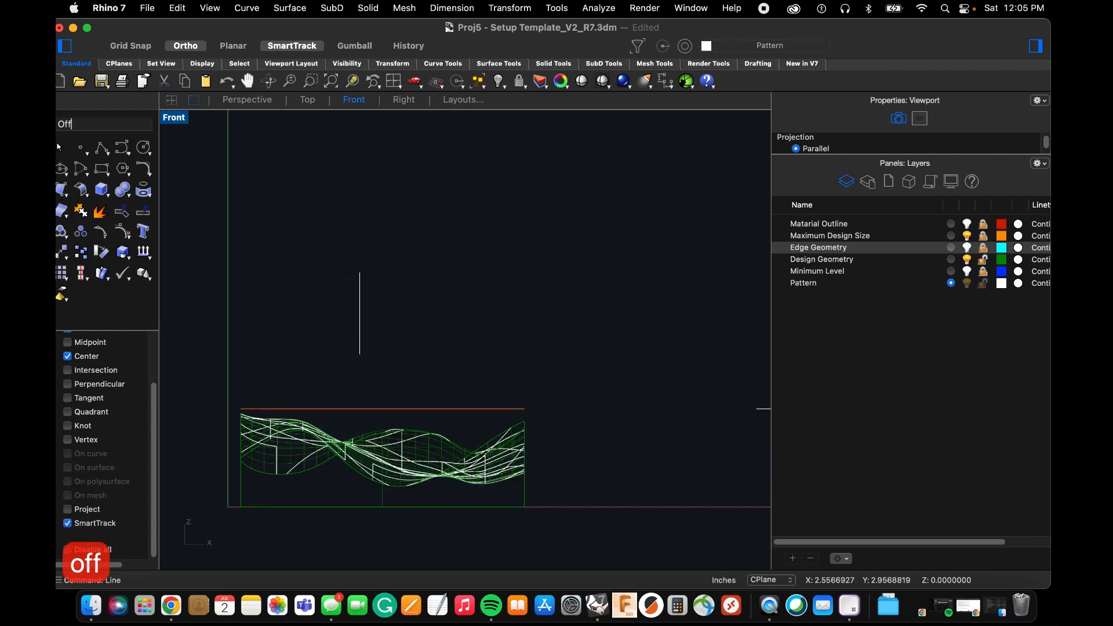
pyautogui.write('set')
pyautogui.press('Return')
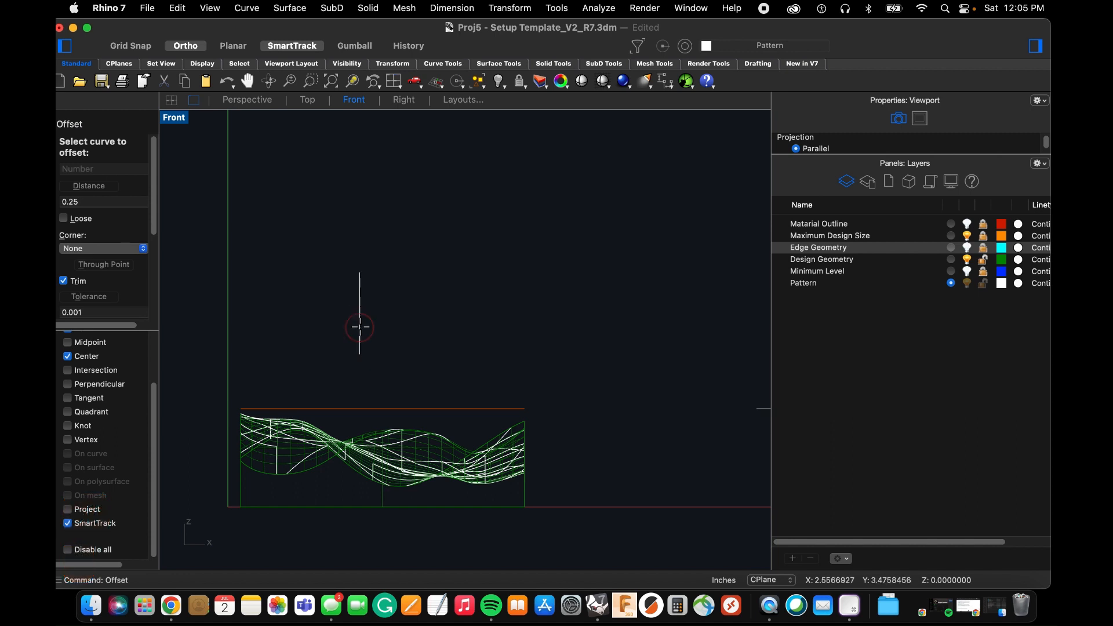
pyautogui.click(360, 327)
pyautogui.write('.5')
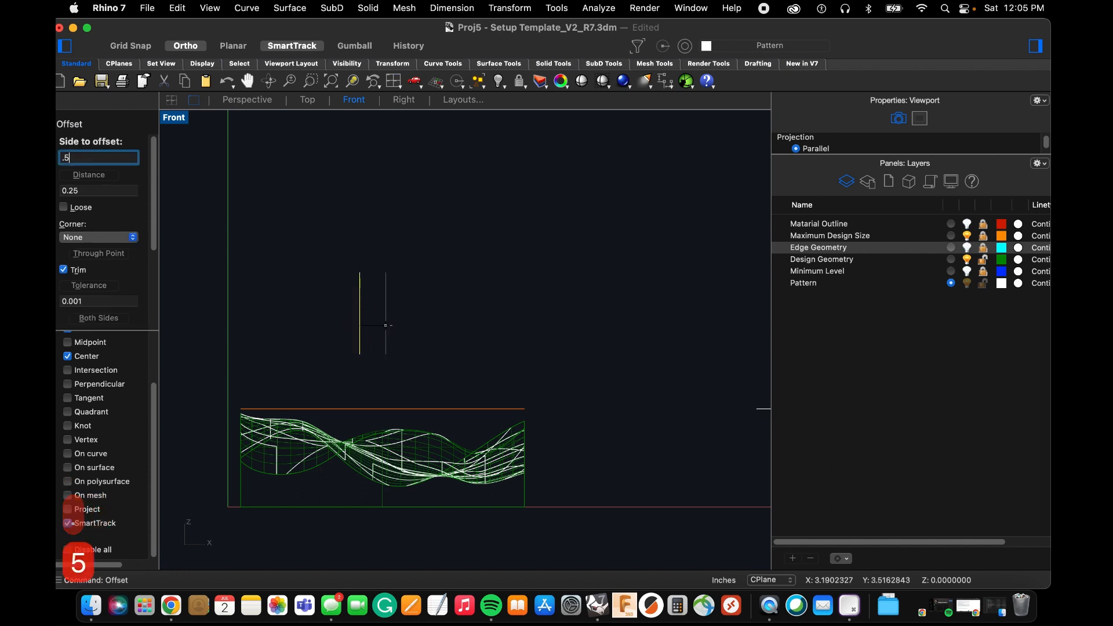
pyautogui.press('Return')
# Draw a circle by its diameter between the lower endpoints of the two parallel vertical lines.
pyautogui.scroll(2, 370, 368)
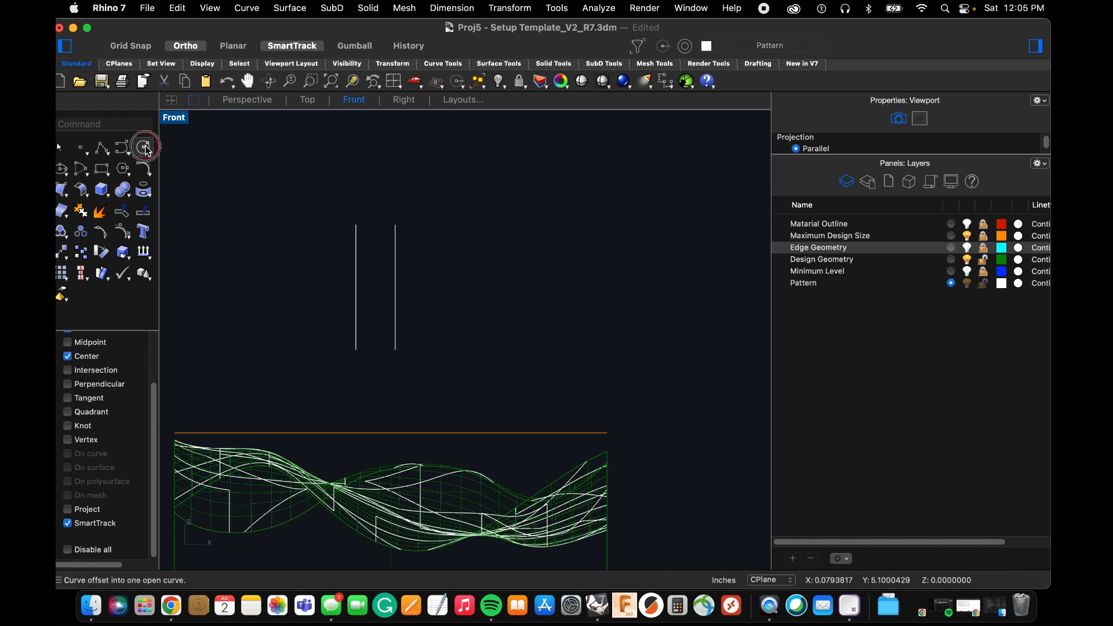
pyautogui.moveTo(146, 150); pyautogui.dragTo(223, 168)
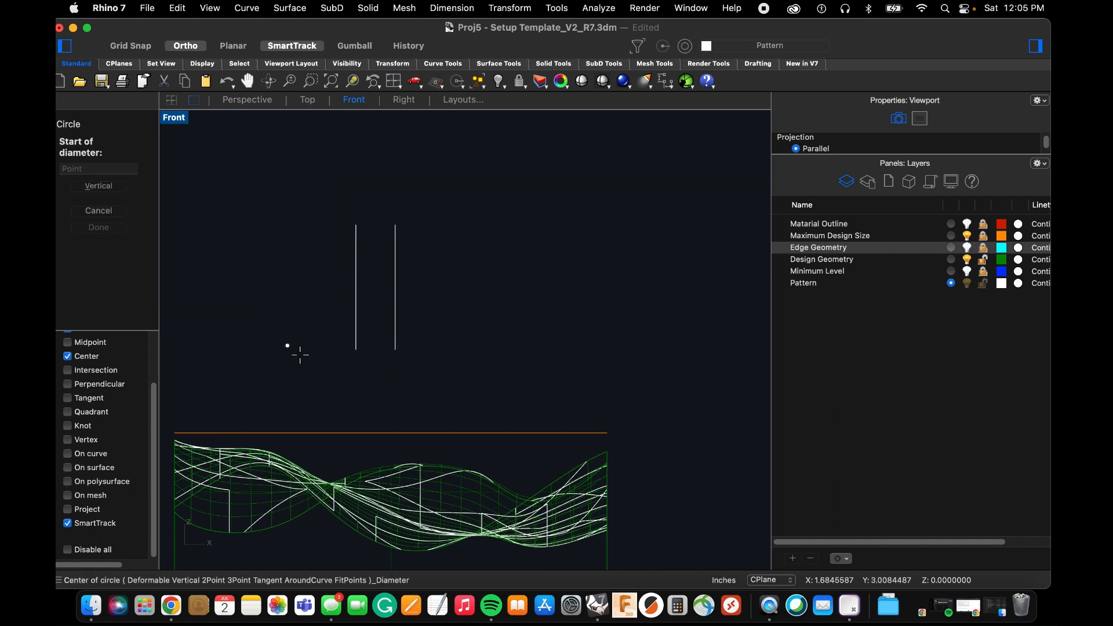
pyautogui.click(355, 349)
pyautogui.click(394, 349)
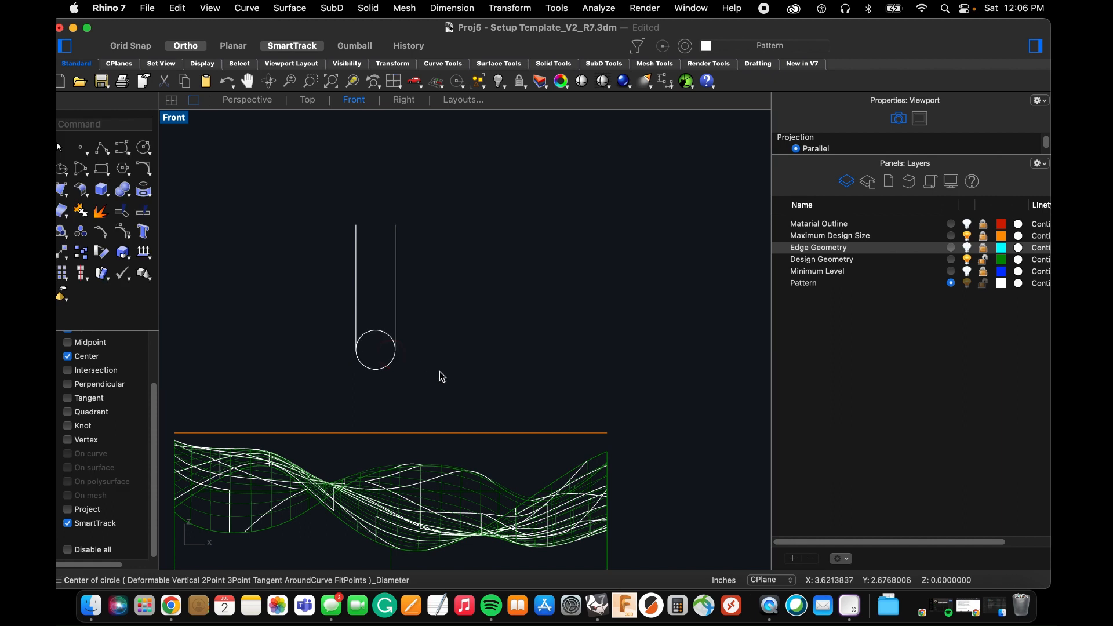
# Trim away the upper half of the circle between the two vertical lines, leaving a rounded lower end.
pyautogui.press('Return')
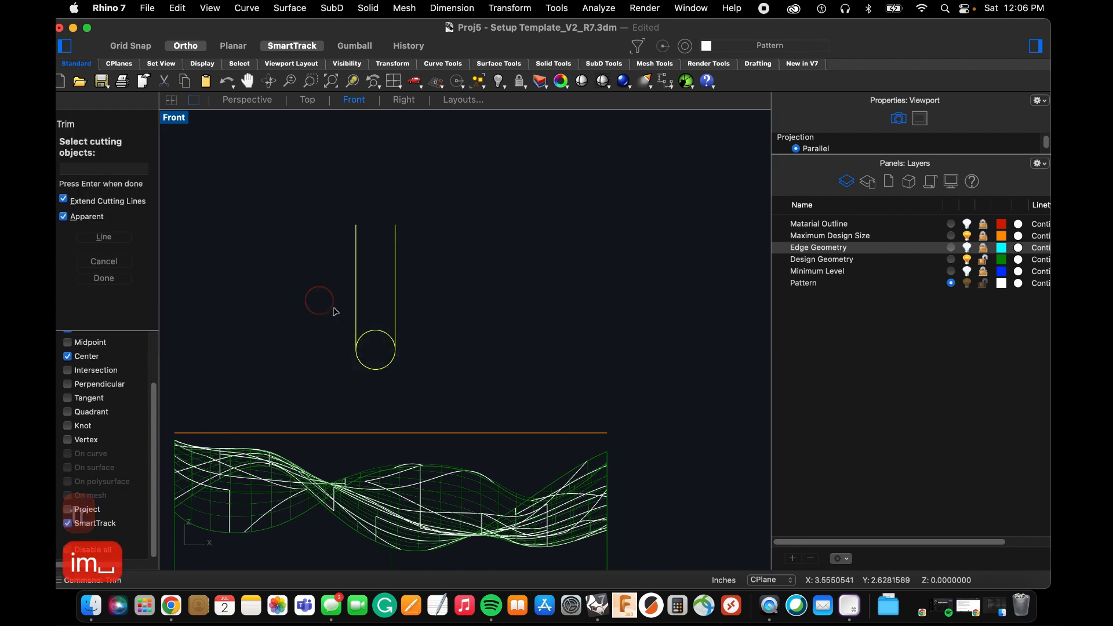
pyautogui.press('Return')
pyautogui.click(372, 335)
pyautogui.press('Escape')
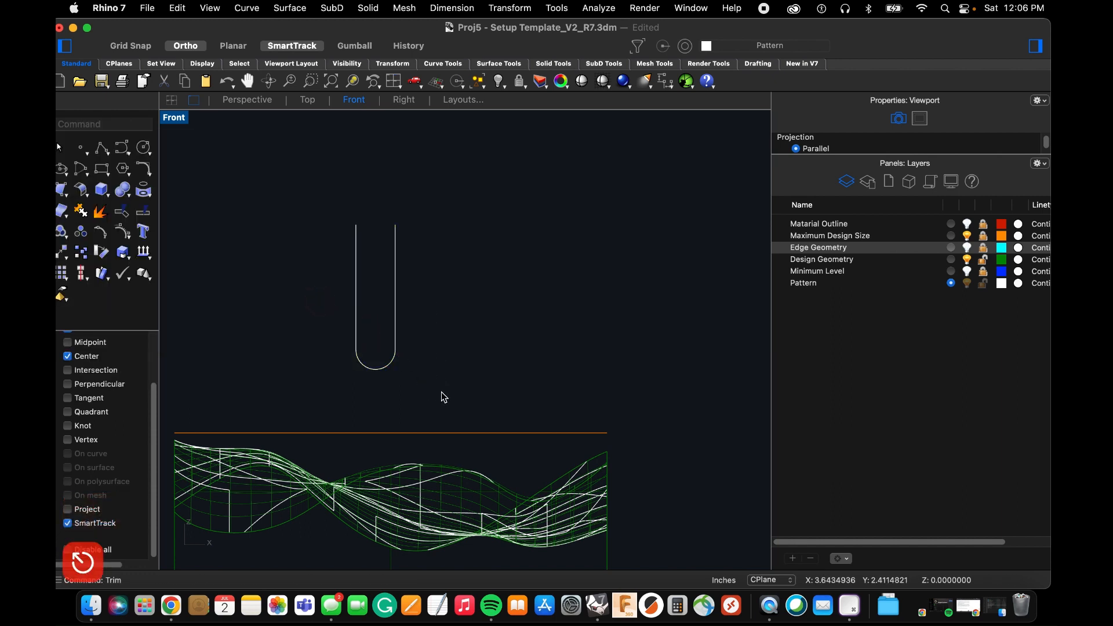
# Close the open upper end of the profile with a straight line and join its four curves into one closed curve.
pyautogui.write('line')
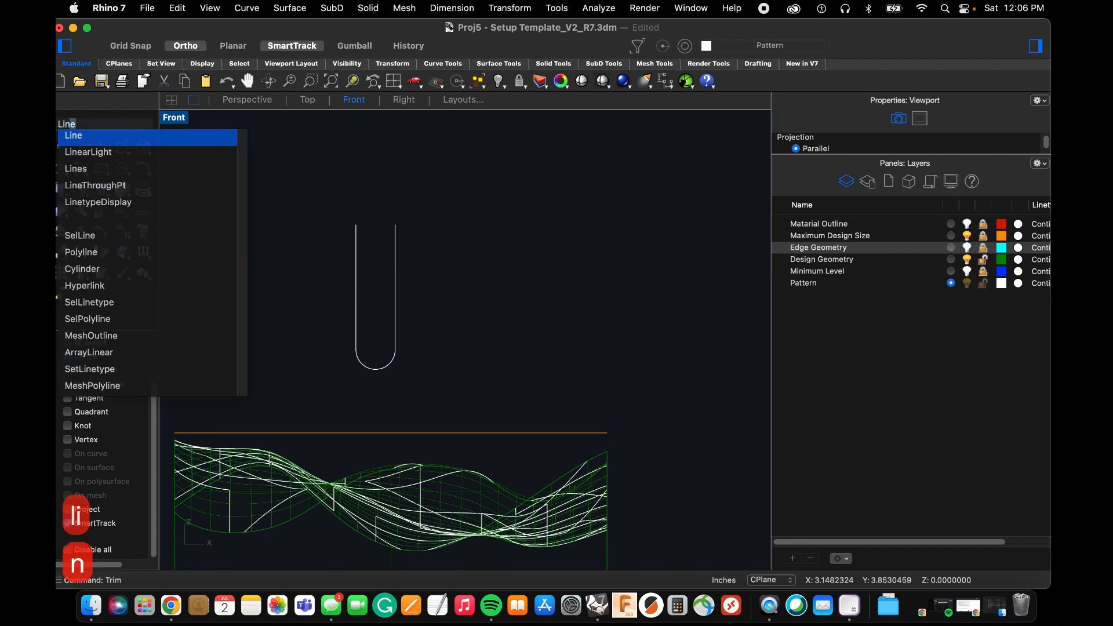
pyautogui.press('space')
pyautogui.click(357, 224)
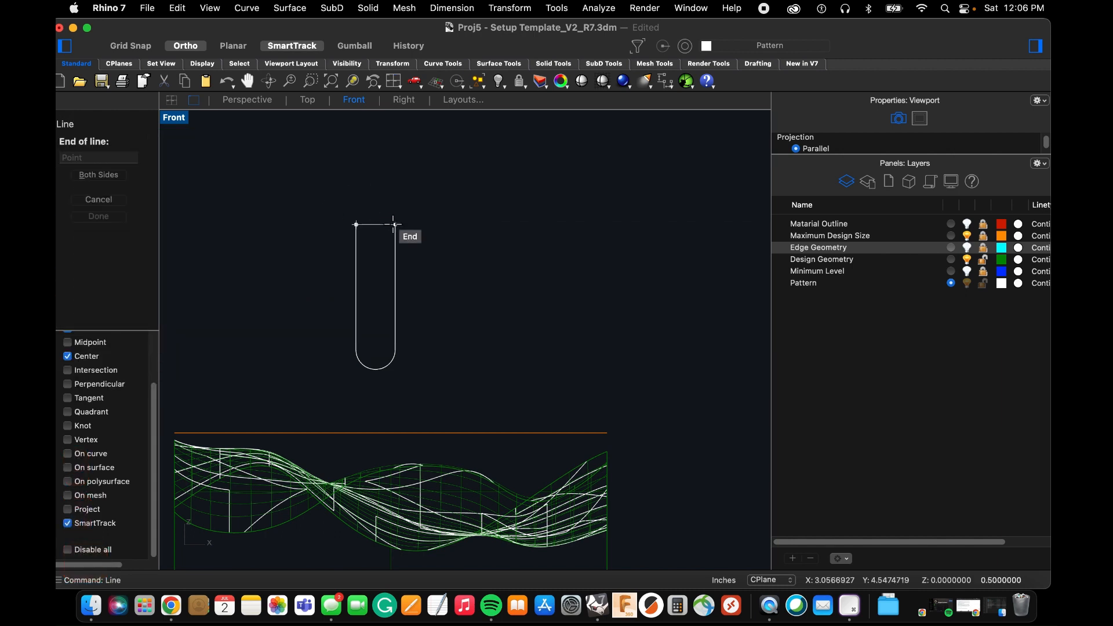
pyautogui.click(395, 225)
pyautogui.moveTo(335, 267); pyautogui.dragTo(287, 184)
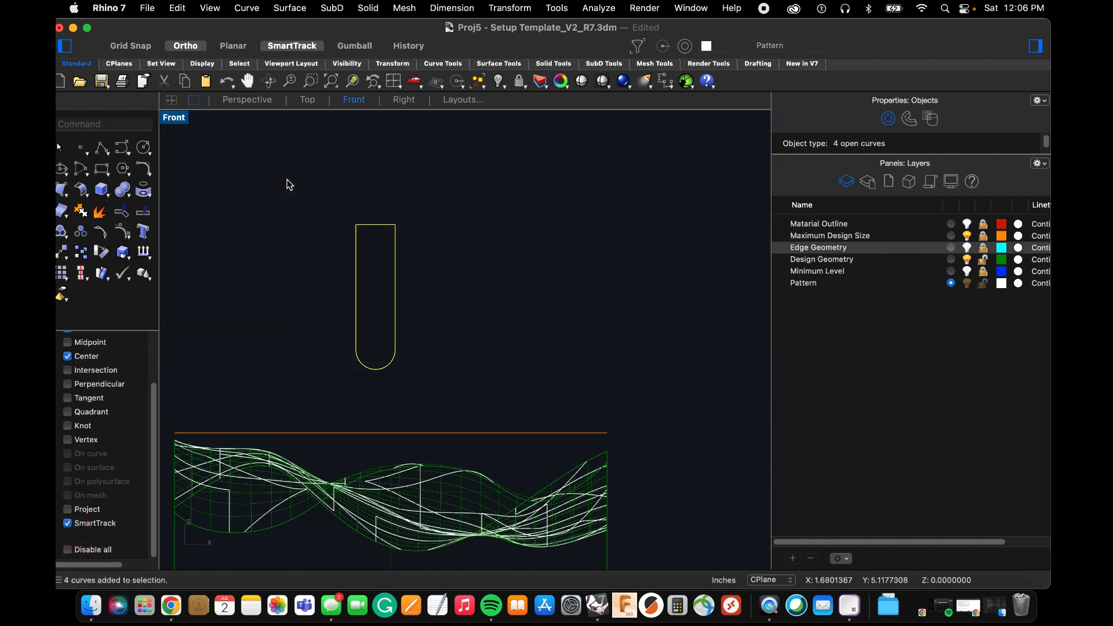
pyautogui.write('join')
pyautogui.press('space')
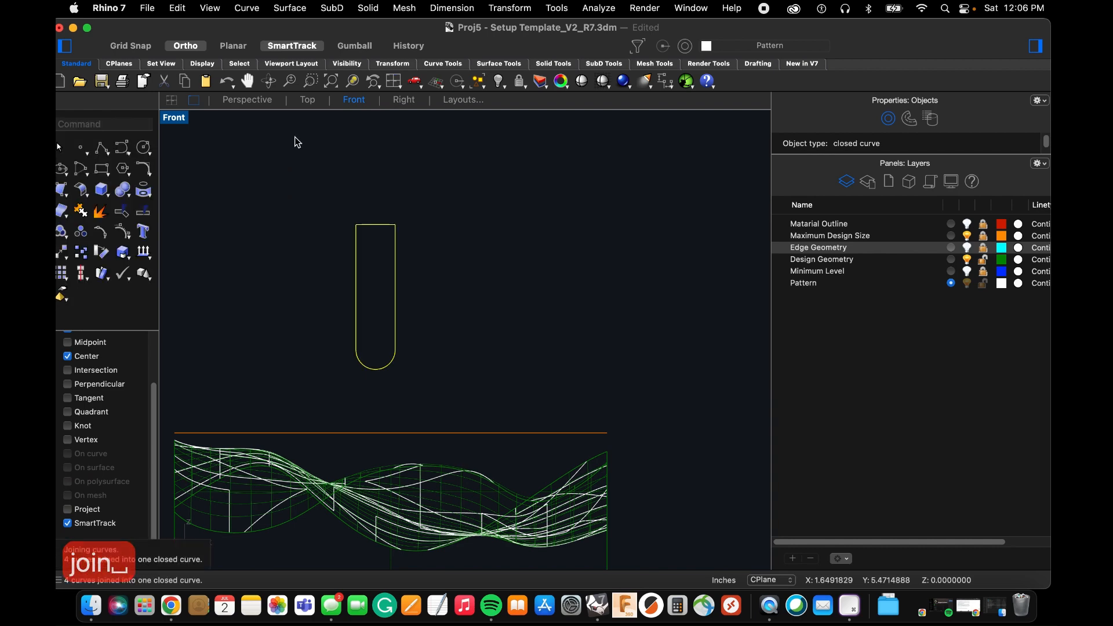
# In the Perspective view, revolve the closed profile a full turn around its vertical centre axis, from the top edge's midpoint to the arc's lowest point.
pyautogui.click(254, 100)
pyautogui.scroll(-4, 380, 294)
pyautogui.moveTo(358, 312); pyautogui.dragTo(360, 294, button='right')
pyautogui.write('rev')
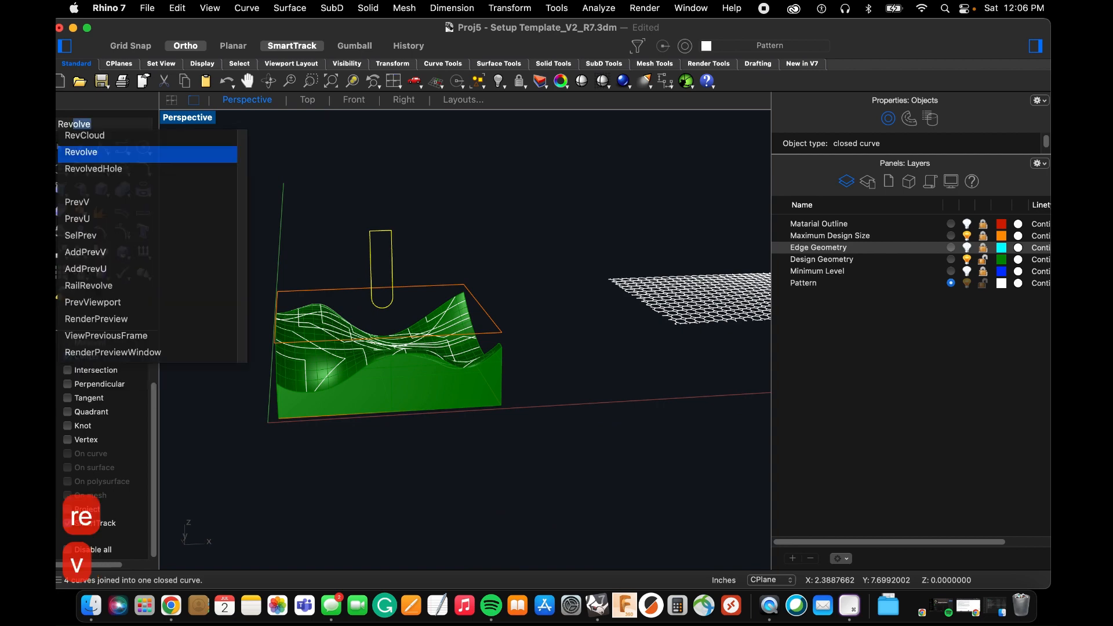
pyautogui.press('space')
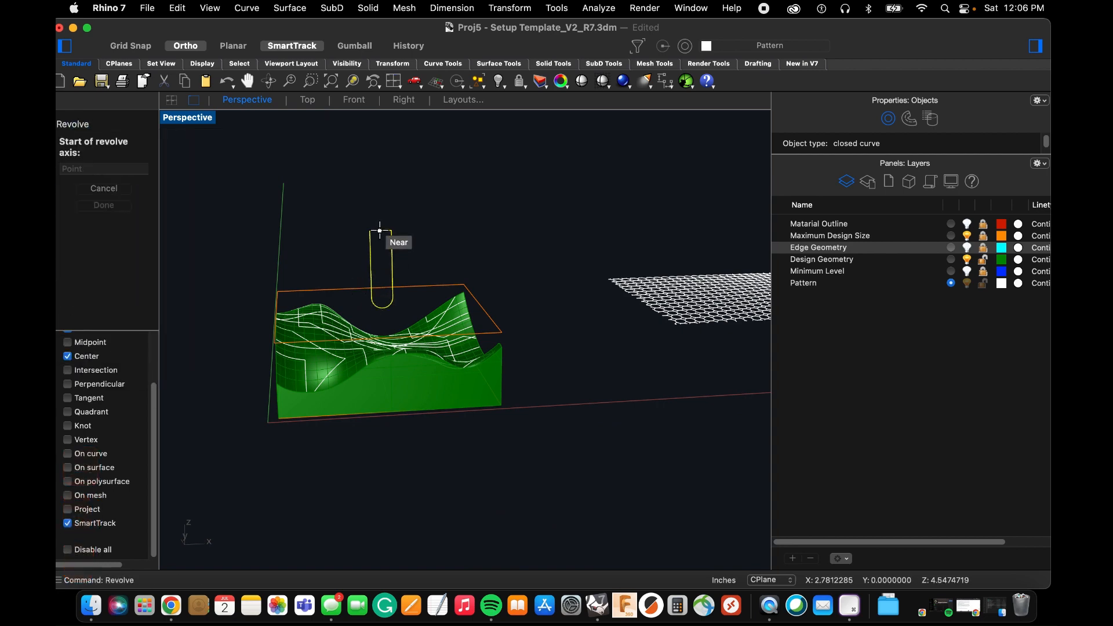
pyautogui.scroll(5, 380, 231)
pyautogui.scroll(3, 70, 386)
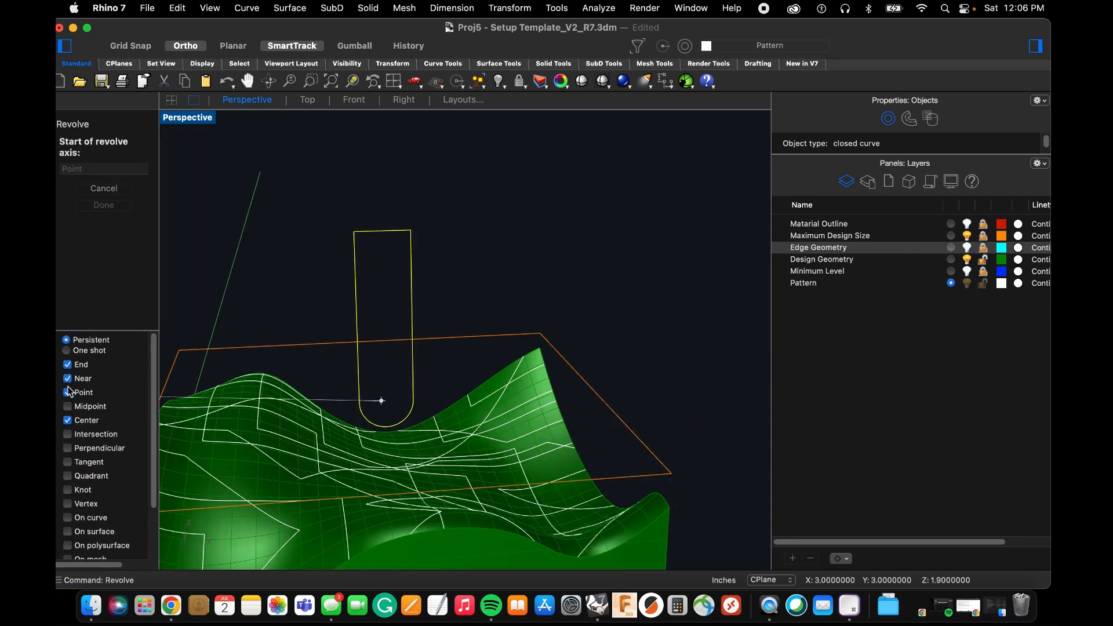
pyautogui.click(382, 230)
pyautogui.moveTo(371, 419); pyautogui.dragTo(367, 390, button='right')
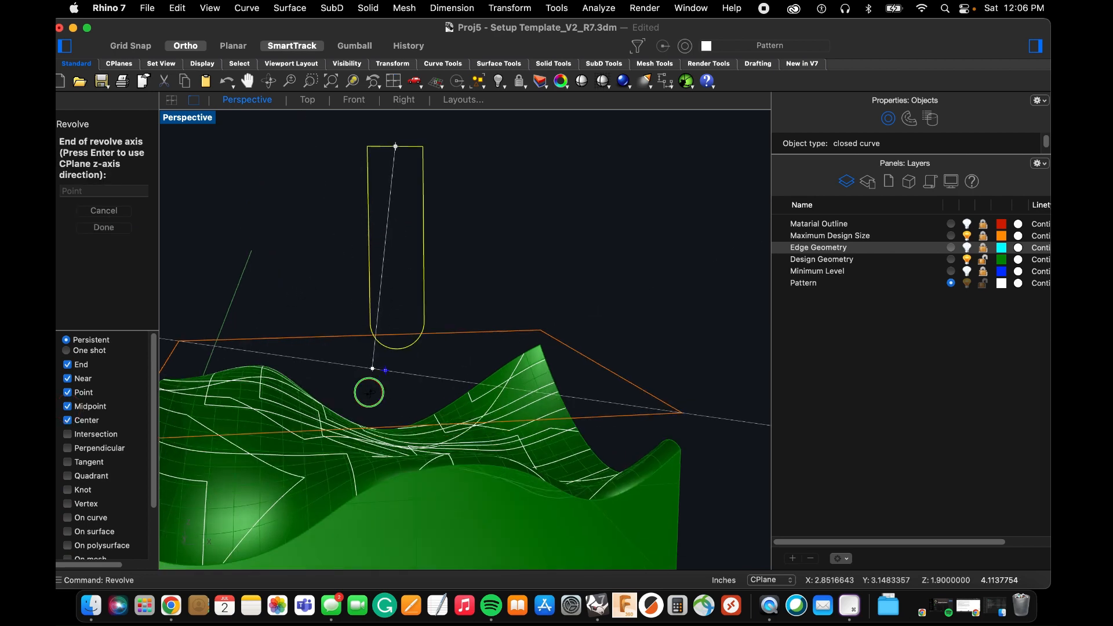
pyautogui.click(399, 344)
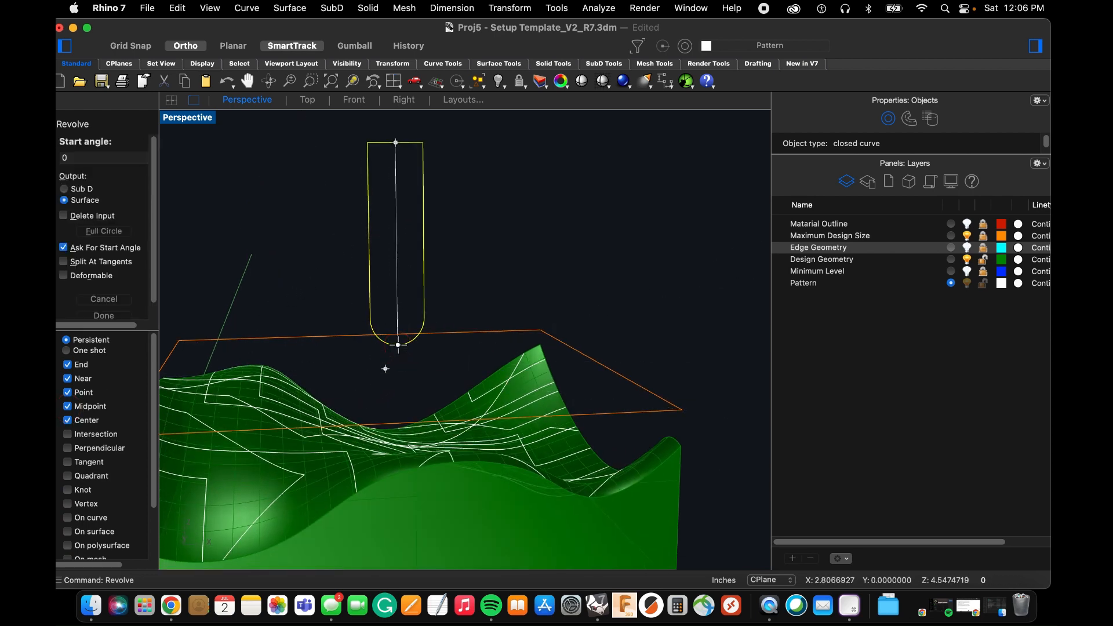
pyautogui.press('space')
pyautogui.press('space')
pyautogui.moveTo(401, 353); pyautogui.dragTo(406, 366, button='right')
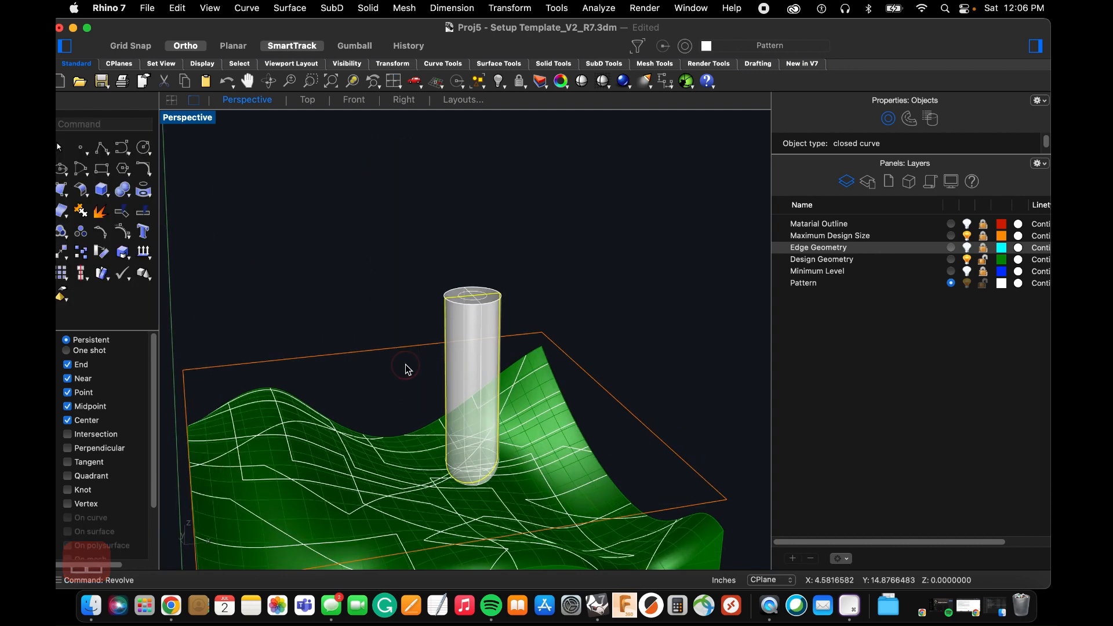
# Copy the revolved tool solid twice along the X direction, spacing the copies about 1.1 inches apart.
pyautogui.click(377, 291)
pyautogui.moveTo(388, 262); pyautogui.dragTo(358, 276, button='right')
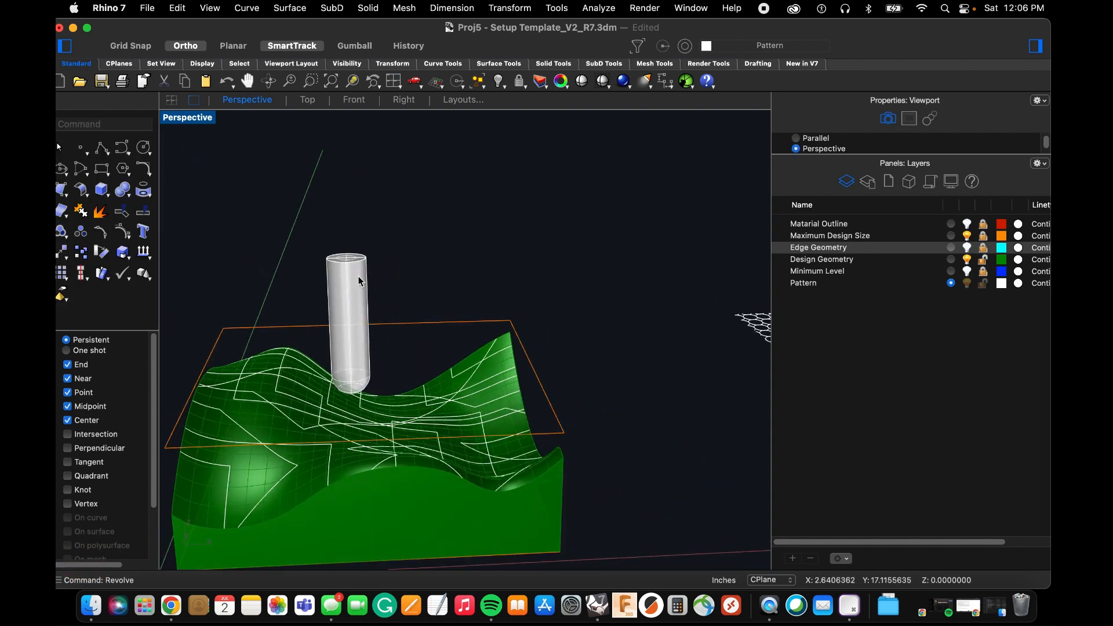
pyautogui.click(372, 325)
pyautogui.scroll(5, 372, 325)
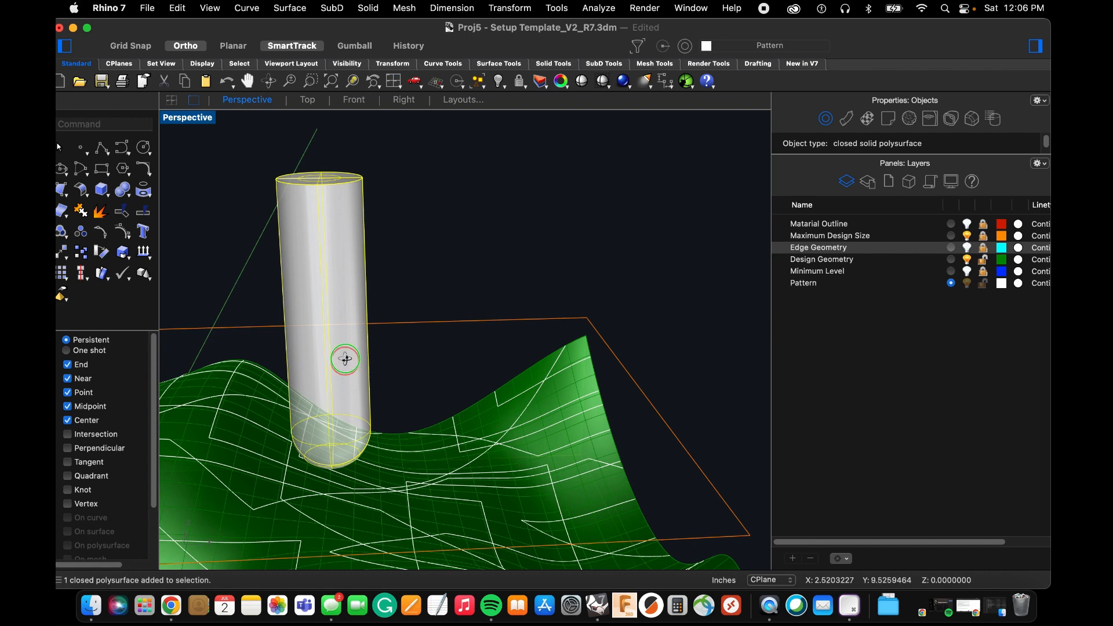
pyautogui.moveTo(346, 359); pyautogui.dragTo(382, 297, button='right')
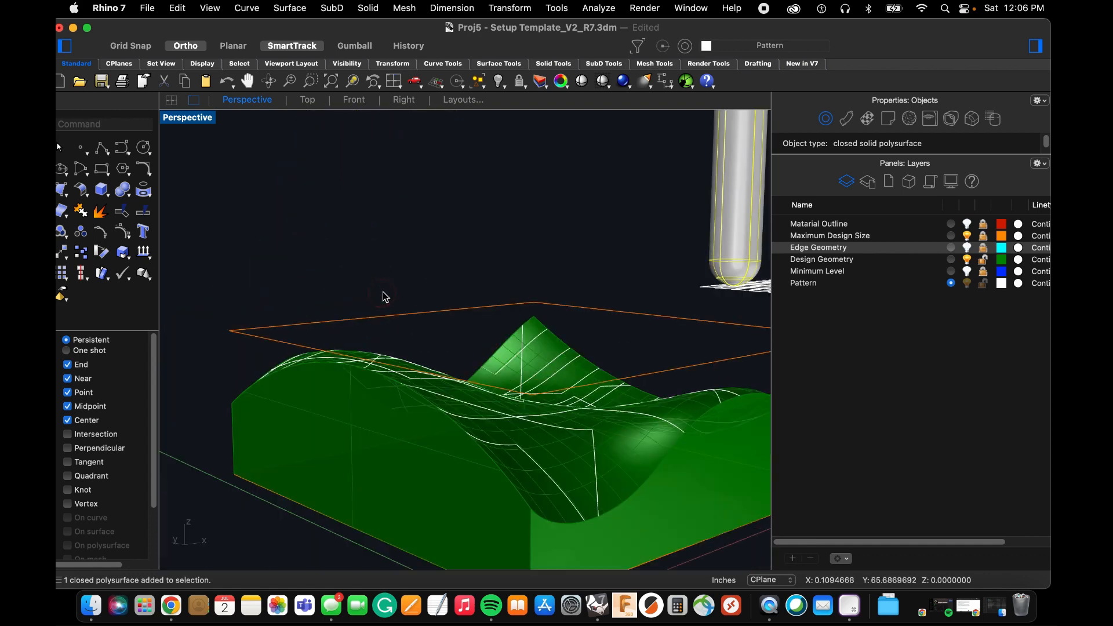
pyautogui.scroll(-5, 383, 291)
pyautogui.moveTo(526, 288); pyautogui.dragTo(357, 253, button='right')
pyautogui.scroll(4, 408, 283)
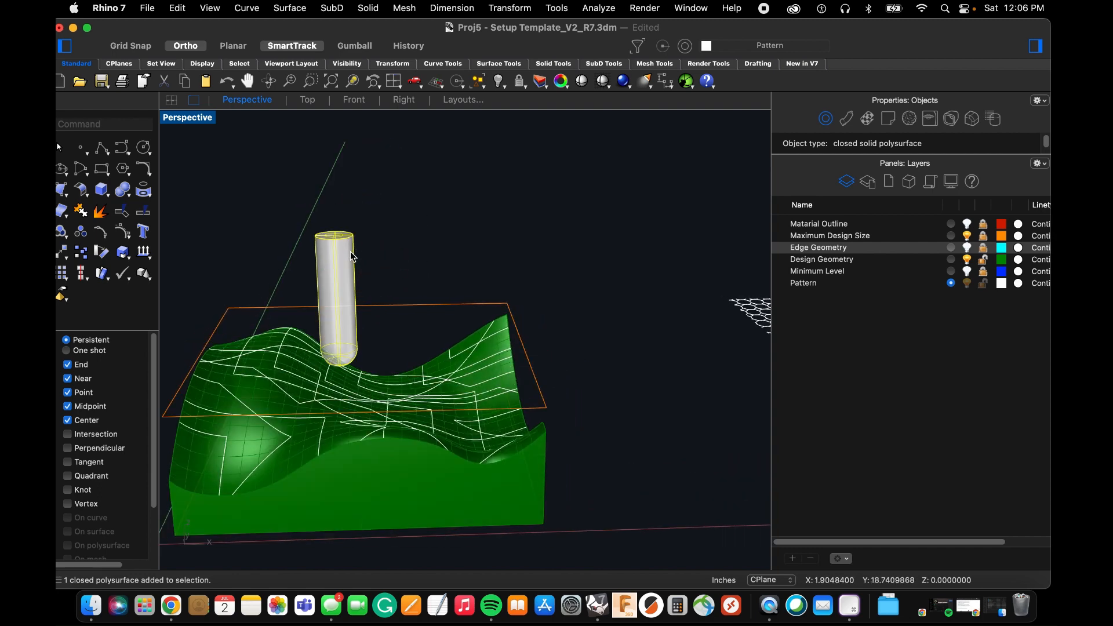
pyautogui.write('py')
pyautogui.press('Return')
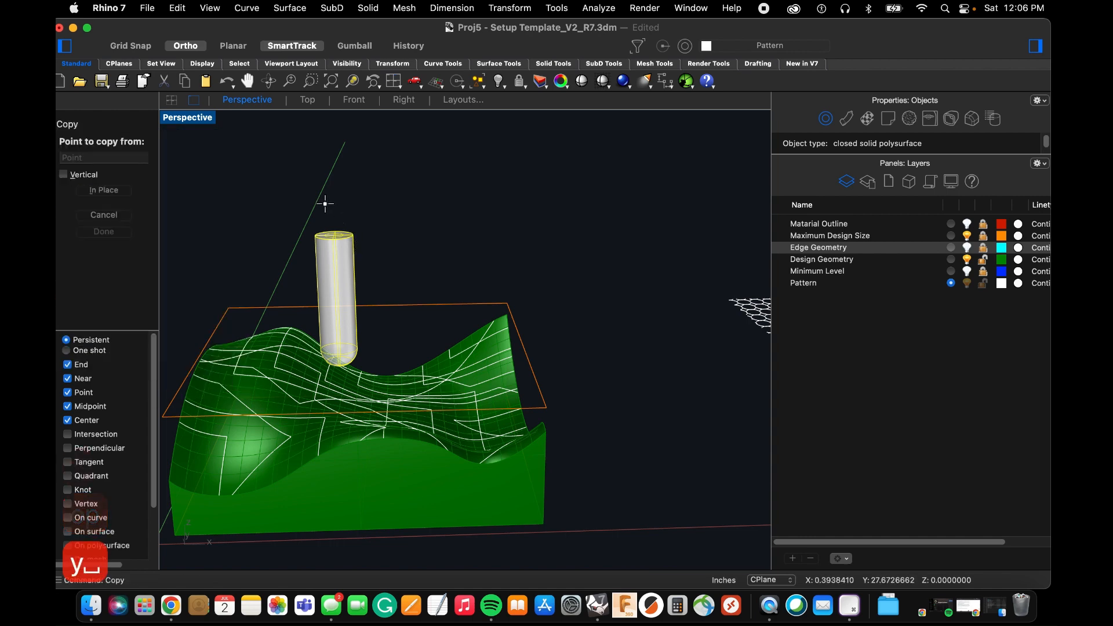
pyautogui.click(350, 204)
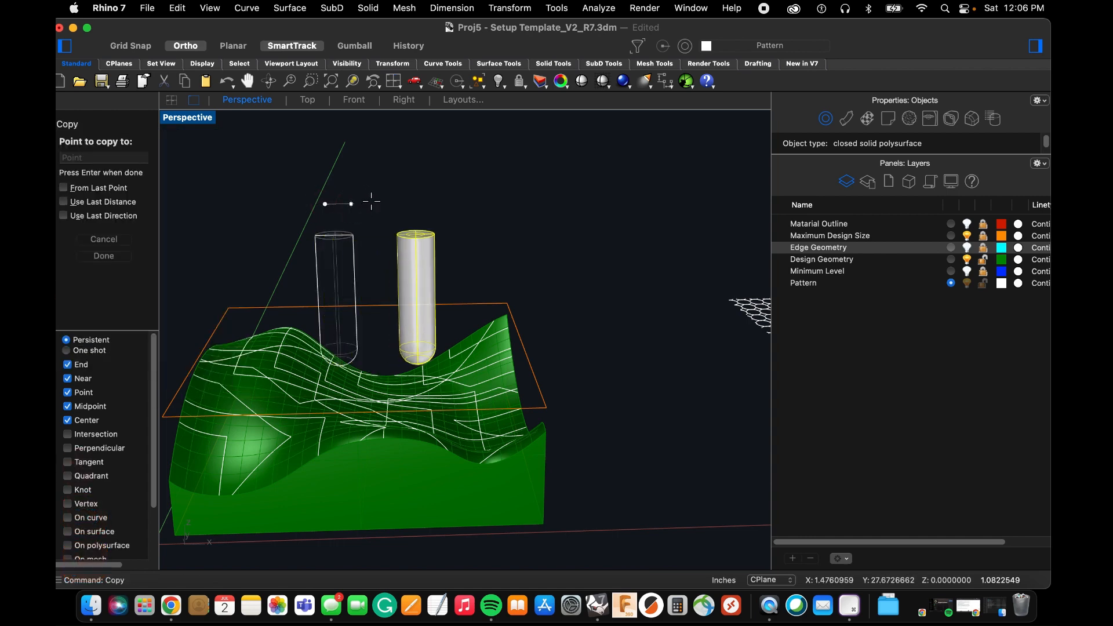
pyautogui.click(376, 201)
pyautogui.press('Return')
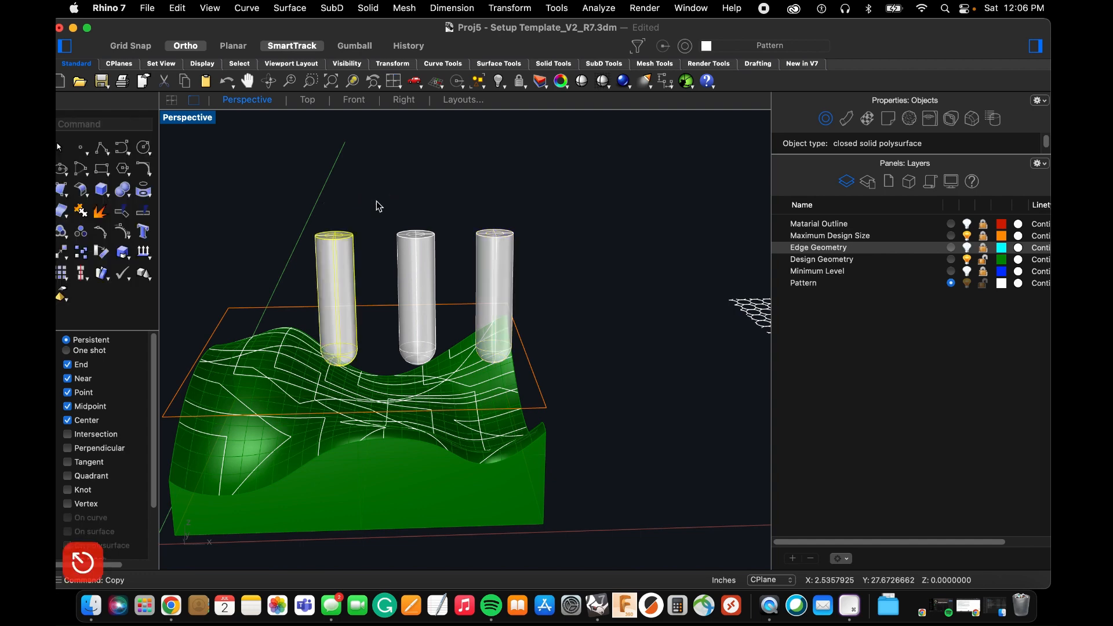
# Draw a marker polyline on the middle tool's top face, running 0.25 inches inward from its left edge and continuing to a free point beyond.
pyautogui.write('Polyline')
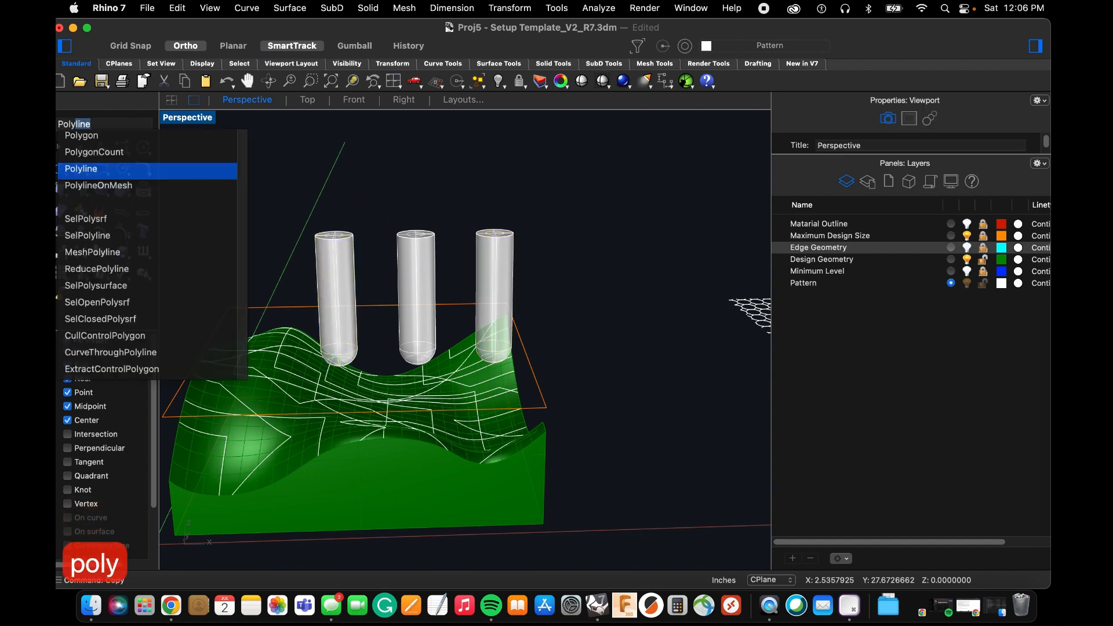
pyautogui.press('Return')
pyautogui.scroll(3, 419, 233)
pyautogui.scroll(4, 403, 226)
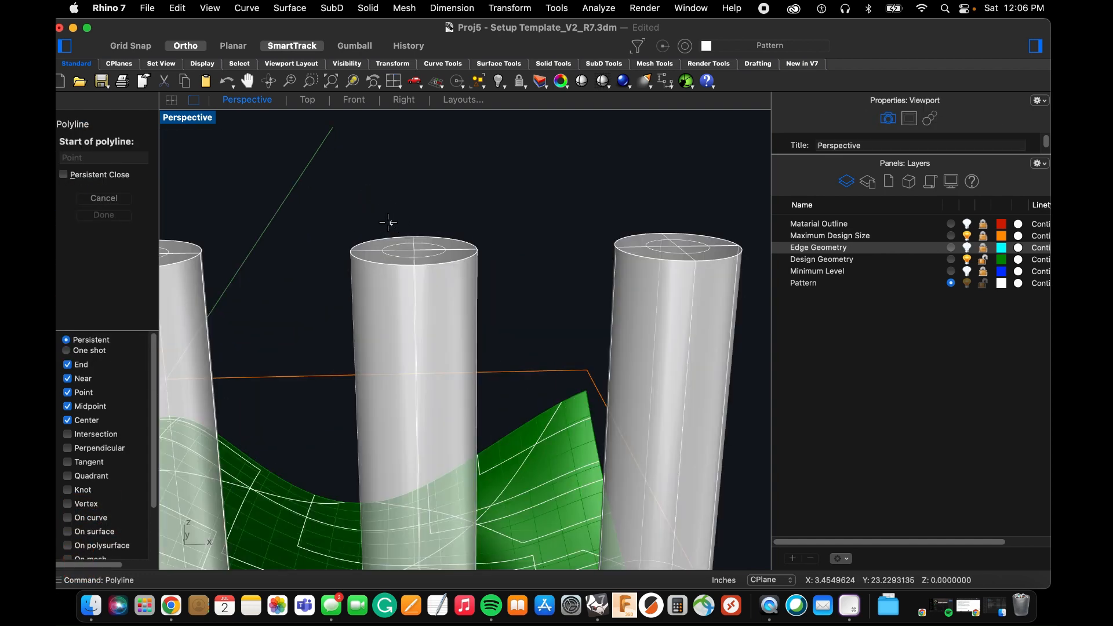
pyautogui.click(350, 247)
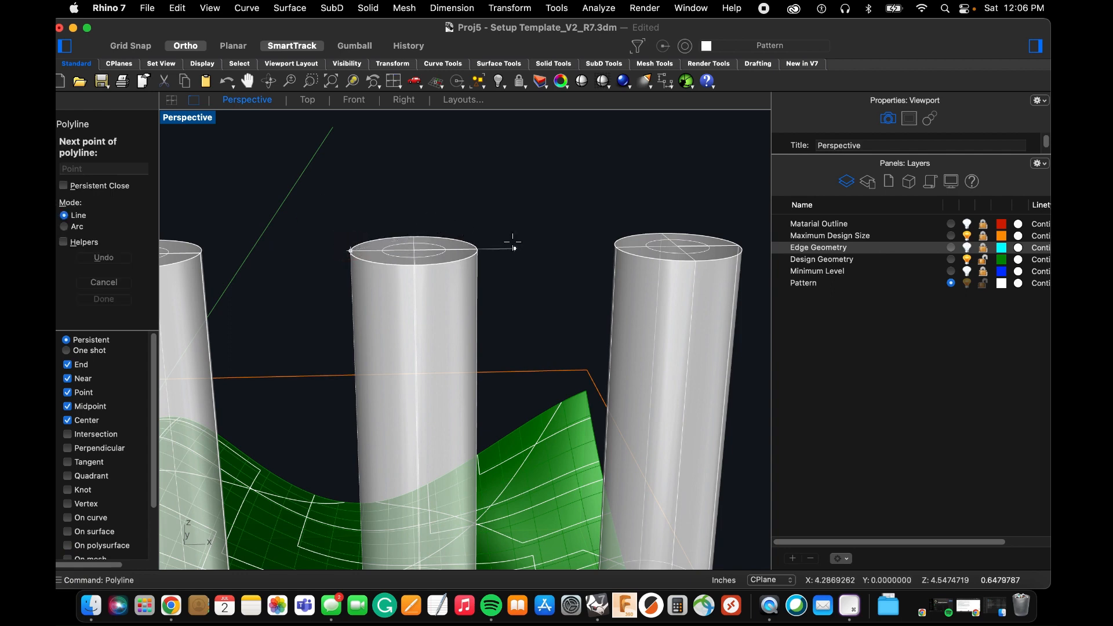
pyautogui.write('.25')
pyautogui.press('Return')
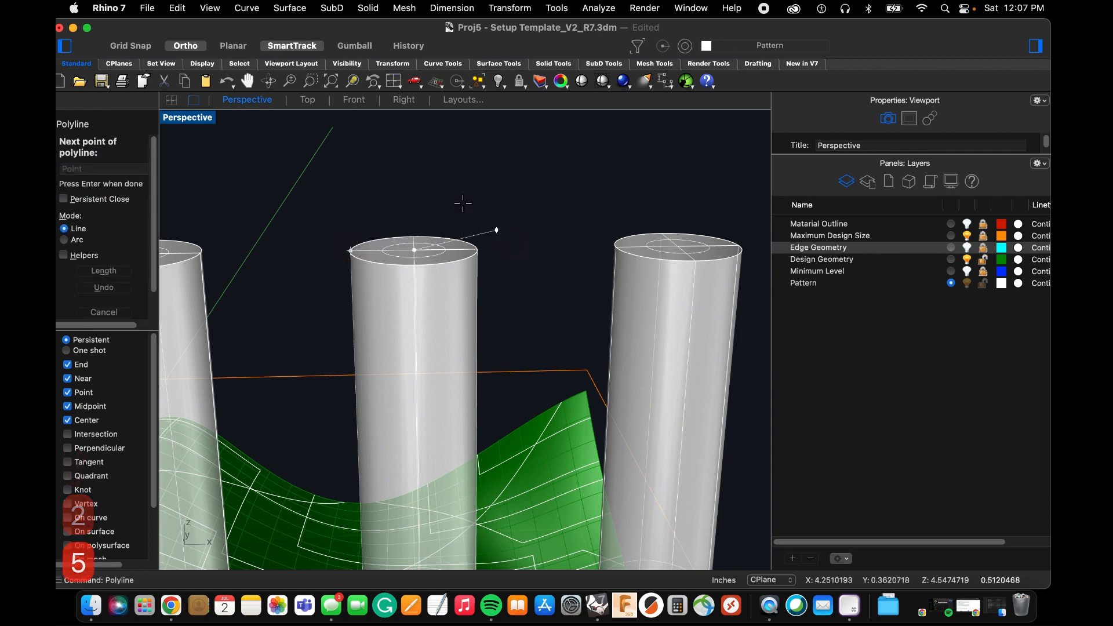
pyautogui.press('space')
# Draw a marker polyline on the third tool's top face, running 0.125 inches inward from its left edge and continuing to a free point beyond.
pyautogui.scroll(-4, 488, 243)
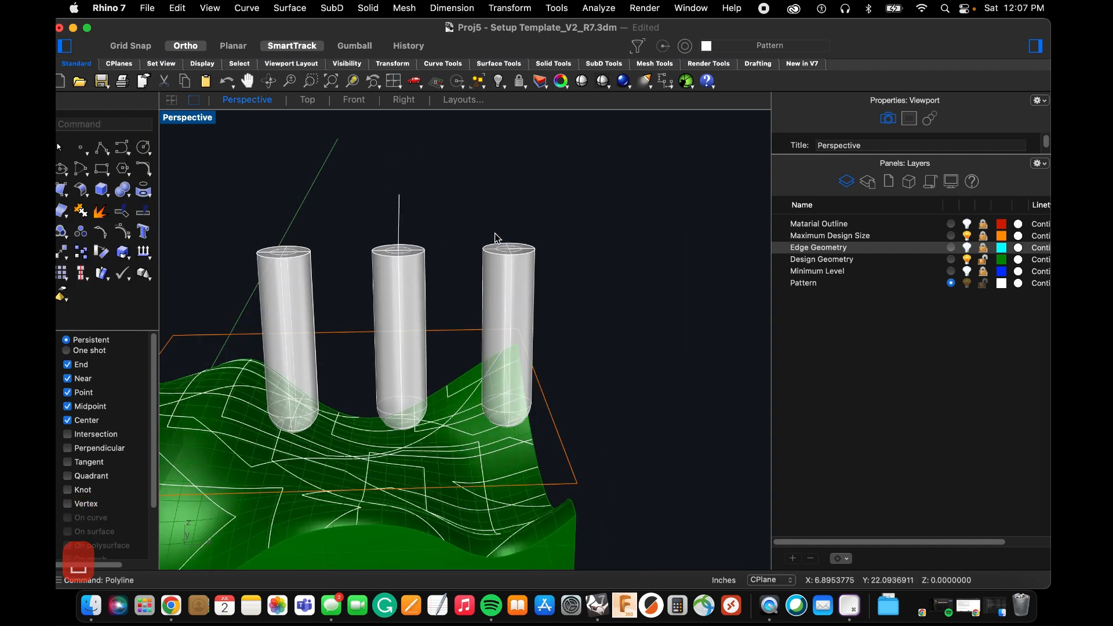
pyautogui.scroll(6, 488, 244)
pyautogui.press('space')
pyautogui.click(437, 302)
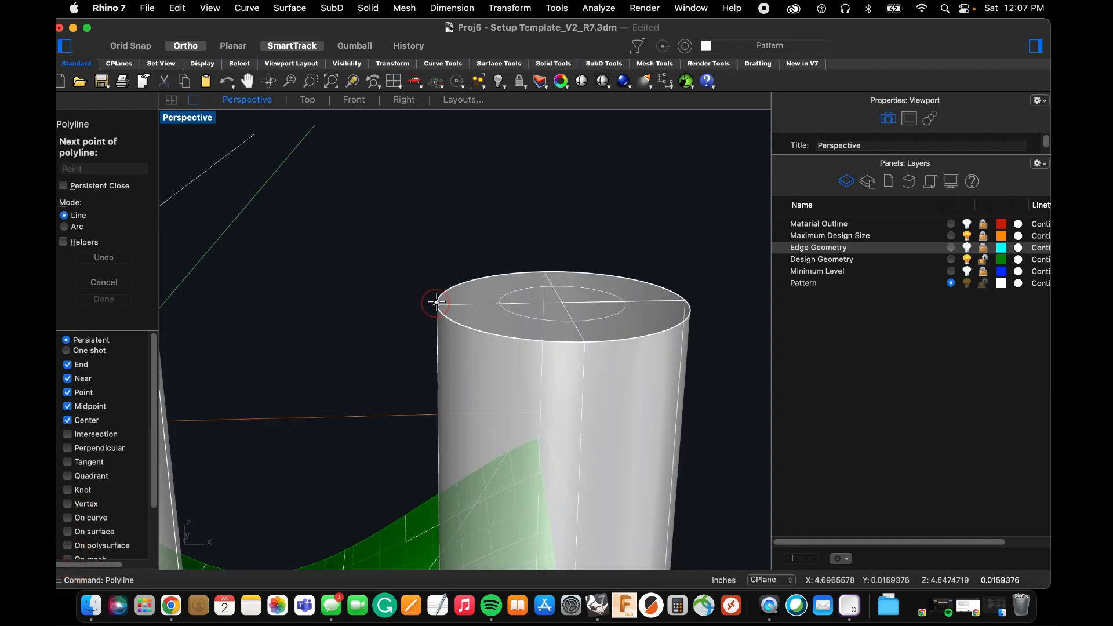
pyautogui.scroll(-5, 438, 301)
pyautogui.write('.125')
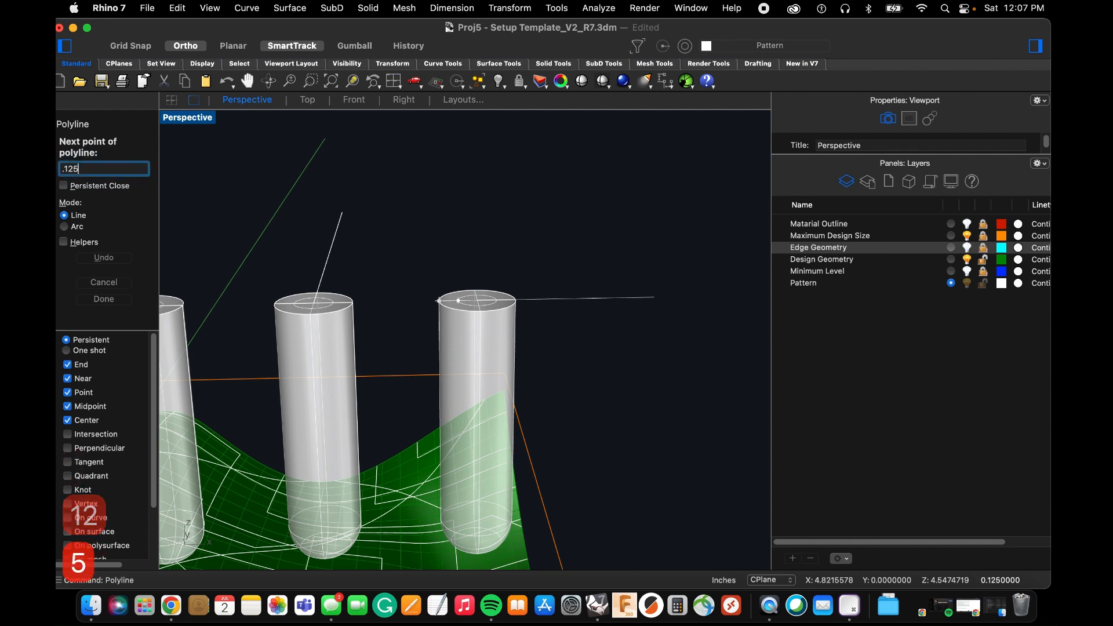
pyautogui.press('Return')
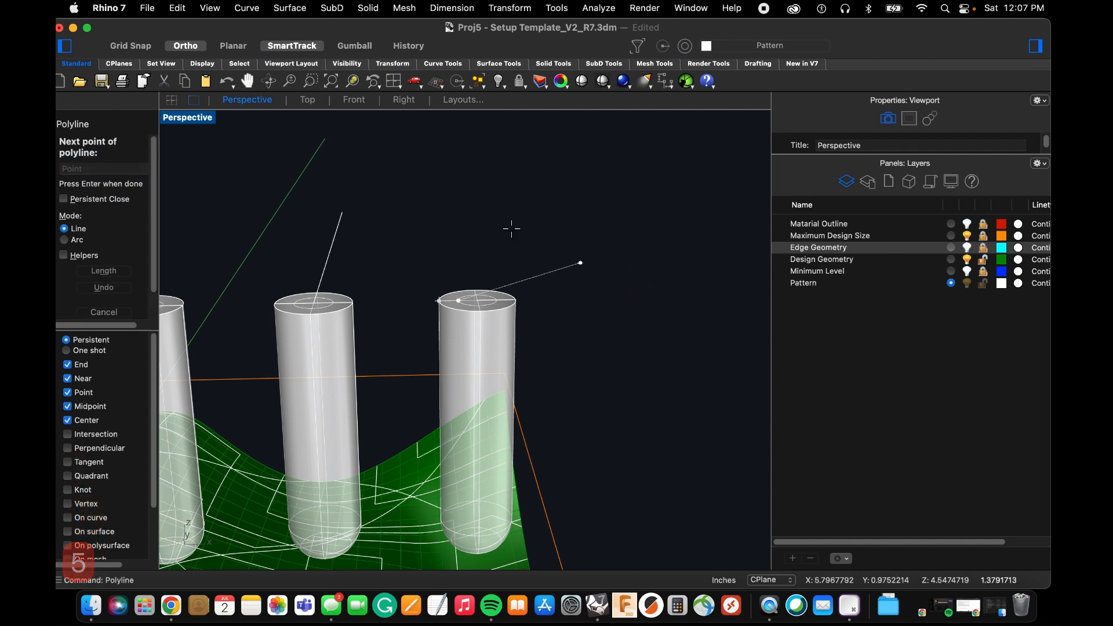
pyautogui.click(473, 206)
pyautogui.press('Return')
# Scale the middle tool from its top face's left edge, reducing the full diameter to the 0.25-inch mark.
pyautogui.write('scale')
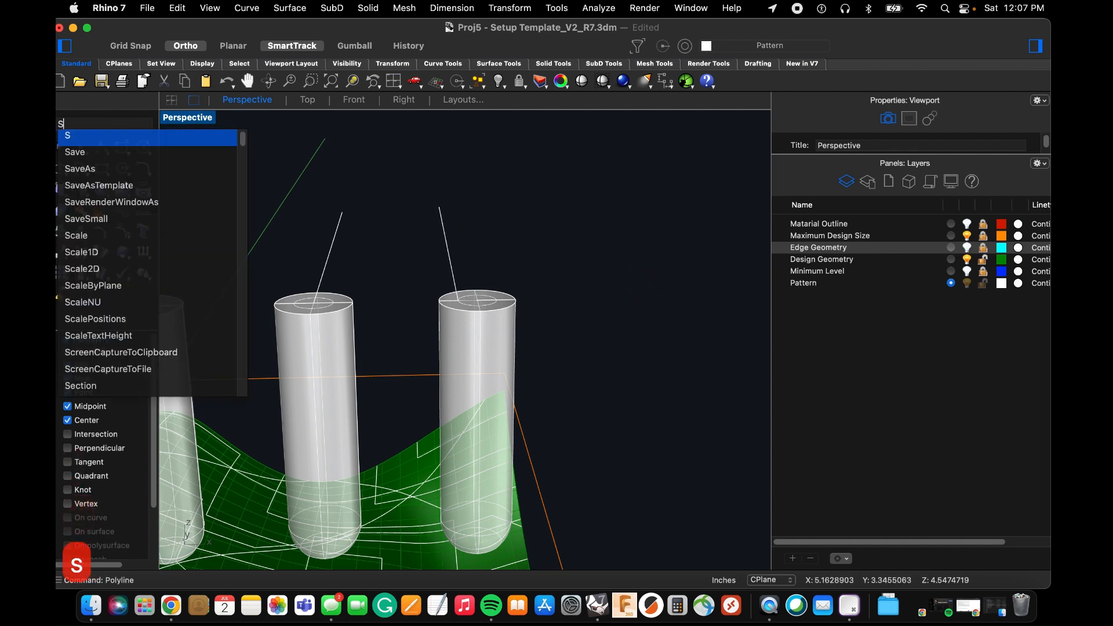
pyautogui.press('Return')
pyautogui.click(340, 316)
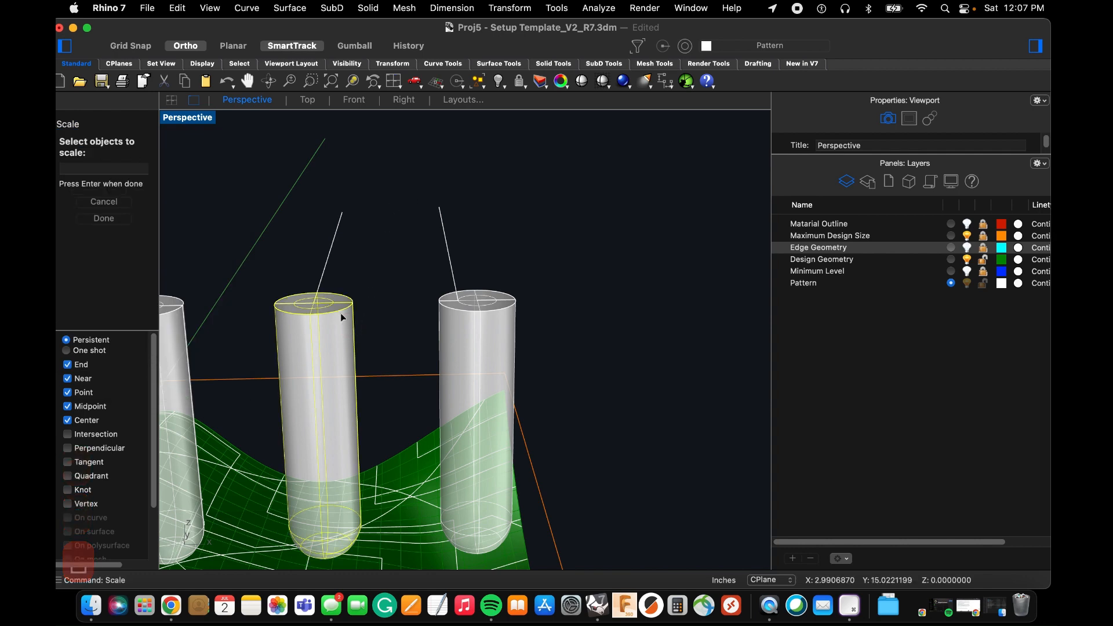
pyautogui.scroll(5, 301, 313)
pyautogui.press('Return')
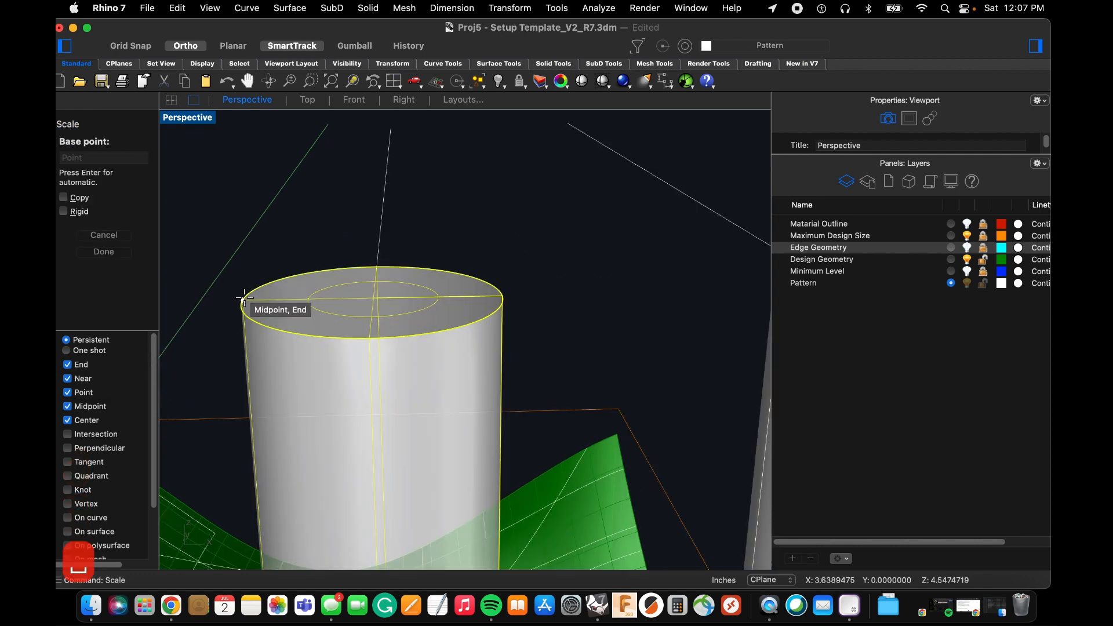
pyautogui.click(341, 299)
pyautogui.click(500, 296)
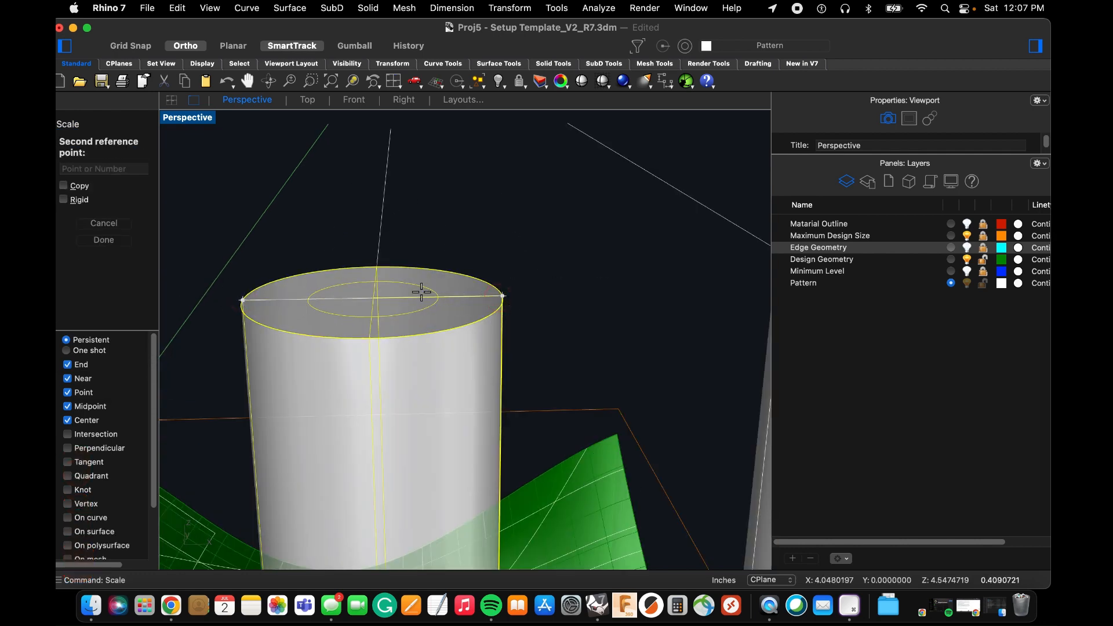
pyautogui.click(376, 299)
pyautogui.scroll(-5, 400, 295)
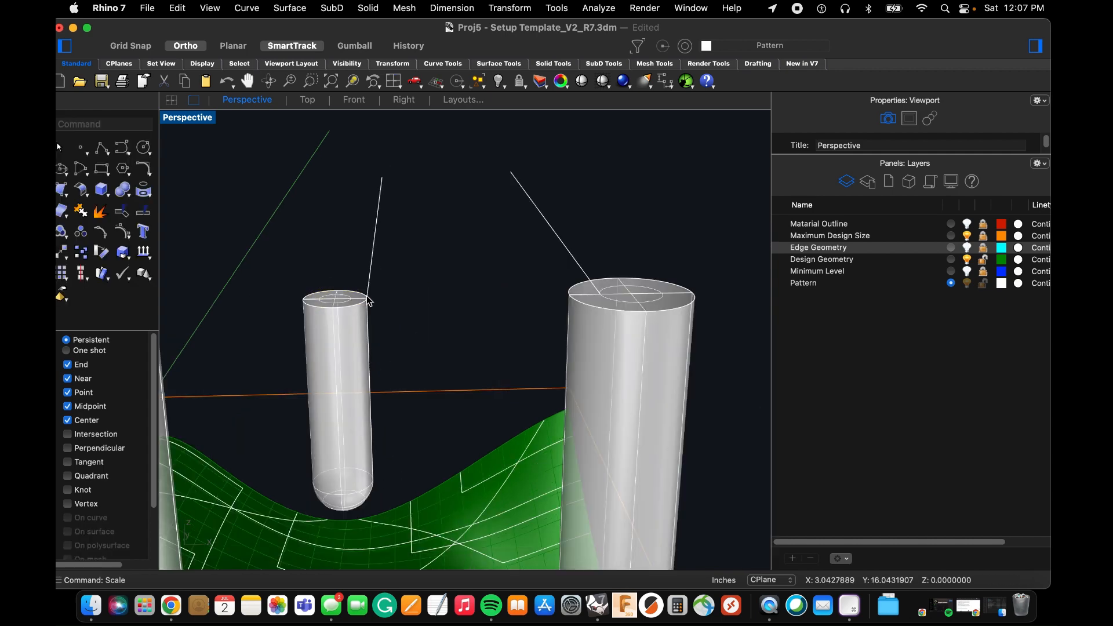
# Scale the third tool from its top face's left edge, reducing the full diameter to the 0.125-inch mark.
pyautogui.scroll(3, 426, 306)
pyautogui.scroll(2, 427, 306)
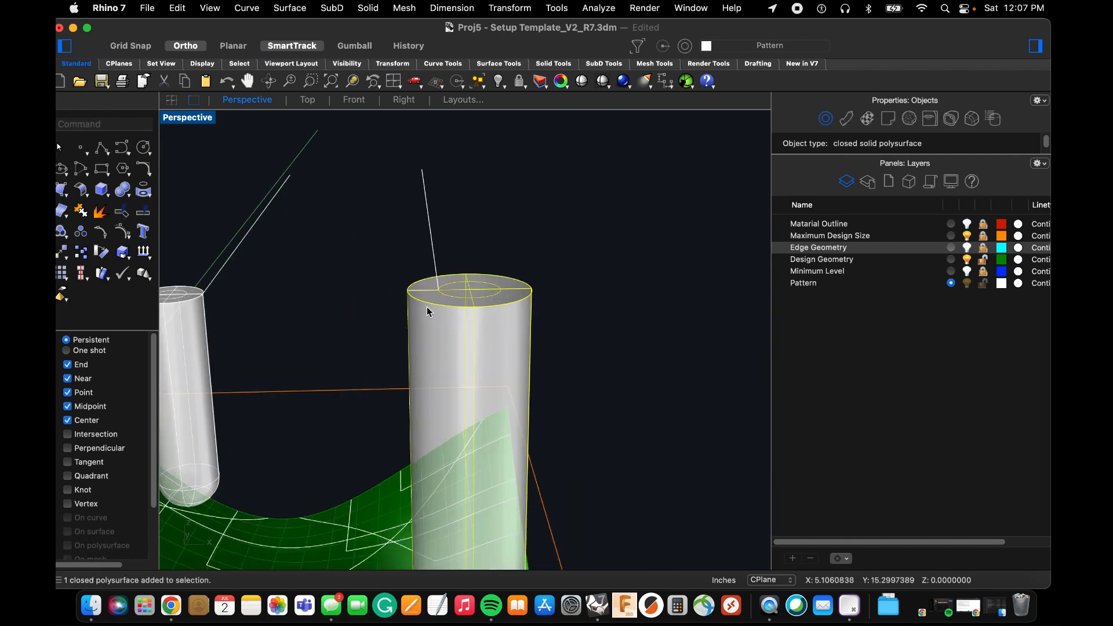
pyautogui.press('Return')
pyautogui.click(408, 290)
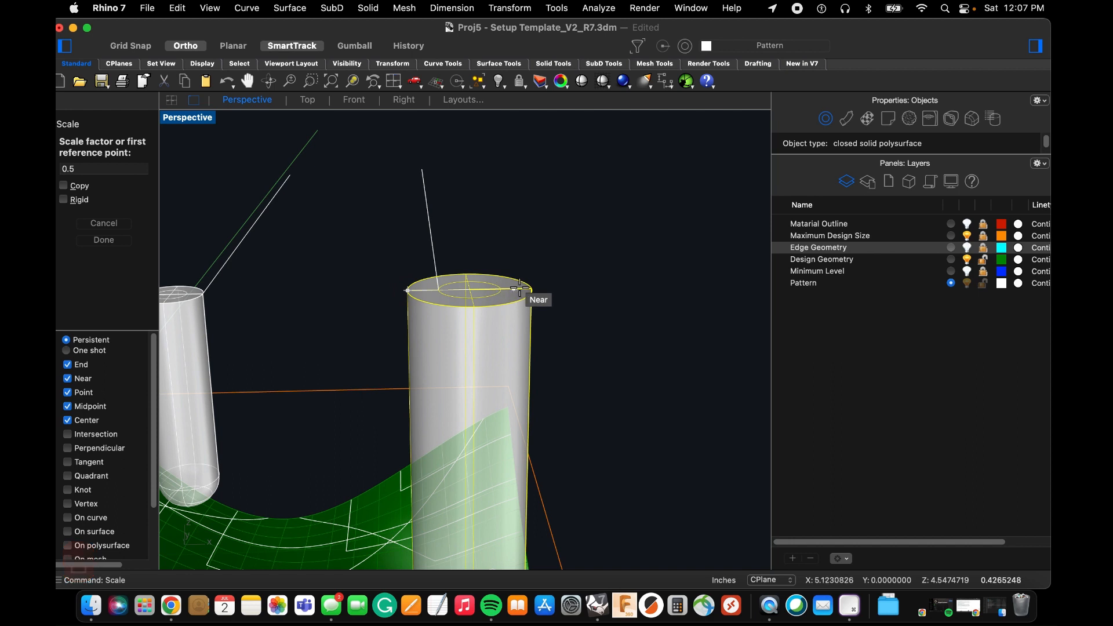
pyautogui.click(529, 288)
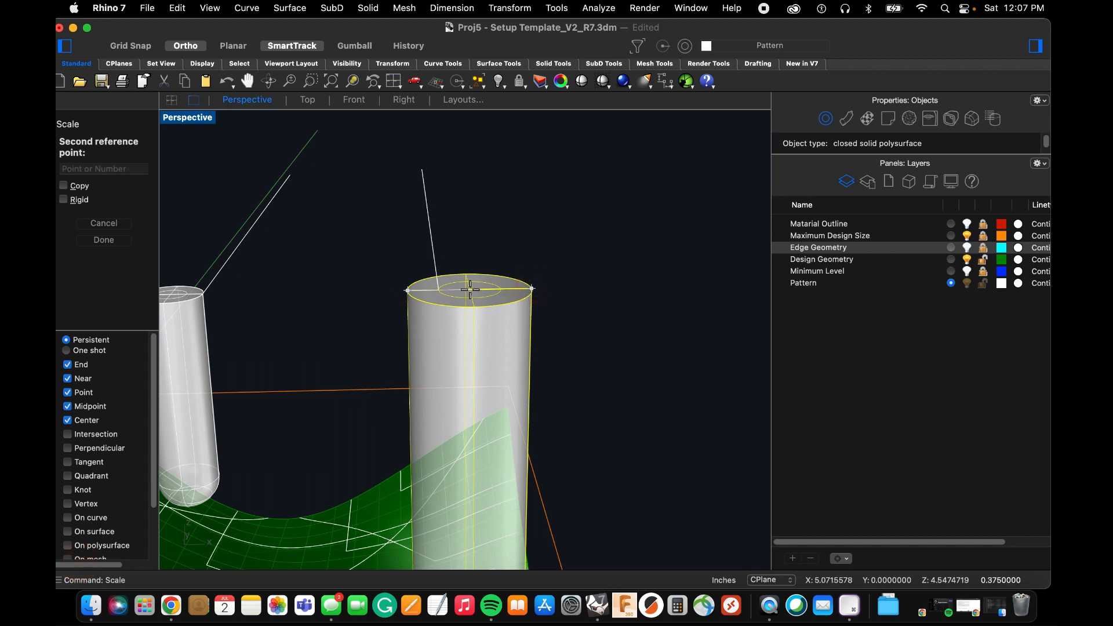
pyautogui.click(441, 290)
# Delete the marker polylines drawn on the top faces of the two smaller tools.
pyautogui.scroll(-3, 442, 273)
pyautogui.moveTo(497, 233); pyautogui.dragTo(334, 213)
pyautogui.scroll(-5, 362, 222)
pyautogui.press('BackSpace')
# Move the largest tool from the lowest point of its rounded tip onto a corner of the polyline projected on the wavy surface.
pyautogui.moveTo(318, 265); pyautogui.dragTo(311, 236, button='right')
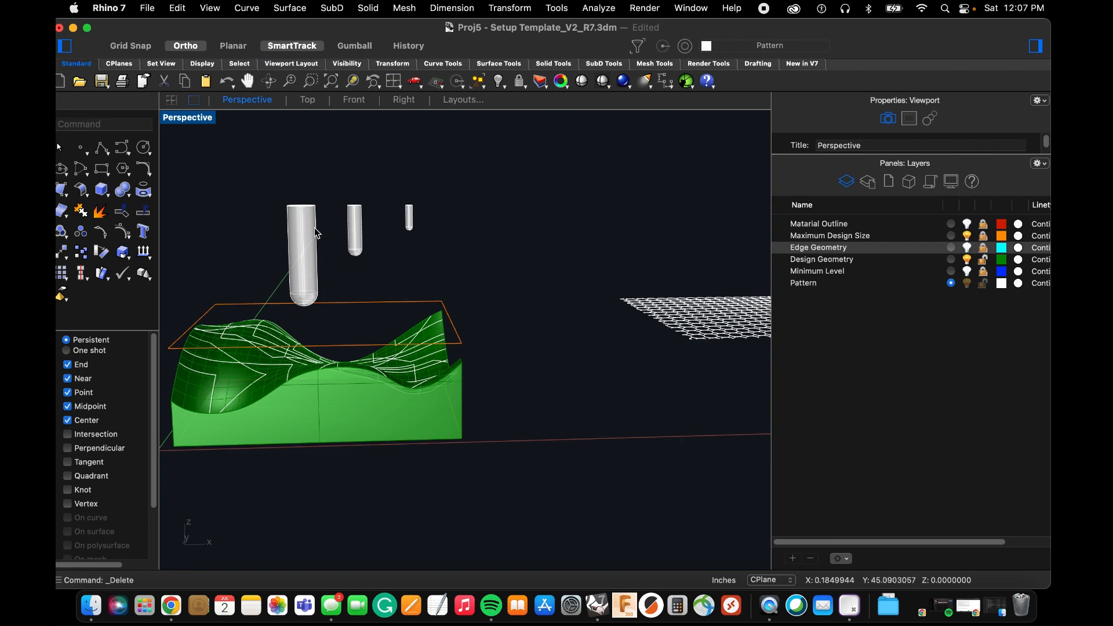
pyautogui.moveTo(320, 292)
pyautogui.mouseDown(button='right')
pyautogui.moveTo(301, 313)
pyautogui.moveTo(306, 281)
pyautogui.mouseUp(button='right')
pyautogui.scroll(4, 301, 314)
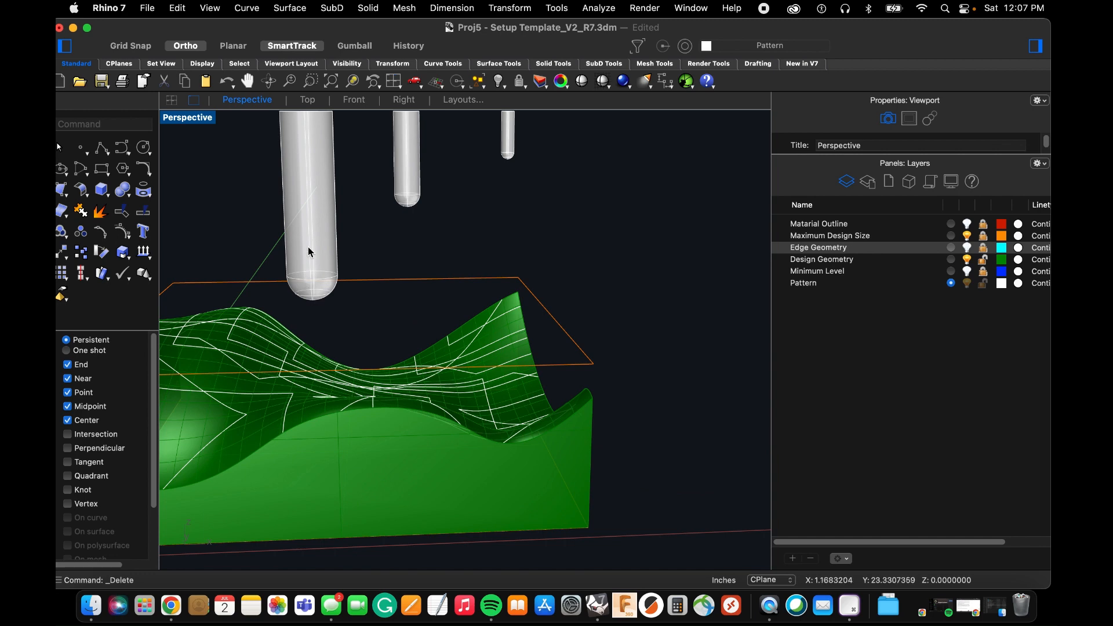
pyautogui.click(309, 251)
pyautogui.scroll(2, 303, 304)
pyautogui.write('m')
pyautogui.press('space')
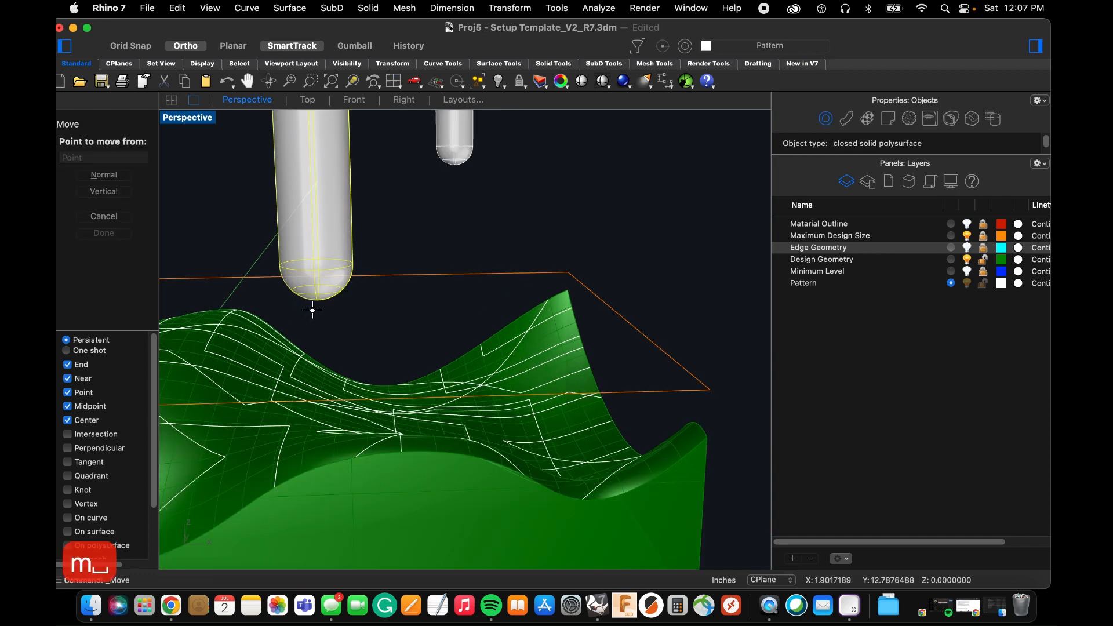
pyautogui.click(316, 300)
pyautogui.moveTo(347, 303); pyautogui.dragTo(344, 304, button='right')
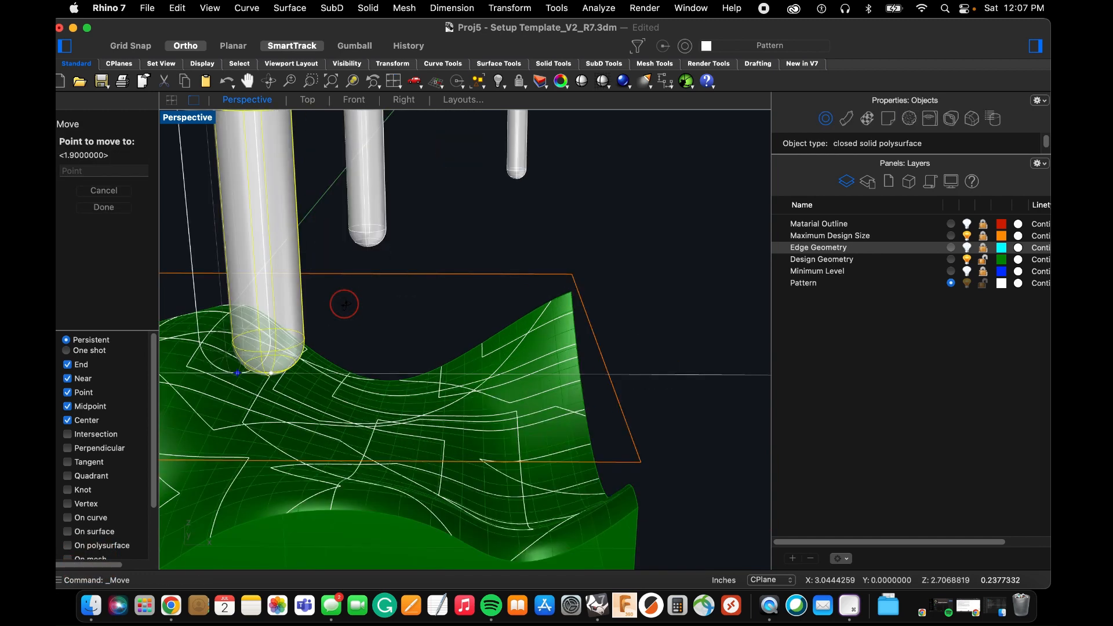
pyautogui.scroll(-4, 346, 306)
pyautogui.scroll(6, 404, 395)
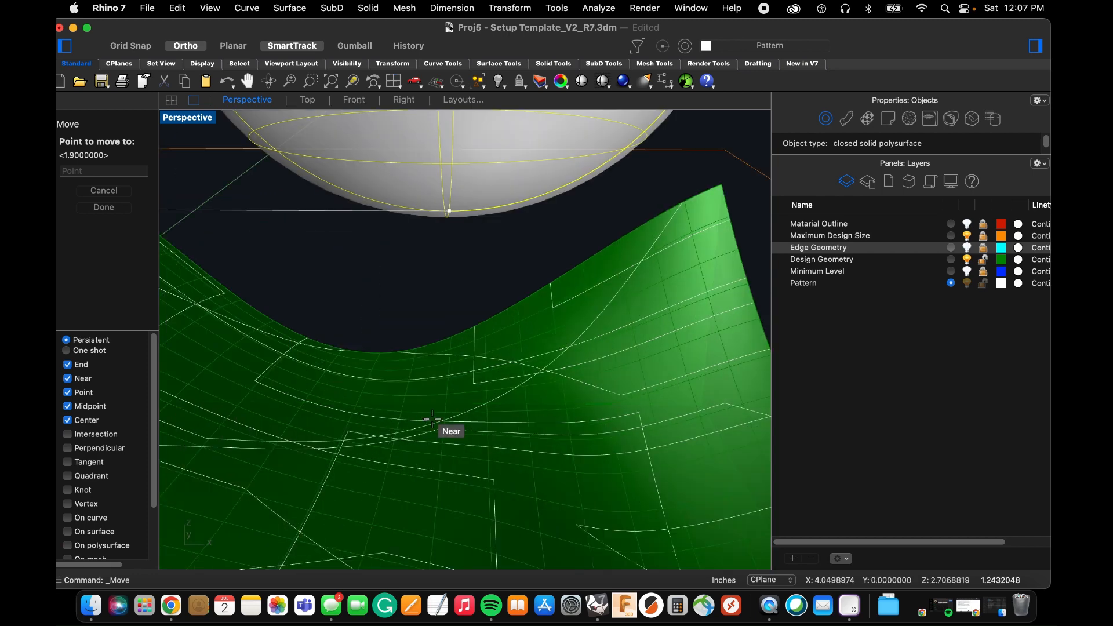
pyautogui.scroll(-3, 495, 473)
pyautogui.click(493, 474)
# Examine how the largest tool's rounded tip meets the projected polyline and the wavy surface.
pyautogui.scroll(-3, 492, 477)
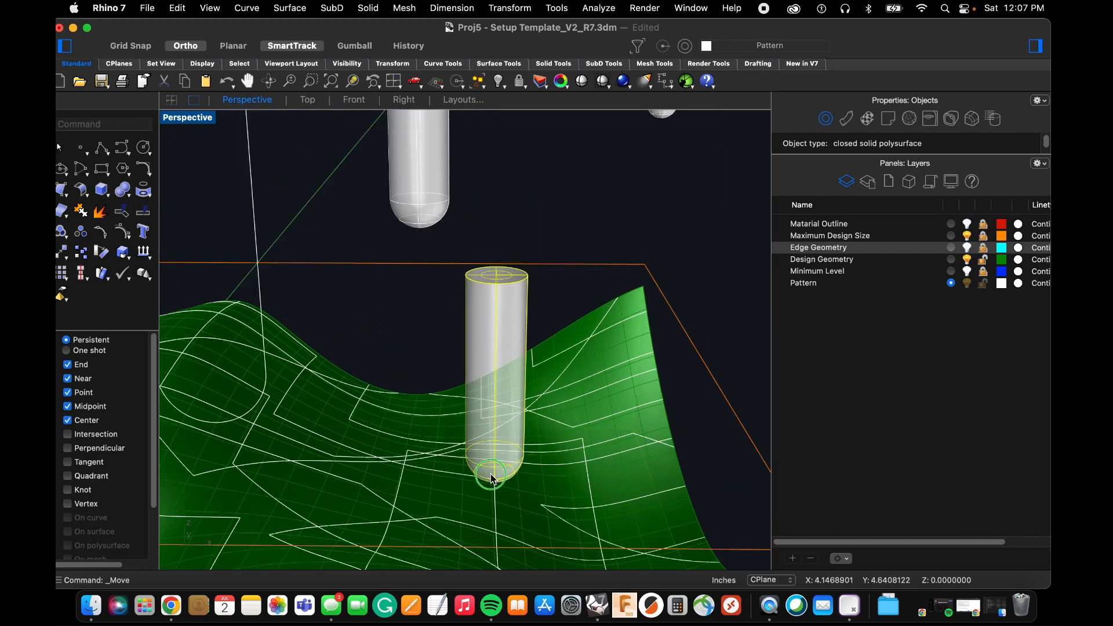
pyautogui.scroll(-2, 491, 479)
pyautogui.scroll(5, 469, 443)
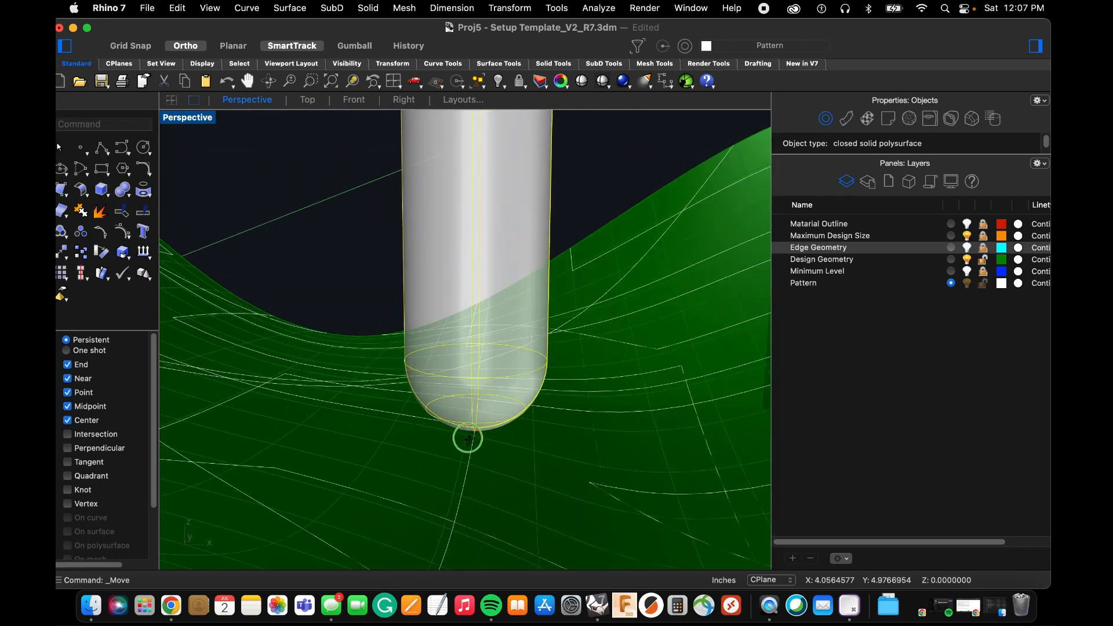
pyautogui.scroll(-3, 466, 439)
pyautogui.scroll(5, 468, 447)
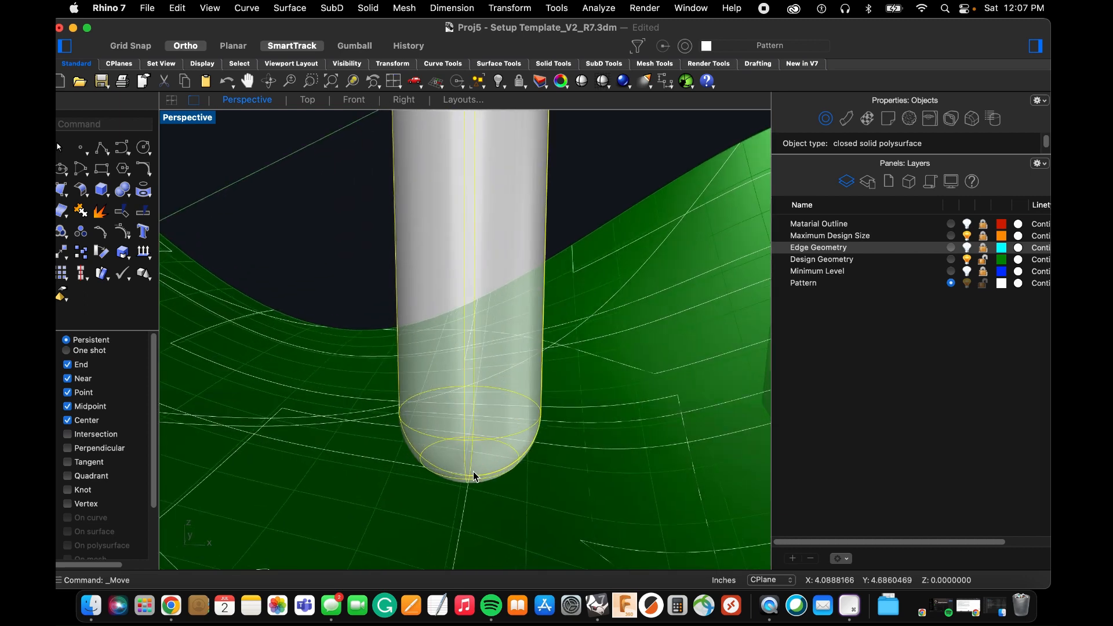
pyautogui.scroll(-3, 487, 467)
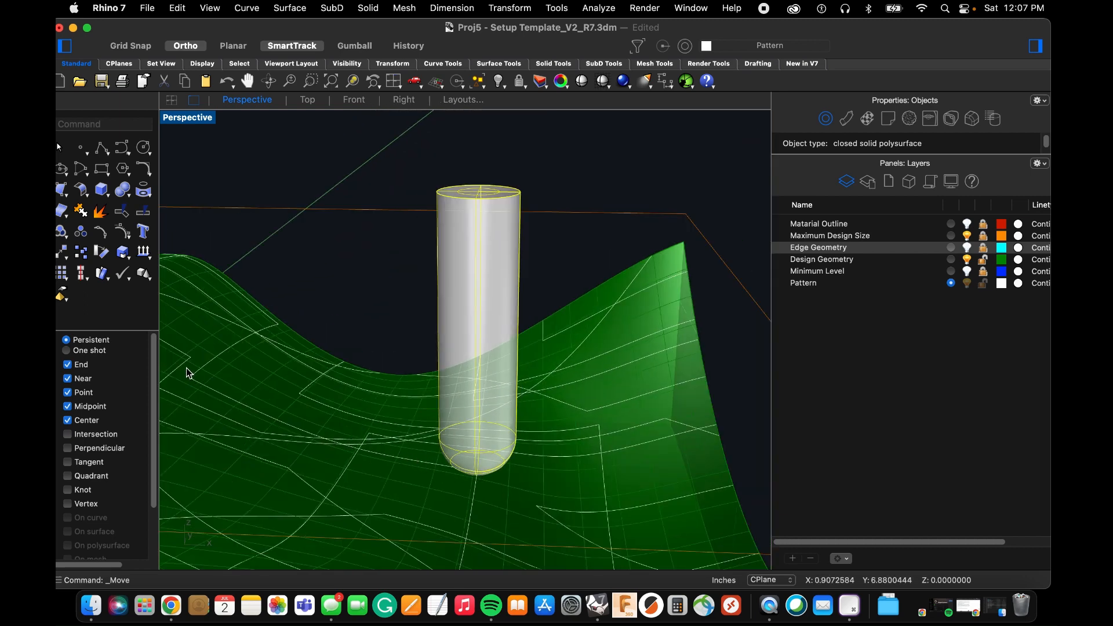
pyautogui.scroll(2, 460, 480)
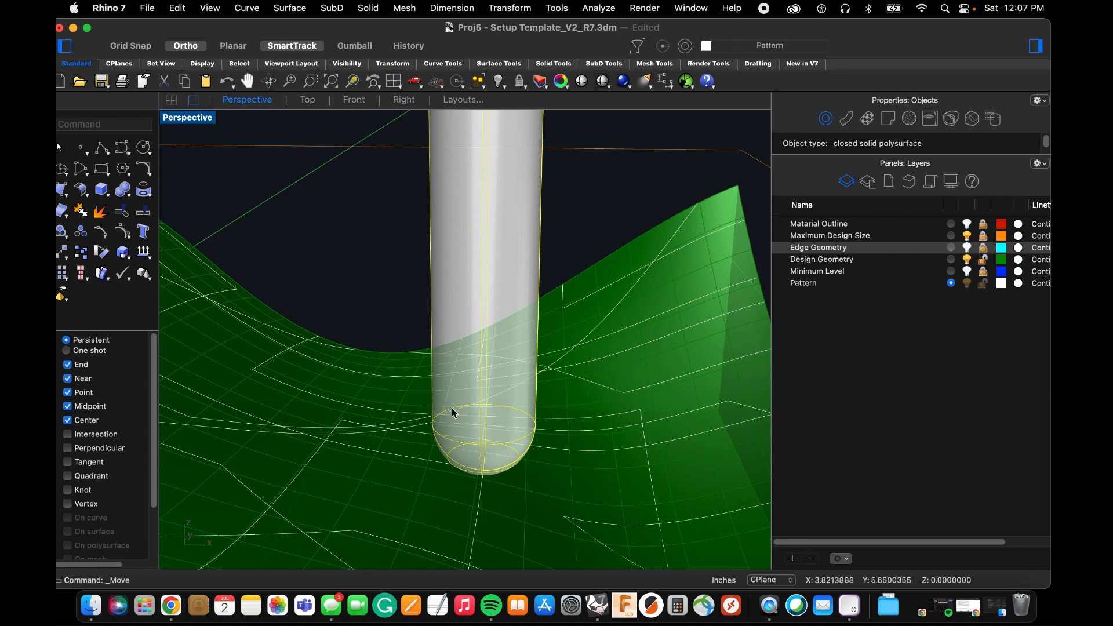
pyautogui.moveTo(452, 408); pyautogui.dragTo(445, 401, button='right')
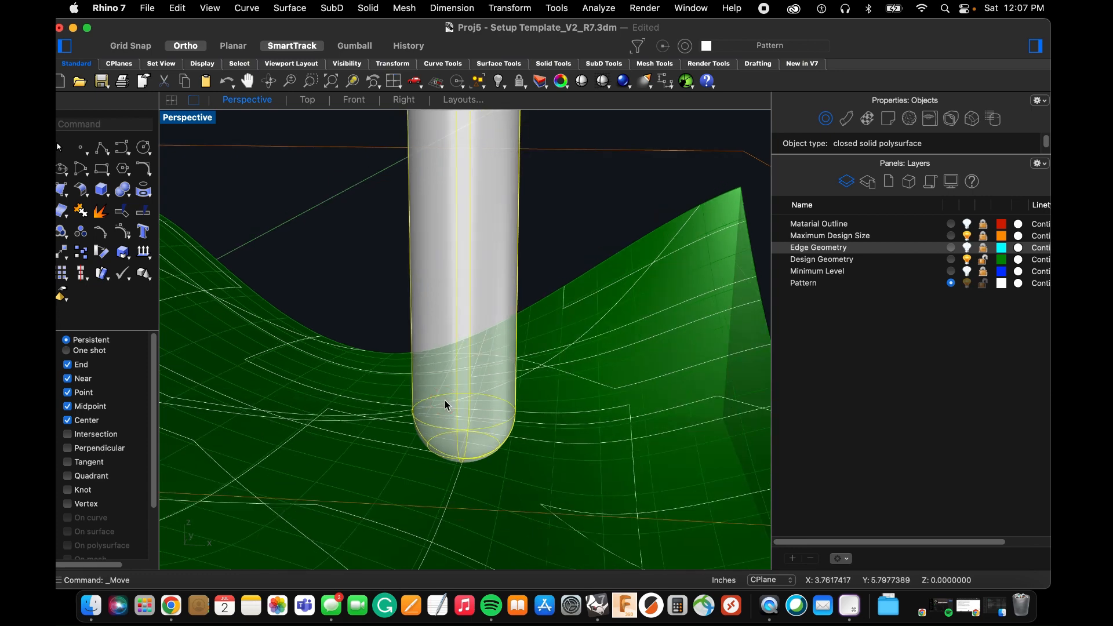
# Move the largest tool vertically by -0.125 inches so its tip sinks into the wavy surface.
pyautogui.write('m')
pyautogui.press('Return')
pyautogui.write('v')
pyautogui.press('Return')
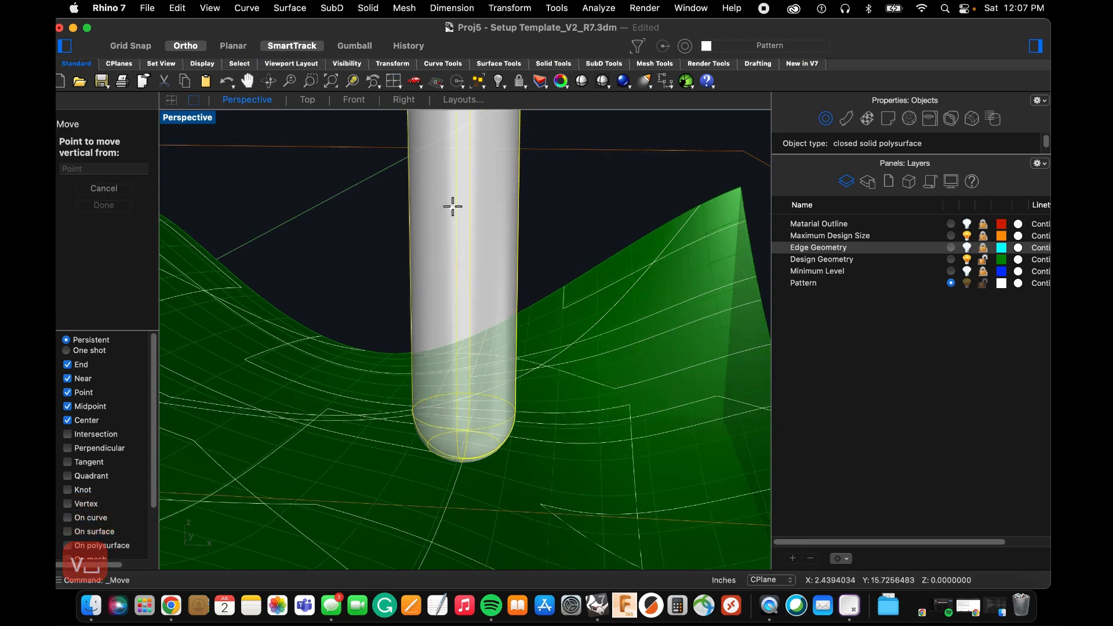
pyautogui.scroll(-2, 456, 238)
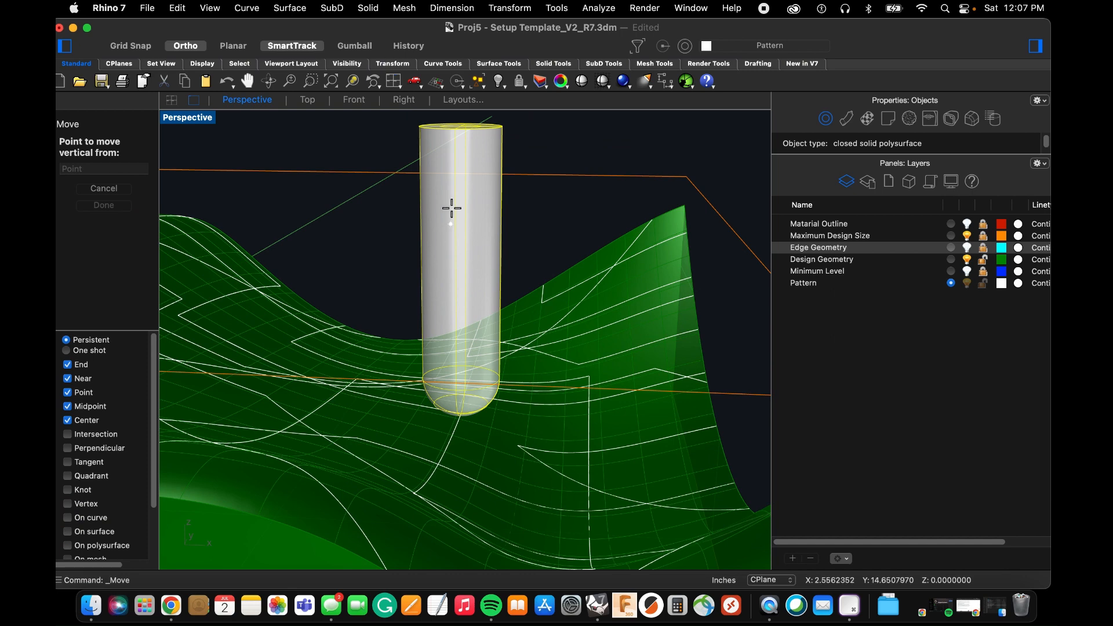
pyautogui.click(507, 129)
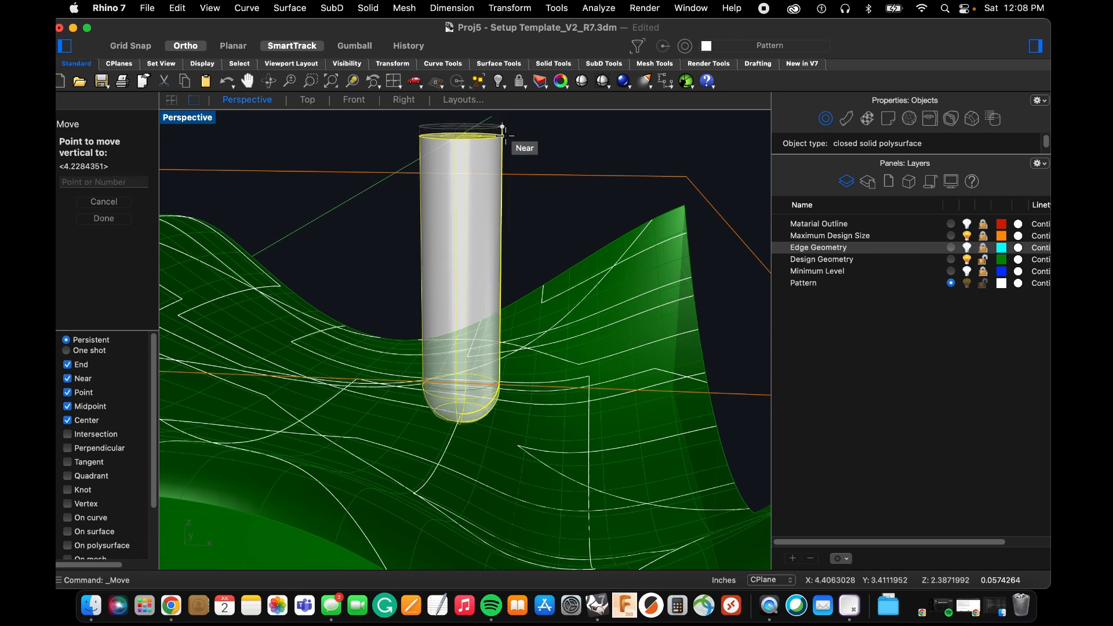
pyautogui.write('.125')
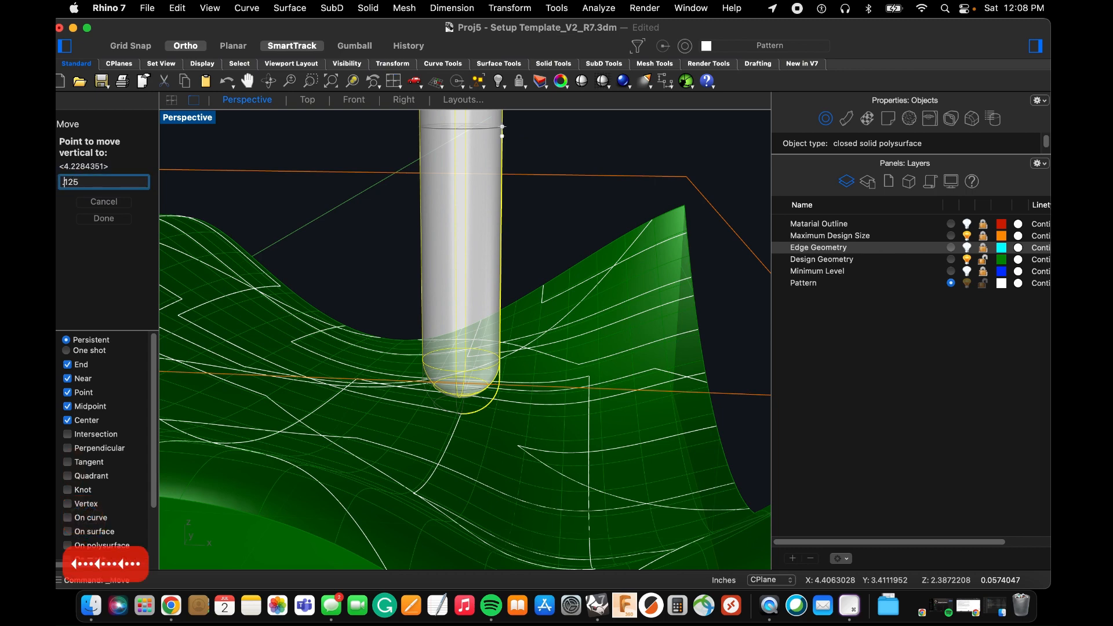
pyautogui.write('-')
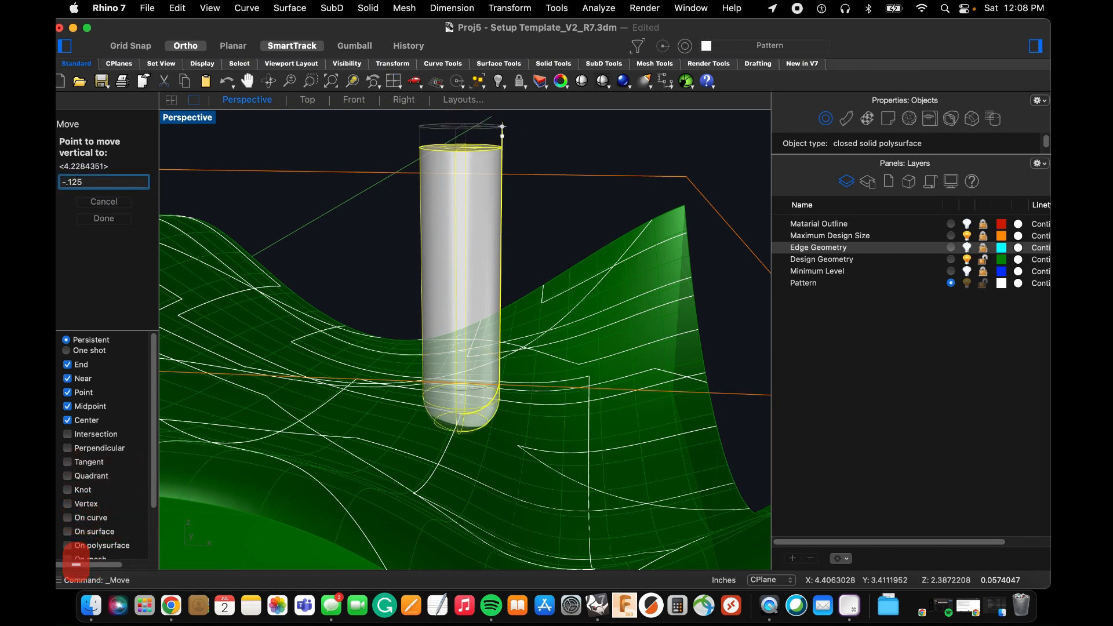
pyautogui.press('Return')
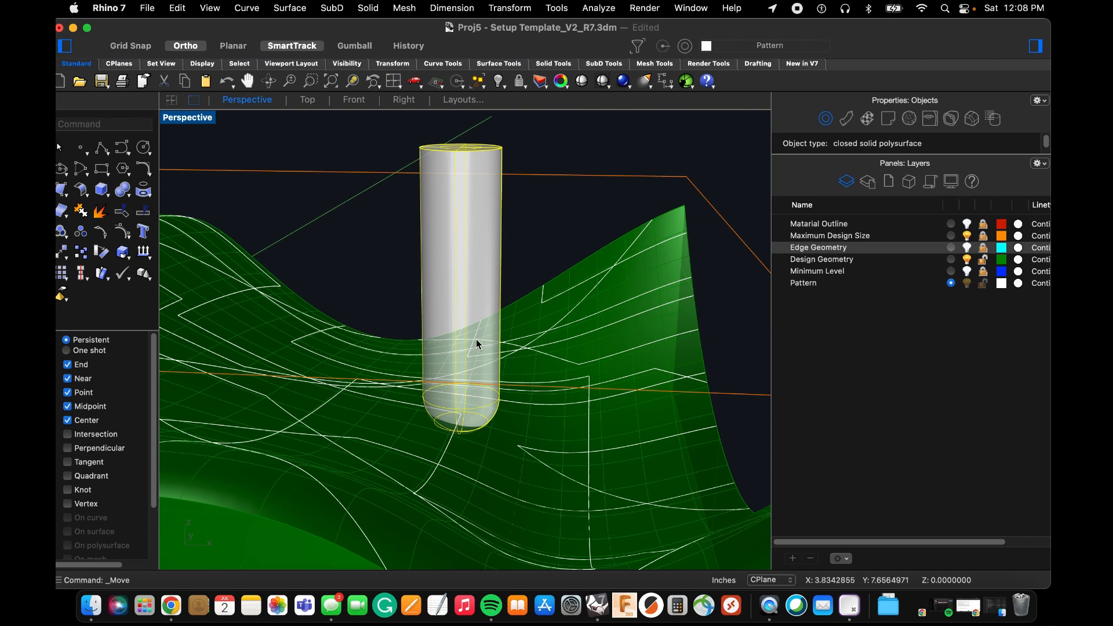
# Start moving the sunken tool, using the projected polyline's corner inside its tip as the base point.
pyautogui.scroll(5, 446, 426)
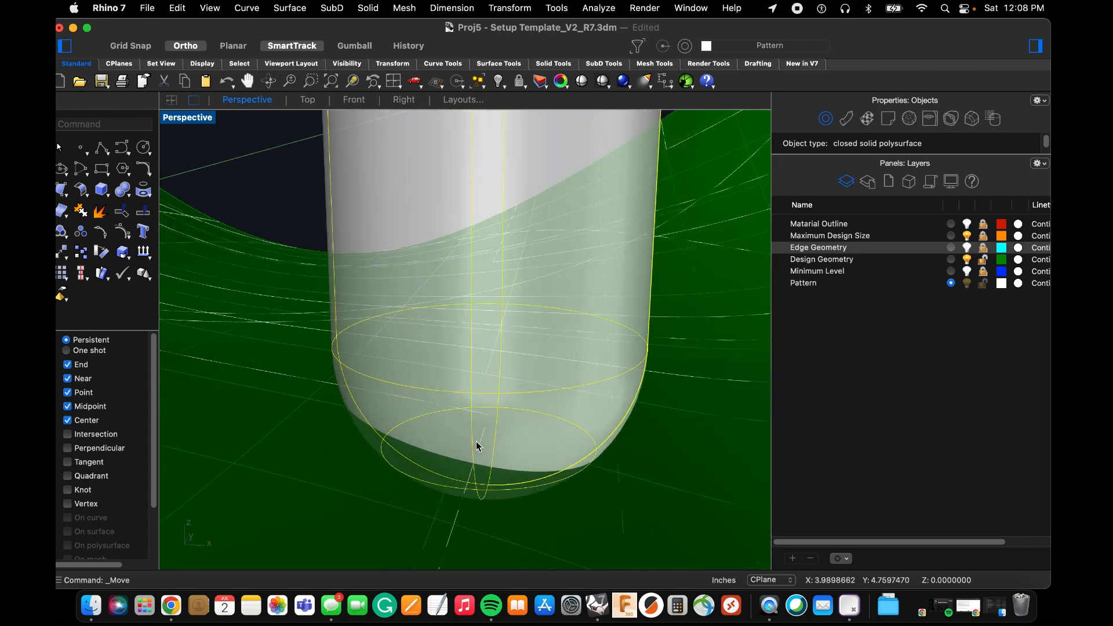
pyautogui.write('m')
pyautogui.press('space')
pyautogui.click(487, 415)
pyautogui.scroll(-7, 486, 416)
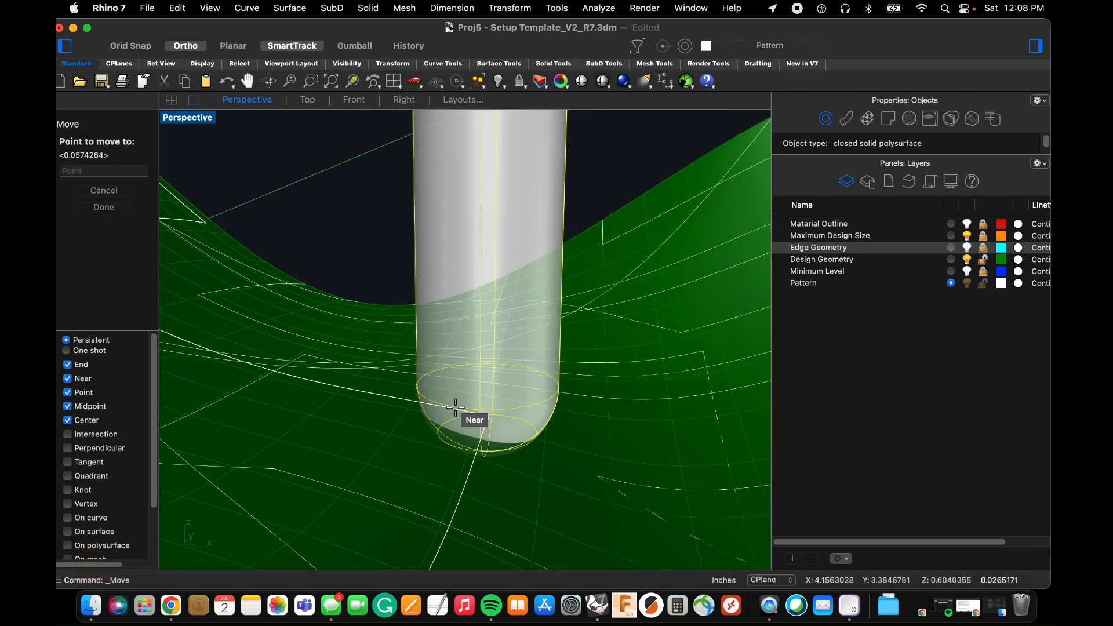
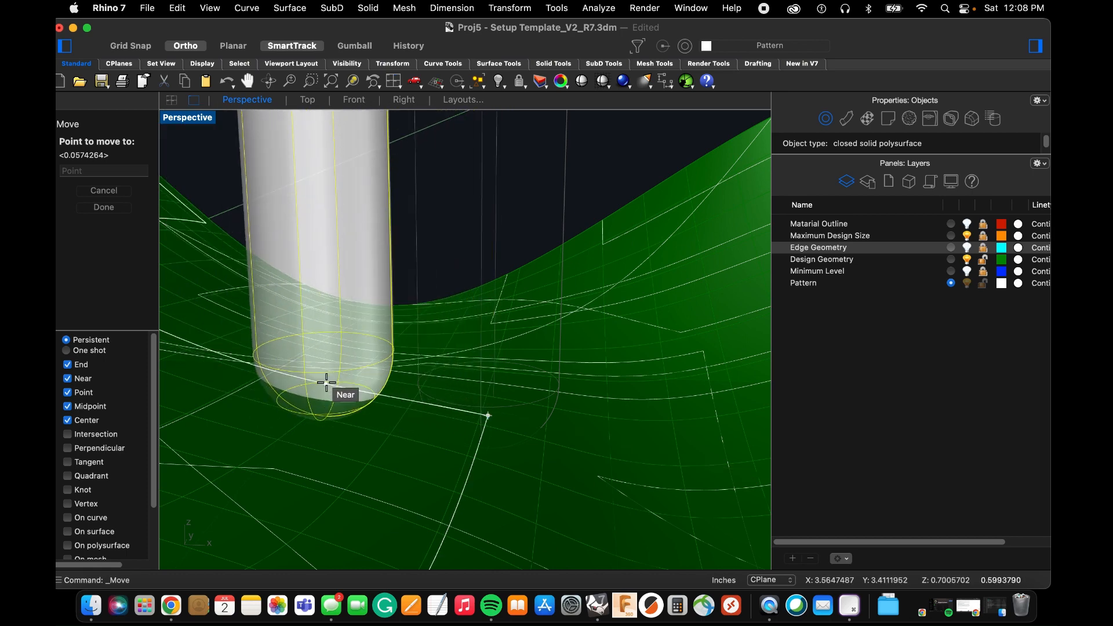
# Place the sunken largest tool at a point along the projected polyline, away from the corner, and deselect it.
pyautogui.click(319, 383)
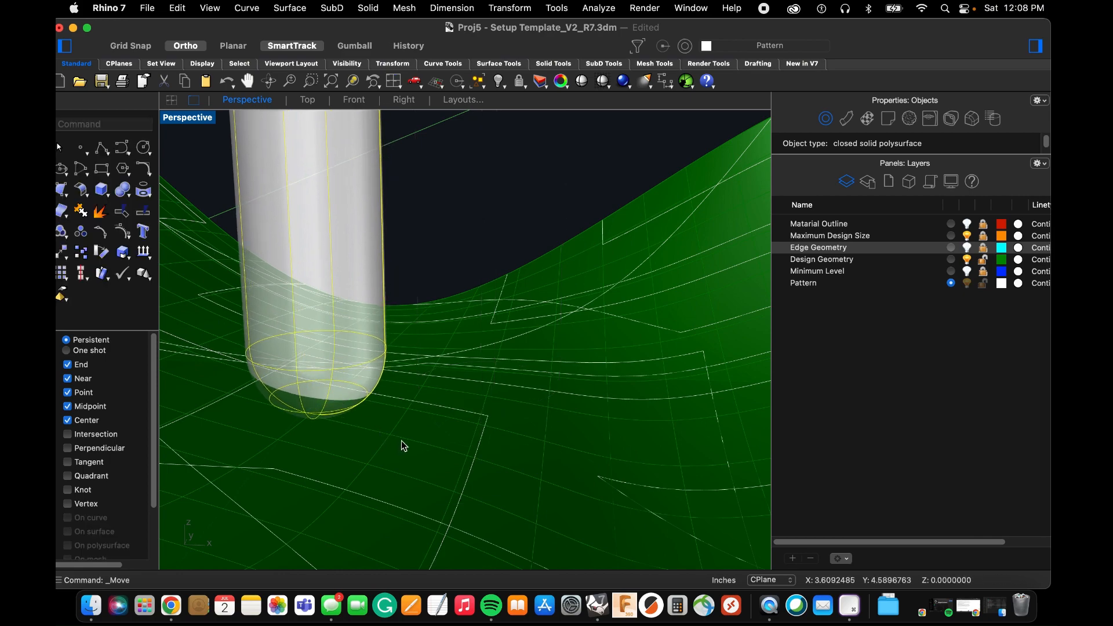
pyautogui.scroll(-8, 404, 443)
pyautogui.moveTo(409, 444); pyautogui.dragTo(377, 436, button='right')
pyautogui.scroll(10, 378, 436)
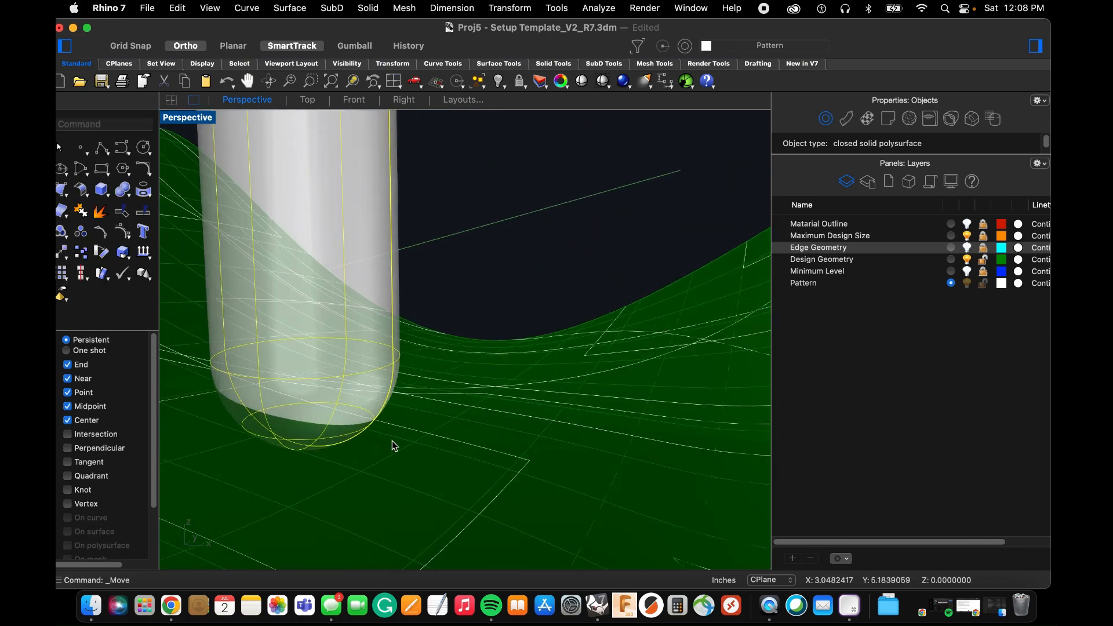
pyautogui.scroll(-6, 394, 445)
pyautogui.click(426, 357)
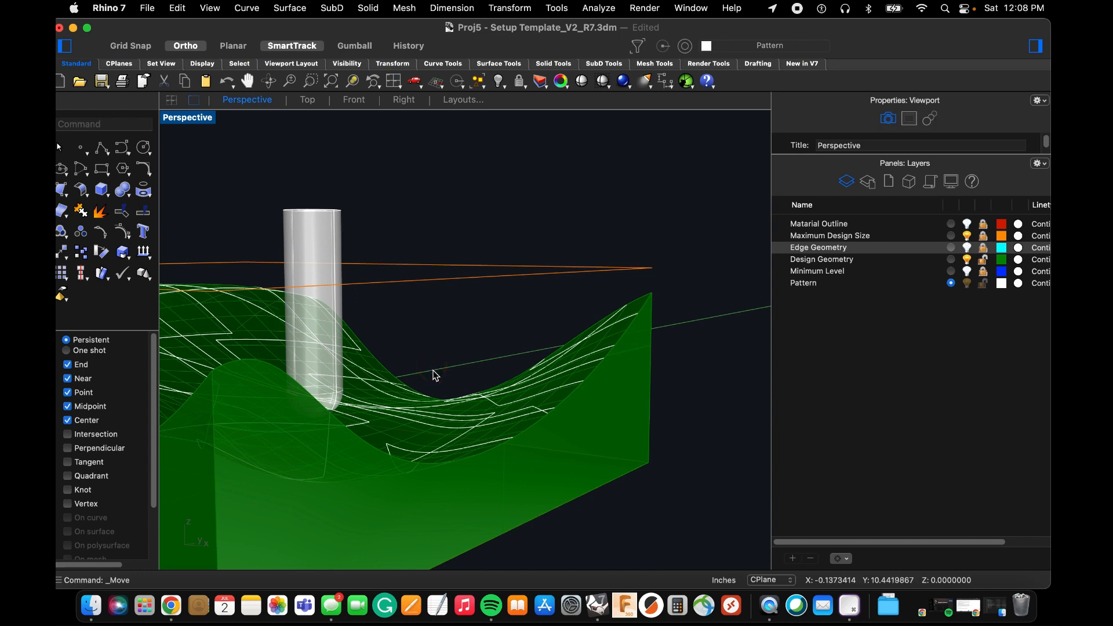
# Move the medium tool from the lowest point of its rounded tip onto the projected polyline's corner beside the largest tool.
pyautogui.scroll(-5, 434, 376)
pyautogui.moveTo(435, 391); pyautogui.dragTo(445, 400, button='right')
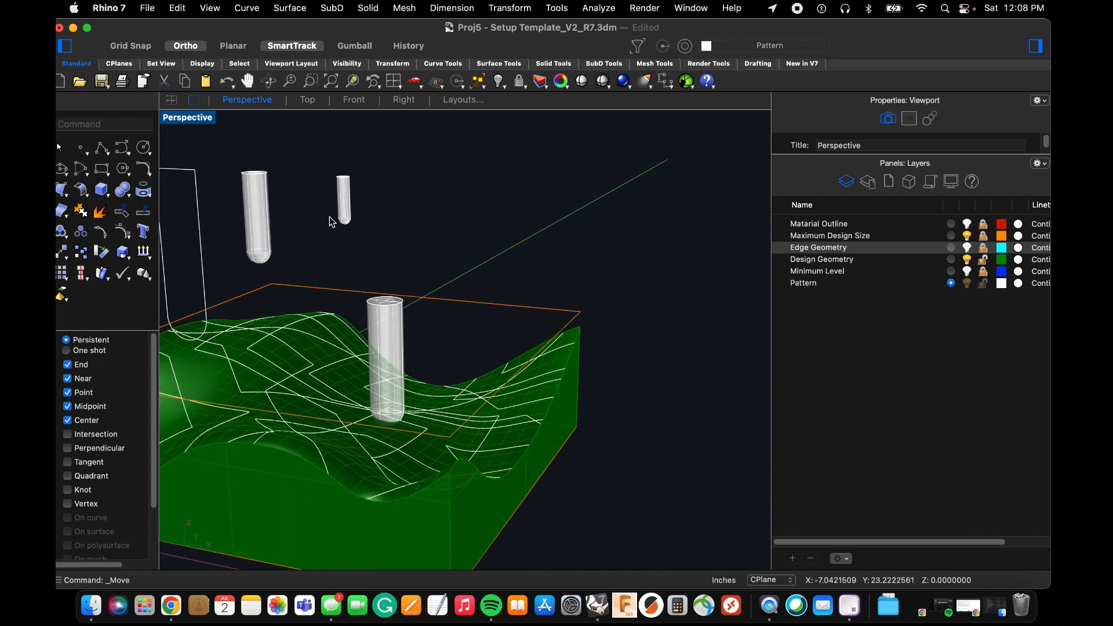
pyautogui.click(262, 197)
pyautogui.scroll(5, 249, 268)
pyautogui.write('m')
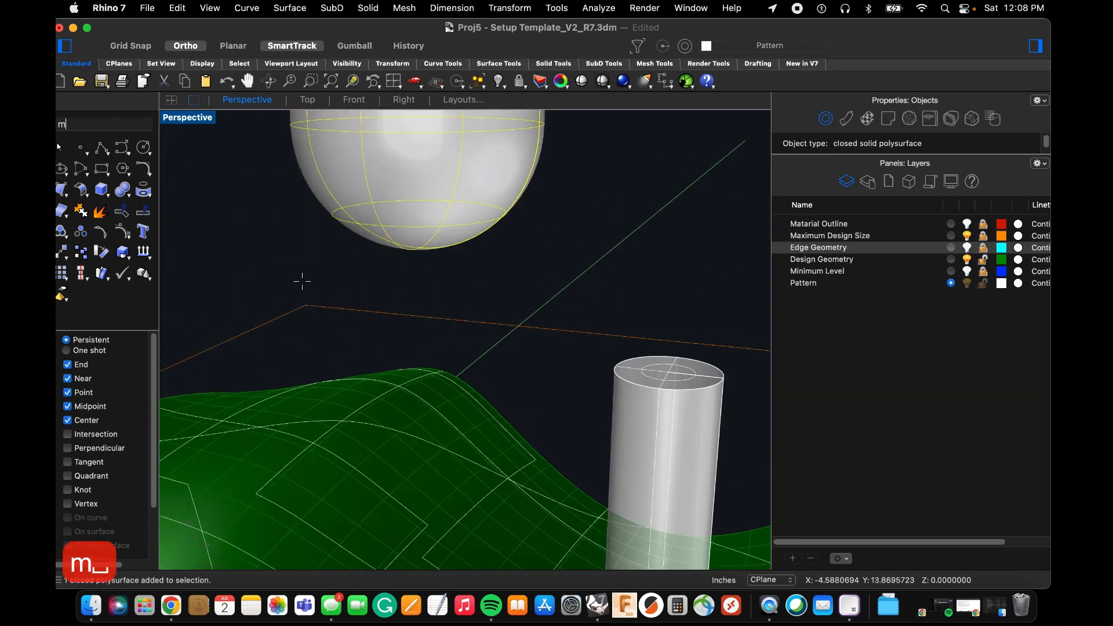
pyautogui.press('space')
pyautogui.click(428, 253)
pyautogui.scroll(-6, 522, 373)
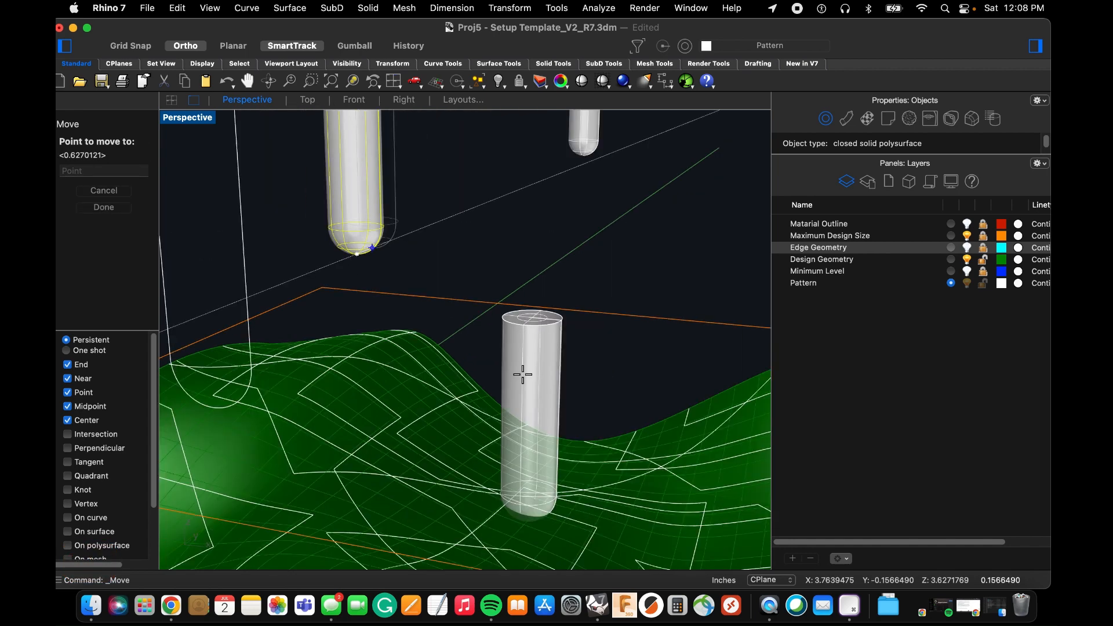
pyautogui.scroll(5, 570, 407)
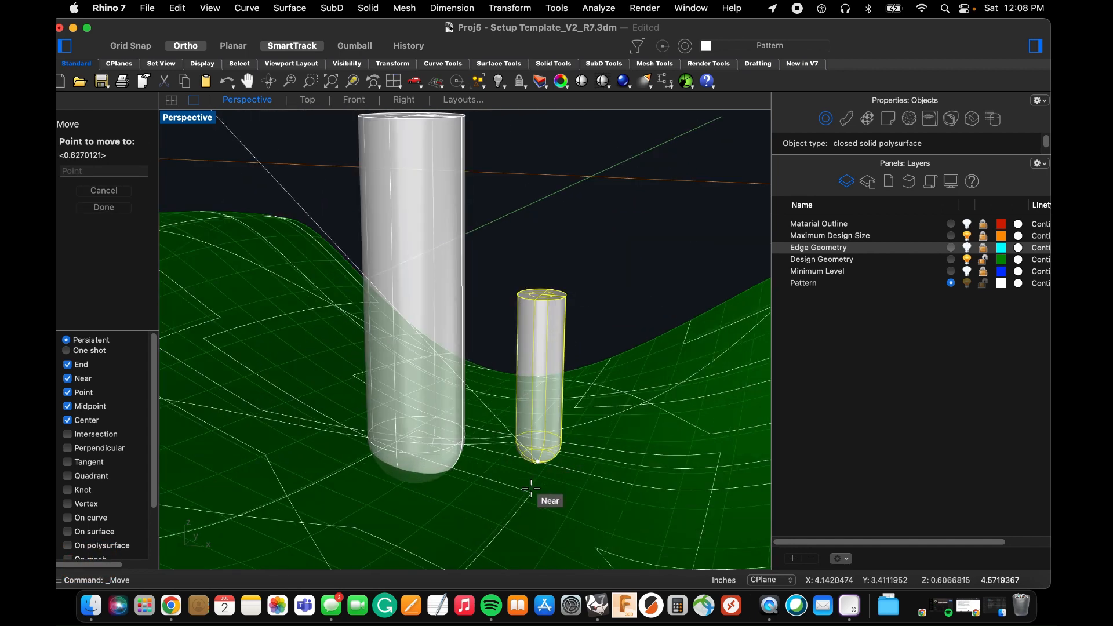
pyautogui.click(530, 494)
pyautogui.scroll(3, 533, 498)
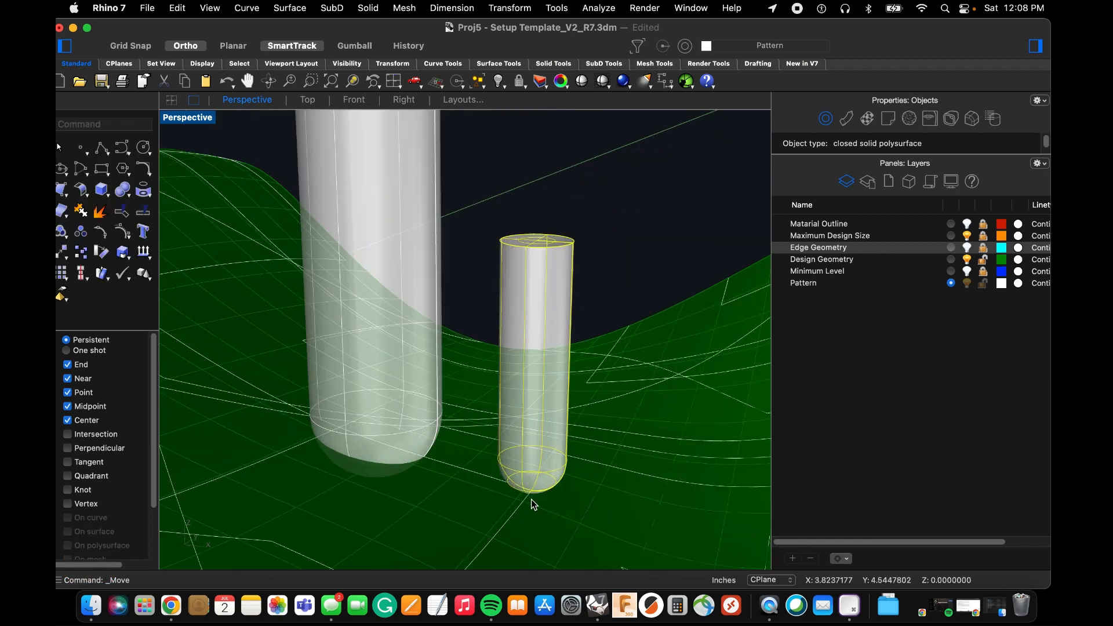
pyautogui.write('m')
pyautogui.press('space')
pyautogui.scroll(3, 533, 498)
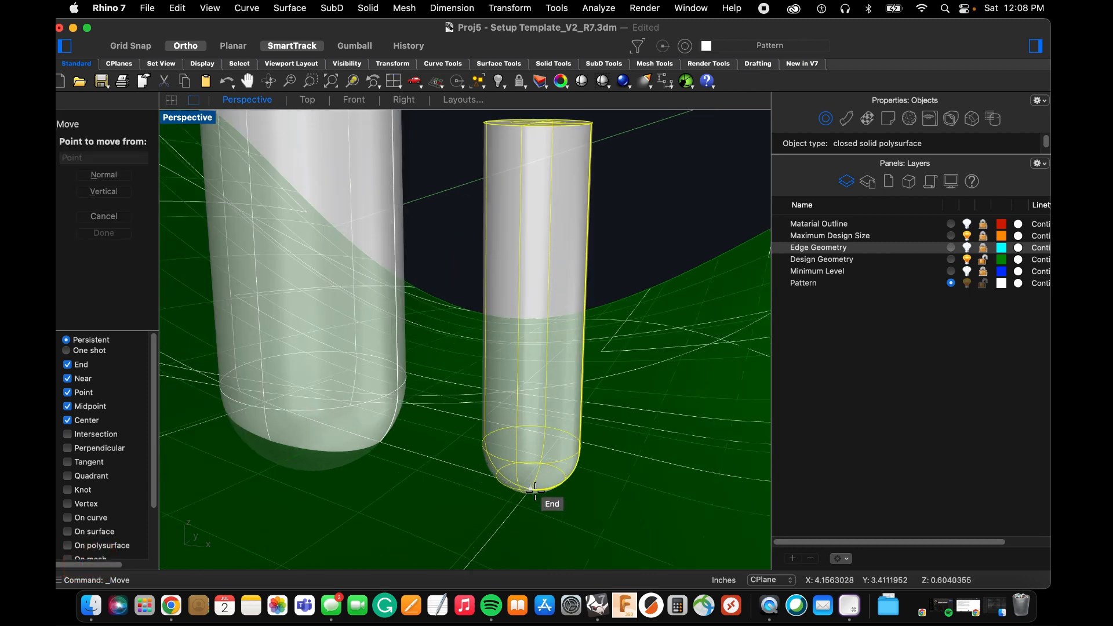
pyautogui.click(535, 491)
pyautogui.press('Escape')
# Move the medium tool vertically by -0.0625 inches from the lowest point of its tip.
pyautogui.press('space')
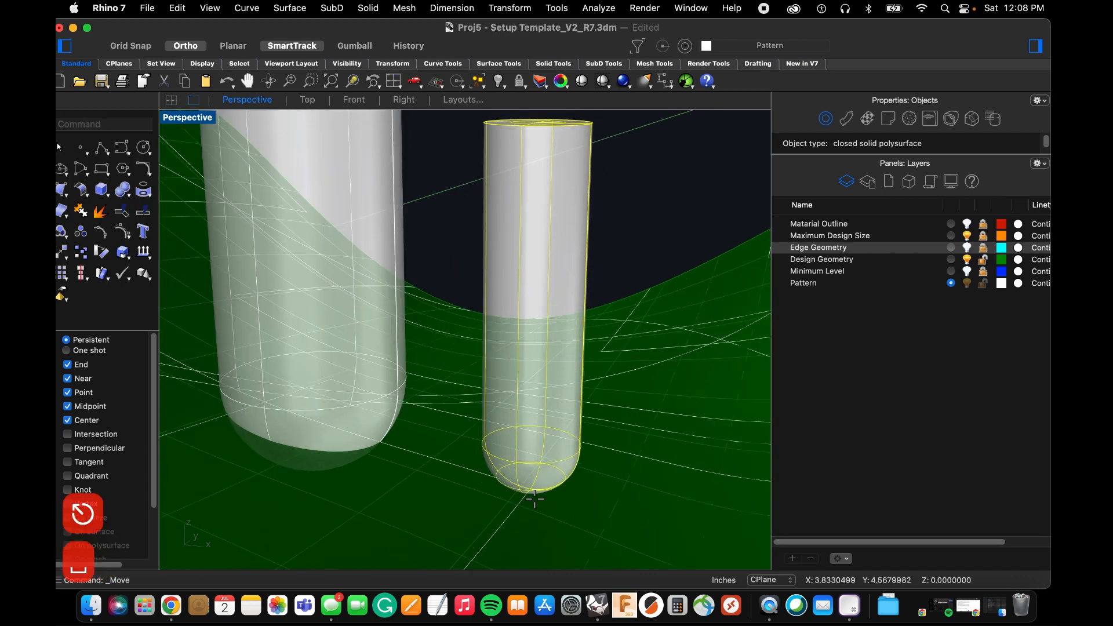
pyautogui.click(118, 192)
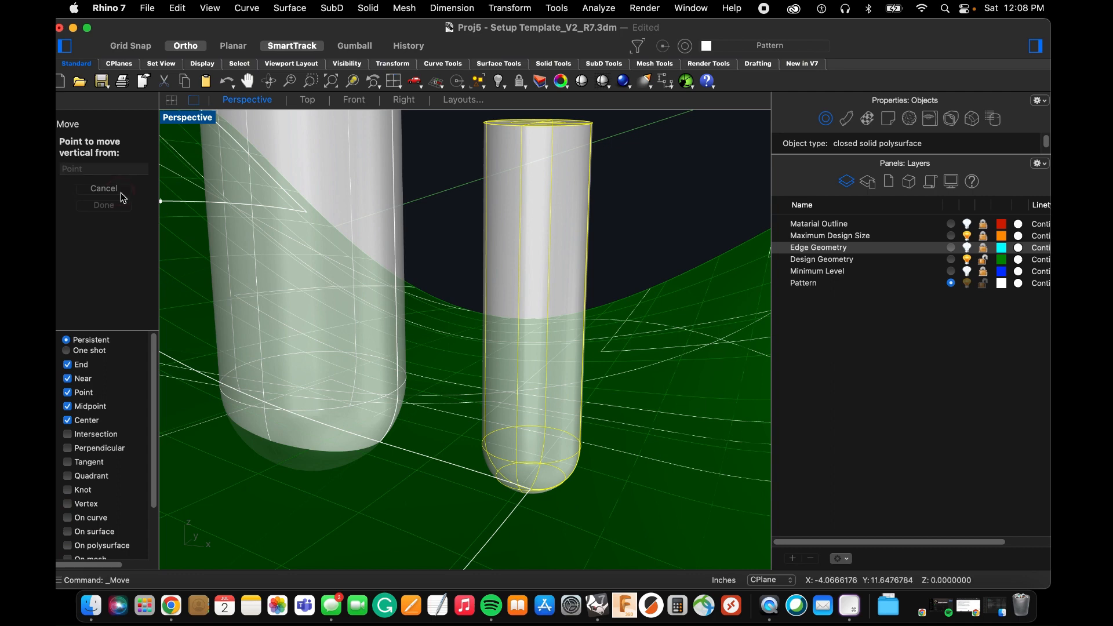
pyautogui.click(532, 490)
pyautogui.write('-')
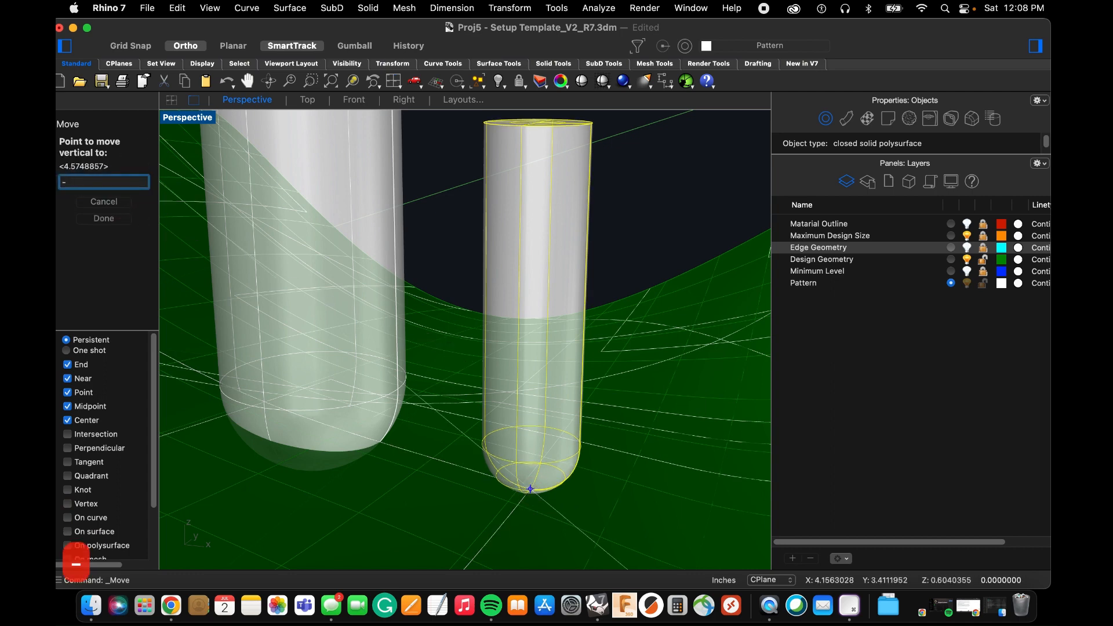
pyautogui.write('.0625')
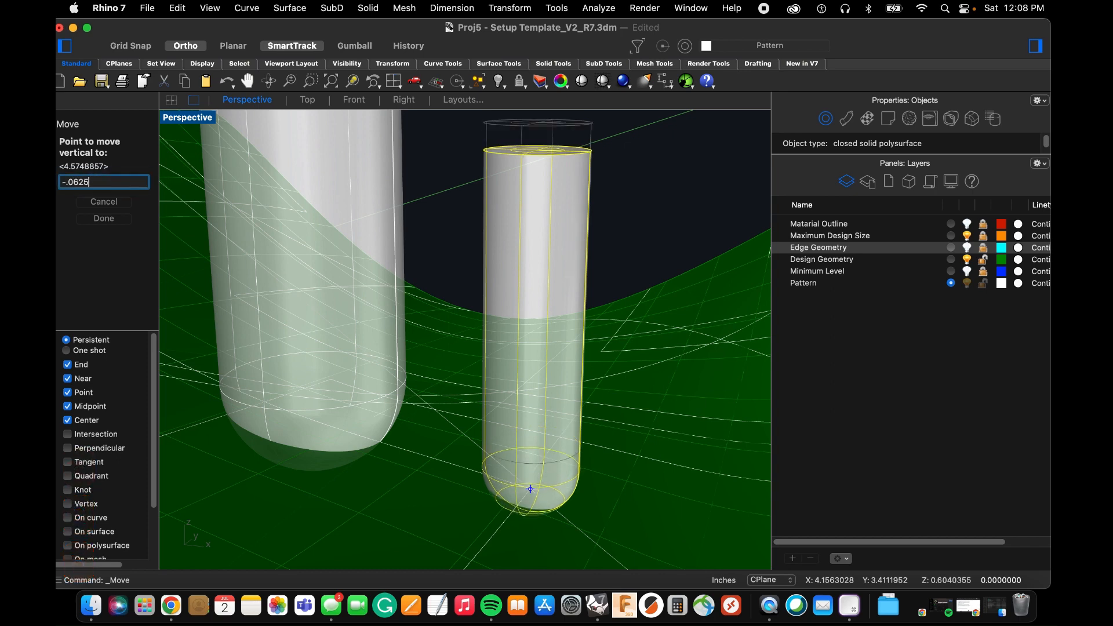
pyautogui.press('Return')
# Move the sunken medium tool from the polyline's corner along the polyline to the far side of the largest tool, and deselect it.
pyautogui.scroll(-3, 581, 463)
pyautogui.moveTo(545, 455)
pyautogui.mouseDown(button='right')
pyautogui.moveTo(534, 454)
pyautogui.moveTo(553, 458)
pyautogui.mouseUp(button='right')
pyautogui.scroll(-6, 553, 458)
pyautogui.scroll(3, 551, 462)
pyautogui.write('m')
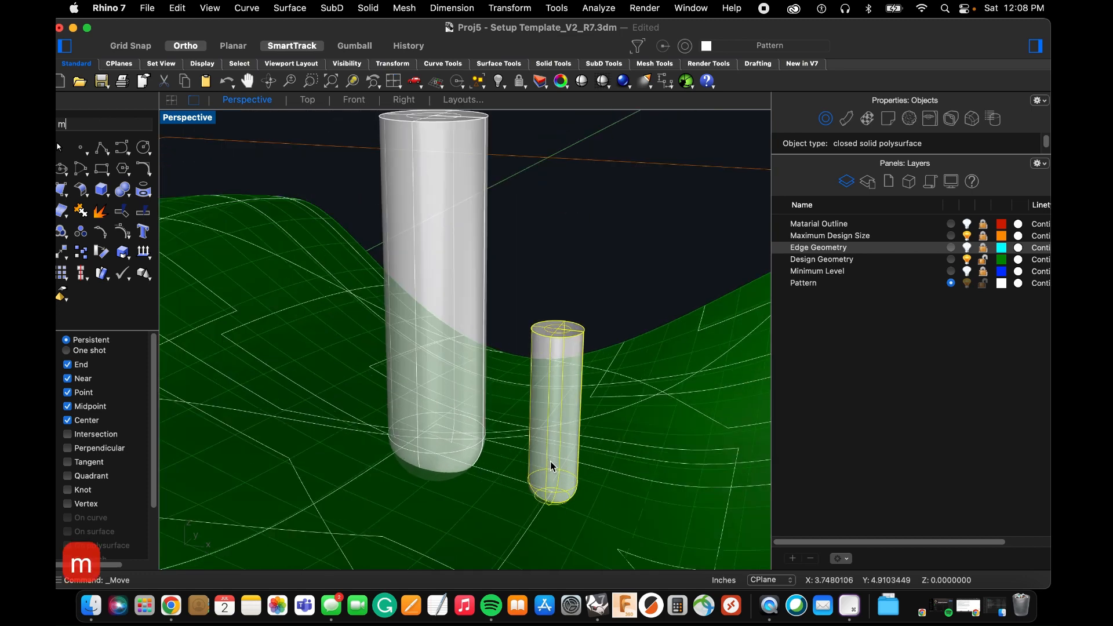
pyautogui.press('Return')
pyautogui.click(552, 491)
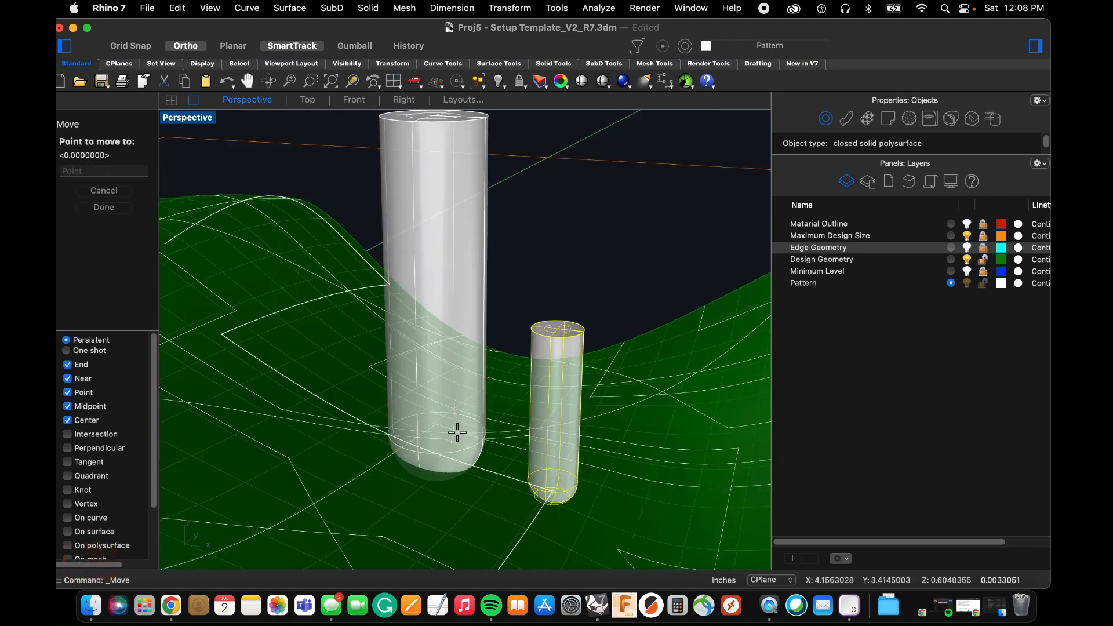
pyautogui.click(324, 398)
pyautogui.scroll(3, 321, 342)
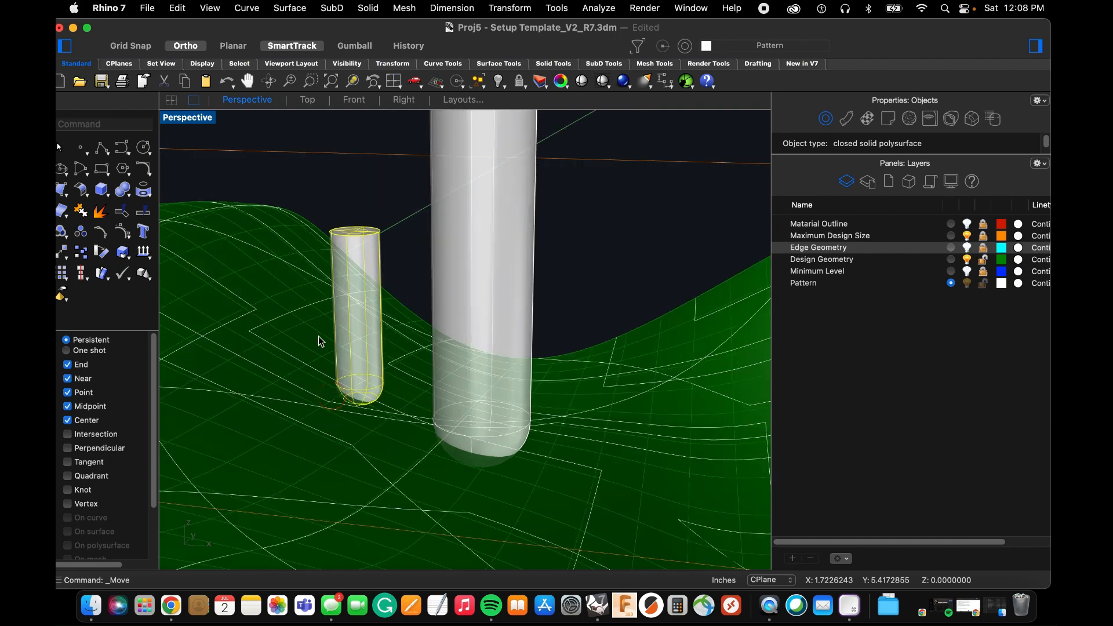
pyautogui.moveTo(320, 342); pyautogui.dragTo(323, 344, button='right')
pyautogui.click(328, 190)
# Move the smallest tool from the lowest point of its rounded tip onto the same corner of the projected polyline.
pyautogui.moveTo(346, 297); pyautogui.dragTo(368, 307, button='right')
pyautogui.scroll(-4, 369, 310)
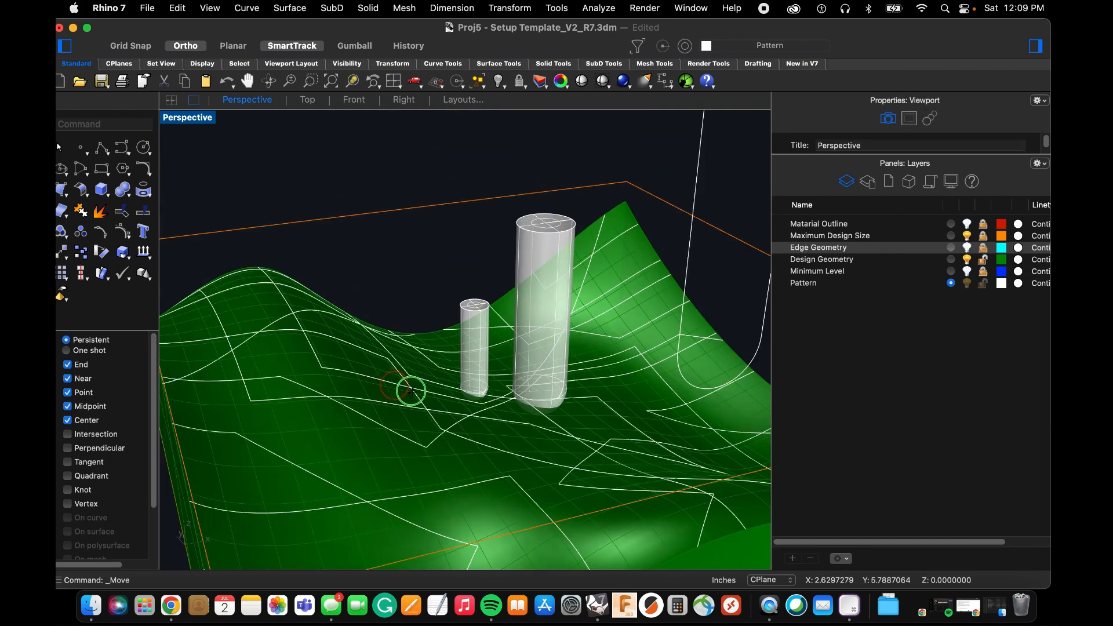
pyautogui.moveTo(411, 392); pyautogui.dragTo(516, 397, button='right')
pyautogui.scroll(8, 660, 369)
pyautogui.scroll(-10, 608, 394)
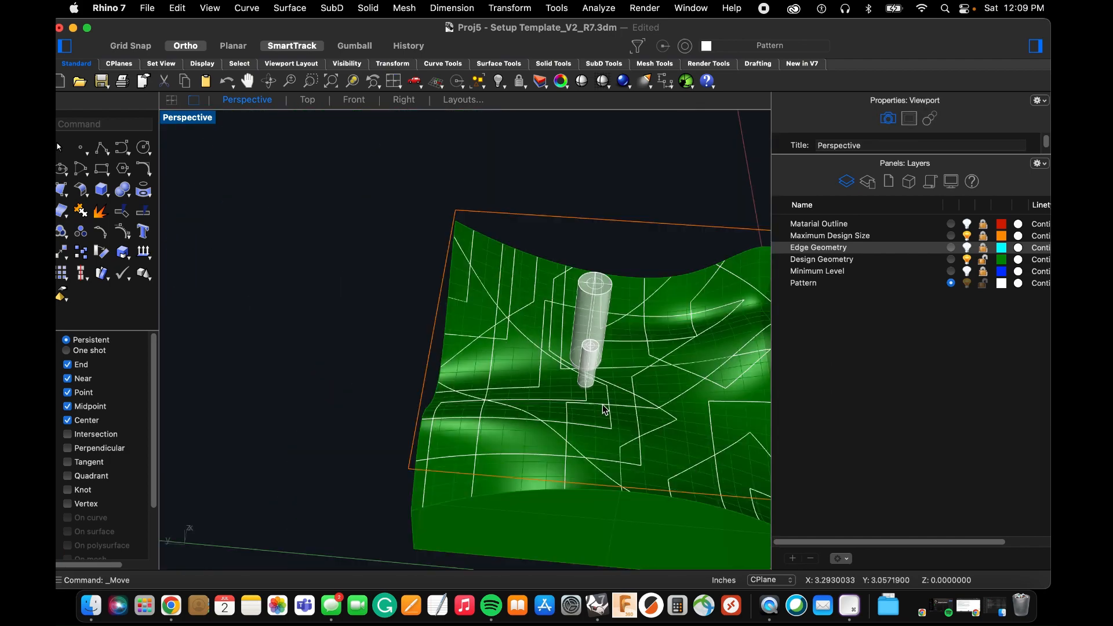
pyautogui.moveTo(603, 406); pyautogui.dragTo(482, 402, button='right')
pyautogui.scroll(-3, 481, 402)
pyautogui.scroll(8, 573, 395)
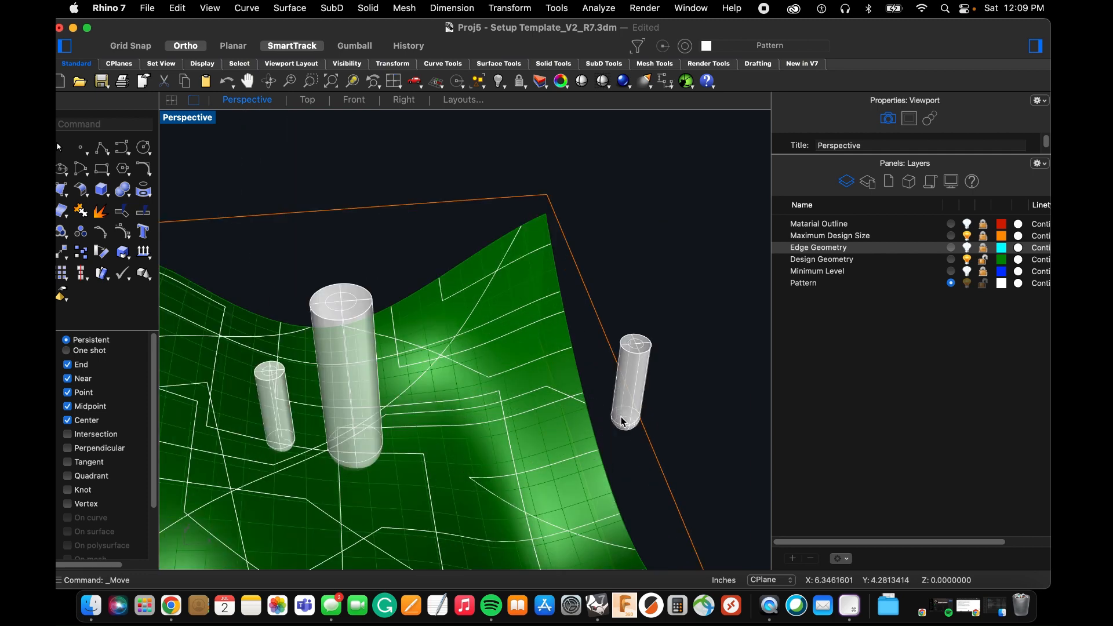
pyautogui.click(622, 421)
pyautogui.scroll(3, 625, 421)
pyautogui.press('Return')
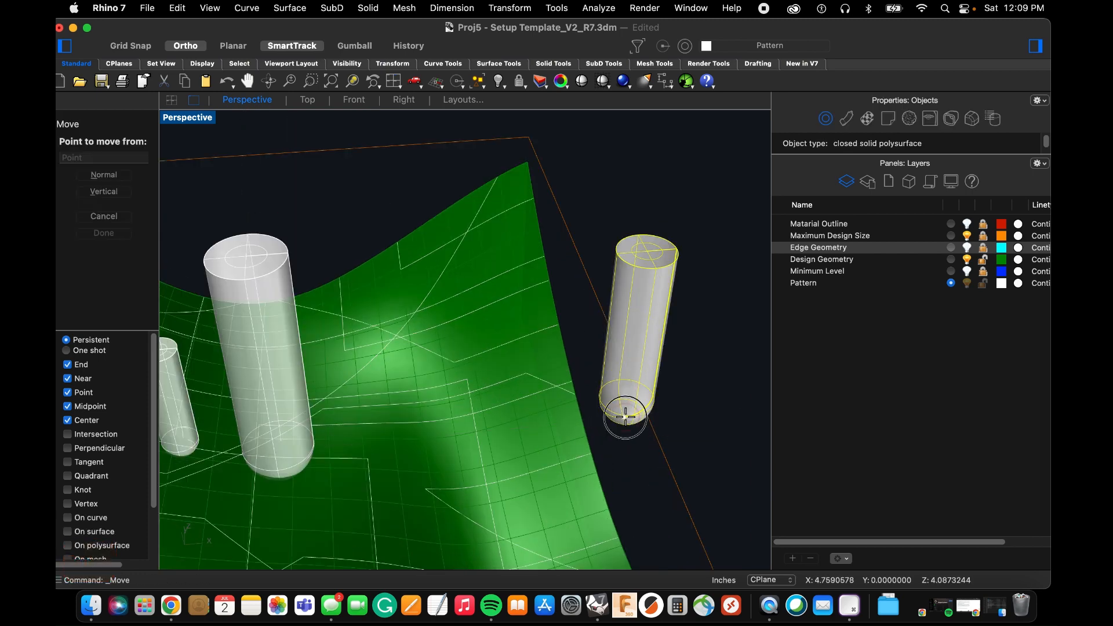
pyautogui.click(625, 416)
pyautogui.click(369, 462)
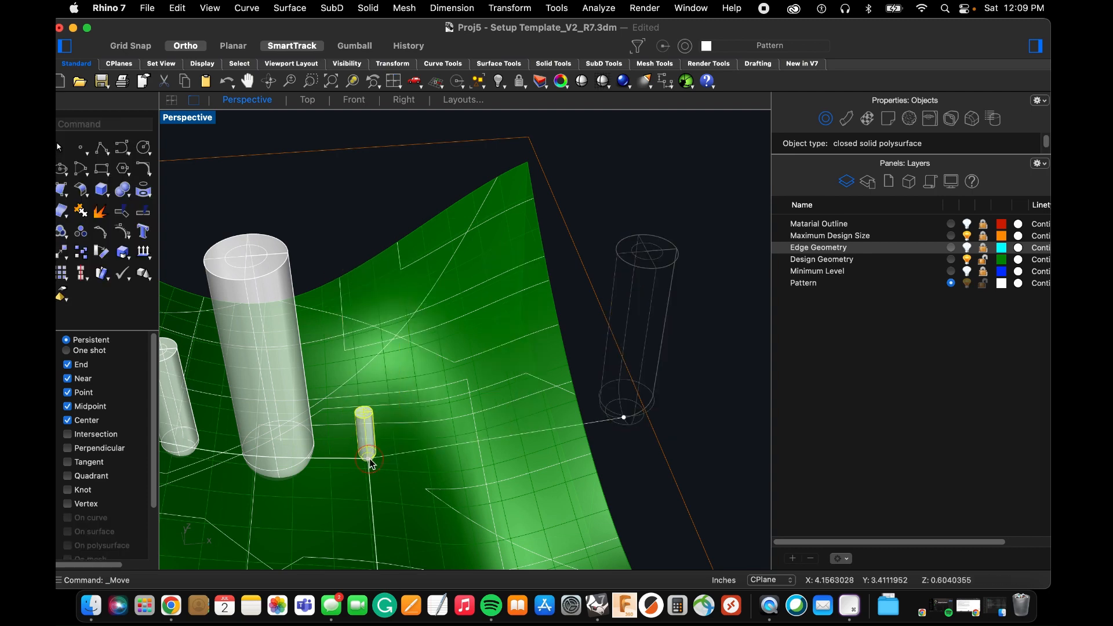
# Move the smallest tool vertically by -0.03125 inches from the lowest point of its tip.
pyautogui.scroll(3, 370, 461)
pyautogui.write('m')
pyautogui.press('space')
pyautogui.press('v')
pyautogui.press('space')
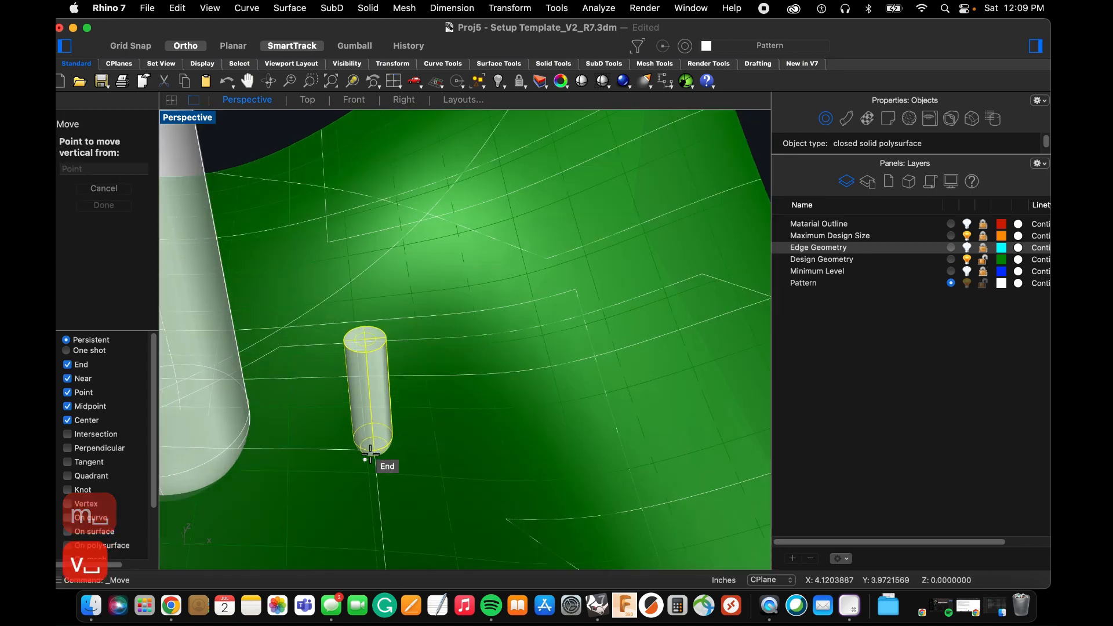
pyautogui.scroll(5, 382, 459)
pyautogui.click(386, 435)
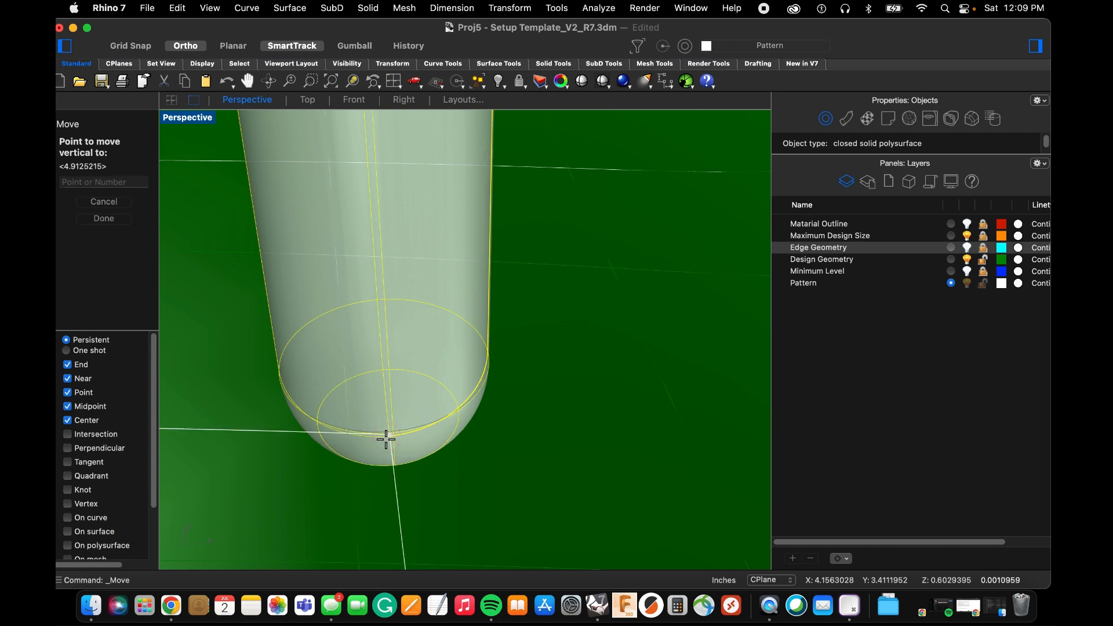
pyautogui.write('-.0')
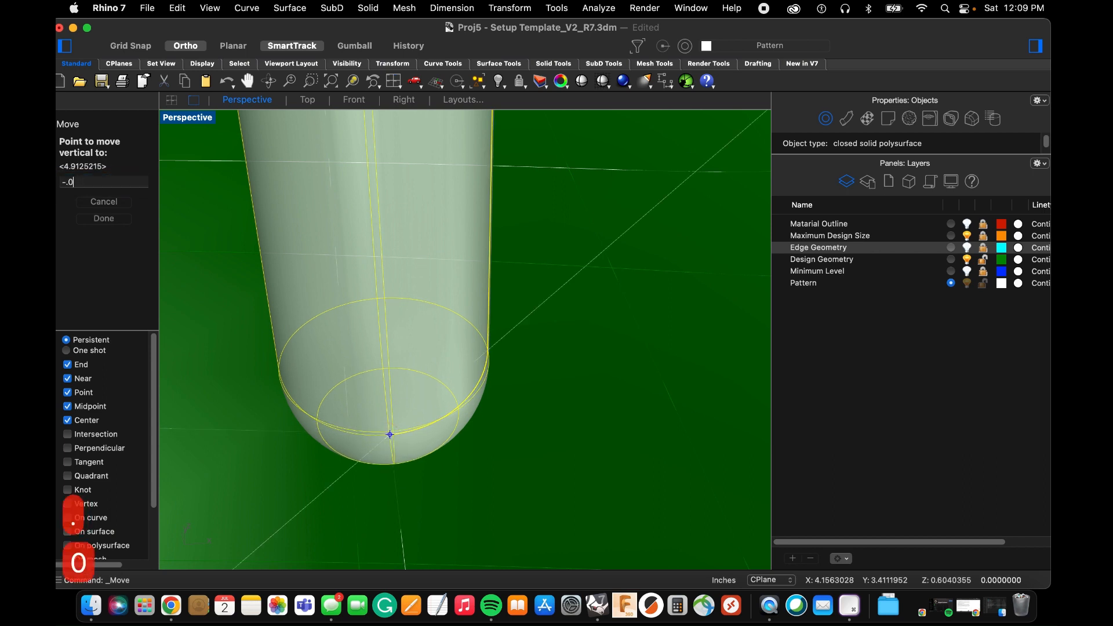
pyautogui.write('3125')
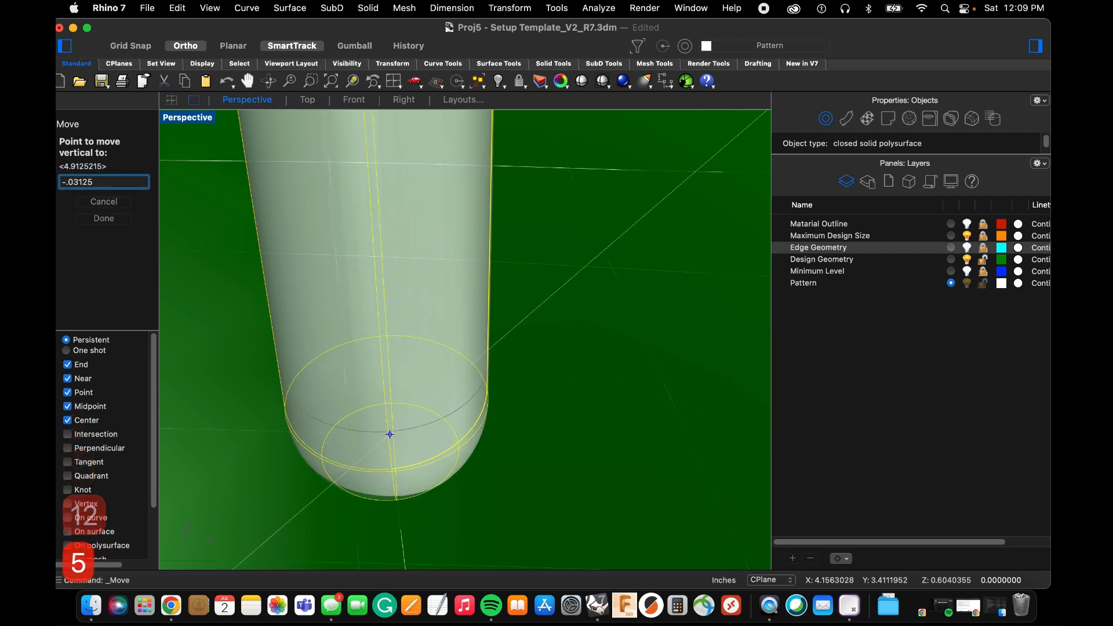
pyautogui.press('Return')
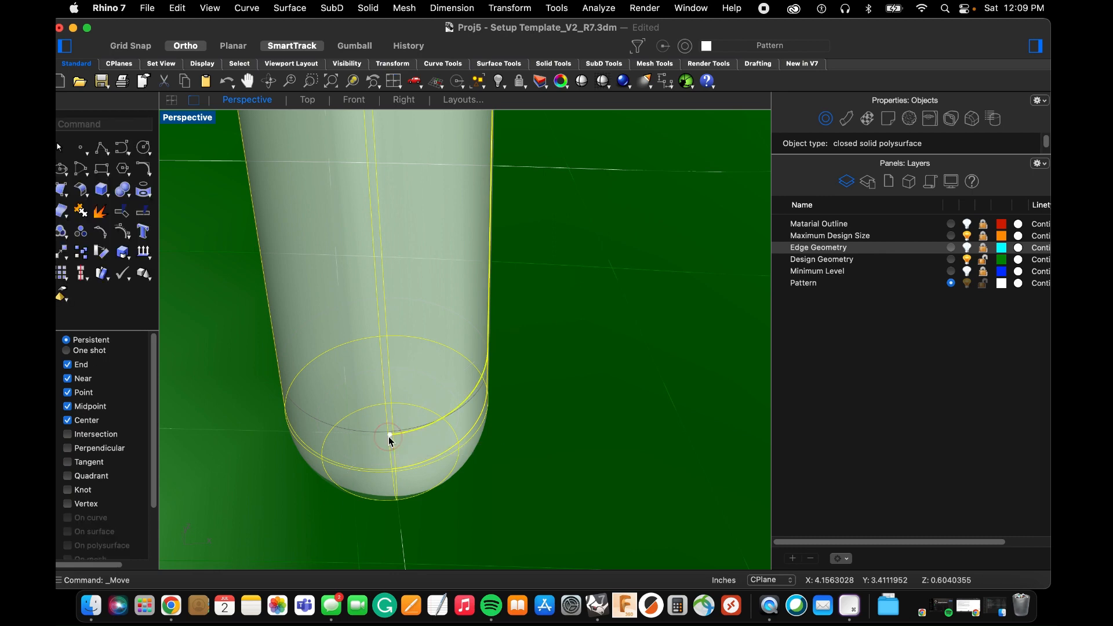
# Move the sunken smallest tool from the corner along the projected polyline to a point beyond the medium tool, and deselect it.
pyautogui.scroll(-5, 491, 460)
pyautogui.scroll(3, 467, 456)
pyautogui.press('Return')
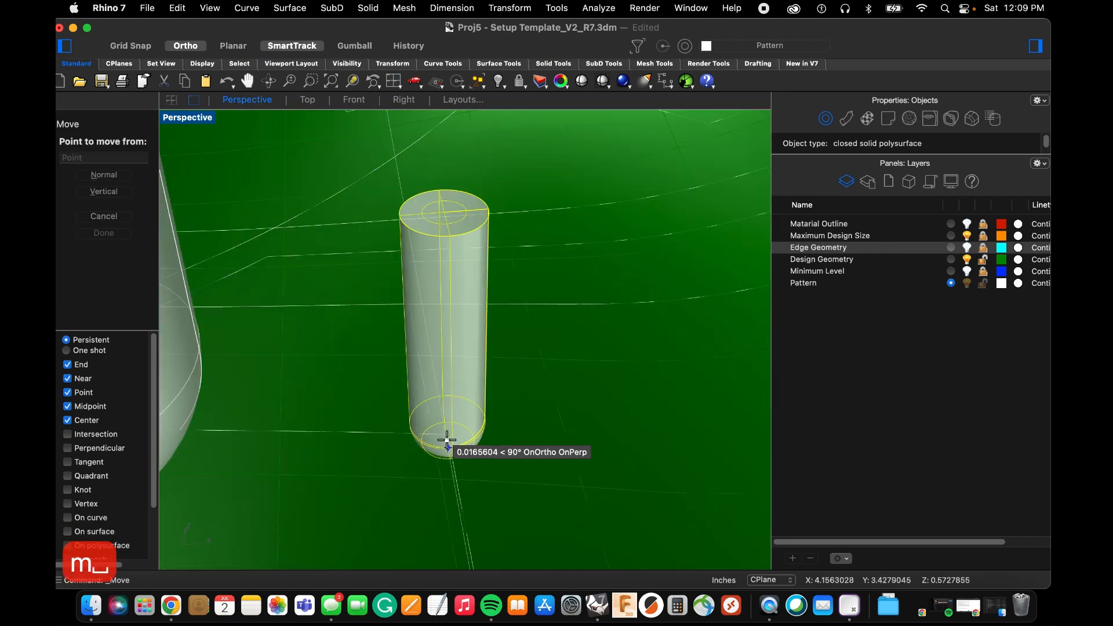
pyautogui.click(449, 443)
pyautogui.scroll(-10, 644, 446)
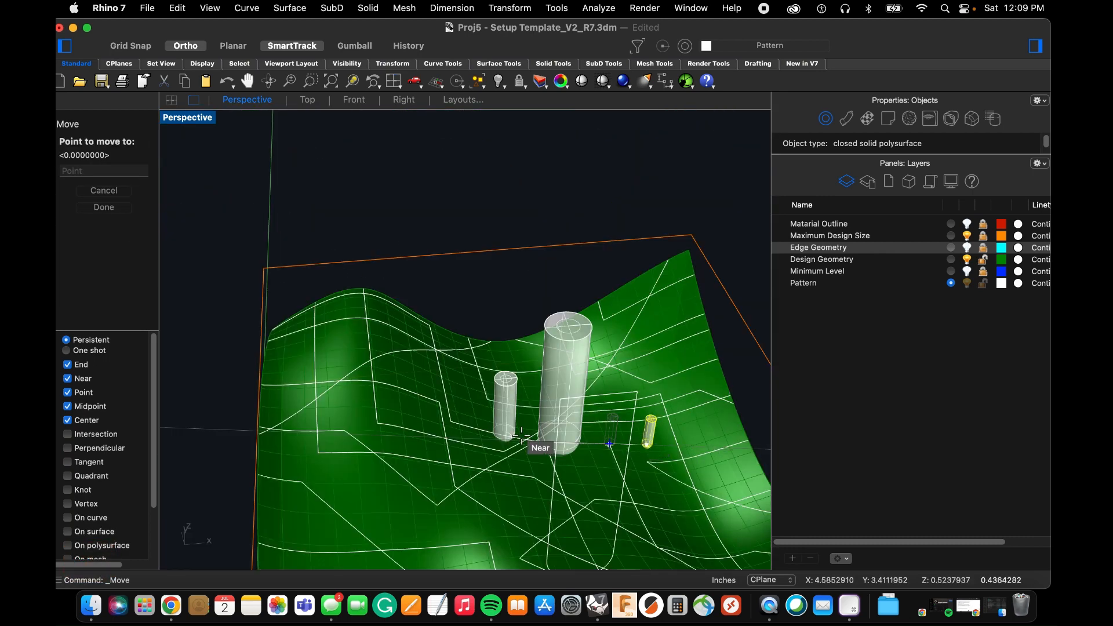
pyautogui.scroll(5, 492, 433)
pyautogui.click(463, 424)
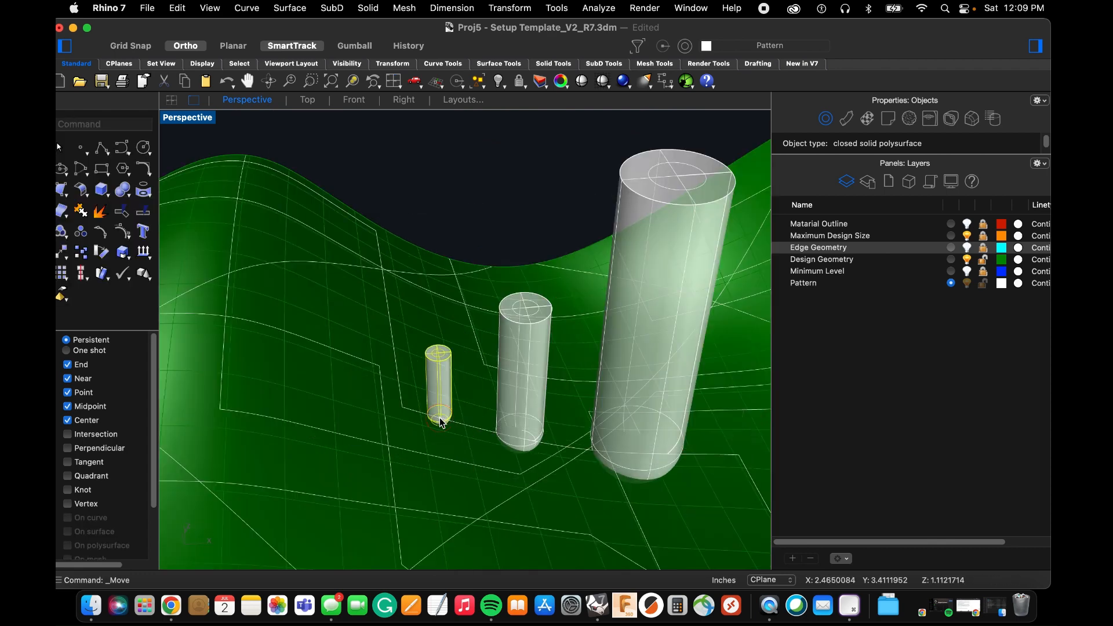
pyautogui.scroll(-3, 447, 422)
pyautogui.click(462, 265)
# Examine up close how the rounded tips of the three tools sink into the wavy surface along the projected polyline.
pyautogui.write('z')
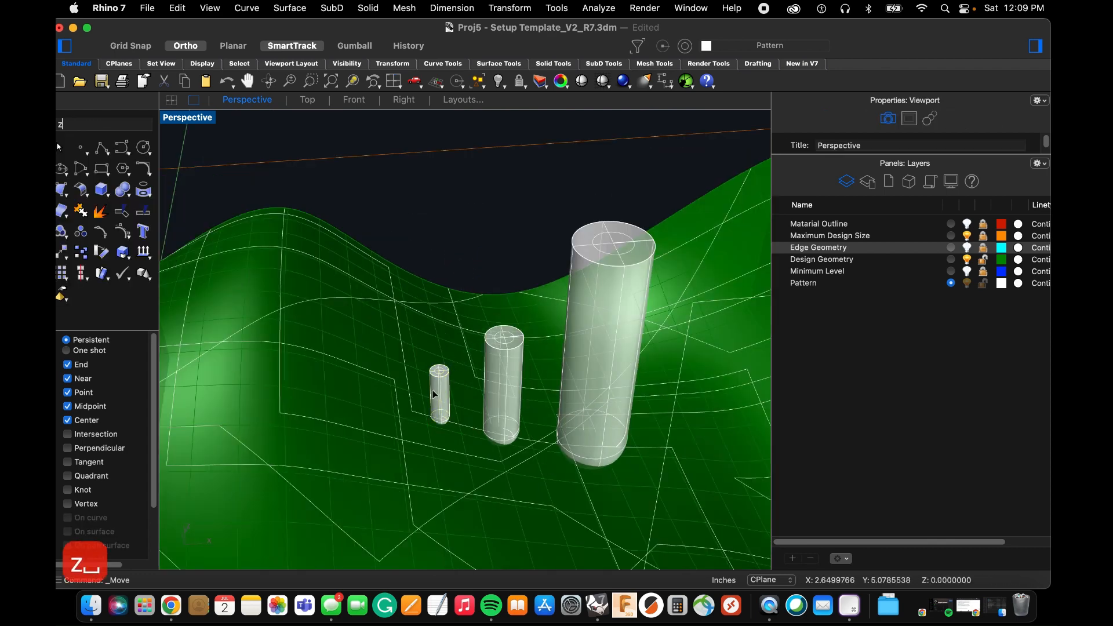
pyautogui.press('Return')
pyautogui.moveTo(382, 378); pyautogui.dragTo(638, 502)
pyautogui.scroll(5, 592, 464)
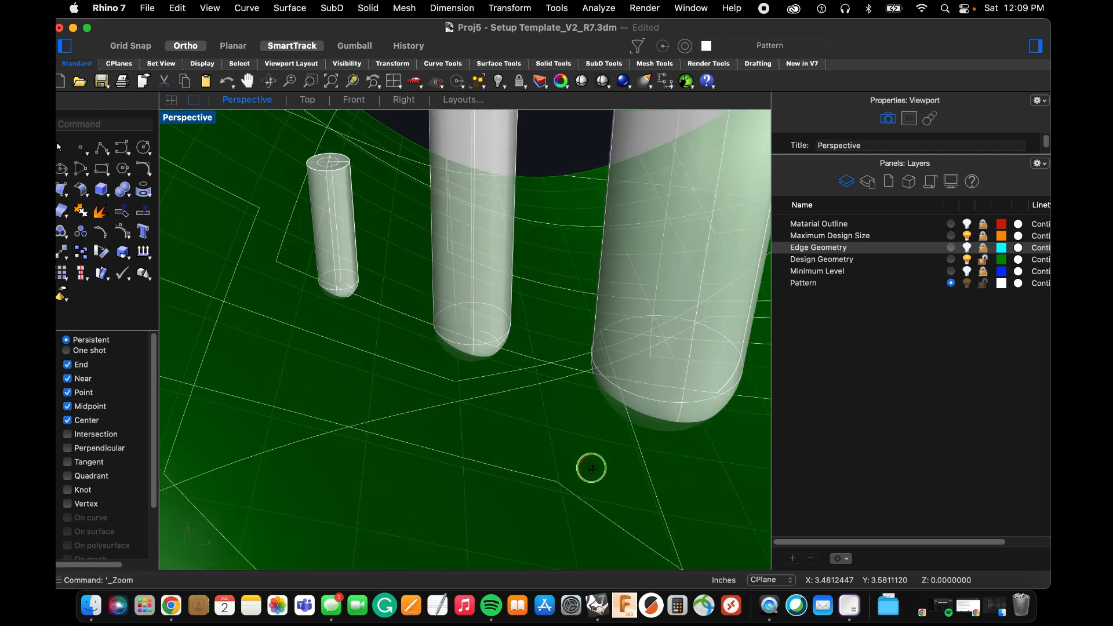
pyautogui.scroll(8, 567, 456)
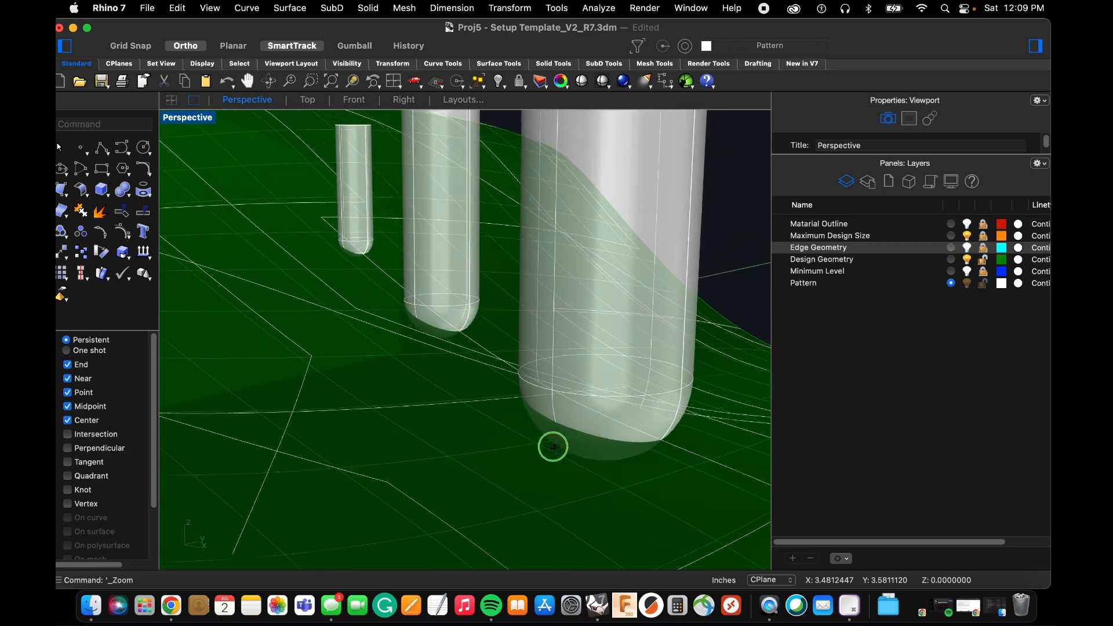
pyautogui.scroll(10, 504, 437)
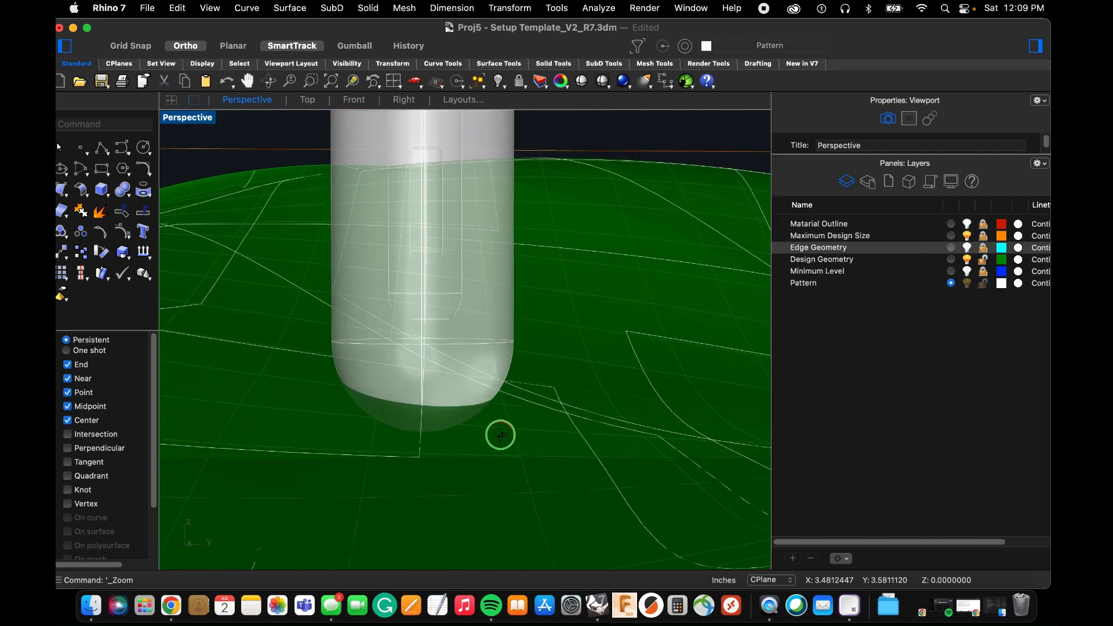
pyautogui.scroll(-5, 488, 434)
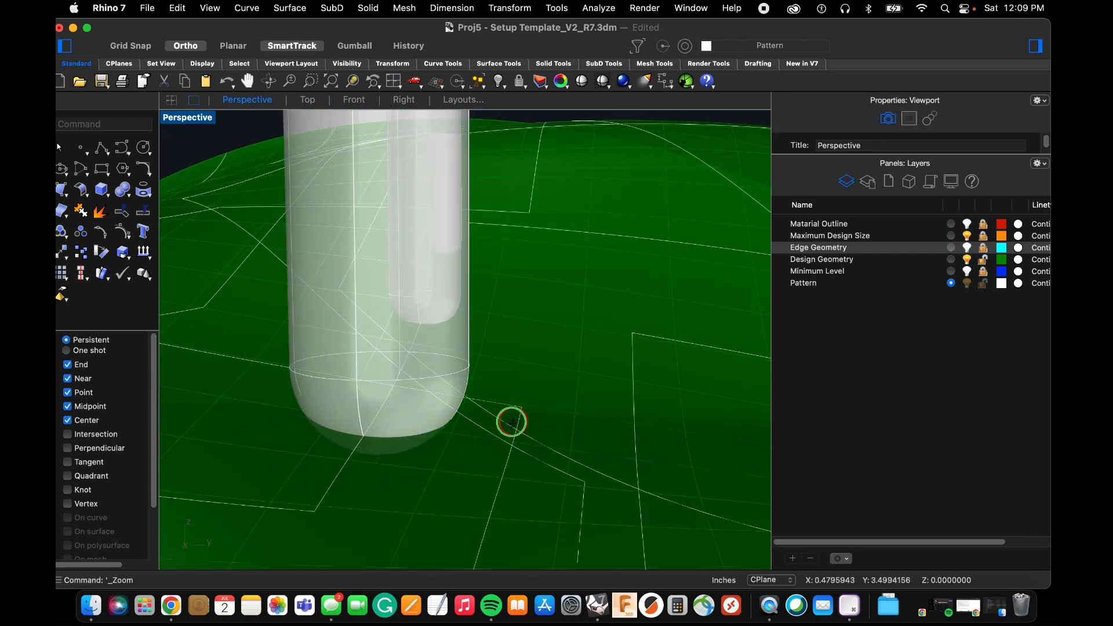
pyautogui.scroll(-10, 511, 422)
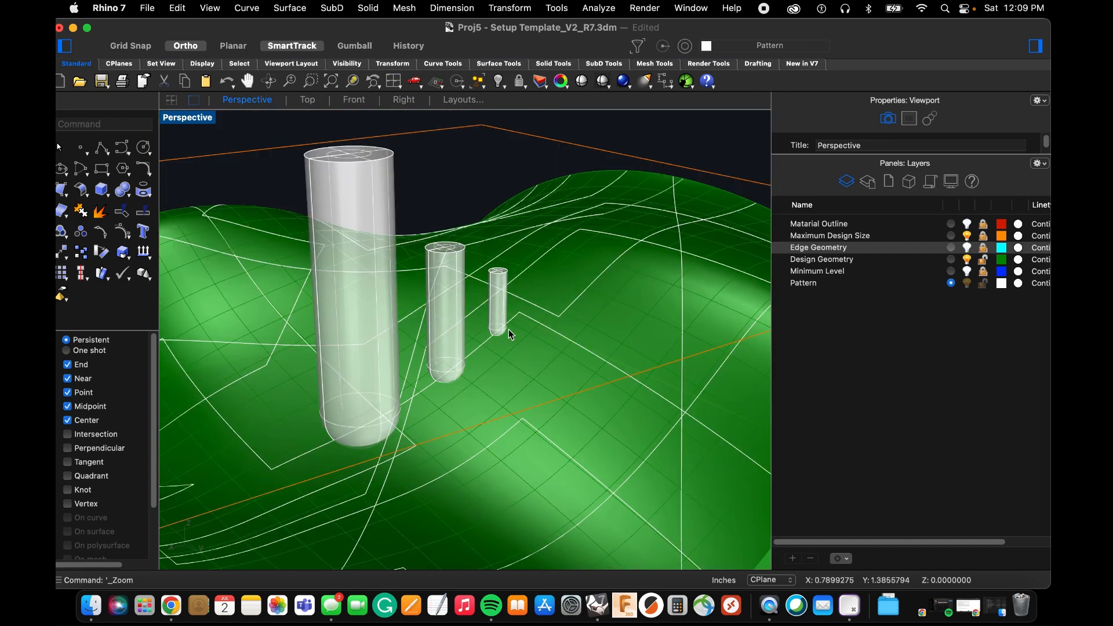
# Compare the cutting depth and diameter of the three round-nosed tools along the projected polyline from several angles.
pyautogui.scroll(10, 510, 335)
pyautogui.scroll(-6, 527, 335)
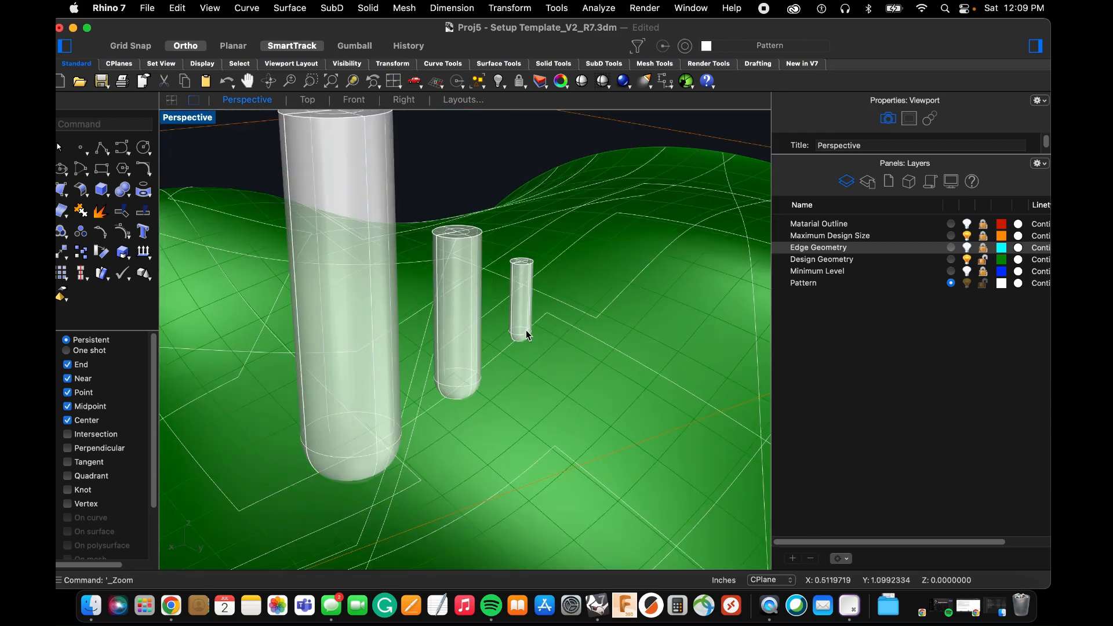
pyautogui.scroll(5, 527, 334)
pyautogui.scroll(-5, 525, 333)
pyautogui.scroll(5, 349, 445)
pyautogui.moveTo(353, 432); pyautogui.dragTo(365, 437, button='right')
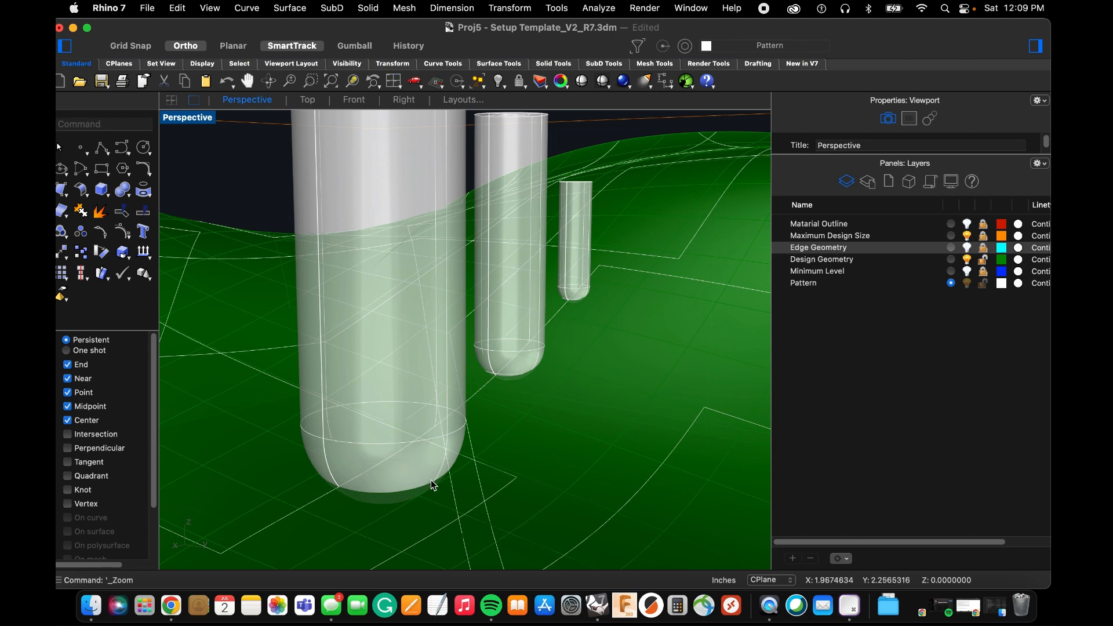
pyautogui.moveTo(531, 412); pyautogui.dragTo(570, 356, button='right')
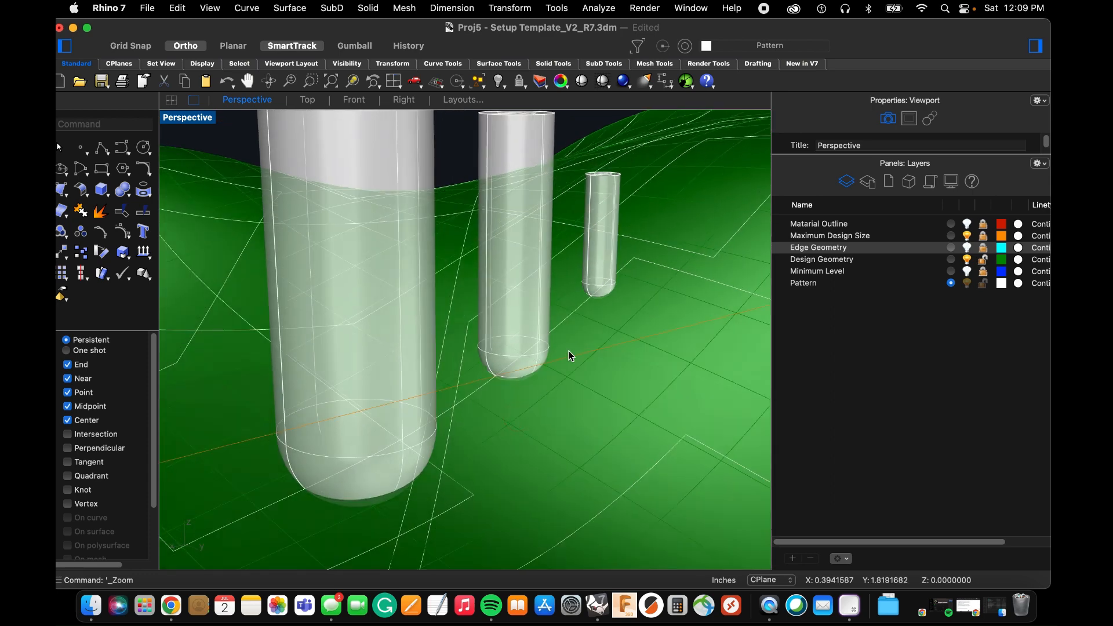
pyautogui.scroll(5, 616, 279)
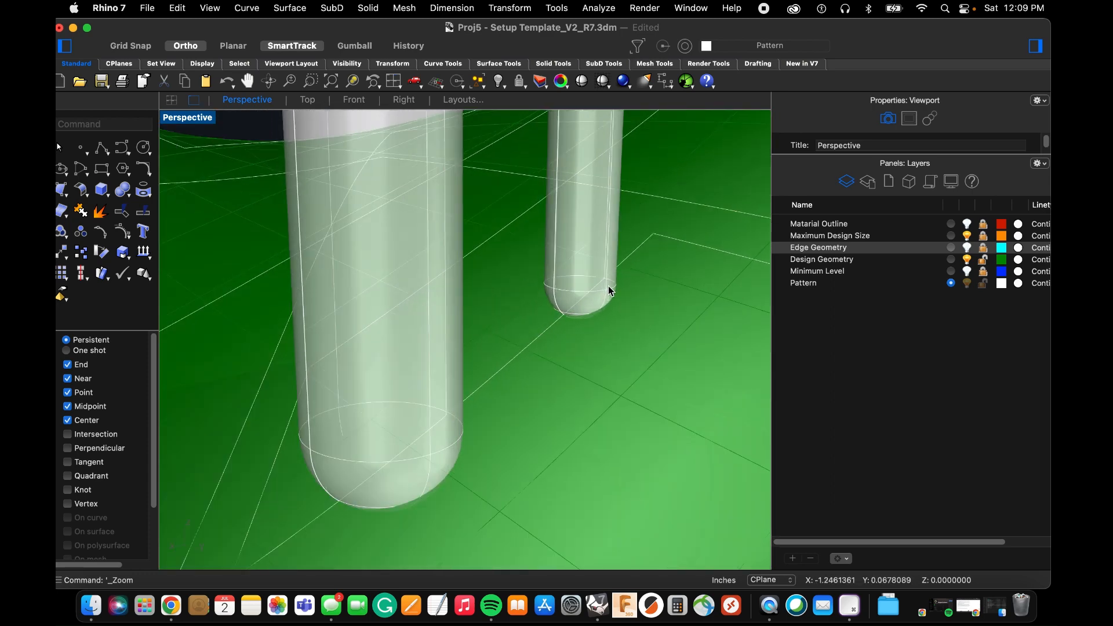
pyautogui.scroll(-2, 579, 313)
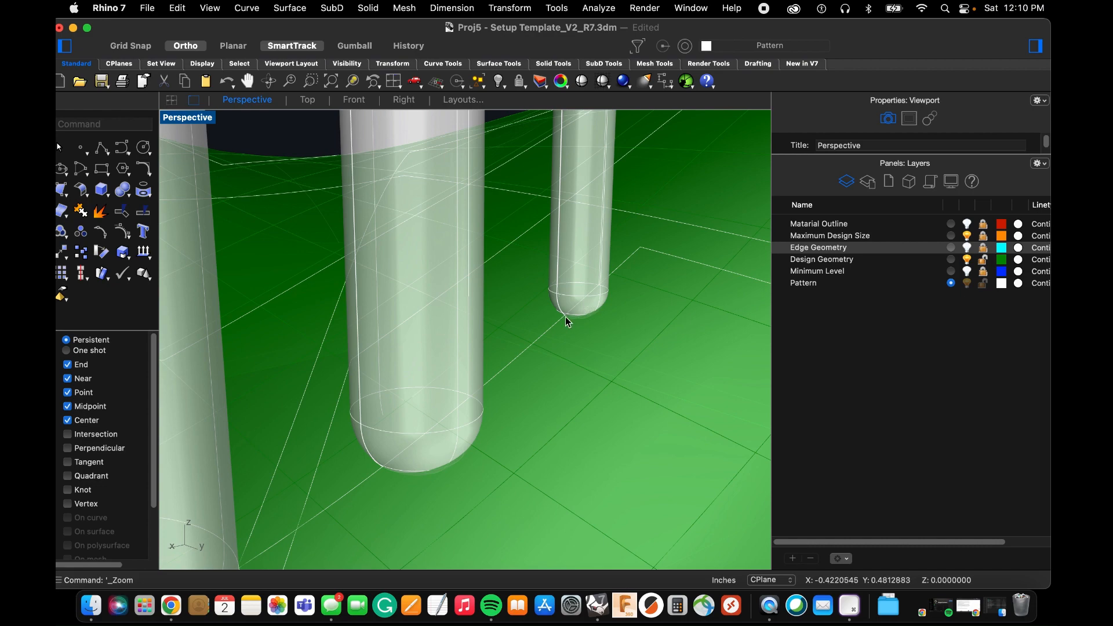
pyautogui.scroll(-3, 567, 322)
pyautogui.scroll(6, 576, 318)
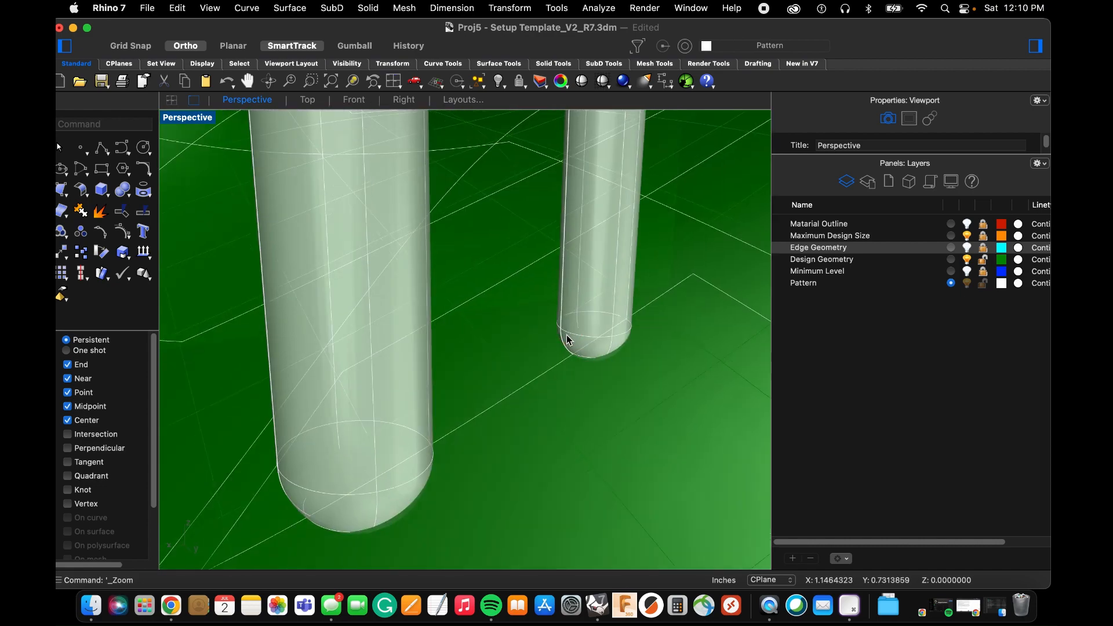
pyautogui.scroll(-4, 567, 340)
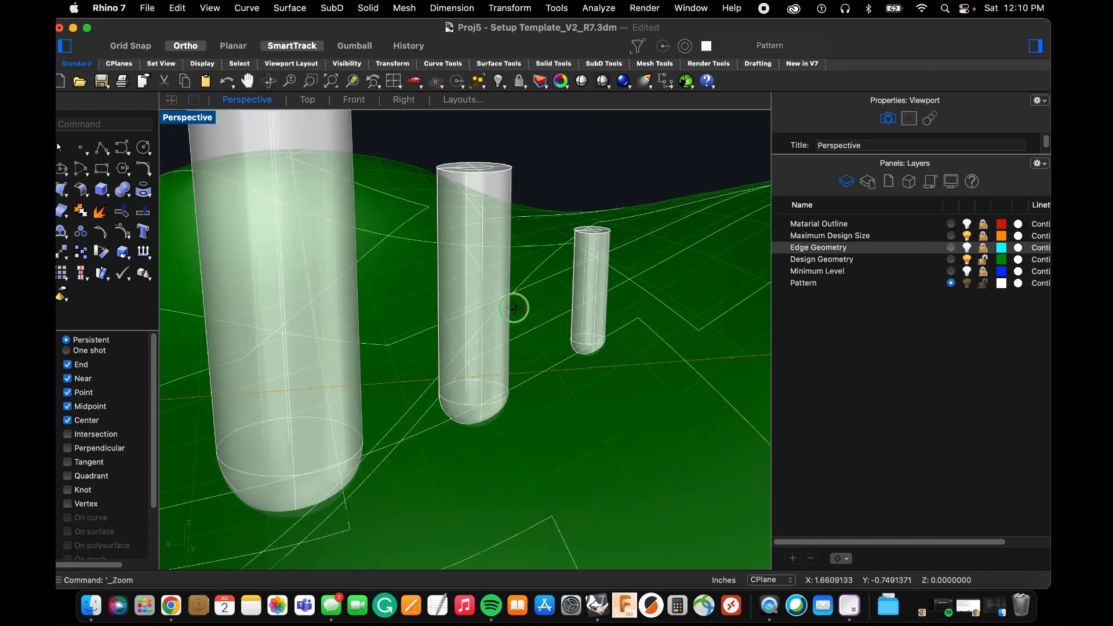
pyautogui.moveTo(514, 309); pyautogui.dragTo(527, 277, button='right')
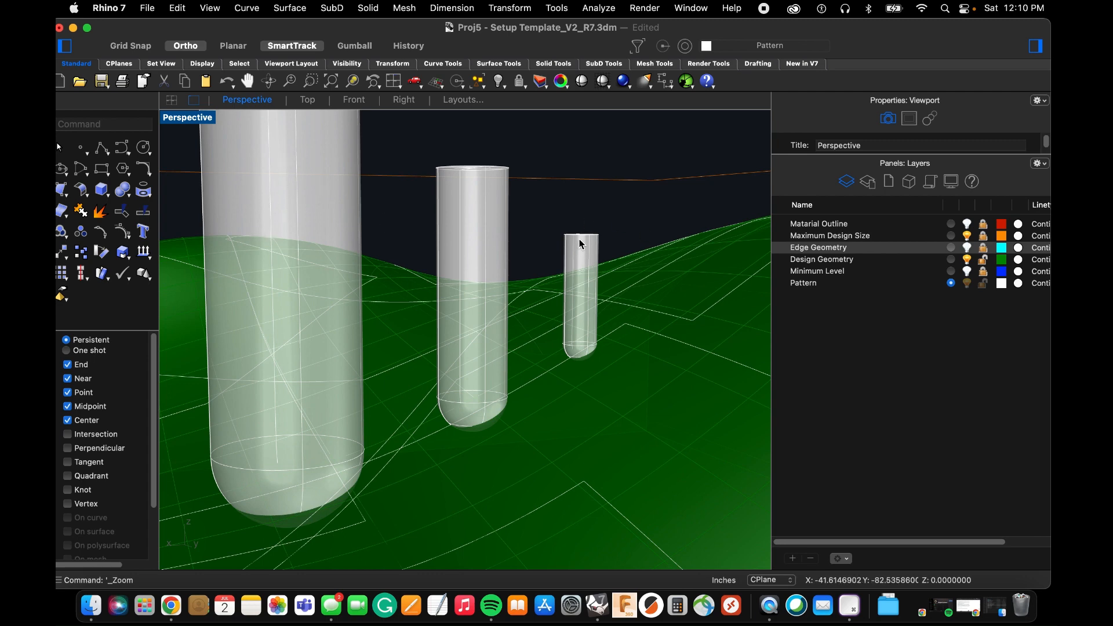
pyautogui.moveTo(387, 307); pyautogui.dragTo(380, 314, button='right')
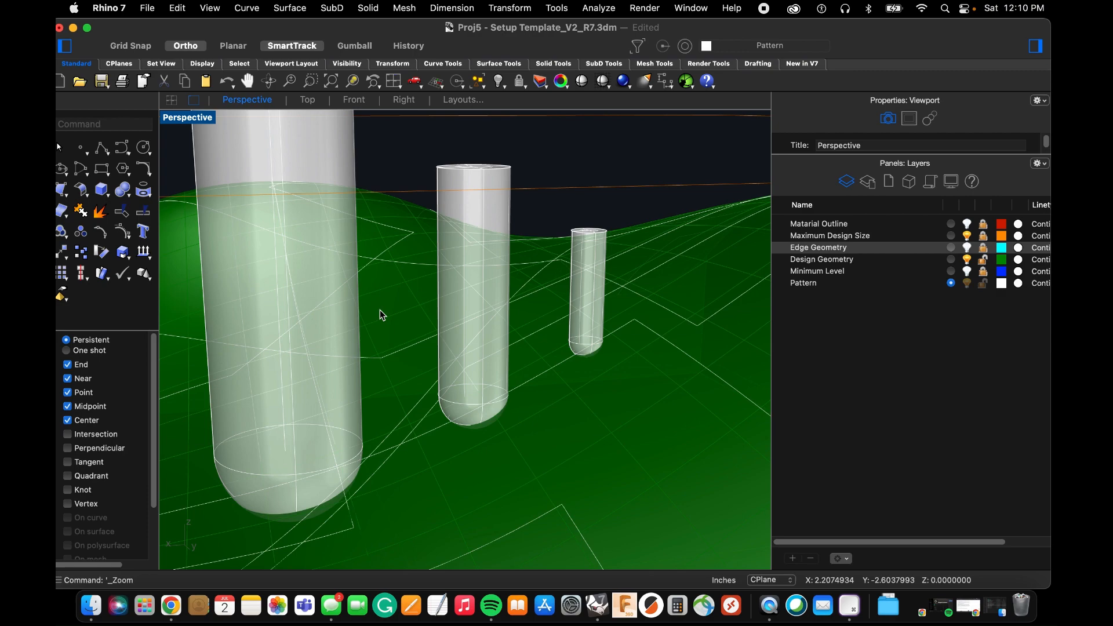
pyautogui.moveTo(382, 315); pyautogui.dragTo(572, 298, button='right')
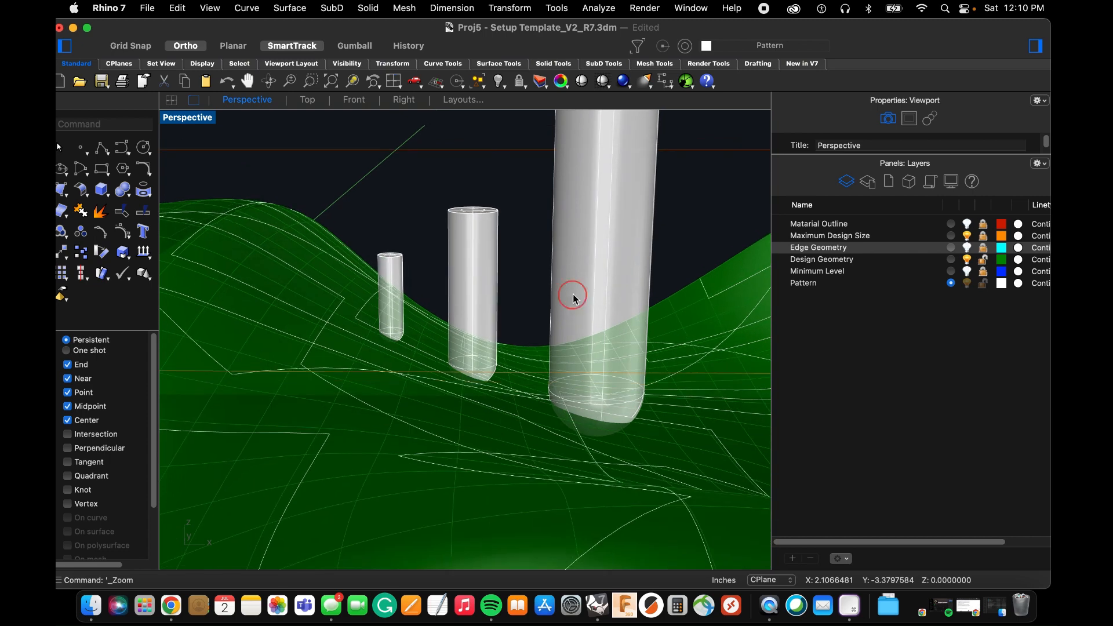
# Delete the leftover closed profile curve standing above the wavy surface.
pyautogui.scroll(-8, 572, 298)
pyautogui.moveTo(598, 155); pyautogui.dragTo(498, 143)
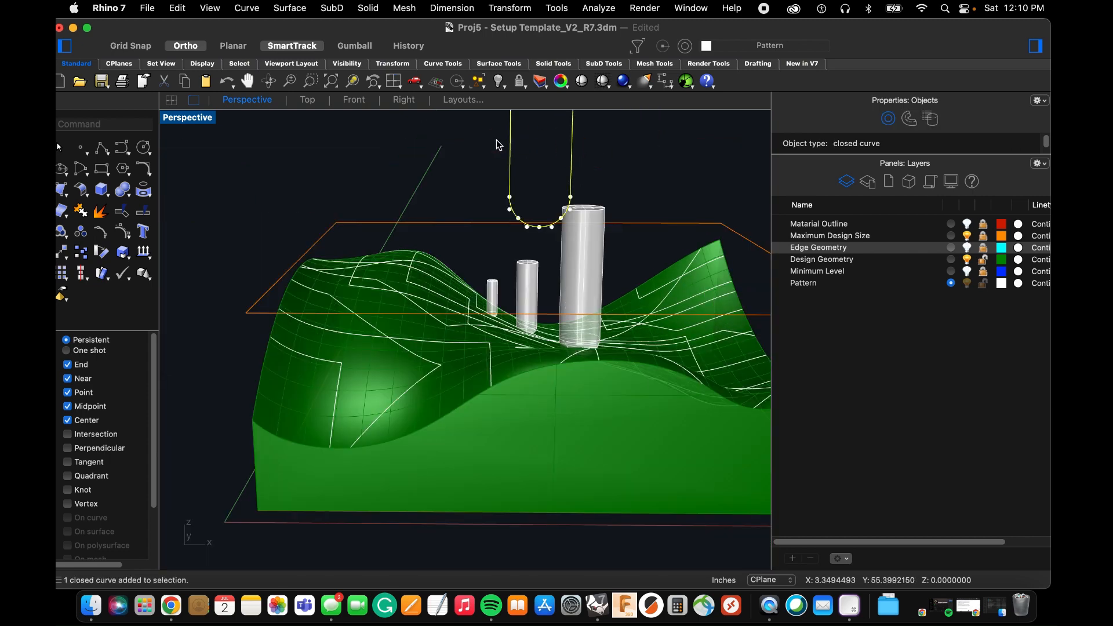
pyautogui.press('Delete')
# Select the three round-nosed tools and add a new layer coloured Magenta.
pyautogui.scroll(5, 503, 241)
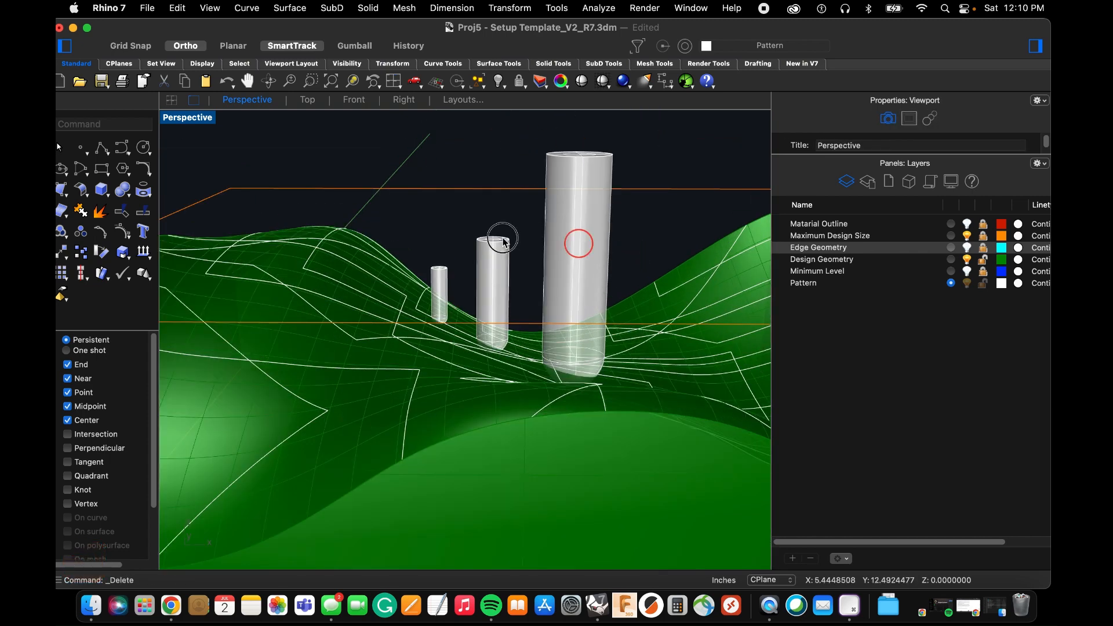
pyautogui.click(592, 264)
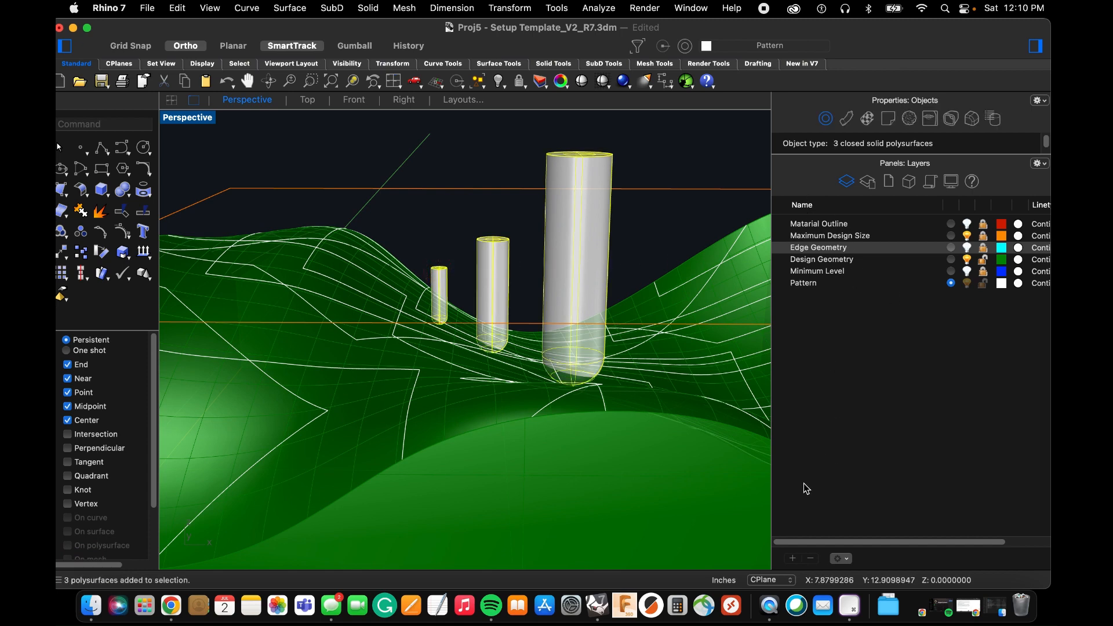
pyautogui.click(791, 559)
pyautogui.click(1001, 259)
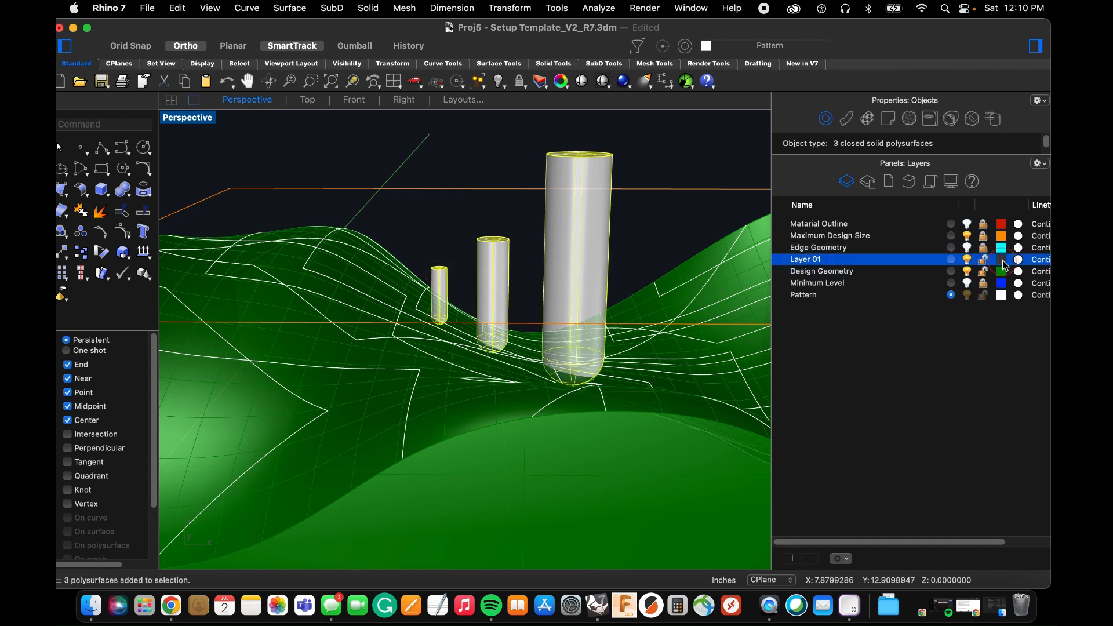
pyautogui.scroll(-5, 387, 350)
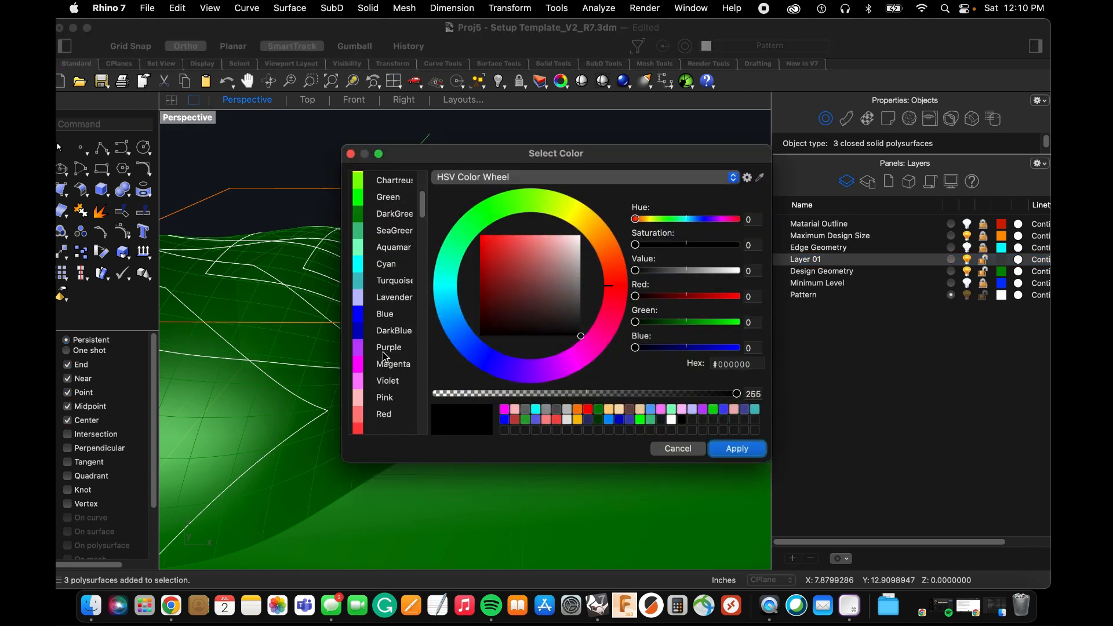
pyautogui.click(386, 363)
pyautogui.click(736, 449)
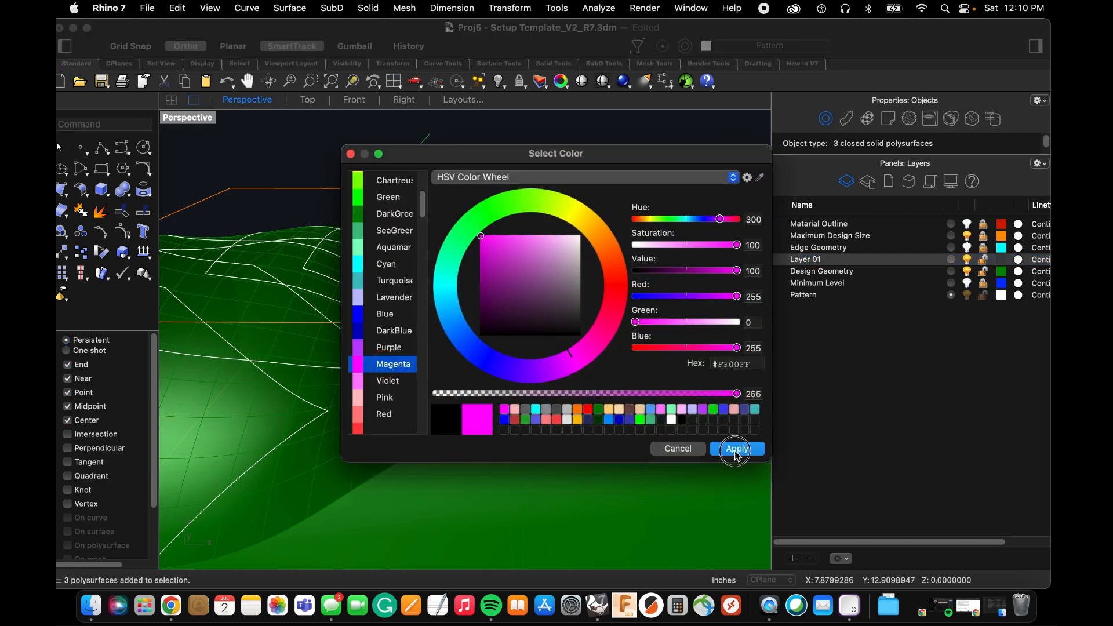
# Change the three selected tools to the new Magenta layer and copy them to the clipboard.
pyautogui.rightClick(817, 261)
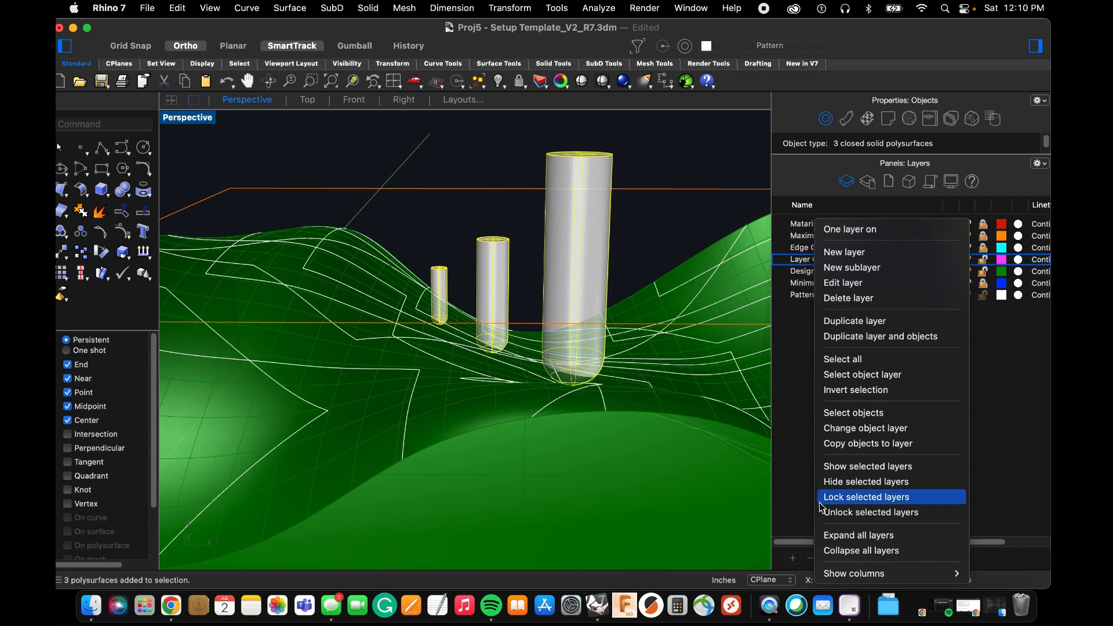
pyautogui.click(856, 428)
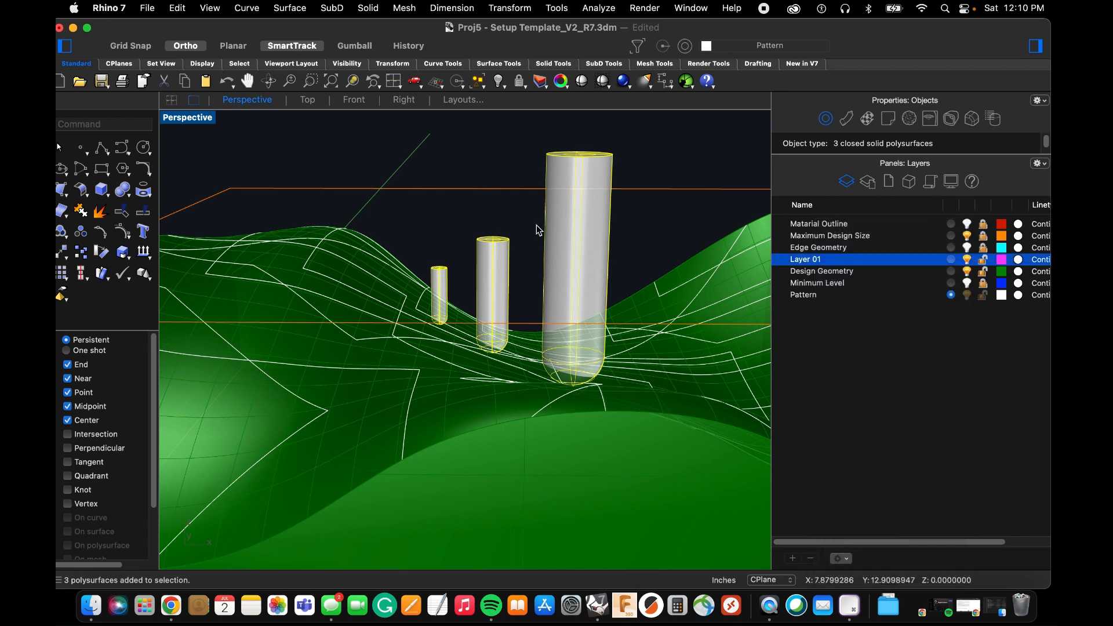
pyautogui.scroll(-4, 462, 386)
pyautogui.moveTo(463, 386); pyautogui.dragTo(607, 315, button='right')
pyautogui.moveTo(605, 311); pyautogui.dragTo(370, 307)
pyautogui.press('super+c')
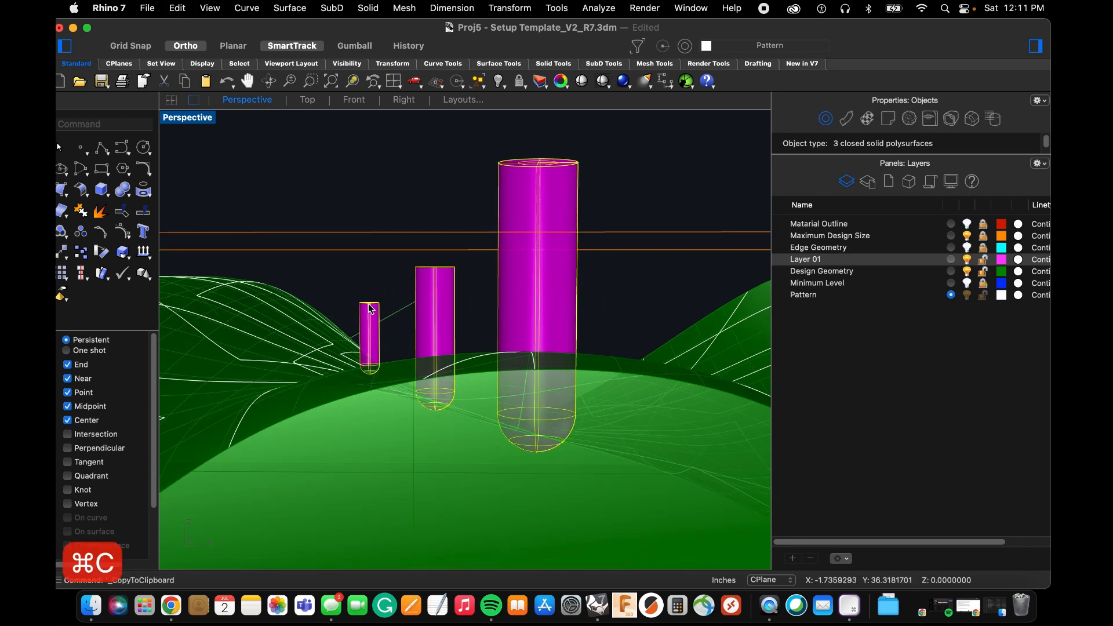
# Undo the tools' layer change, the new Magenta layer, the profile curve deletion and the latest tool moves.
pyautogui.press('super+z')
pyautogui.press('super+z')
pyautogui.press('super+z')
pyautogui.press('super+z')
pyautogui.press('super+z')
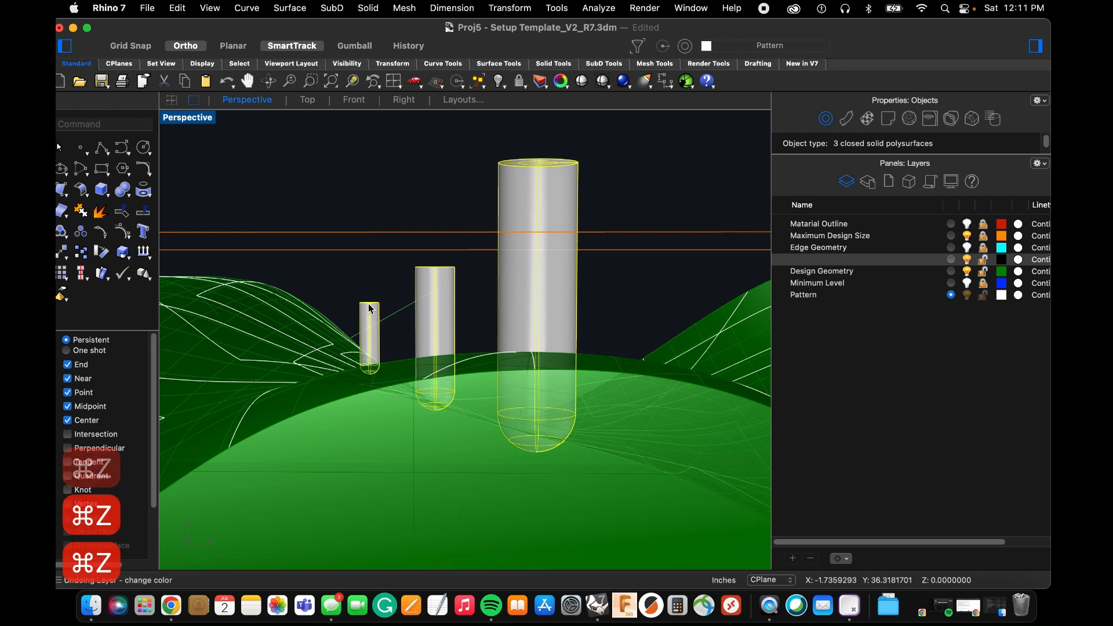
# Undo the remaining tool moves, scaling and construction as well as the polyline projection, back to the flat patterns above the block.
pyautogui.press('super+z')
pyautogui.press('super+z')
pyautogui.press('super+z')
pyautogui.press('super+z')
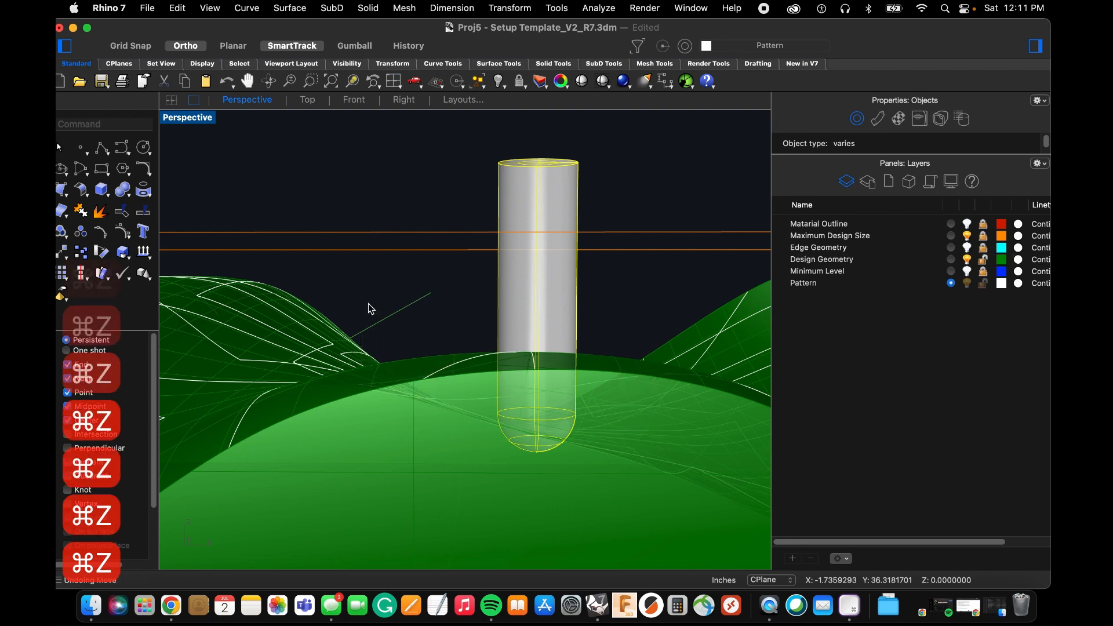
pyautogui.press('super+z')
pyautogui.press('super+z')
pyautogui.press('super+z')
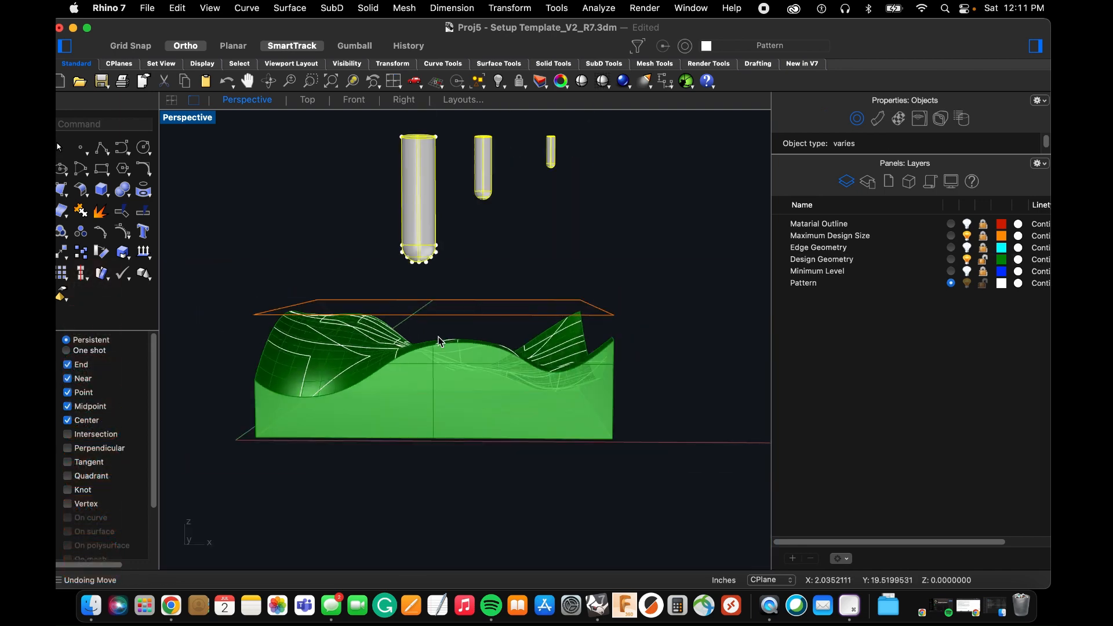
pyautogui.press('super+z')
pyautogui.press('super+z')
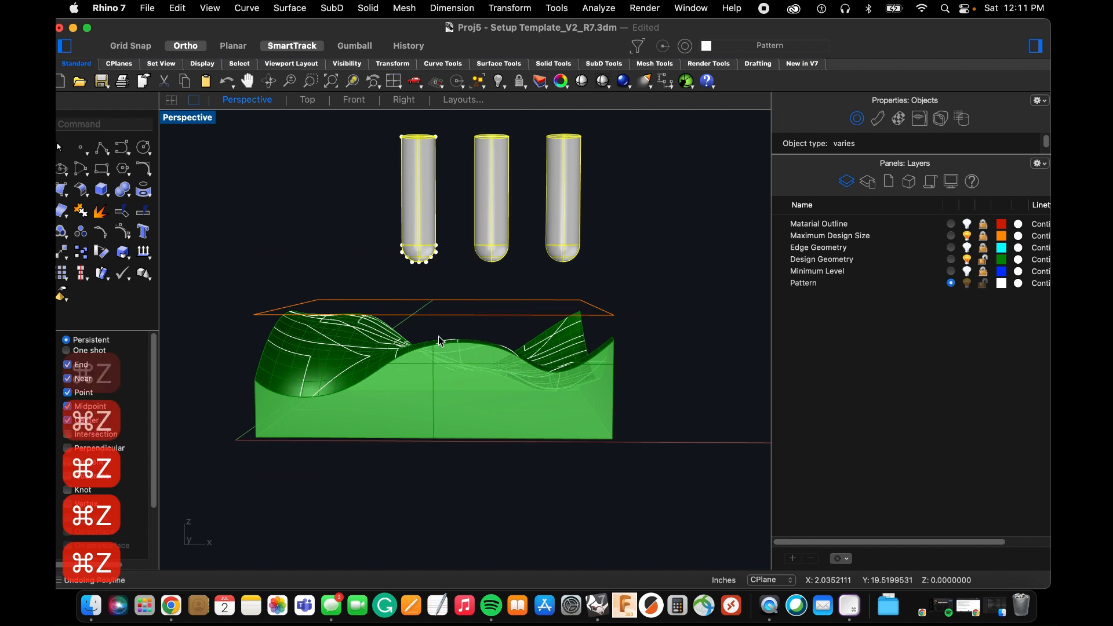
pyautogui.press('super+z')
pyautogui.press('super+z')
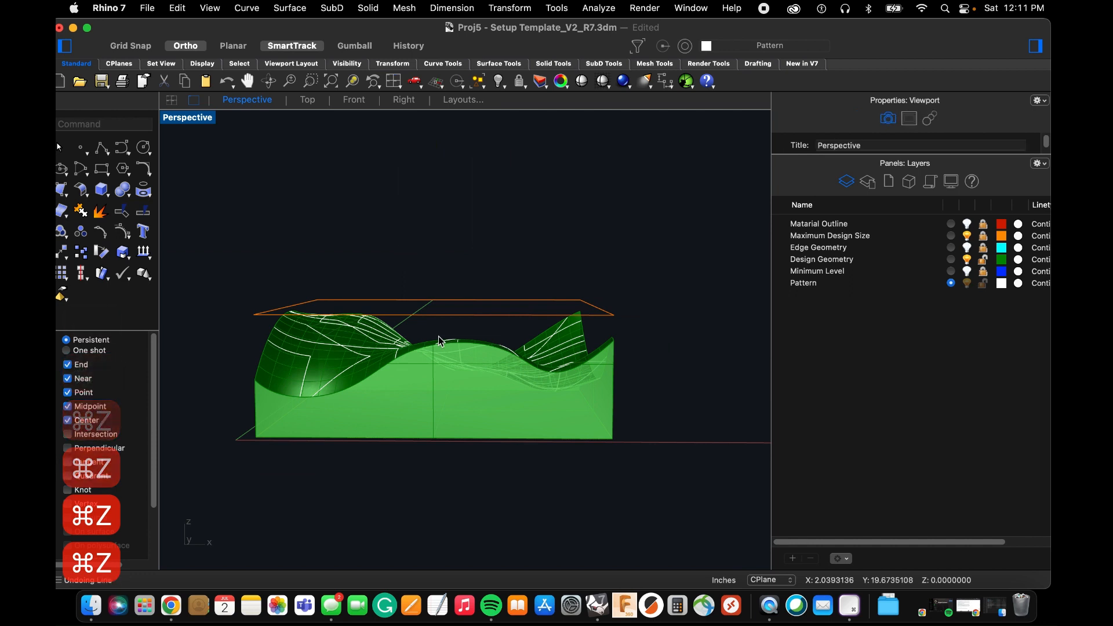
pyautogui.scroll(-9, 443, 338)
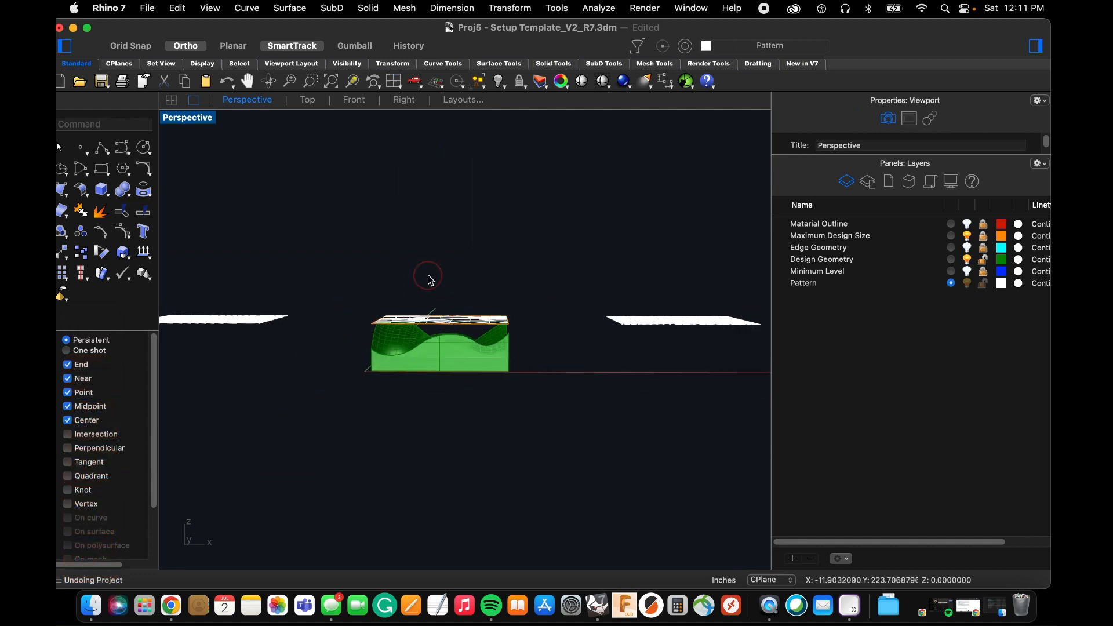
pyautogui.moveTo(427, 277); pyautogui.dragTo(380, 365, button='right')
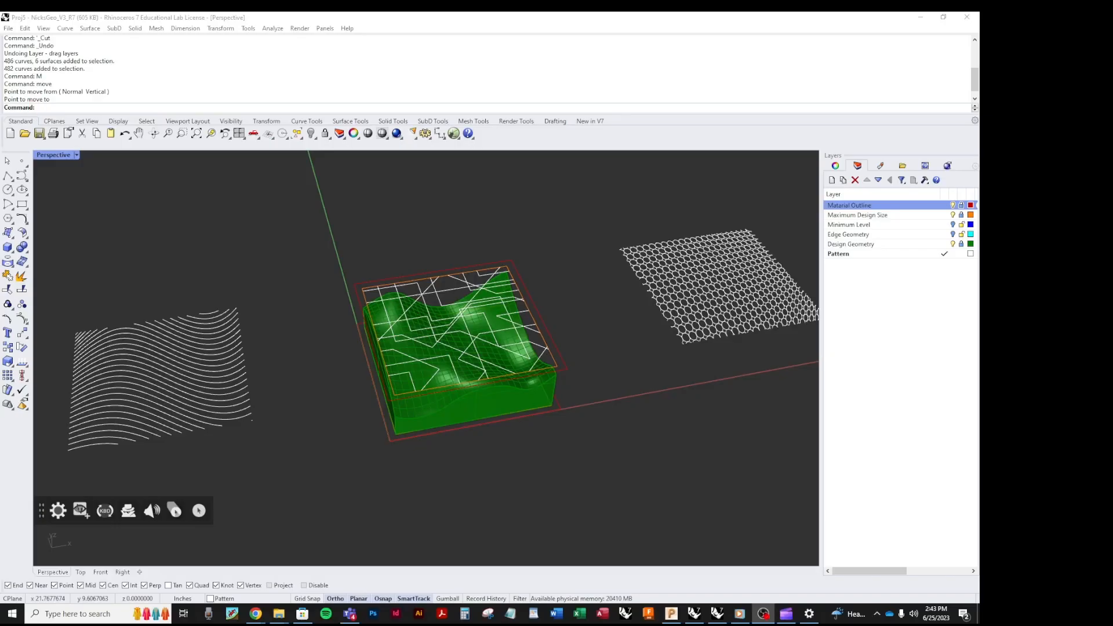
pyautogui.click(681, 449)
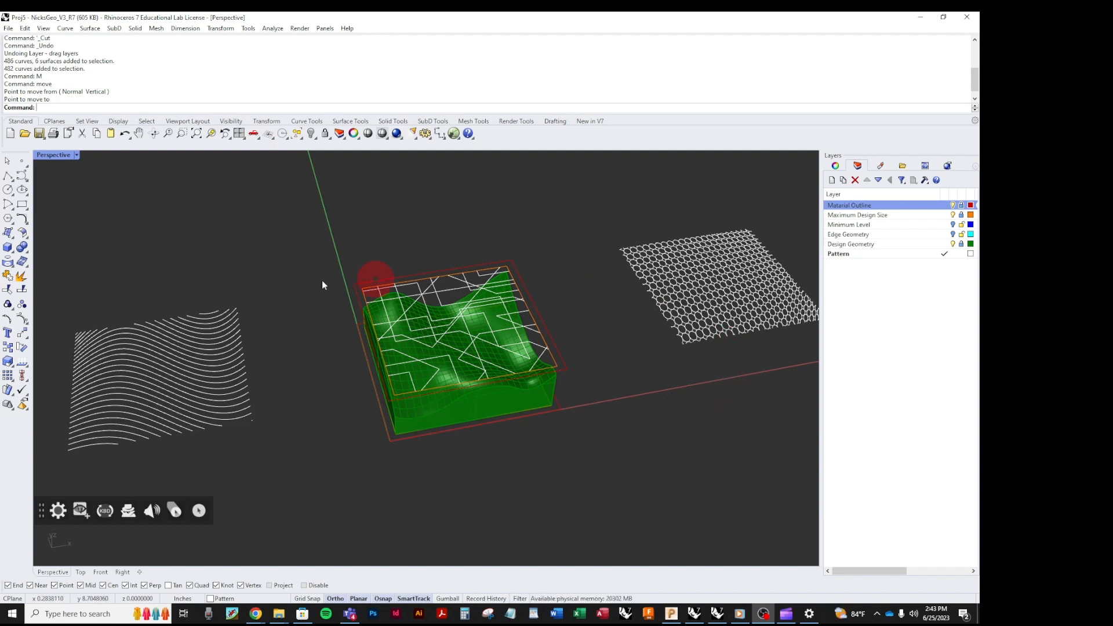
# Lock the Minimum Level and Edge Geometry layers.
pyautogui.click(390, 487)
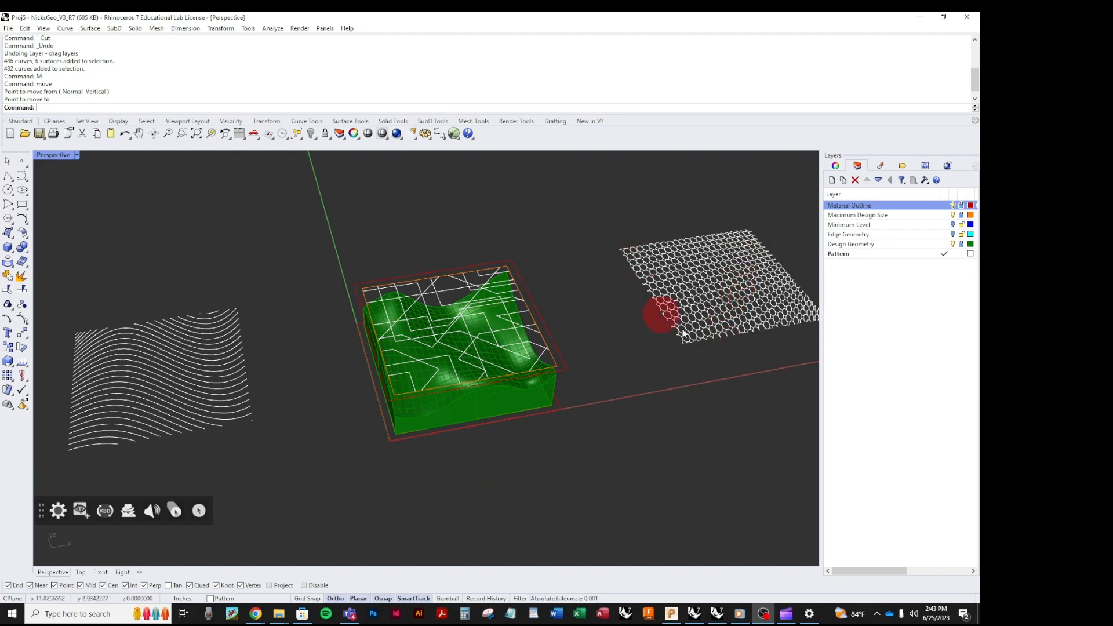
pyautogui.scroll(-3, 703, 342)
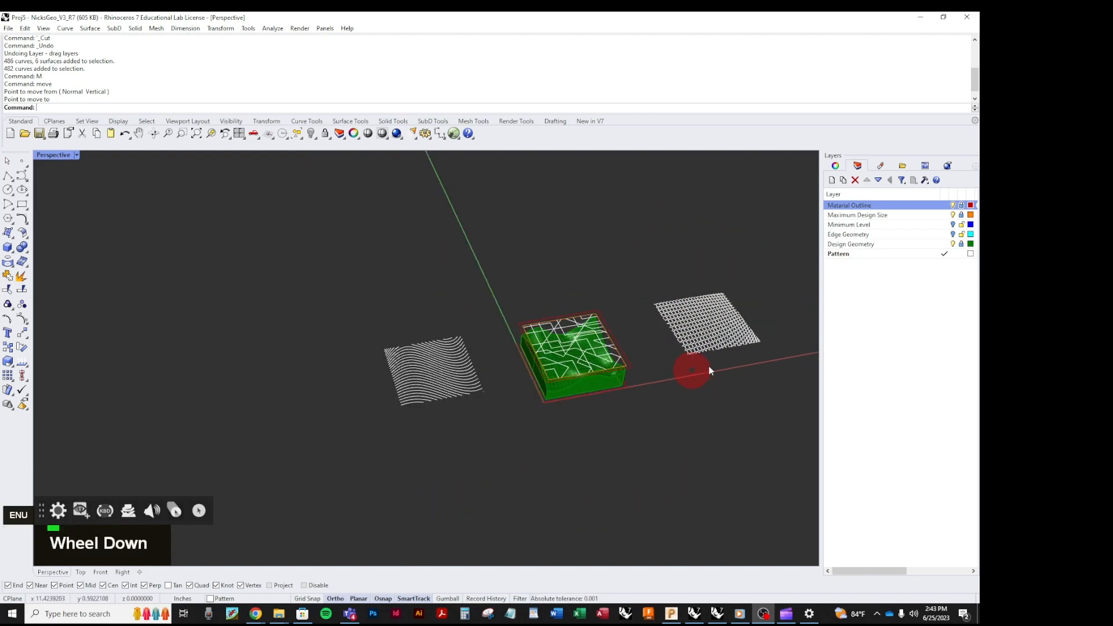
pyautogui.click(960, 224)
pyautogui.click(961, 234)
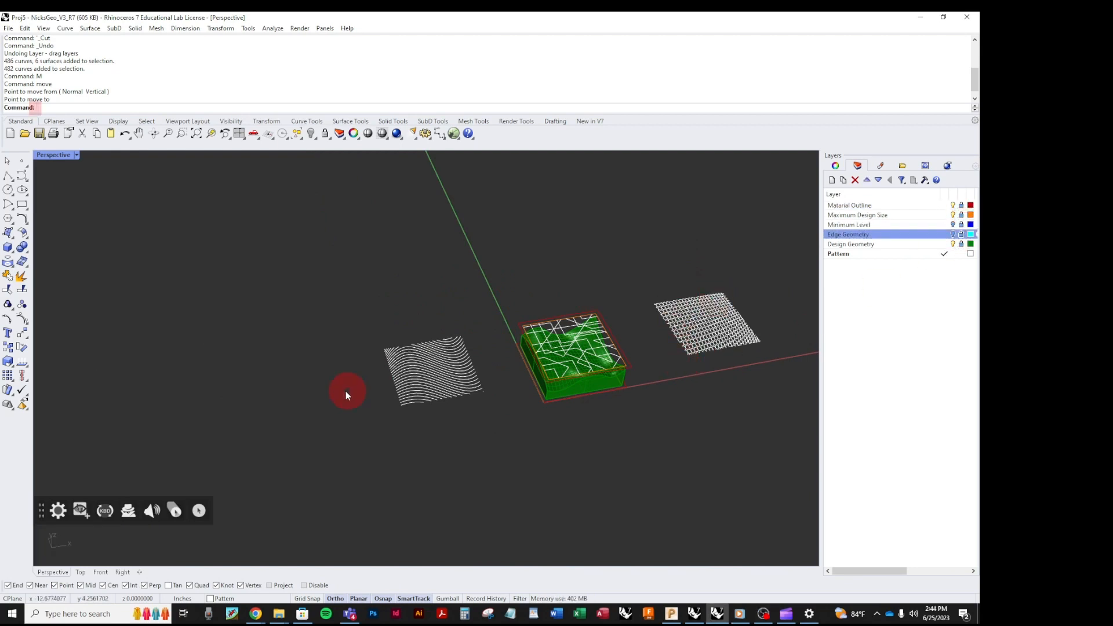
# Move all three flat pattern designs together 10 inches along negative X so the hexagonal pattern sits over the wavy block, and deselect them.
pyautogui.moveTo(255, 227); pyautogui.dragTo(795, 459)
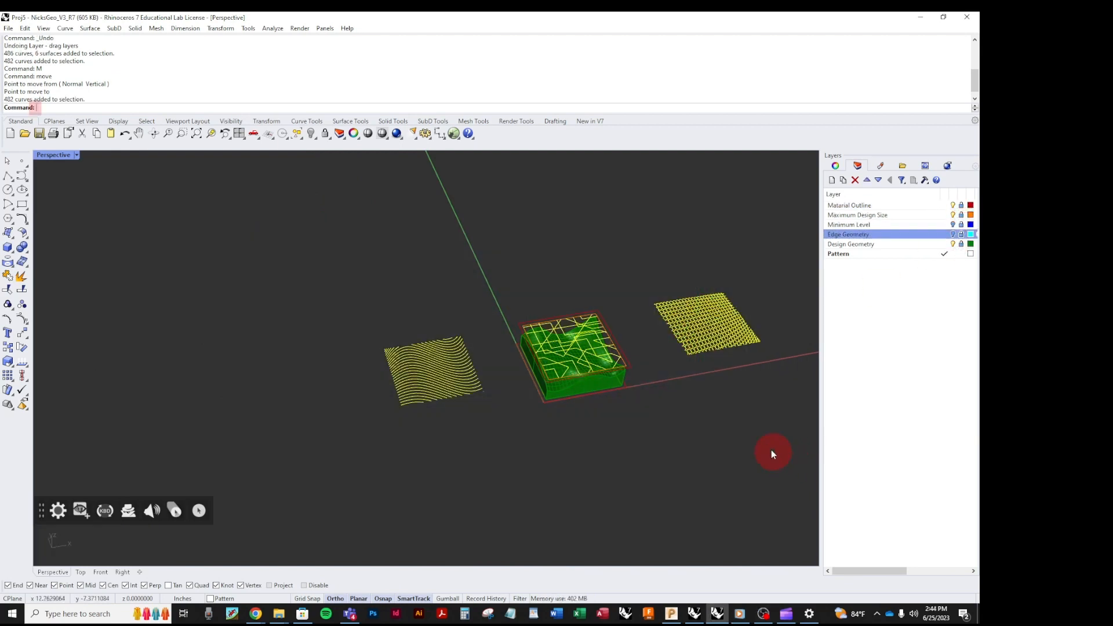
pyautogui.scroll(3, 763, 448)
pyautogui.press('space')
pyautogui.click(663, 430)
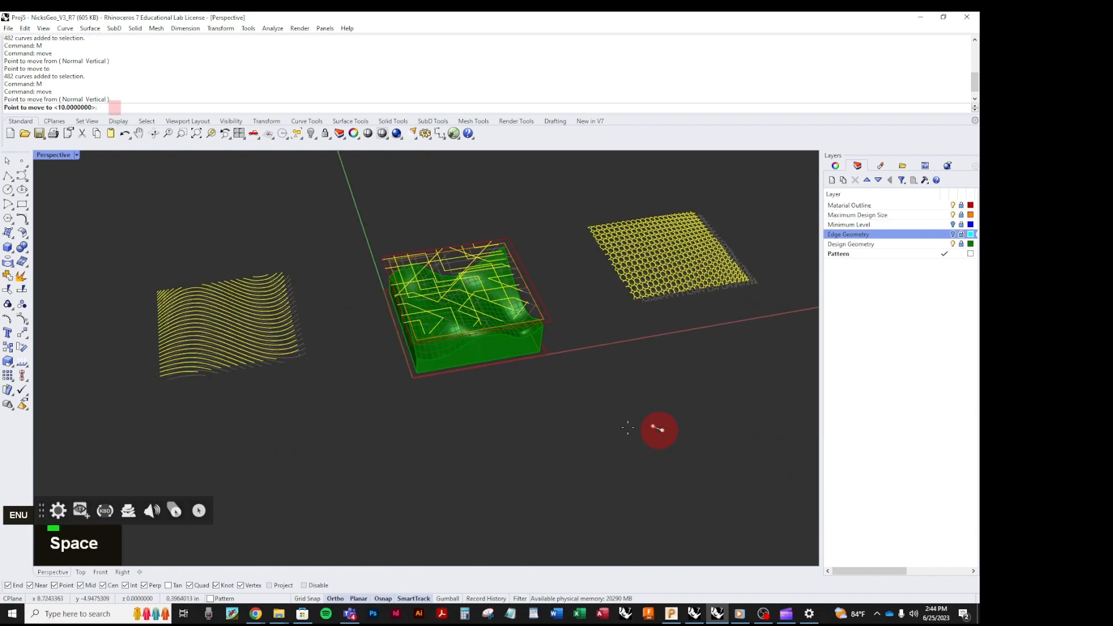
pyautogui.write('10')
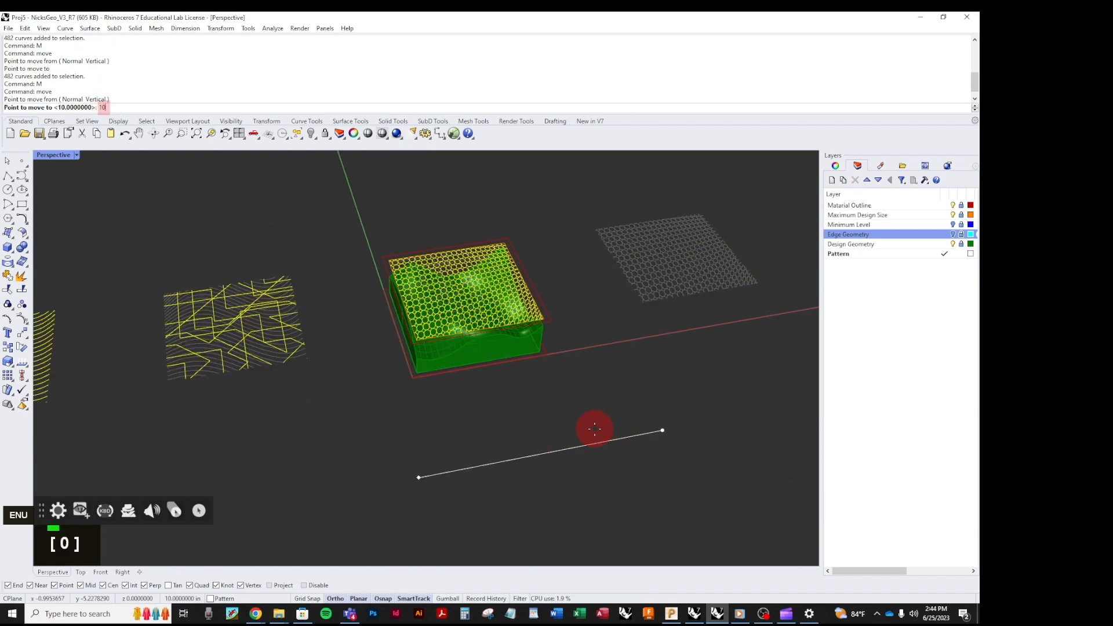
pyautogui.press('Return')
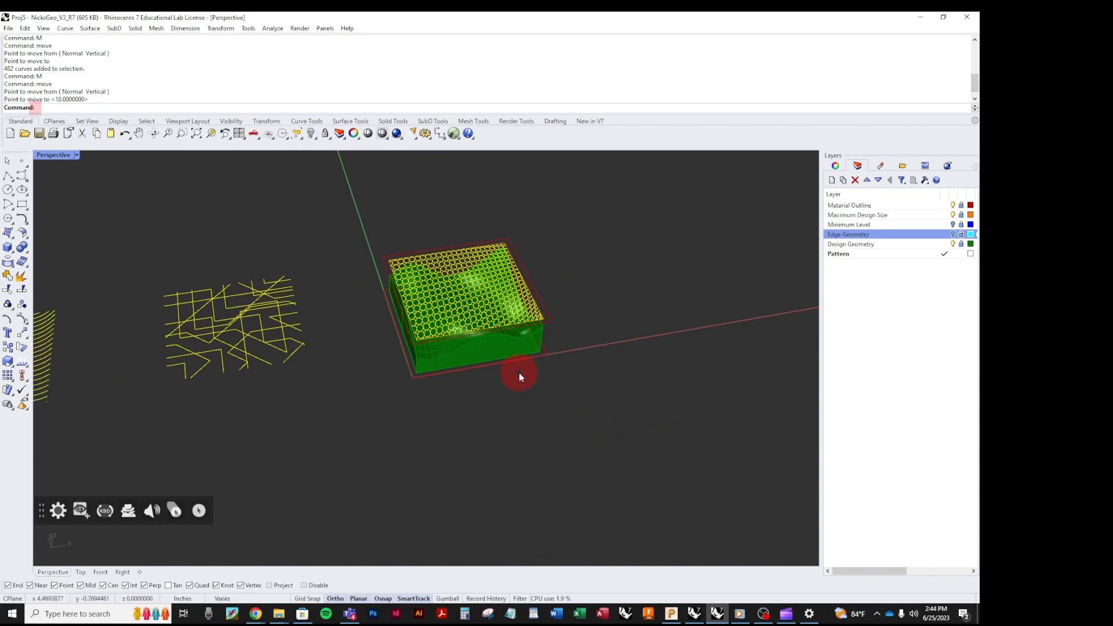
pyautogui.press('Escape')
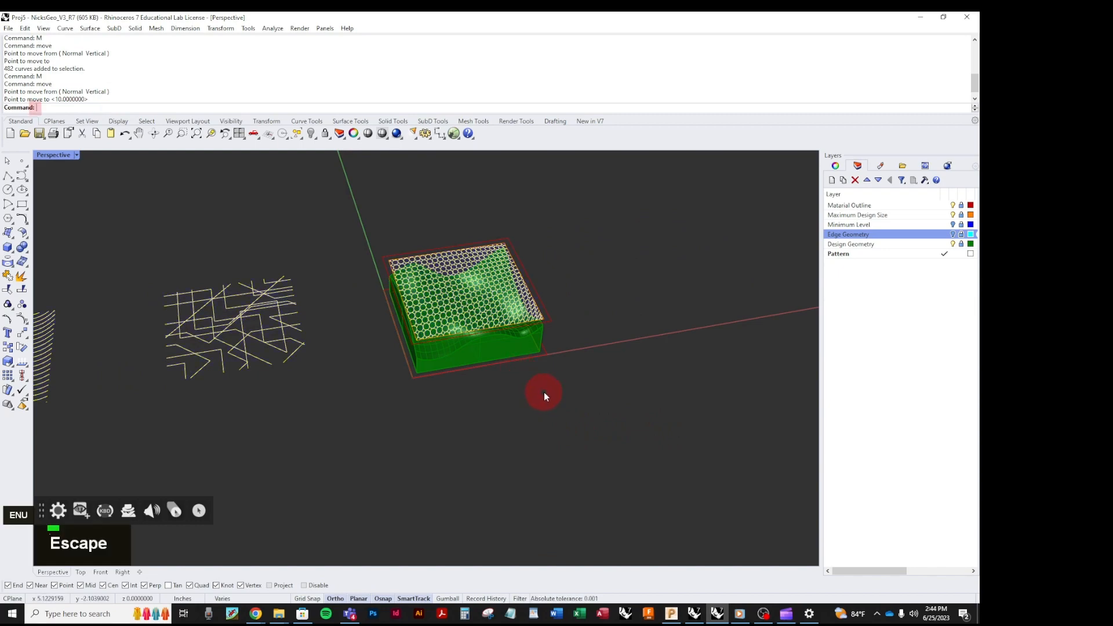
# Unlock the Material Outline, Maximum Design Size and Design Geometry layers.
pyautogui.scroll(-2, 516, 352)
pyautogui.scroll(3, 504, 379)
pyautogui.moveTo(504, 379)
pyautogui.mouseDown(button='right')
pyautogui.moveTo(502, 335)
pyautogui.moveTo(522, 323)
pyautogui.moveTo(524, 362)
pyautogui.moveTo(510, 364)
pyautogui.mouseUp(button='right')
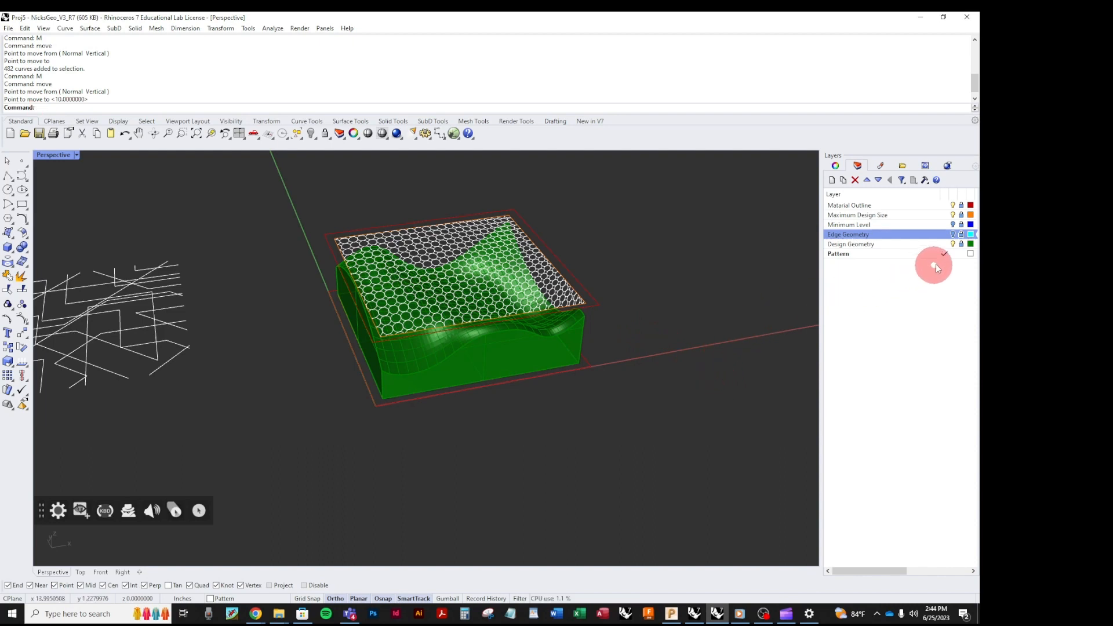
pyautogui.click(961, 206)
pyautogui.click(962, 215)
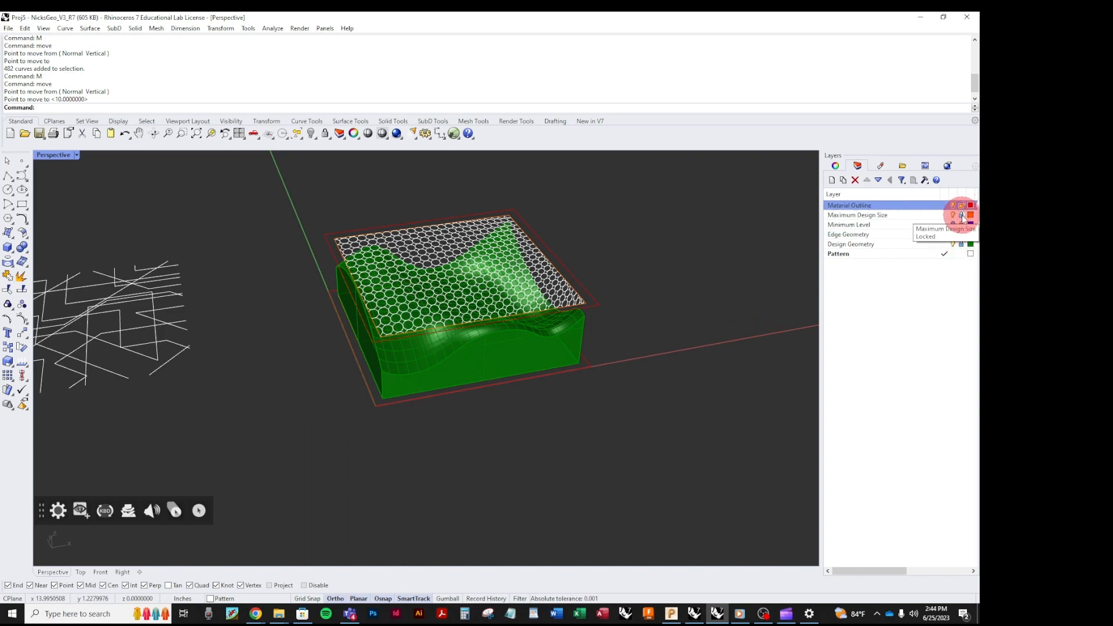
pyautogui.click(962, 216)
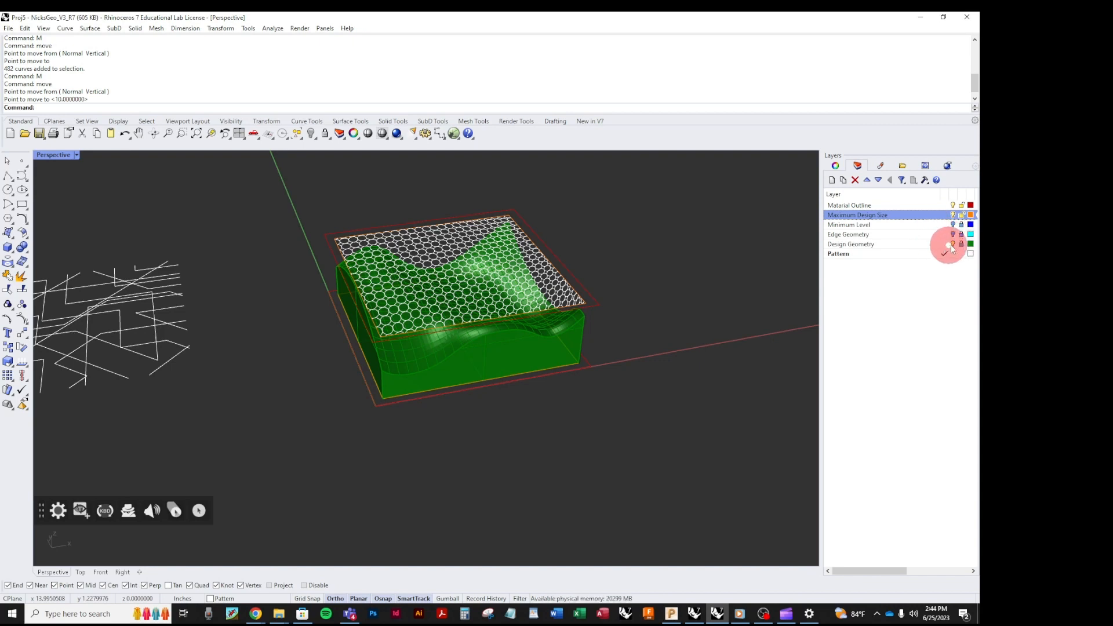
pyautogui.click(961, 244)
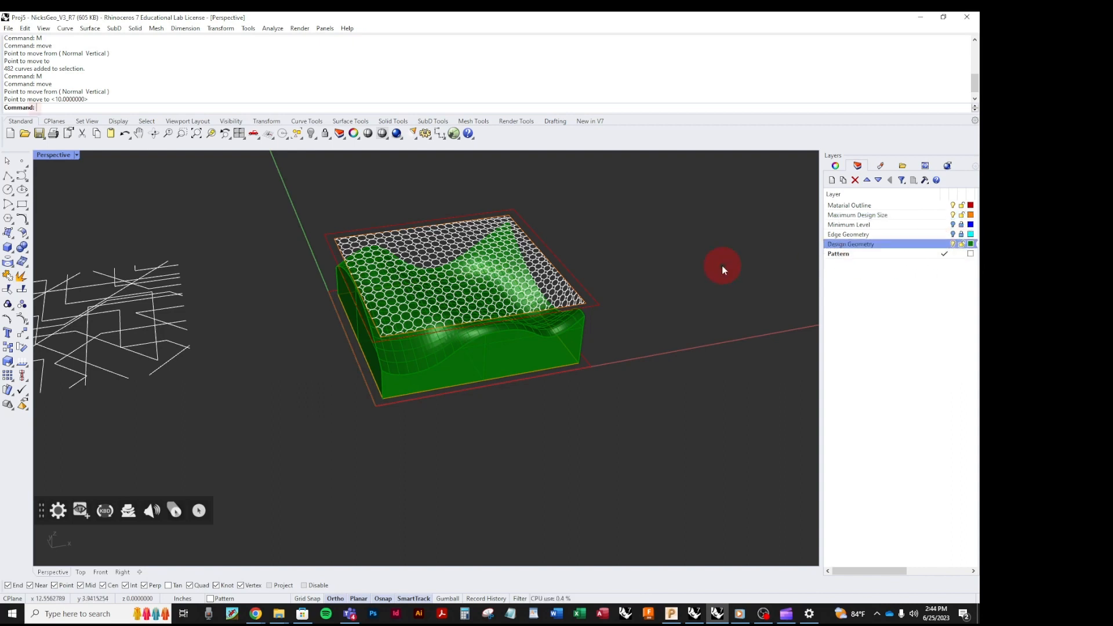
# Select the wavy block with its outlines and the hexagonal pattern above it, and start exporting the selection as IGES (*.igs) to the Desktop.
pyautogui.moveTo(270, 183); pyautogui.dragTo(665, 457)
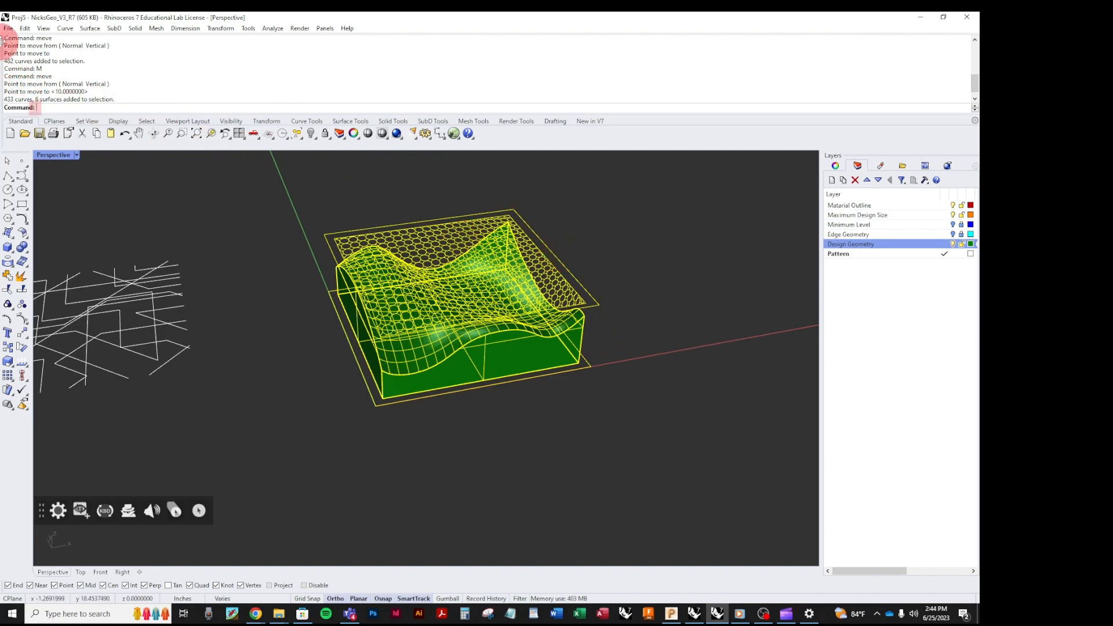
pyautogui.click(8, 27)
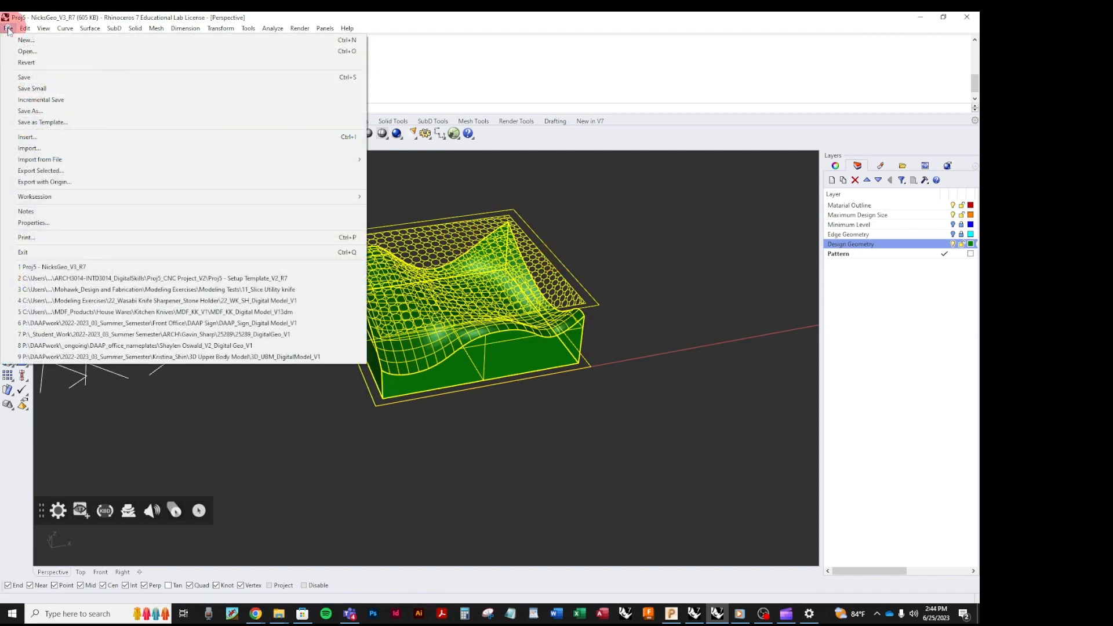
pyautogui.click(29, 171)
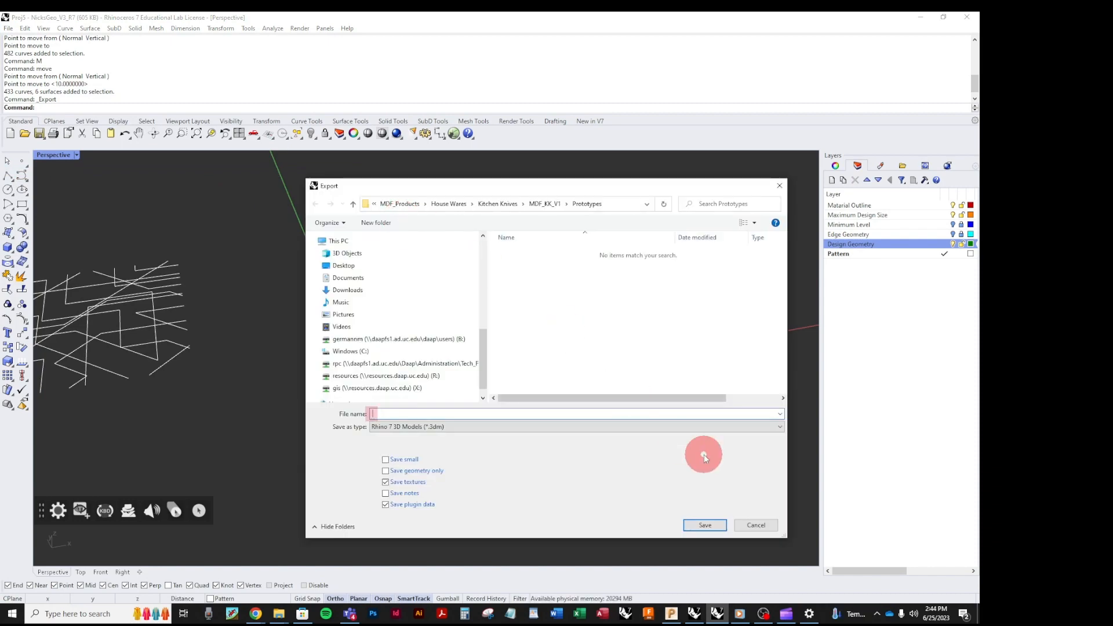
pyautogui.click(550, 428)
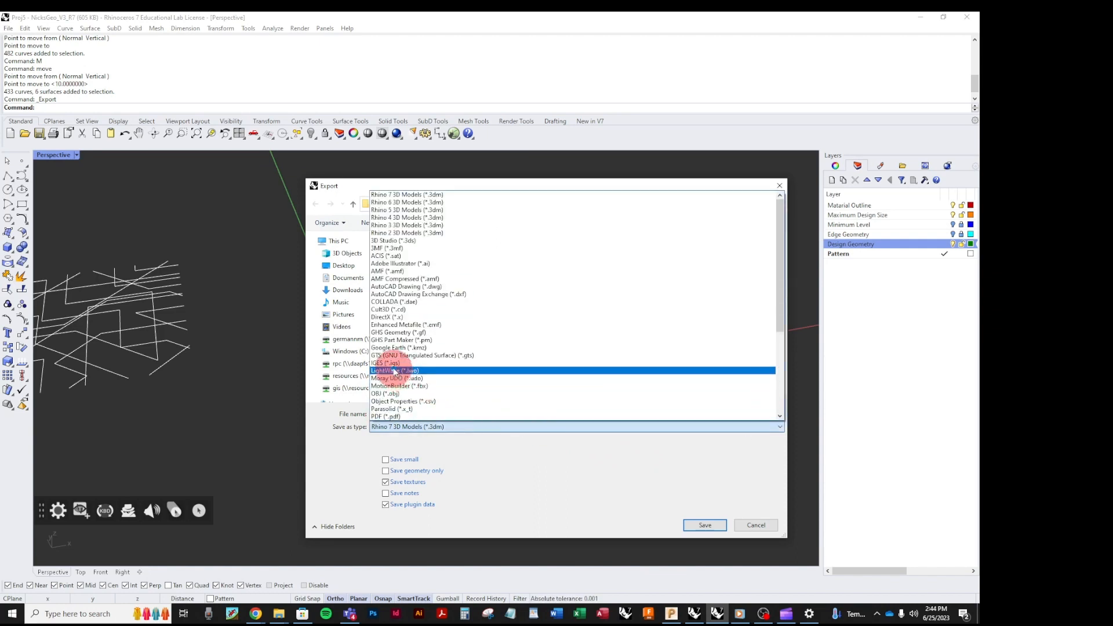
pyautogui.click(386, 364)
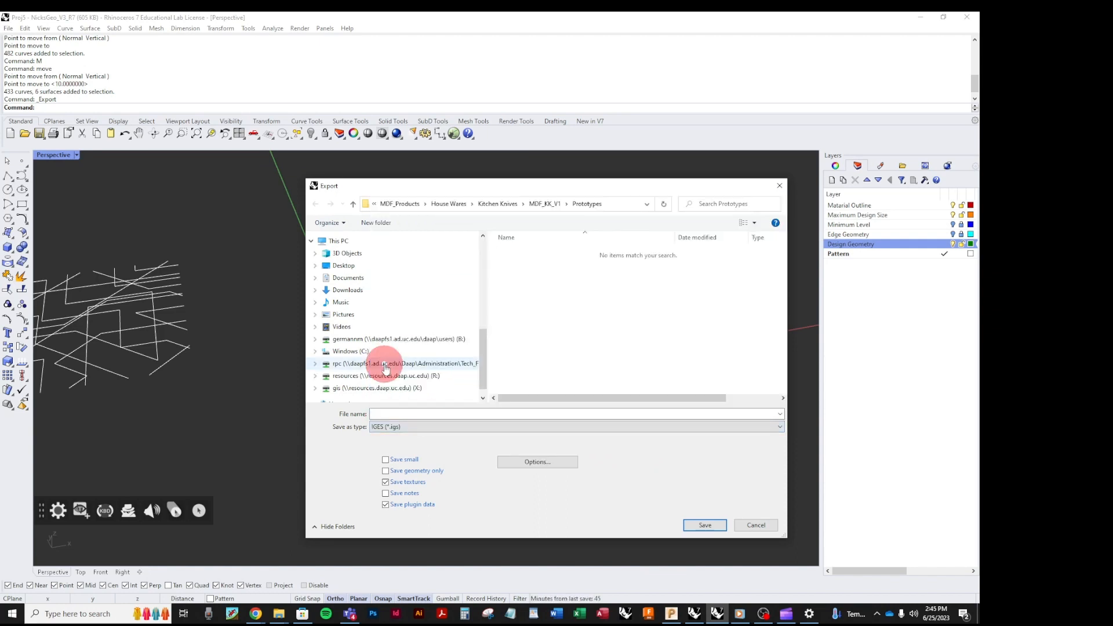
pyautogui.click(375, 266)
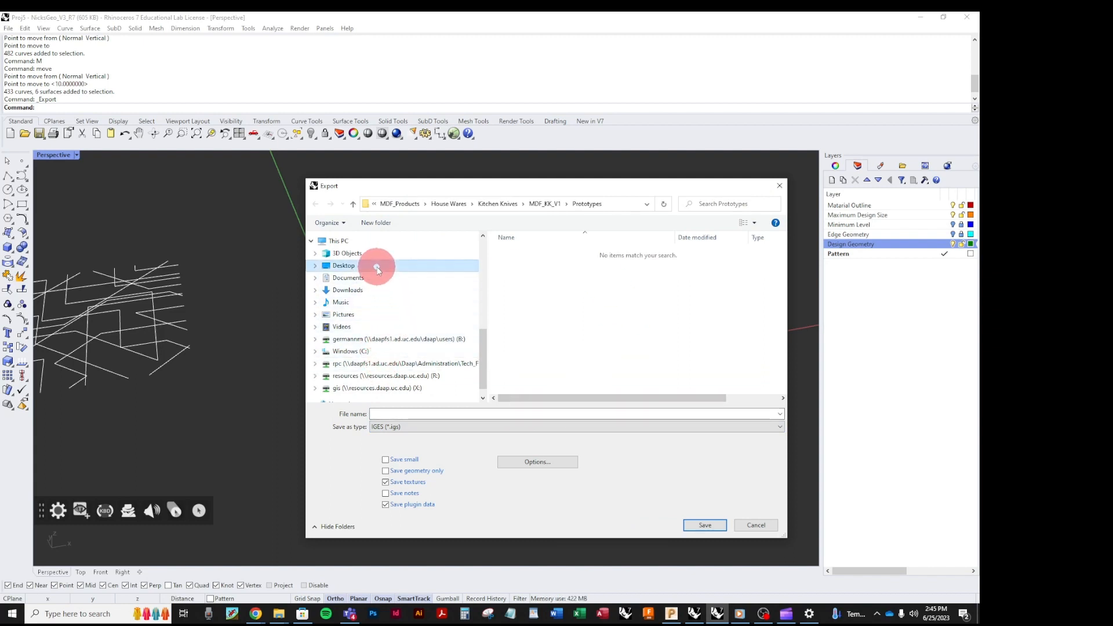
# Name the export file with "Section 1", the student's full name without spaces, "PMill Geo" and "V1", separated by underscores.
pyautogui.click(522, 414)
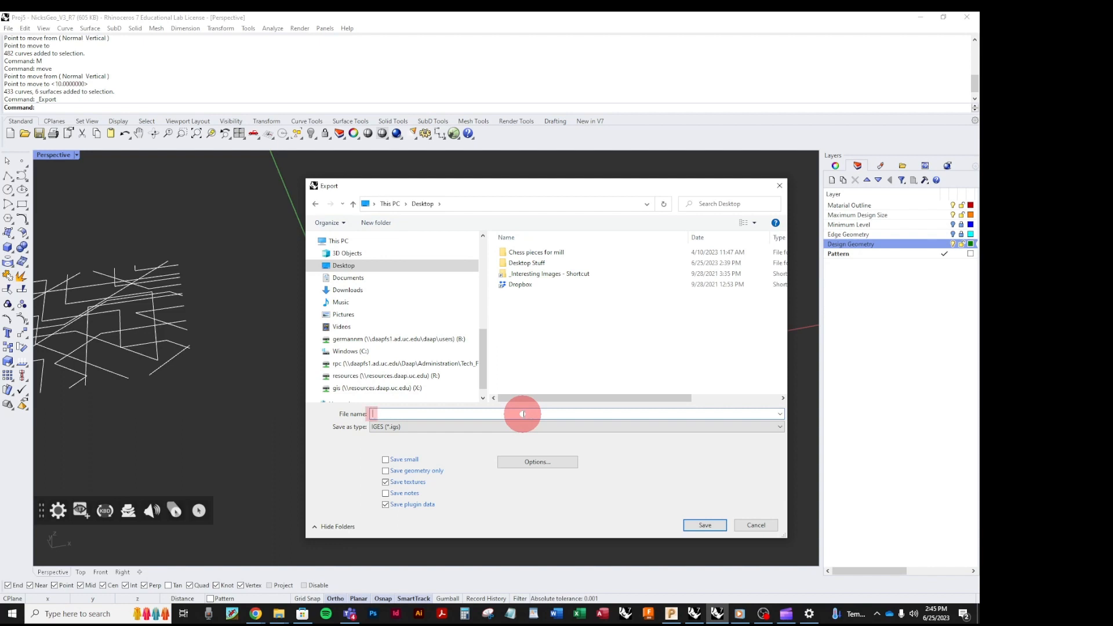
pyautogui.write('Se')
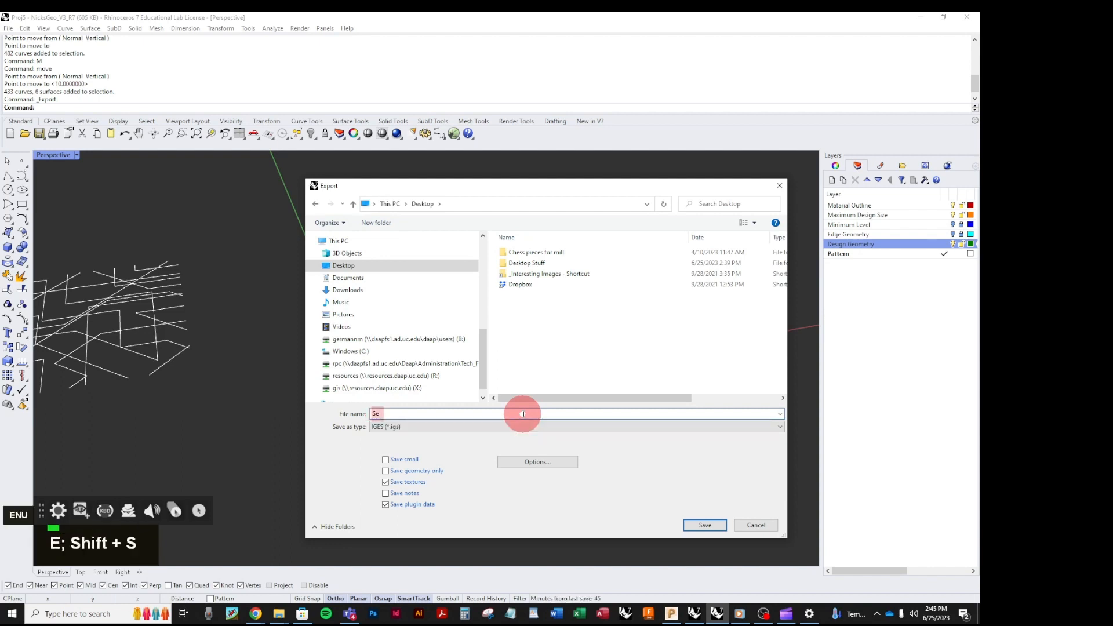
pyautogui.write('ction')
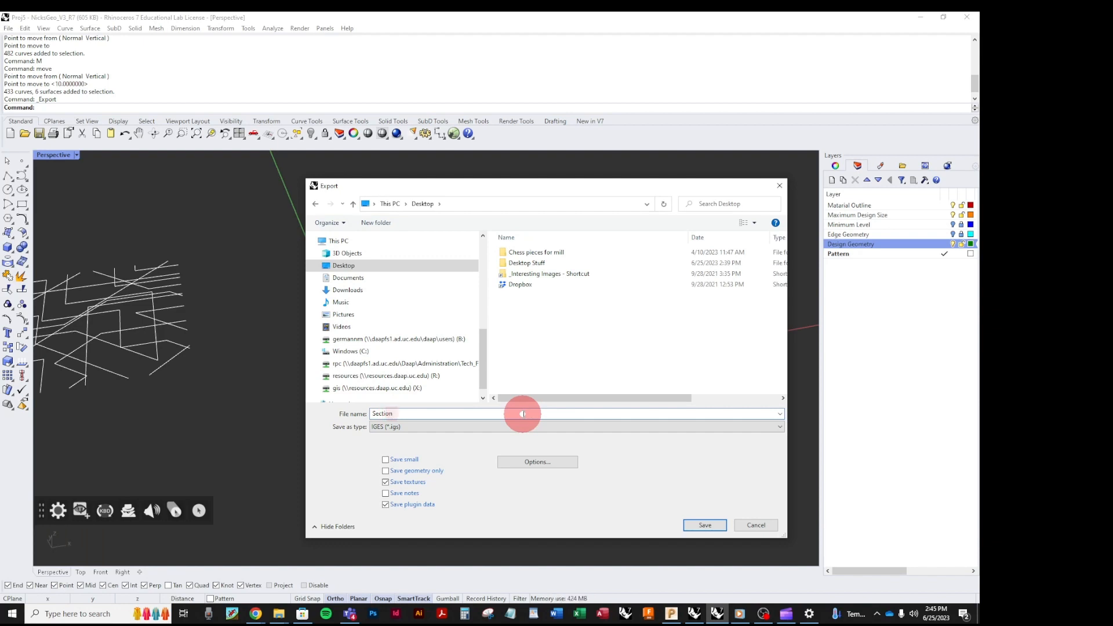
pyautogui.write(' 1_')
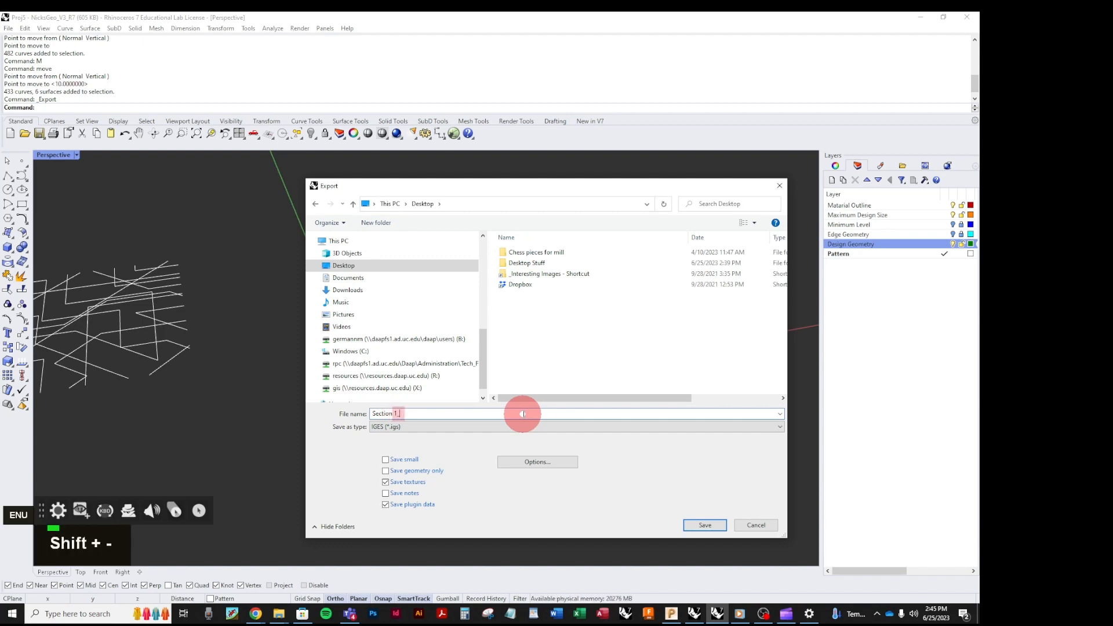
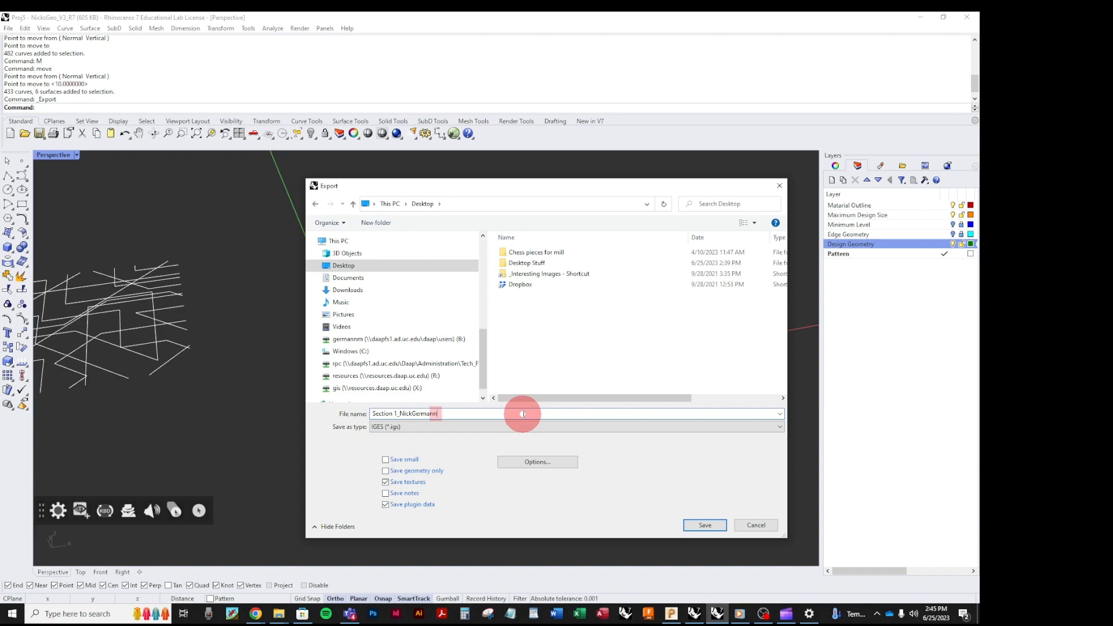
pyautogui.write('_PMill')
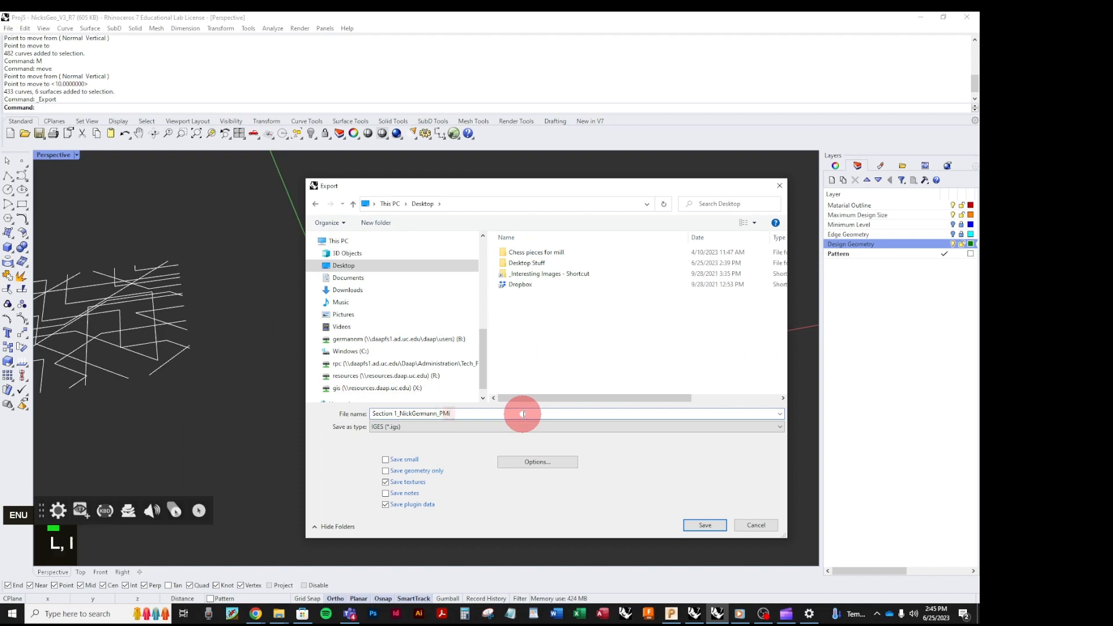
pyautogui.write(' gEo')
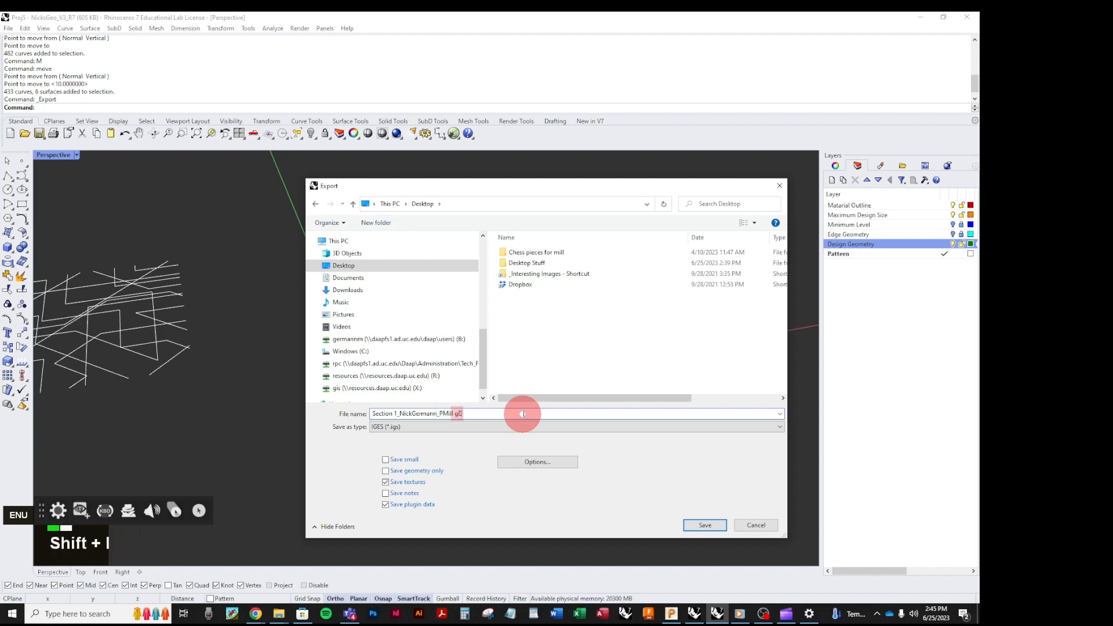
pyautogui.press('BackSpace')
pyautogui.press('BackSpace')
pyautogui.press('BackSpace')
pyautogui.write('ge')
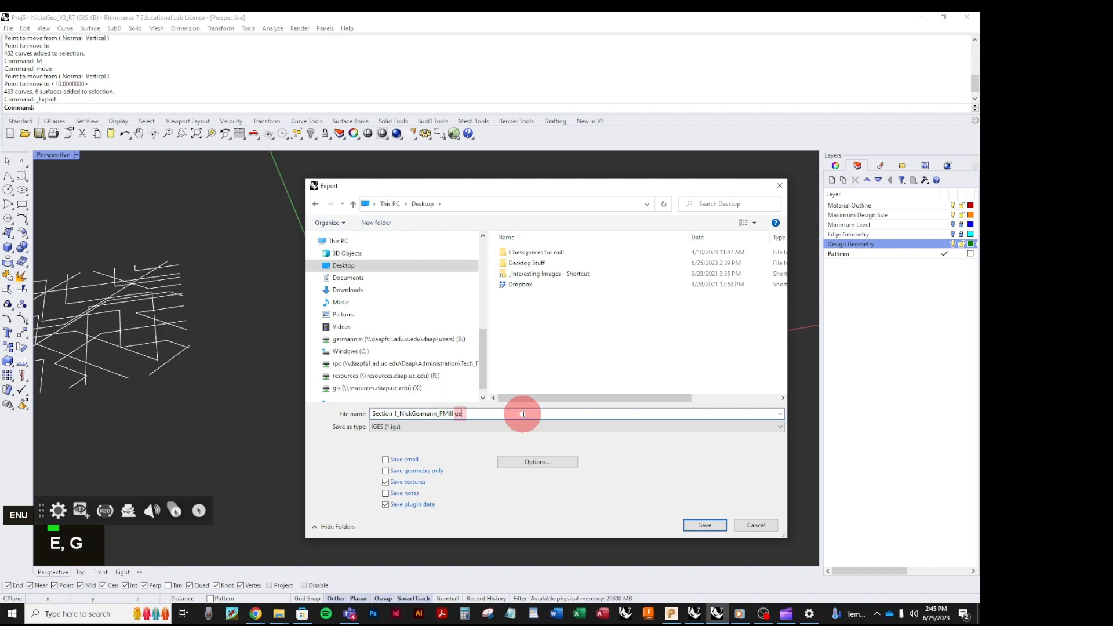
pyautogui.press('BackSpace')
pyautogui.press('BackSpace')
pyautogui.write('GH')
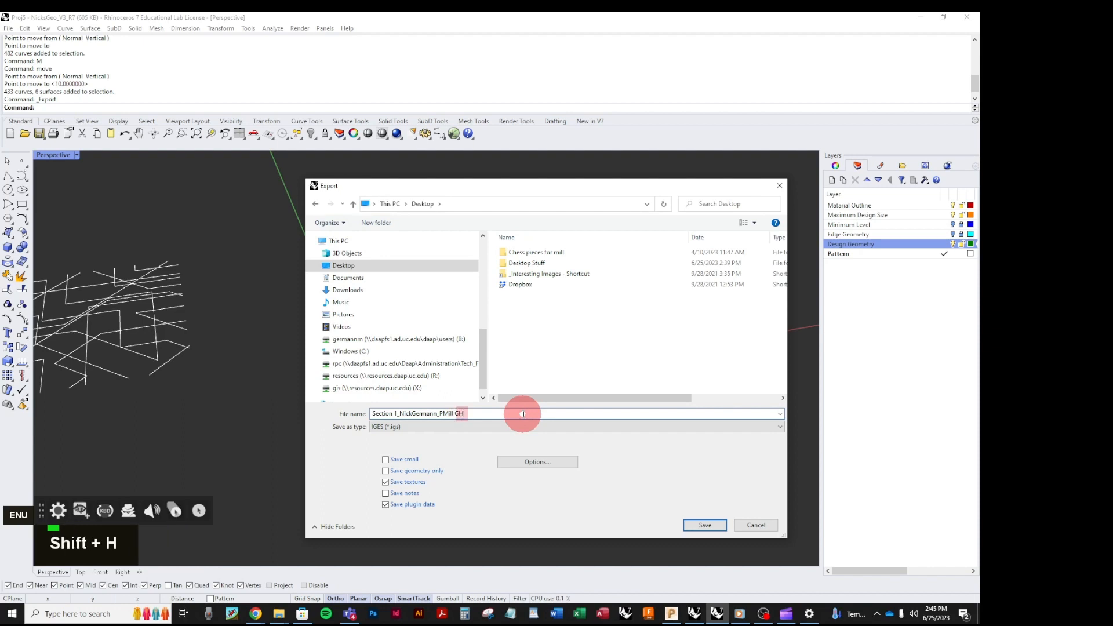
pyautogui.press('BackSpace')
pyautogui.write('e')
pyautogui.write('o_V')
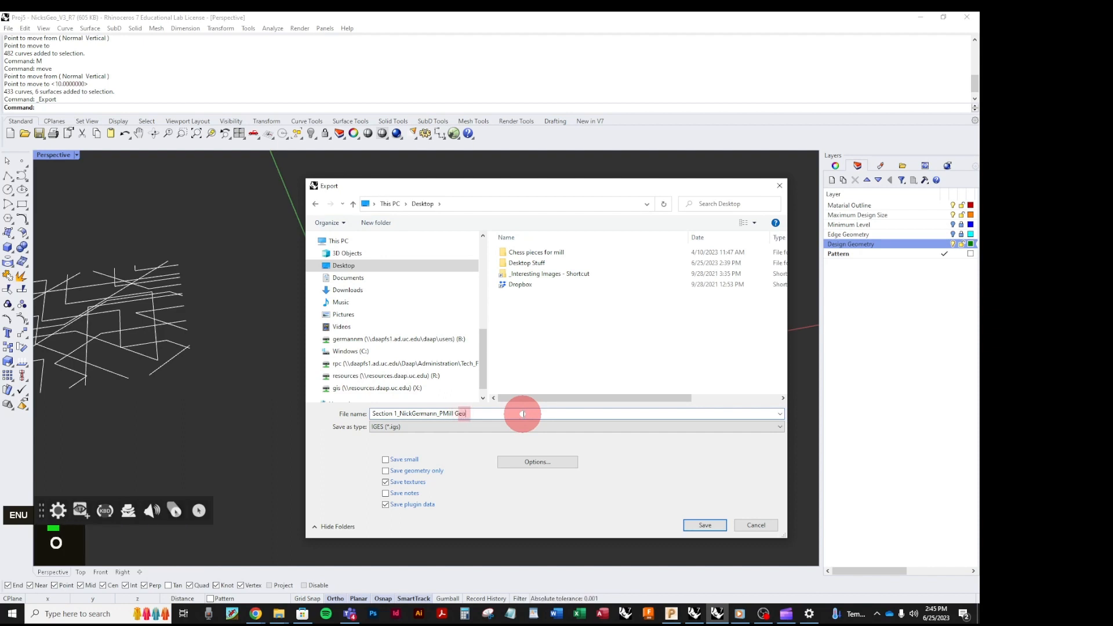
pyautogui.write('1')
# Set the IGES export type to Default and save the export with these options.
pyautogui.click(546, 462)
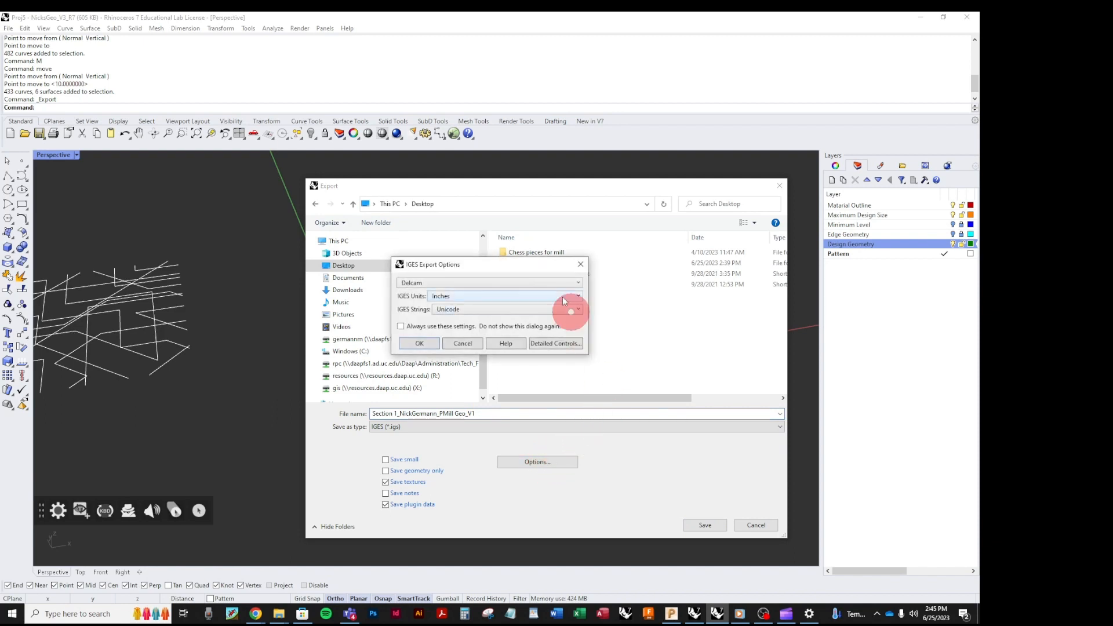
pyautogui.click(568, 284)
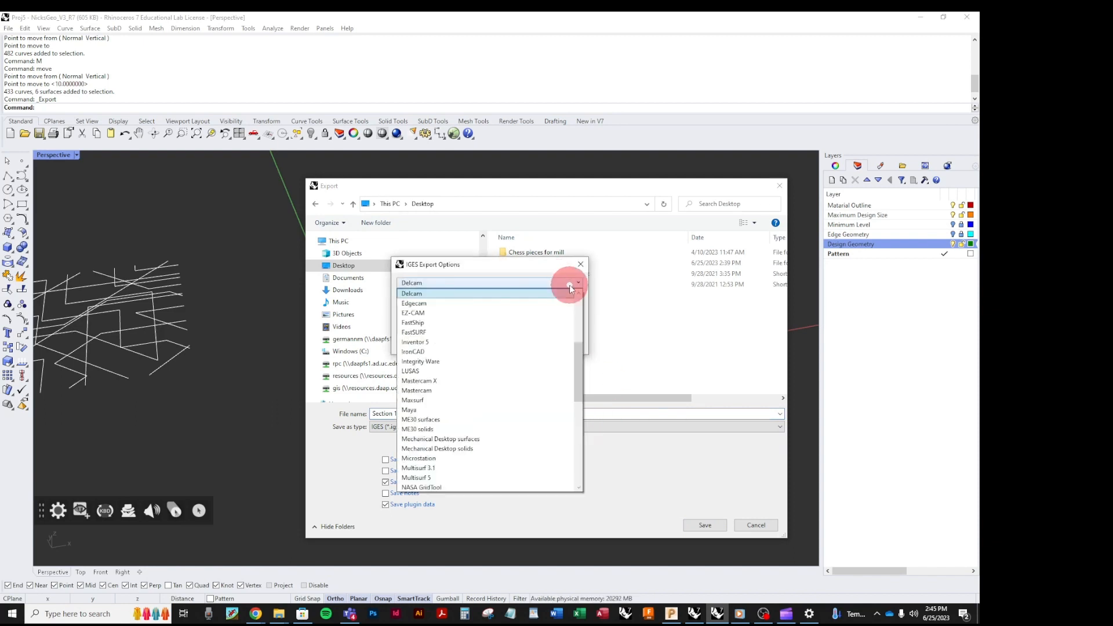
pyautogui.scroll(-10, 546, 311)
pyautogui.scroll(10, 508, 468)
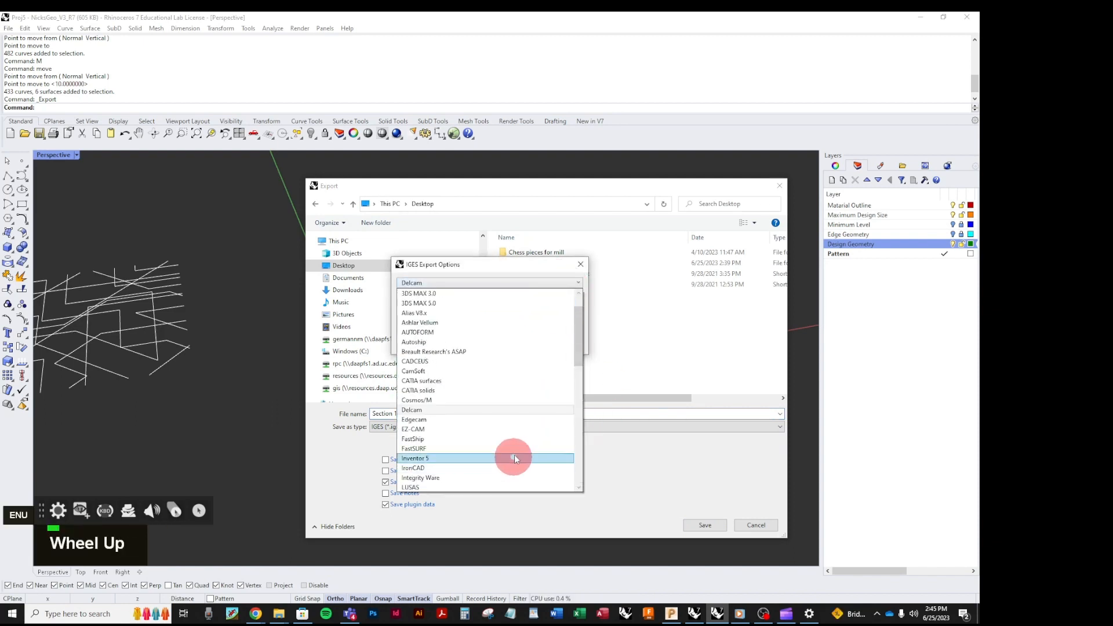
pyautogui.click(413, 293)
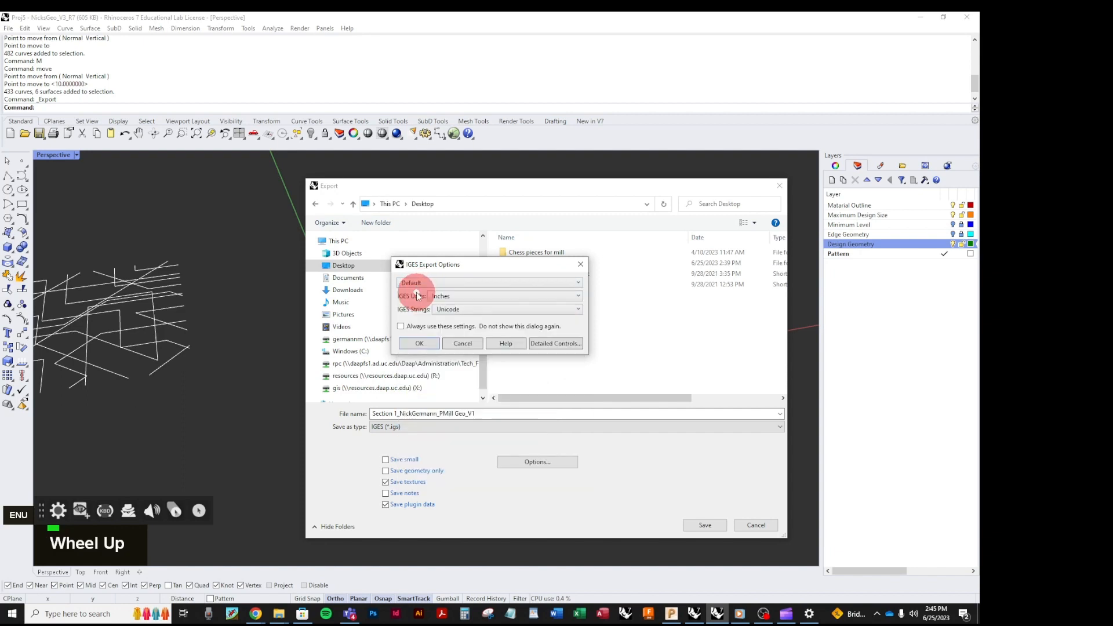
pyautogui.click(422, 344)
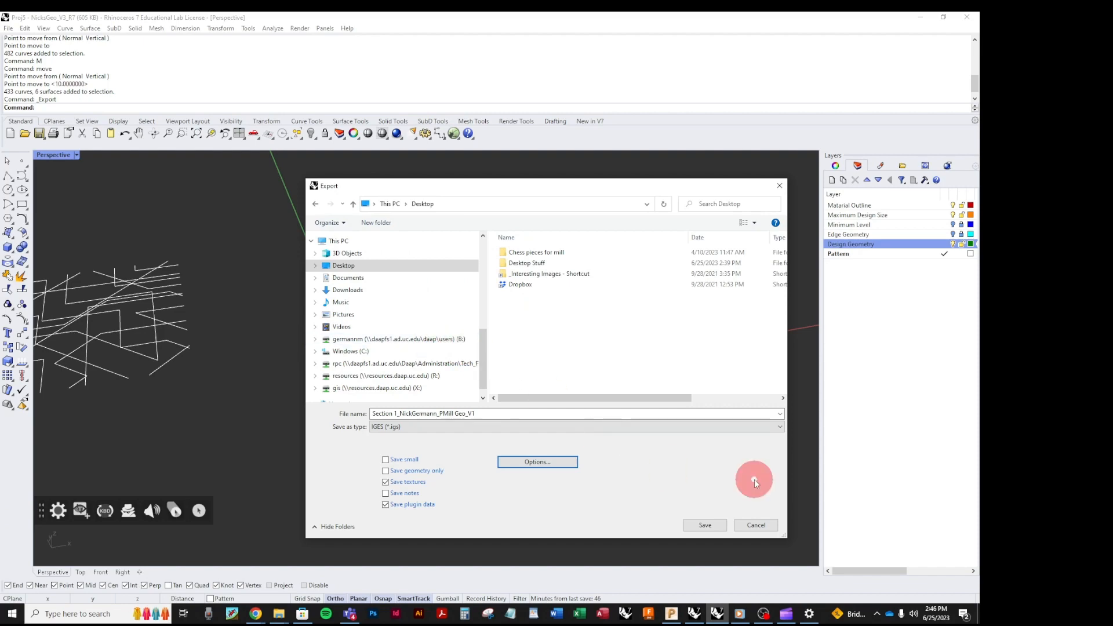
pyautogui.click(699, 526)
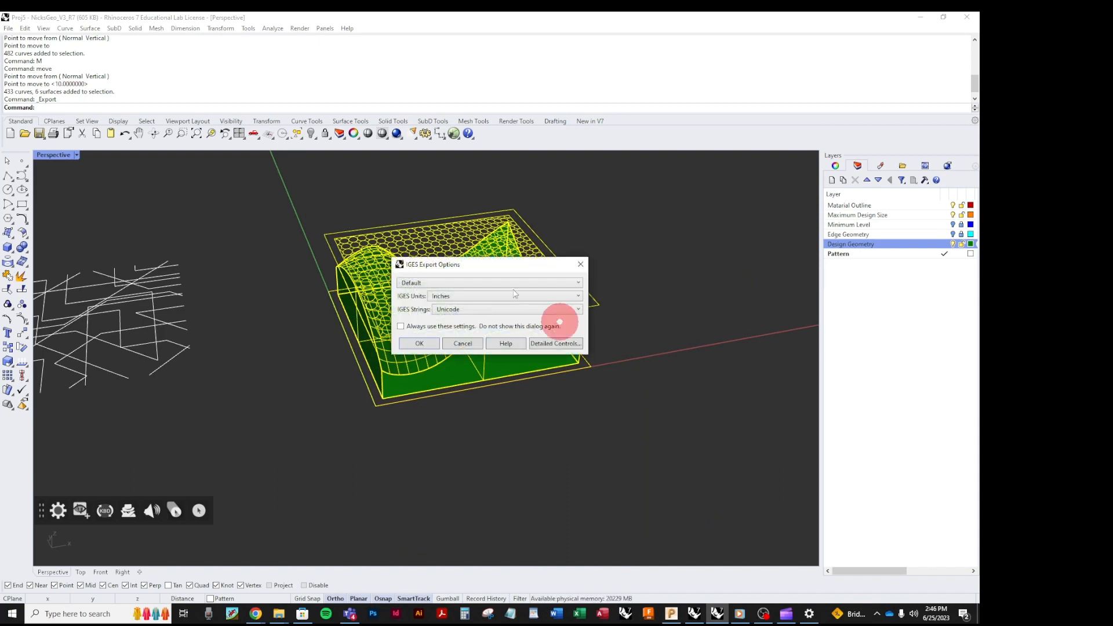
pyautogui.click(413, 343)
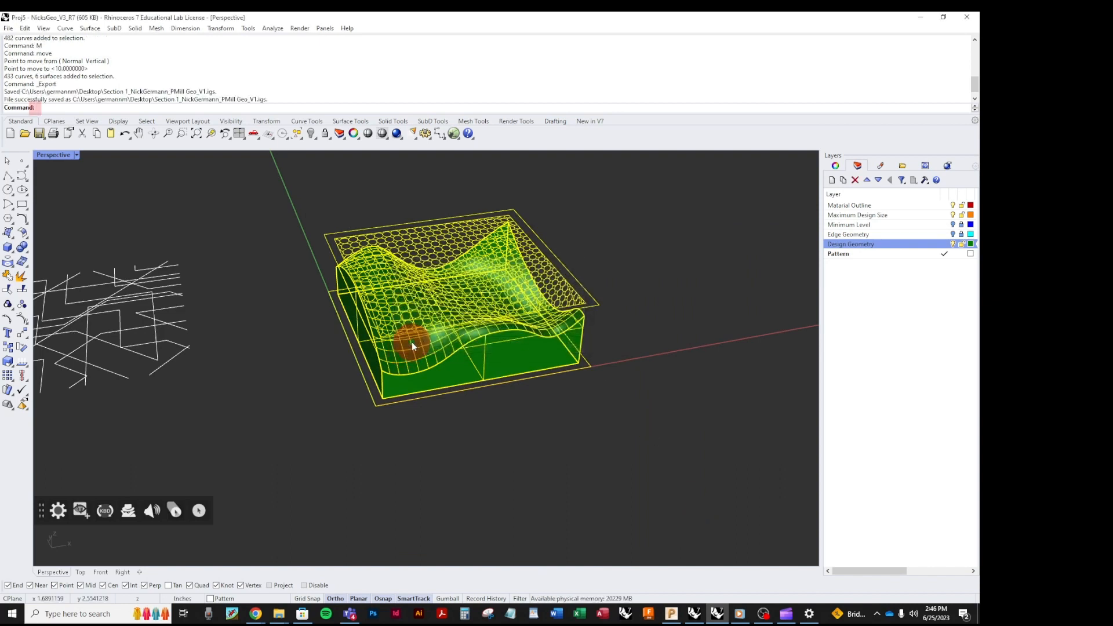